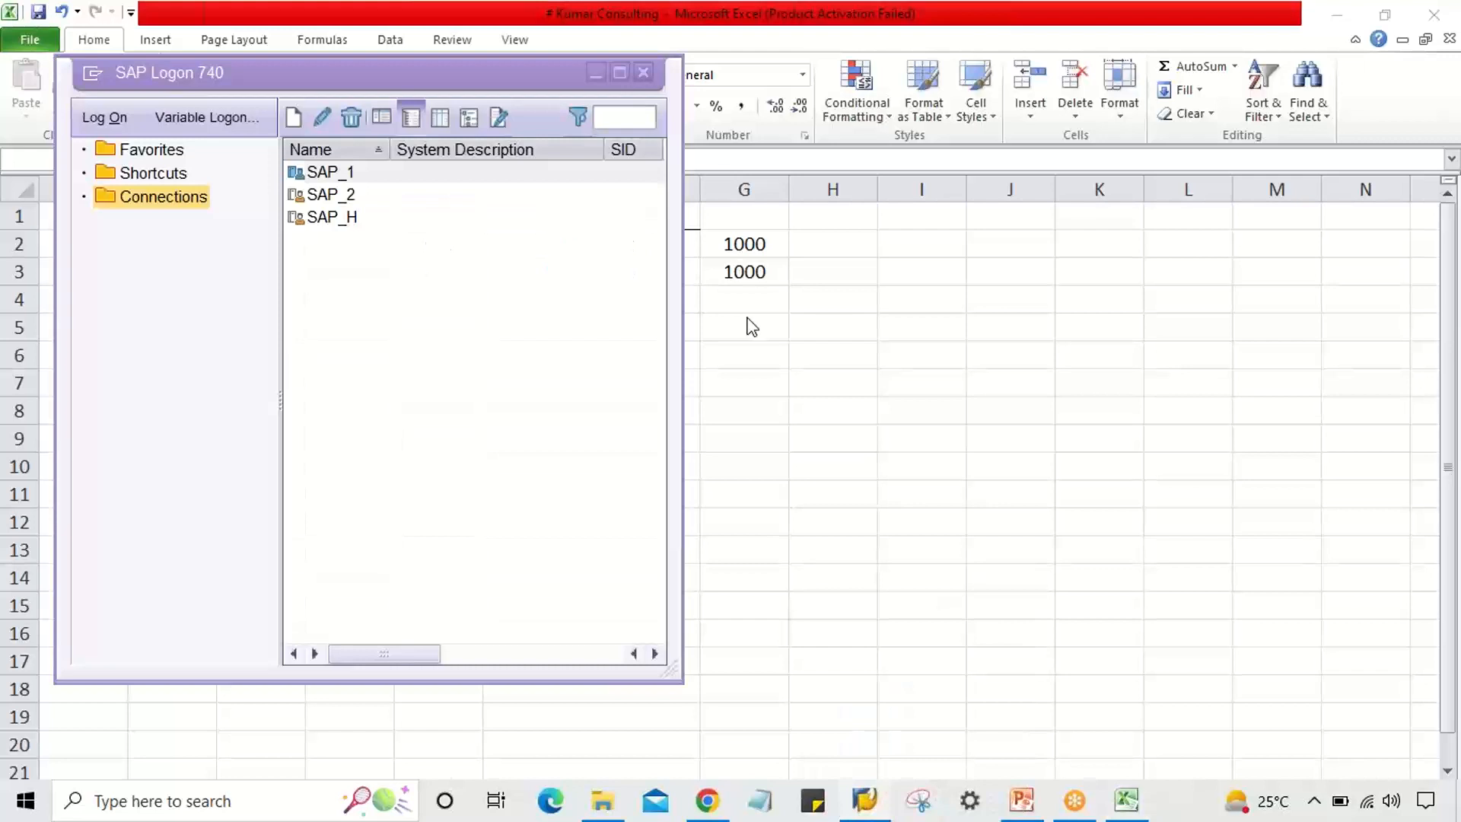
Select the SAP_2 connection in SAP Logon and start logging on to it.
{"action": "left_click", "coordinate": [339, 199]}
{"action": "double_click", "coordinate": [377, 197]}
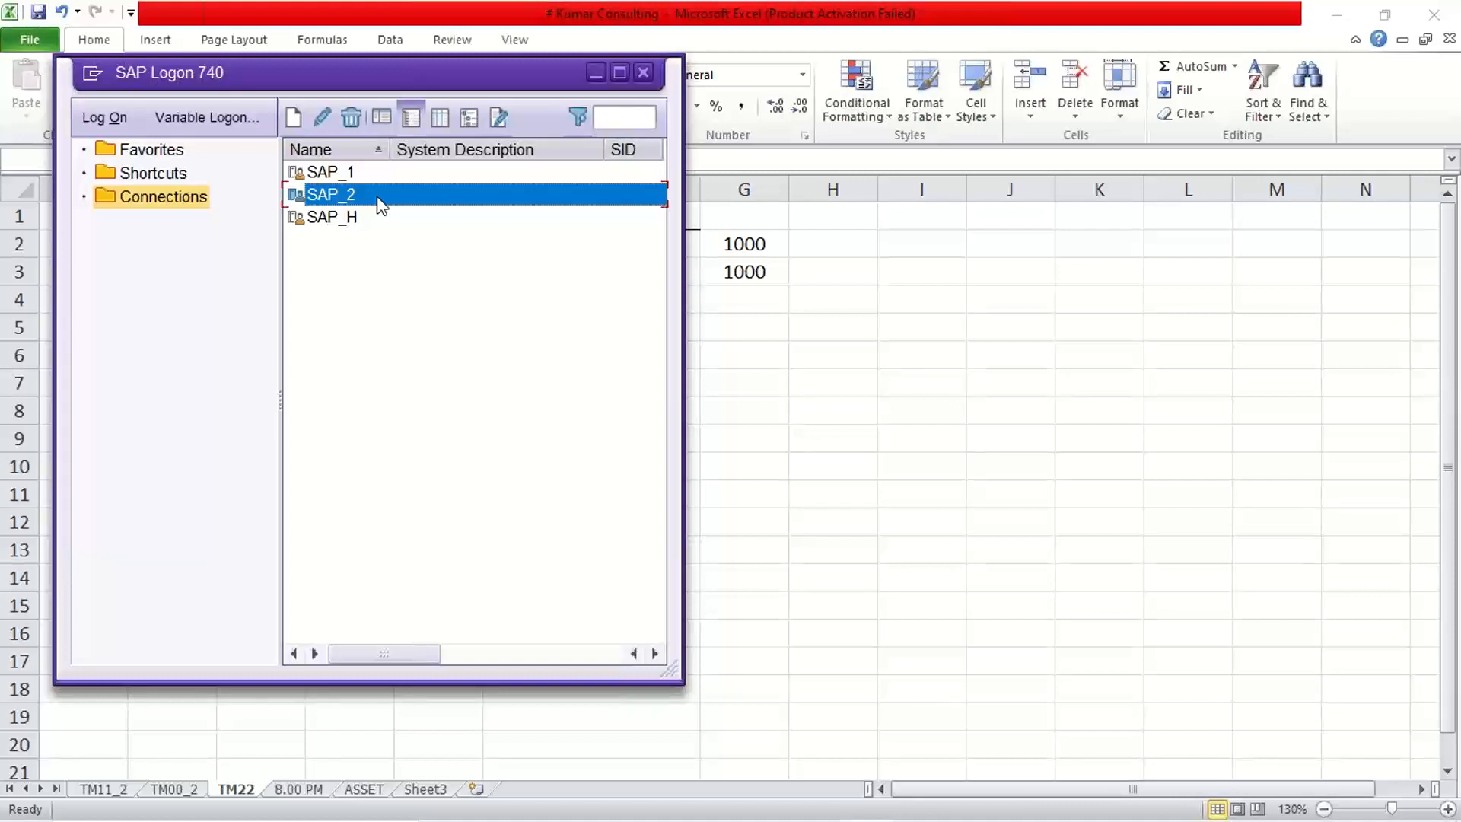
Log on to SAP_2 client 800 with the user ID and password.
{"action": "double_click", "coordinate": [382, 196]}
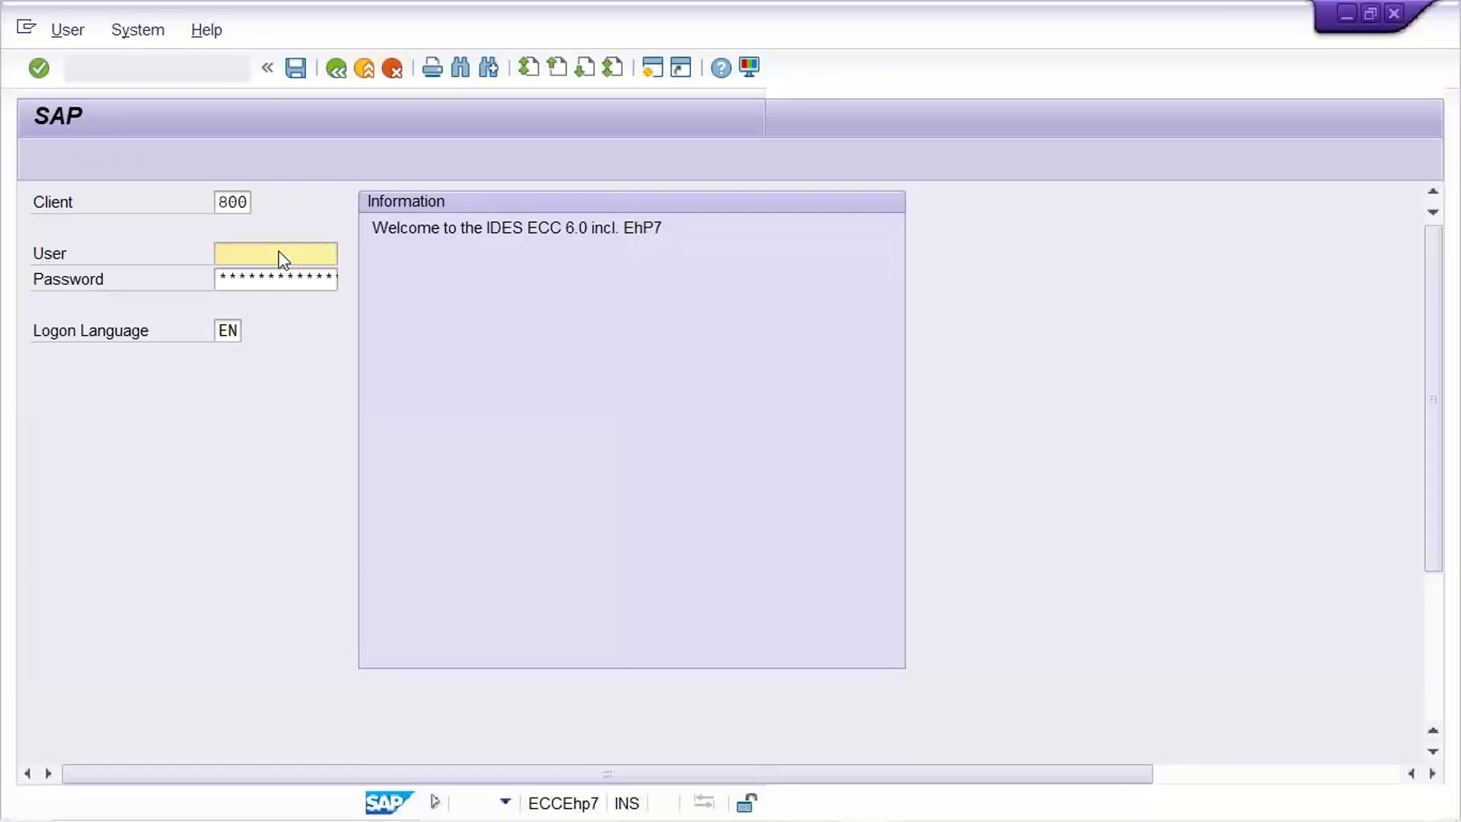
{"action": "type", "text": "K"}
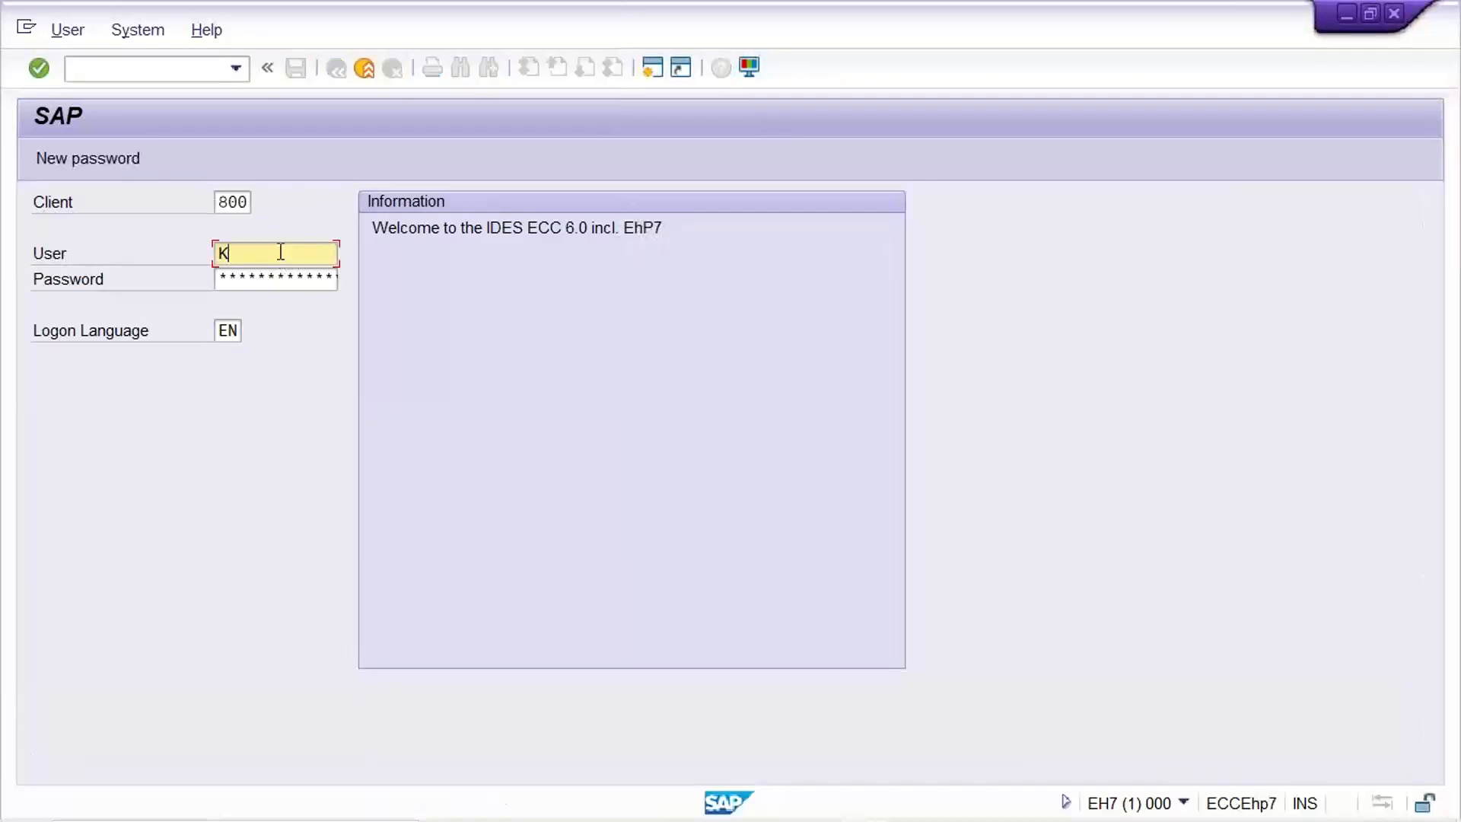
{"action": "type", "text": "UMAR01"}
{"action": "key", "text": "Tab"}
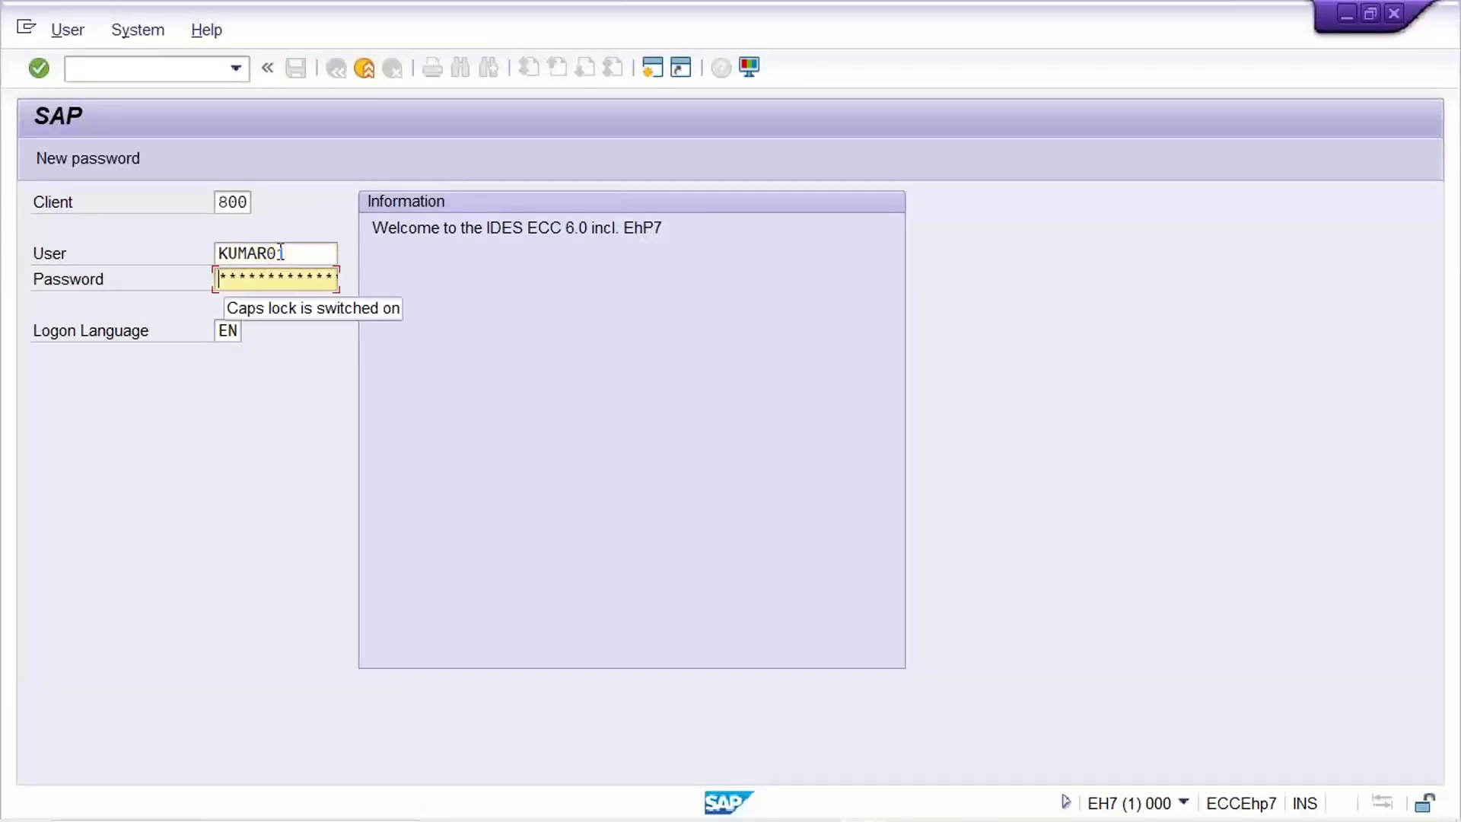
{"action": "type", "text": "*******"}
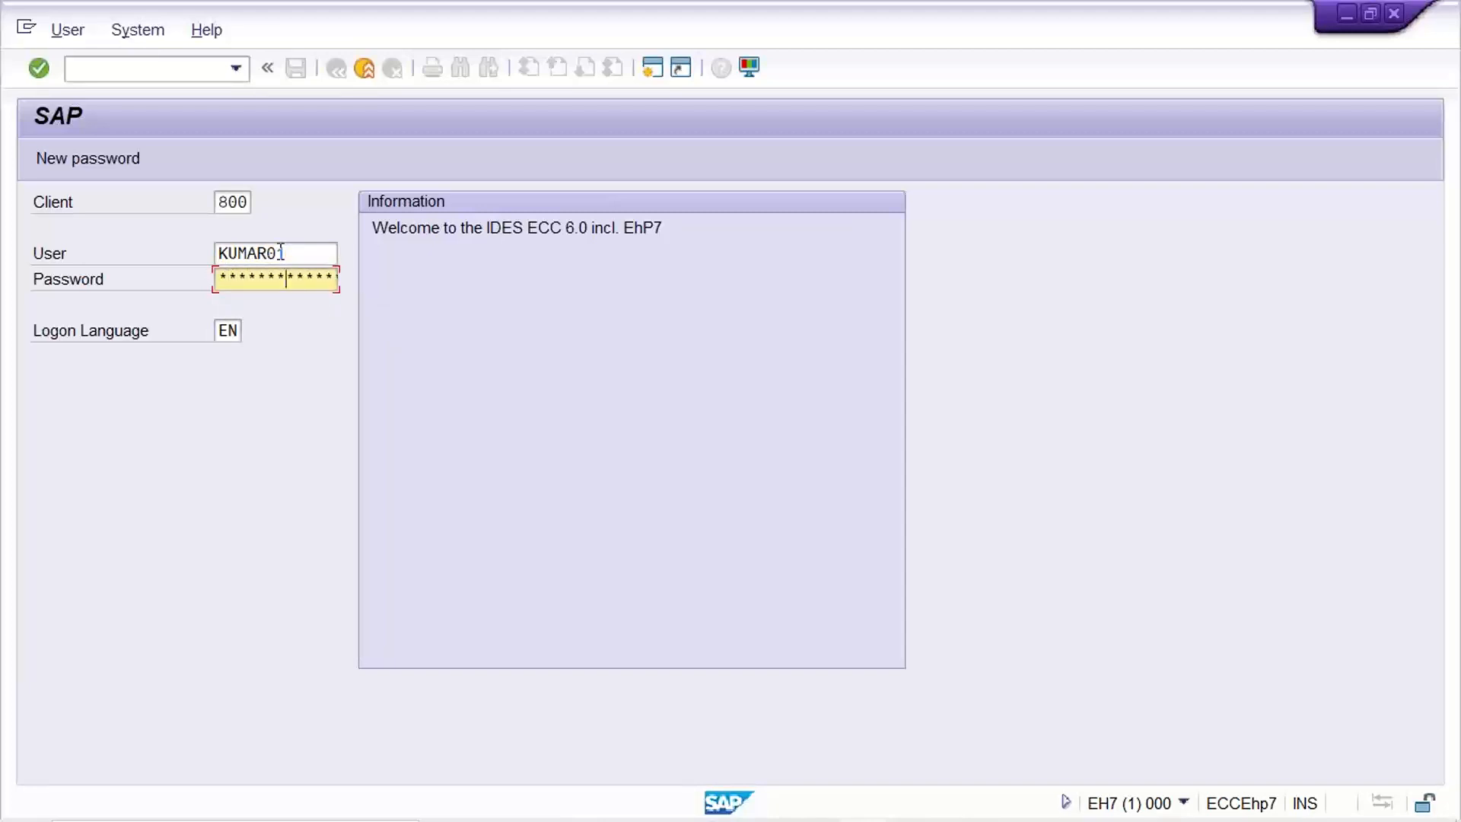
{"action": "key", "text": "Return"}
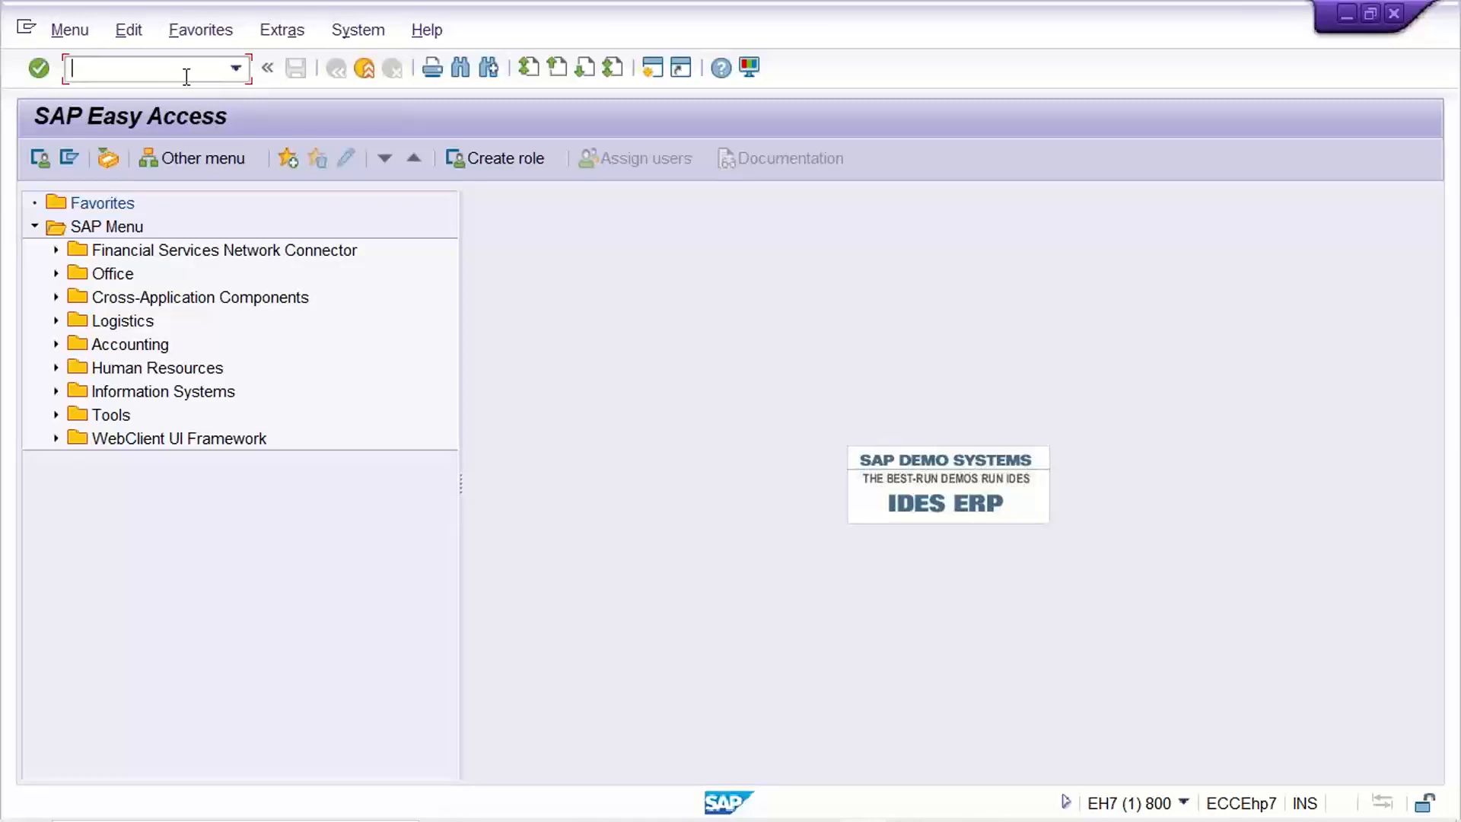
Run transaction F-02, correcting the mistyped F-01, to reach the G/L posting header.
{"action": "type", "text": "F-01"}
{"action": "key", "text": "BackSpace"}
{"action": "type", "text": "2"}
{"action": "key", "text": "Return"}
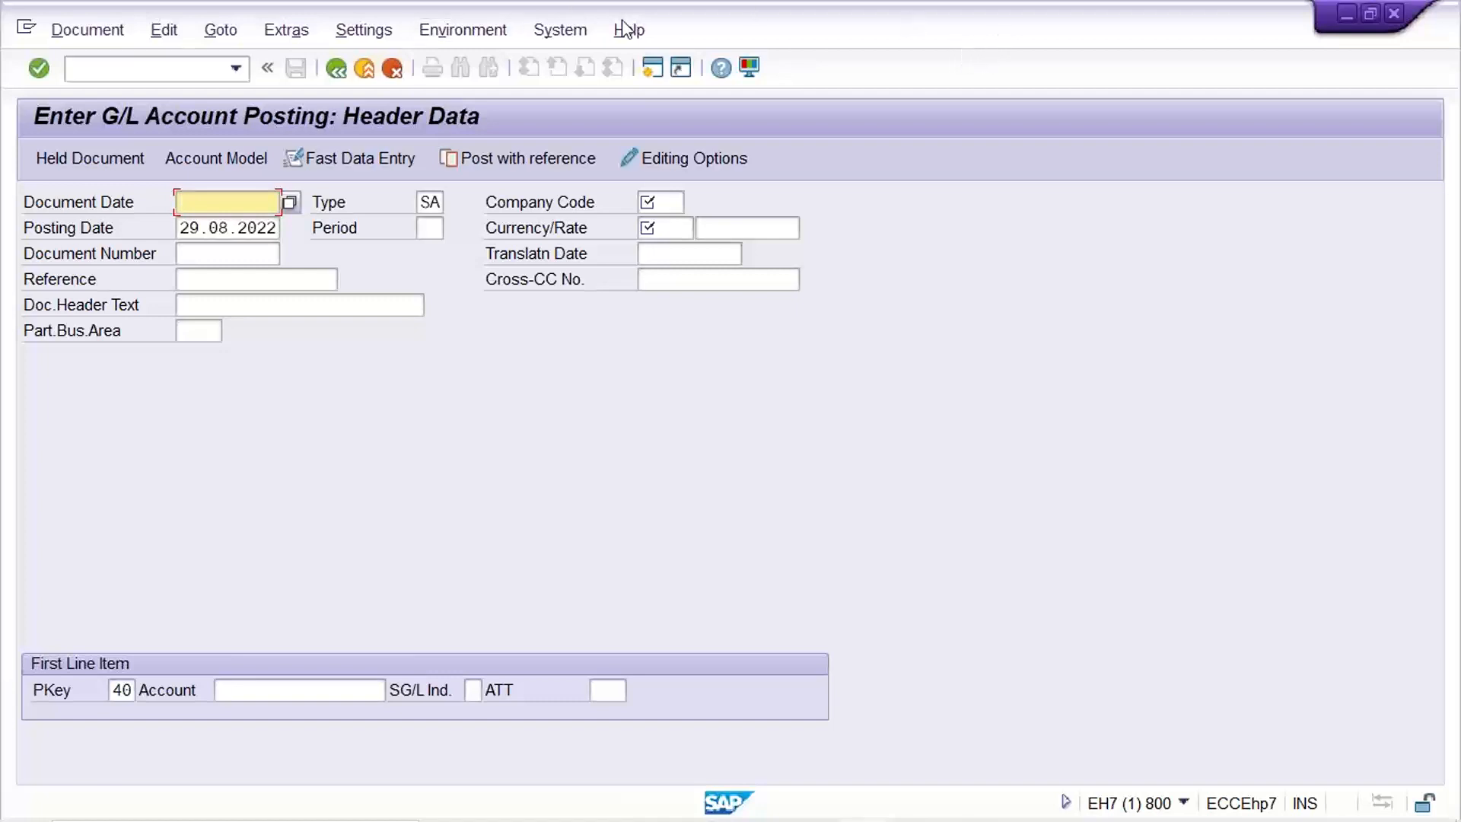
{"action": "left_click_drag", "start_coordinate": [459, 11], "coordinate": [270, 11]}
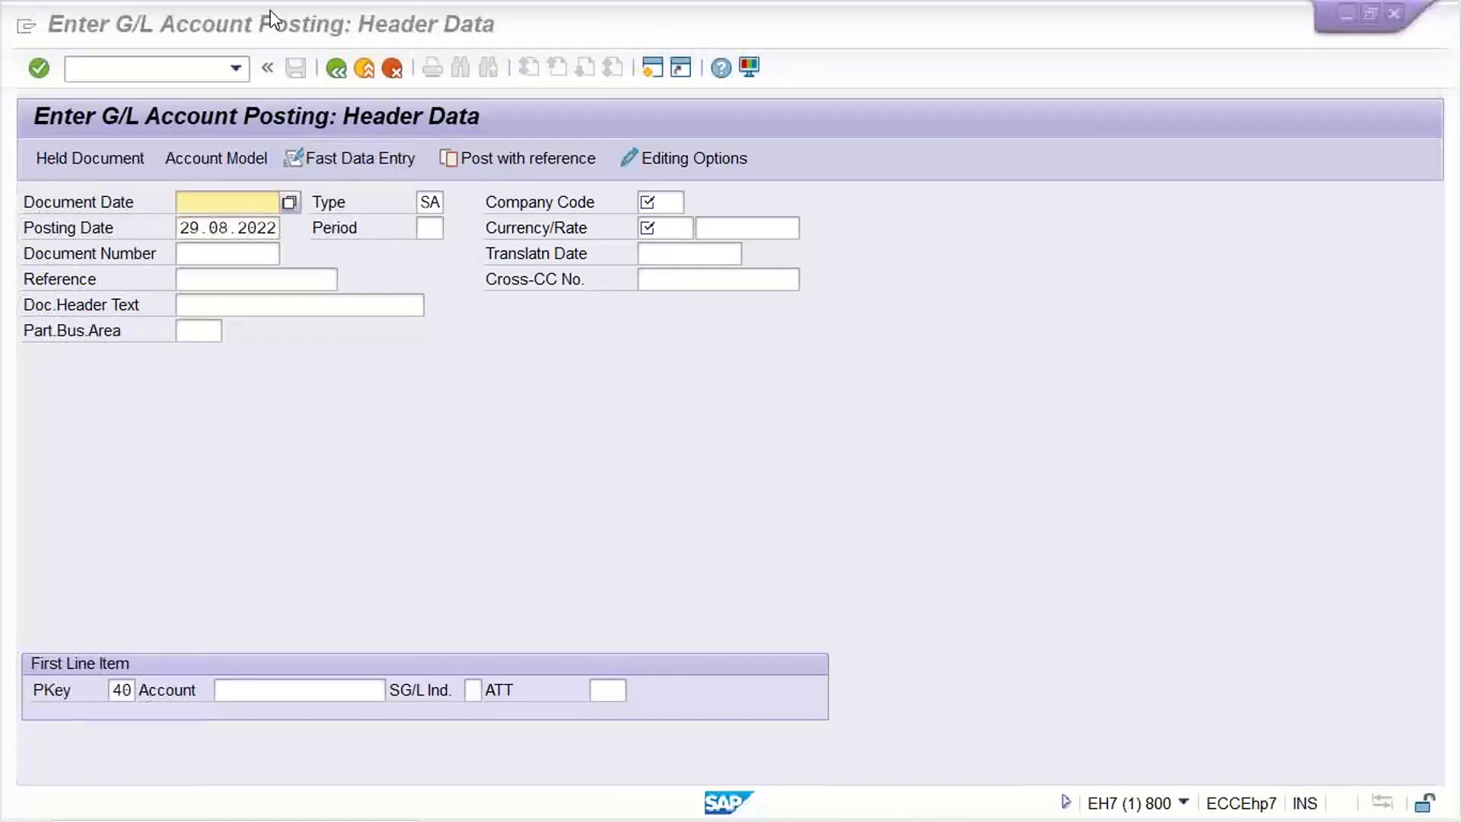
{"action": "left_click", "coordinate": [363, 70]}
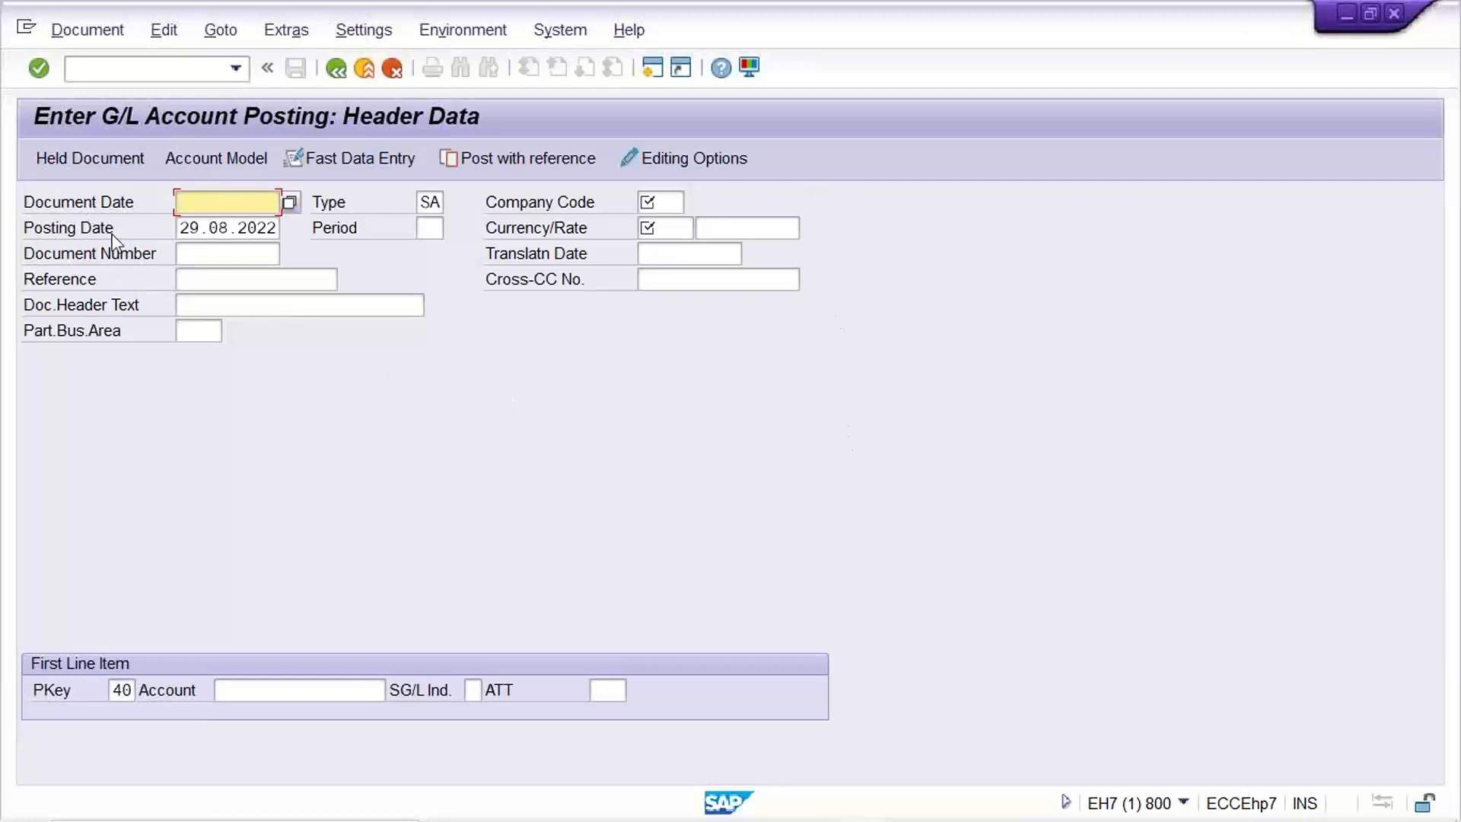
{"action": "left_click", "coordinate": [784, 17]}
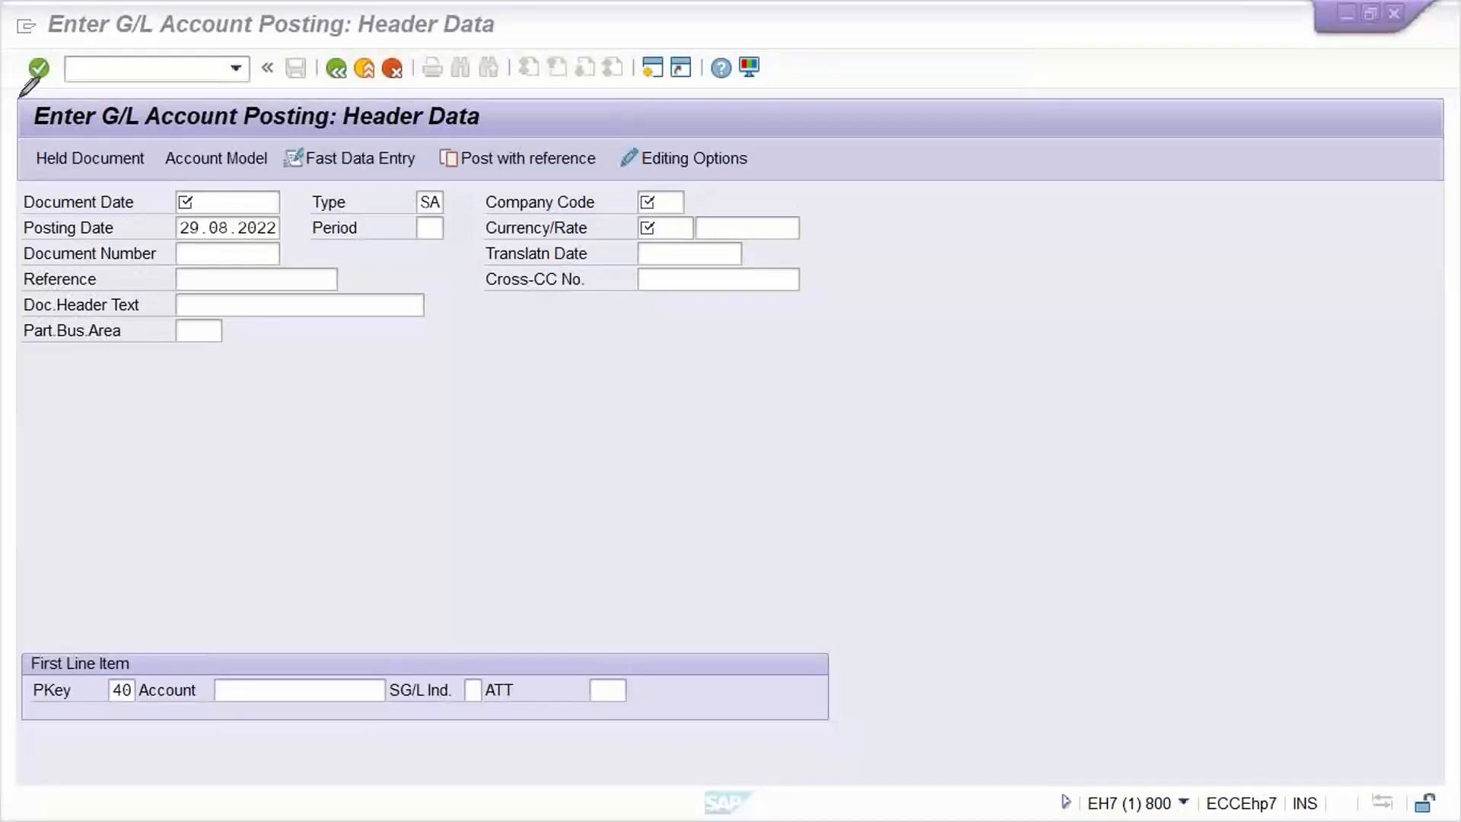
{"action": "left_click_drag", "start_coordinate": [20, 96], "coordinate": [2, 343]}
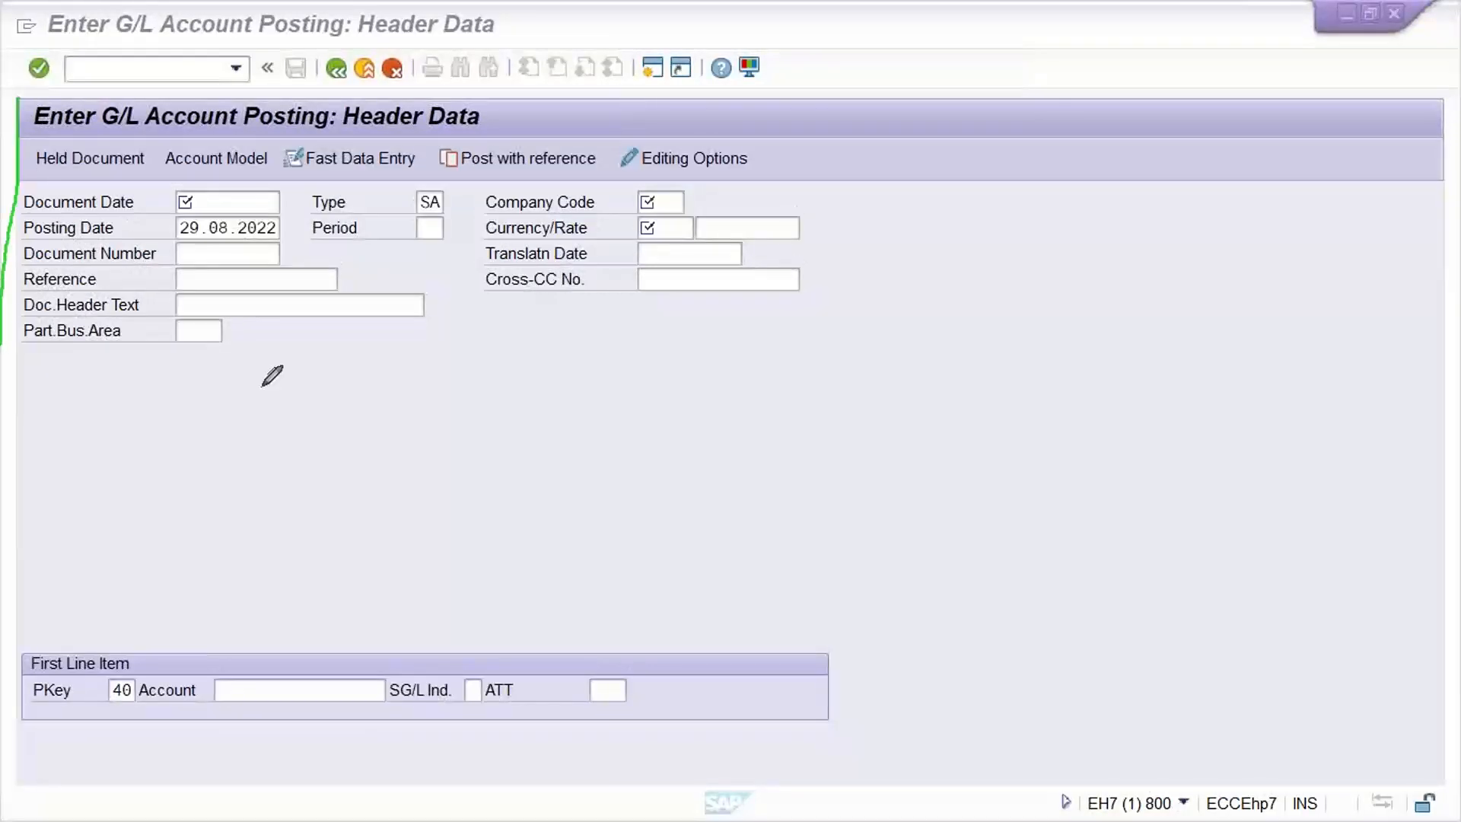
{"action": "mouse_move", "coordinate": [272, 375]}
{"action": "left_mouse_down"}
{"action": "mouse_move", "coordinate": [861, 358]}
{"action": "mouse_move", "coordinate": [920, 144]}
{"action": "mouse_move", "coordinate": [623, 72]}
{"action": "mouse_move", "coordinate": [22, 97]}
{"action": "left_mouse_up"}
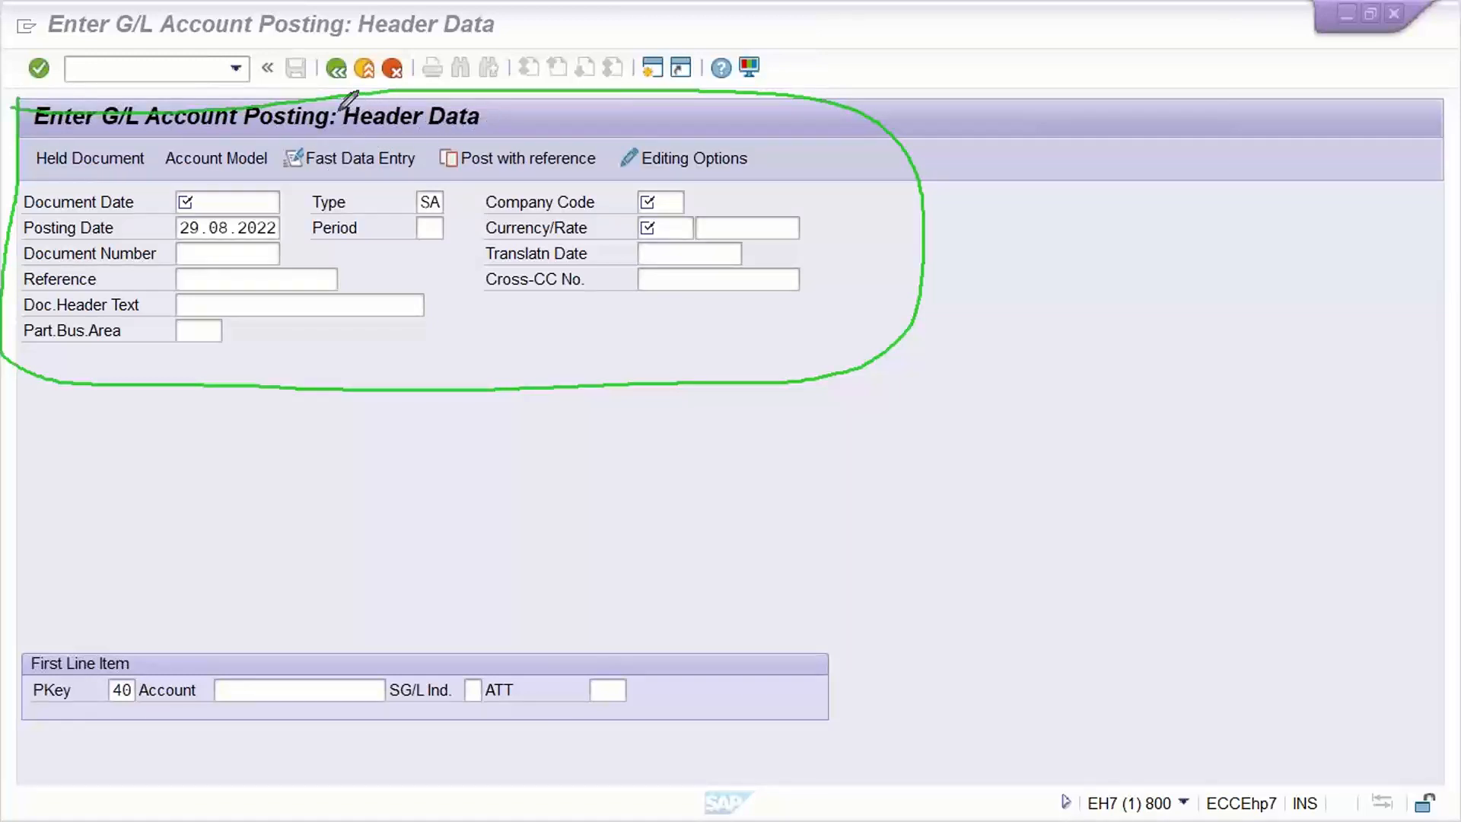
{"action": "mouse_move", "coordinate": [341, 107]}
{"action": "left_mouse_down"}
{"action": "mouse_move", "coordinate": [455, 92]}
{"action": "mouse_move", "coordinate": [507, 110]}
{"action": "mouse_move", "coordinate": [380, 141]}
{"action": "mouse_move", "coordinate": [340, 130]}
{"action": "mouse_move", "coordinate": [339, 99]}
{"action": "left_mouse_up"}
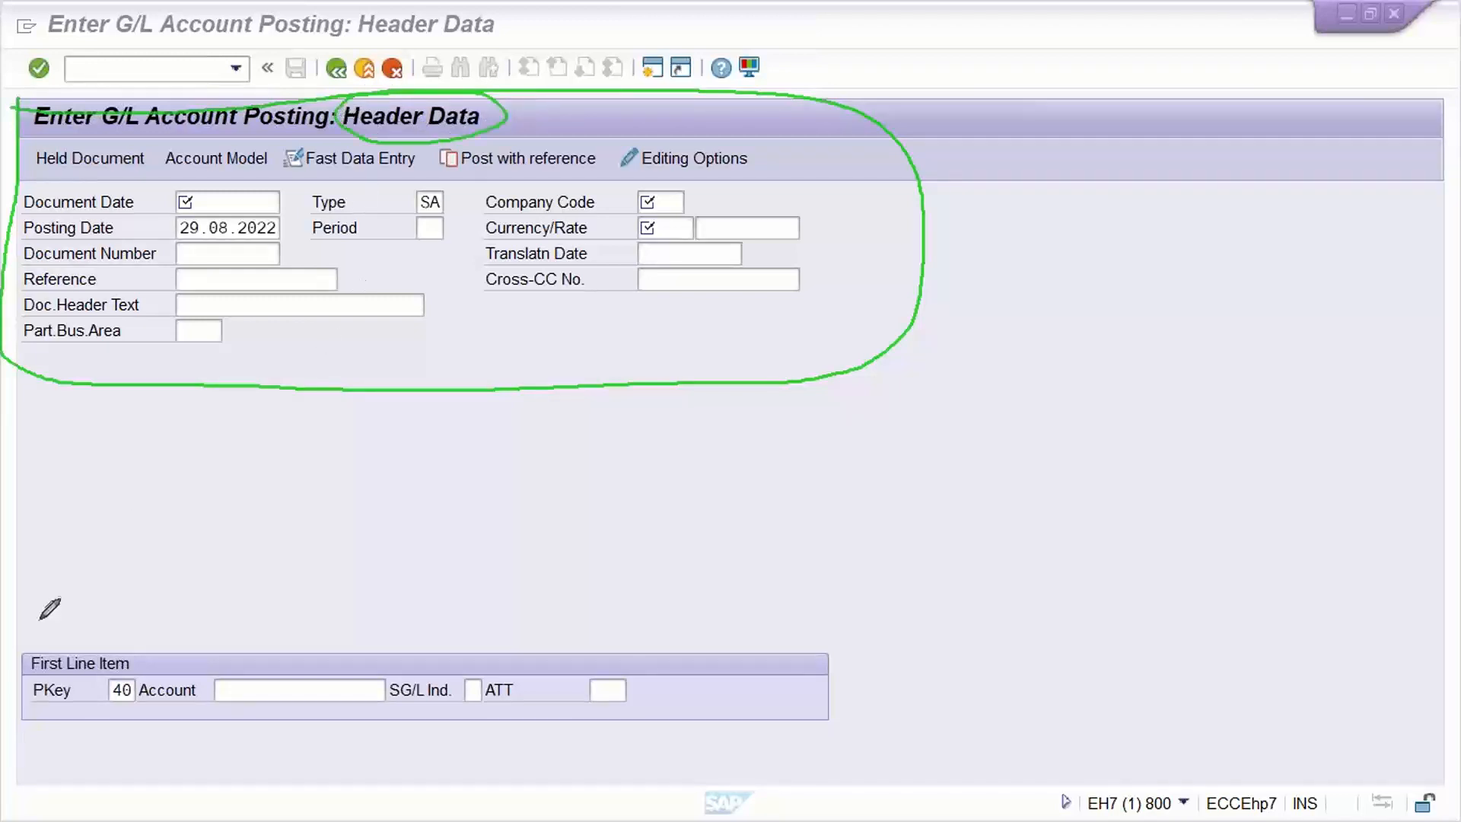
{"action": "mouse_move", "coordinate": [22, 639]}
{"action": "left_mouse_down"}
{"action": "mouse_move", "coordinate": [11, 723]}
{"action": "mouse_move", "coordinate": [175, 751]}
{"action": "left_mouse_up"}
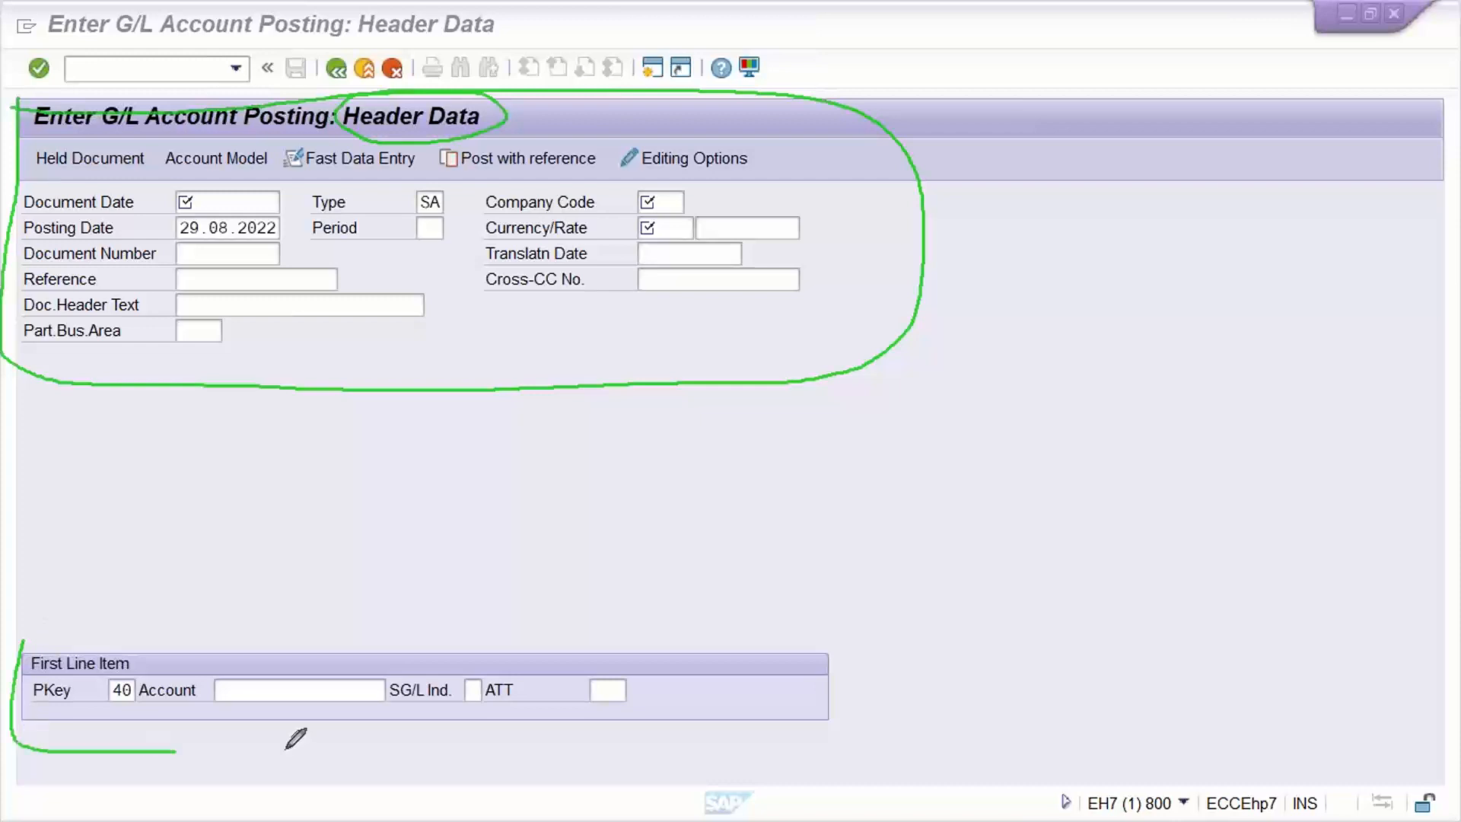
{"action": "mouse_move", "coordinate": [287, 747]}
{"action": "left_mouse_down"}
{"action": "mouse_move", "coordinate": [773, 740]}
{"action": "mouse_move", "coordinate": [837, 652]}
{"action": "mouse_move", "coordinate": [290, 601]}
{"action": "mouse_move", "coordinate": [137, 603]}
{"action": "mouse_move", "coordinate": [12, 649]}
{"action": "left_mouse_up"}
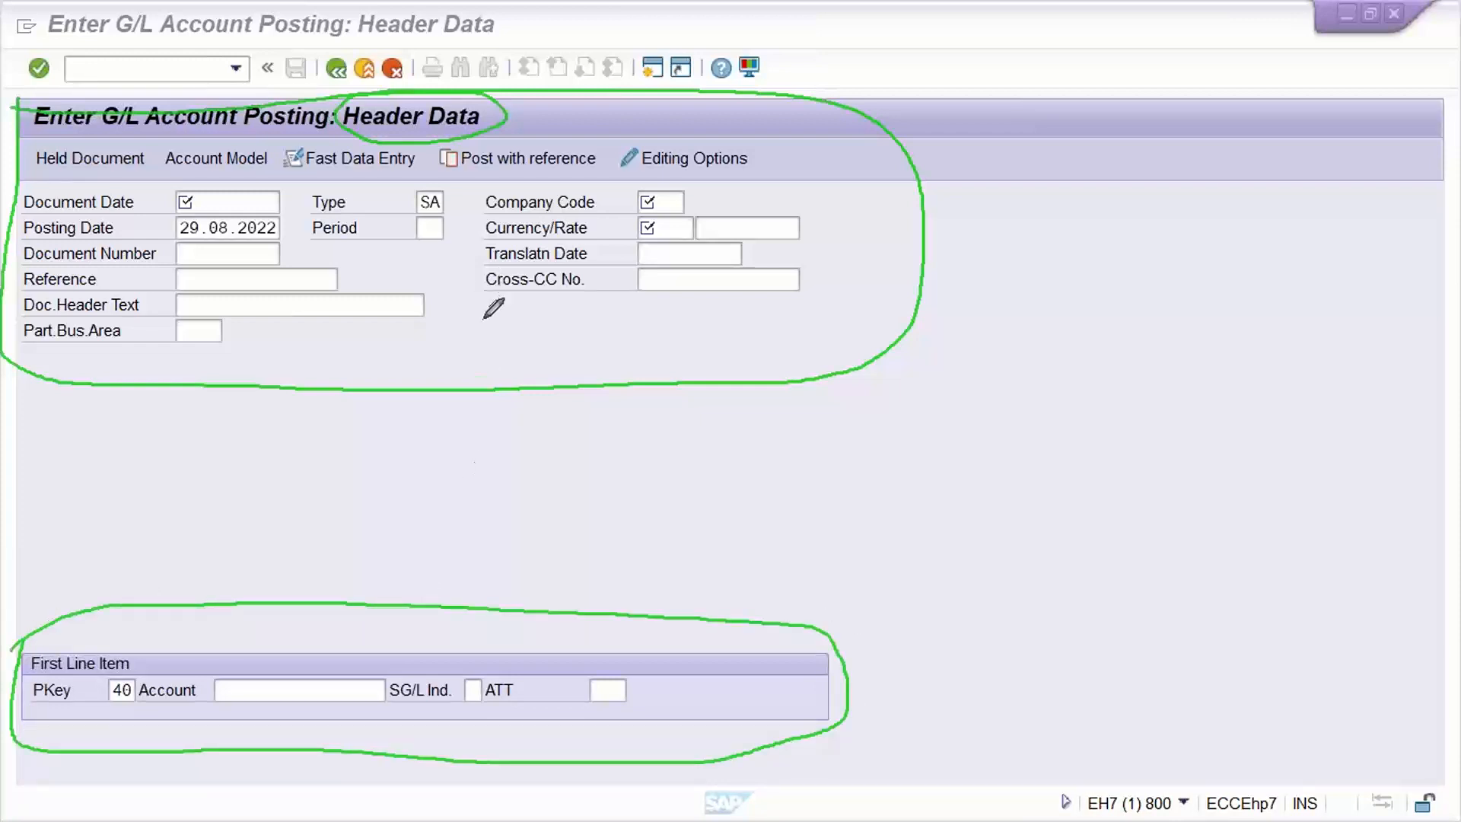
{"action": "left_click_drag", "start_coordinate": [484, 319], "coordinate": [606, 298]}
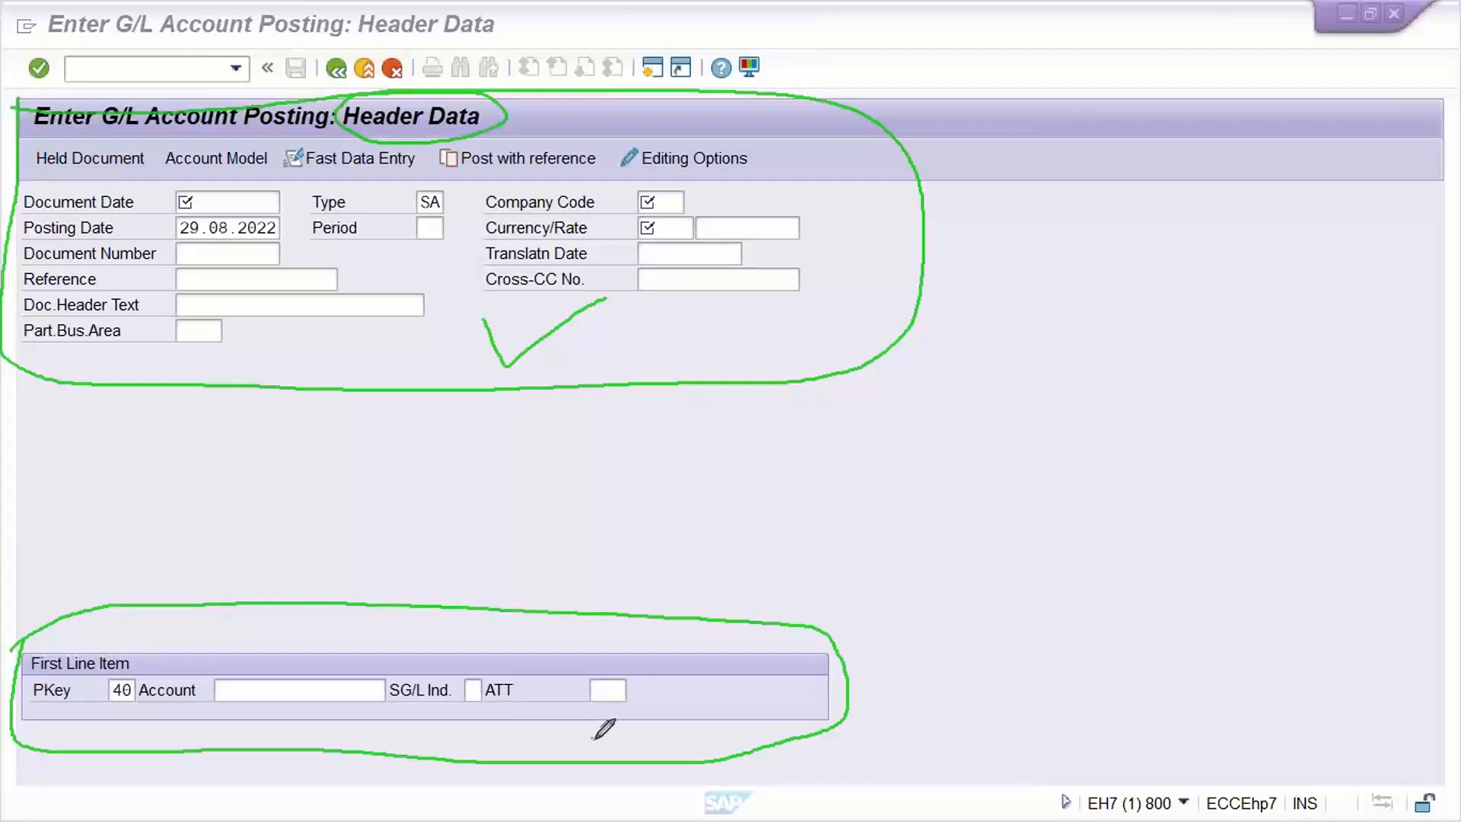
{"action": "left_click_drag", "start_coordinate": [594, 737], "coordinate": [720, 673]}
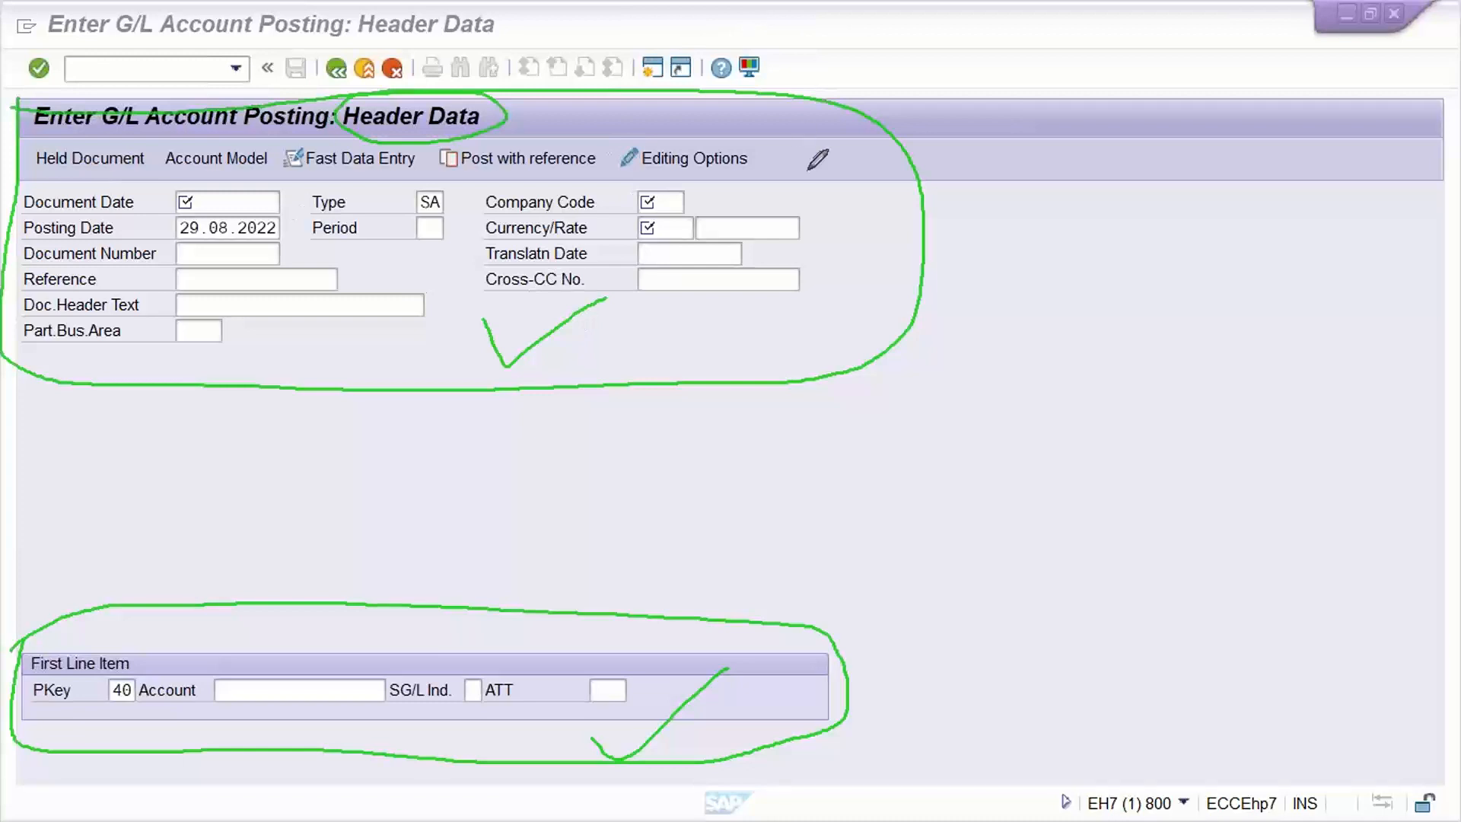
{"action": "left_click", "coordinate": [887, 298]}
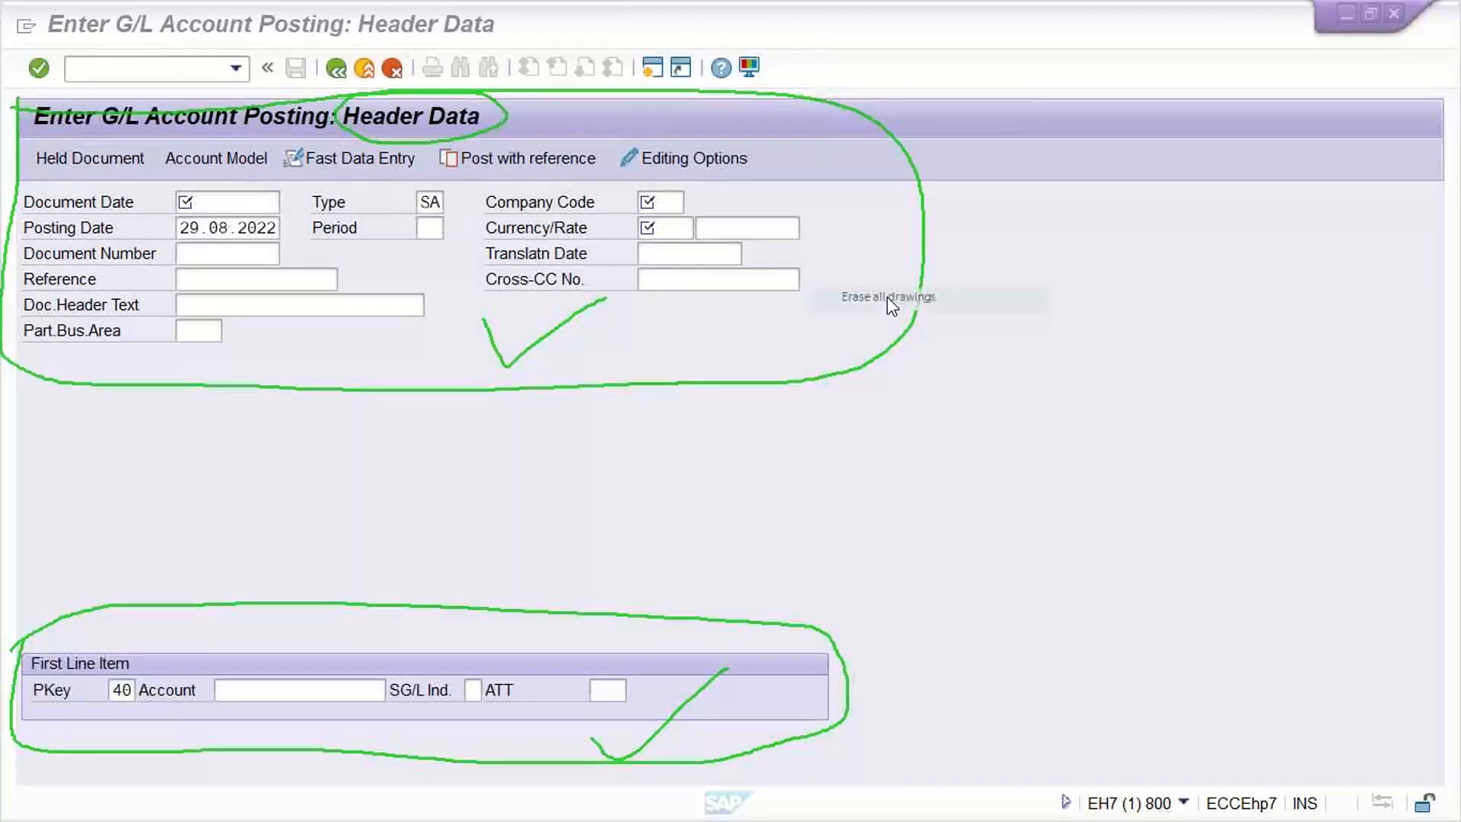
Copy posting date 29.08.2022 into Document Date, then move on to the Type field SA.
{"action": "left_click", "coordinate": [843, 187]}
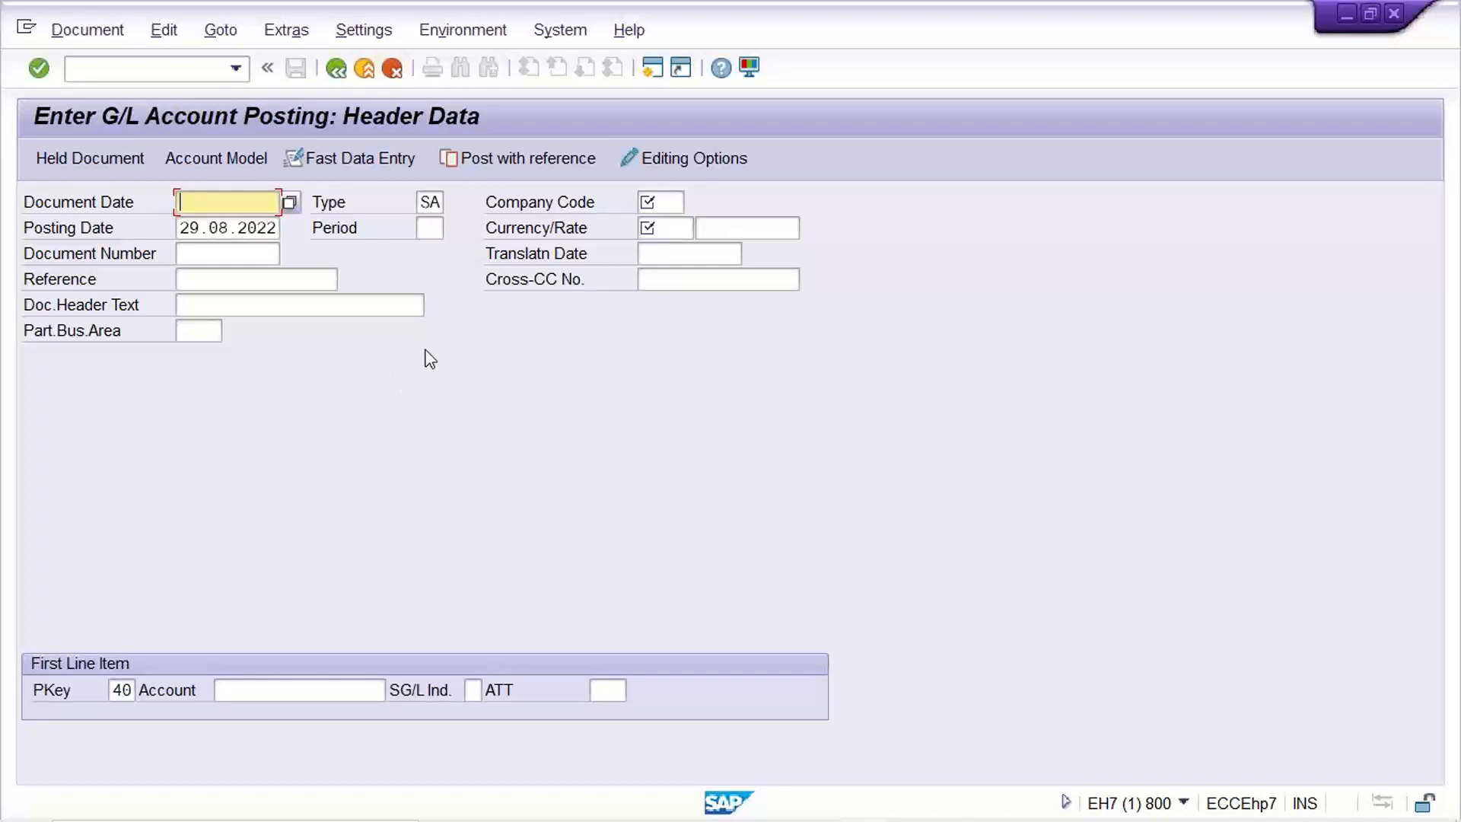
{"action": "left_click", "coordinate": [271, 233]}
{"action": "double_click", "coordinate": [271, 233]}
{"action": "key", "text": "ctrl+c"}
{"action": "left_click", "coordinate": [271, 232]}
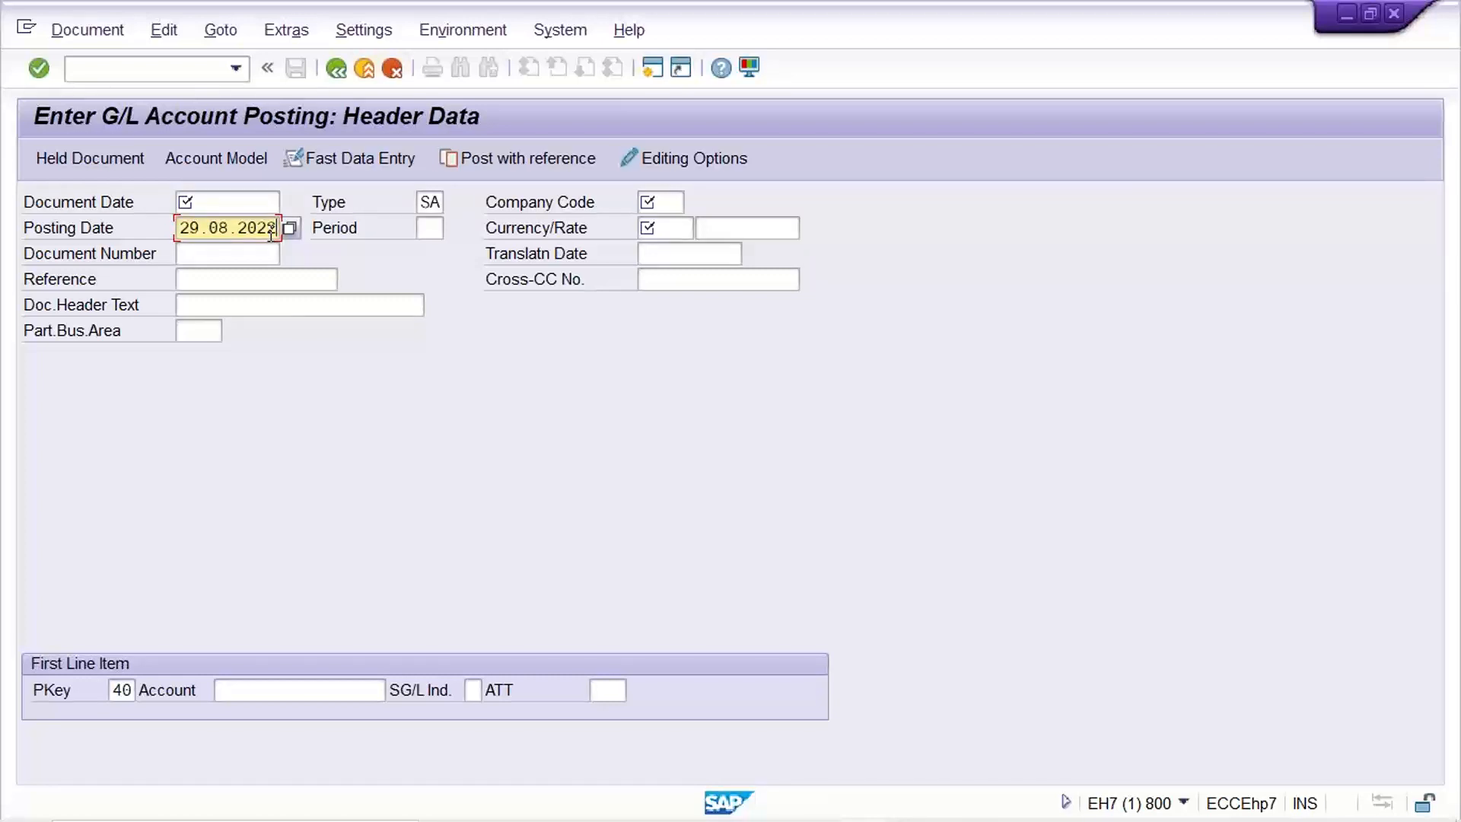
{"action": "key", "text": "shift+Tab"}
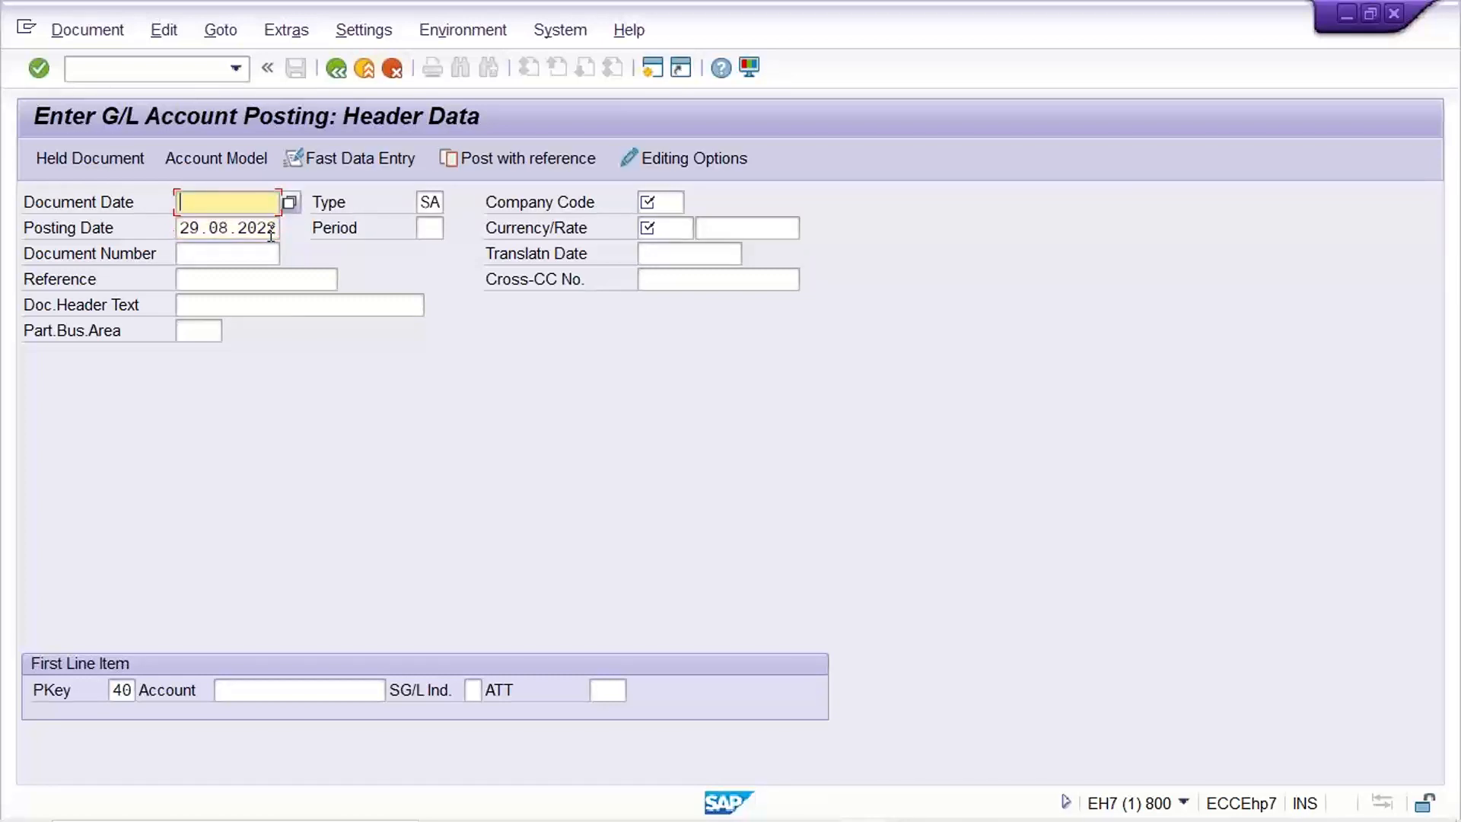
{"action": "key", "text": "ctrl+v"}
{"action": "left_click", "coordinate": [207, 204]}
{"action": "left_click", "coordinate": [215, 226]}
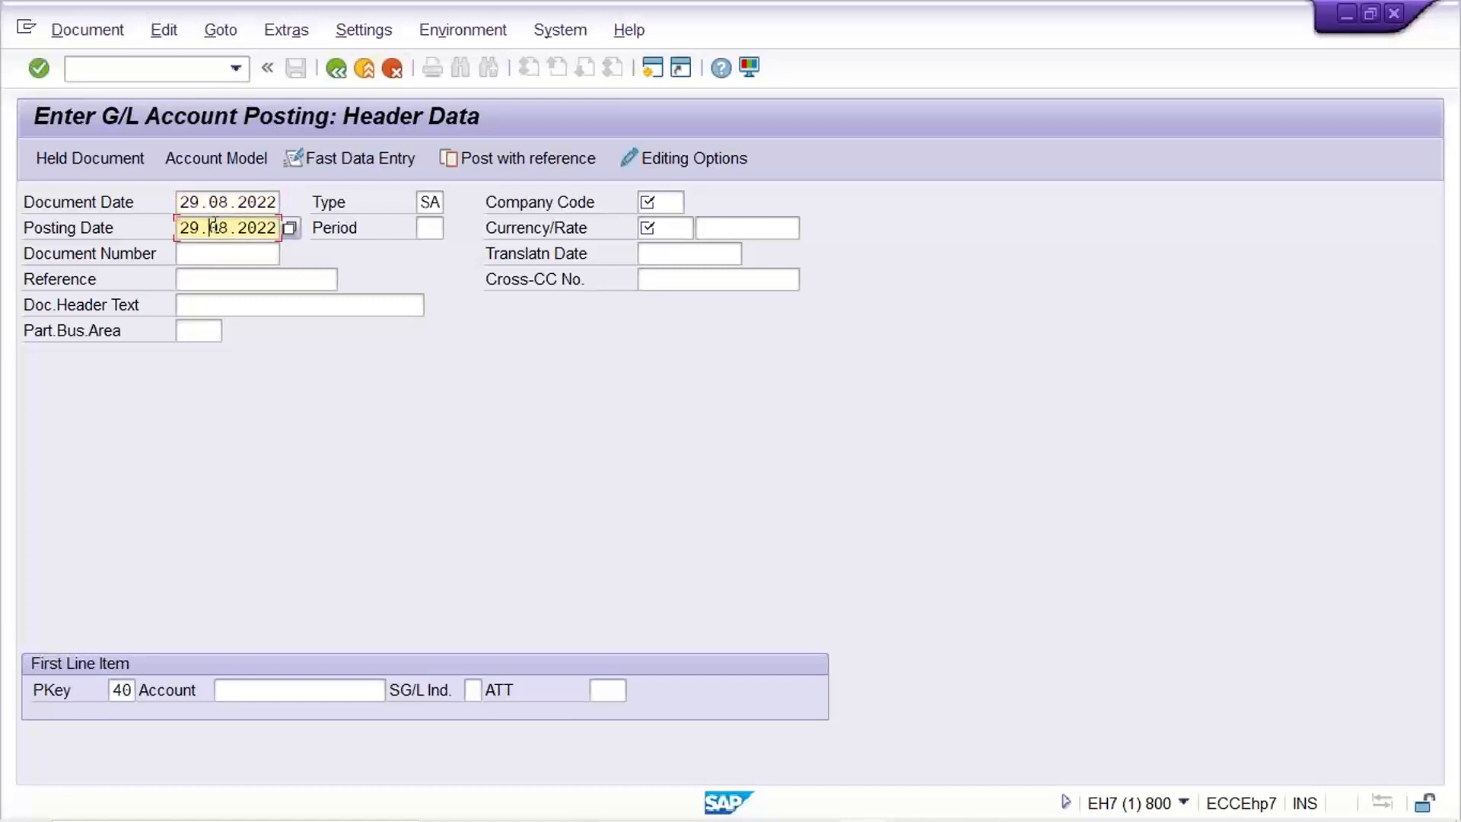
{"action": "left_click", "coordinate": [190, 201]}
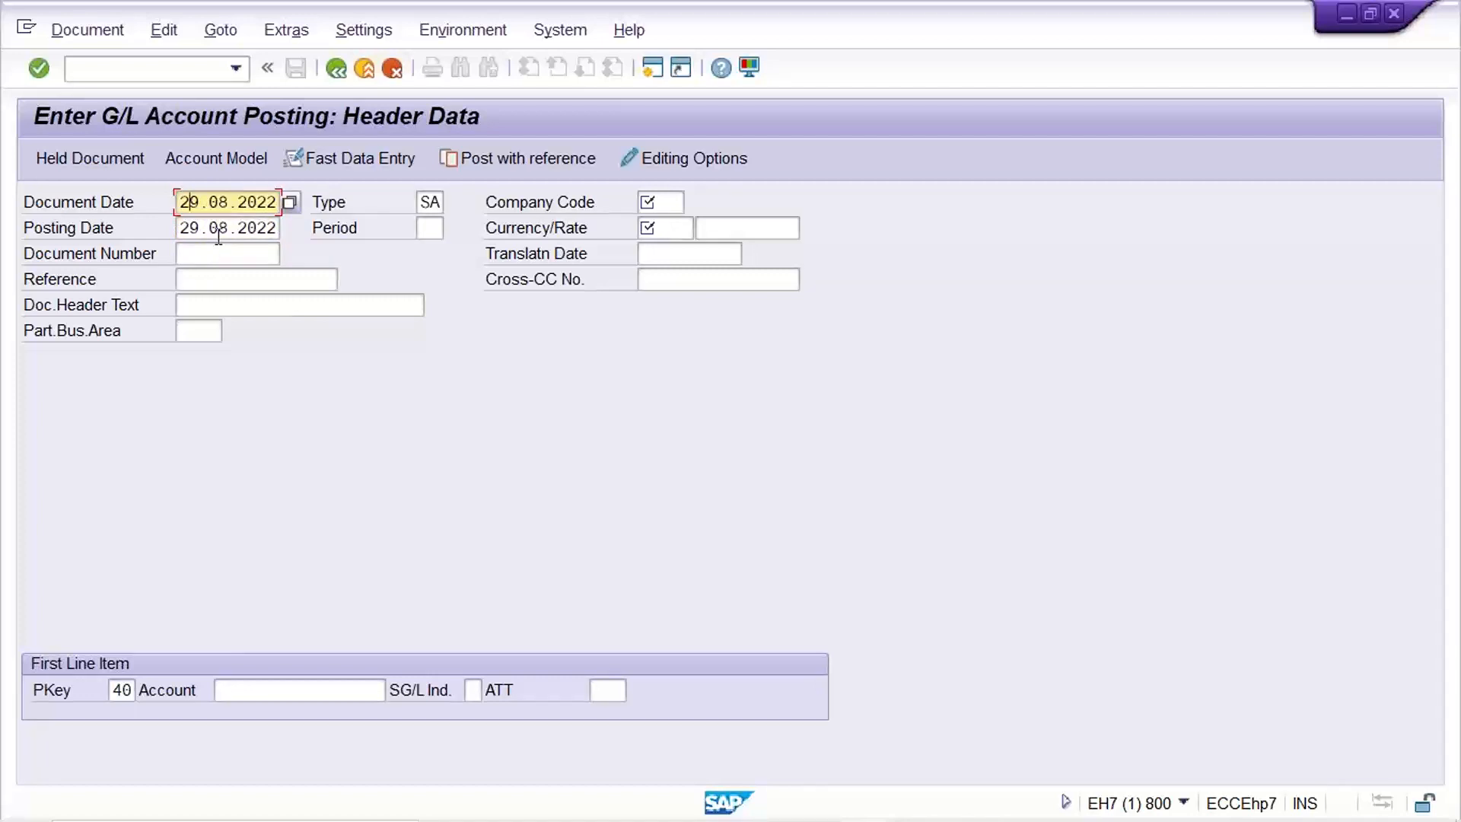
{"action": "left_click", "coordinate": [443, 202]}
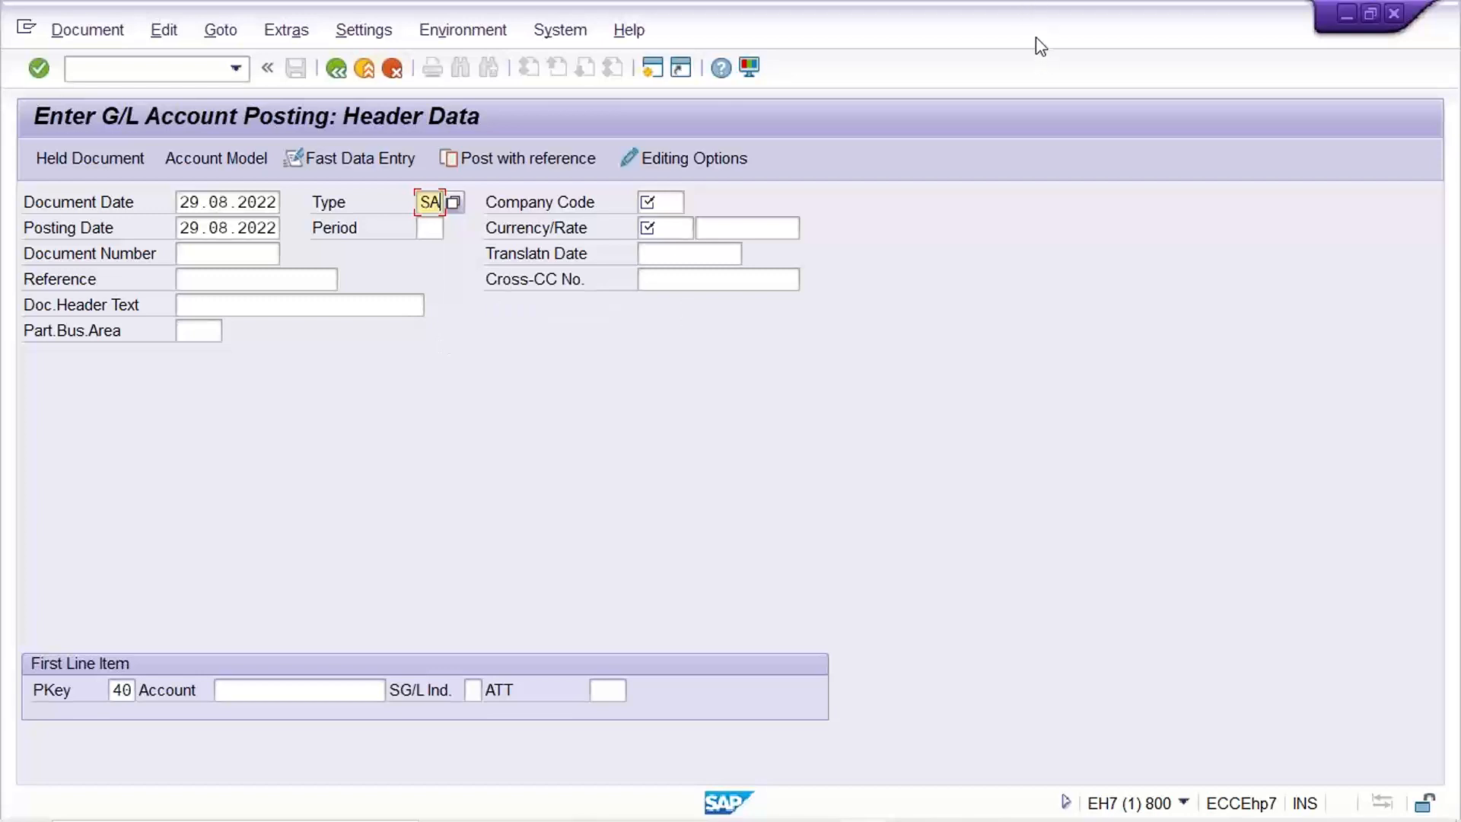
{"action": "left_click", "coordinate": [1308, 323]}
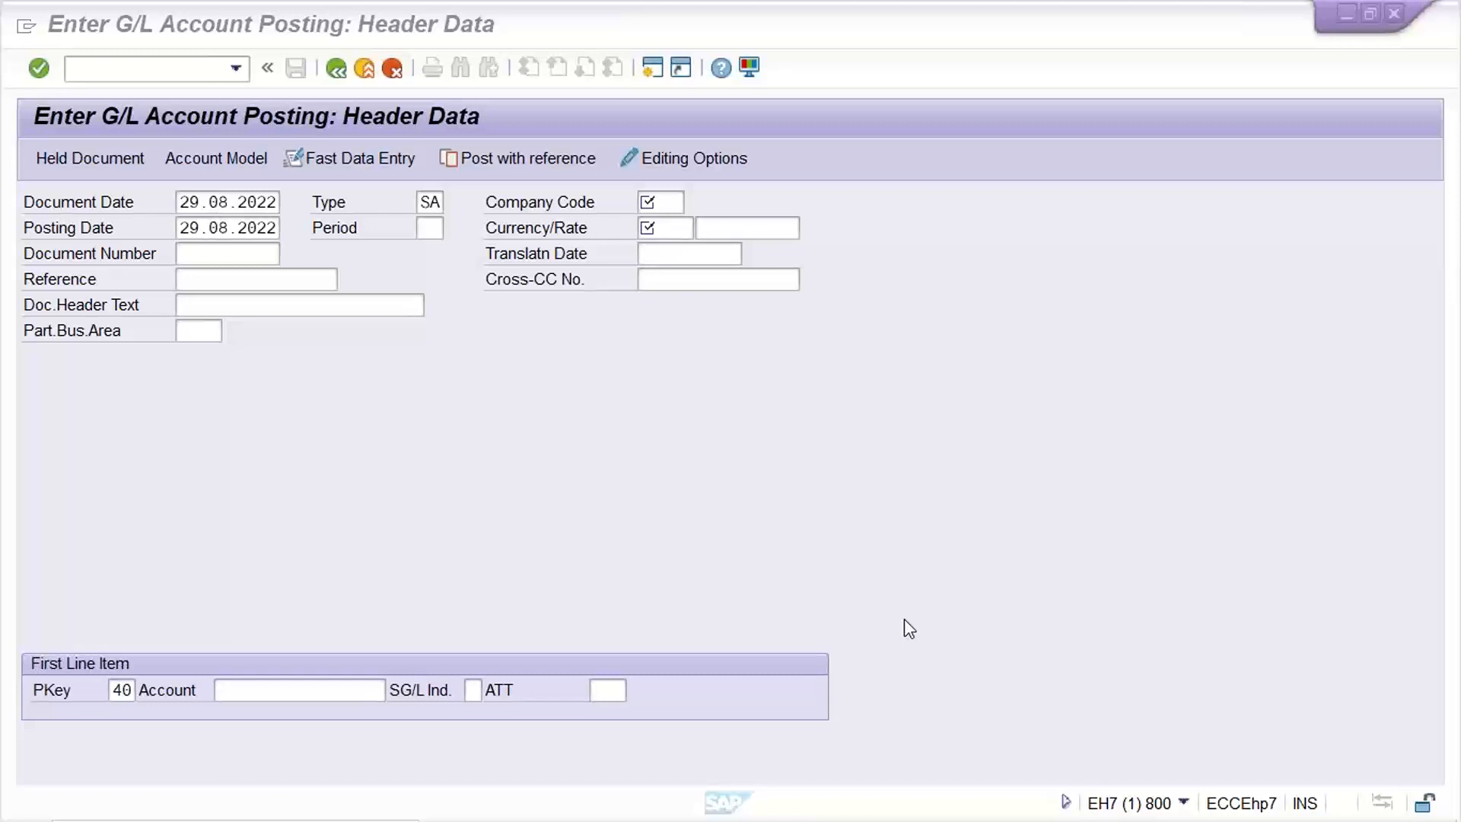
{"action": "left_click", "coordinate": [262, 281]}
{"action": "left_click", "coordinate": [249, 305]}
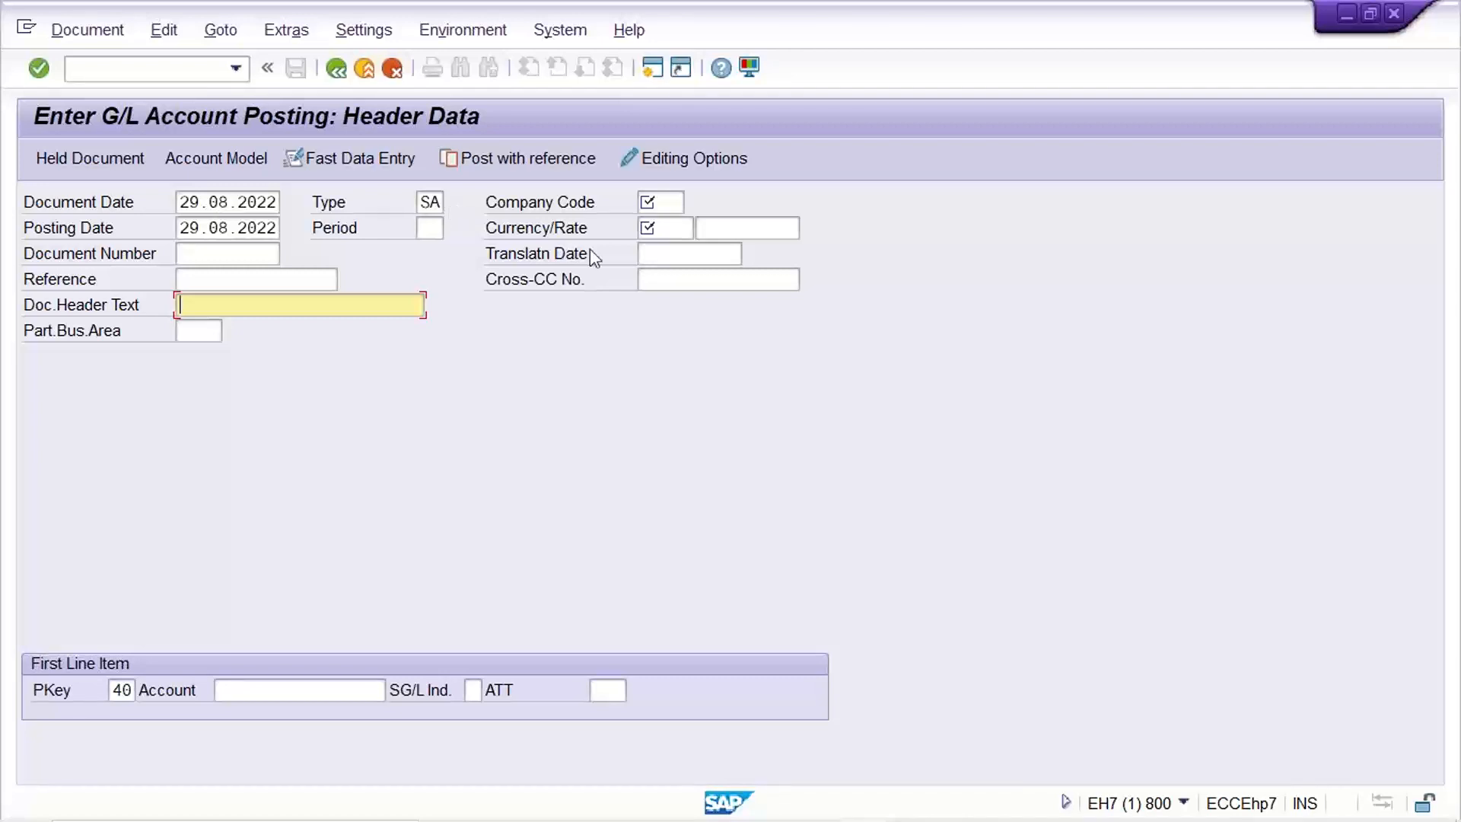
Enter company code TM22 in the posting header and move to the Period field.
{"action": "left_click", "coordinate": [659, 202]}
{"action": "type", "text": "TM22"}
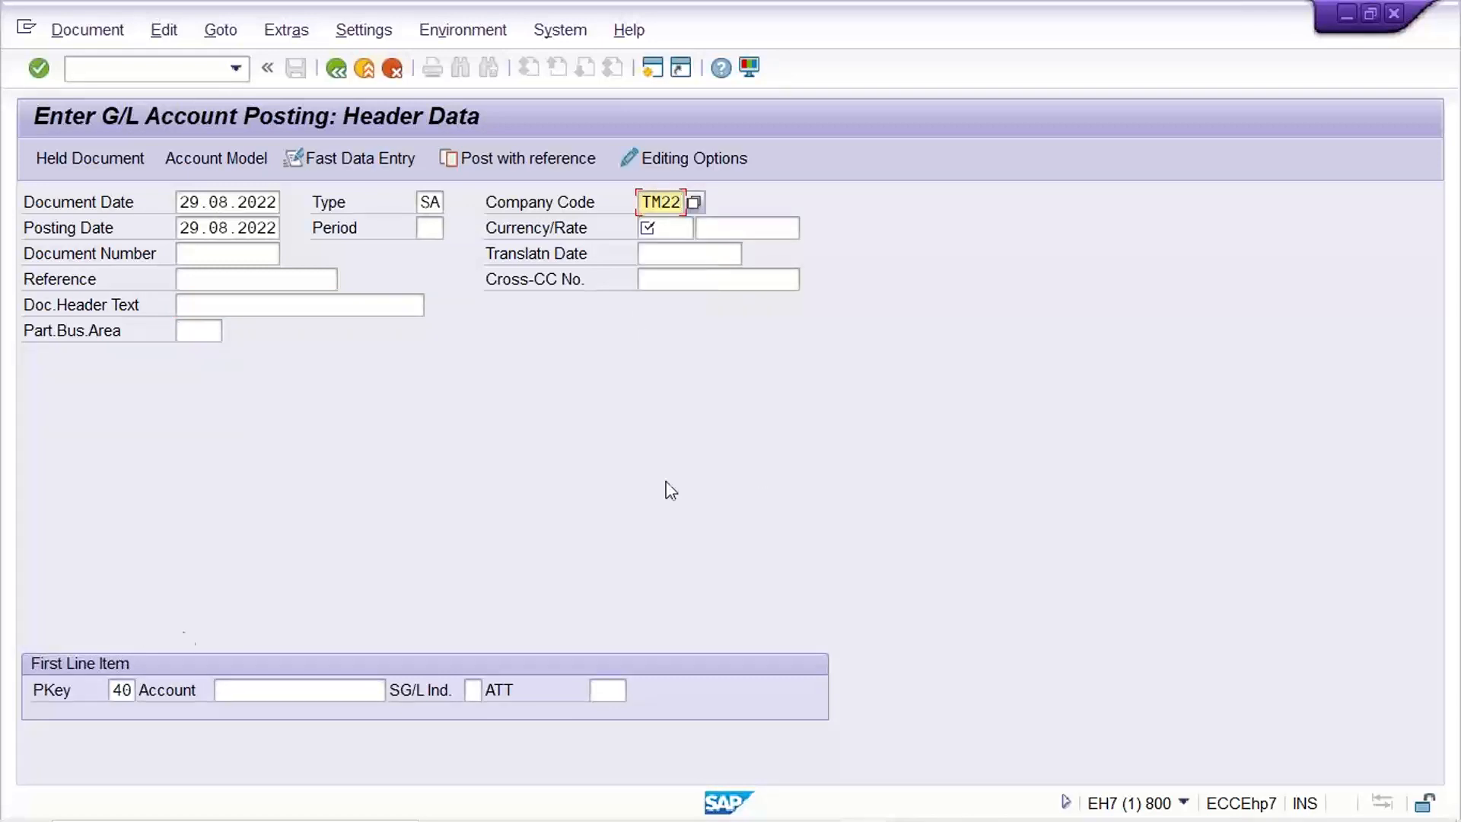
{"action": "left_click", "coordinate": [431, 229]}
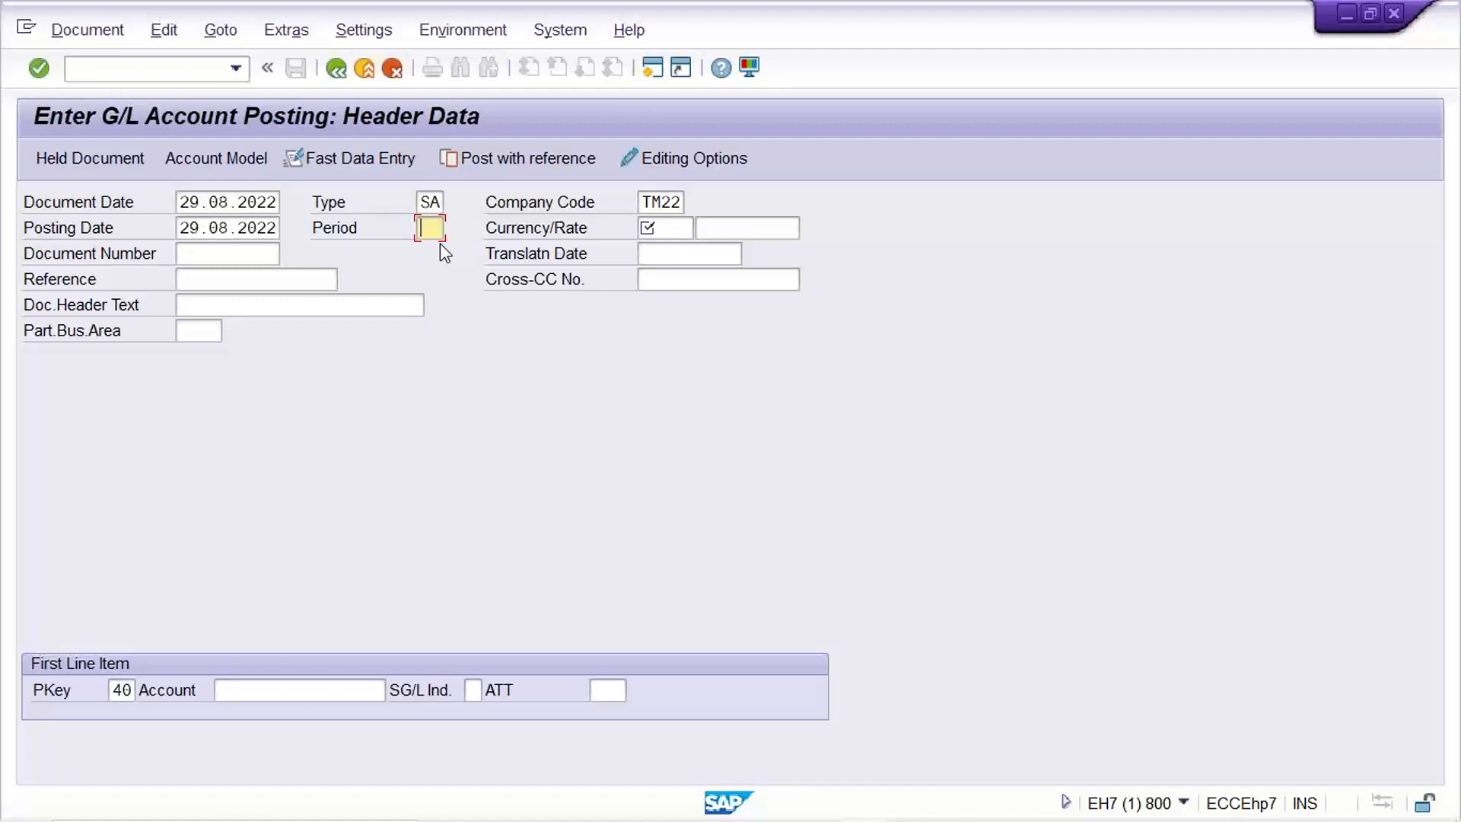
Set the document currency to INR and move through the reference and header text fields.
{"action": "left_click", "coordinate": [662, 228]}
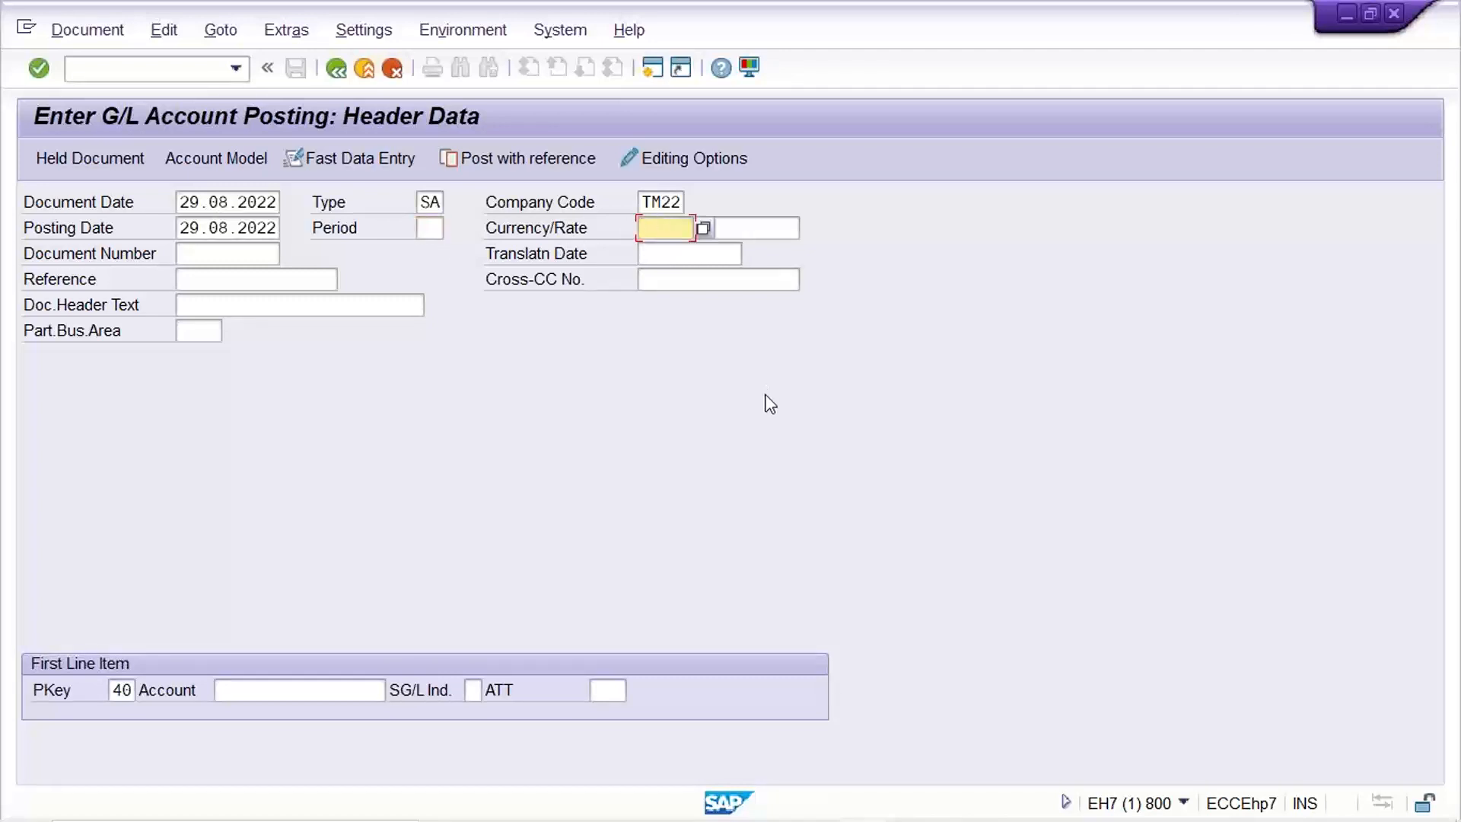
{"action": "type", "text": "INR"}
{"action": "left_click", "coordinate": [254, 283]}
{"action": "left_click", "coordinate": [244, 305]}
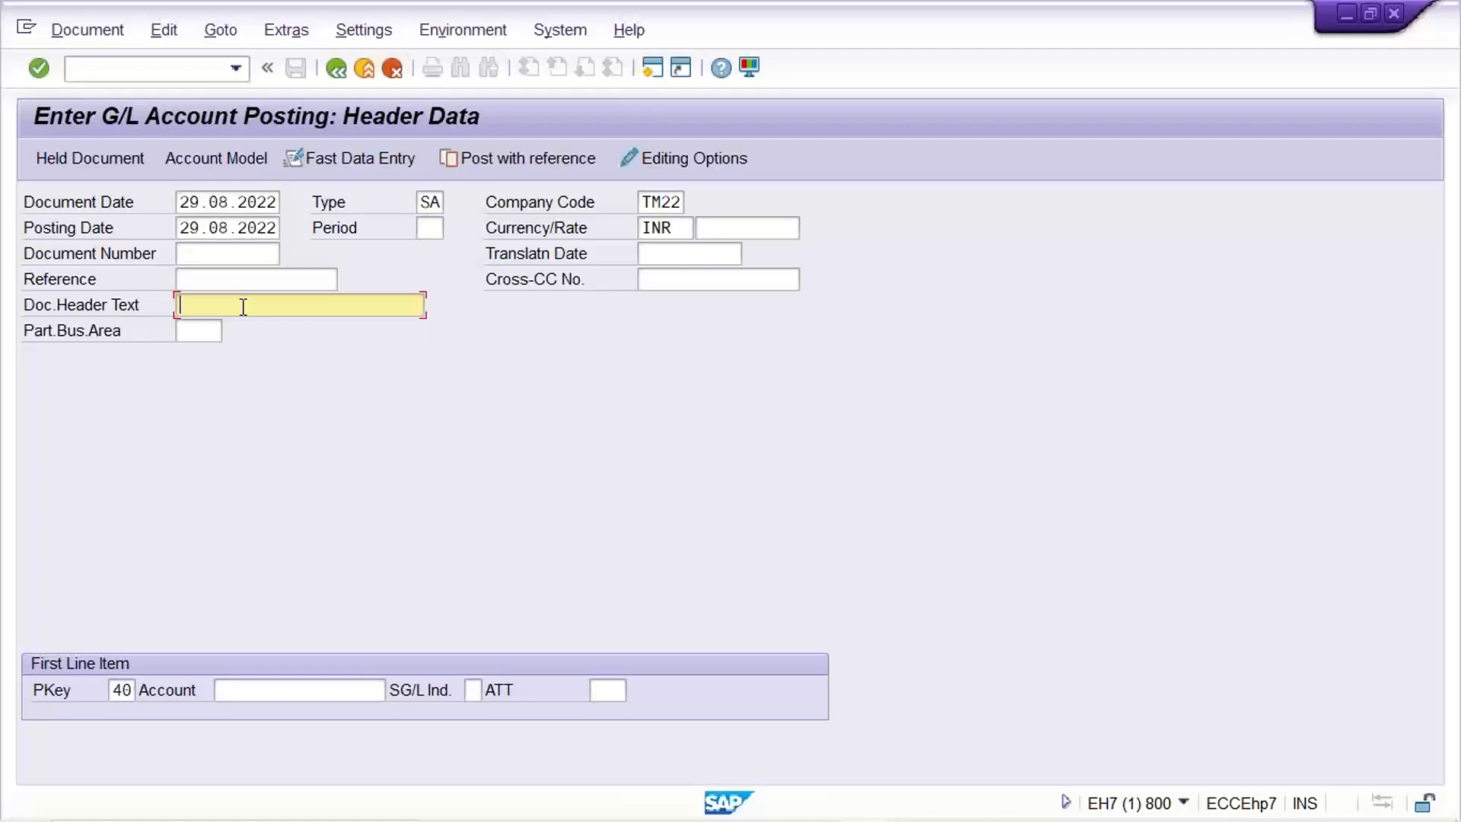
Go to the first line item's posting key and switch to the Excel workbook.
{"action": "left_click", "coordinate": [114, 694]}
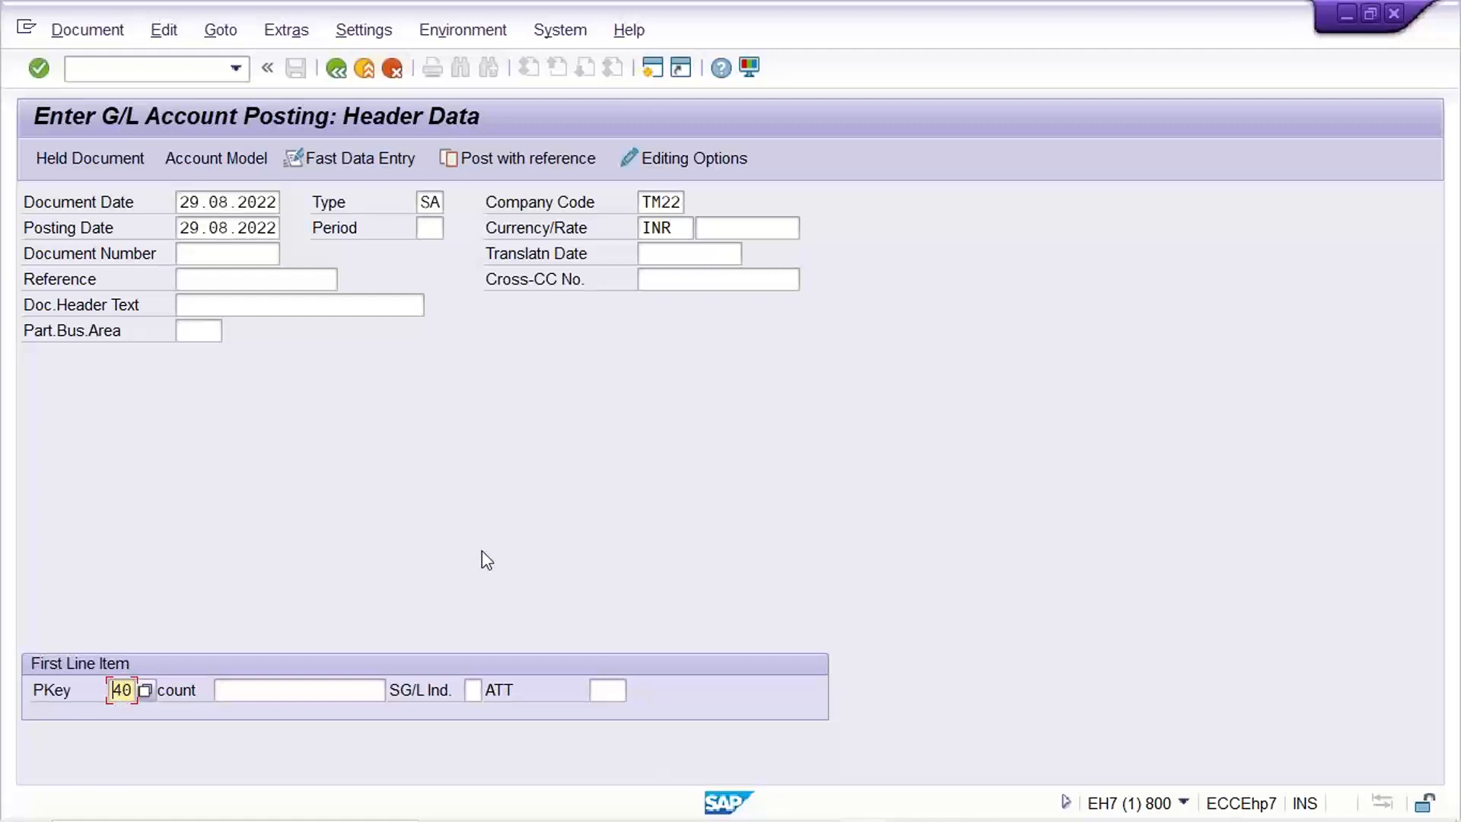
{"action": "mouse_move", "coordinate": [683, 798]}
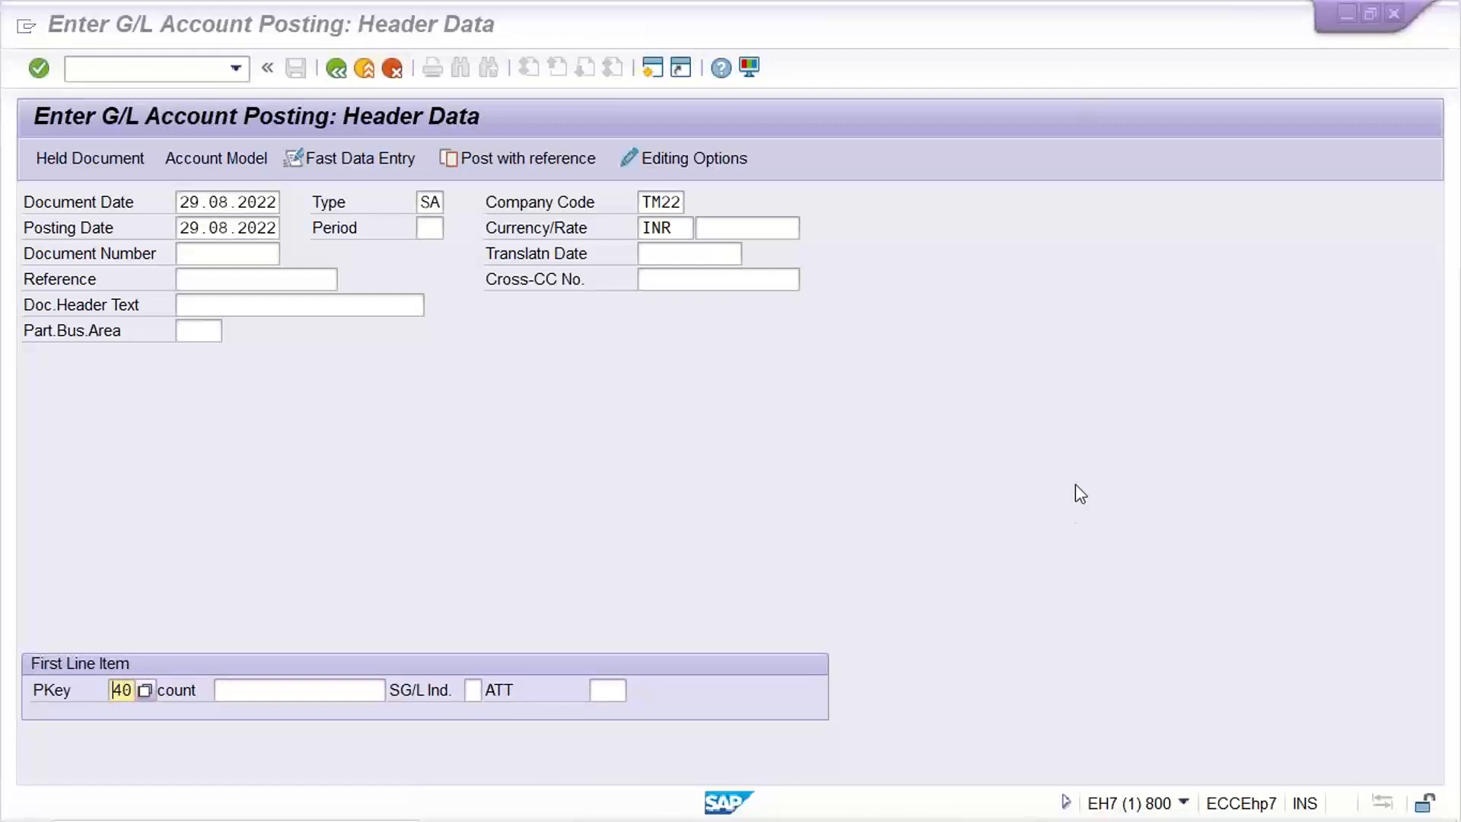
{"action": "left_click", "coordinate": [1126, 806]}
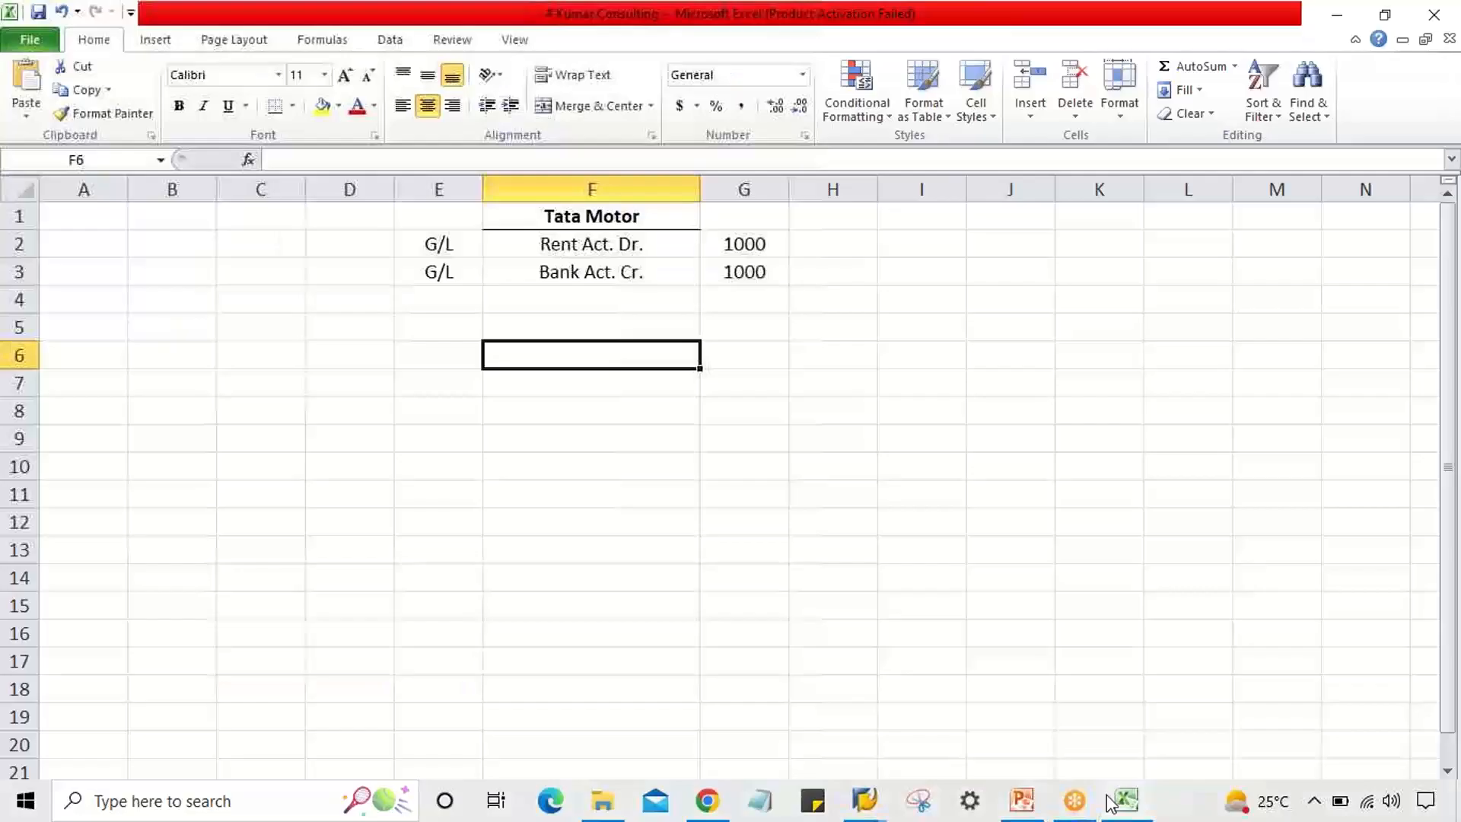
Enter 40 and Dr in row 2, and 50 and Cr in row 3.
{"action": "left_click", "coordinate": [653, 534]}
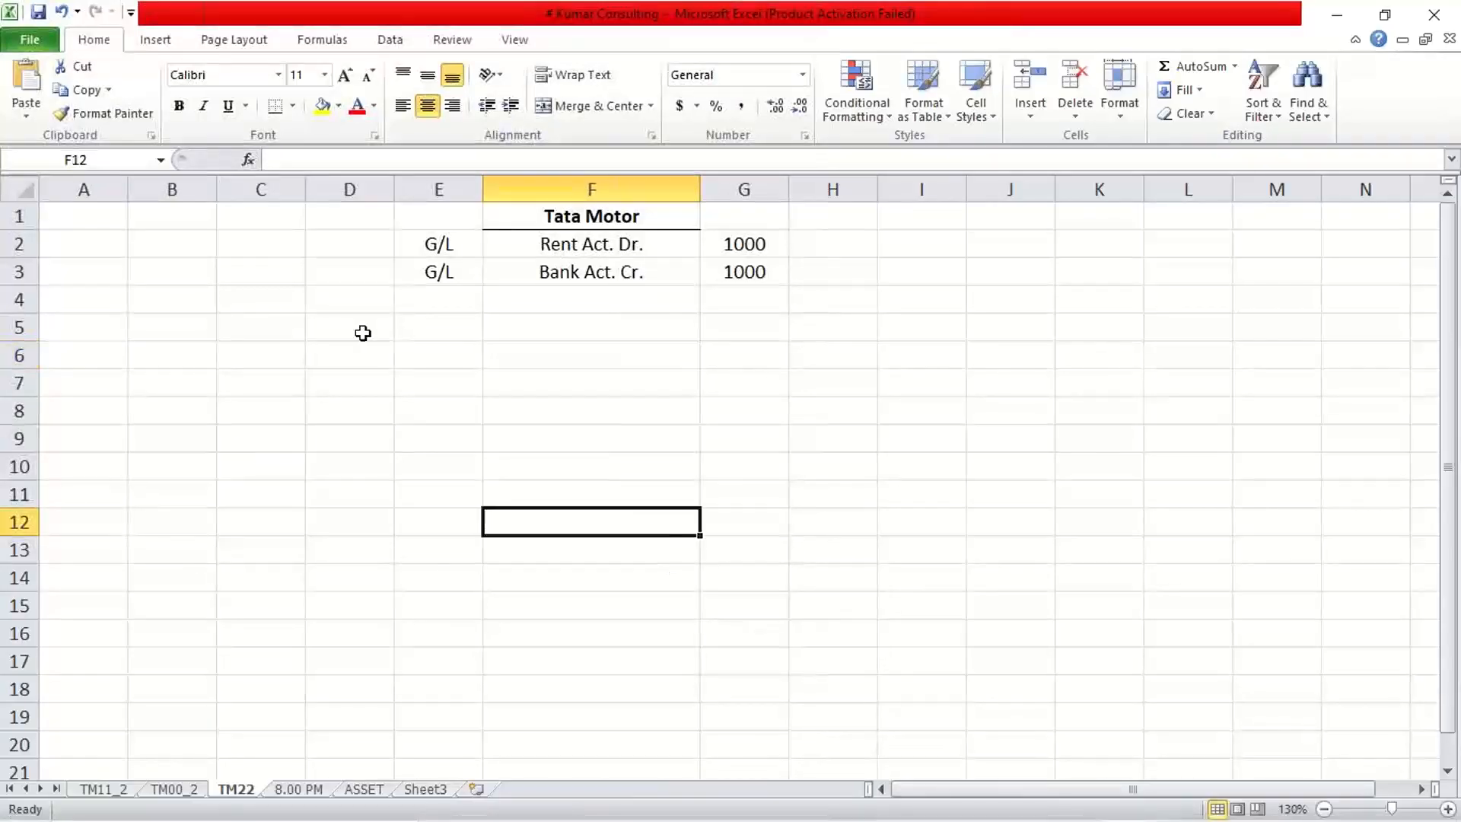
{"action": "left_click", "coordinate": [181, 241]}
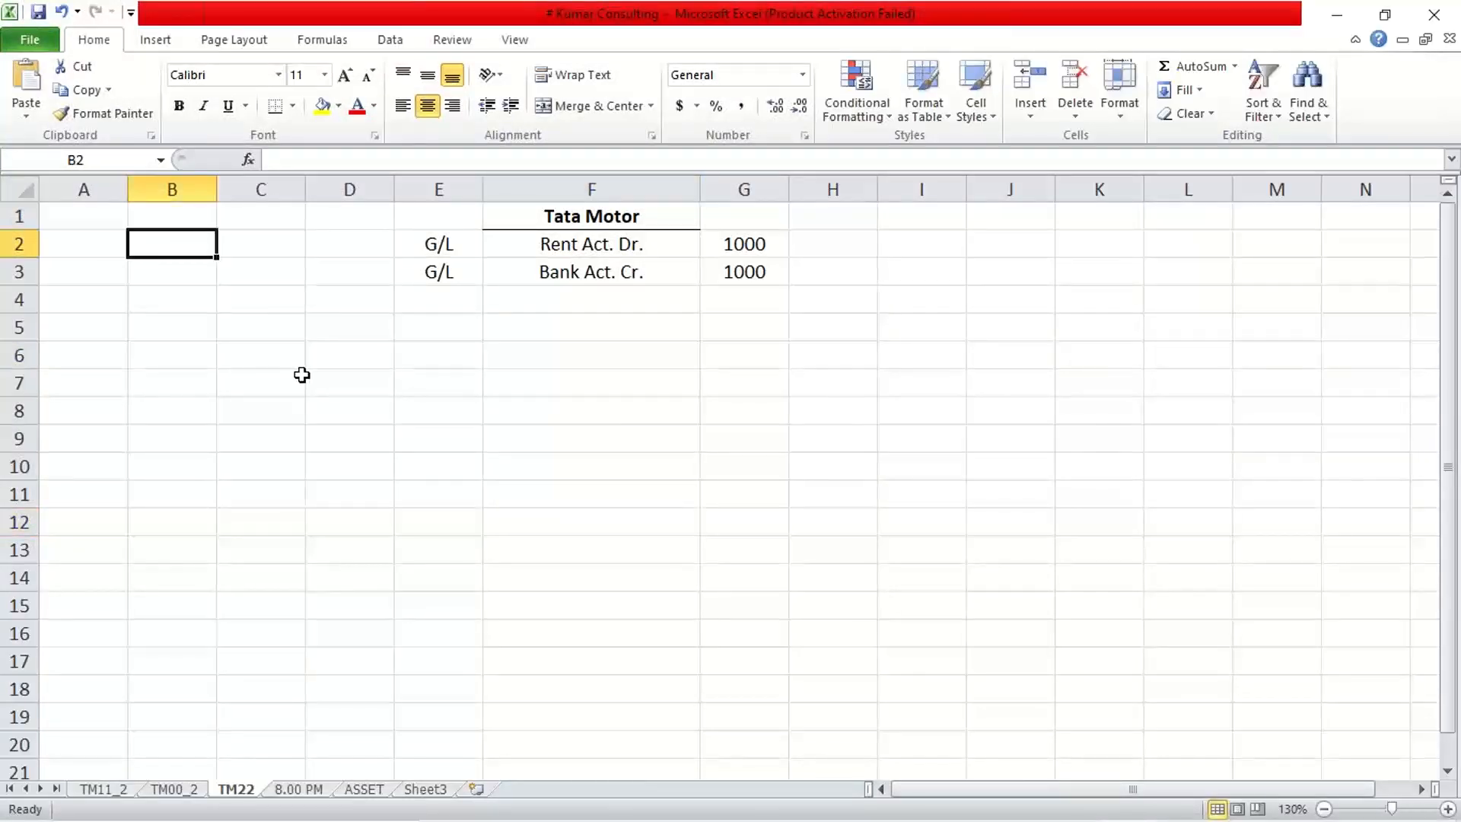
{"action": "type", "text": "40"}
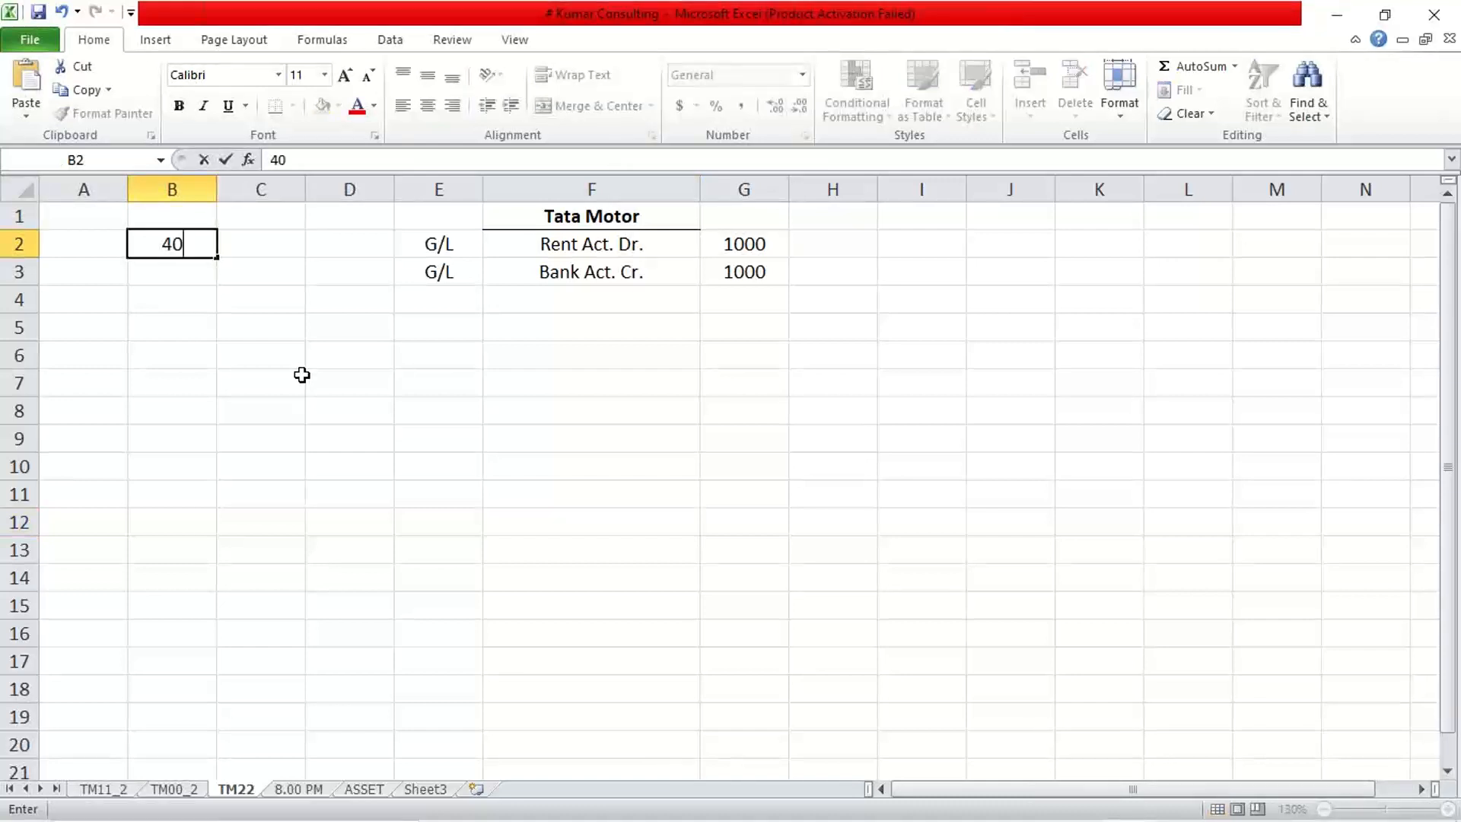
{"action": "key", "text": "Tab"}
{"action": "type", "text": "Dr"}
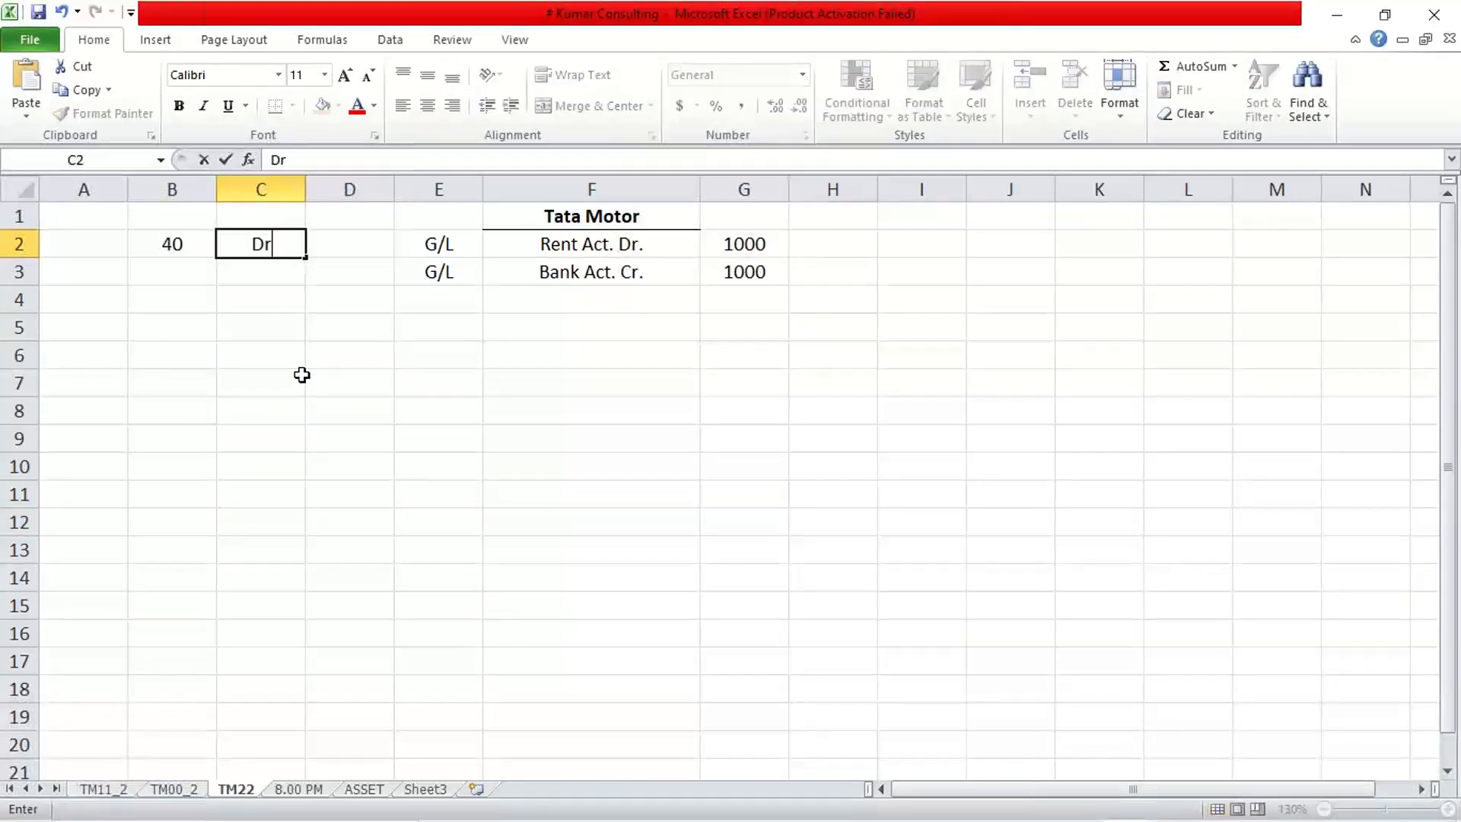
{"action": "key", "text": "Return"}
{"action": "type", "text": "50"}
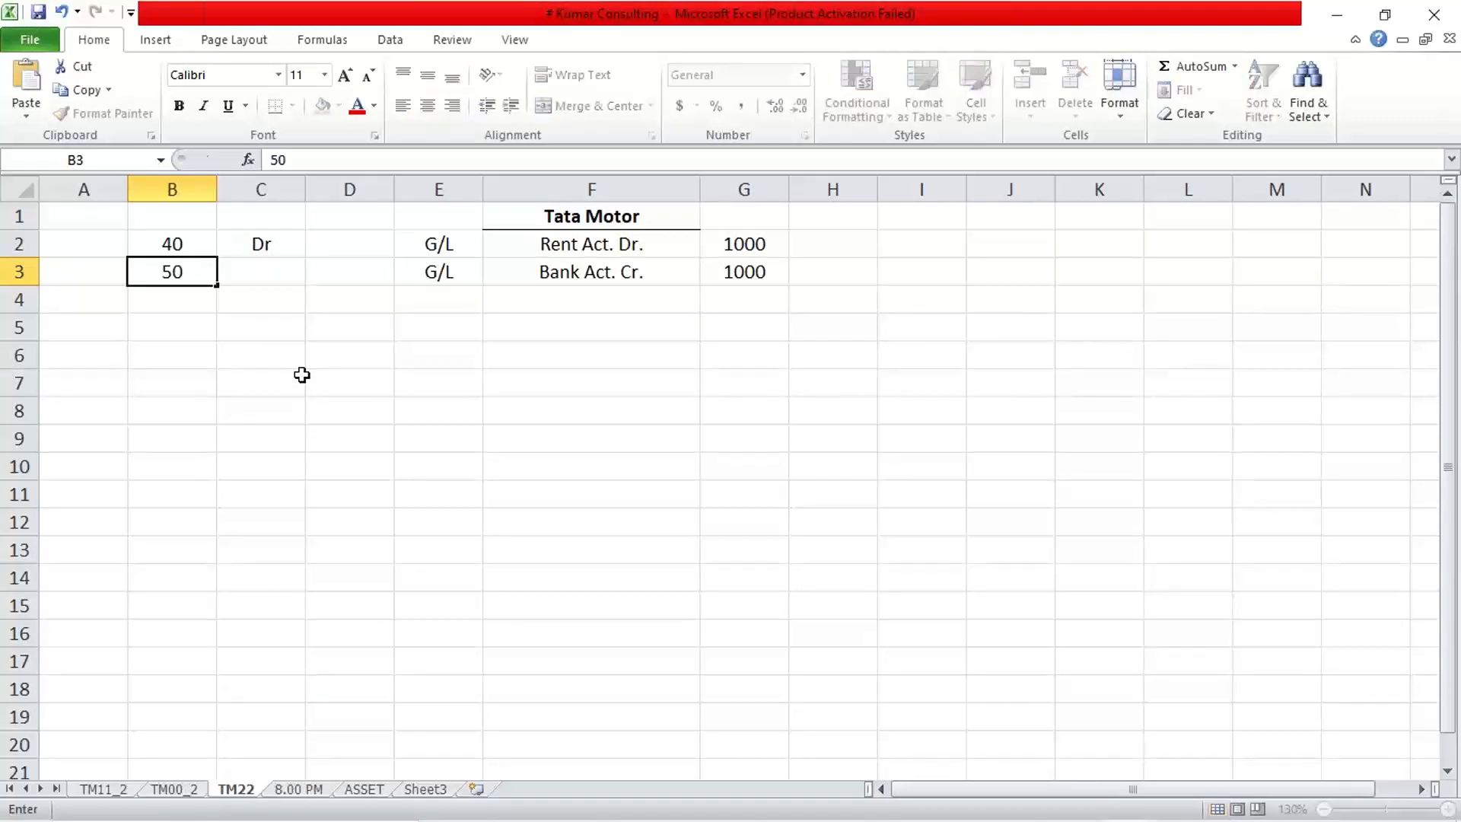
{"action": "key", "text": "Tab"}
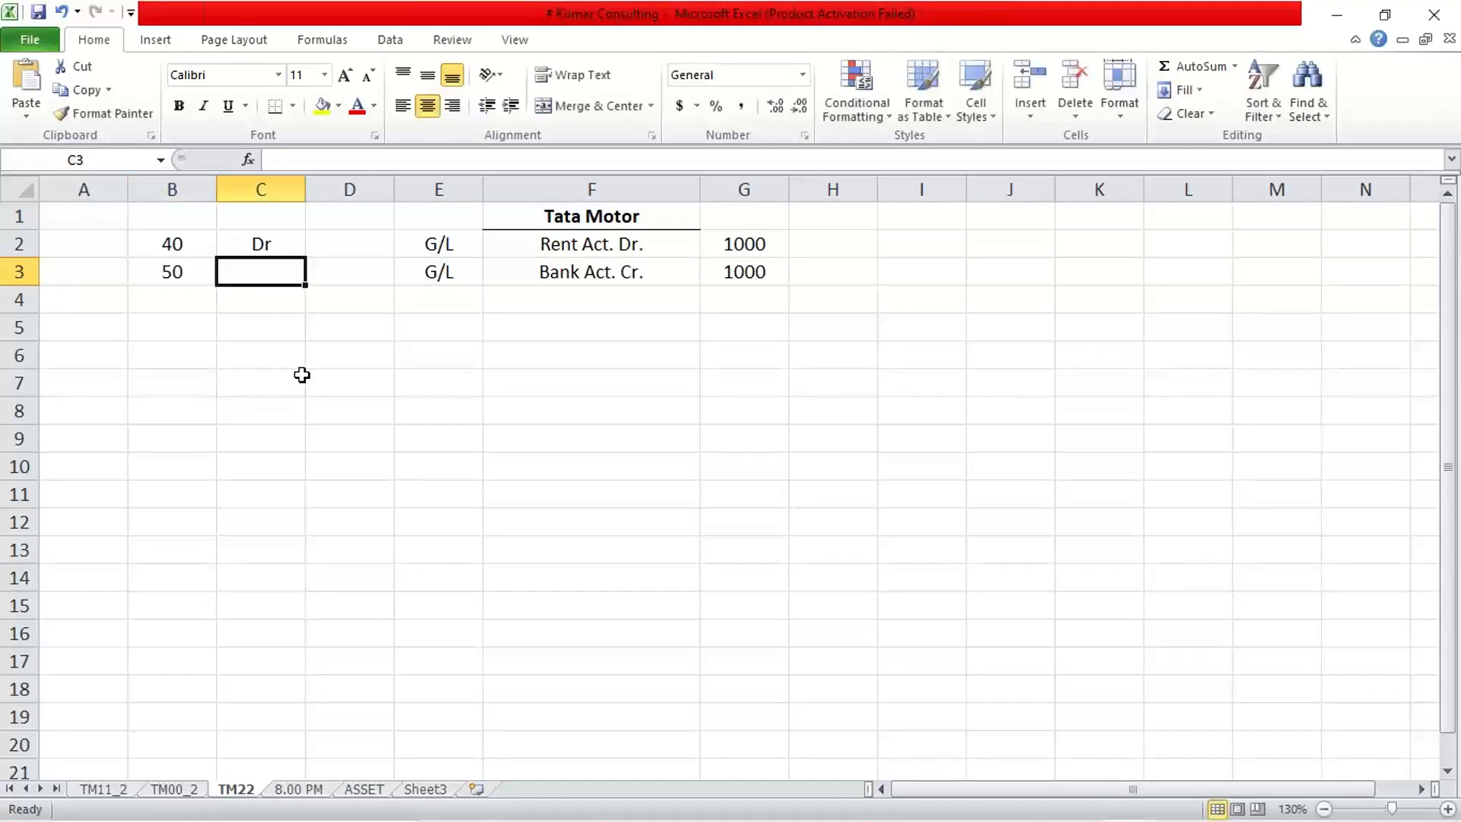
{"action": "type", "text": "C"}
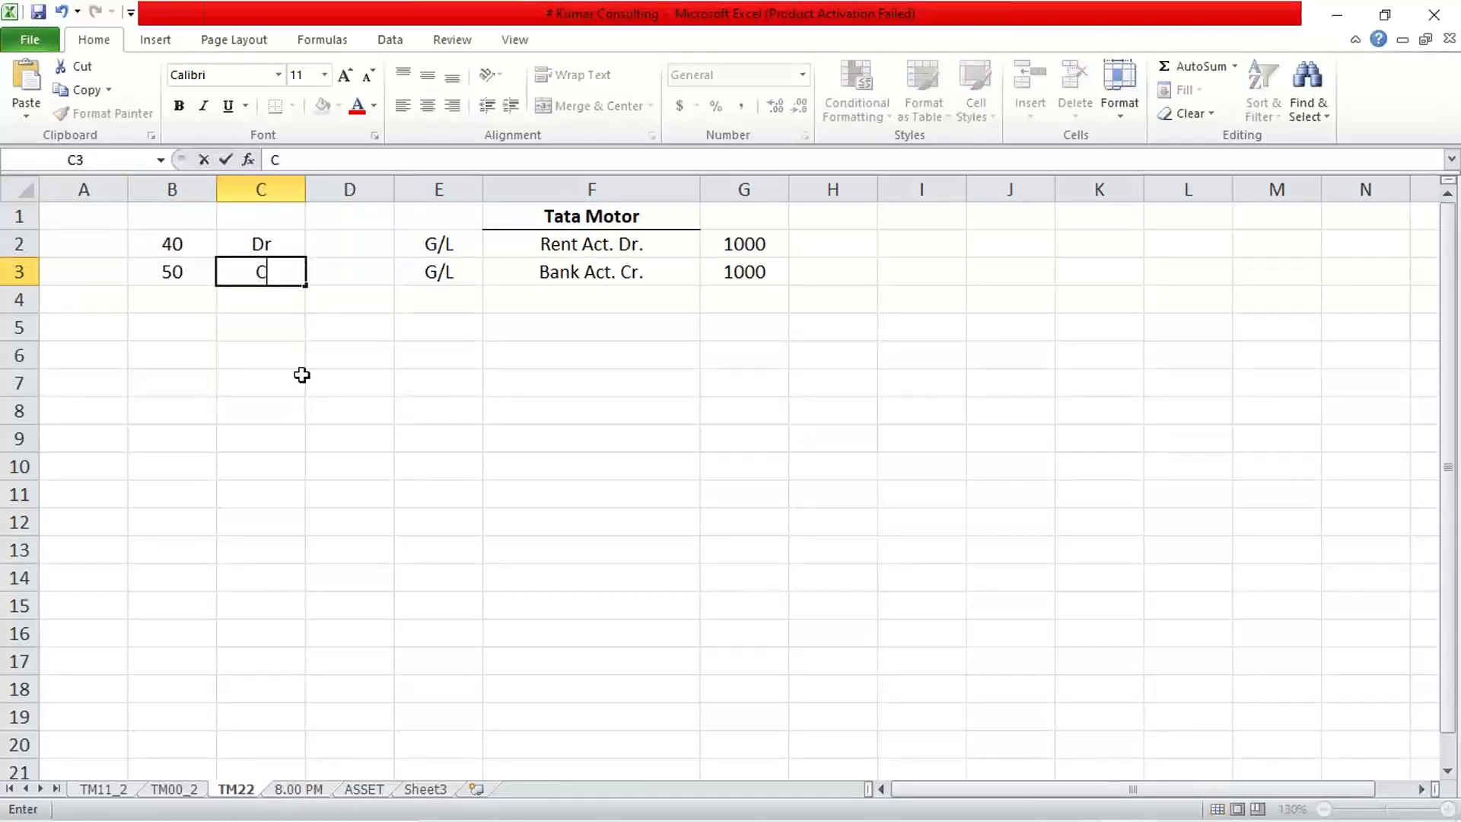
{"action": "type", "text": "r"}
{"action": "key", "text": "Return"}
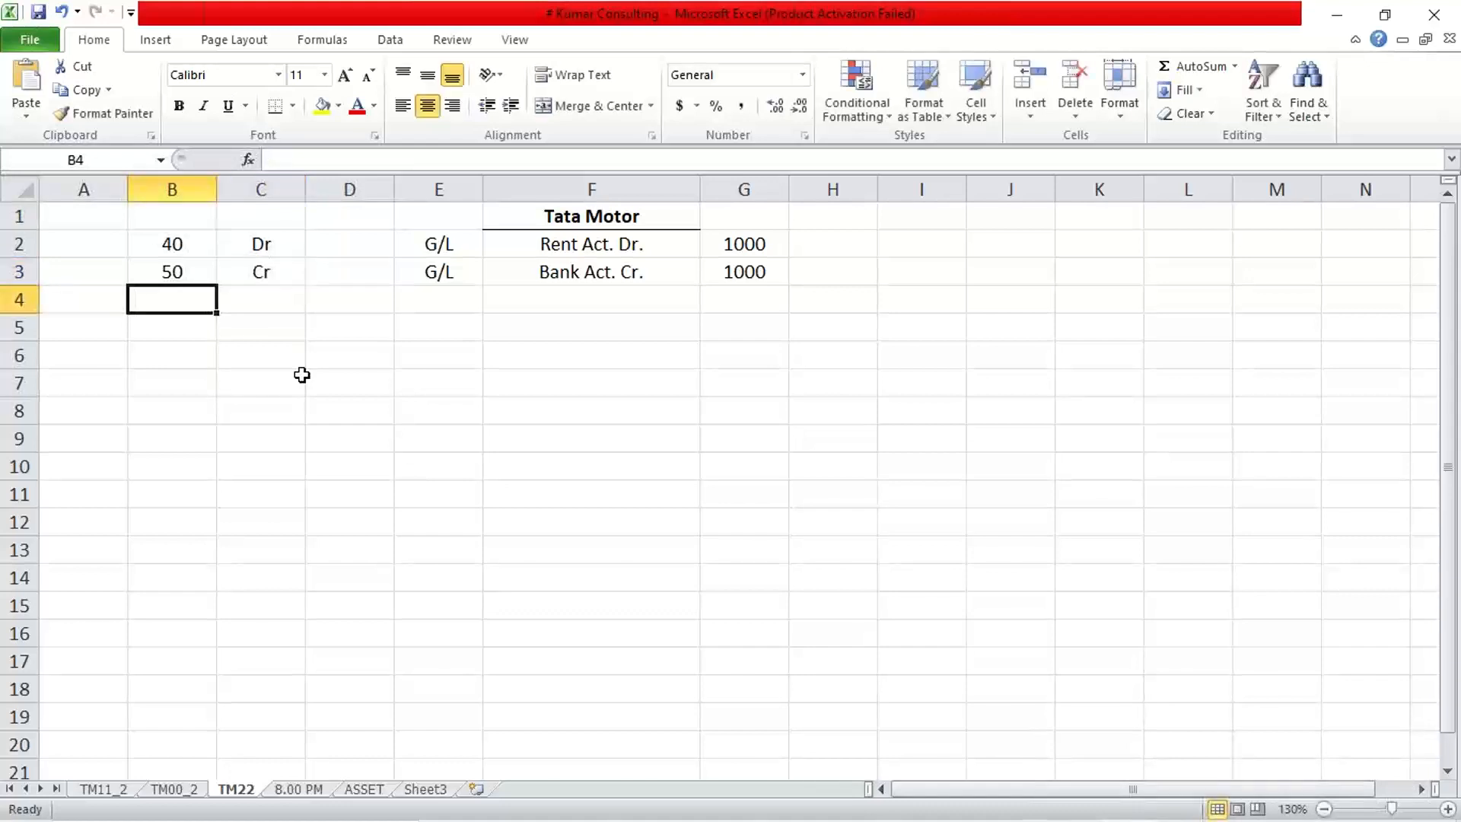
Relate key 40 to the Rent Act. Dr. row and key 50 to Bank Act. Cr.
{"action": "left_click", "coordinate": [190, 244]}
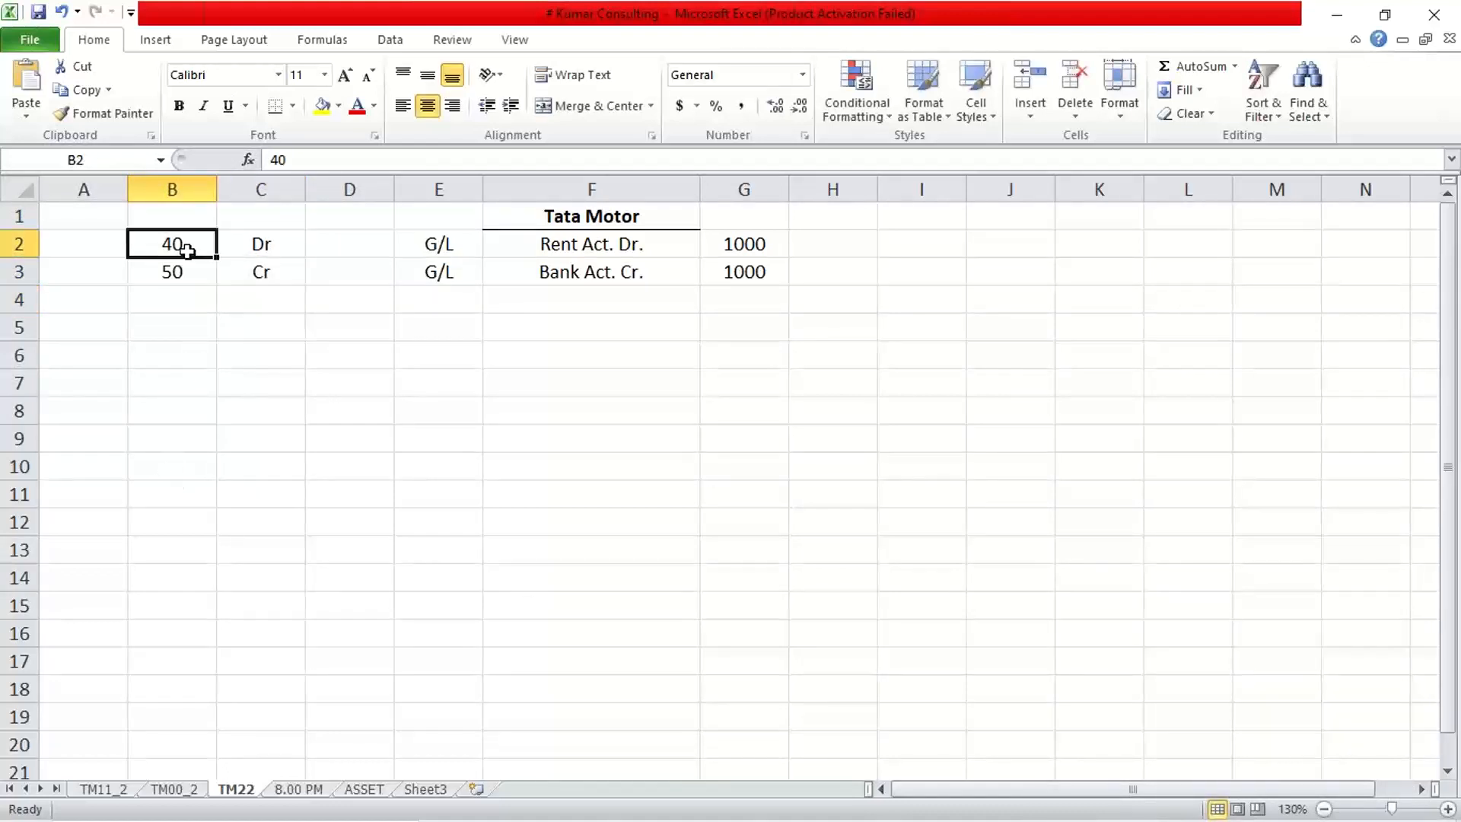
{"action": "left_click", "coordinate": [257, 236]}
{"action": "left_click", "coordinate": [213, 272]}
{"action": "left_click", "coordinate": [247, 273]}
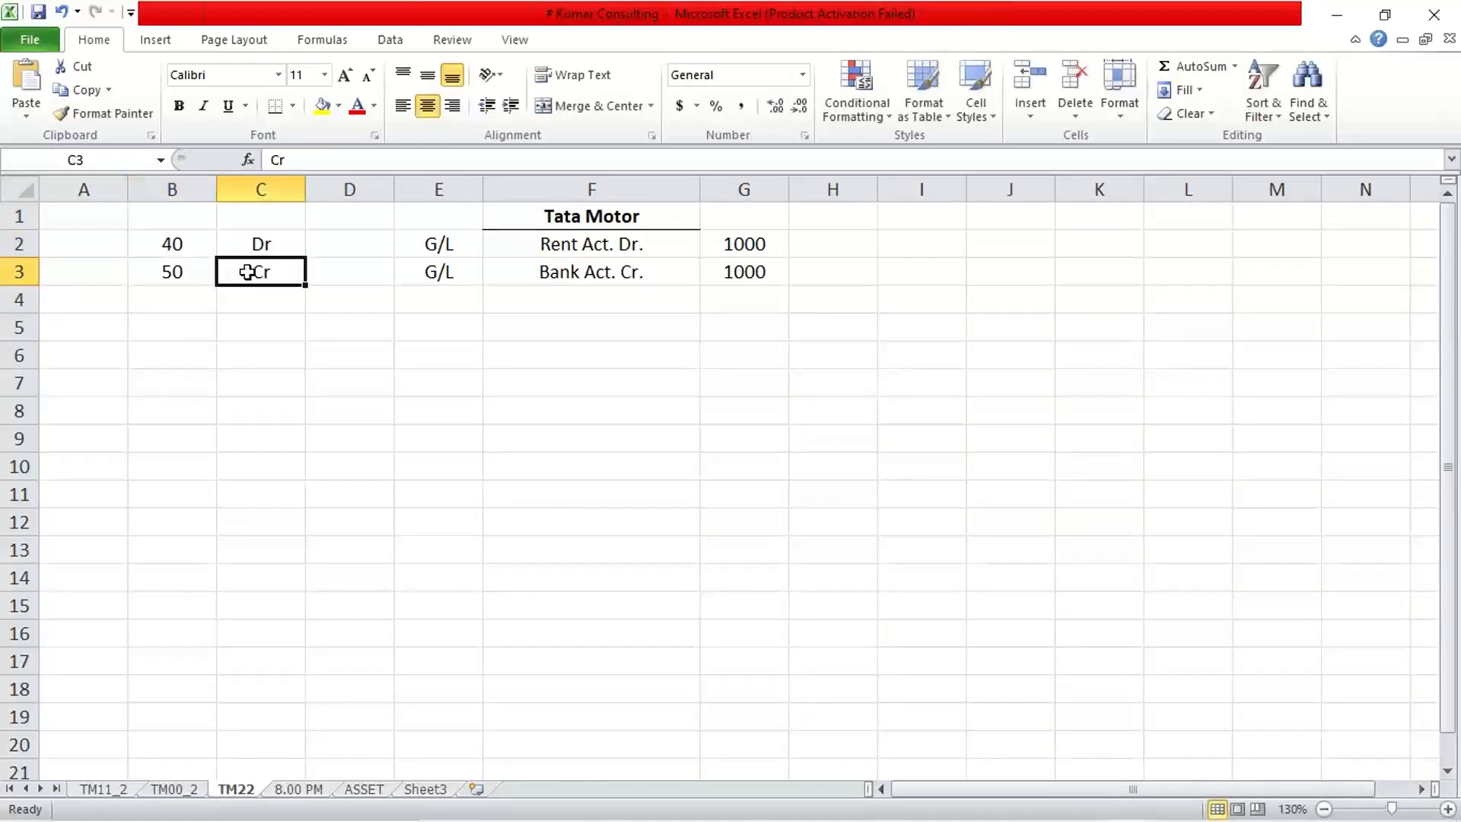
{"action": "left_click", "coordinate": [660, 240]}
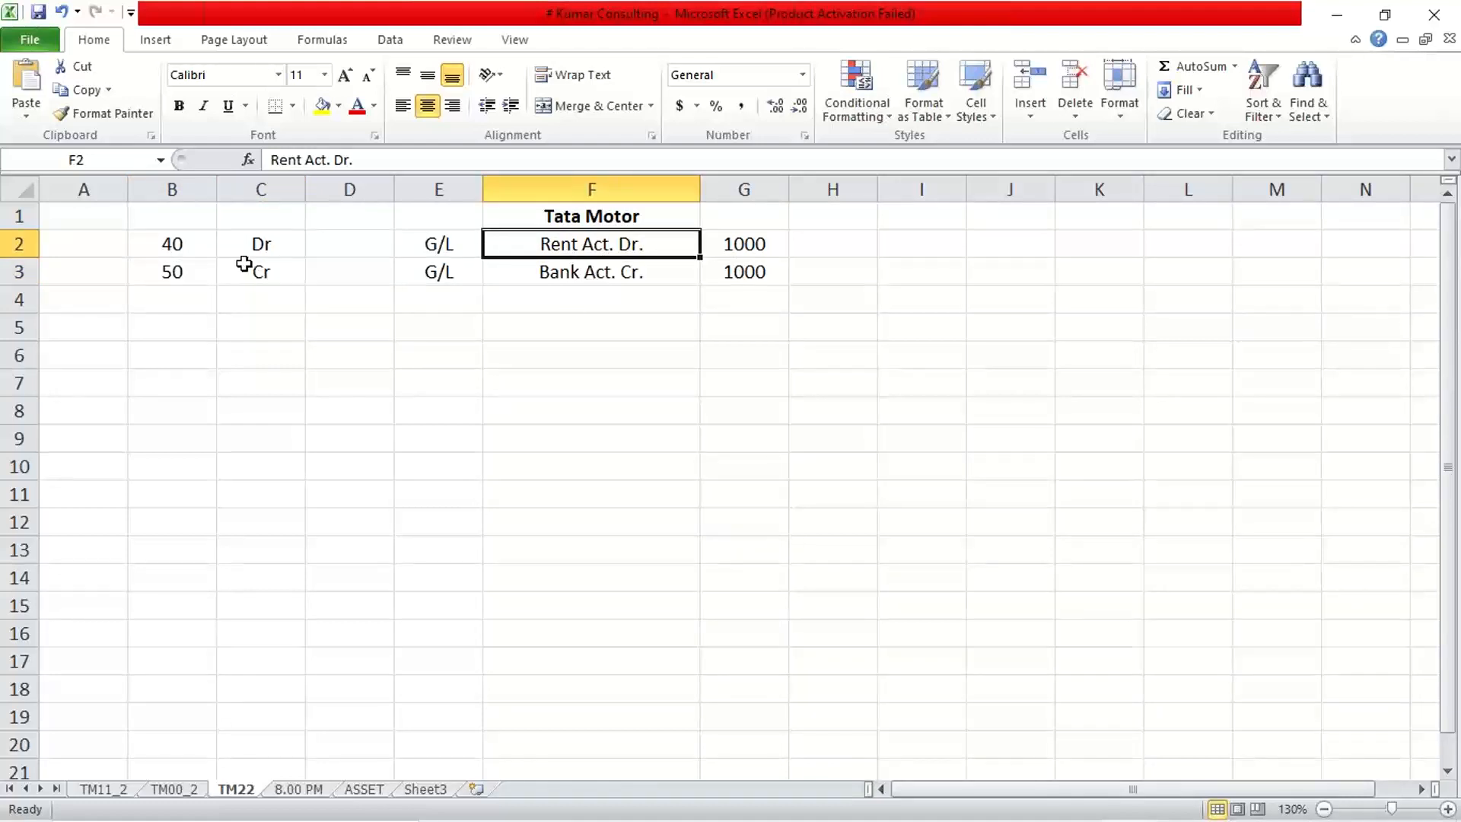
{"action": "left_click", "coordinate": [176, 241]}
{"action": "left_click", "coordinate": [601, 240]}
{"action": "left_click", "coordinate": [170, 271]}
{"action": "left_click", "coordinate": [647, 260]}
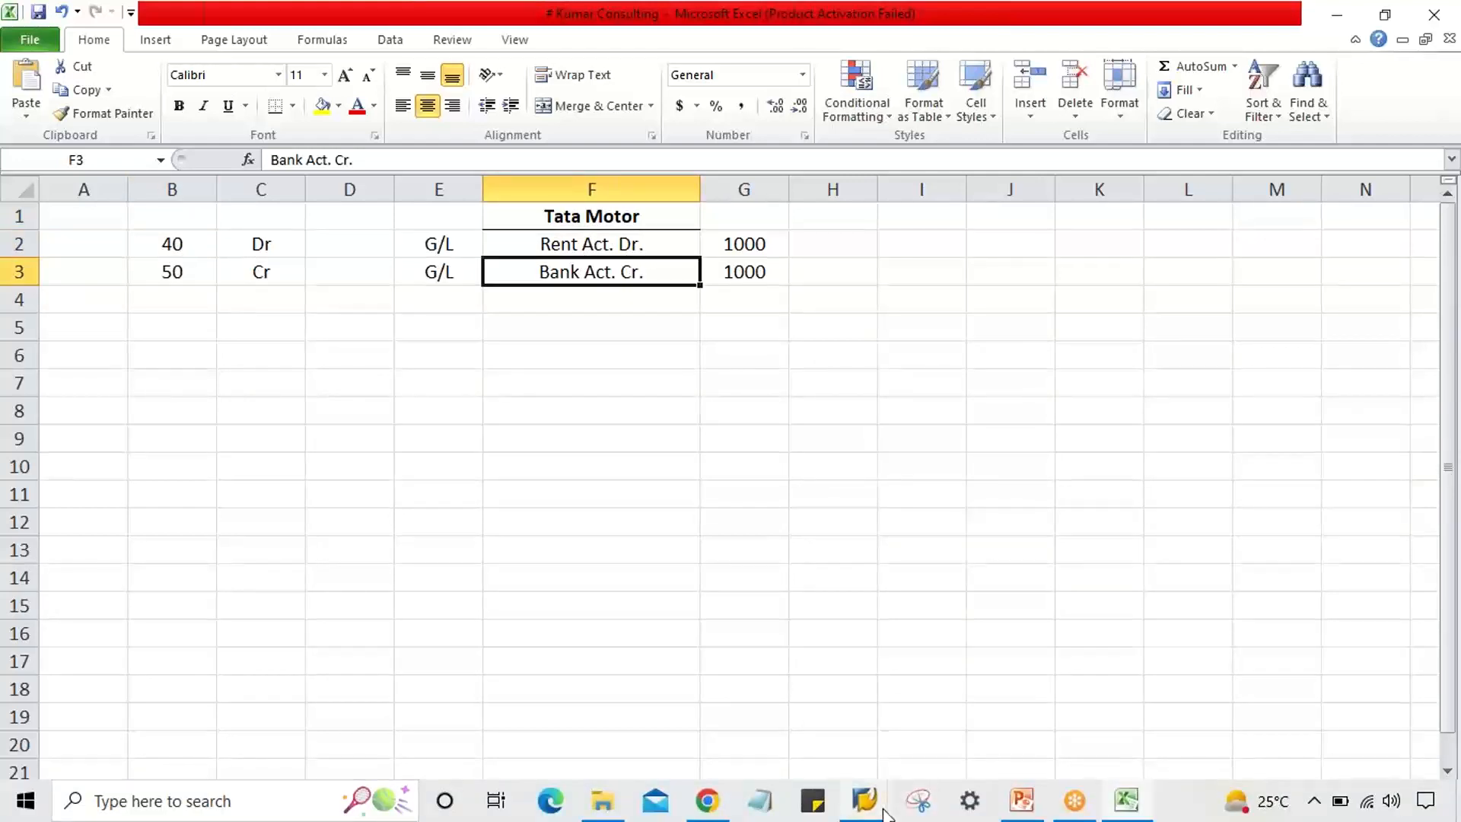
{"action": "left_click", "coordinate": [881, 811]}
Back in the posting window, type account 4000 then clear it, and open a second session.
{"action": "left_click", "coordinate": [916, 769]}
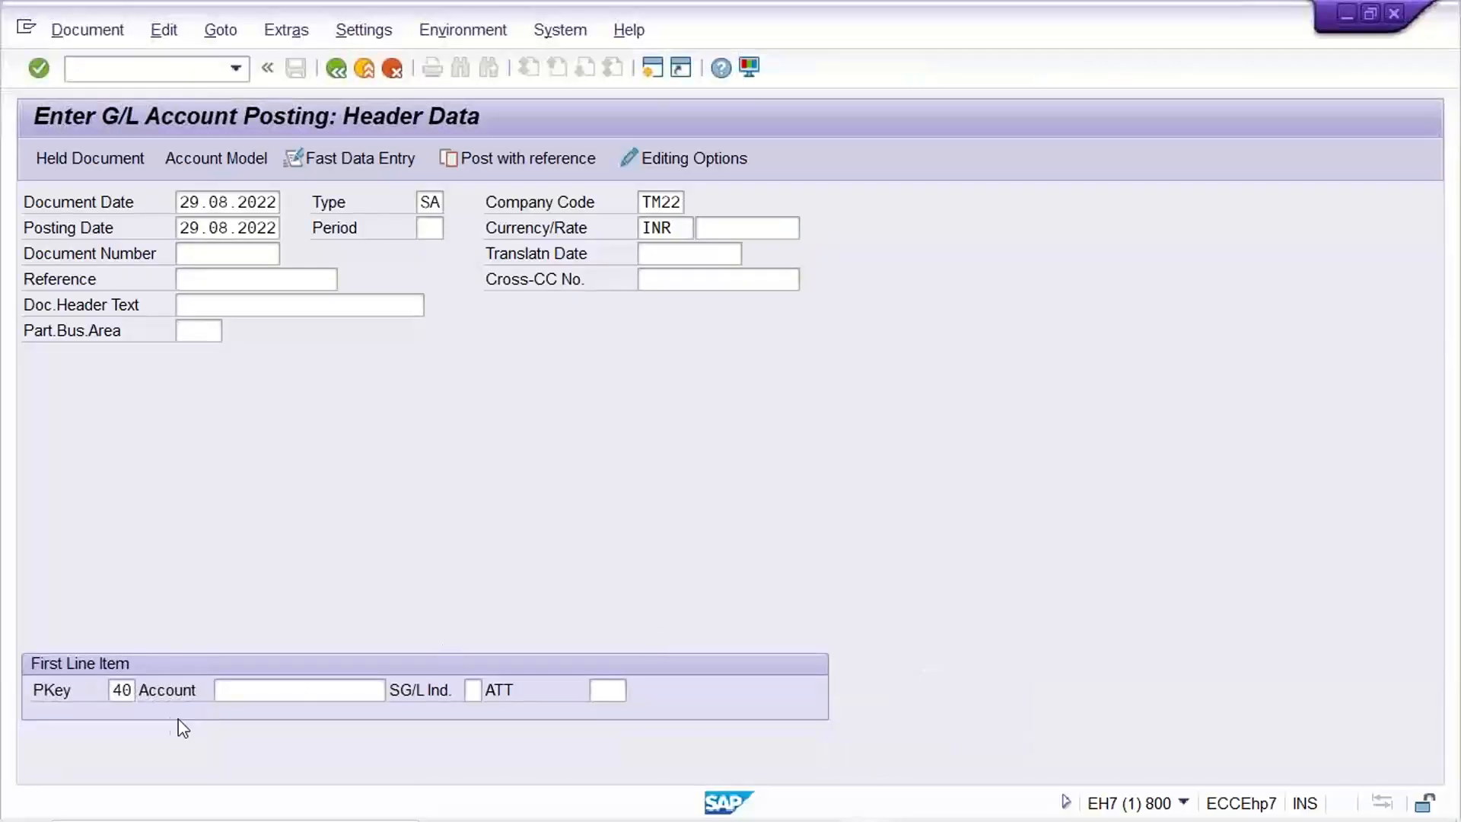
{"action": "left_click", "coordinate": [139, 696]}
{"action": "left_click", "coordinate": [354, 691]}
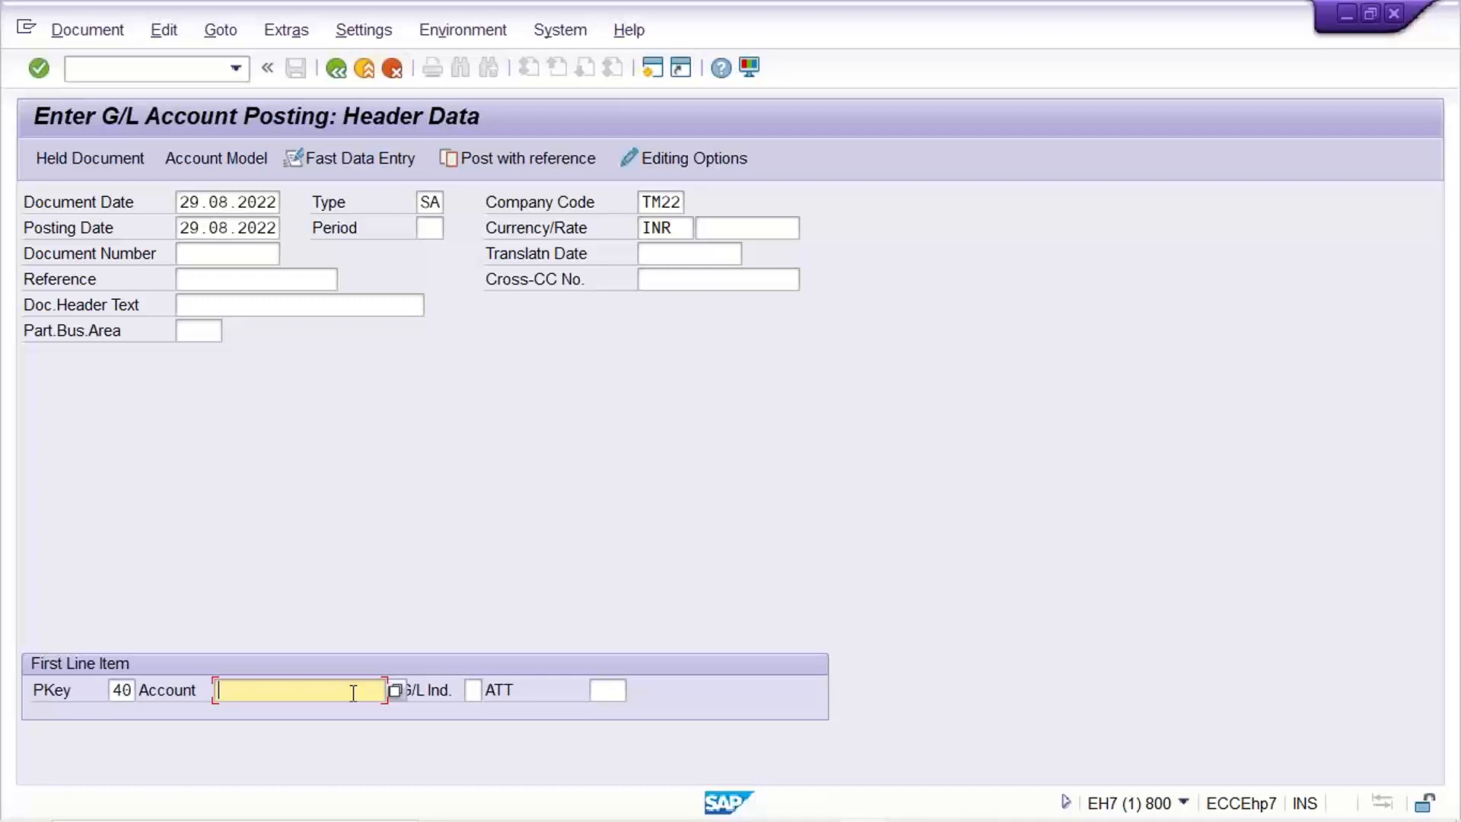
{"action": "type", "text": "4000"}
{"action": "key", "text": "BackSpace"}
{"action": "key", "text": "BackSpace"}
{"action": "key", "text": "BackSpace"}
{"action": "key", "text": "BackSpace"}
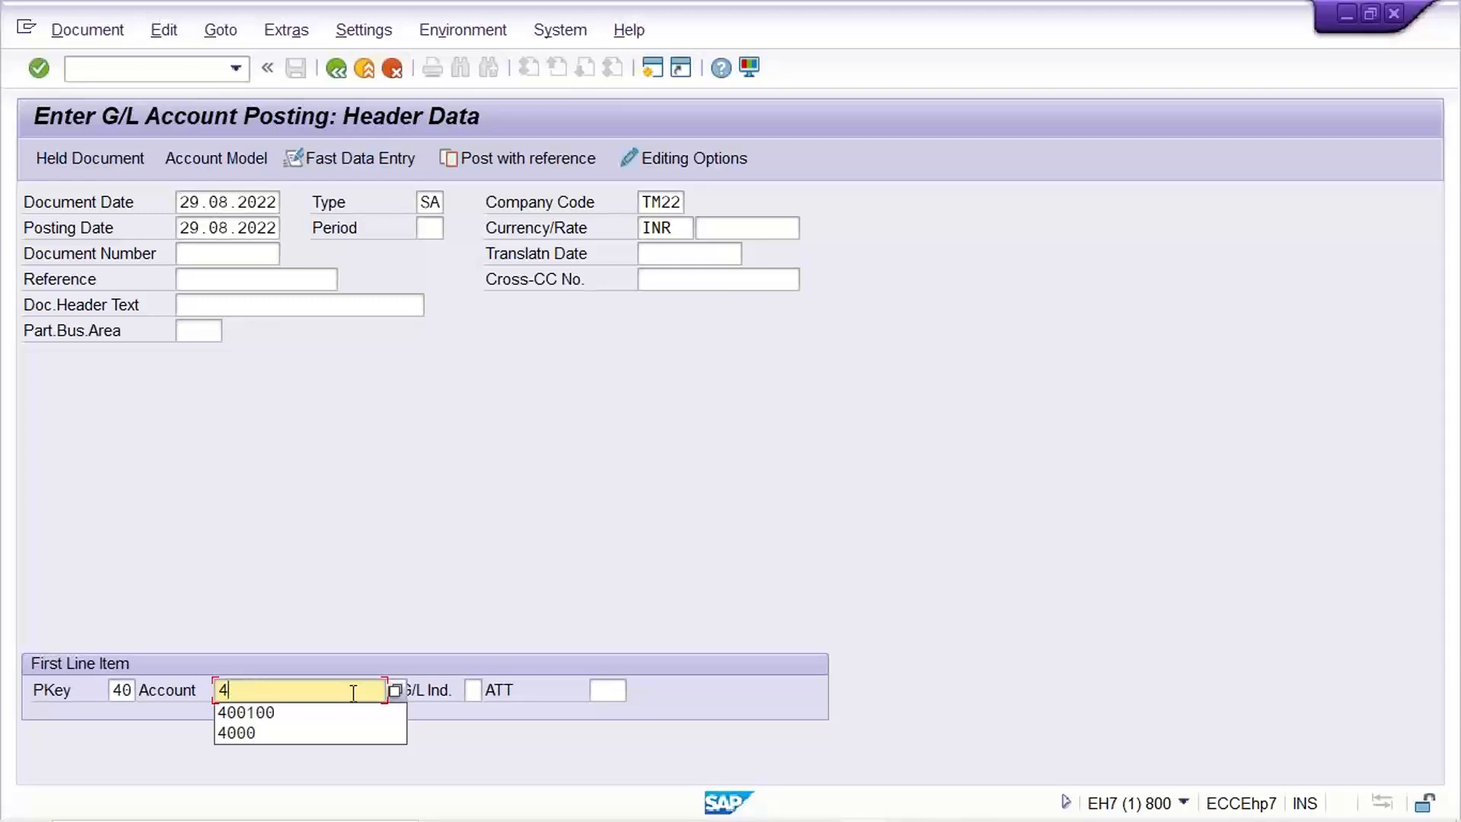
{"action": "left_click", "coordinate": [791, 397]}
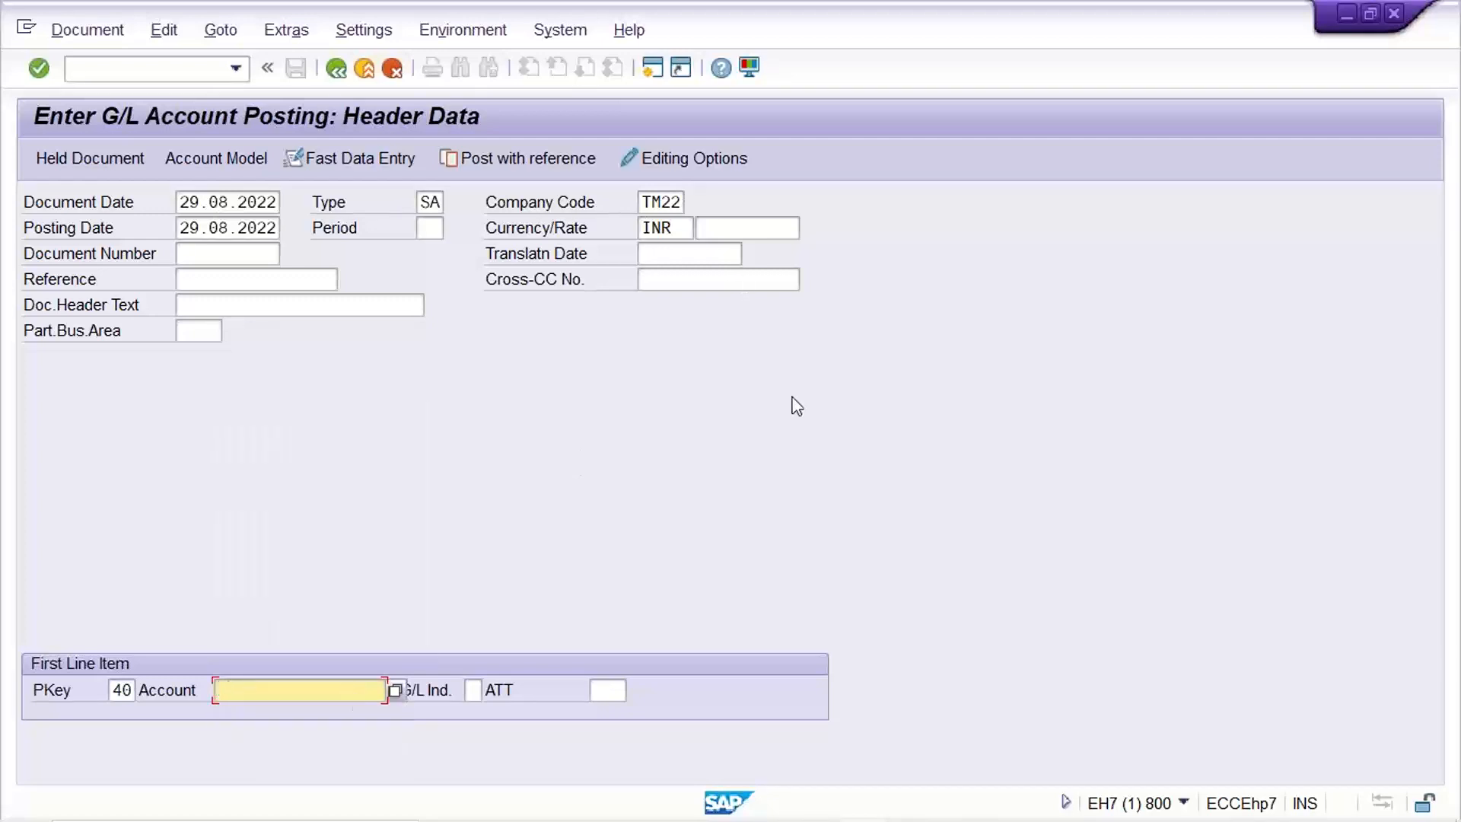
{"action": "left_click", "coordinate": [646, 68]}
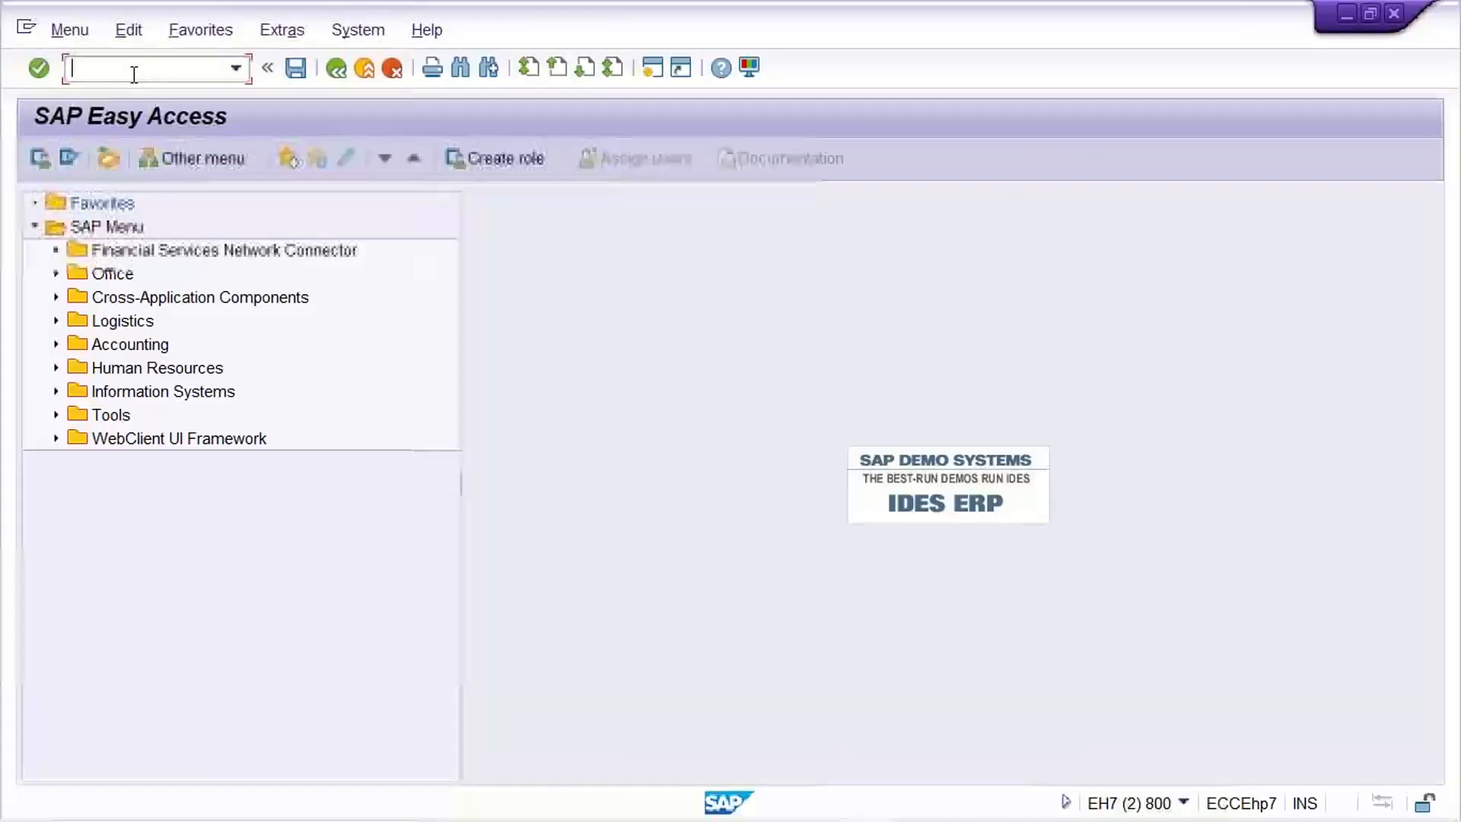
Run FS00 and view account 4000 RENT ACT under the expense accounts folder.
{"action": "type", "text": "fs00"}
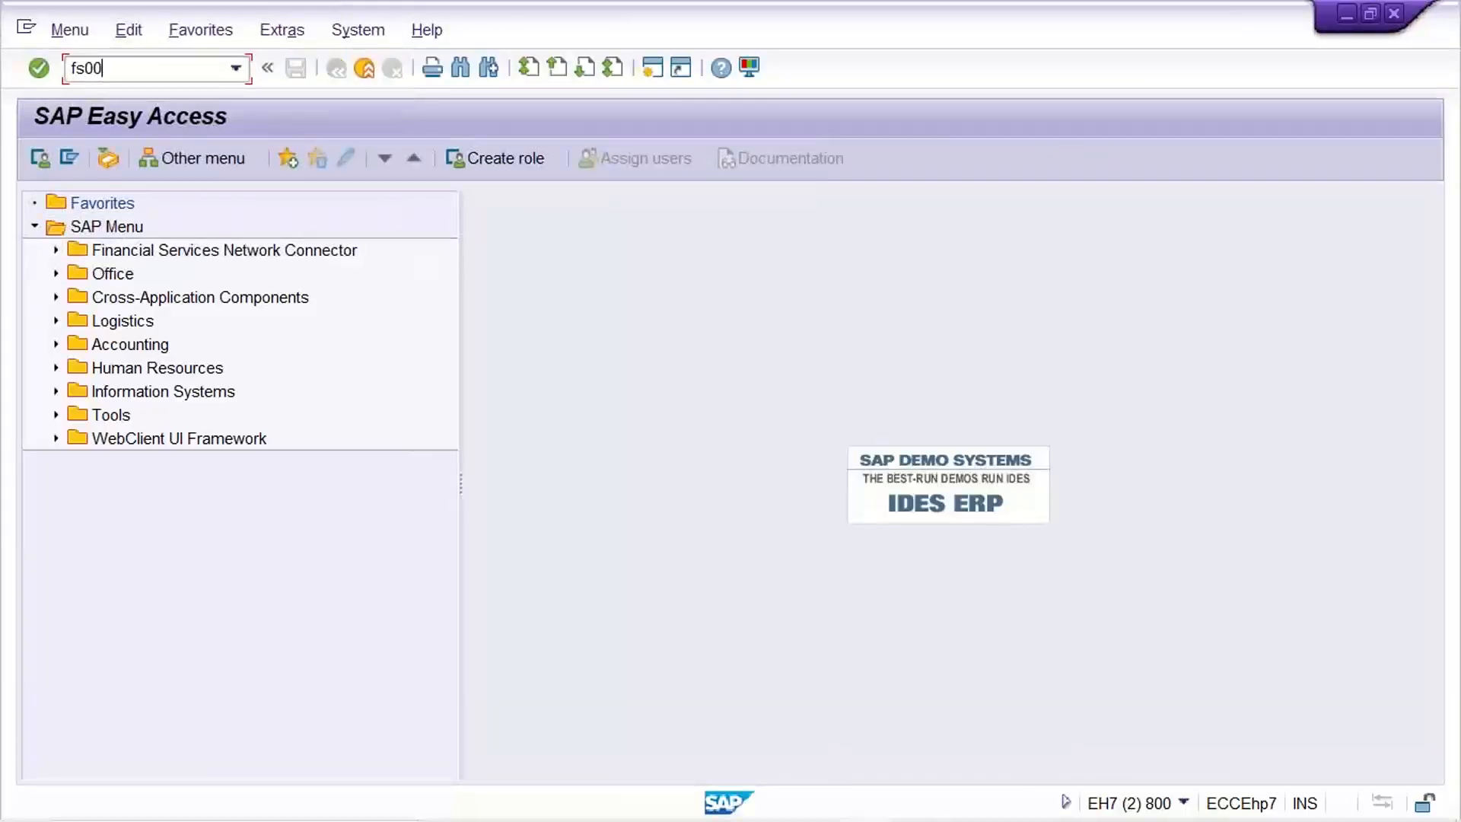
{"action": "key", "text": "Return"}
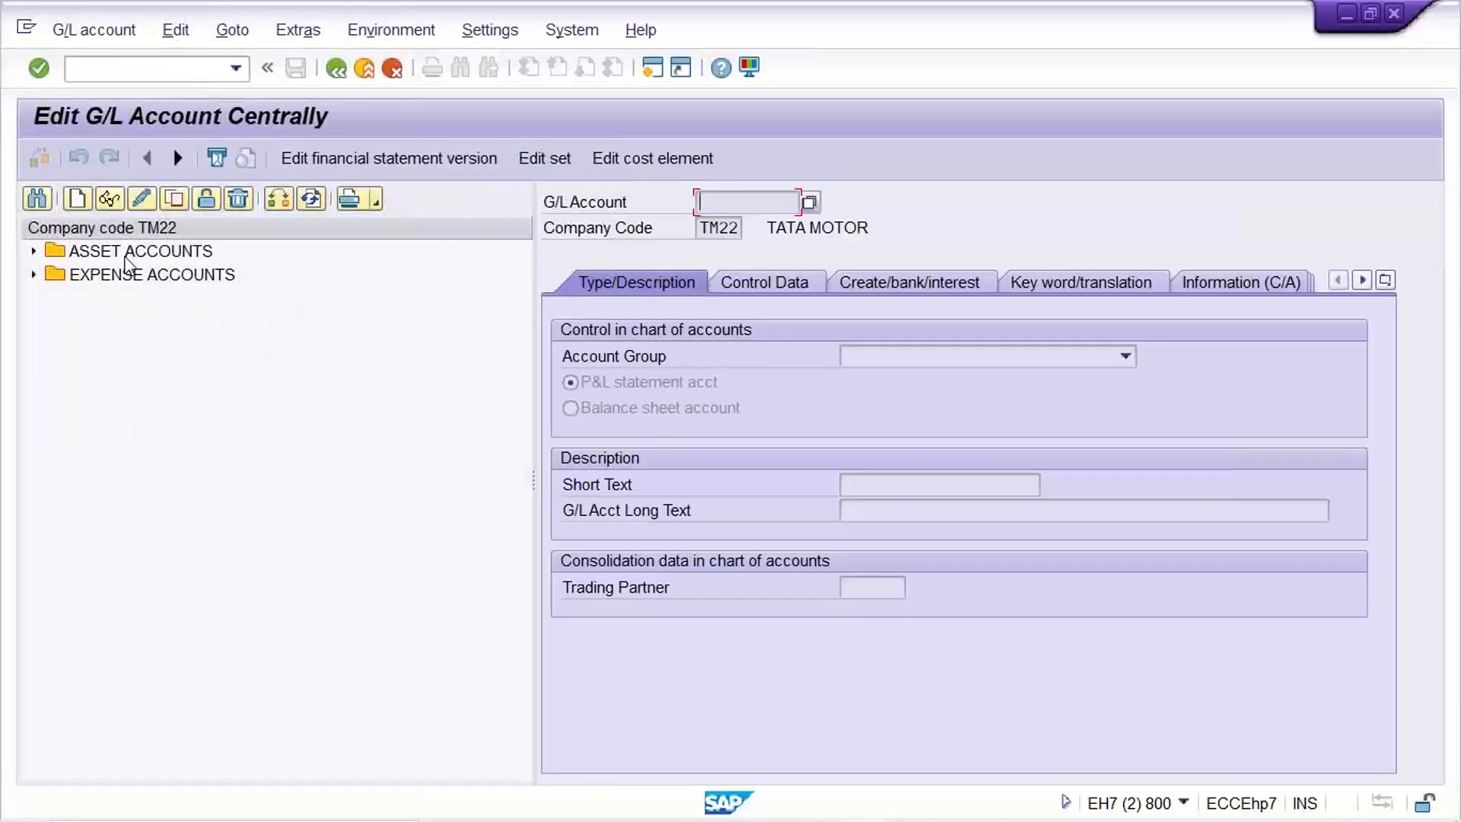
{"action": "left_click", "coordinate": [124, 254]}
{"action": "left_click", "coordinate": [124, 276]}
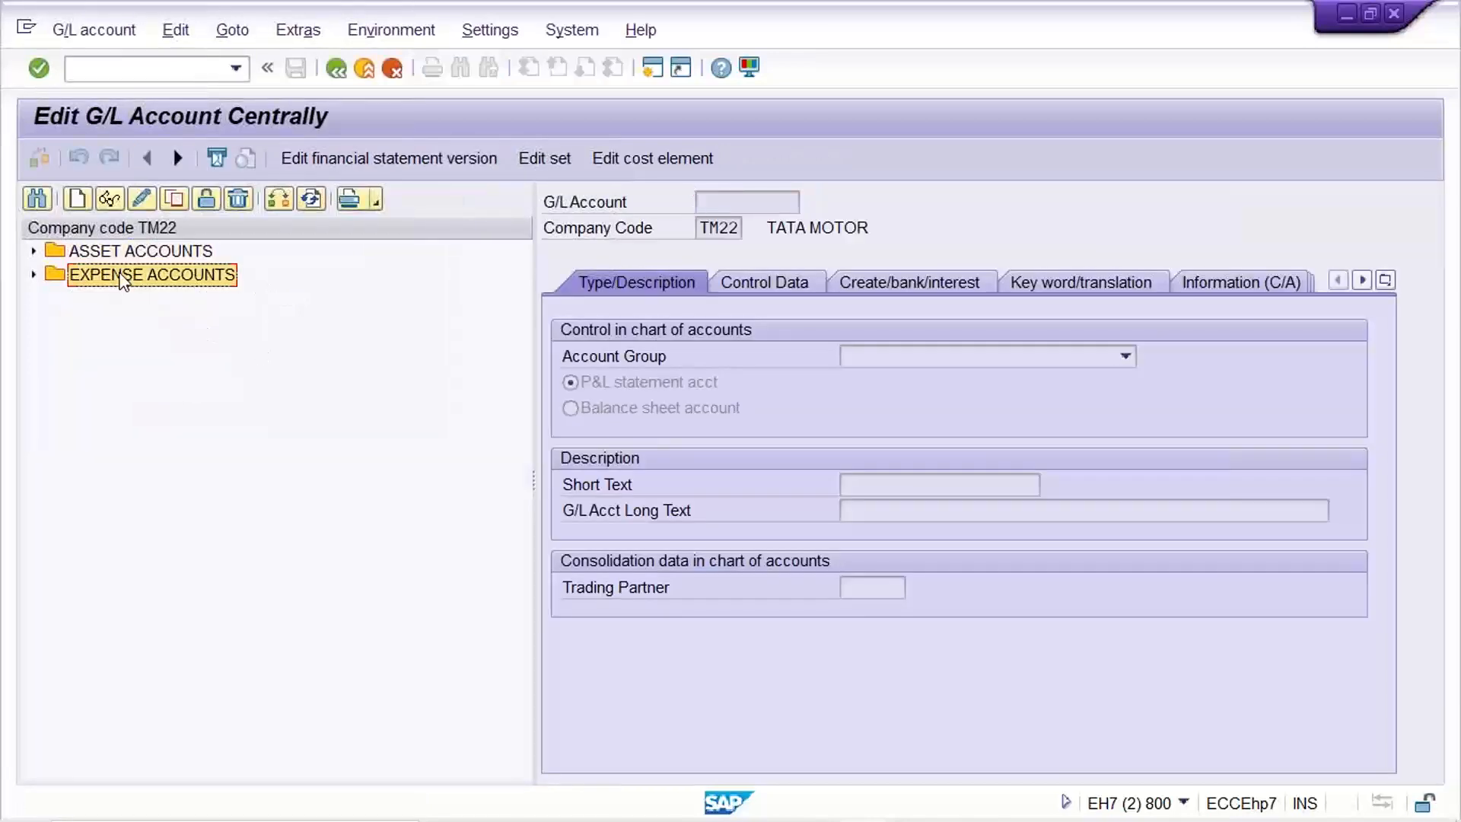
{"action": "double_click", "coordinate": [124, 276]}
{"action": "left_click", "coordinate": [191, 301]}
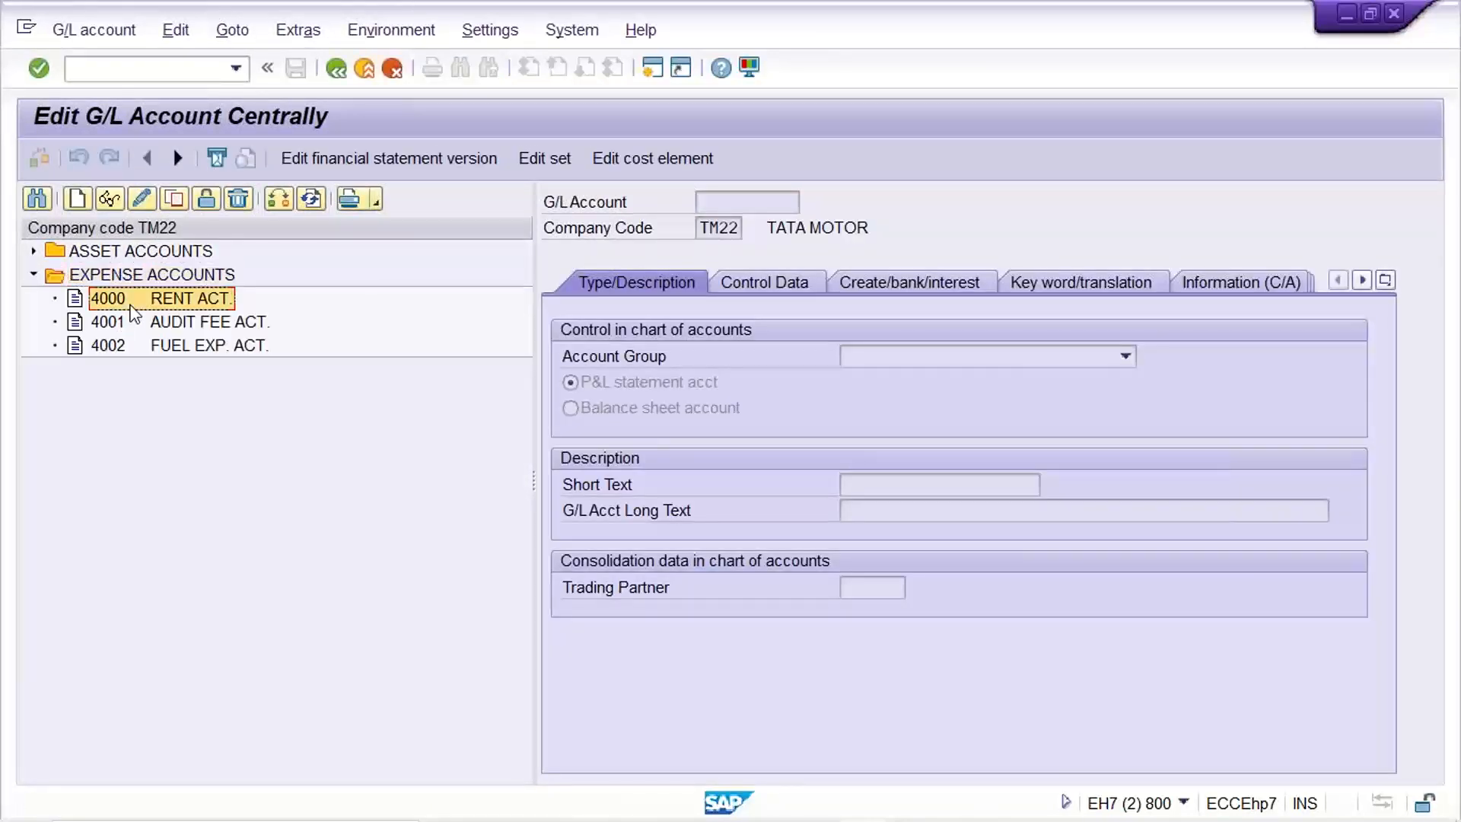
Return to the G/L account posting window's line item account field.
{"action": "mouse_move", "coordinate": [881, 819]}
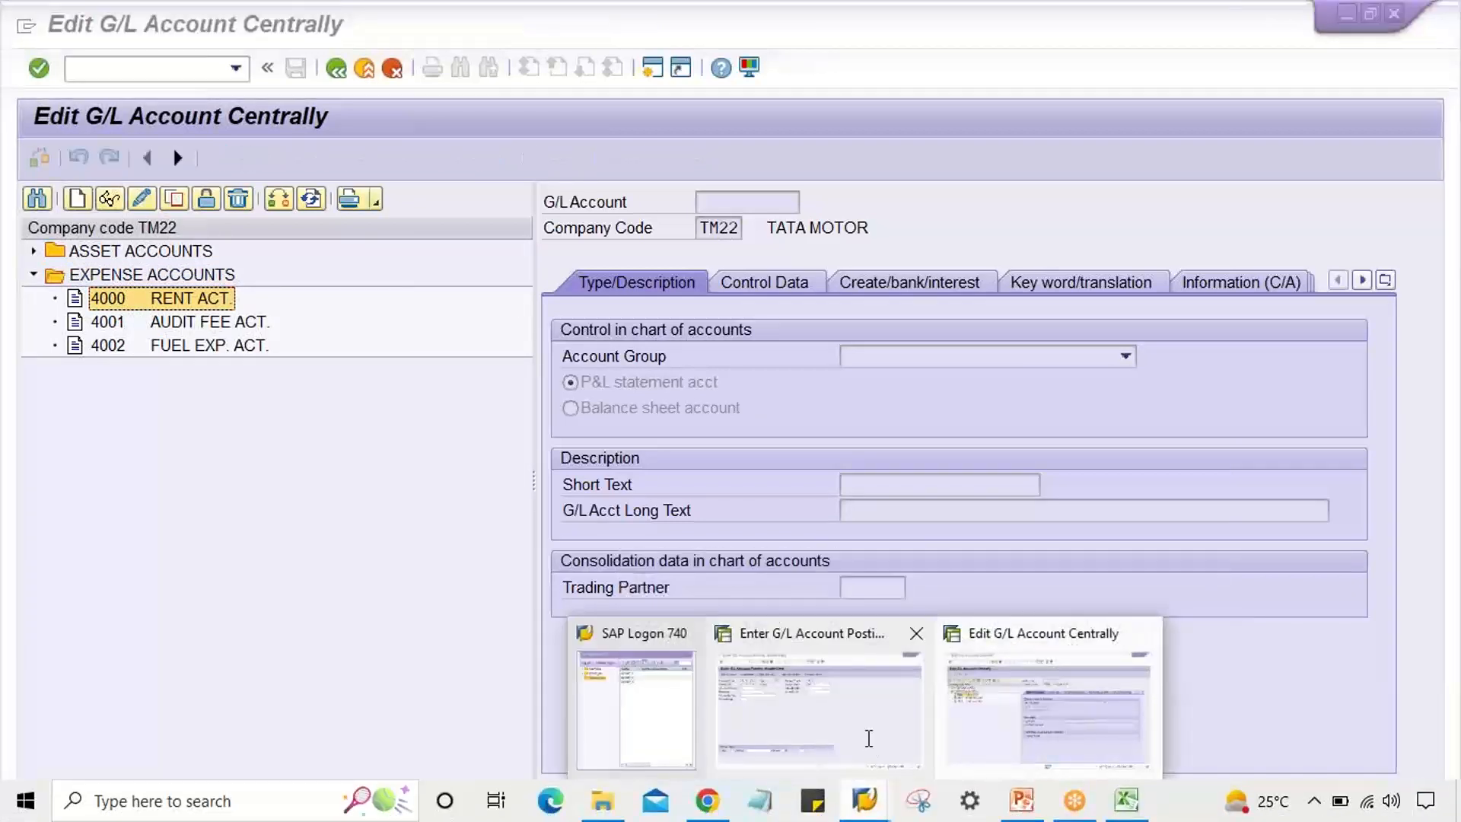
{"action": "left_click", "coordinate": [867, 735]}
{"action": "left_click", "coordinate": [297, 690]}
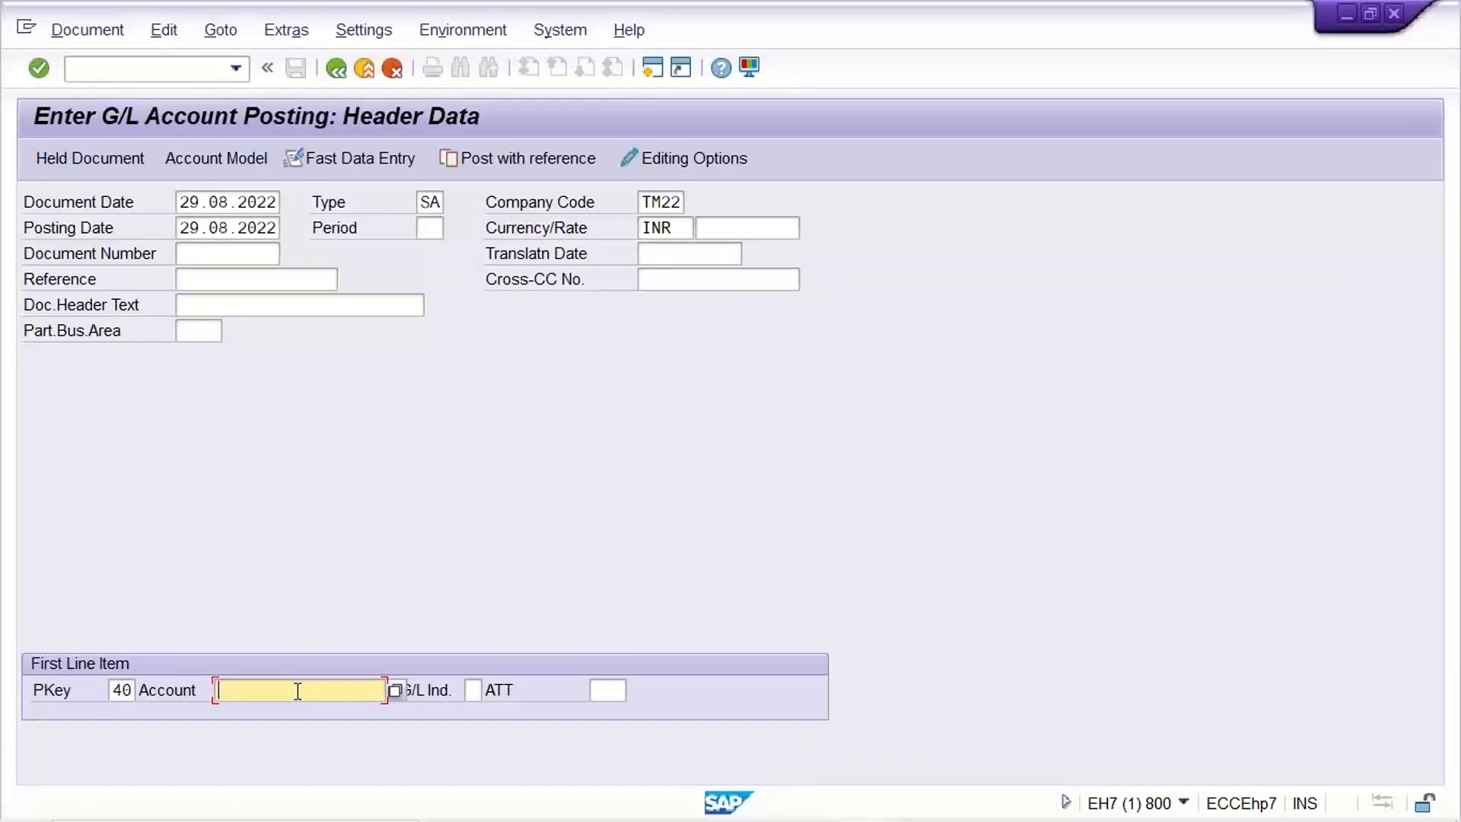
Search the account value help by description using chart of accounts TM22.
{"action": "left_click", "coordinate": [395, 690]}
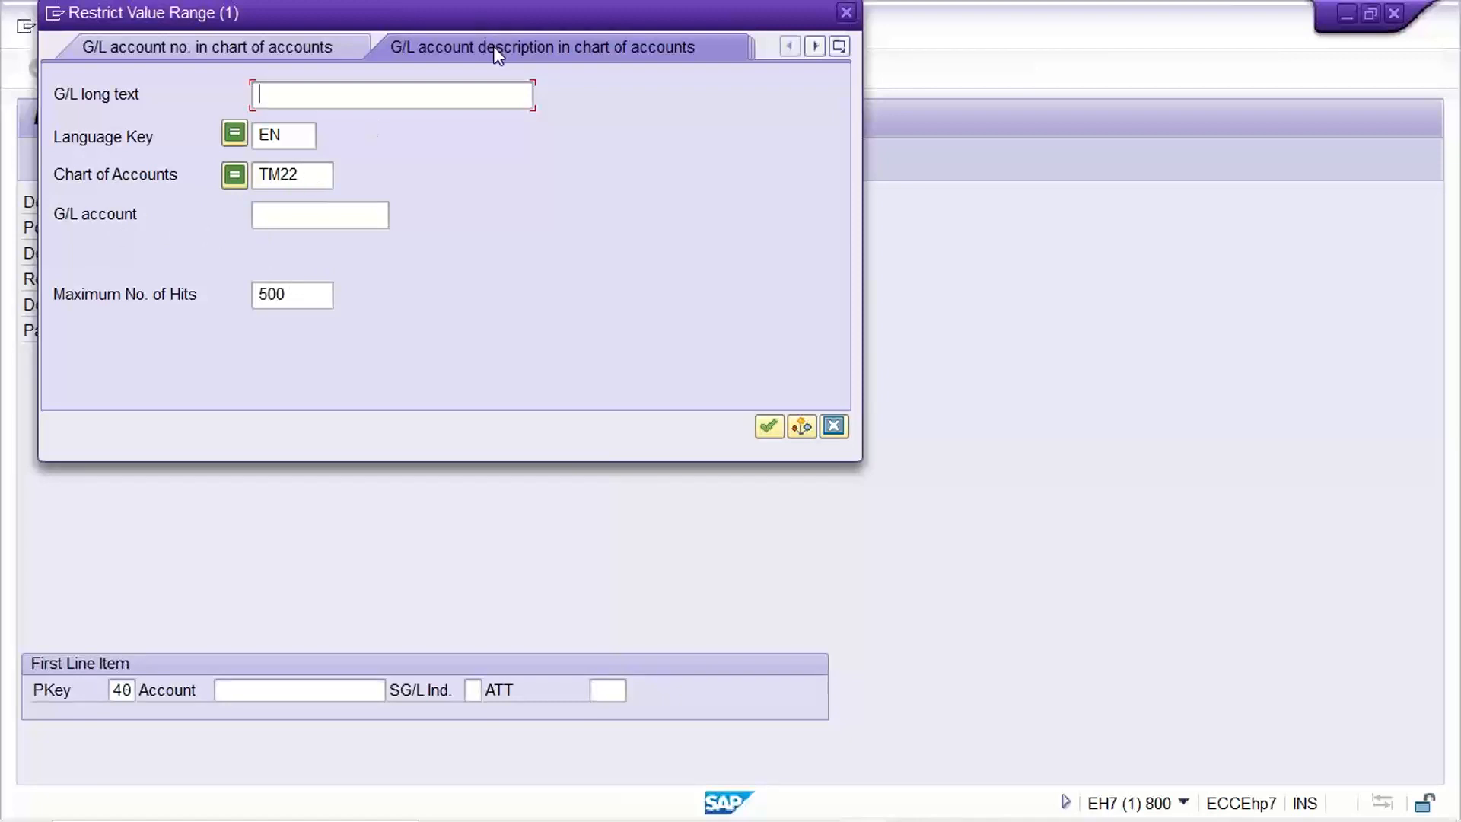
{"action": "left_click", "coordinate": [154, 52]}
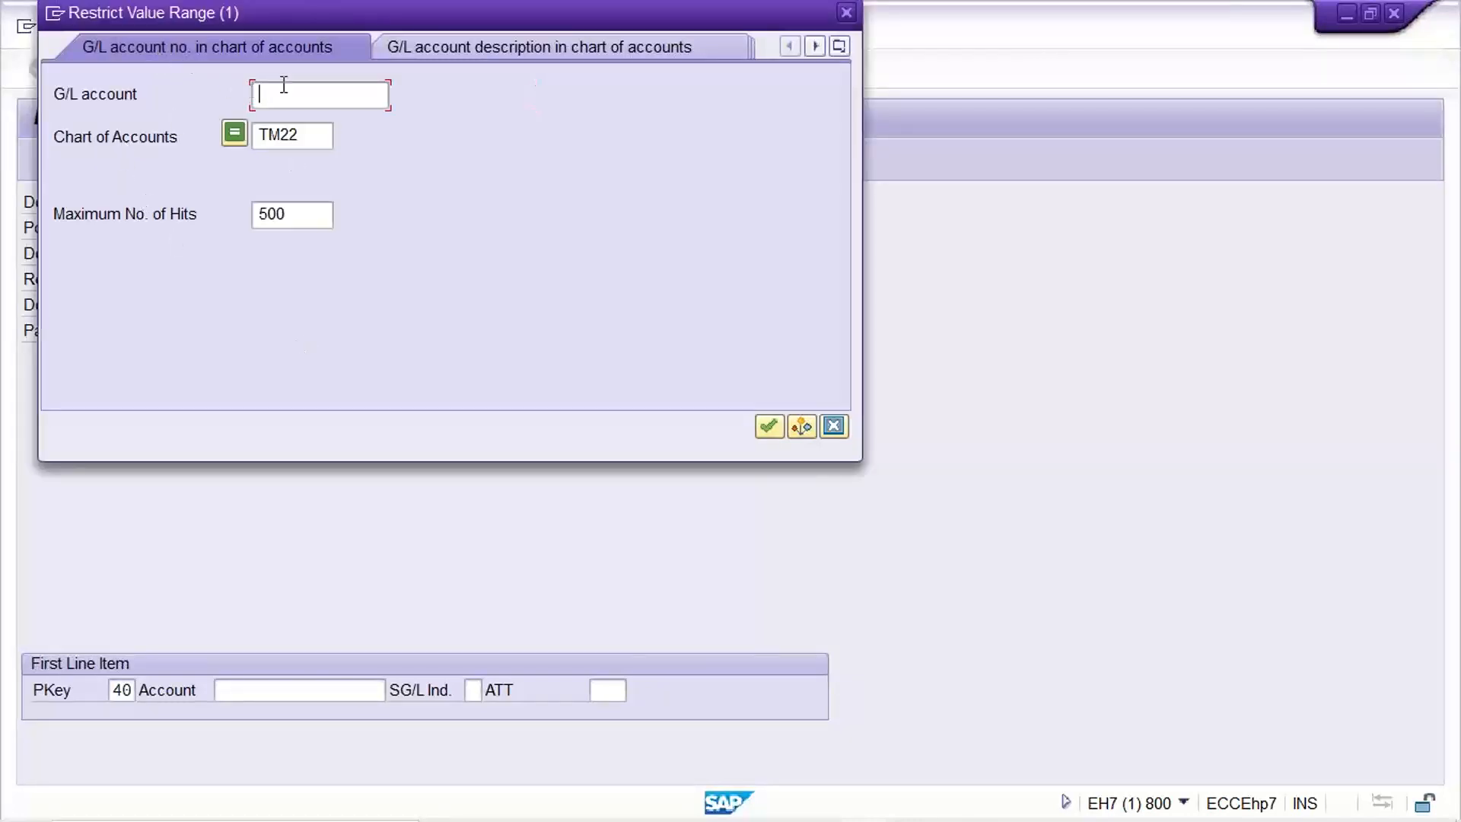
{"action": "left_click", "coordinate": [482, 52]}
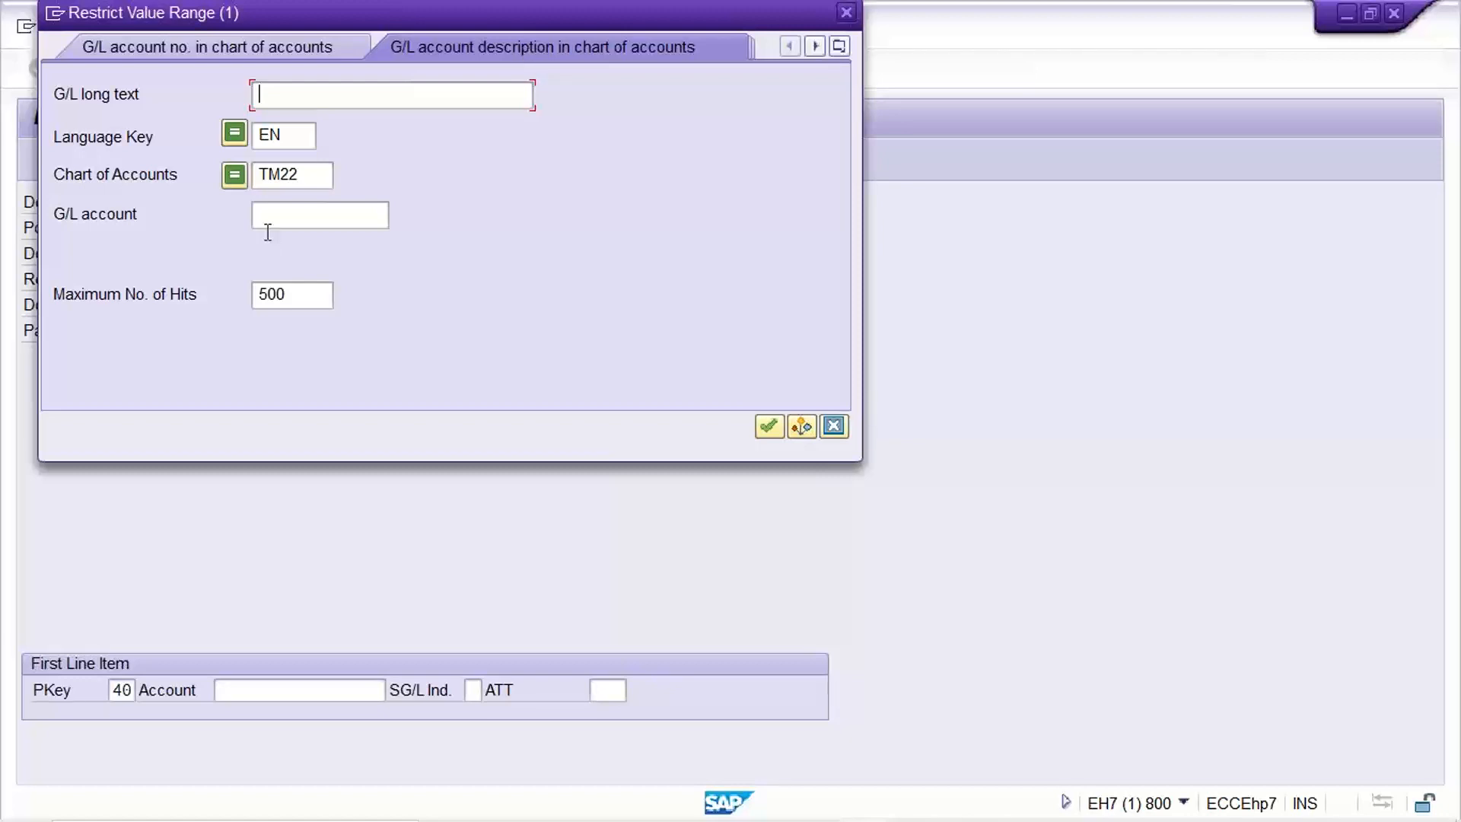
{"action": "left_click", "coordinate": [308, 183]}
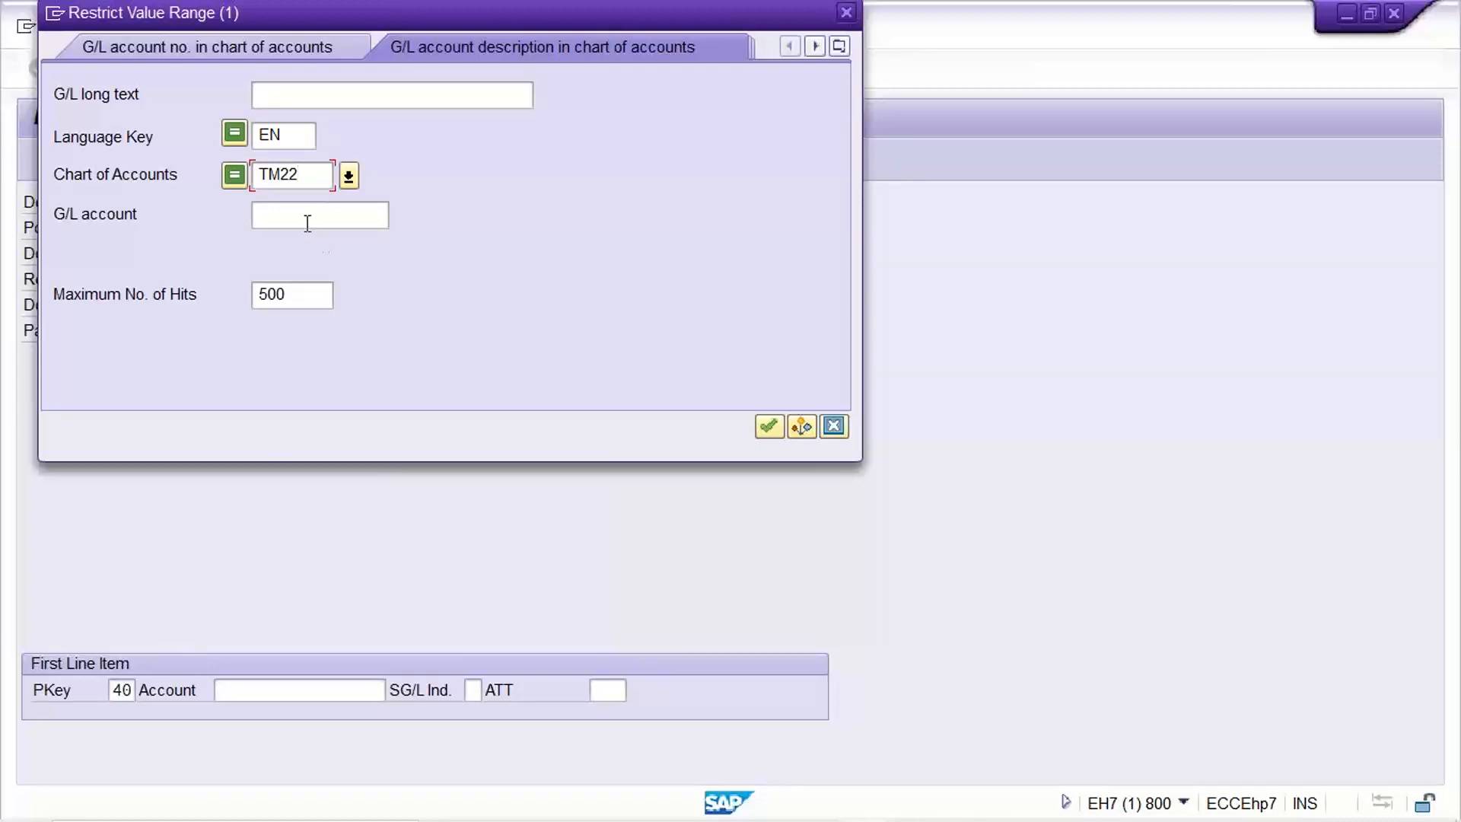
{"action": "left_click", "coordinate": [307, 221]}
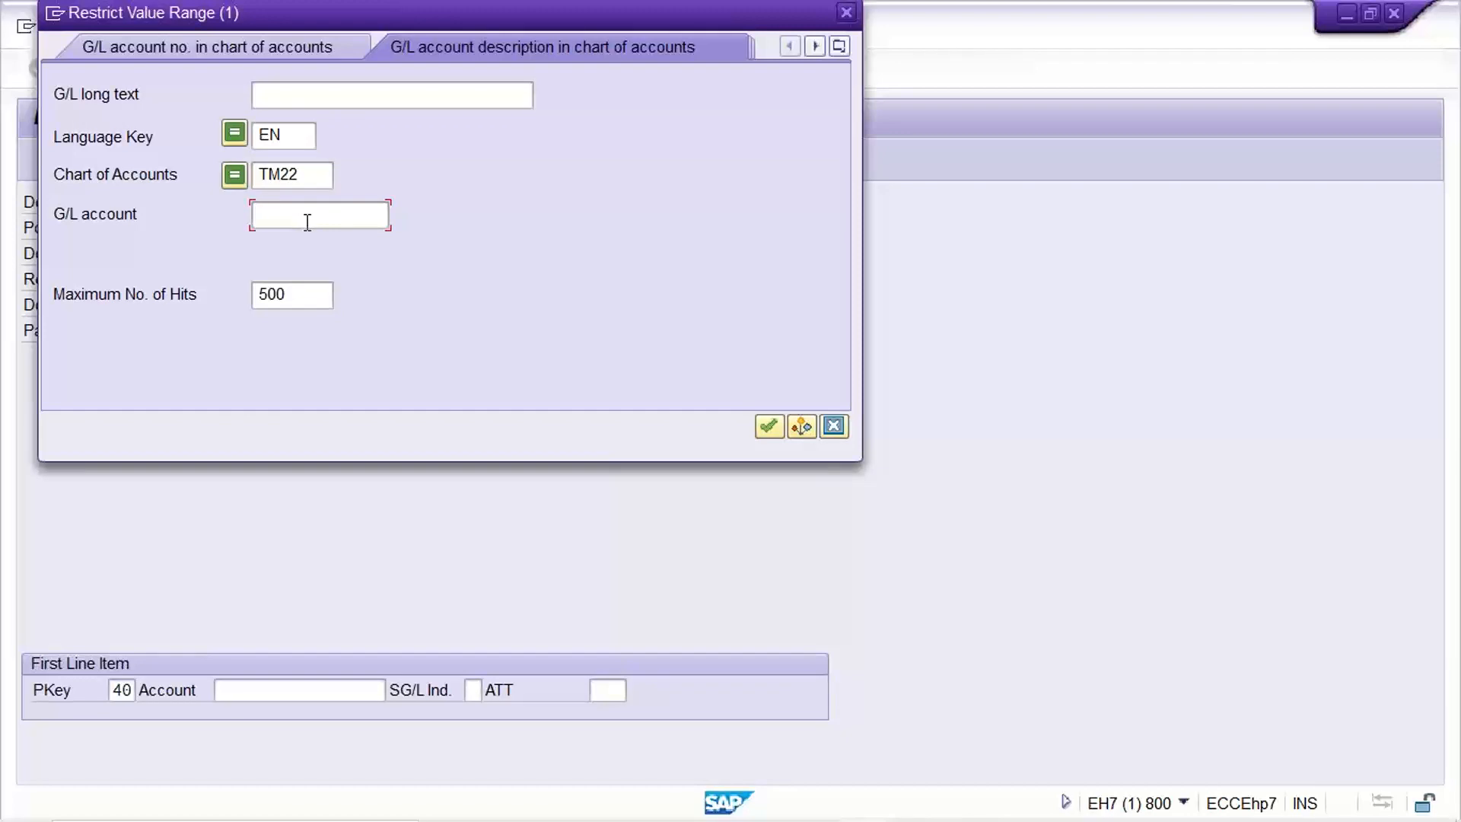
{"action": "key", "text": "Return"}
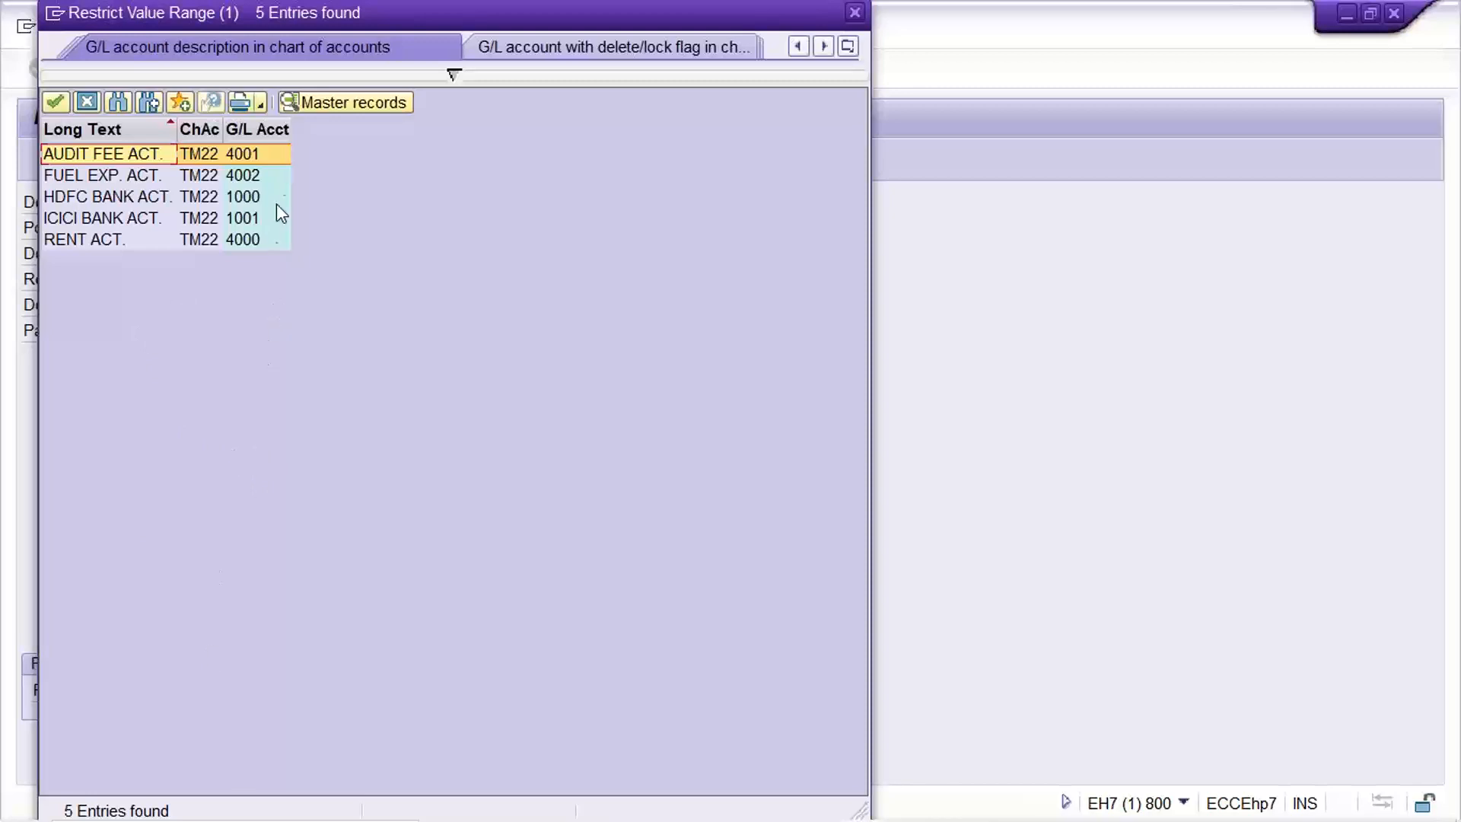
Sort the TM22 account list by G/L account and copy RENT ACT. 4000 into the first line item.
{"action": "left_click", "coordinate": [263, 130]}
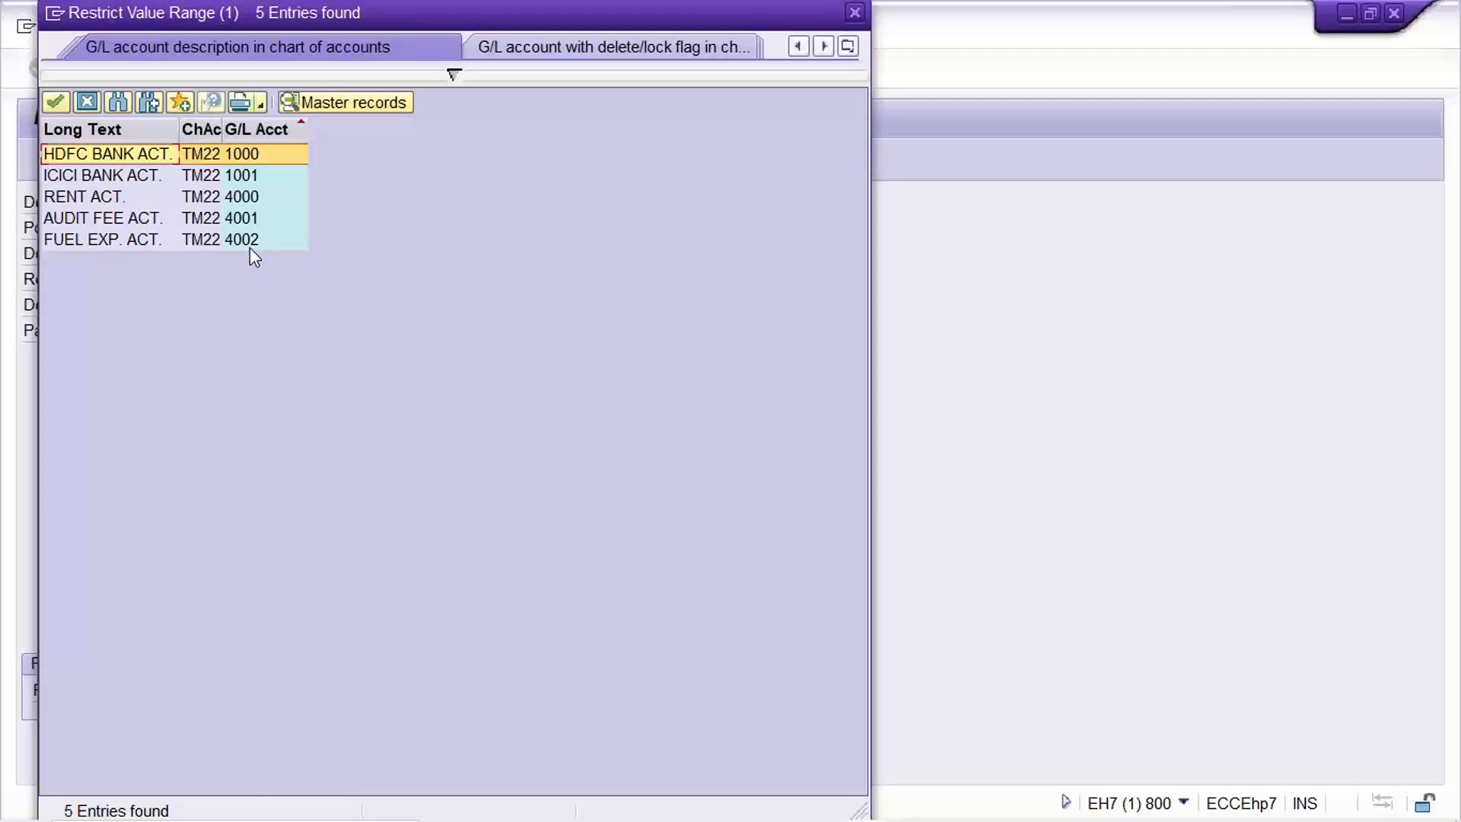
{"action": "left_click", "coordinate": [76, 198]}
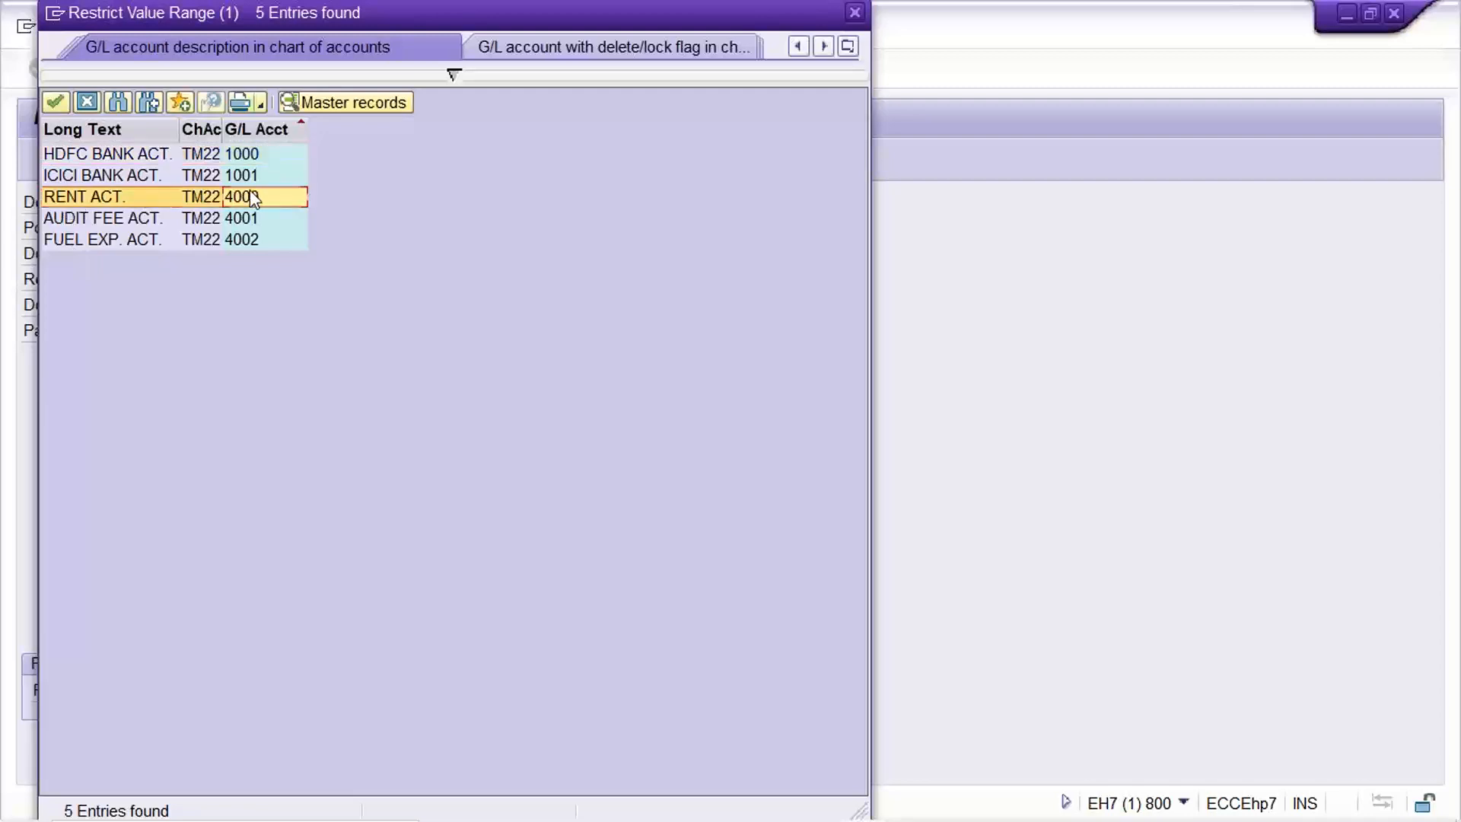
{"action": "left_click", "coordinate": [214, 156]}
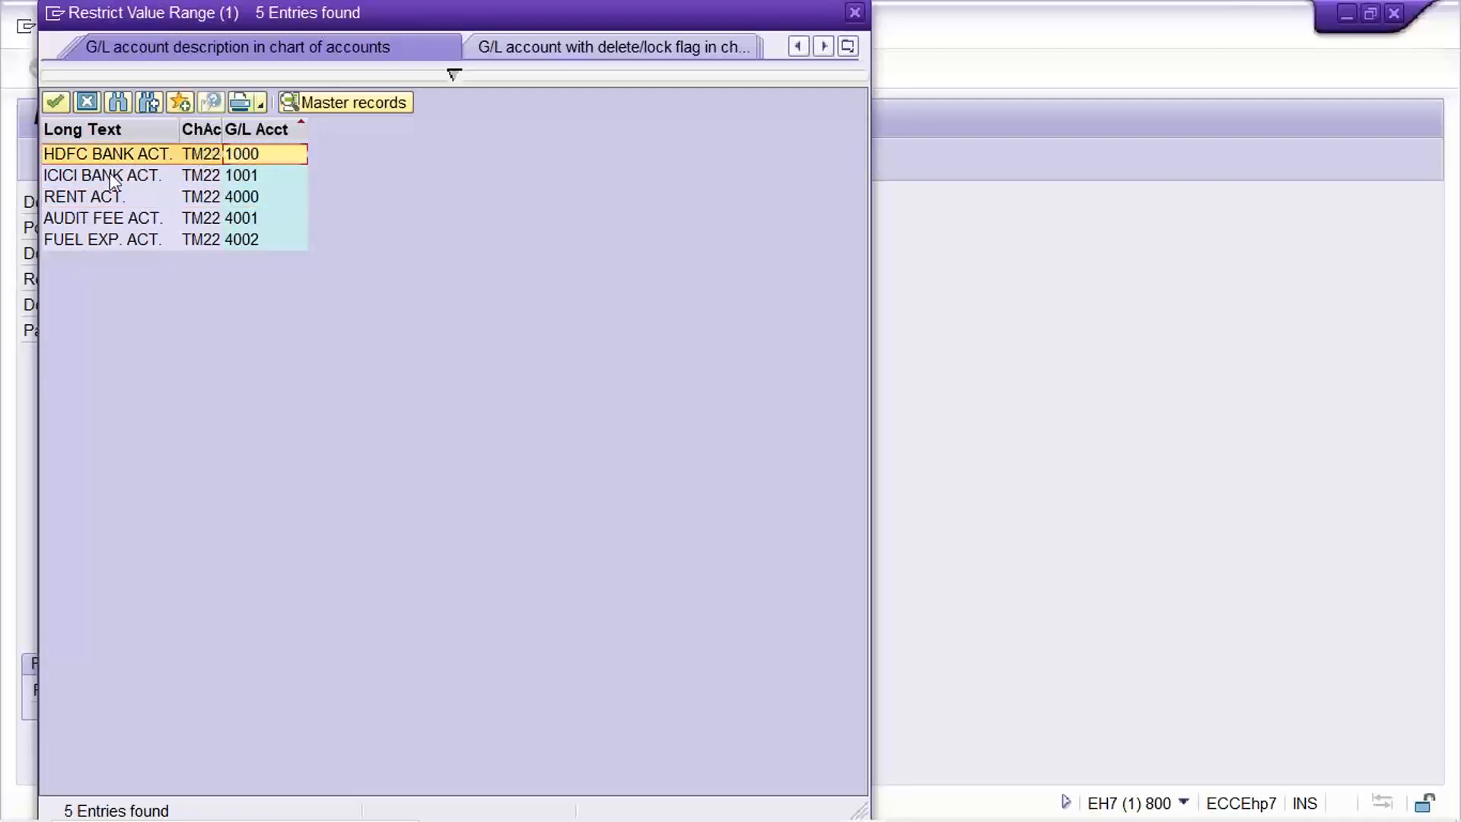
{"action": "left_click", "coordinate": [245, 177]}
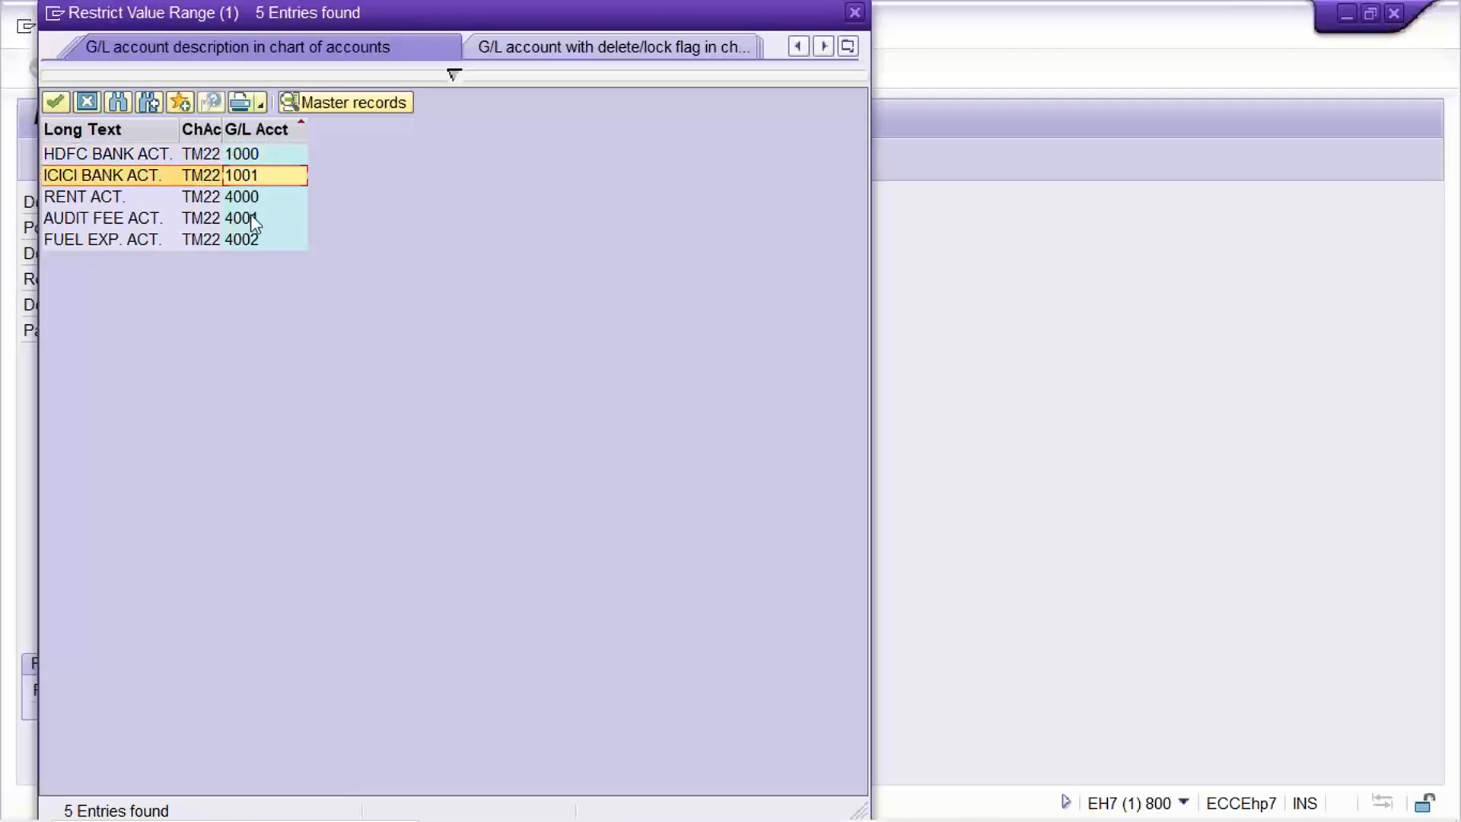
{"action": "left_click", "coordinate": [248, 198]}
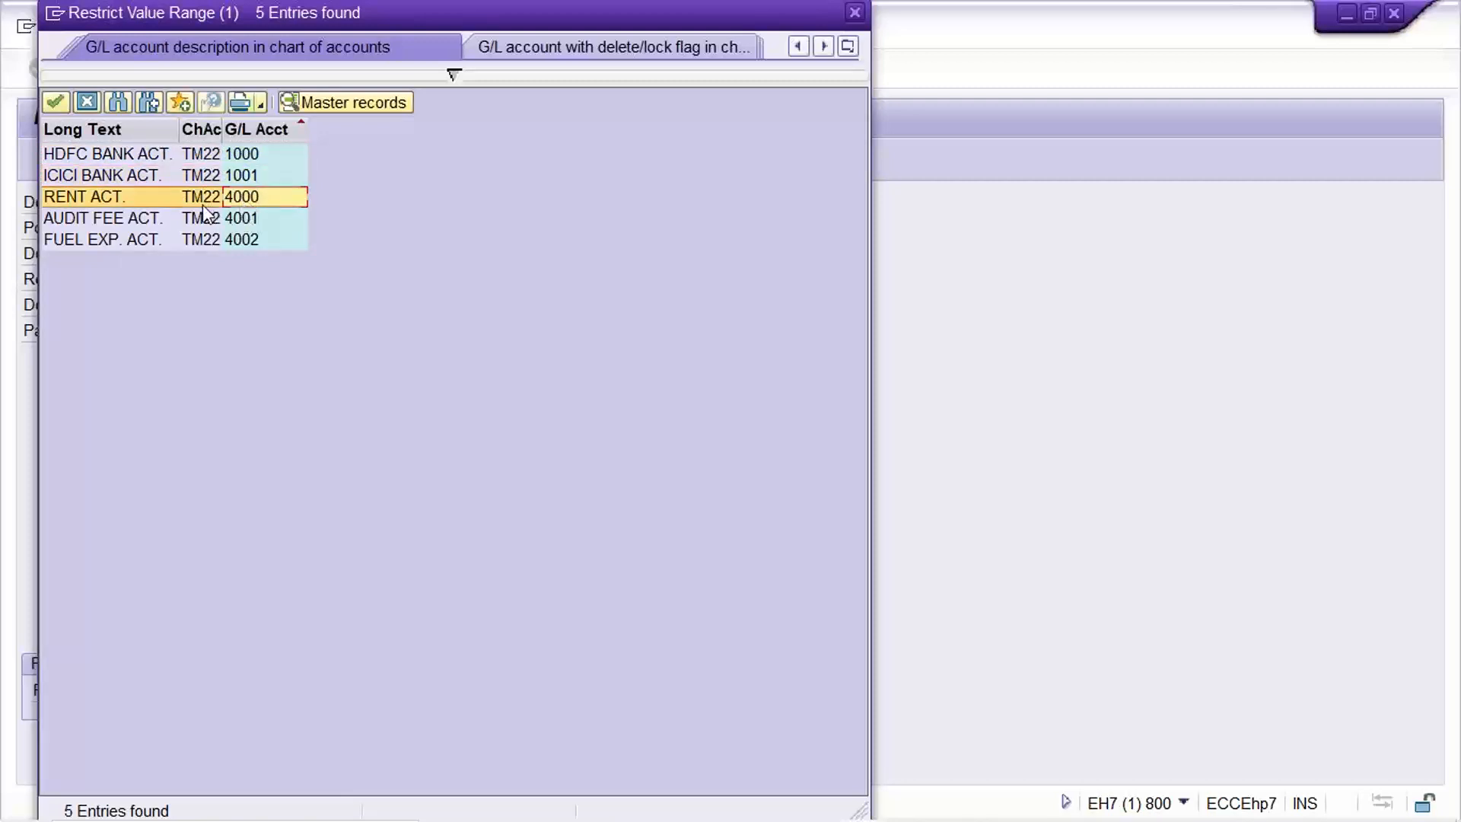
{"action": "double_click", "coordinate": [255, 197]}
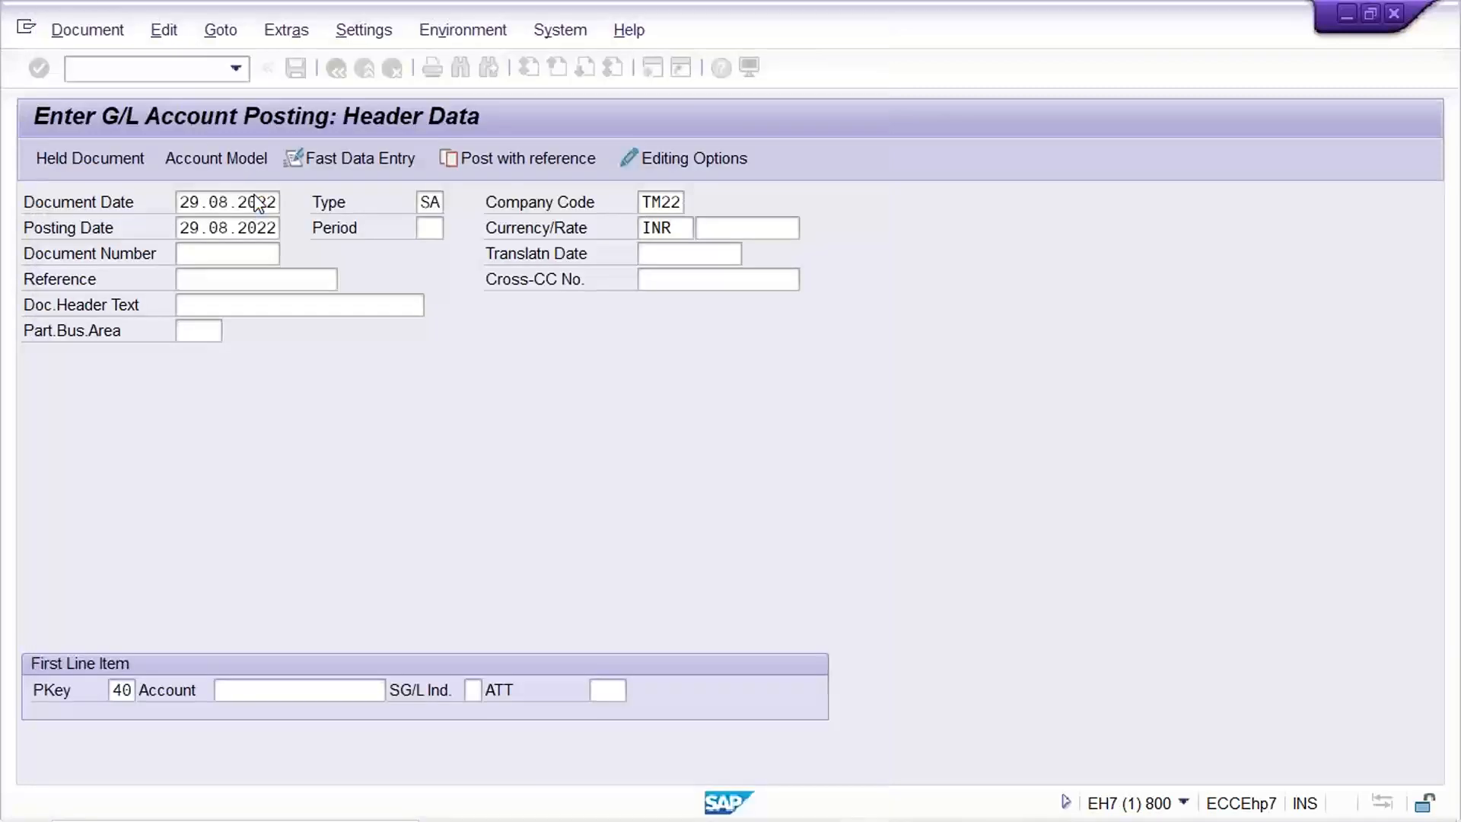
{"action": "left_click", "coordinate": [304, 692]}
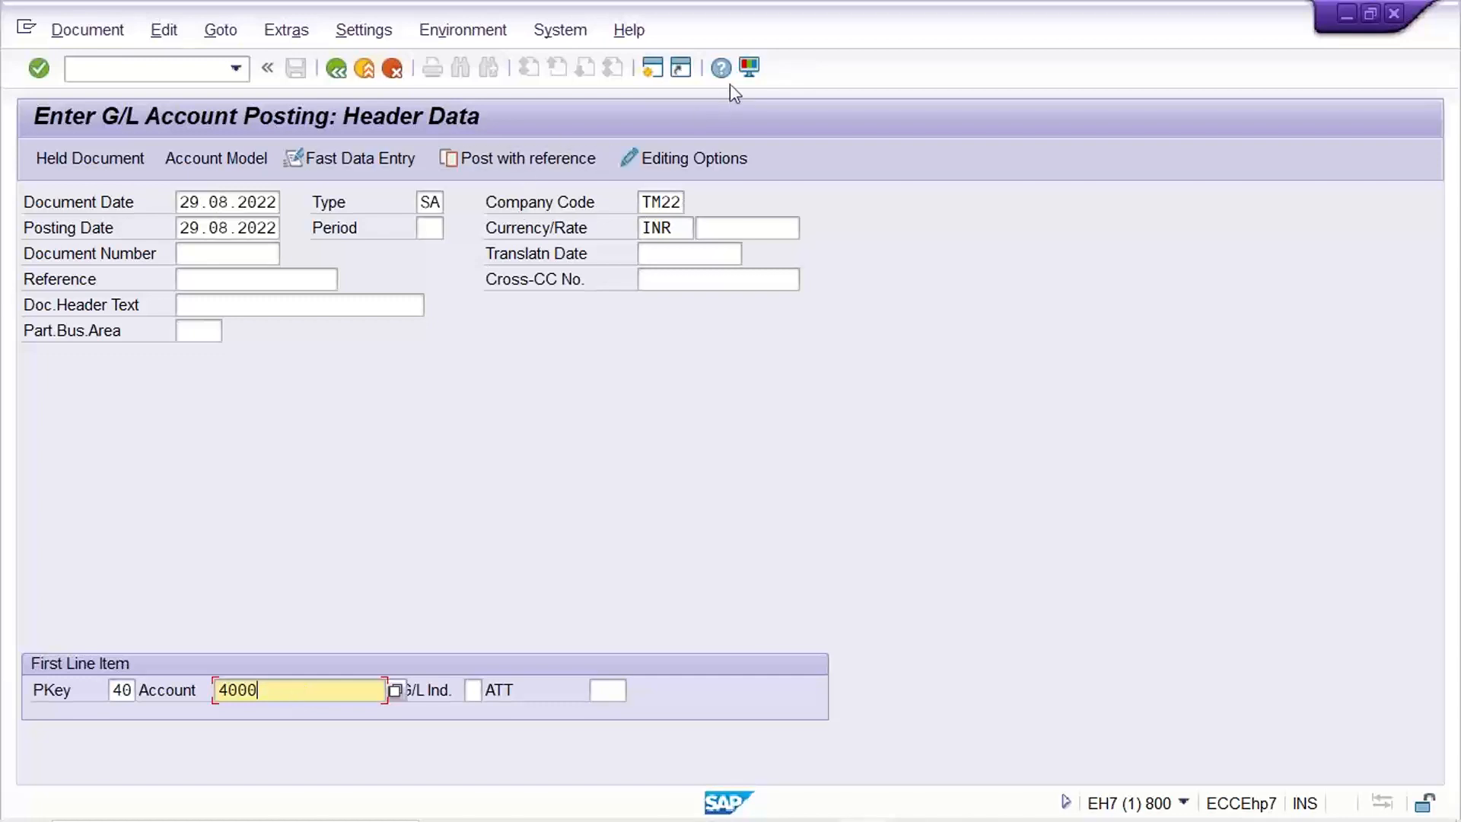
{"action": "left_click", "coordinate": [774, 11]}
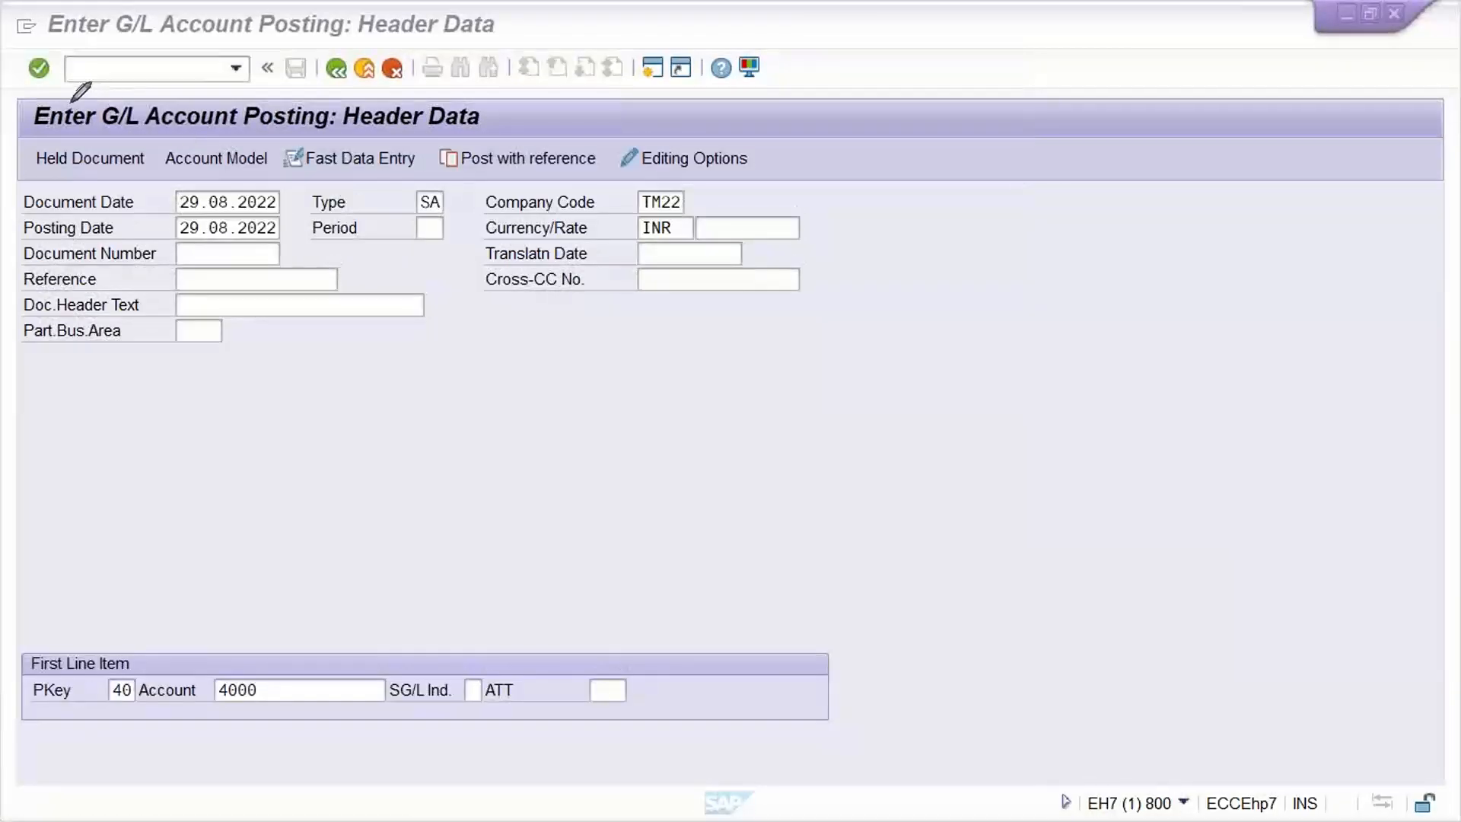
{"action": "mouse_move", "coordinate": [11, 93]}
{"action": "left_mouse_down"}
{"action": "mouse_move", "coordinate": [38, 432]}
{"action": "mouse_move", "coordinate": [867, 397]}
{"action": "mouse_move", "coordinate": [913, 107]}
{"action": "mouse_move", "coordinate": [484, 83]}
{"action": "mouse_move", "coordinate": [5, 106]}
{"action": "left_mouse_up"}
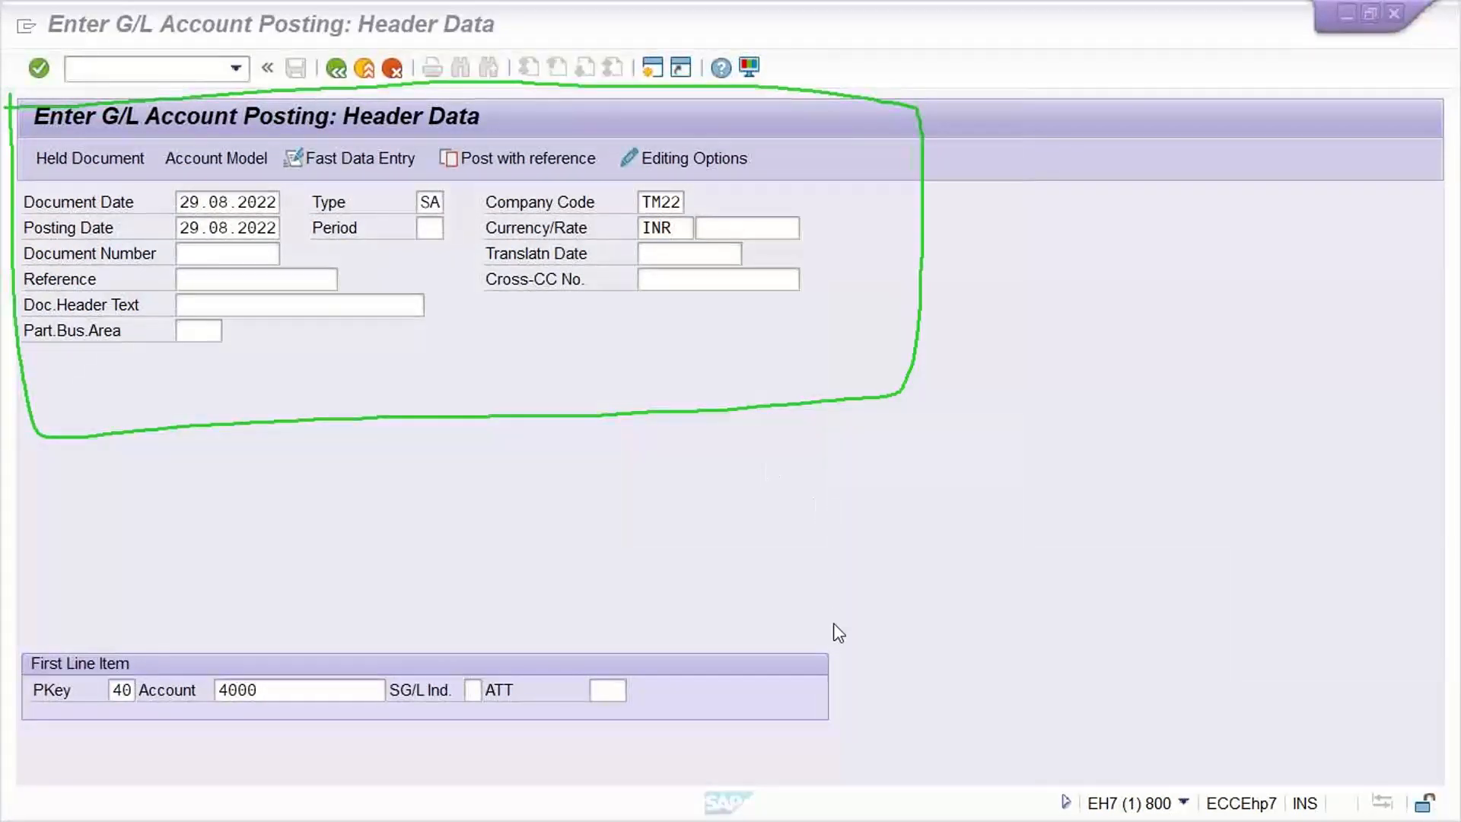
{"action": "left_click", "coordinate": [820, 588]}
Submit the header from the Account field, which returns 'Posting period 005 2022 is not open'.
{"action": "right_click", "coordinate": [696, 460]}
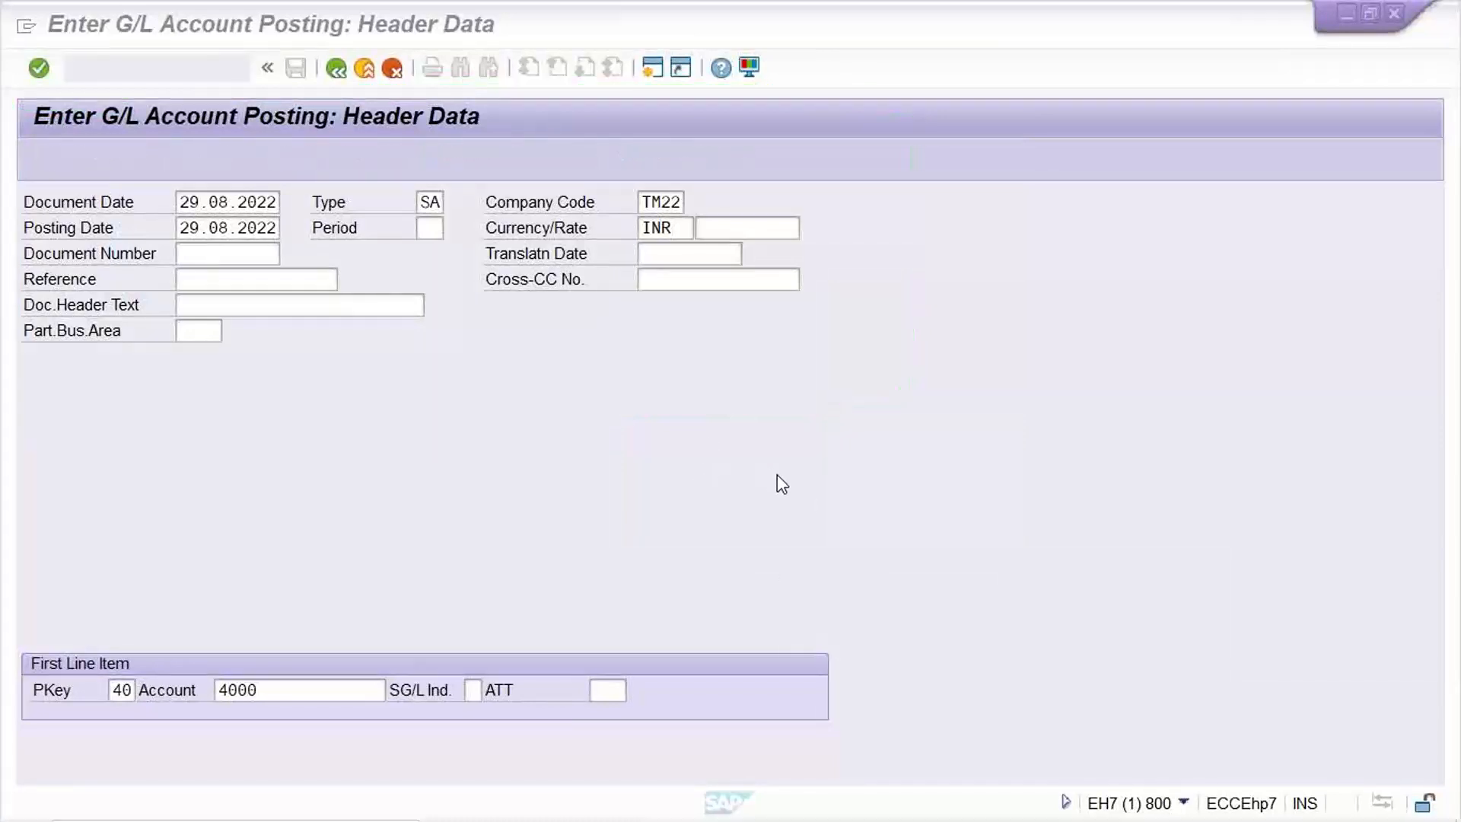
{"action": "left_click", "coordinate": [777, 475]}
{"action": "left_click", "coordinate": [380, 691]}
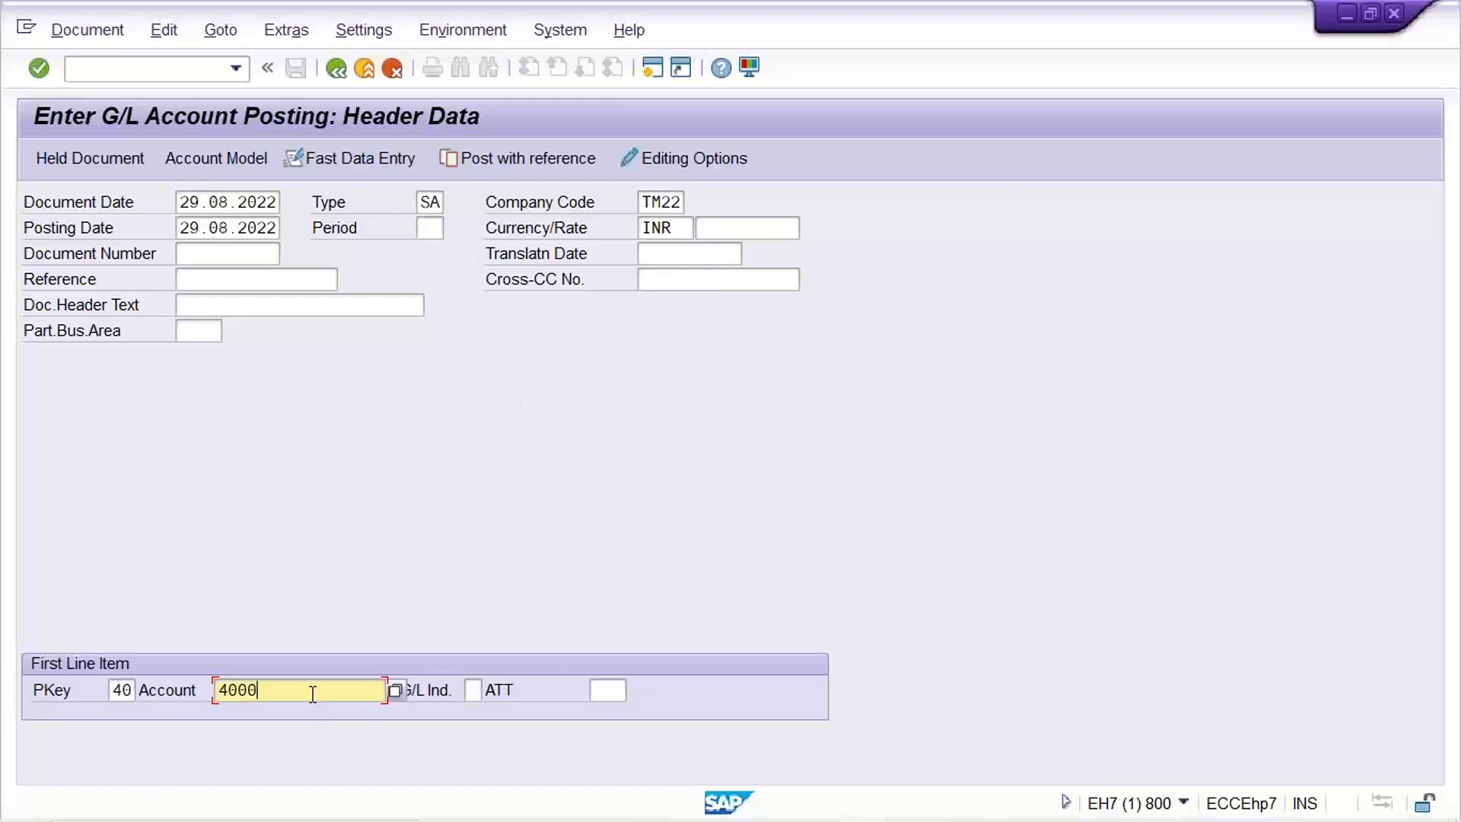
{"action": "key", "text": "Return"}
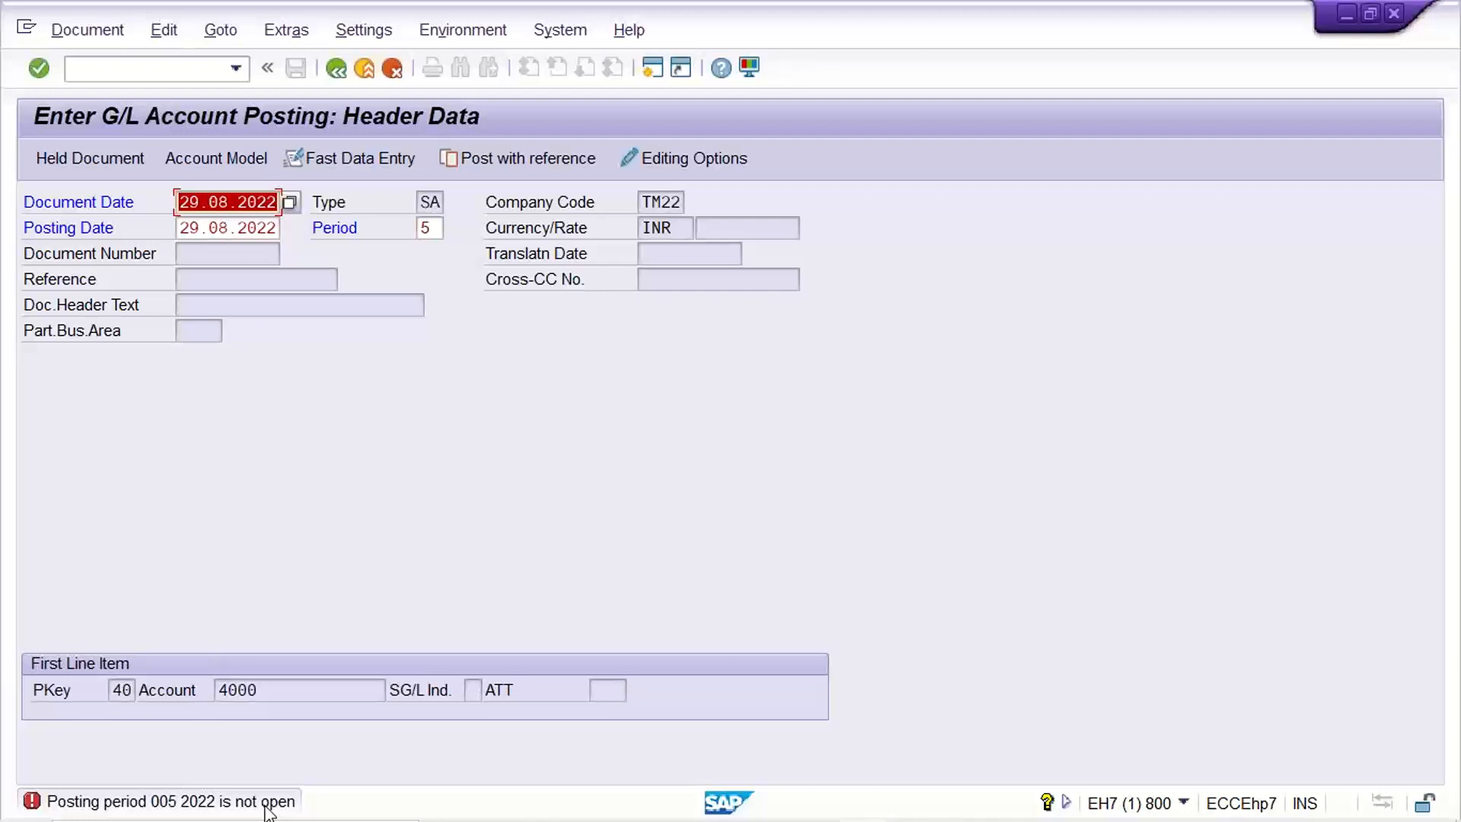
In the Edit G/L Account Centrally session, run /nOB52 to list the posting period time intervals.
{"action": "mouse_move", "coordinate": [799, 818]}
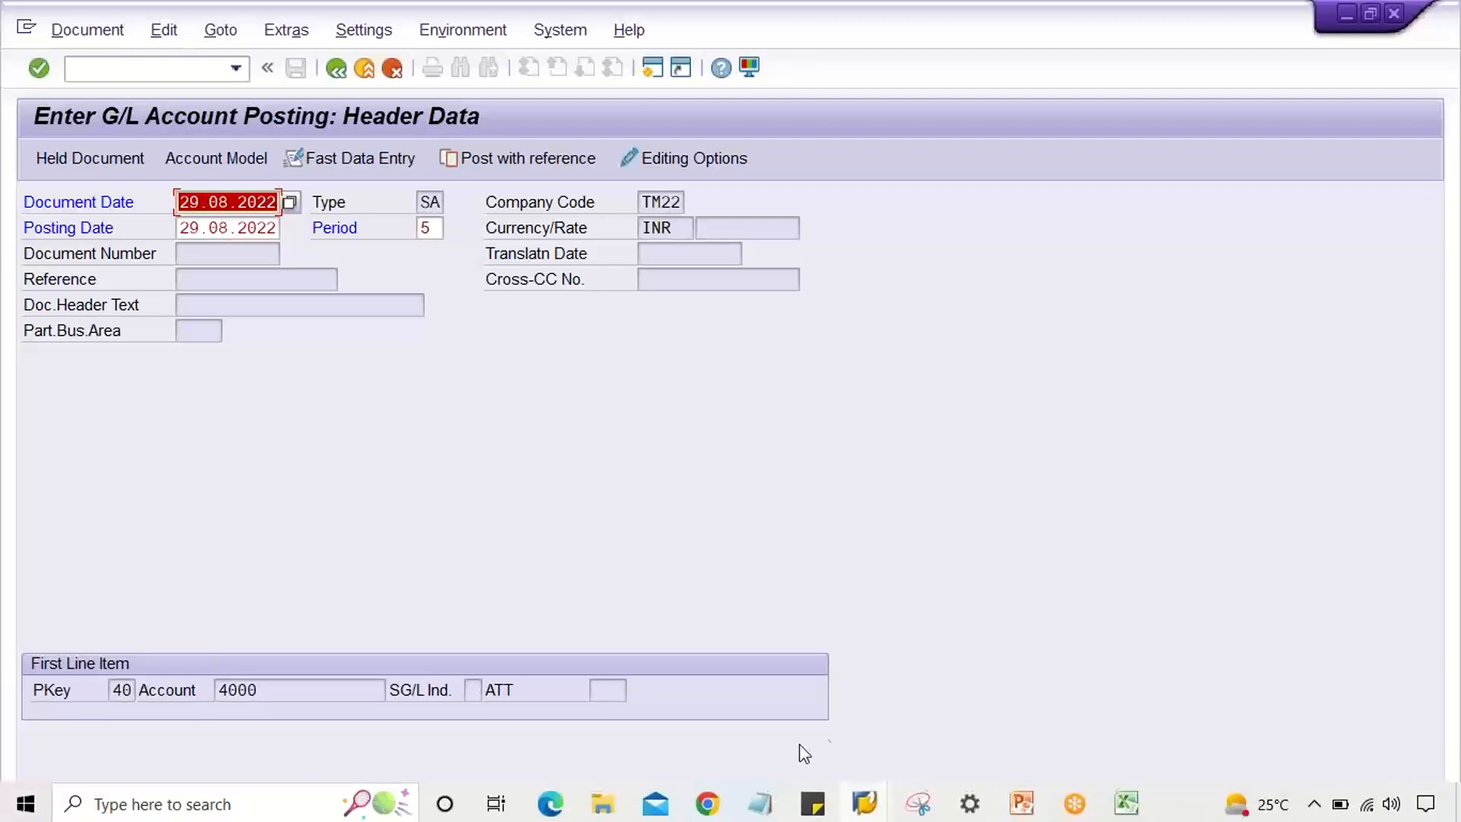
{"action": "mouse_move", "coordinate": [871, 803]}
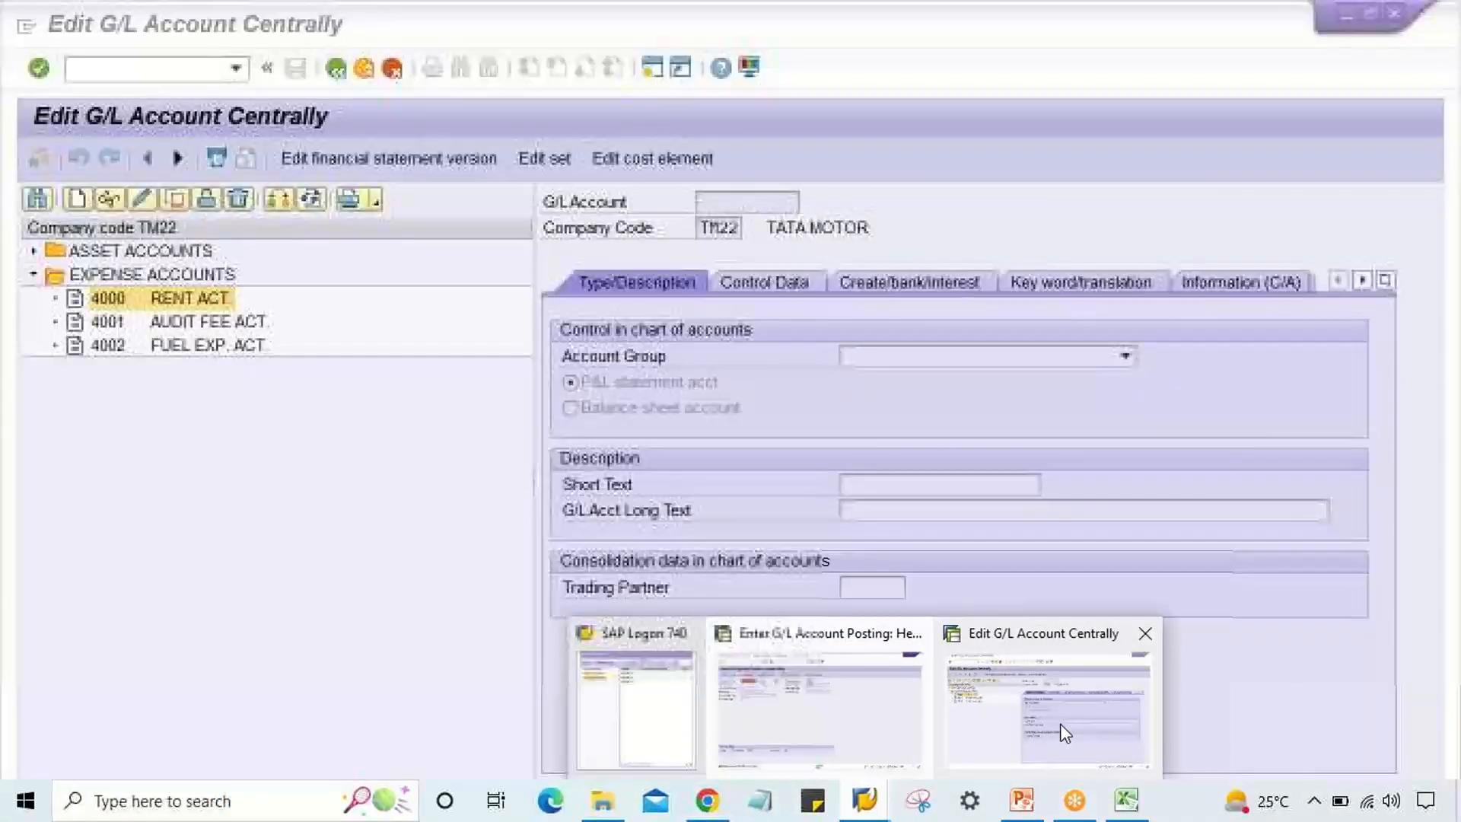
{"action": "left_click", "coordinate": [1034, 731]}
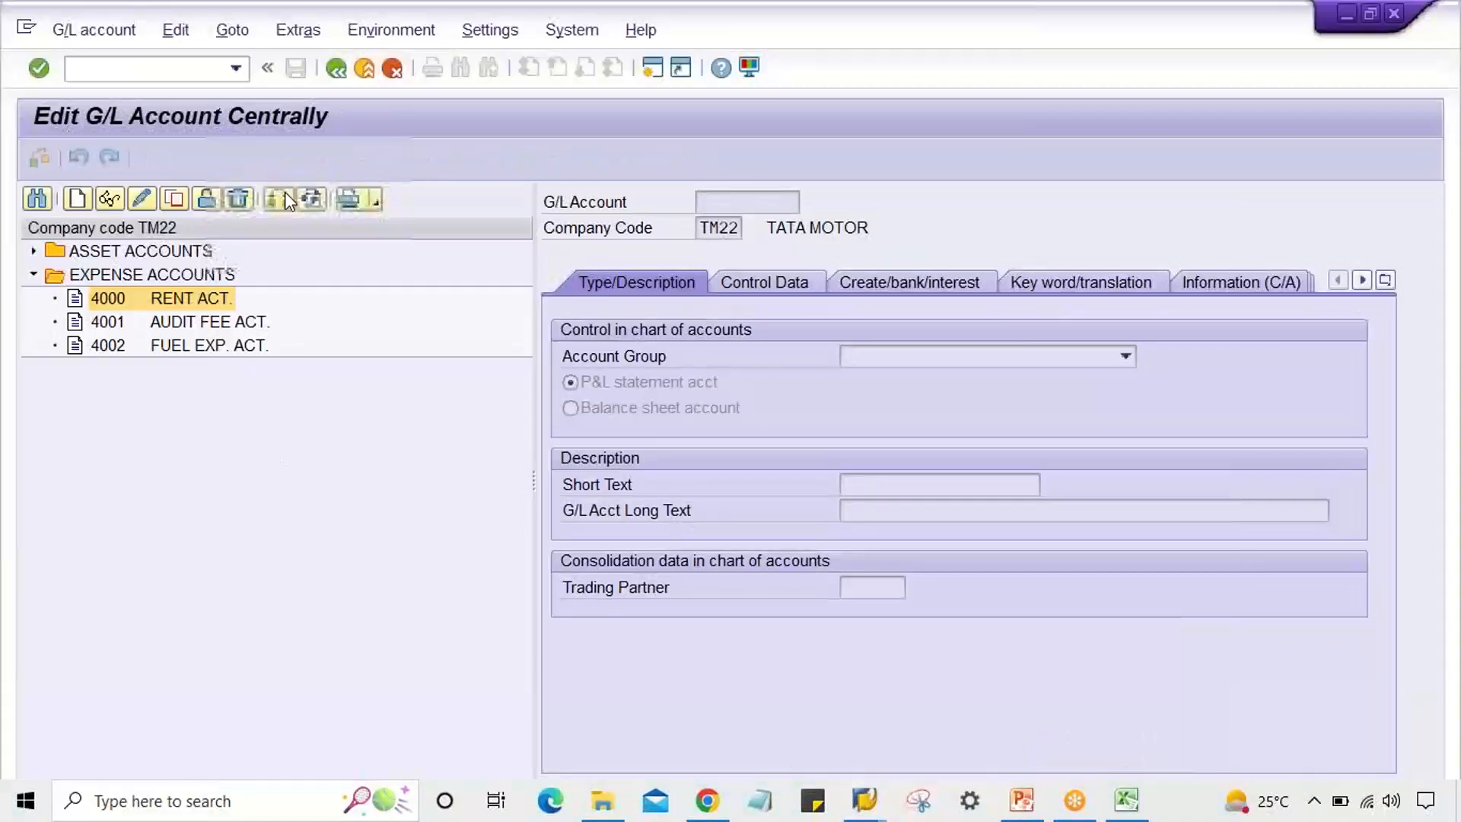
{"action": "left_click", "coordinate": [139, 70]}
{"action": "type", "text": "/nob"}
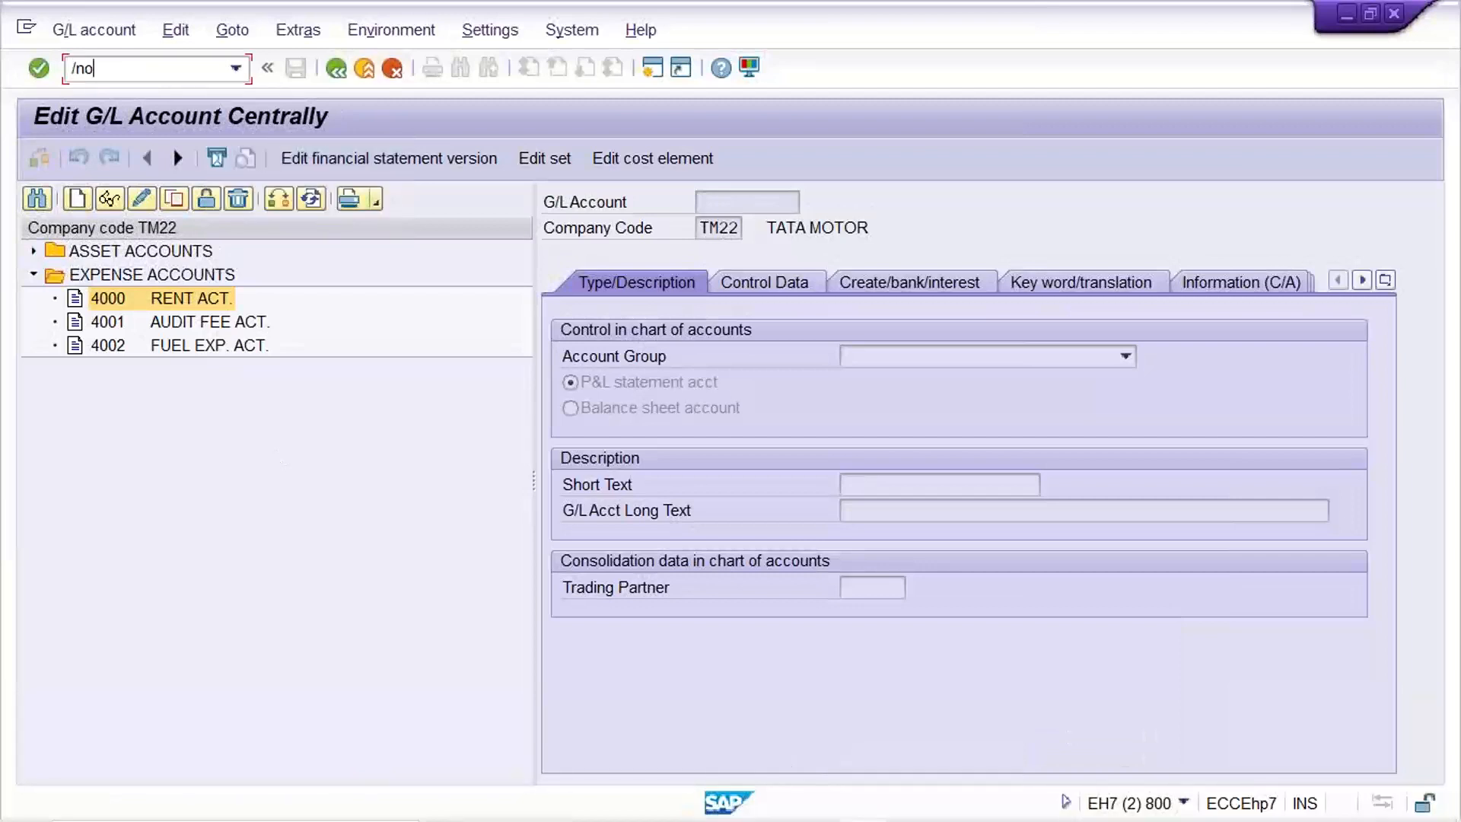
{"action": "type", "text": "52"}
{"action": "key", "text": "Return"}
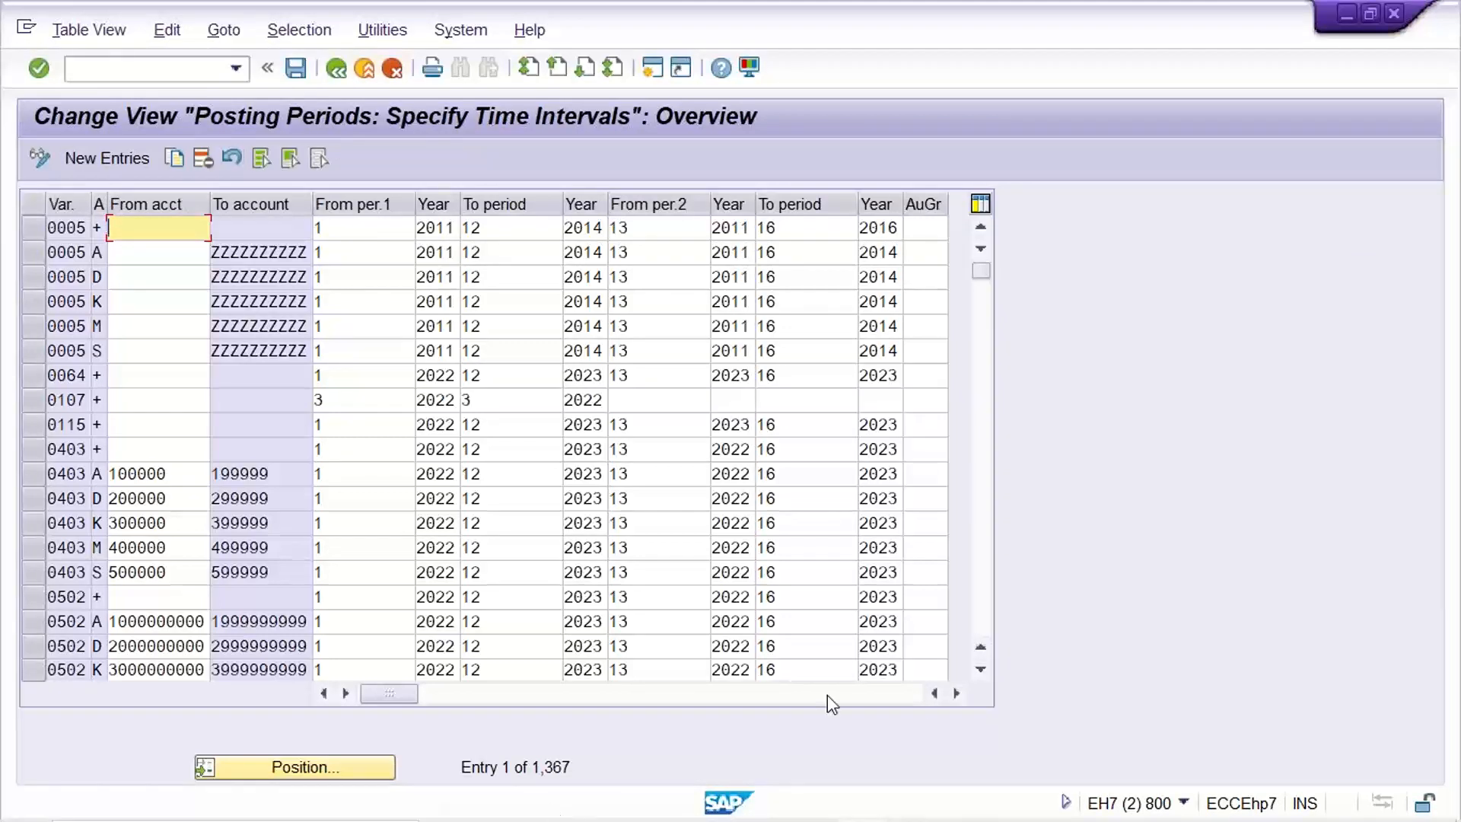
In Excel's TM22 sheet, enter PPV in I6 and TM22 in H6.
{"action": "mouse_move", "coordinate": [883, 820]}
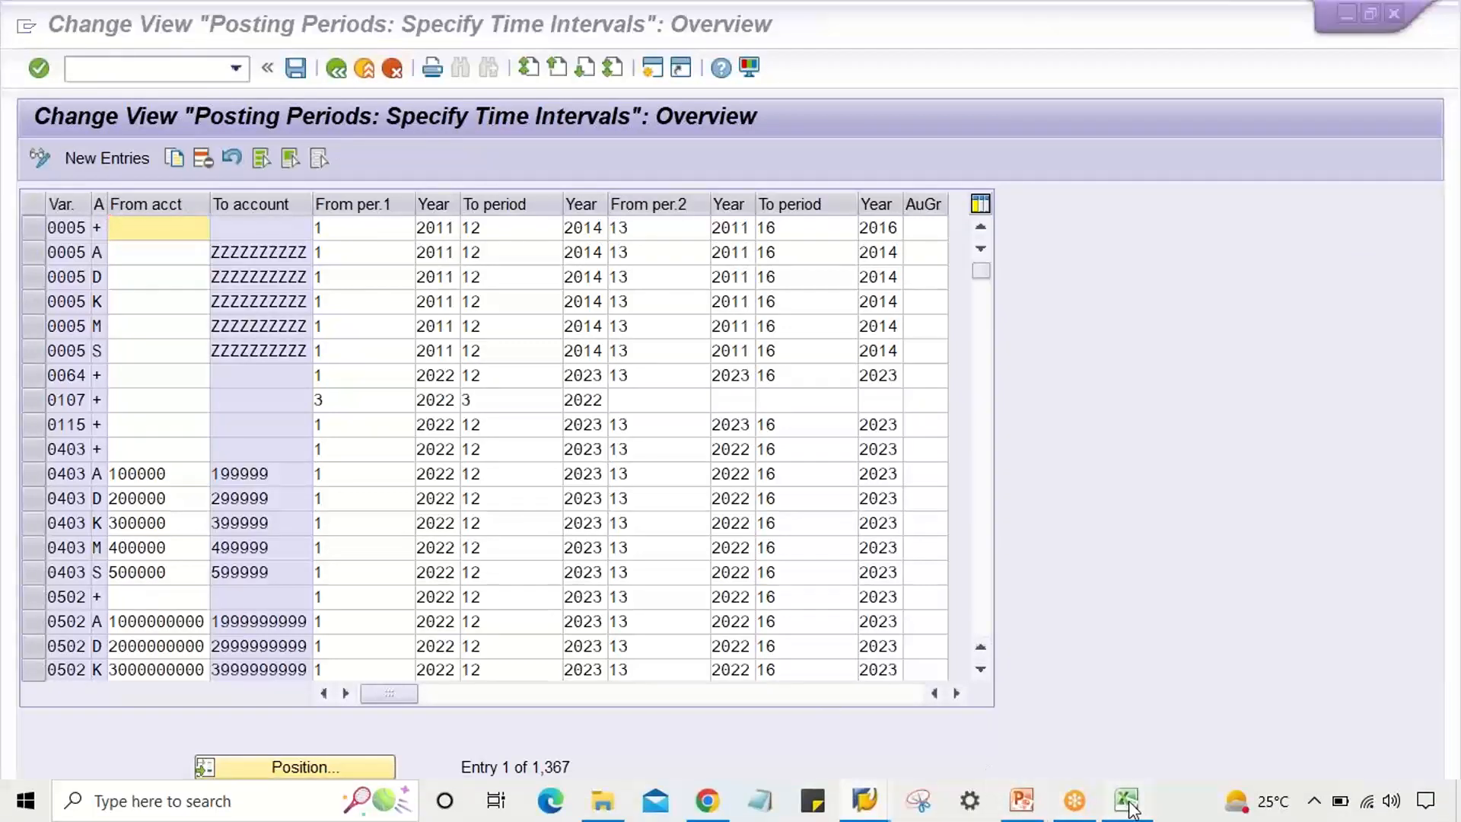
{"action": "left_click", "coordinate": [1129, 803]}
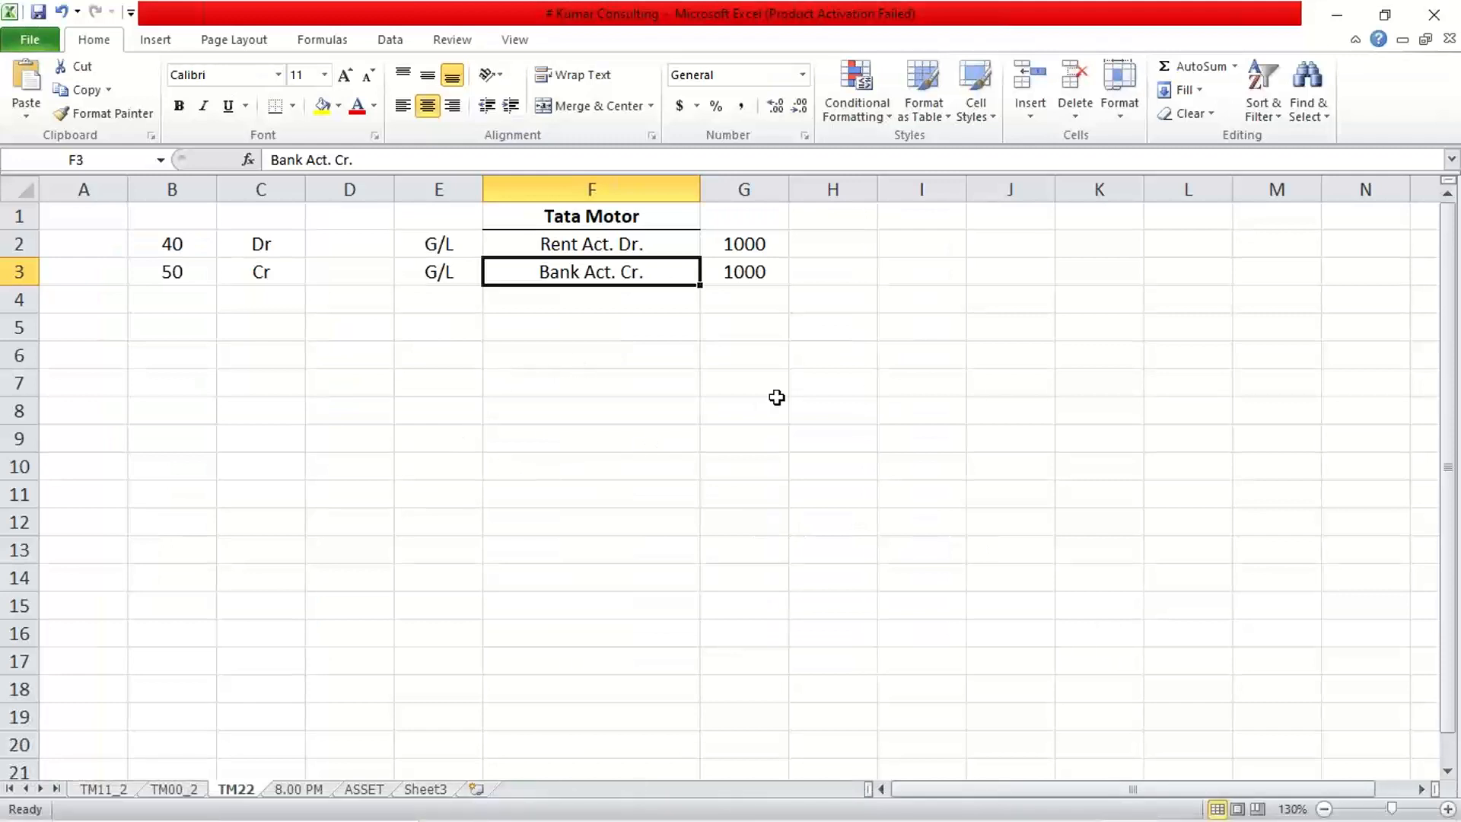
{"action": "left_click", "coordinate": [917, 364]}
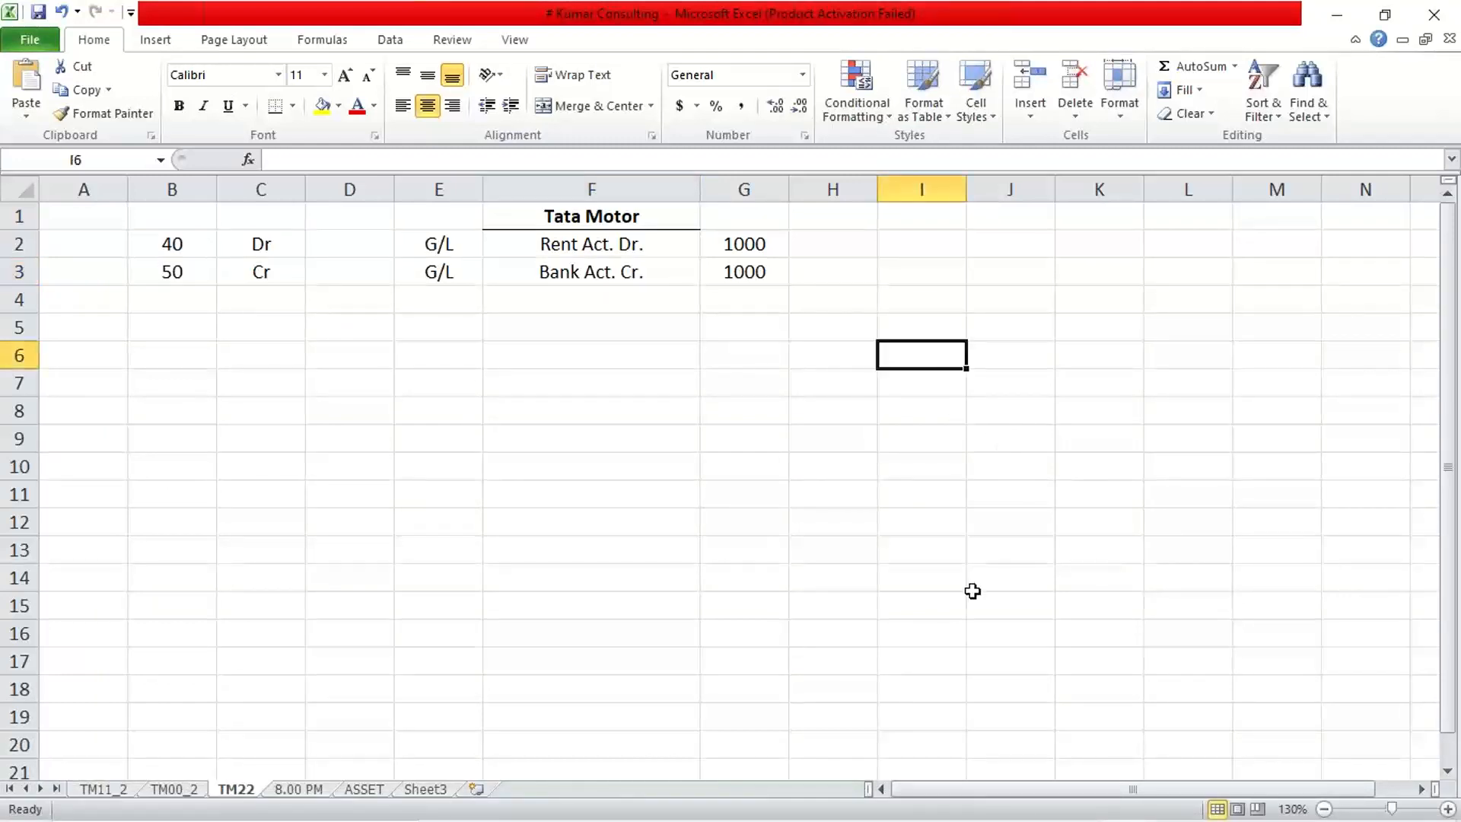
{"action": "type", "text": "PPV"}
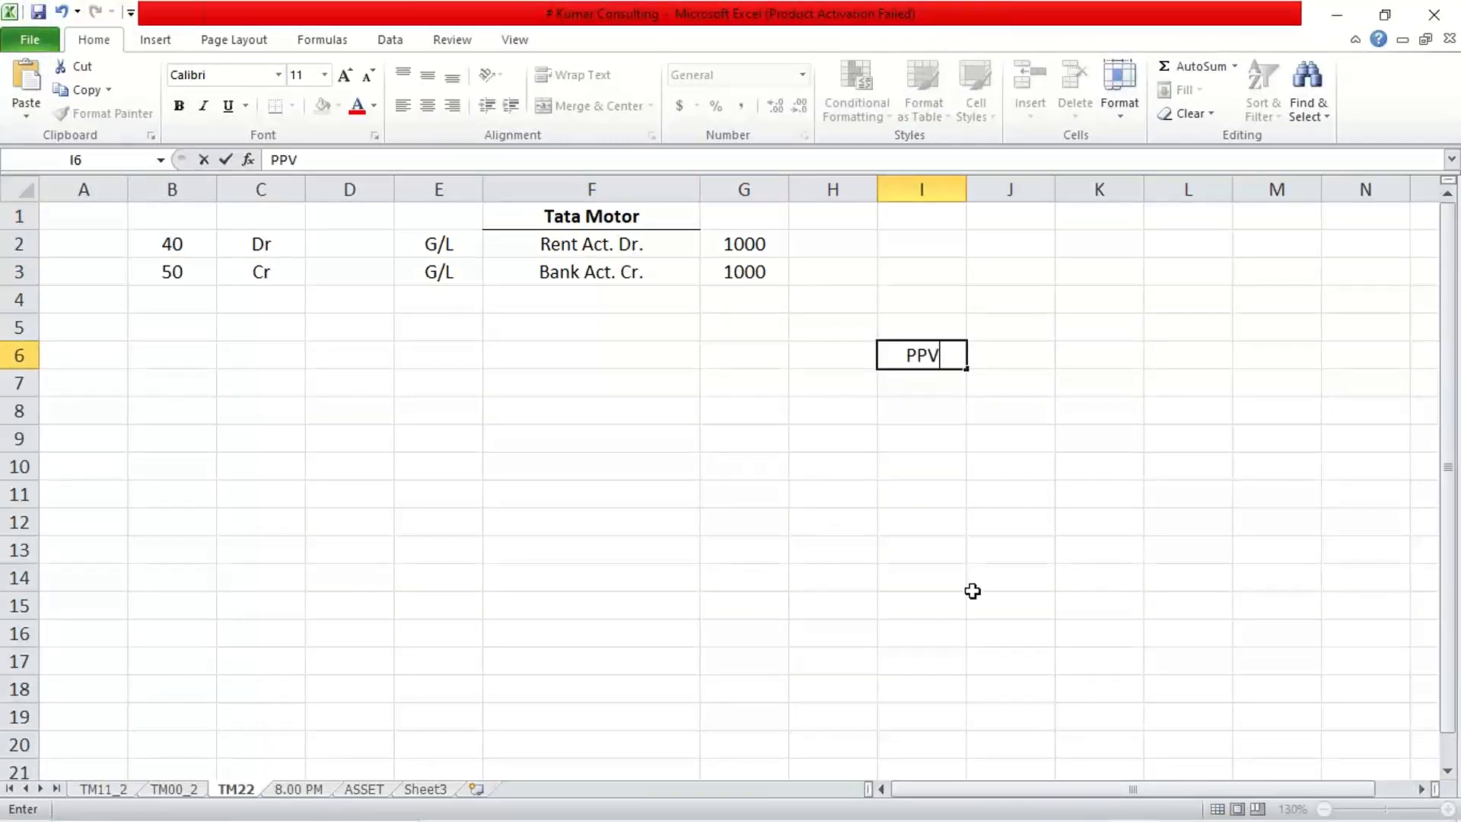
{"action": "key", "text": "Return"}
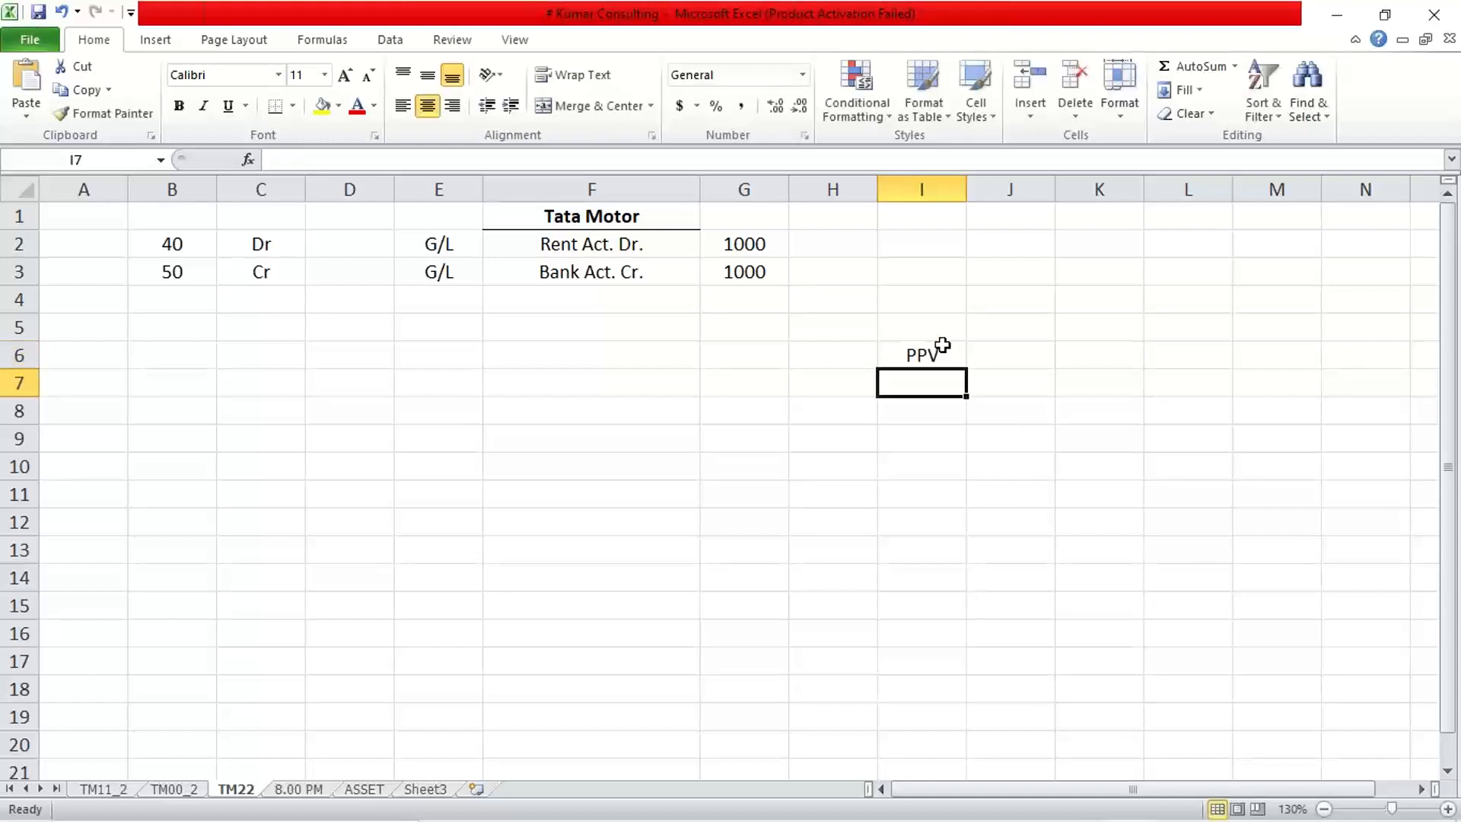
{"action": "left_click", "coordinate": [939, 350]}
{"action": "left_click", "coordinate": [800, 360]}
{"action": "type", "text": "TM22"}
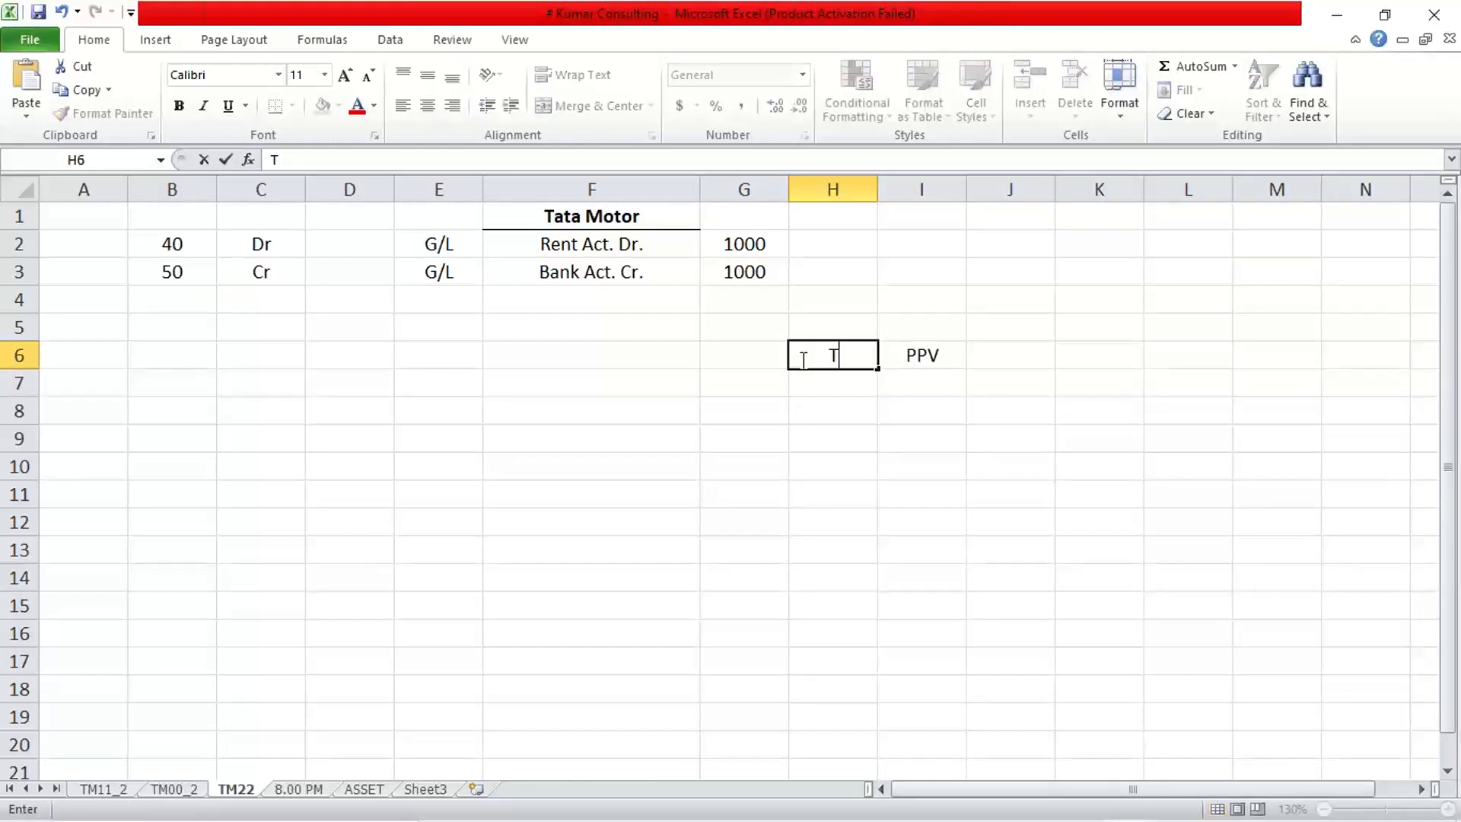
{"action": "key", "text": "Tab"}
{"action": "key", "text": "Tab"}
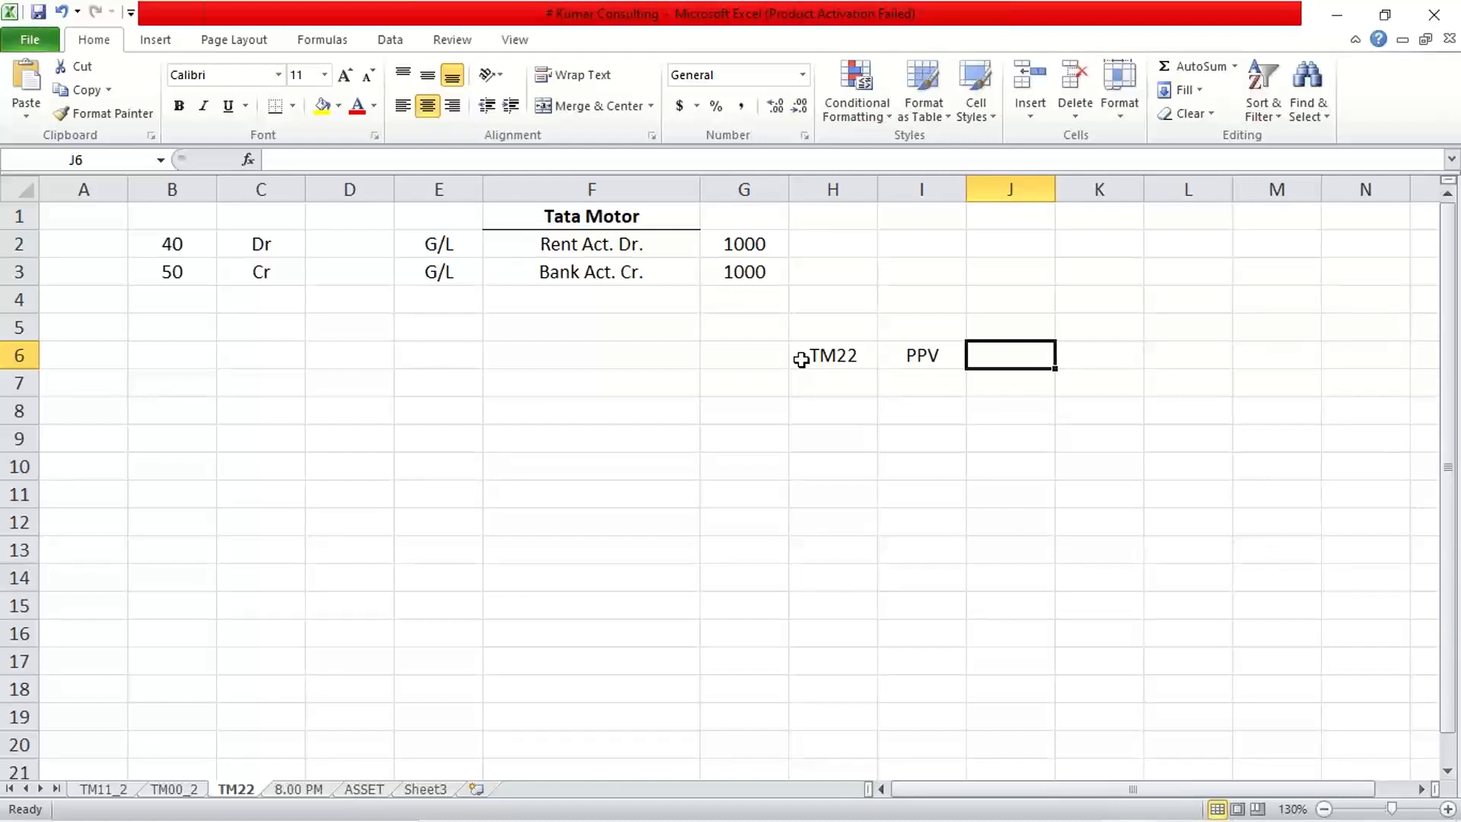
{"action": "key", "text": "Up"}
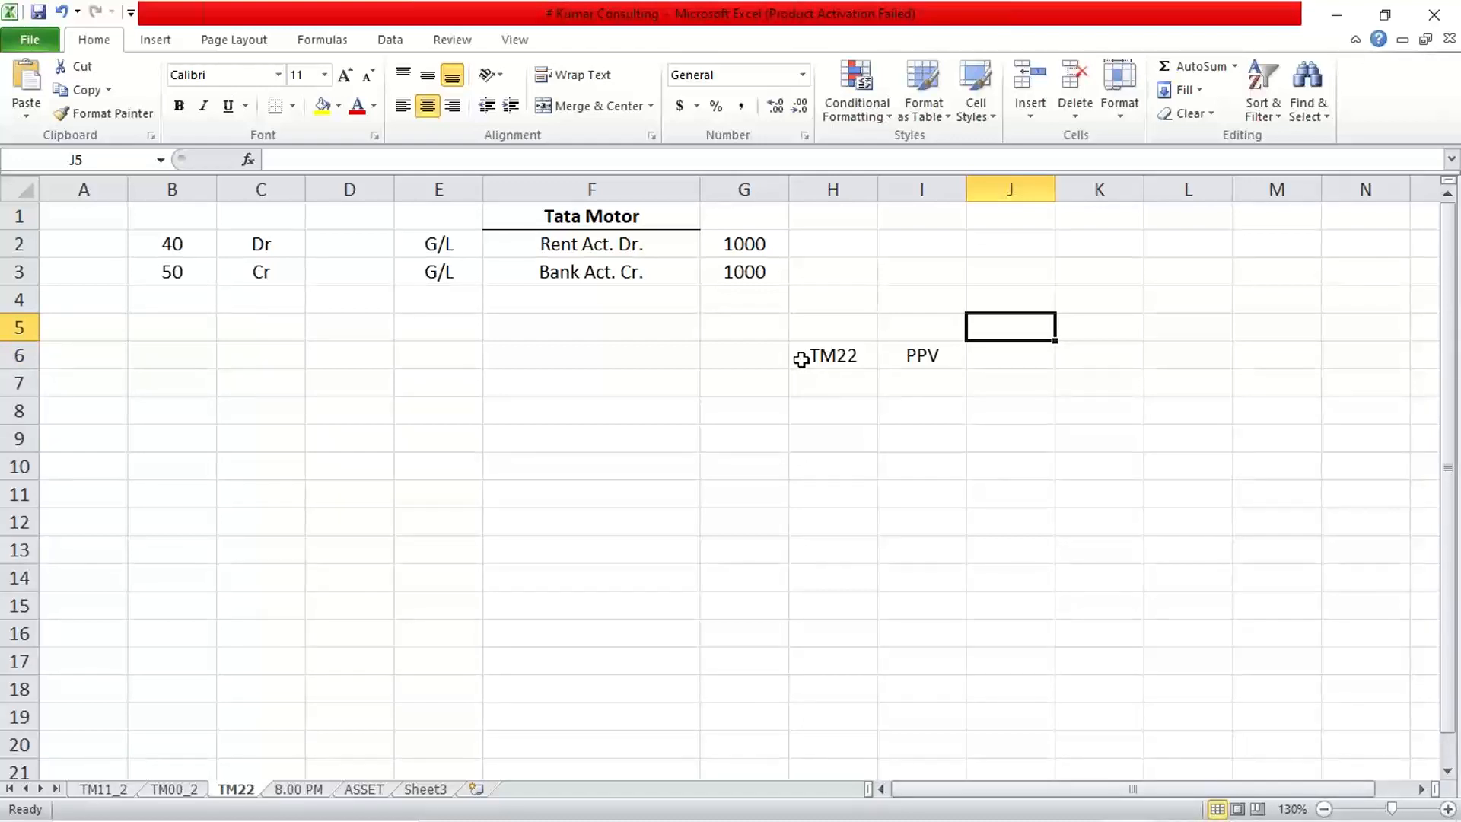
Type the headings from pr, year, to pr, year in J5:M5, correcting the 'yearr' typo.
{"action": "type", "text": "frp"}
{"action": "key", "text": "BackSpace"}
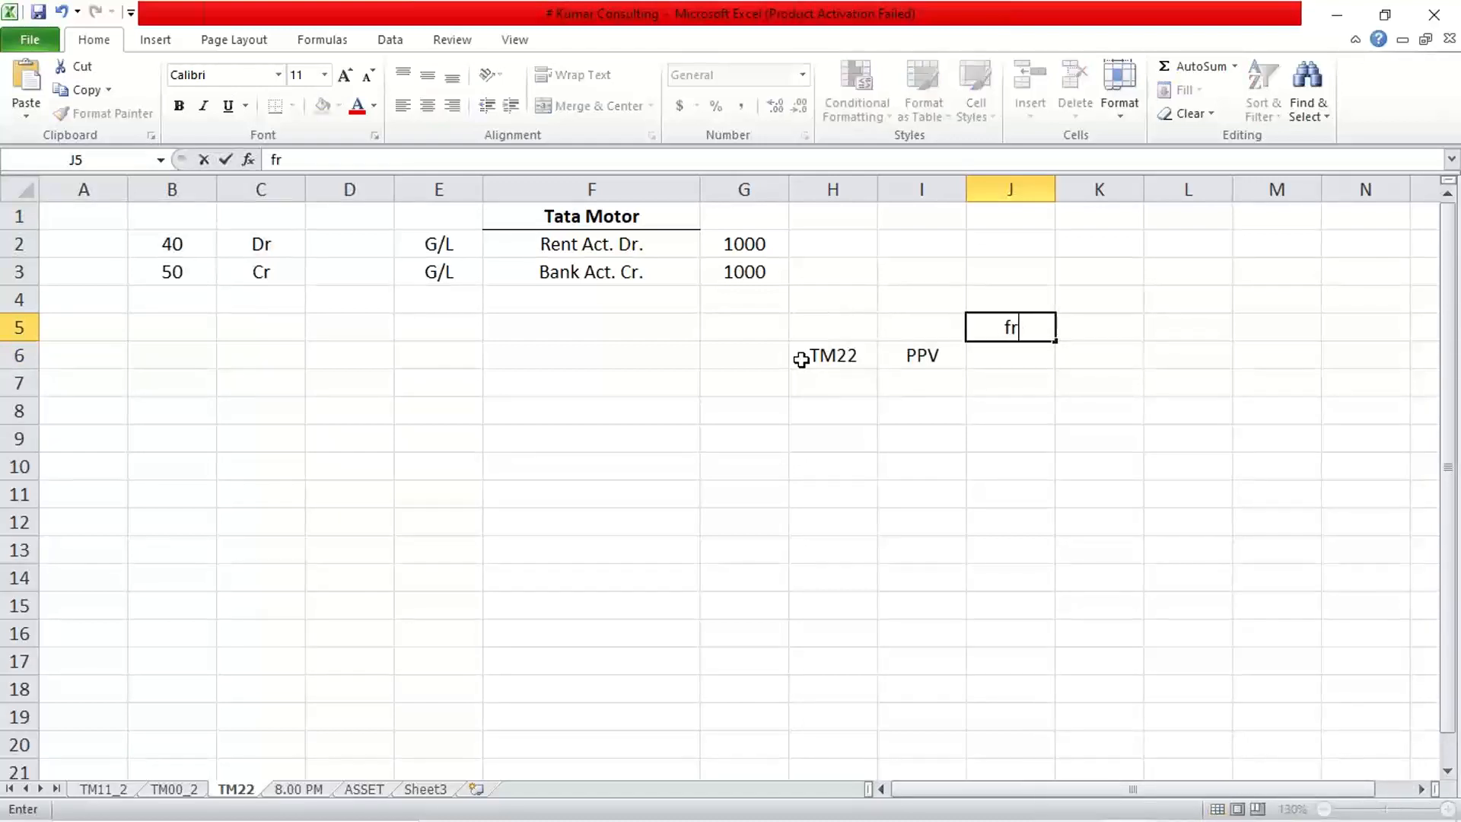
{"action": "type", "text": "om pr"}
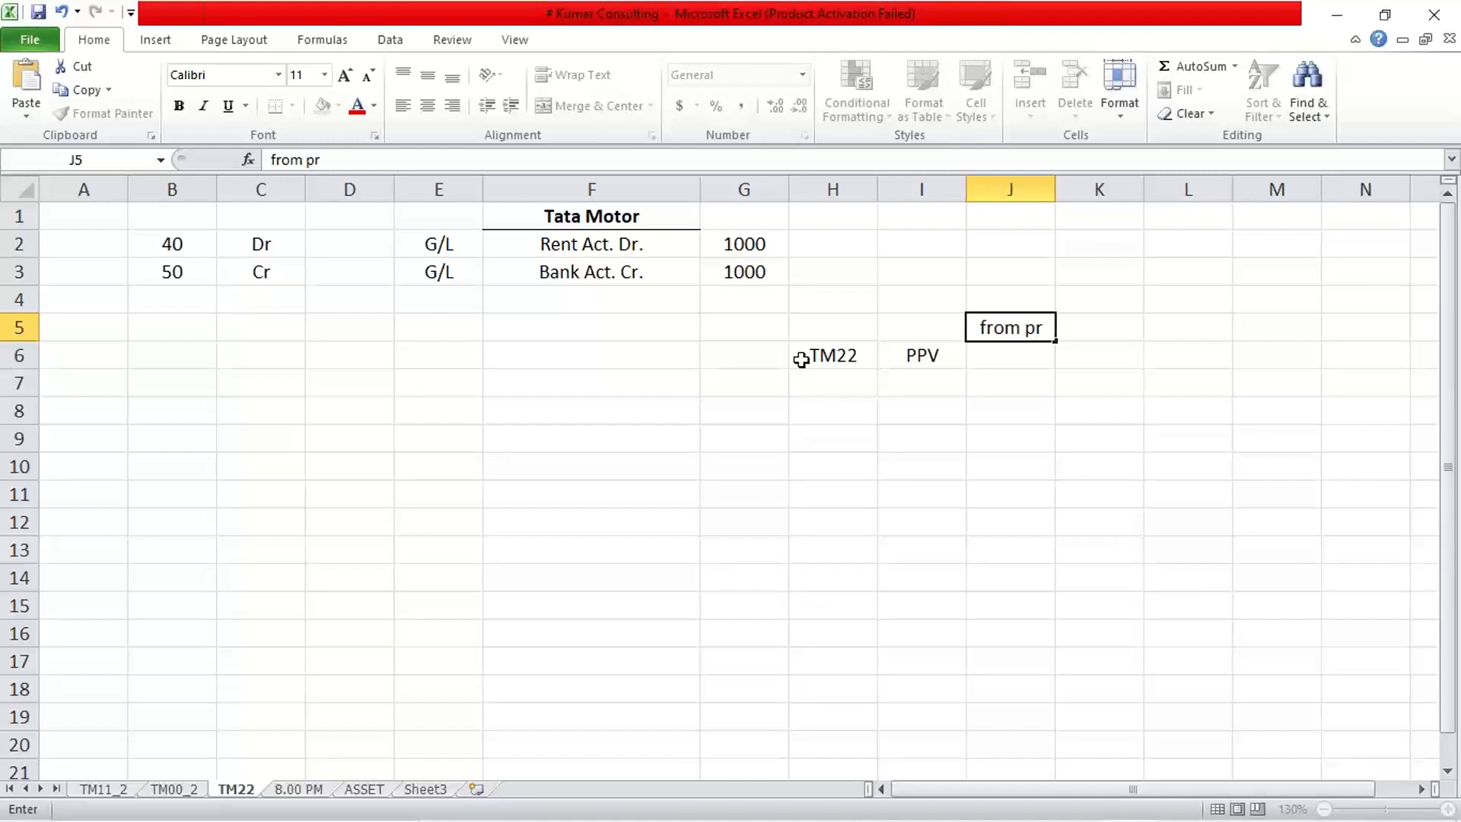
{"action": "key", "text": "Tab"}
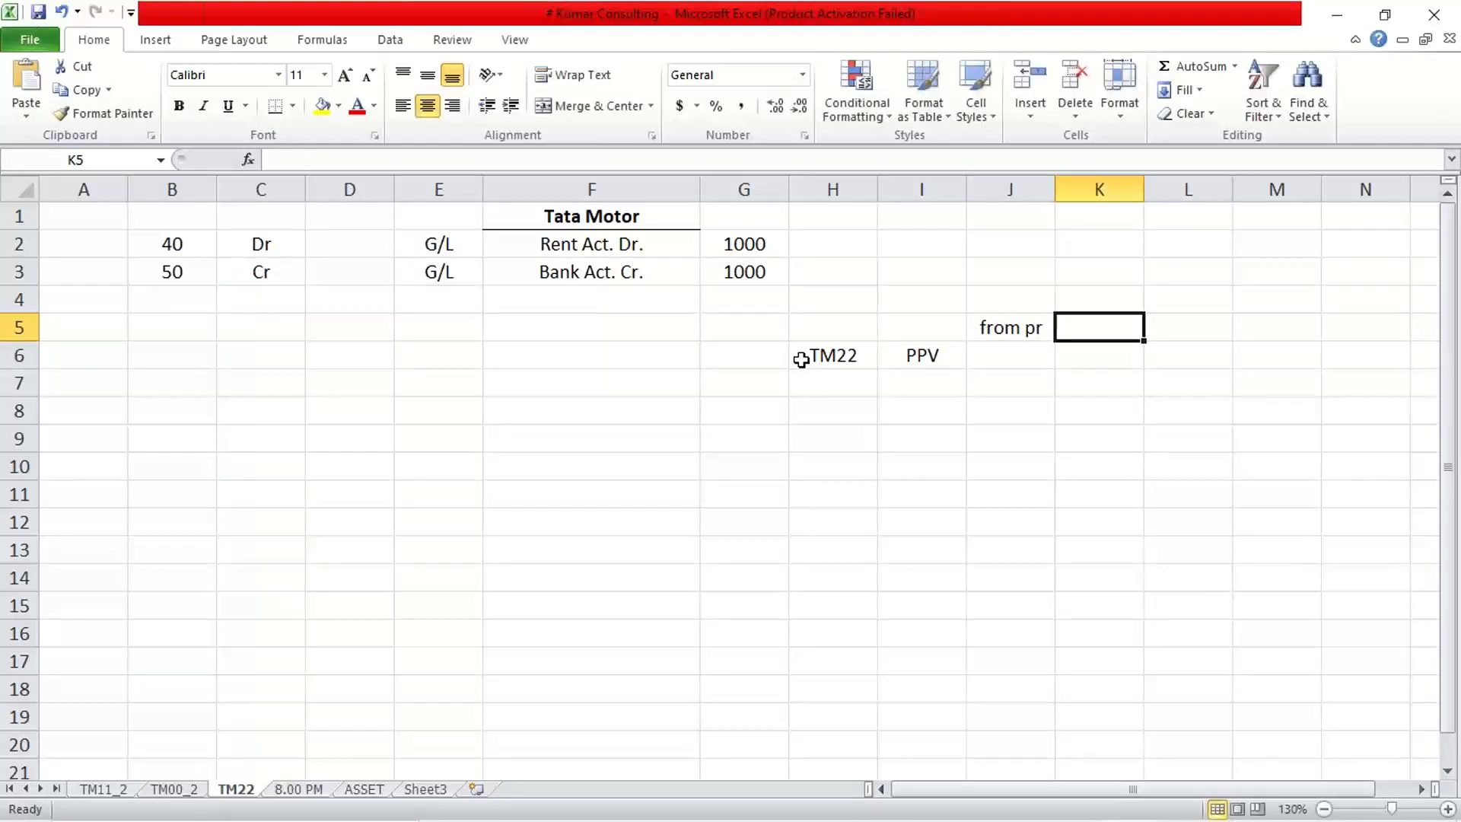
{"action": "type", "text": "year"}
{"action": "key", "text": "Tab"}
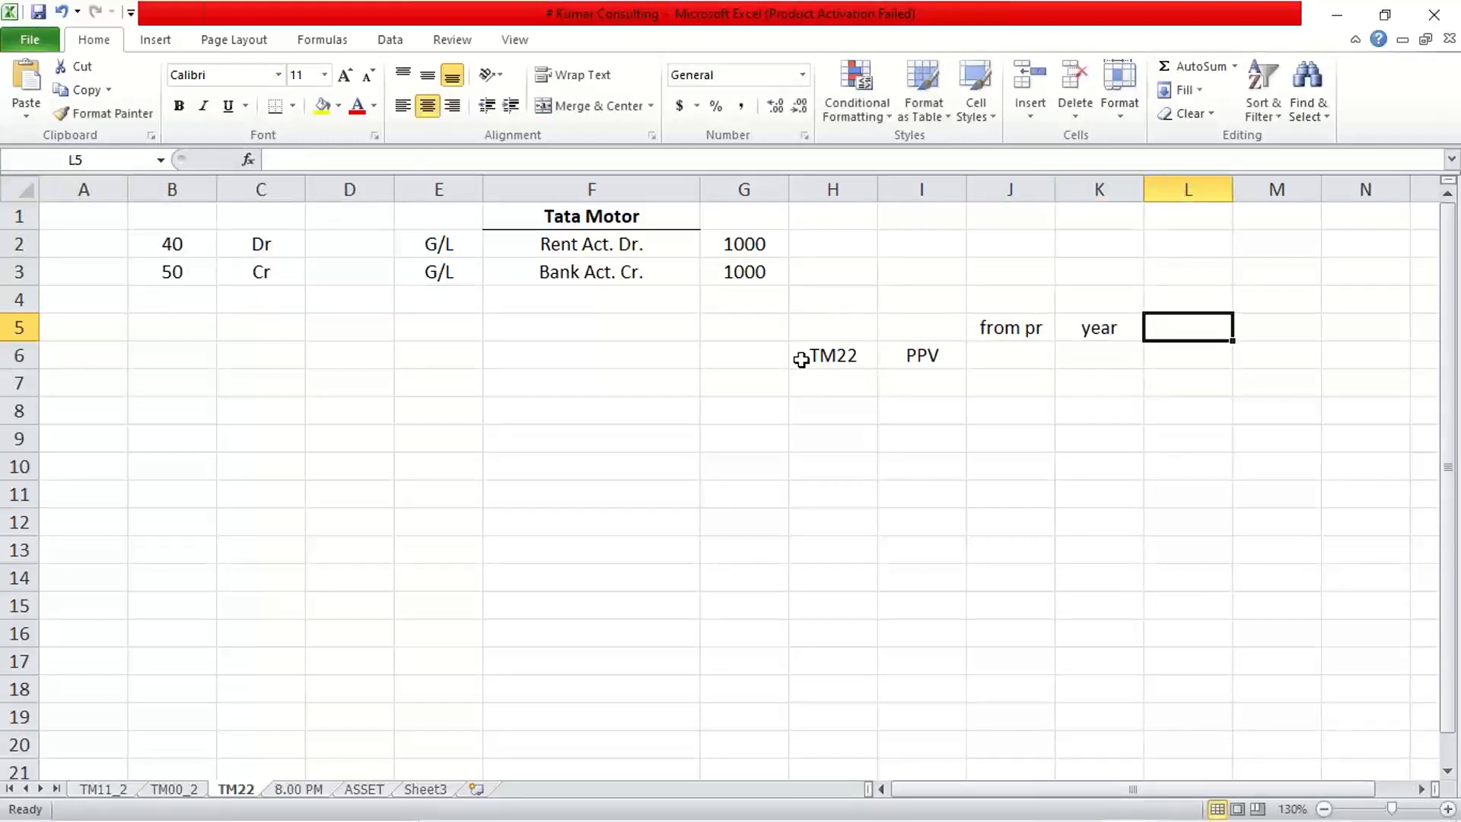
{"action": "type", "text": "to pr"}
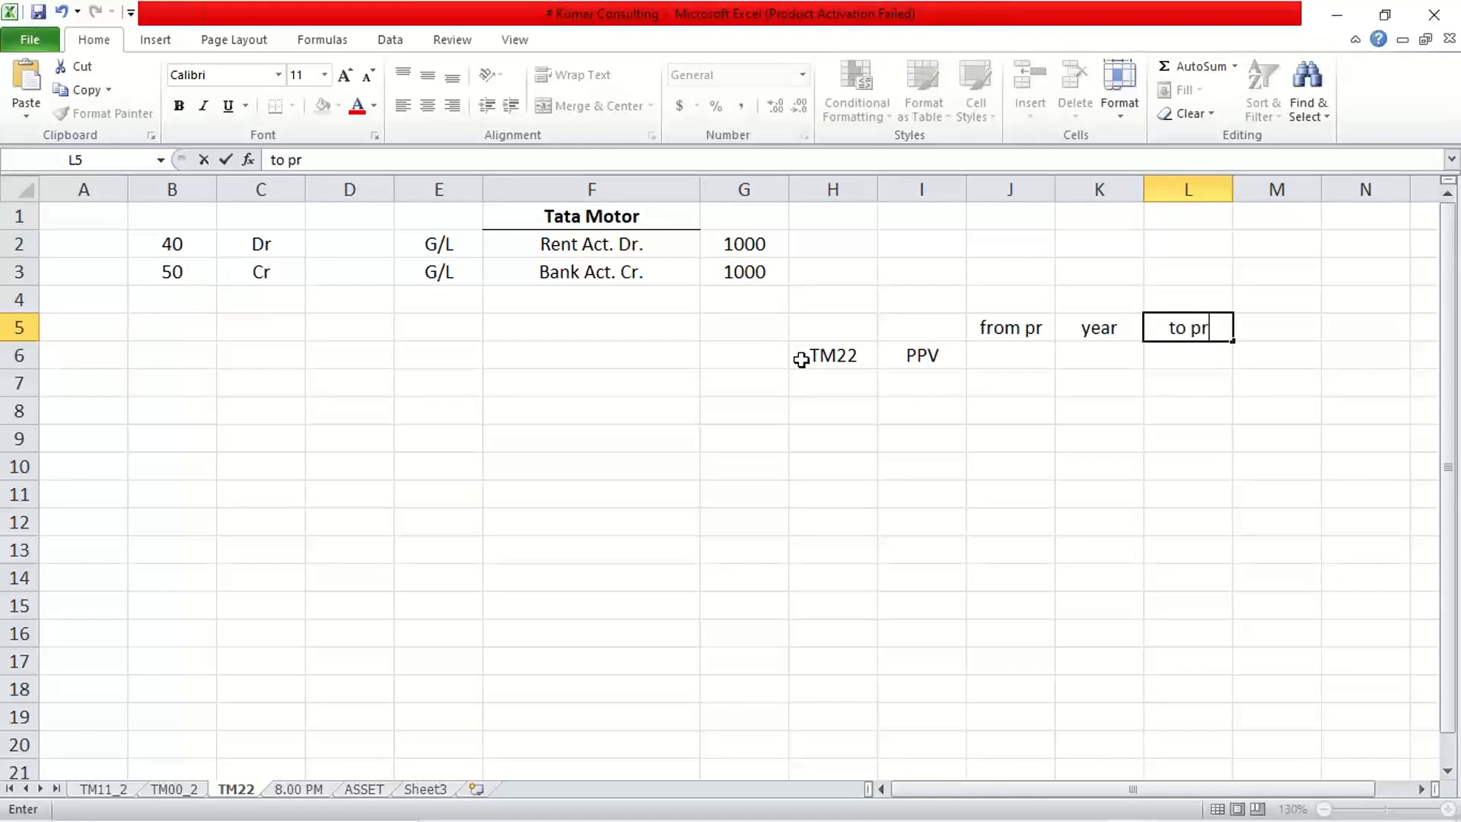
{"action": "key", "text": "Tab"}
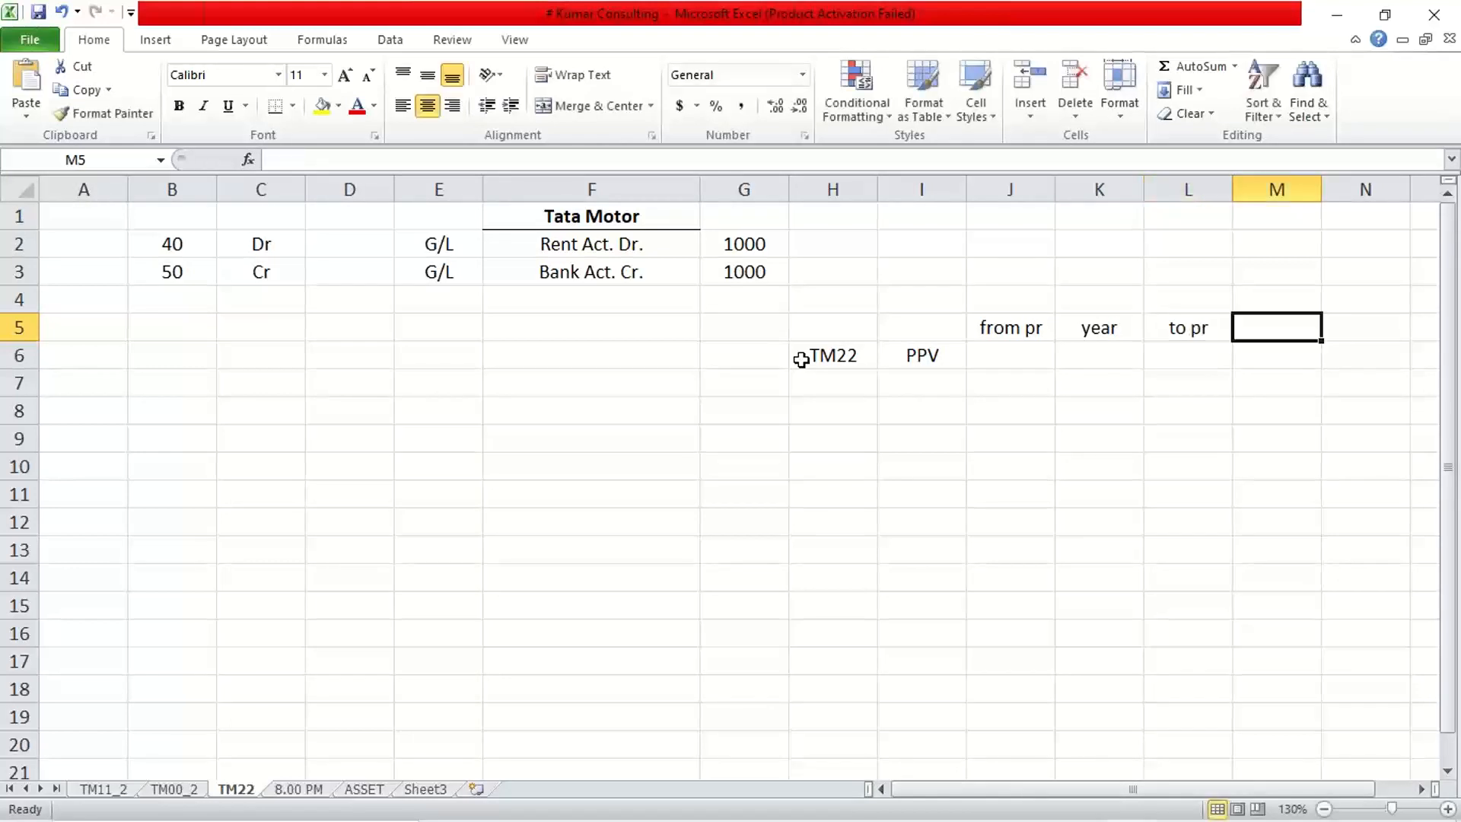
{"action": "type", "text": "yearr"}
{"action": "key", "text": "Return"}
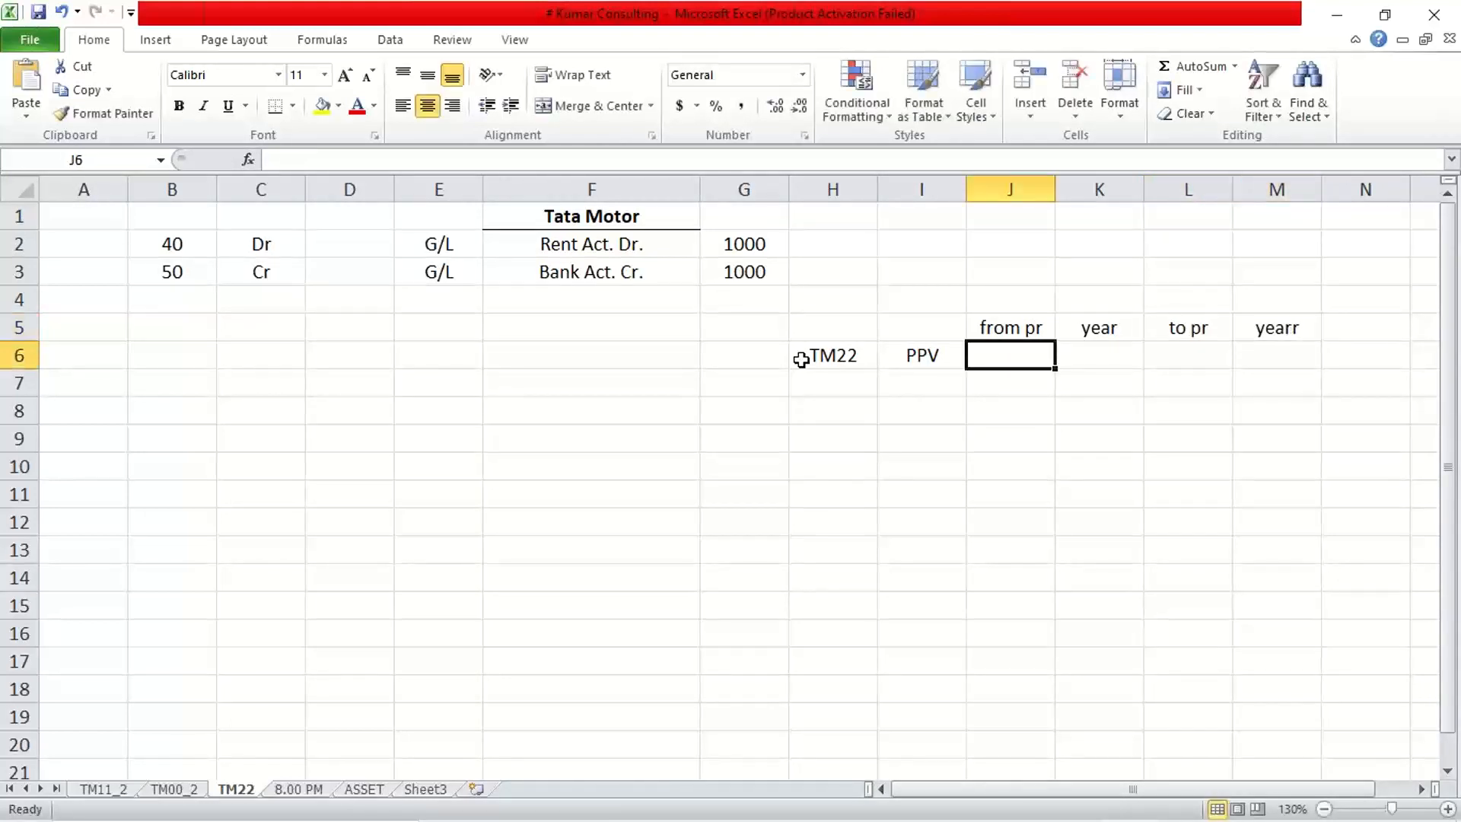
{"action": "left_click", "coordinate": [1302, 332]}
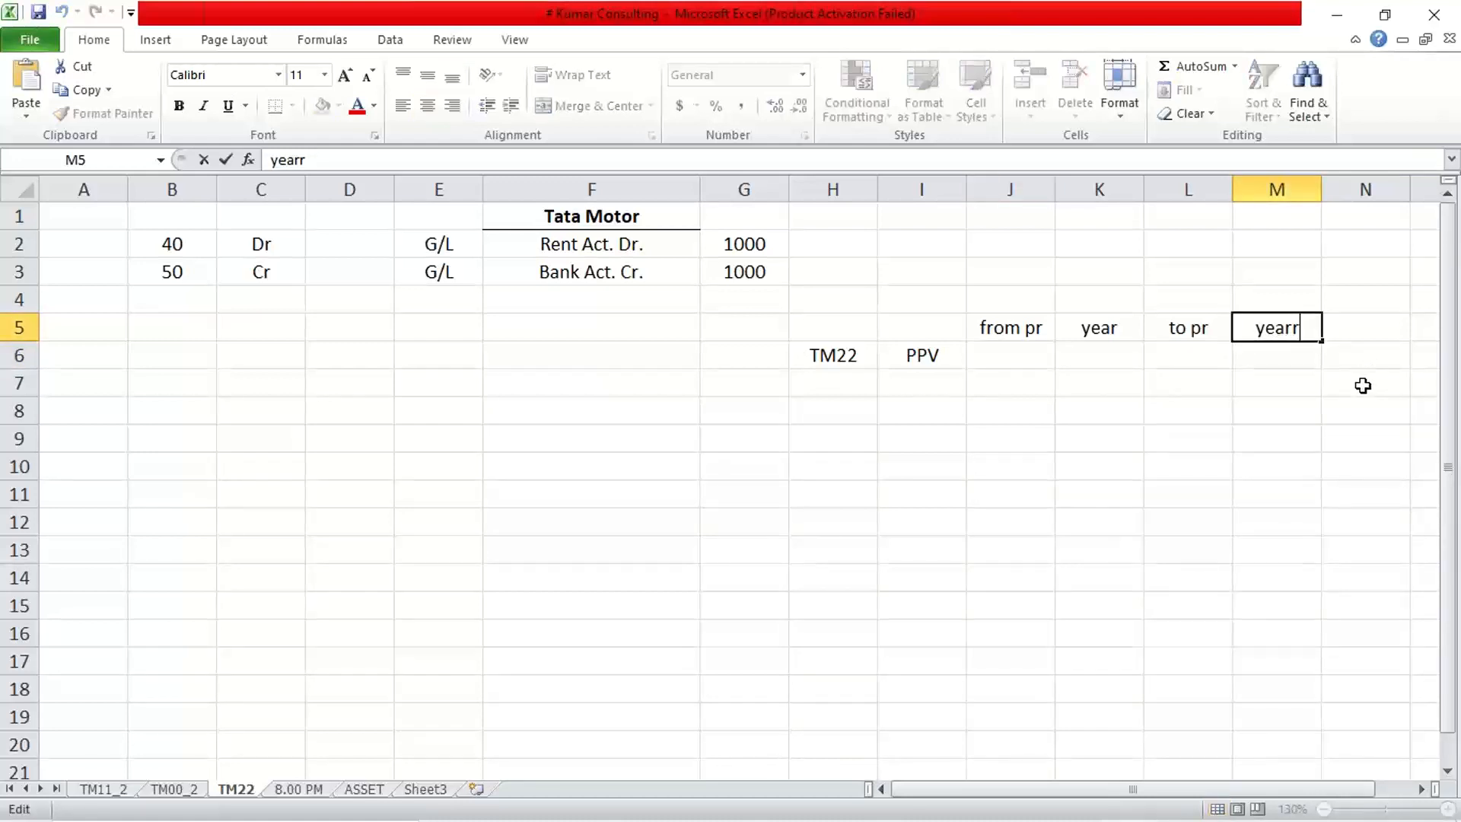
{"action": "key", "text": "BackSpace"}
{"action": "left_click", "coordinate": [1177, 499]}
Fill J6:M6 with '05, 2022, '05, 2022 as the period values.
{"action": "left_click", "coordinate": [1005, 350]}
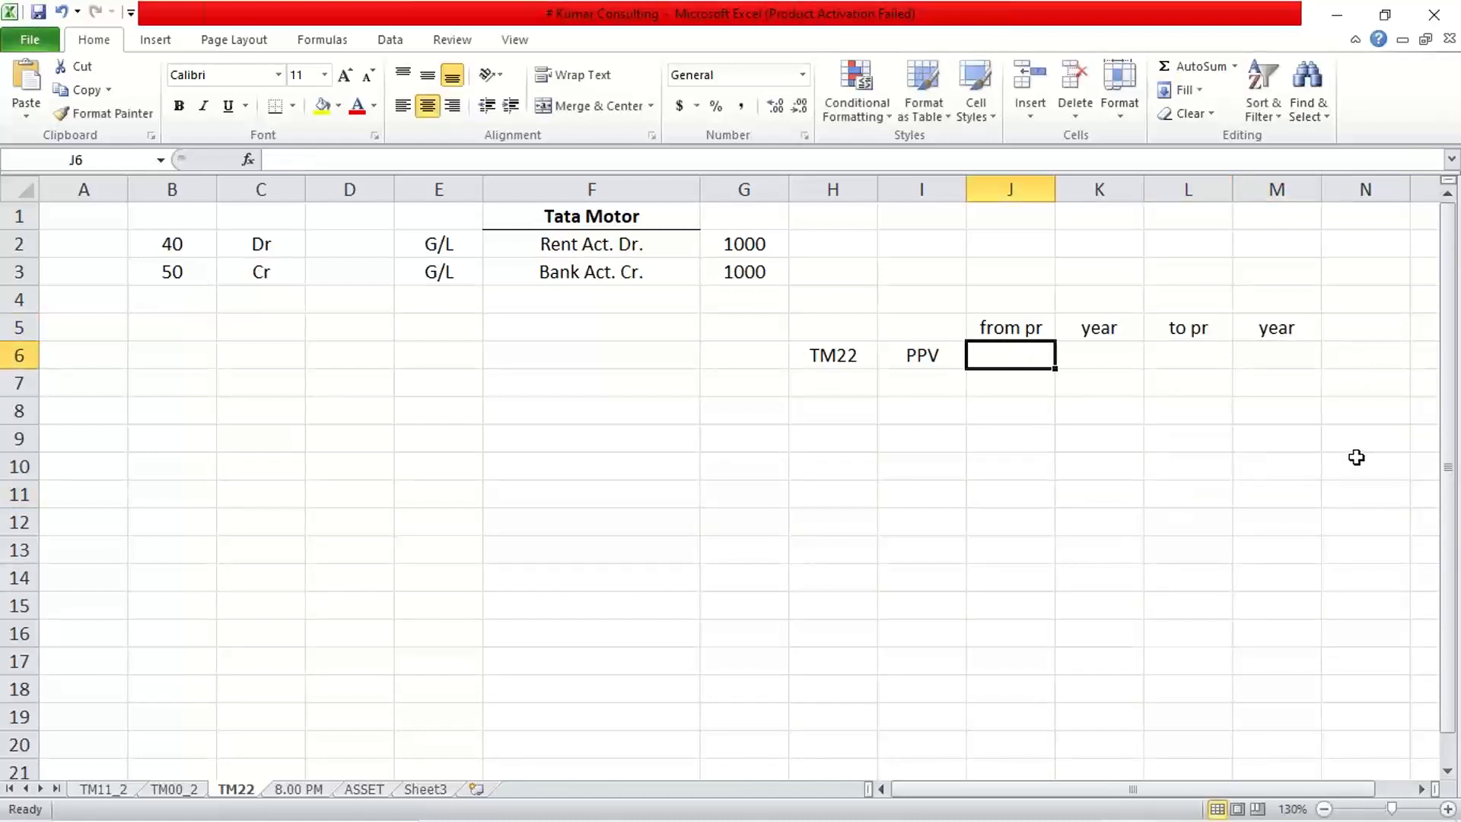
{"action": "type", "text": "'05"}
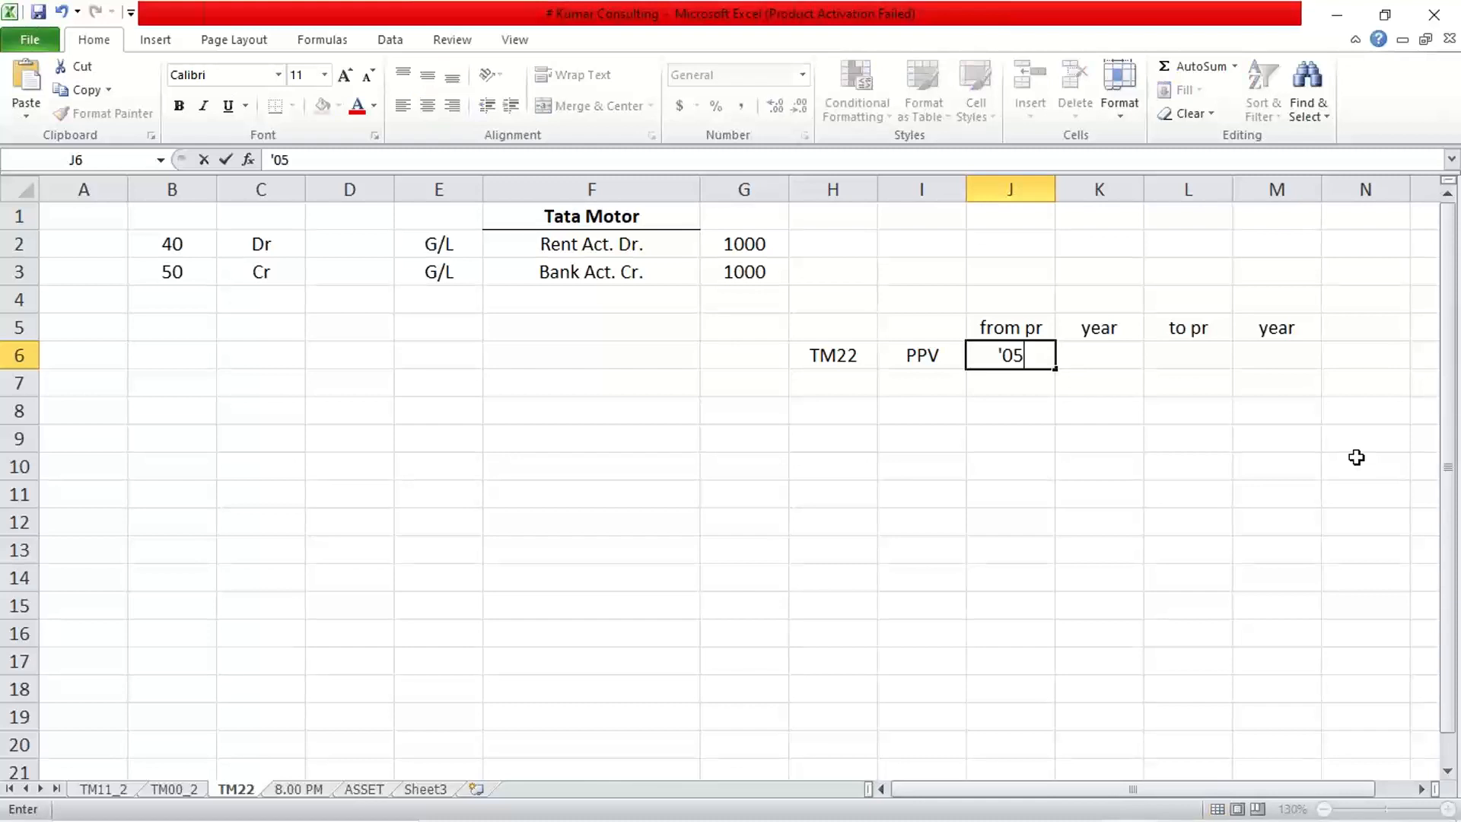
{"action": "key", "text": "Tab"}
{"action": "type", "text": "2022"}
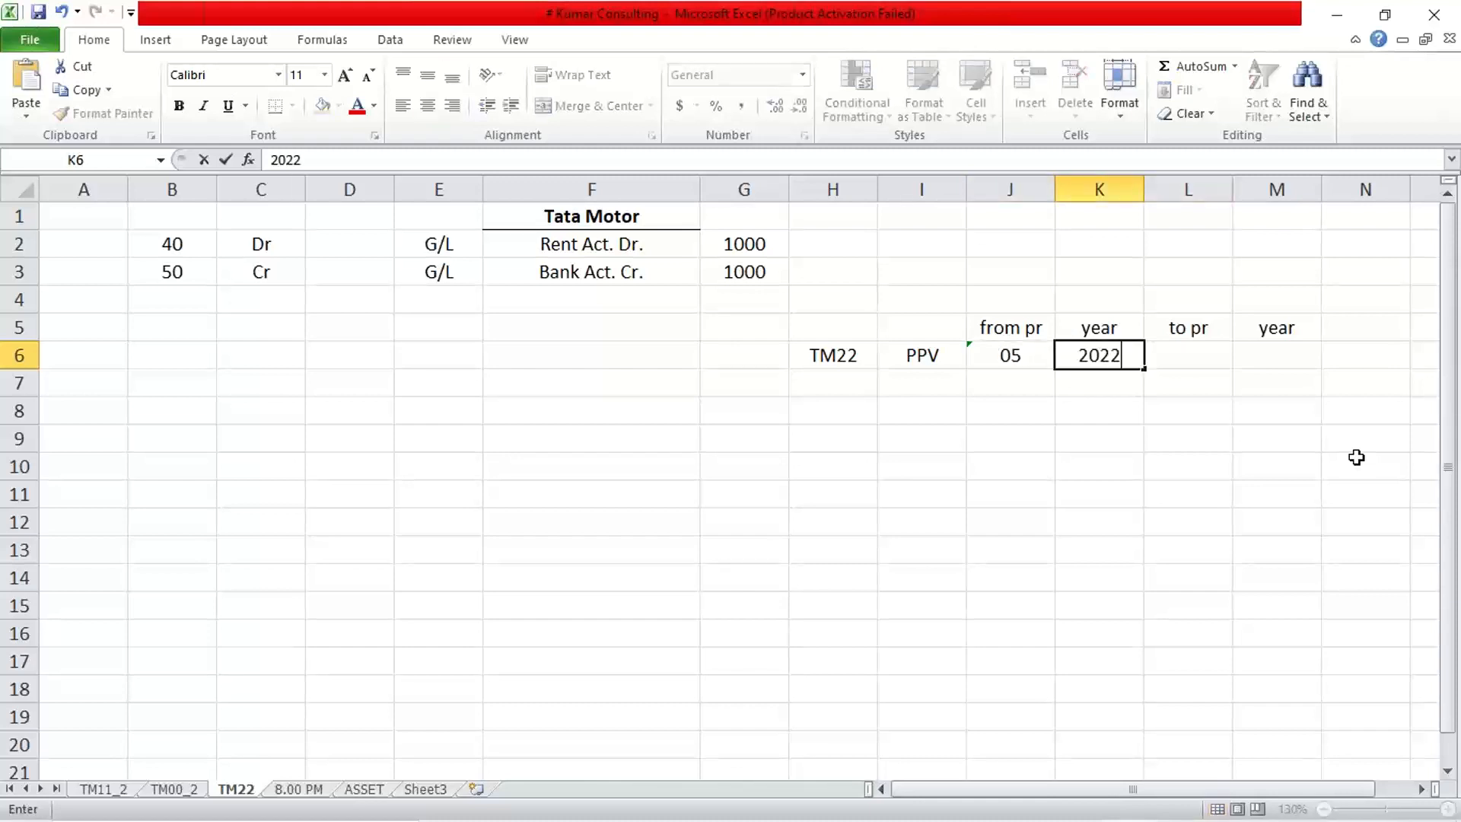
{"action": "key", "text": "Tab"}
{"action": "type", "text": "'05"}
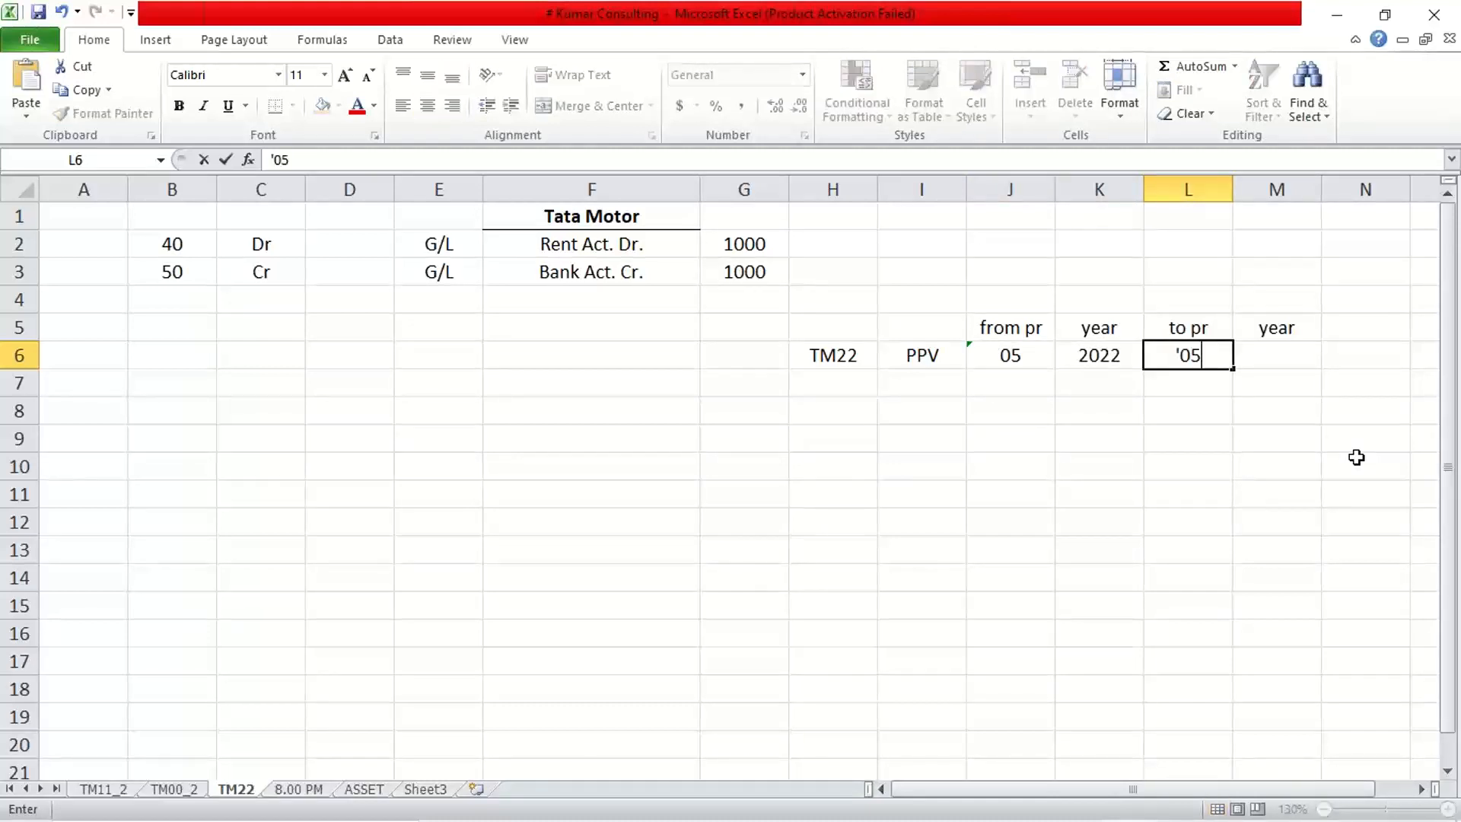
{"action": "key", "text": "Tab"}
{"action": "type", "text": "2022"}
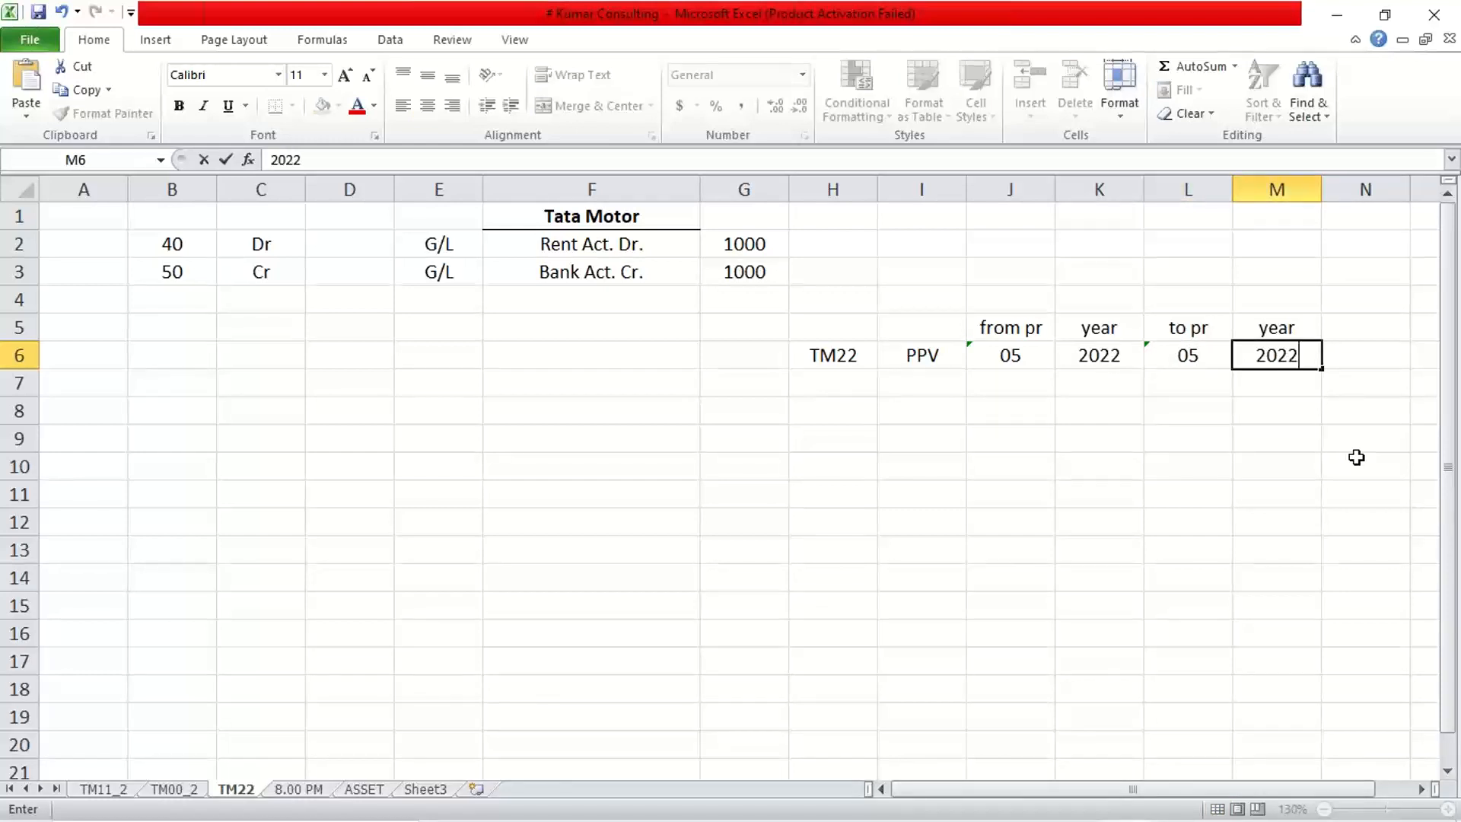
{"action": "key", "text": "Return"}
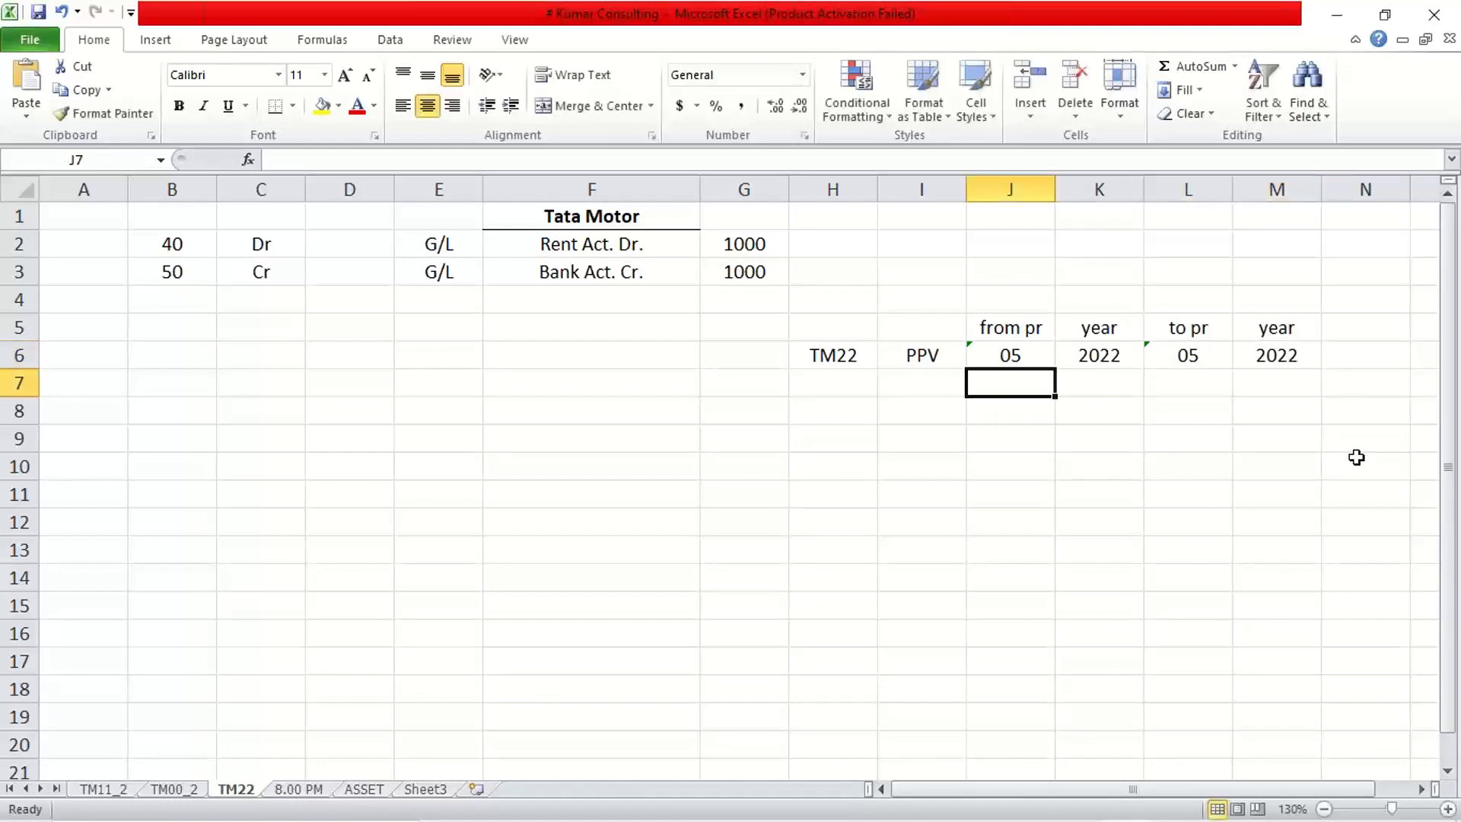
{"action": "left_click", "coordinate": [1014, 356]}
{"action": "left_click", "coordinate": [1164, 356]}
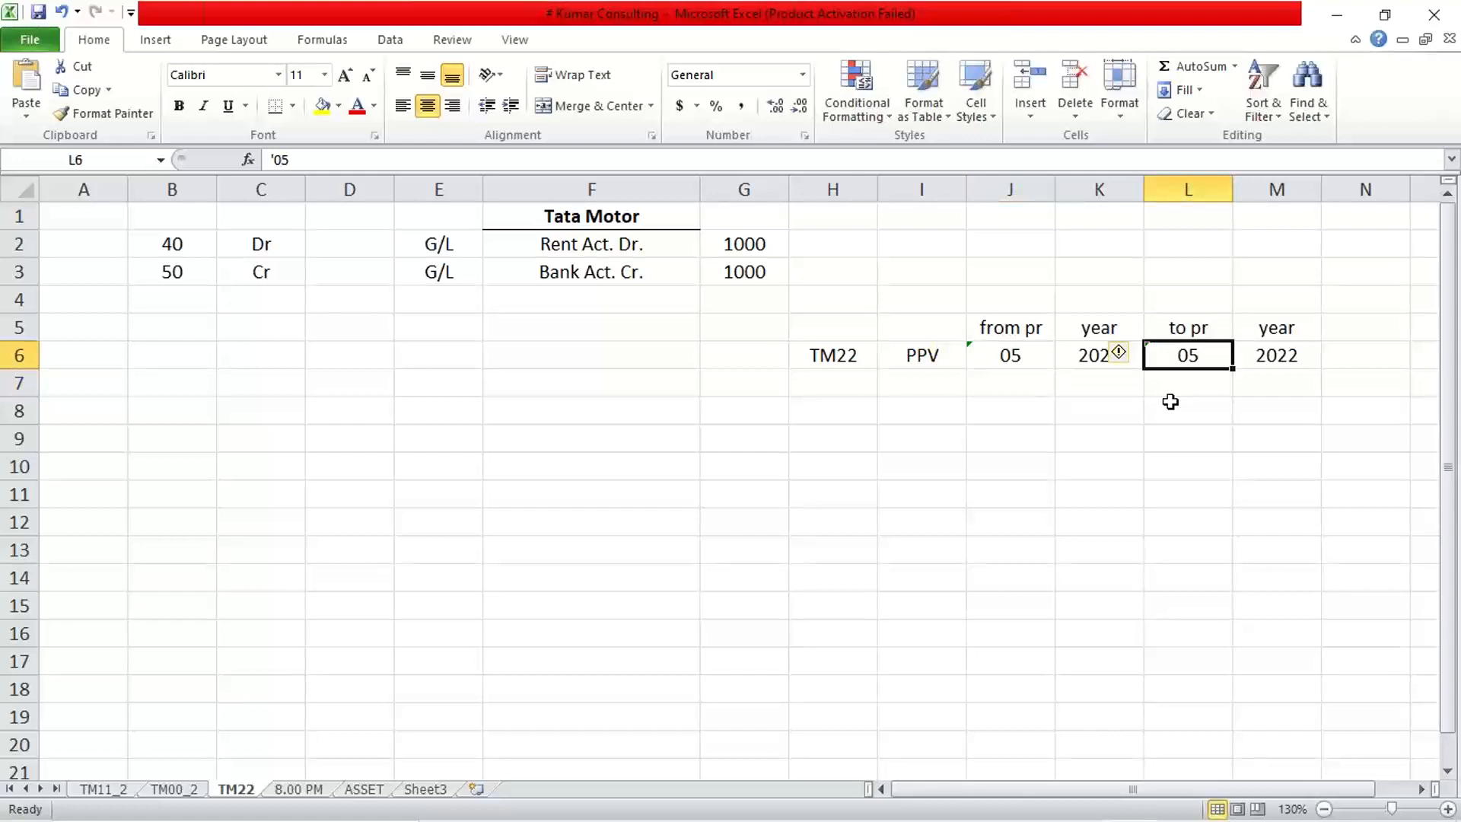
Change the from period in J6 to '04, keeping the leading zero as text.
{"action": "left_click", "coordinate": [1027, 376]}
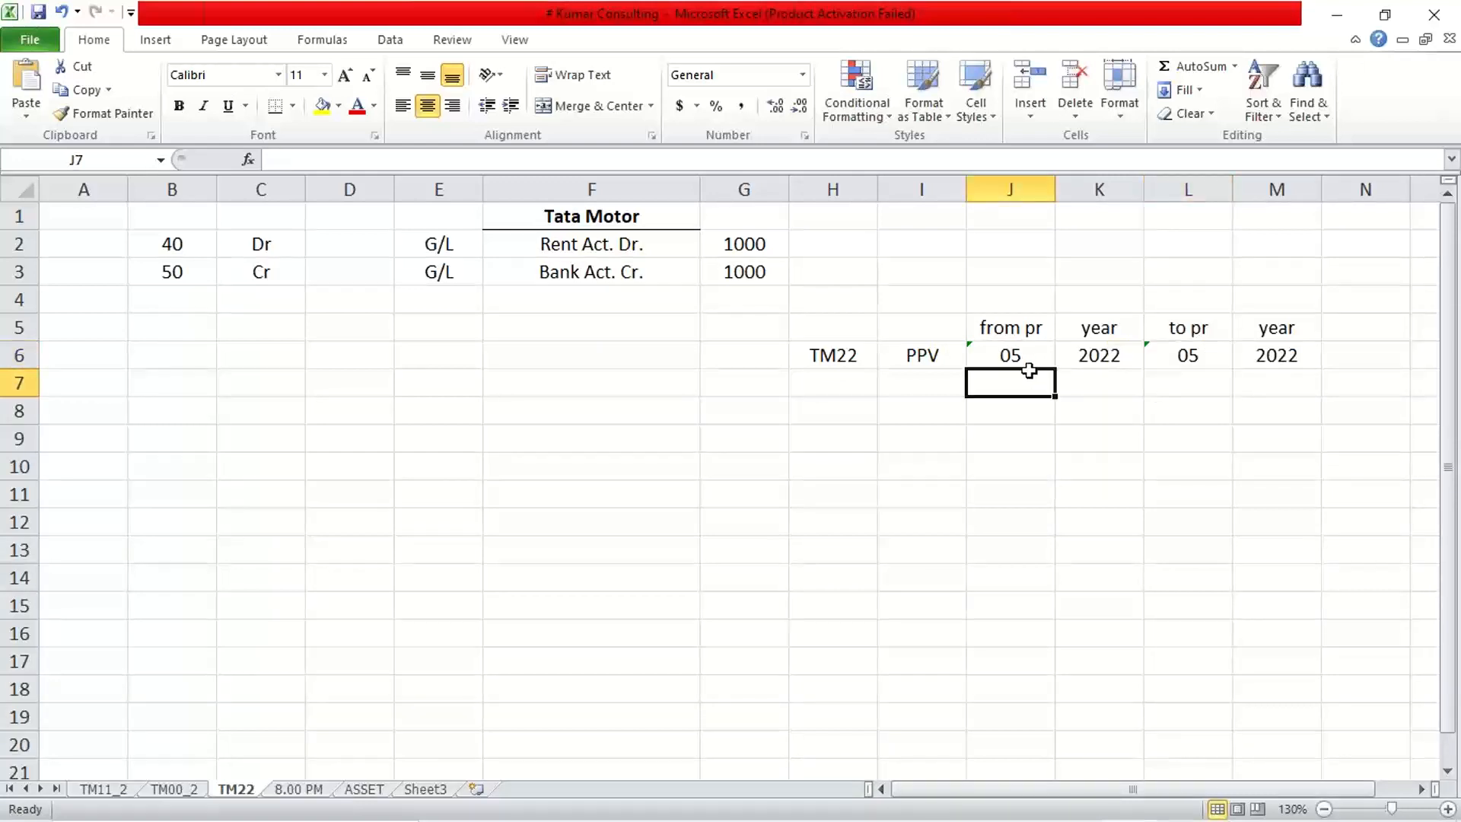
{"action": "left_click", "coordinate": [1030, 354]}
{"action": "type", "text": "04"}
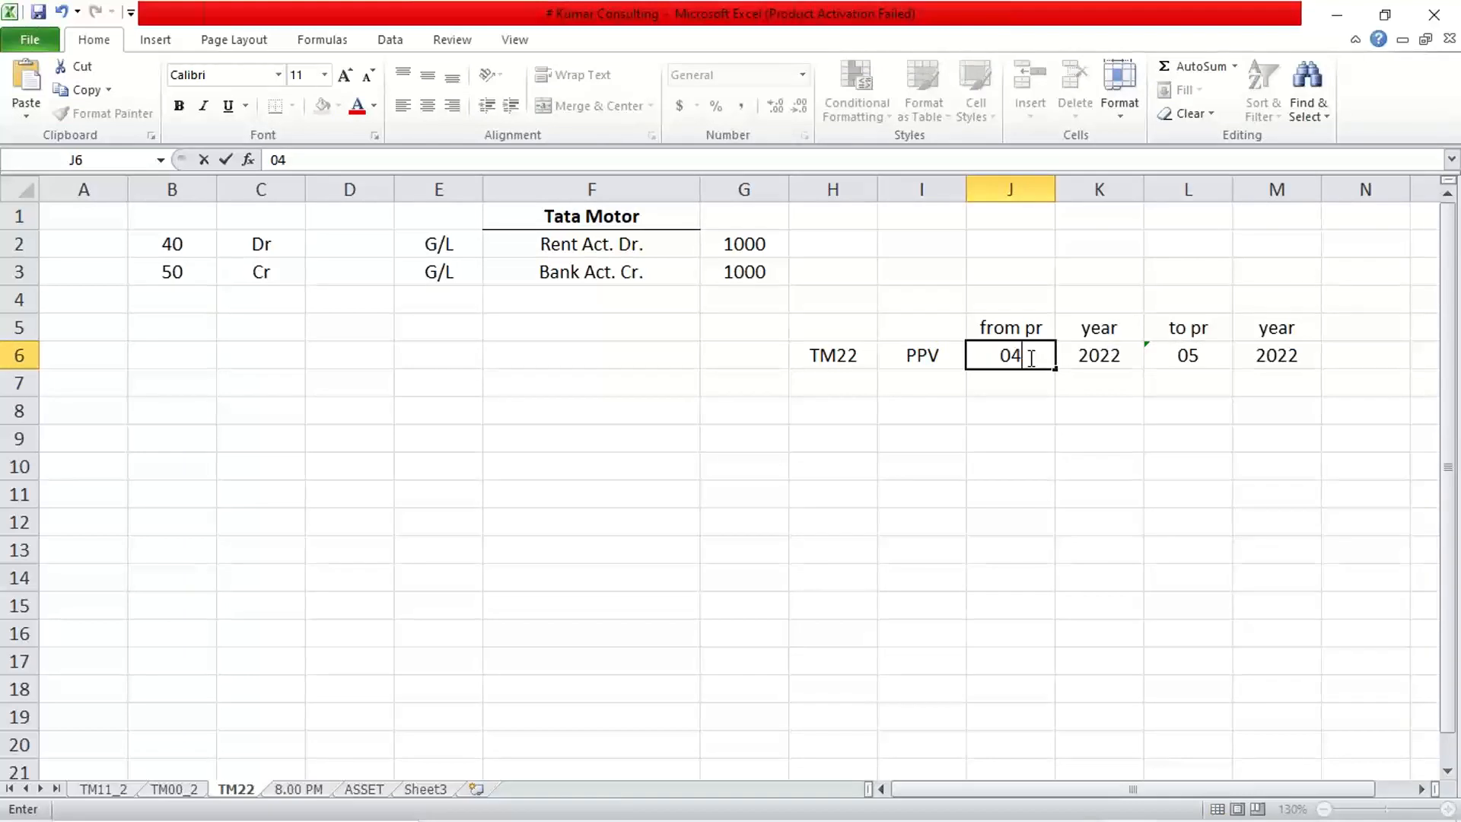
{"action": "key", "text": "Return"}
{"action": "left_click", "coordinate": [1028, 355]}
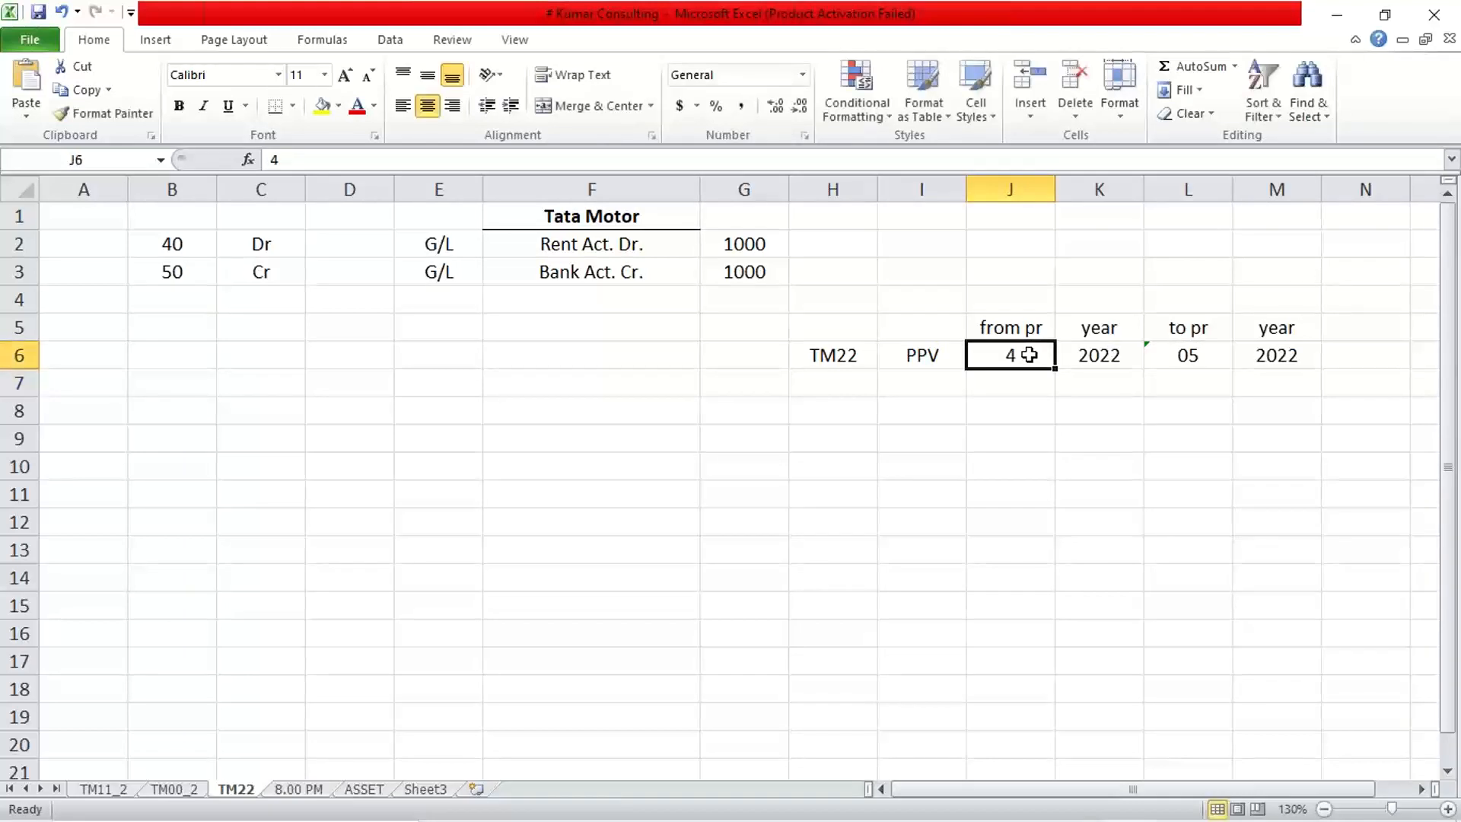
{"action": "type", "text": "'04"}
{"action": "key", "text": "Return"}
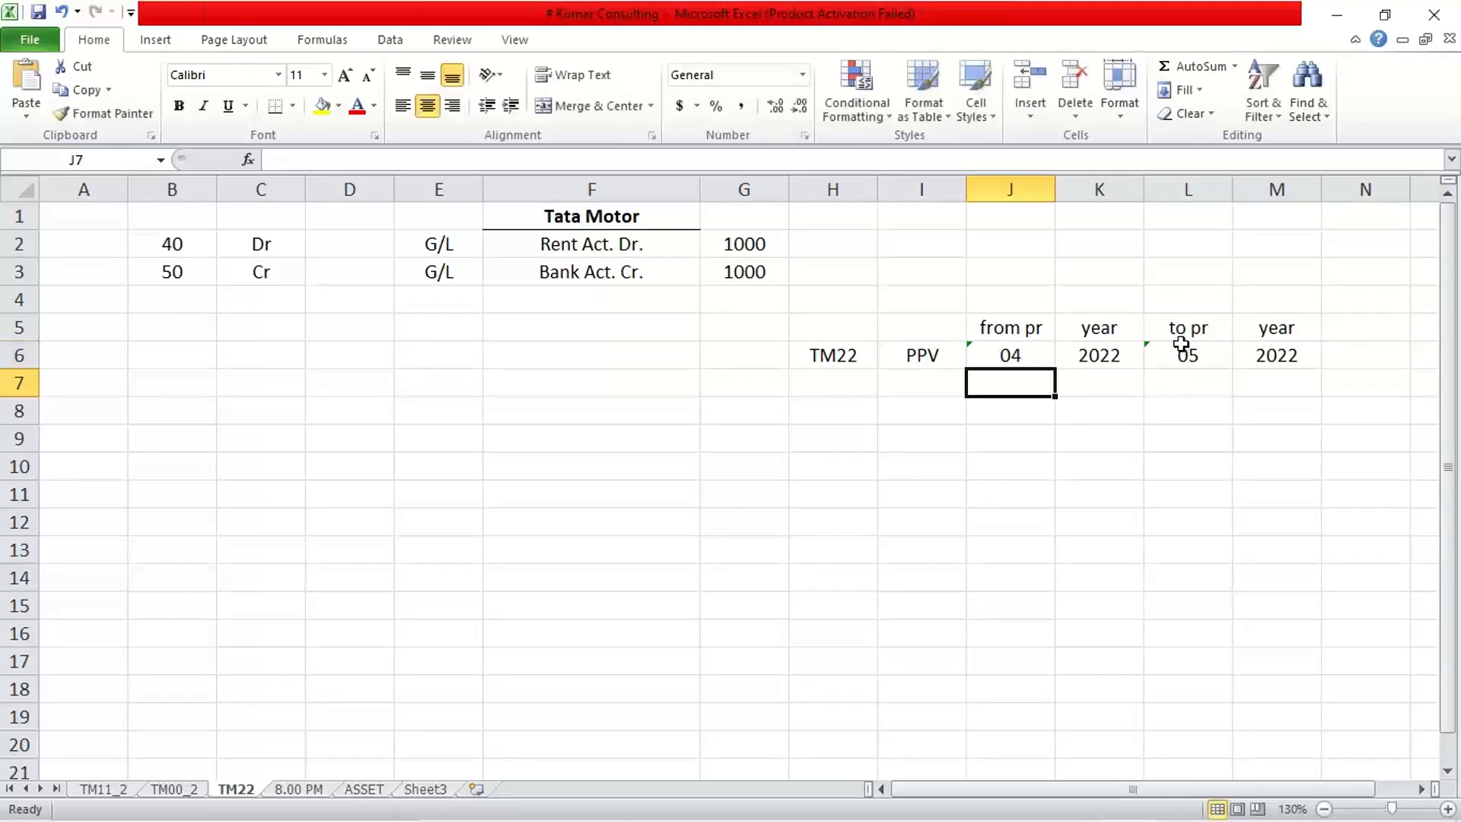
{"action": "left_click", "coordinate": [1181, 346]}
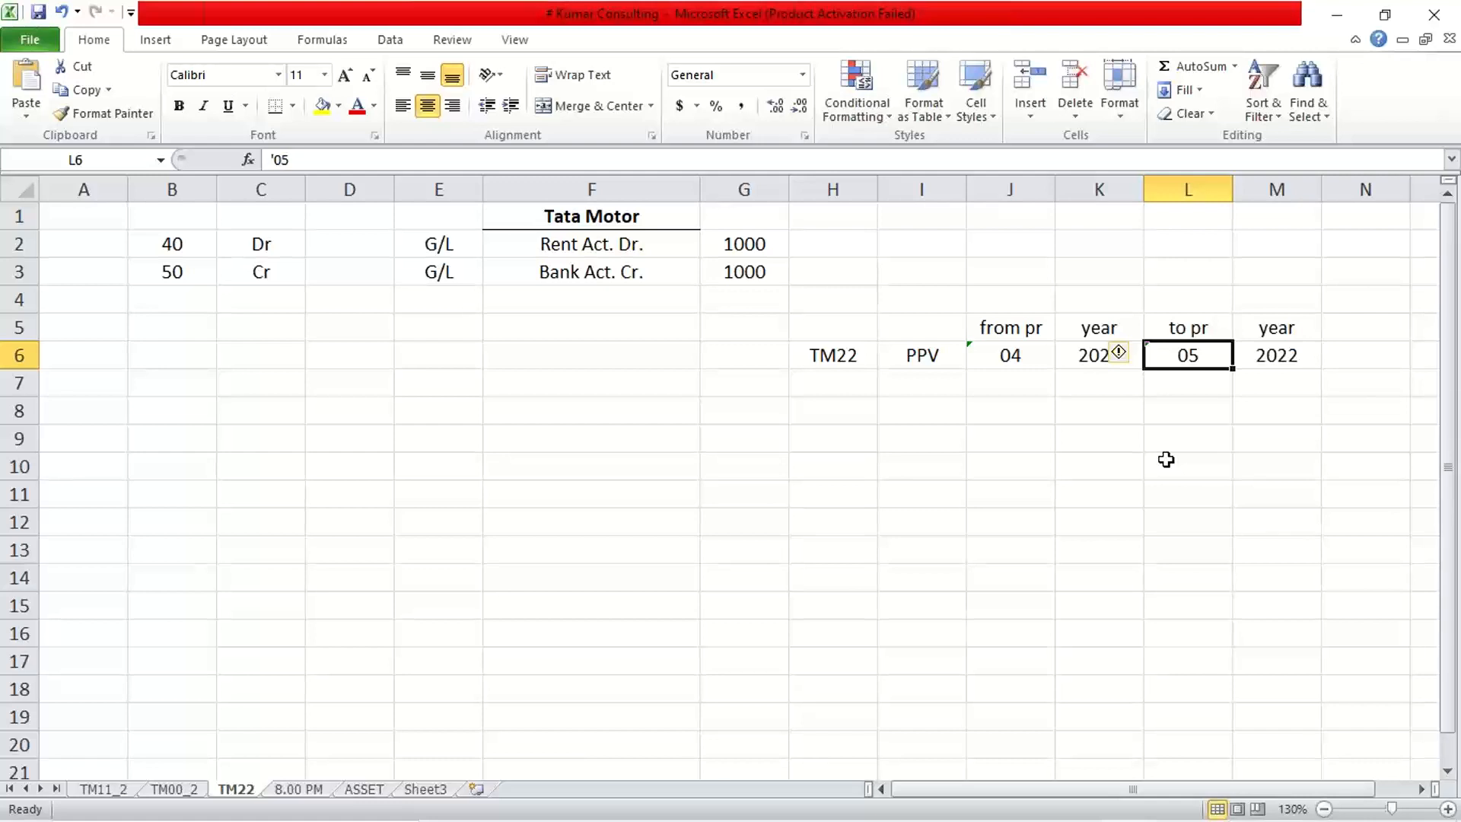
{"action": "left_click", "coordinate": [1024, 353]}
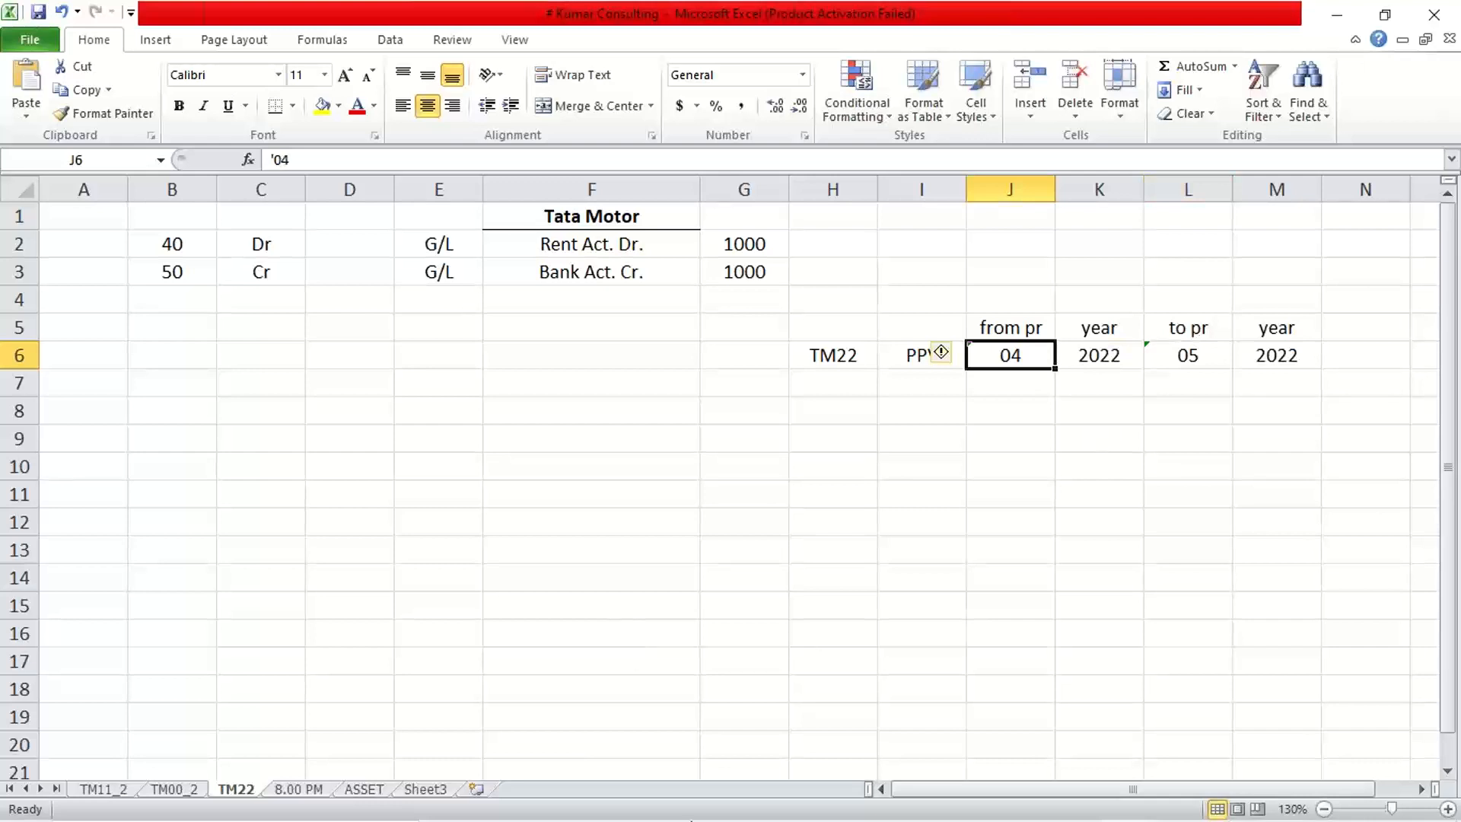
{"action": "mouse_move", "coordinate": [869, 810]}
{"action": "left_click", "coordinate": [957, 525]}
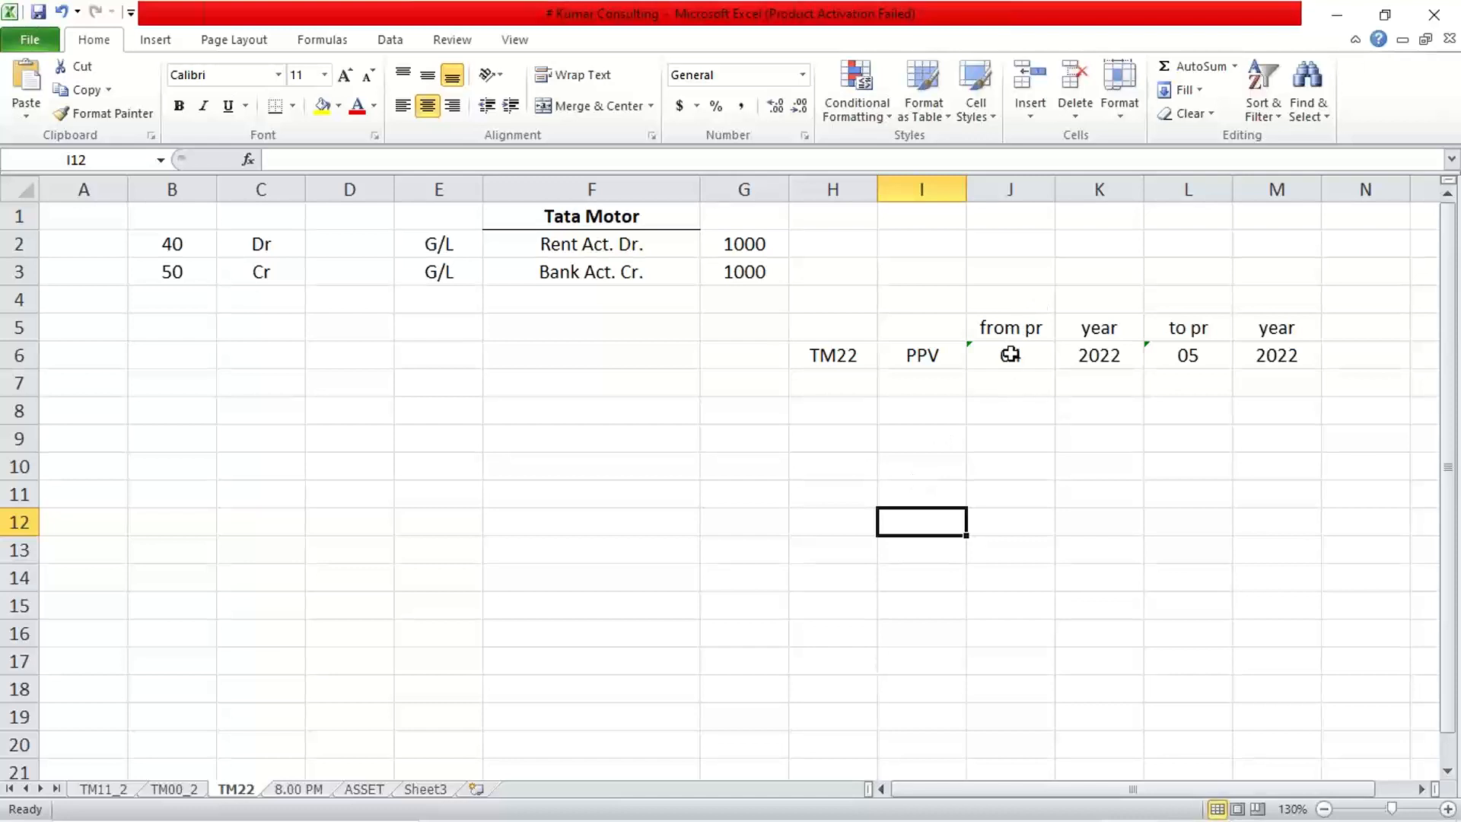
{"action": "left_click", "coordinate": [1042, 357]}
{"action": "left_click", "coordinate": [1215, 355]}
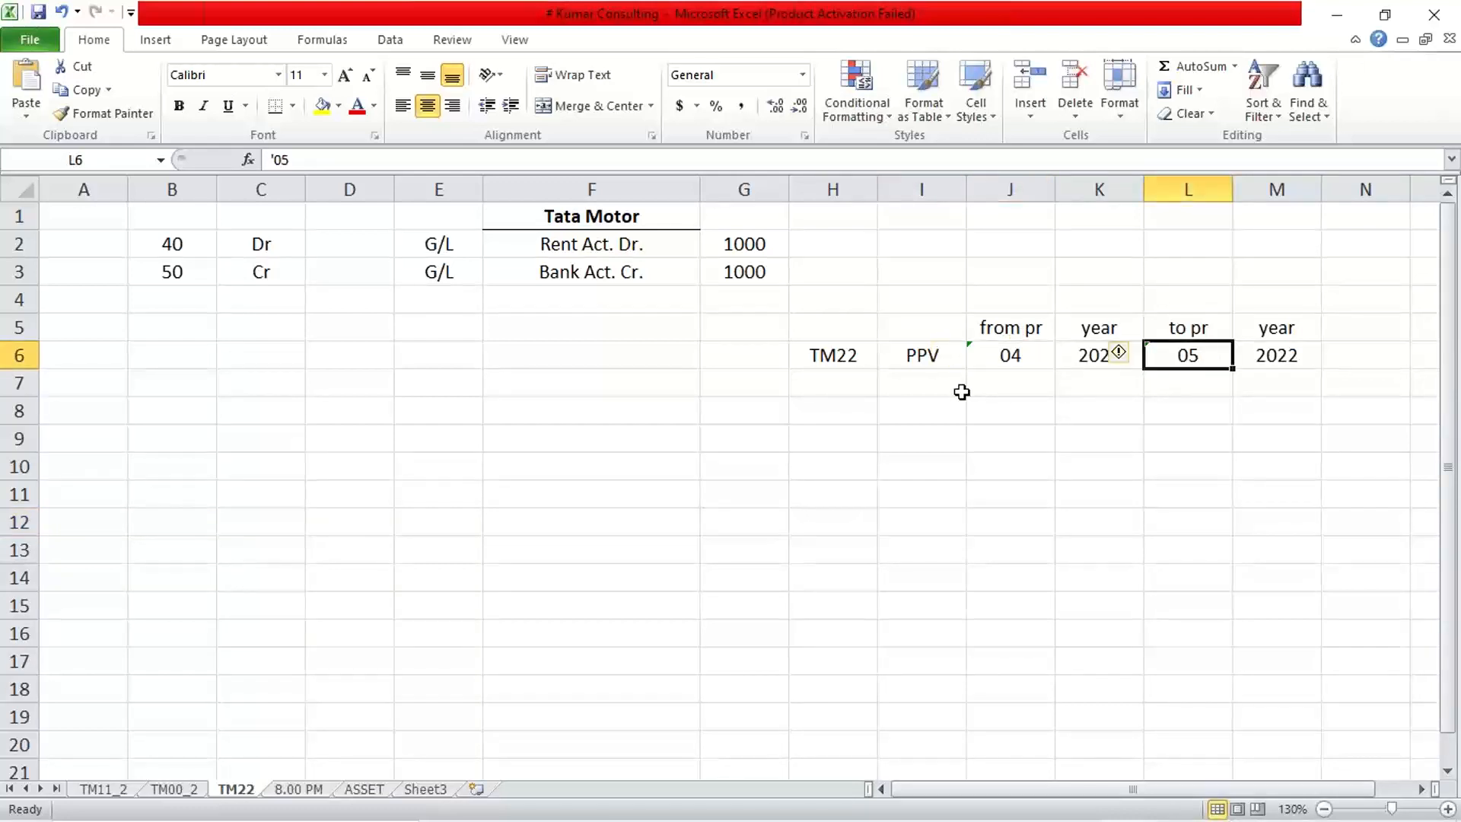
{"action": "left_click", "coordinate": [906, 366]}
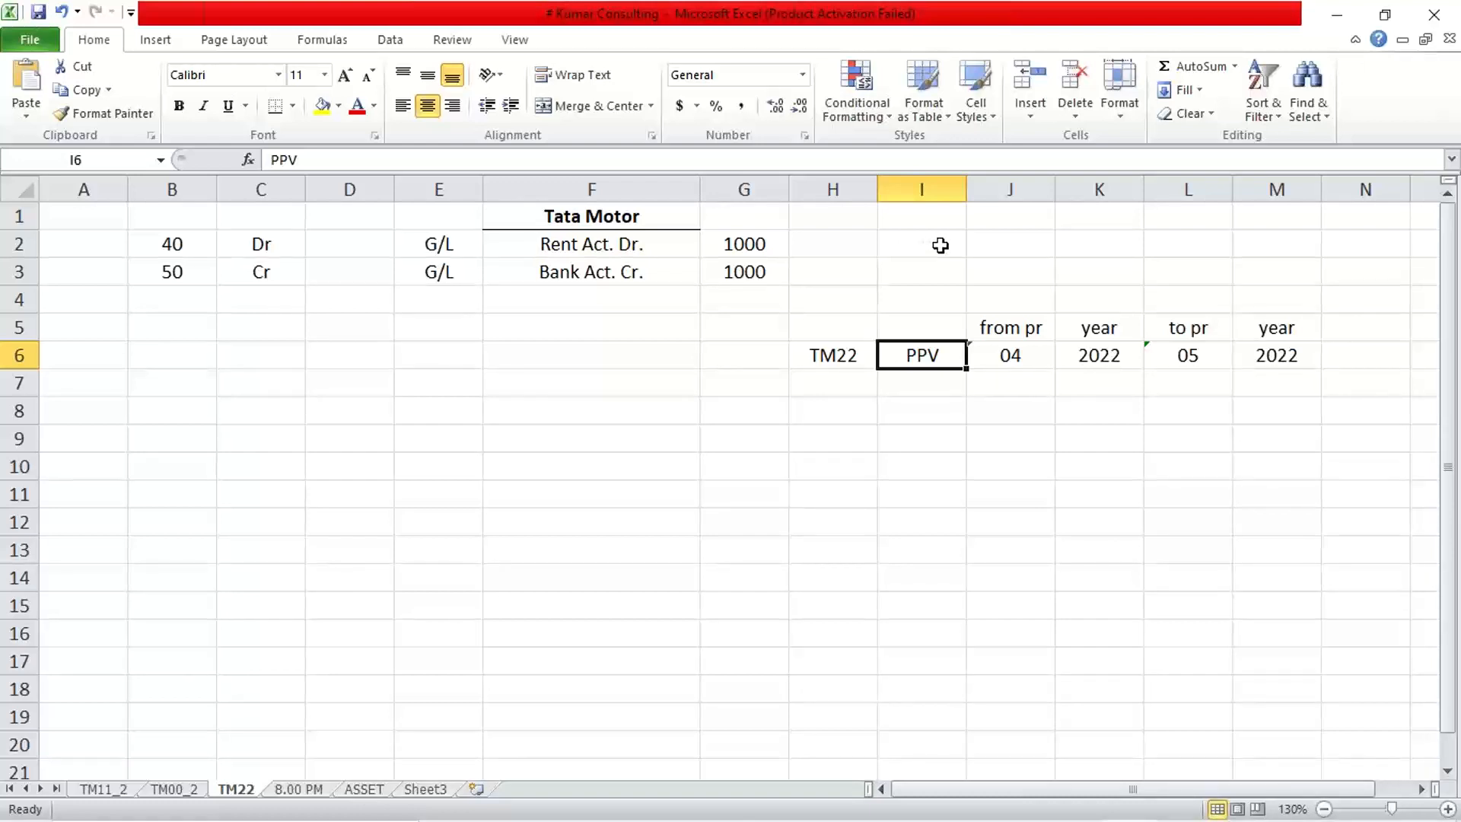
Merge and centre I1:K1 with the title 'Creation of PPv'.
{"action": "left_click_drag", "start_coordinate": [919, 219], "coordinate": [1133, 222]}
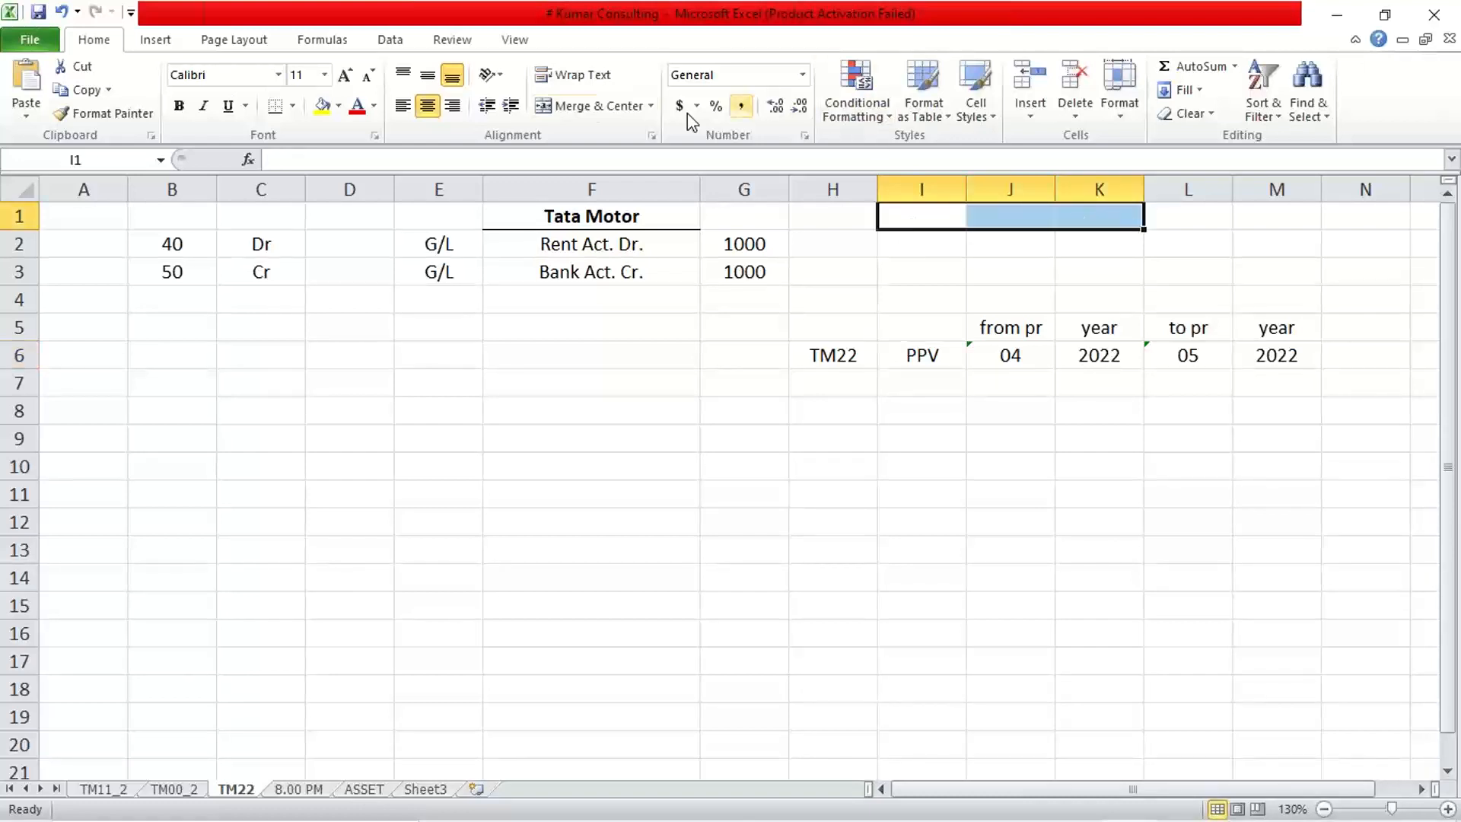
{"action": "left_click", "coordinate": [578, 106]}
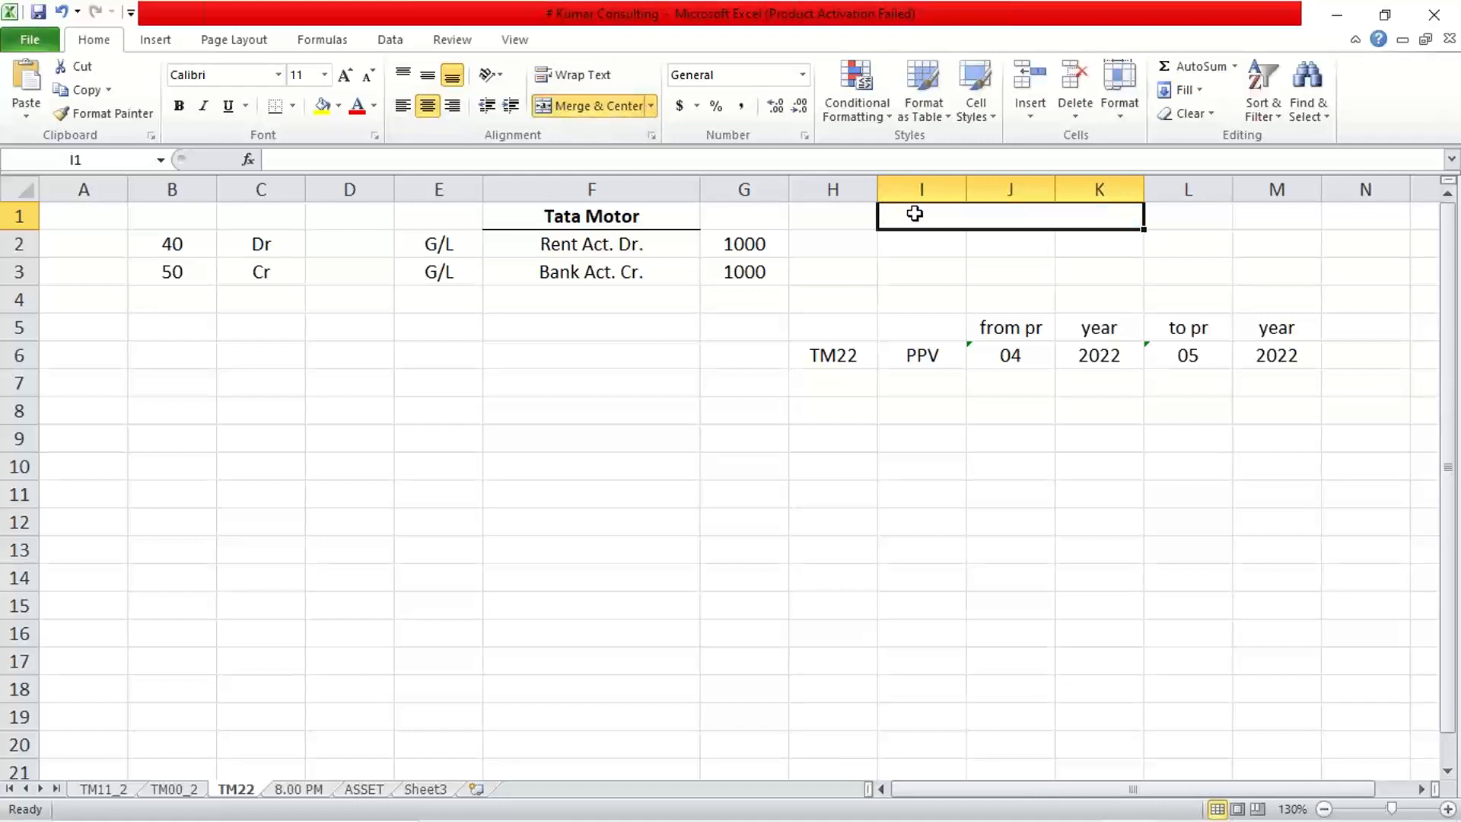
{"action": "type", "text": "Crea"}
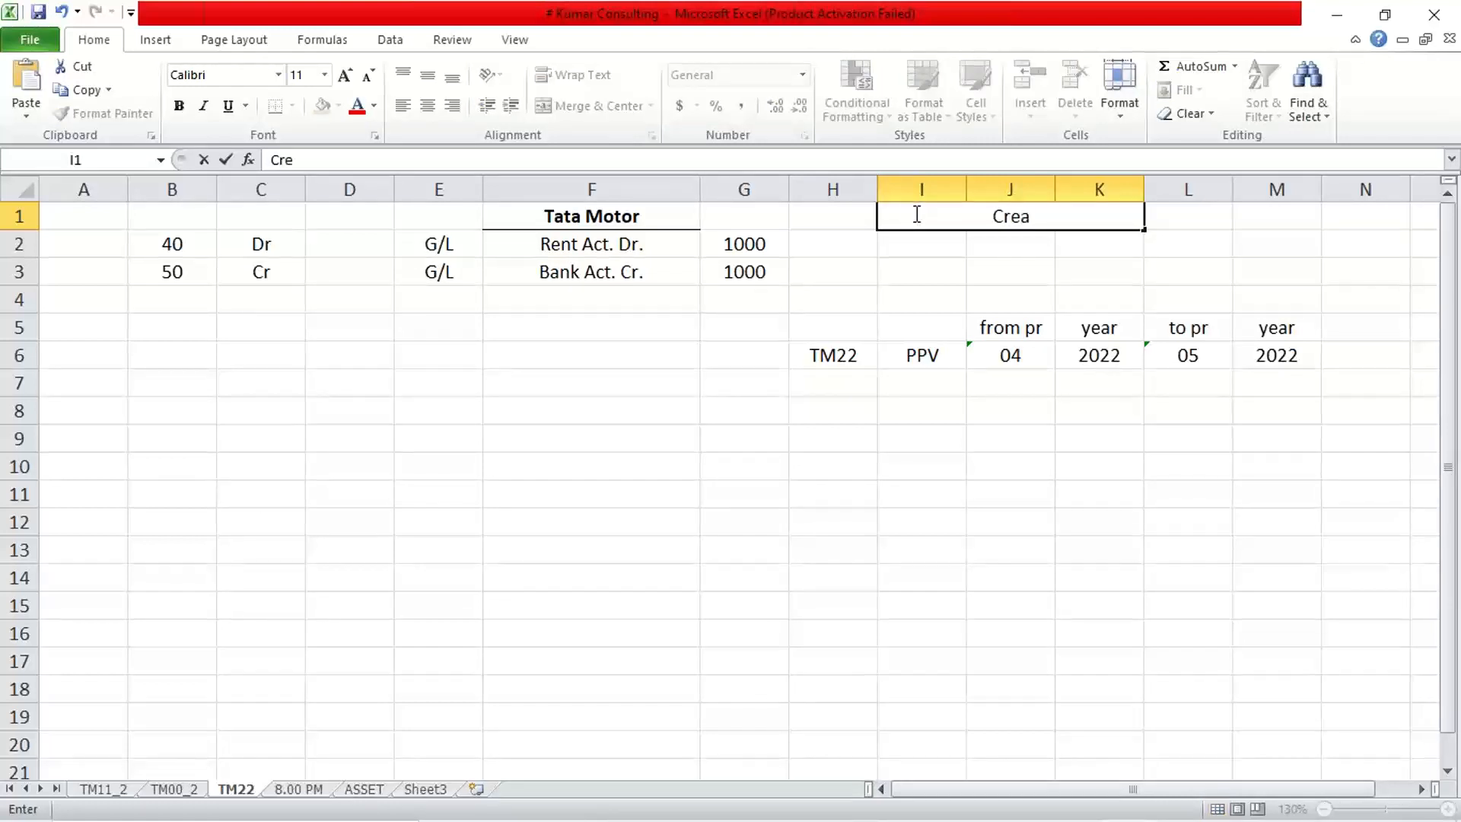
{"action": "type", "text": "tion of"}
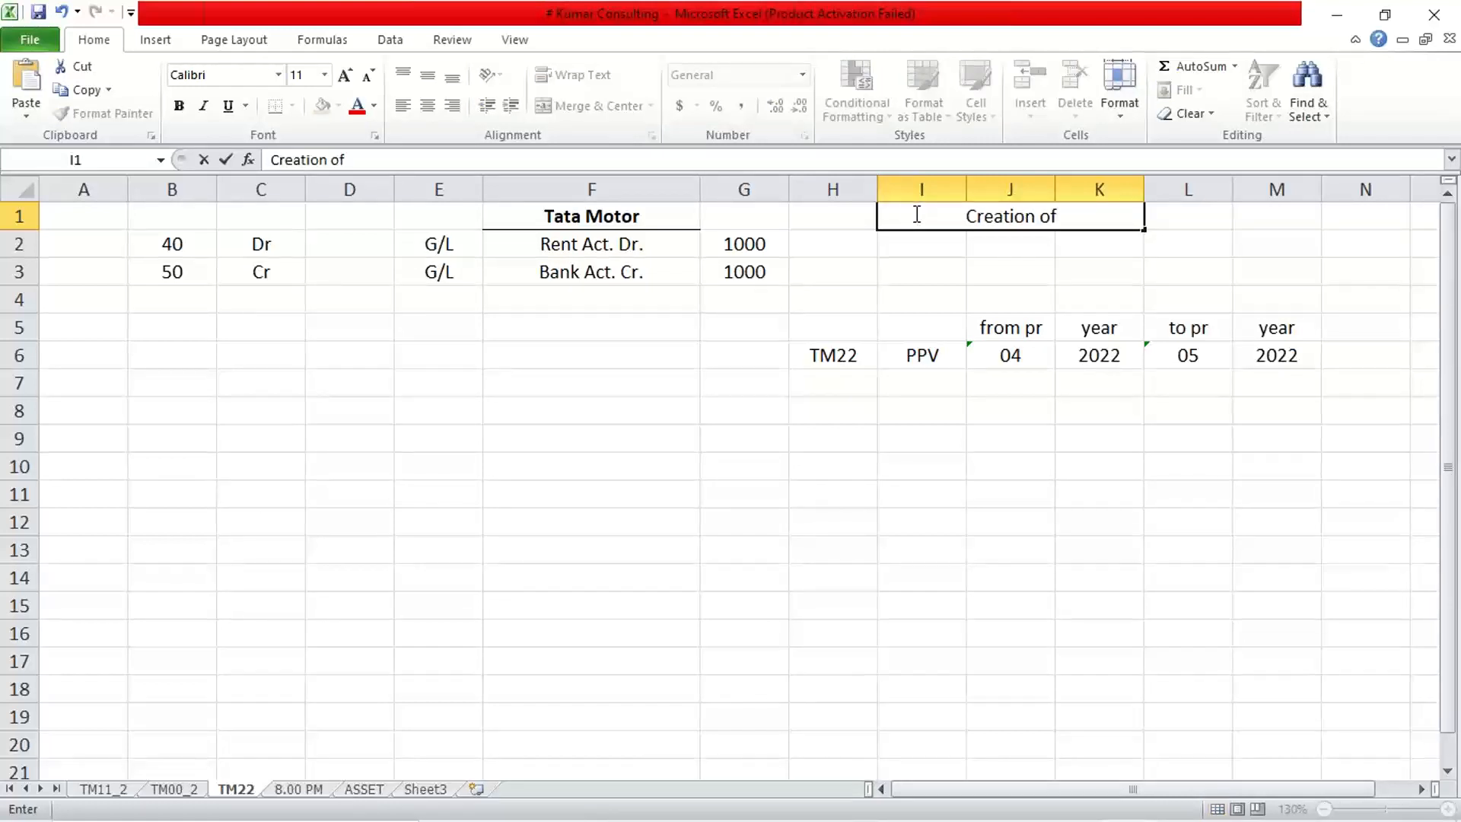
{"action": "type", "text": " PPv"}
{"action": "key", "text": "Return"}
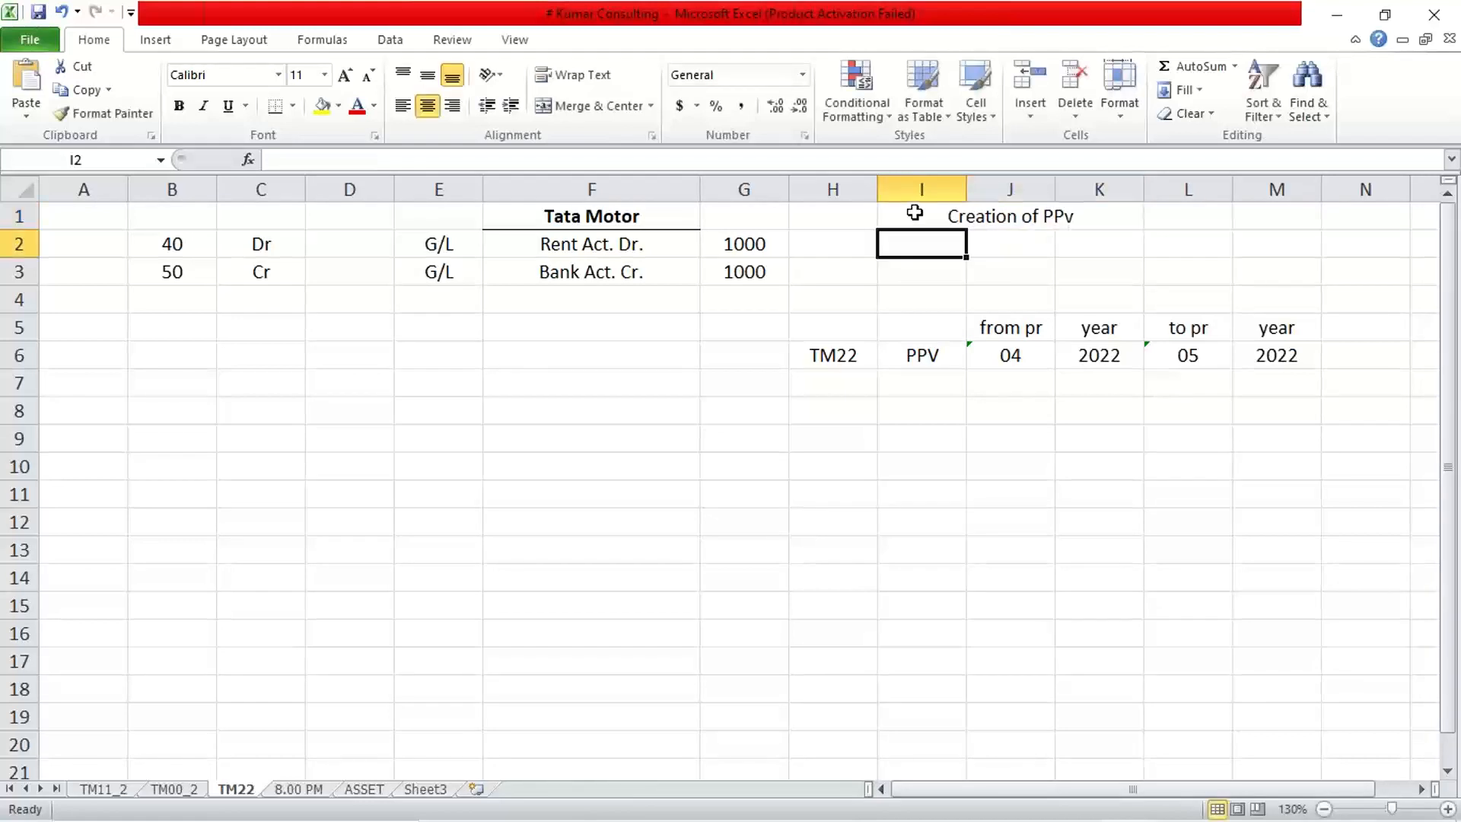
Merge and centre I2:K2 with the label 'Assignment with CC'.
{"action": "left_click_drag", "start_coordinate": [919, 240], "coordinate": [1077, 241]}
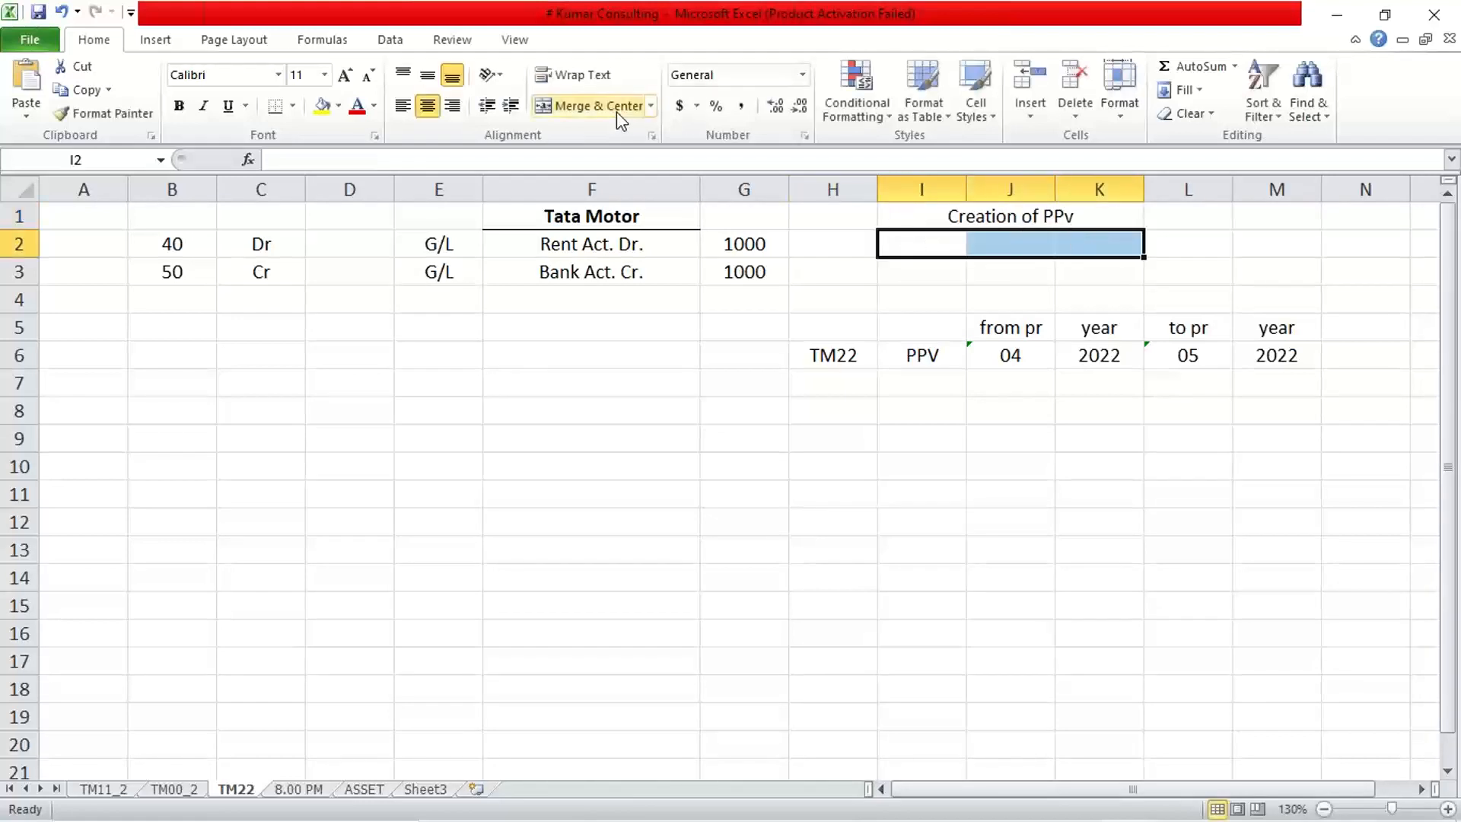
{"action": "left_click", "coordinate": [601, 105]}
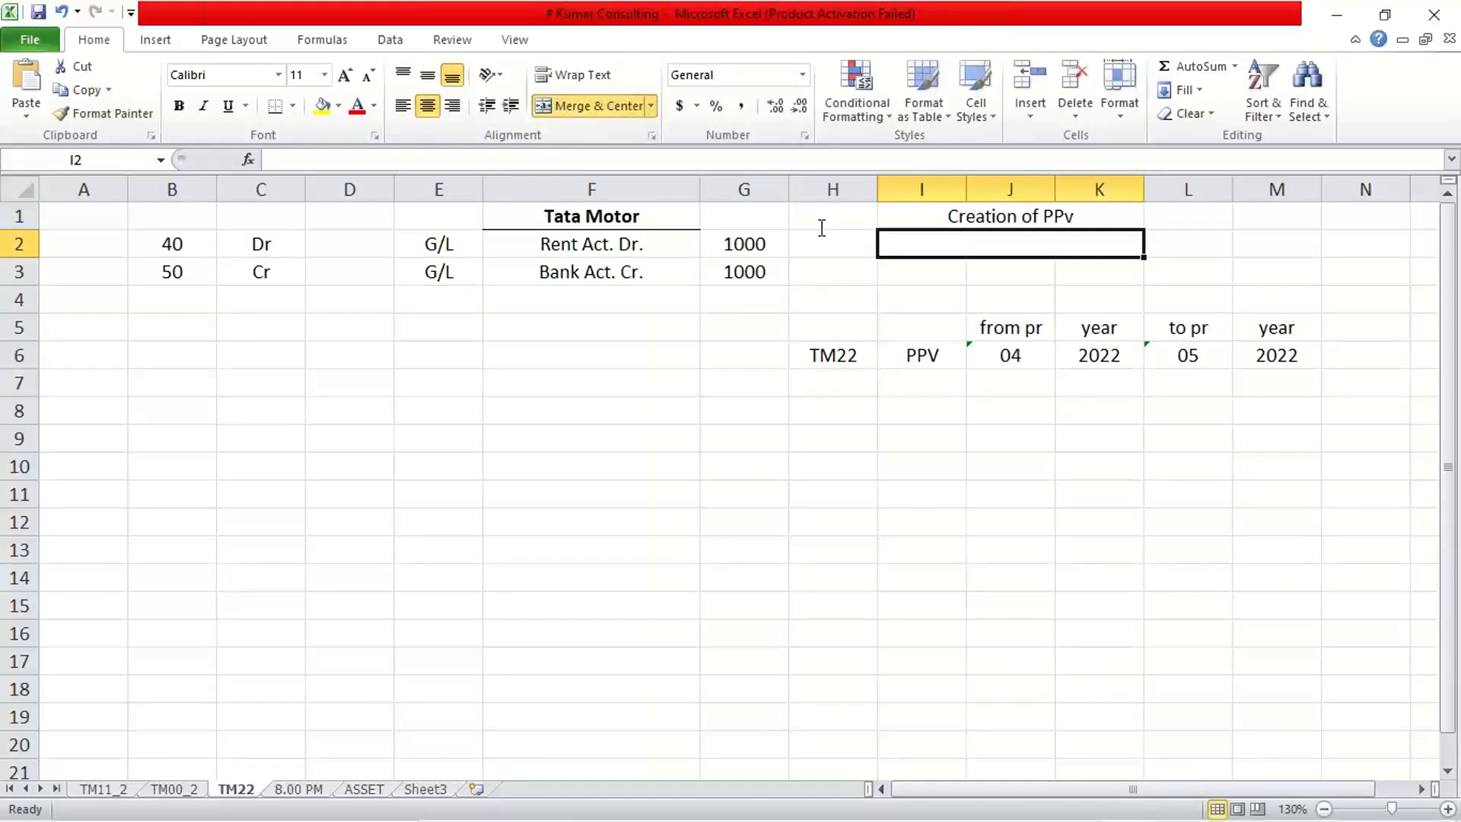
{"action": "type", "text": "Assign"}
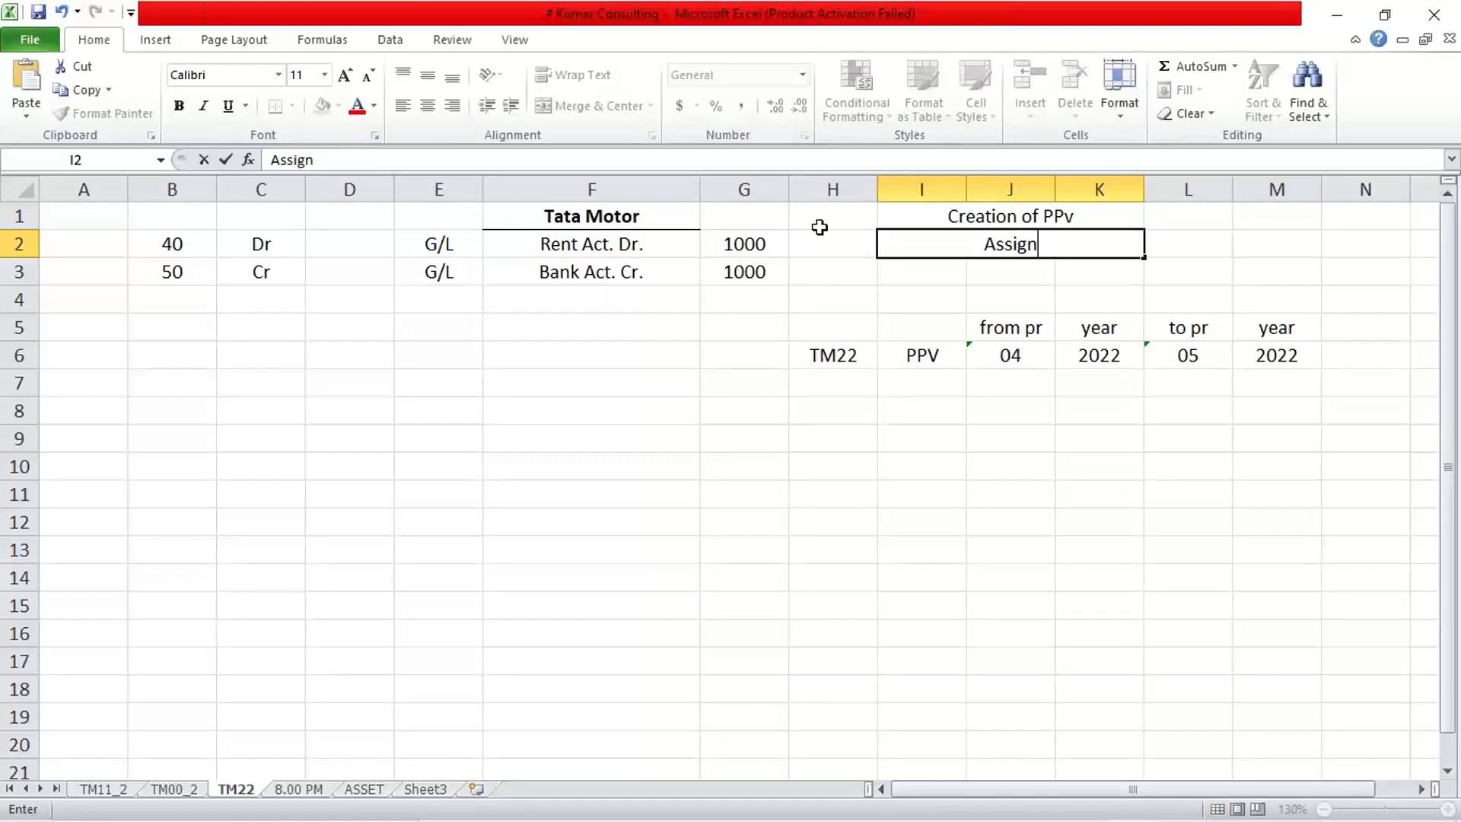
{"action": "type", "text": "me"}
{"action": "key", "text": "BackSpace"}
{"action": "type", "text": "ment "}
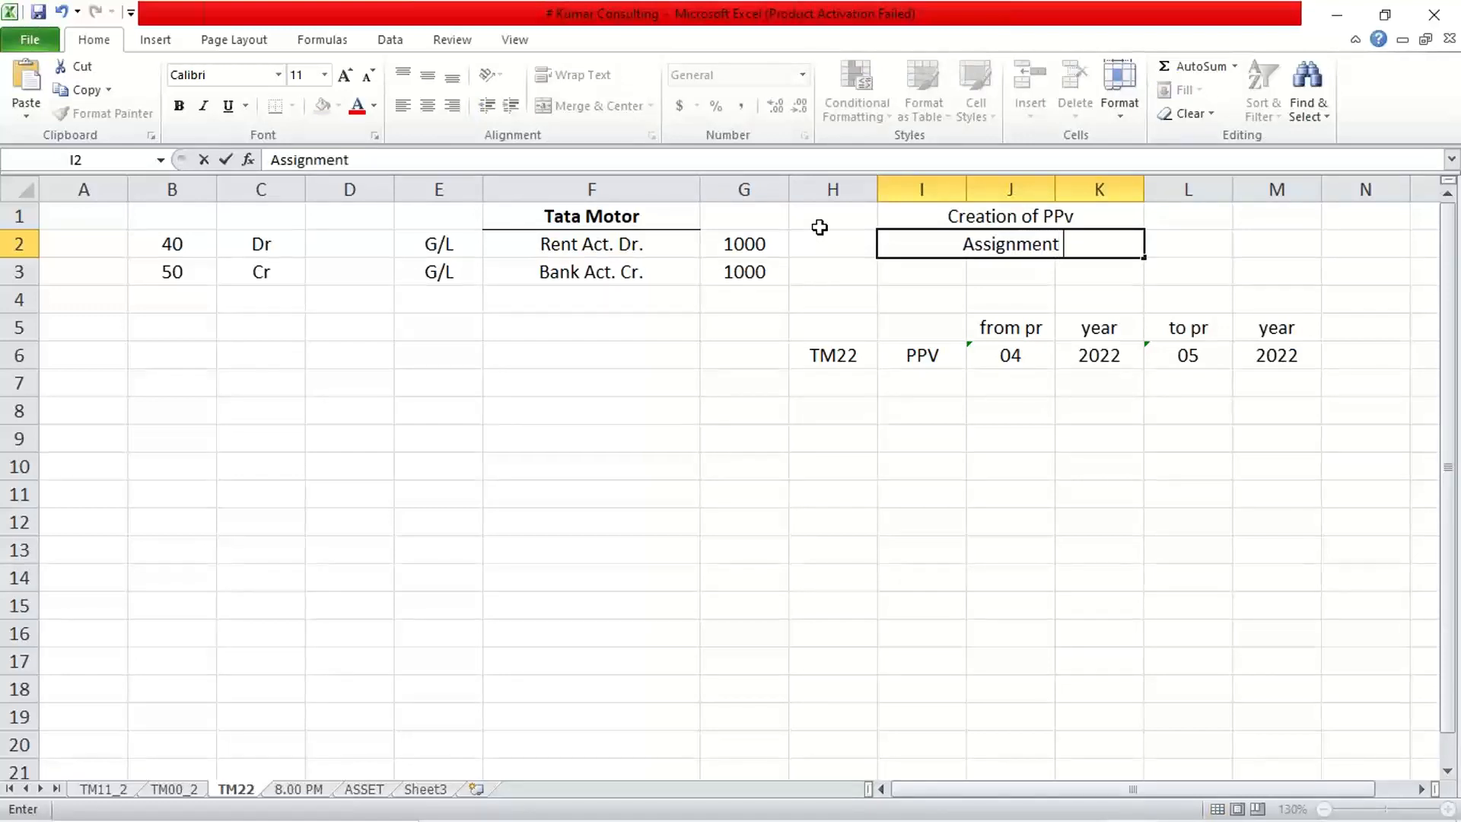
{"action": "type", "text": "with CC"}
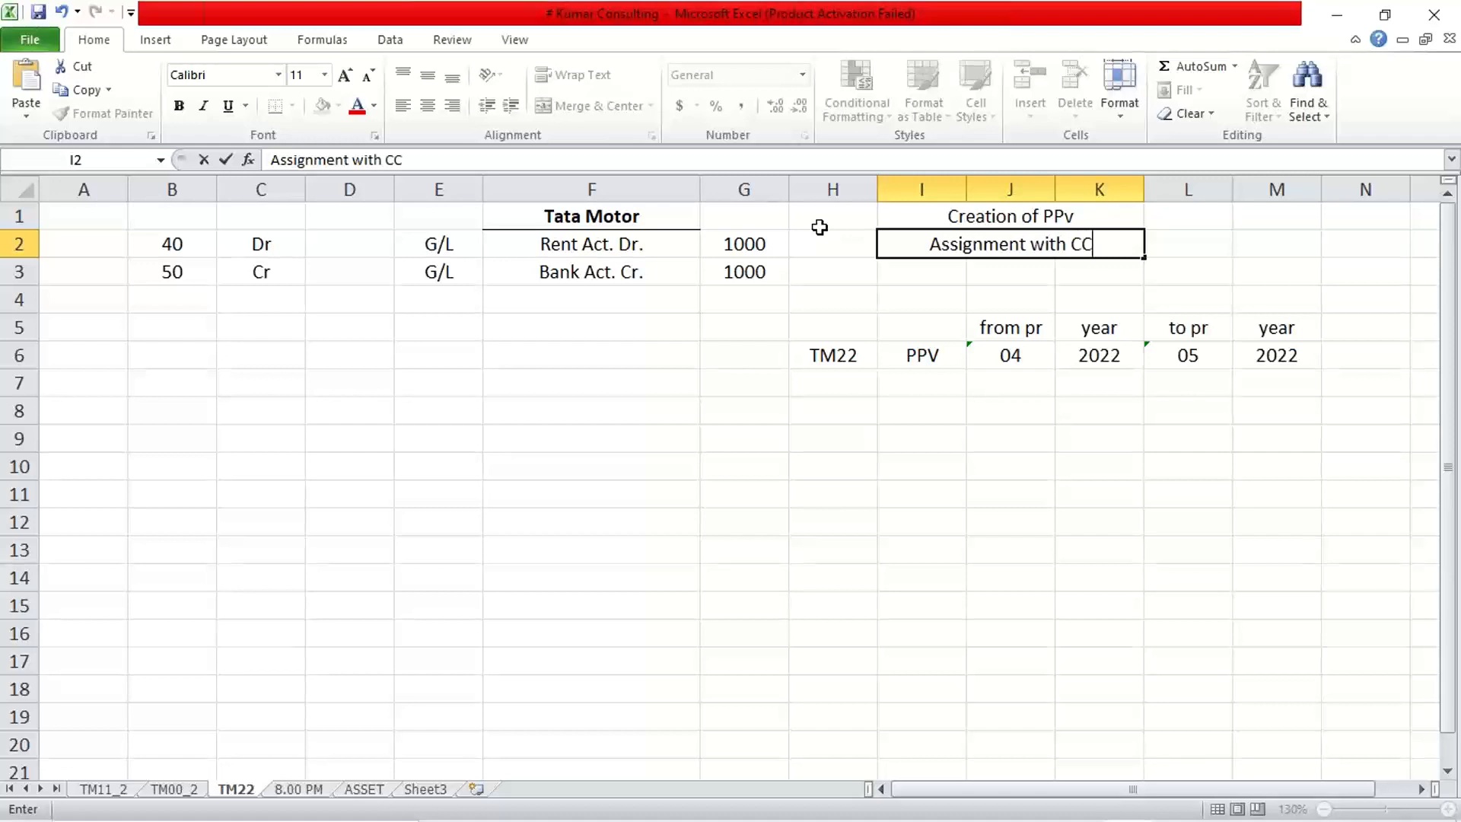
{"action": "key", "text": "Return"}
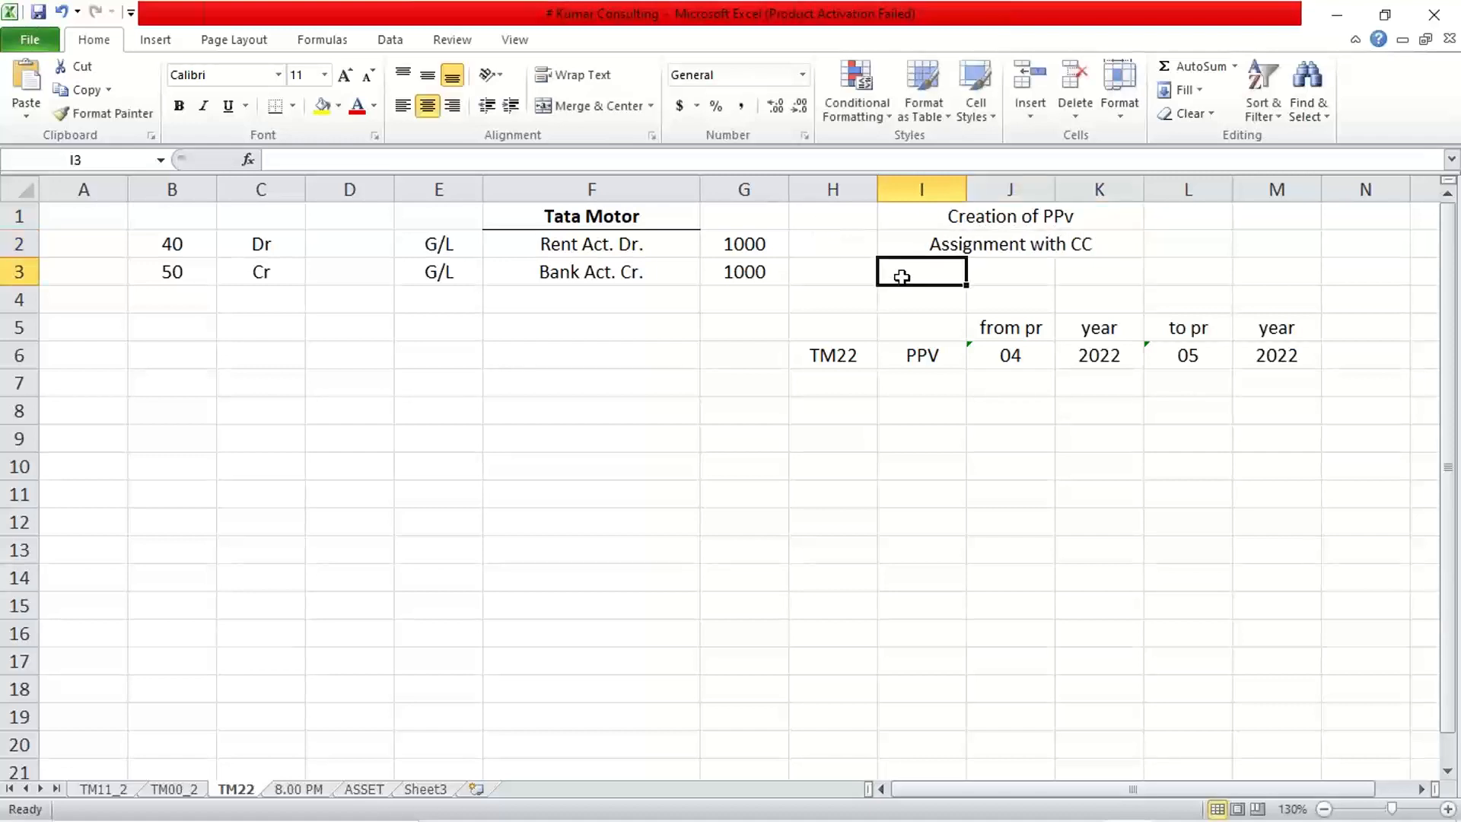
Merge and centre I3:K3 with the label 'Open/close PP'.
{"action": "left_click_drag", "start_coordinate": [900, 274], "coordinate": [1096, 274]}
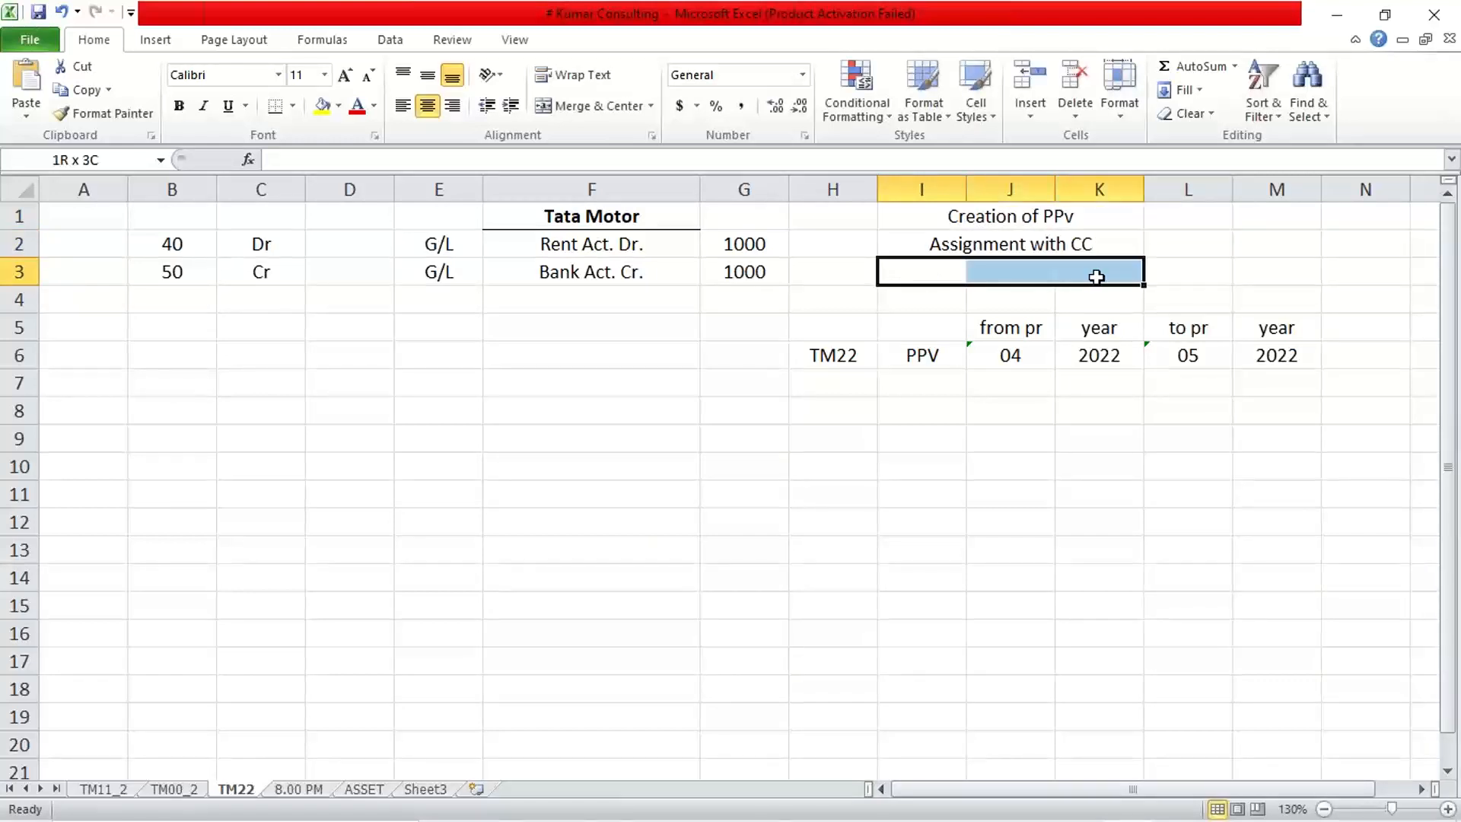
{"action": "left_click", "coordinate": [596, 107]}
{"action": "type", "text": "P"}
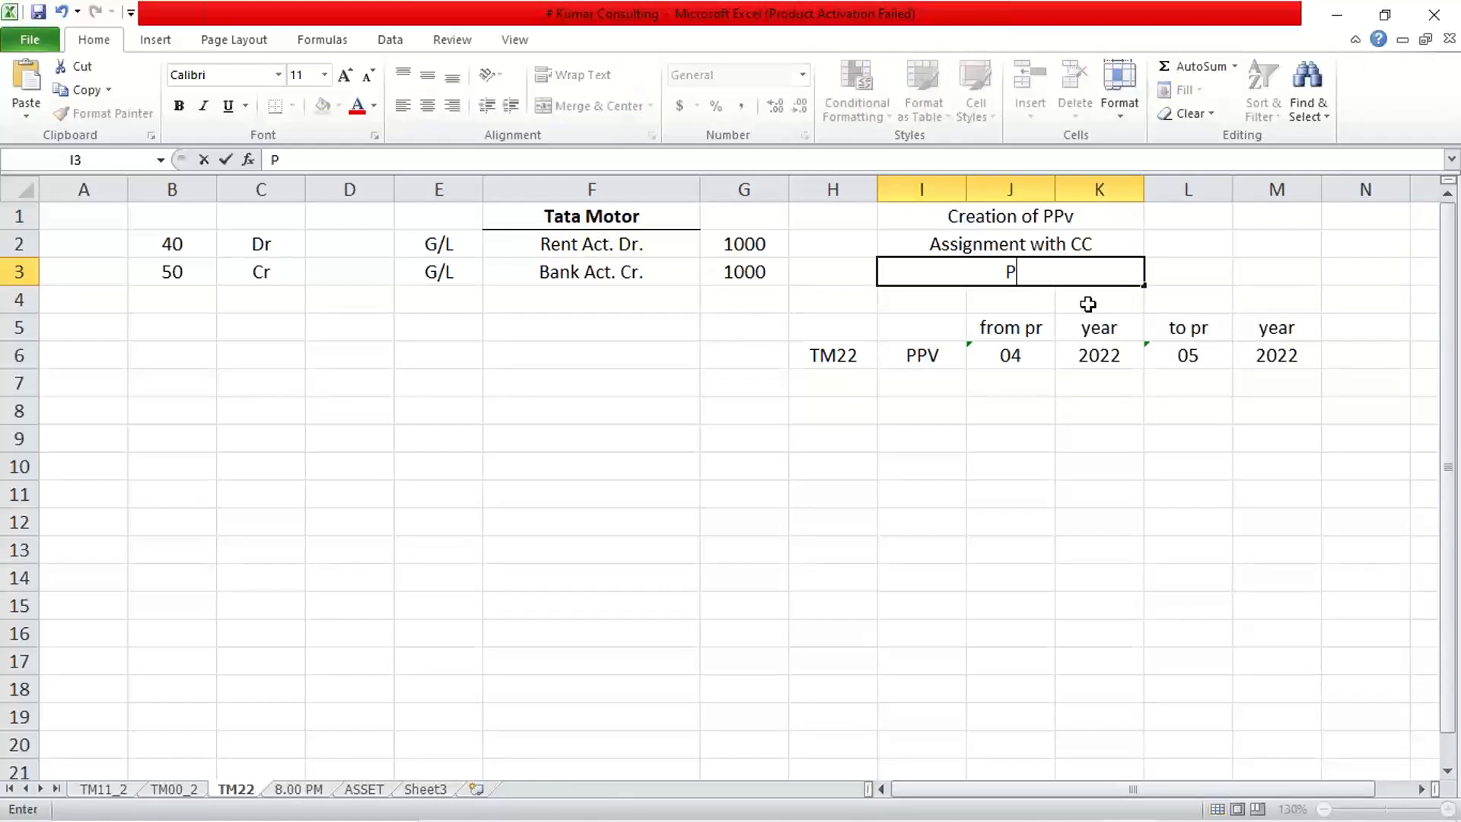
{"action": "key", "text": "BackSpace"}
{"action": "type", "text": "pen/clo"}
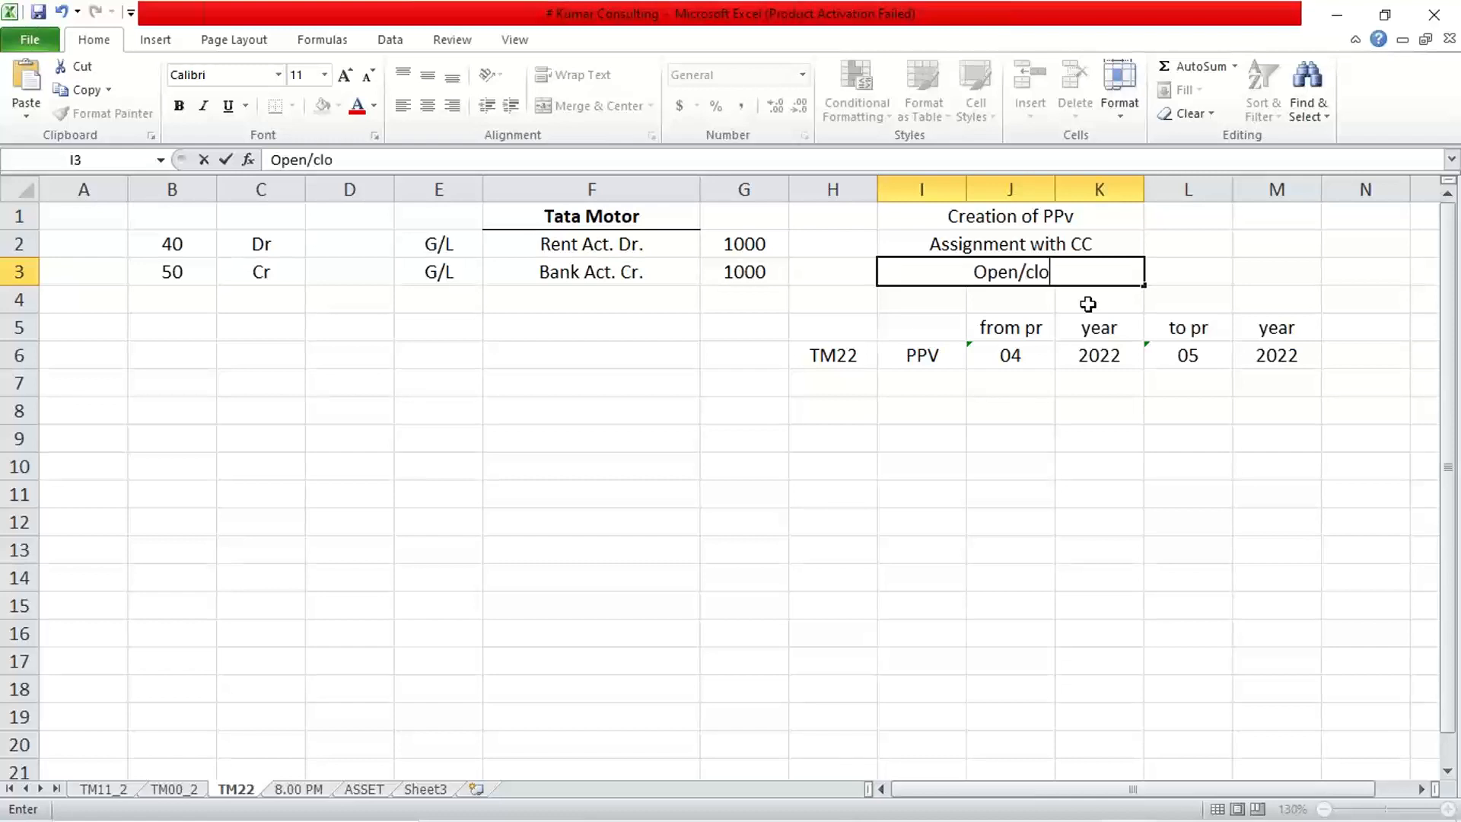
{"action": "type", "text": "se PP"}
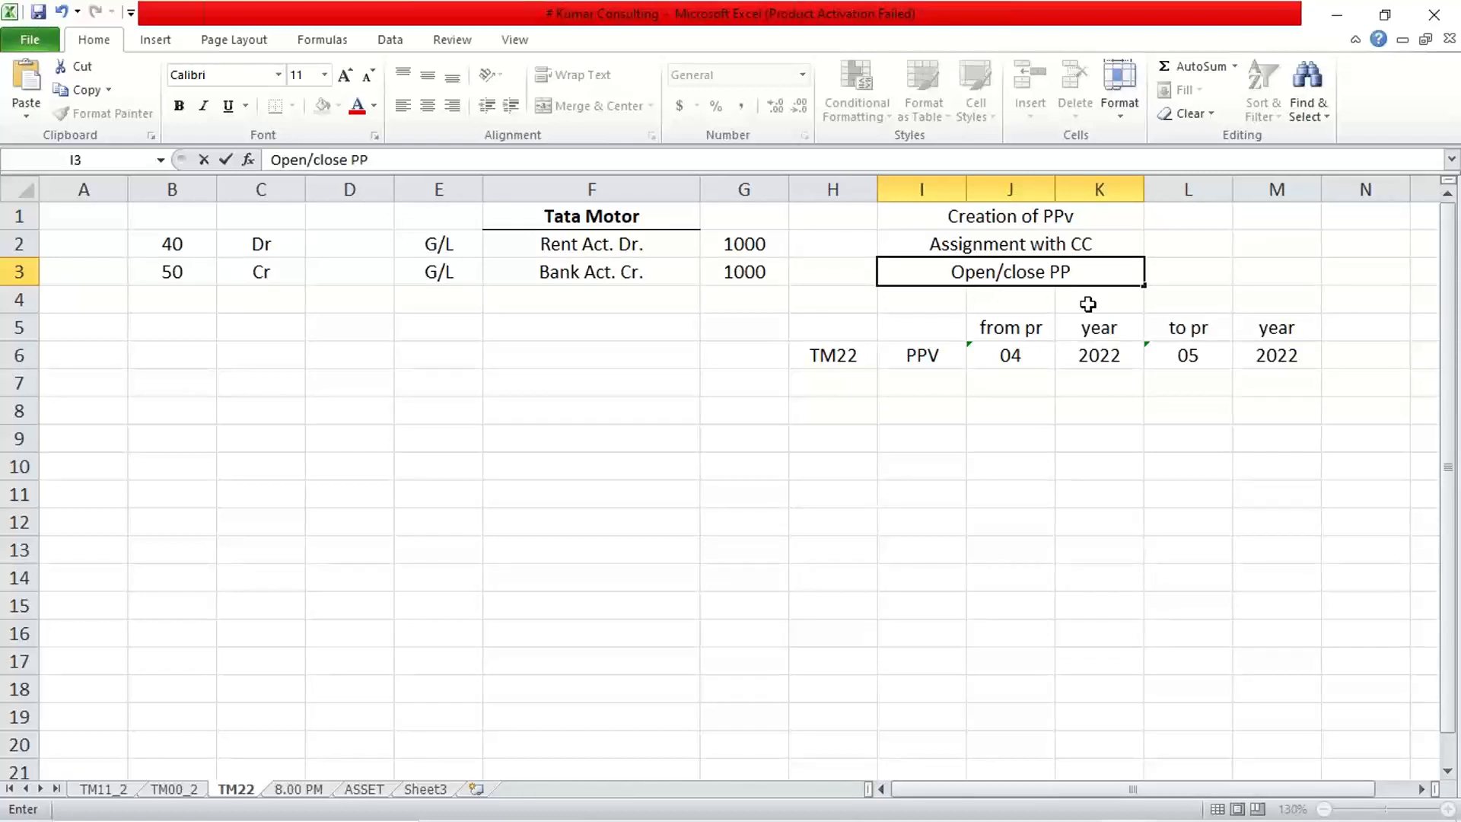
{"action": "key", "text": "BackSpace"}
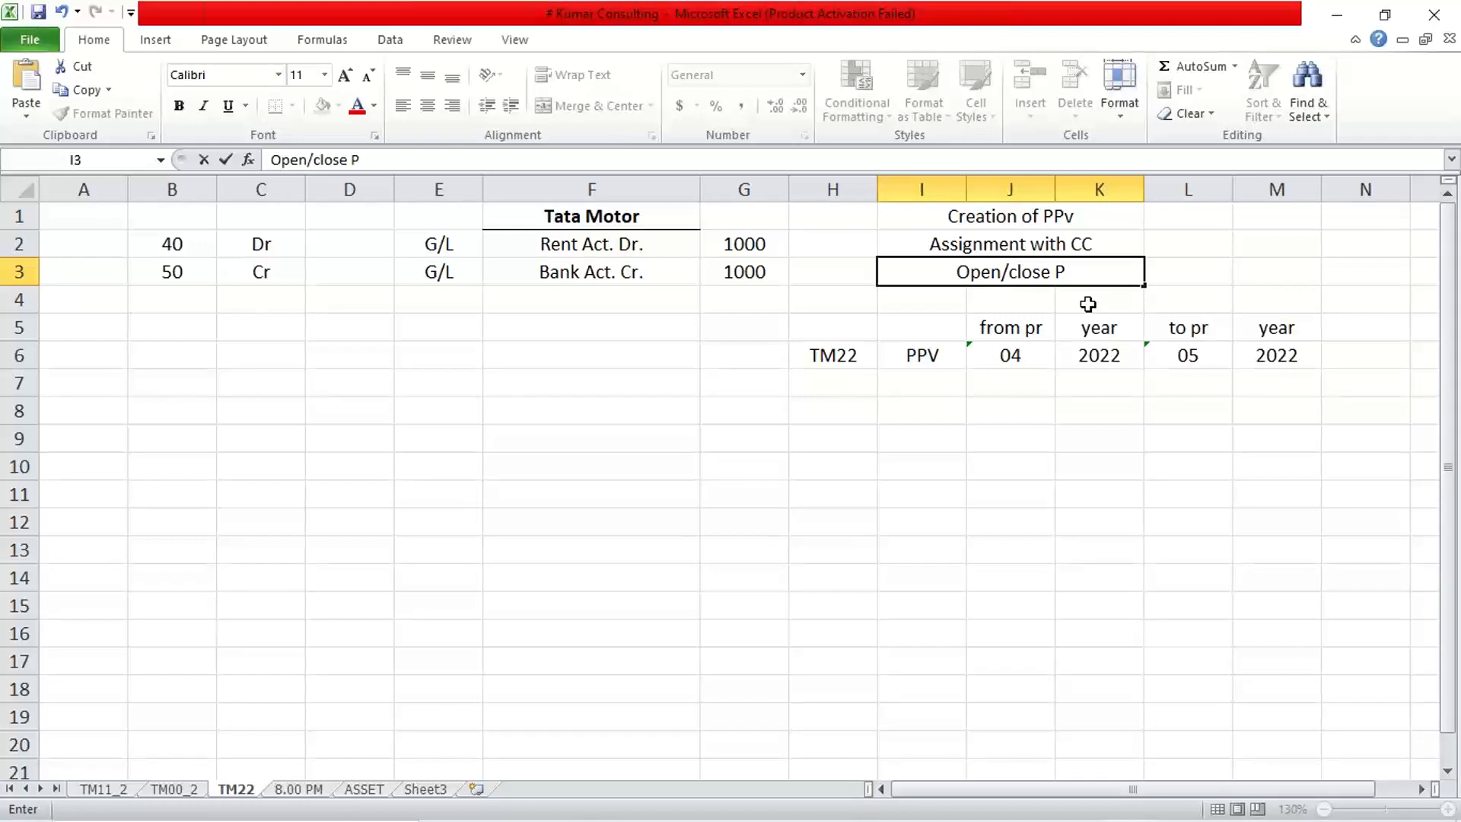
{"action": "type", "text": "P"}
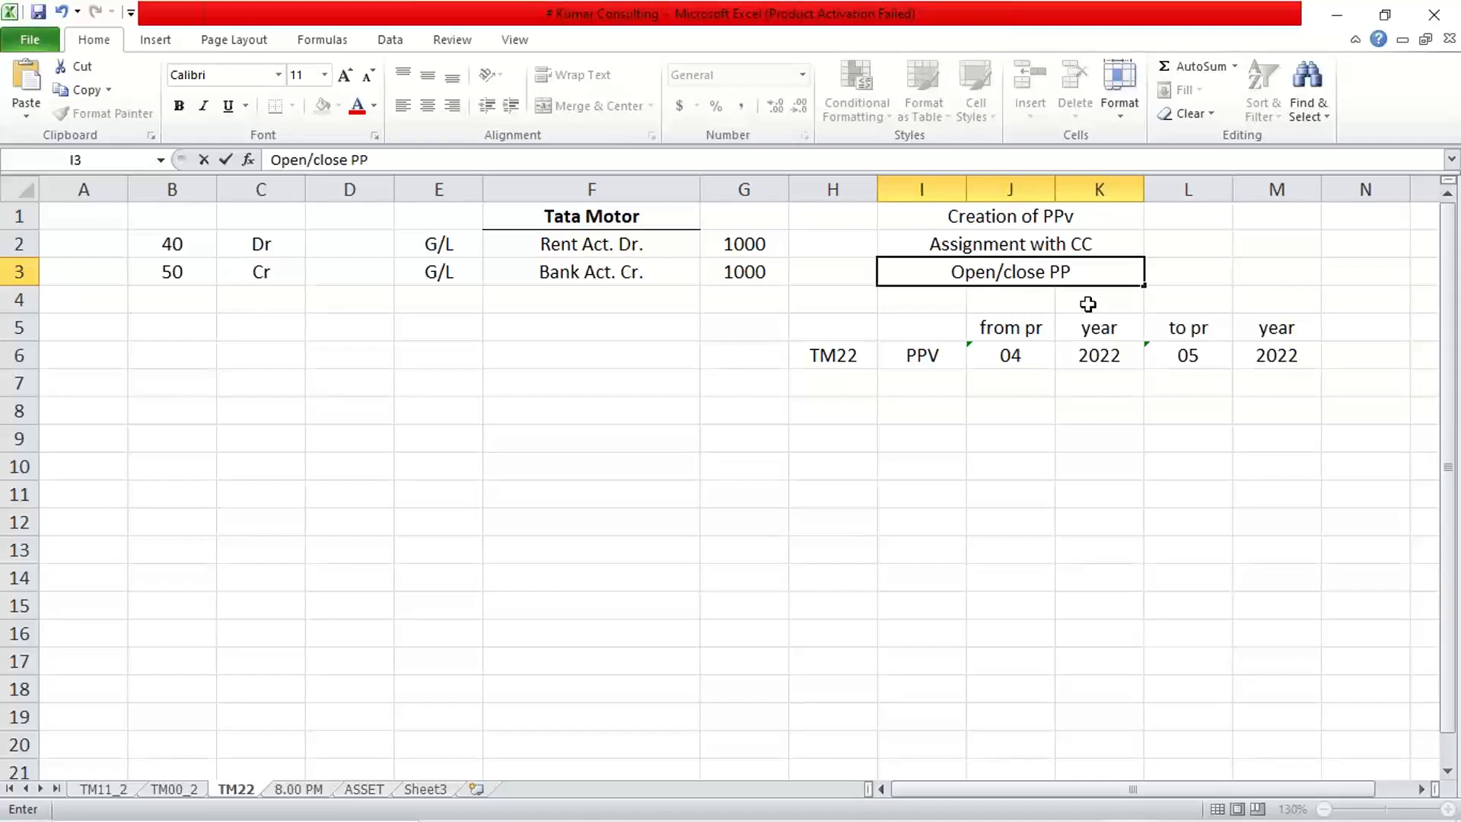
{"action": "key", "text": "Return"}
{"action": "left_click", "coordinate": [1023, 267]}
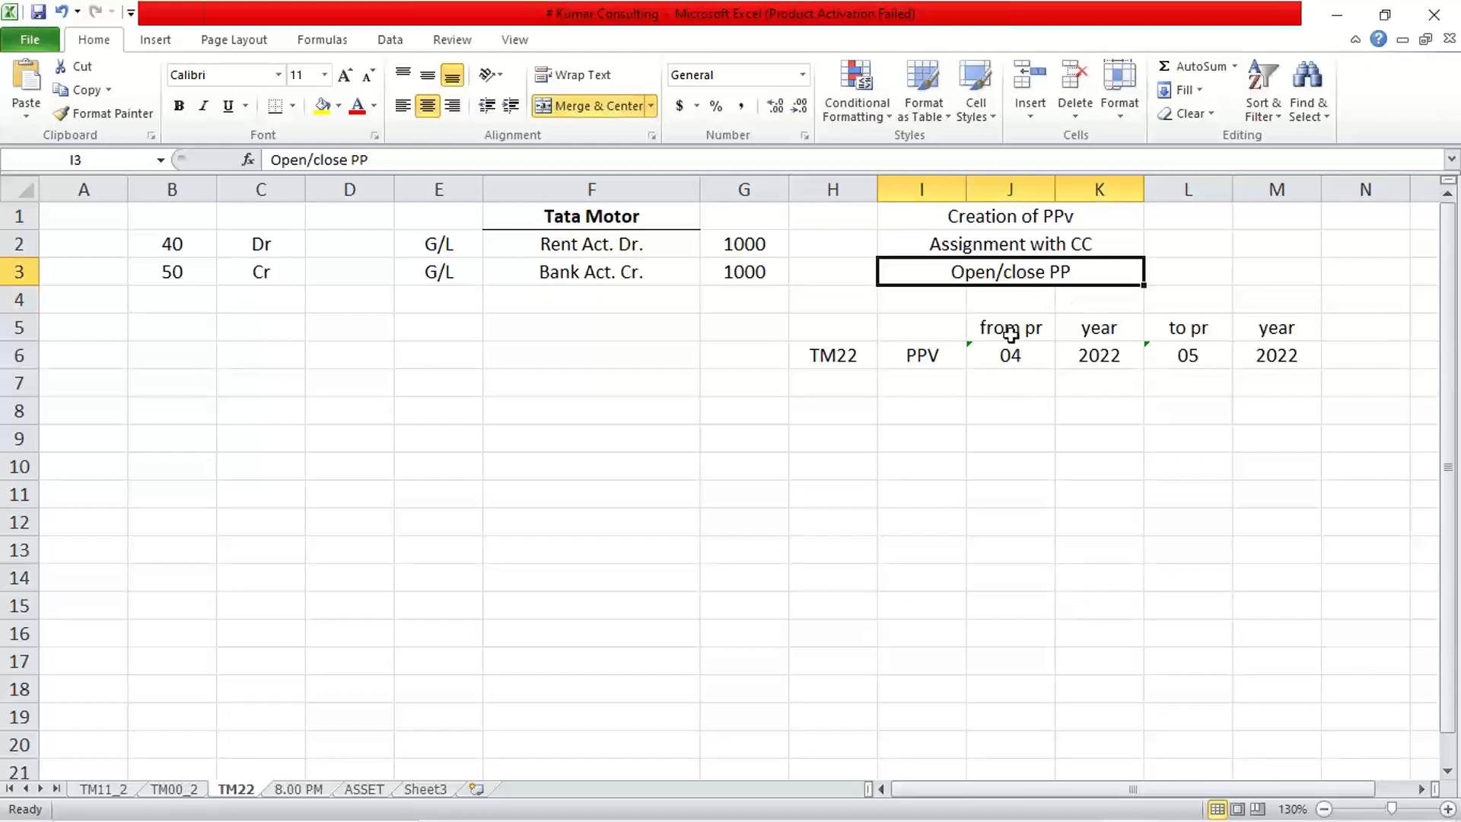
{"action": "left_click", "coordinate": [1189, 220]}
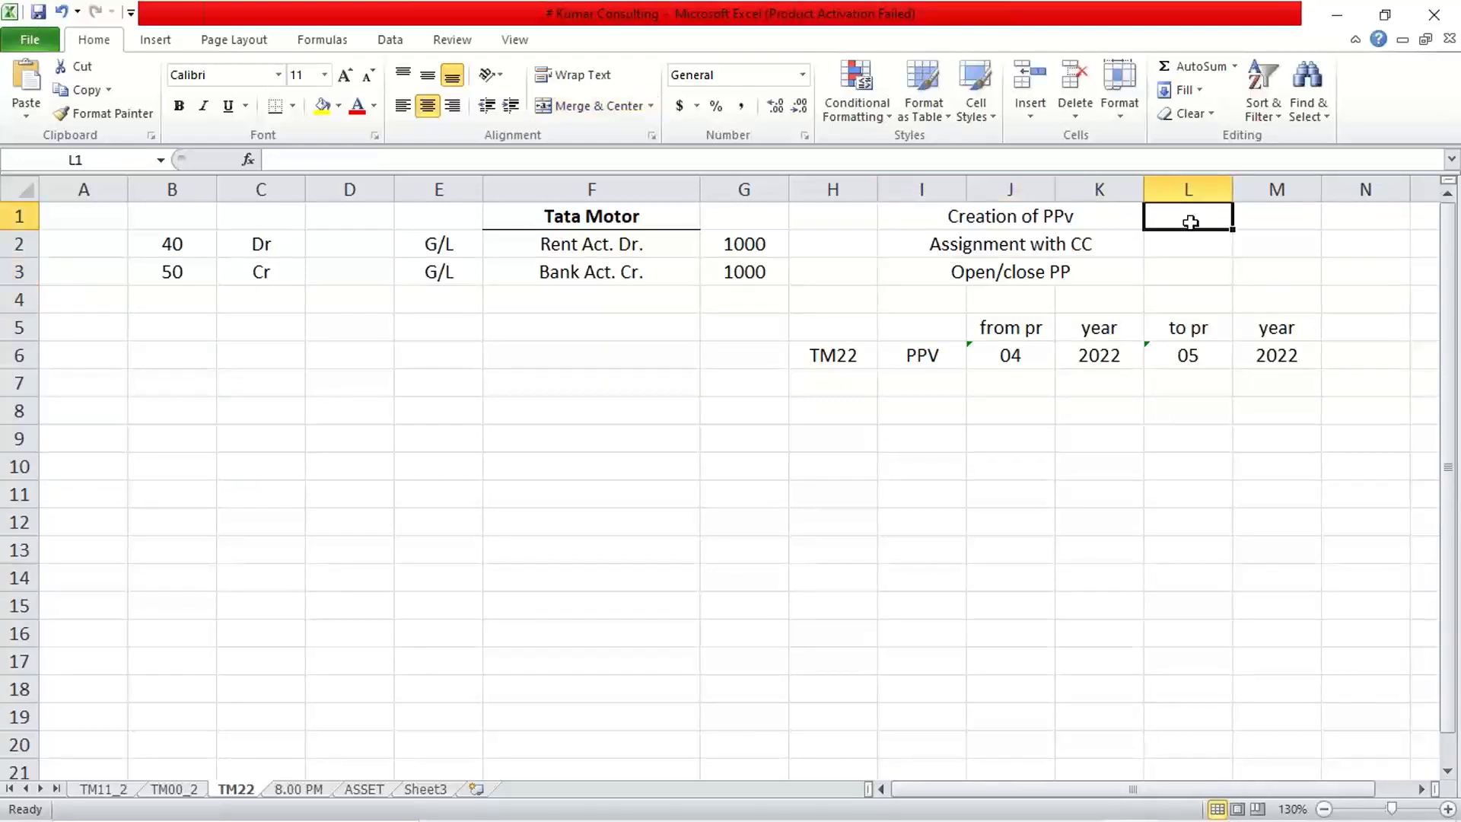
Enter '1 time' in L1, fill it down to L2, and enter 'Reg.' in L3.
{"action": "type", "text": "1 time"}
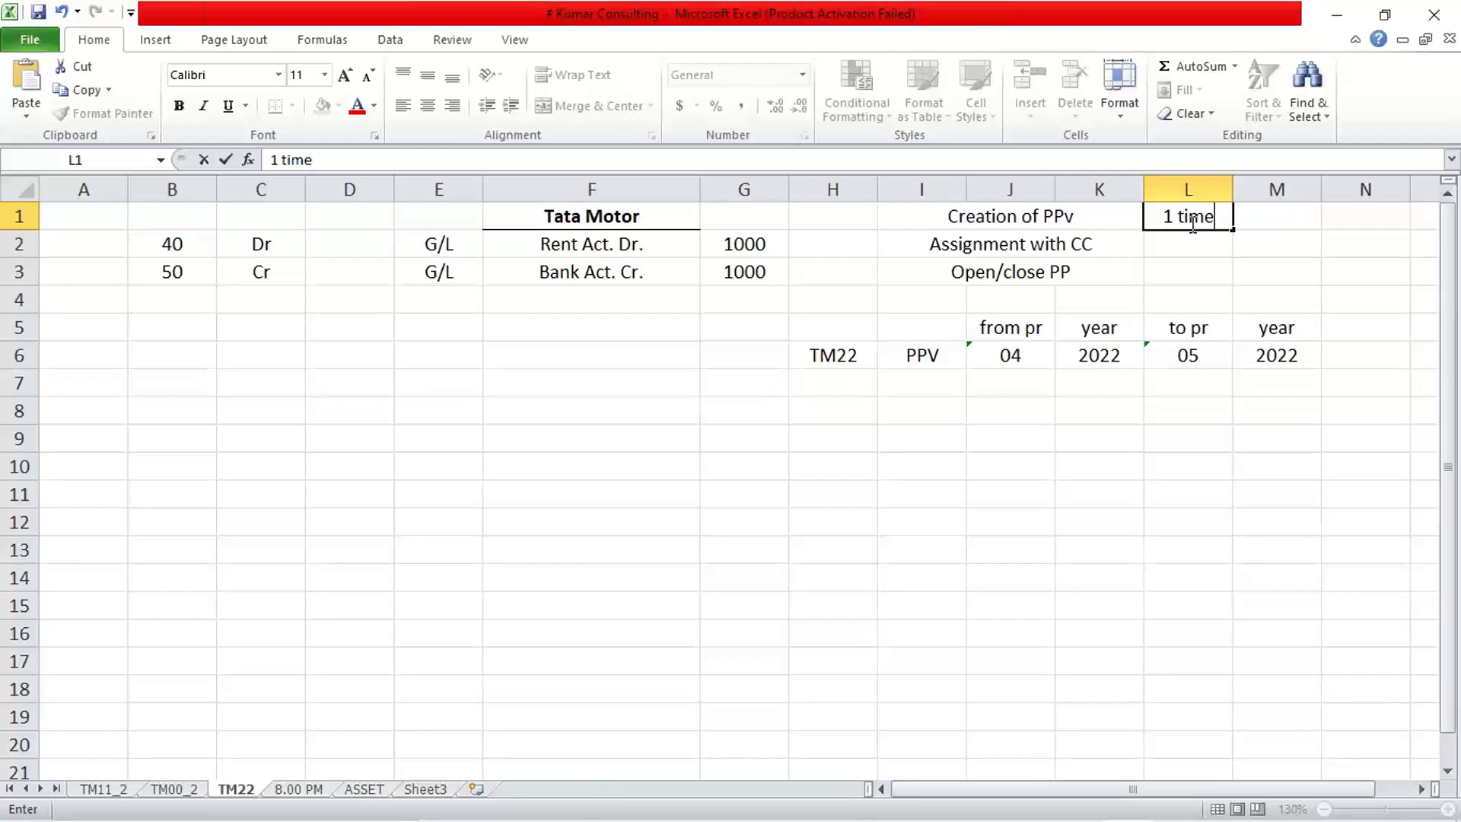
{"action": "key", "text": "Return"}
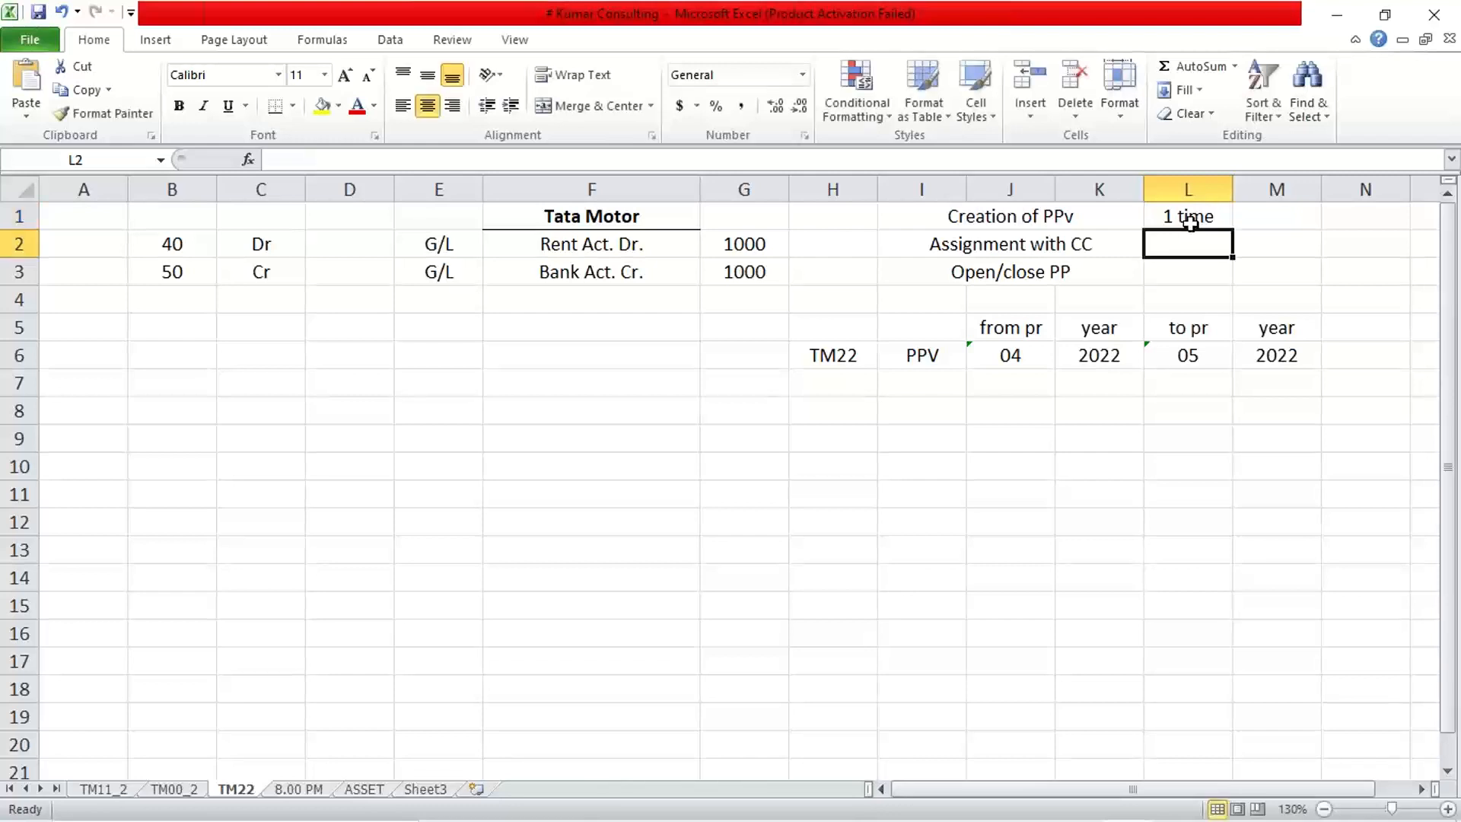
{"action": "key", "text": "ctrl+d"}
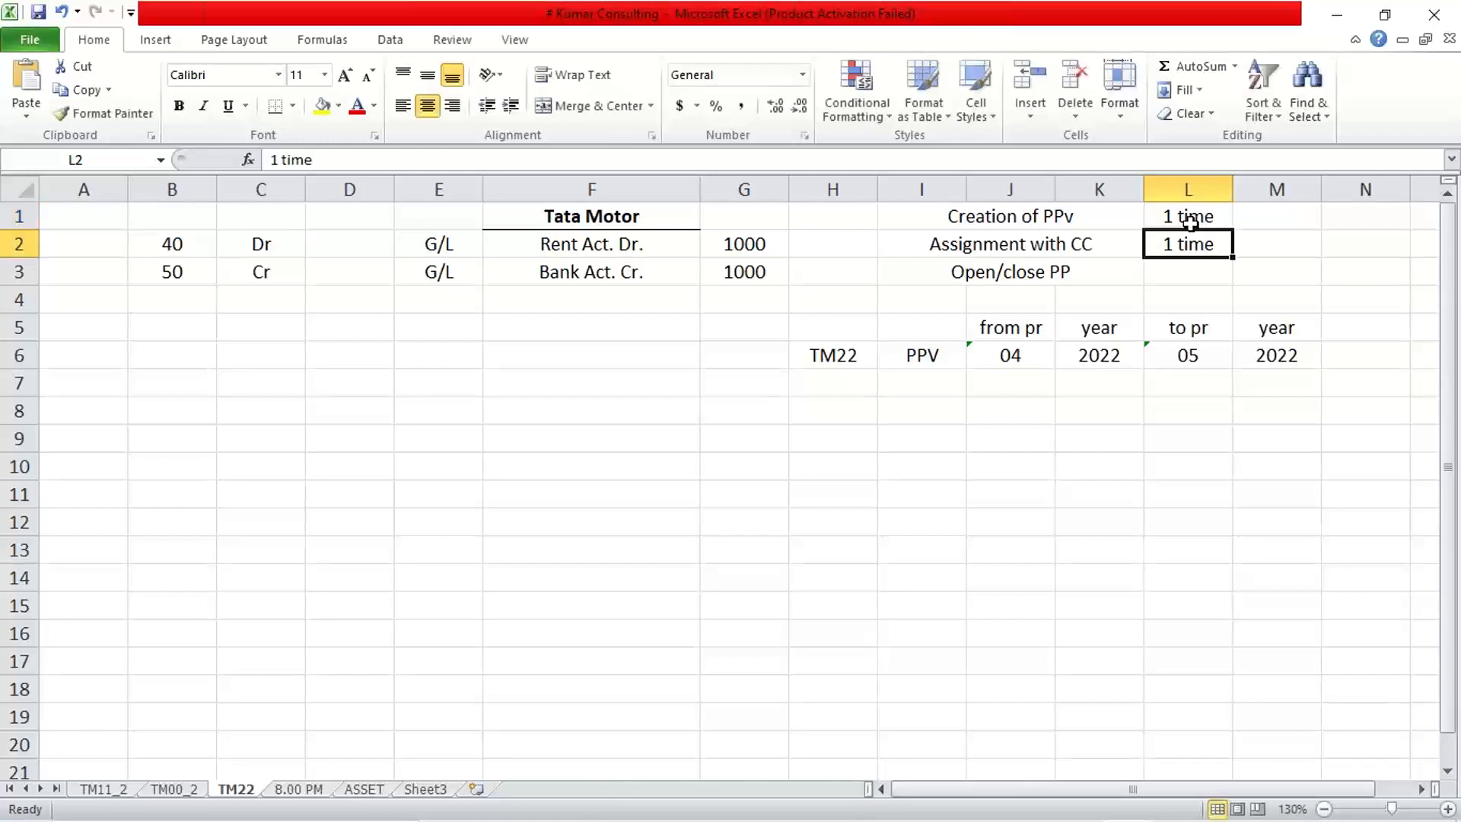
{"action": "left_click", "coordinate": [1191, 271]}
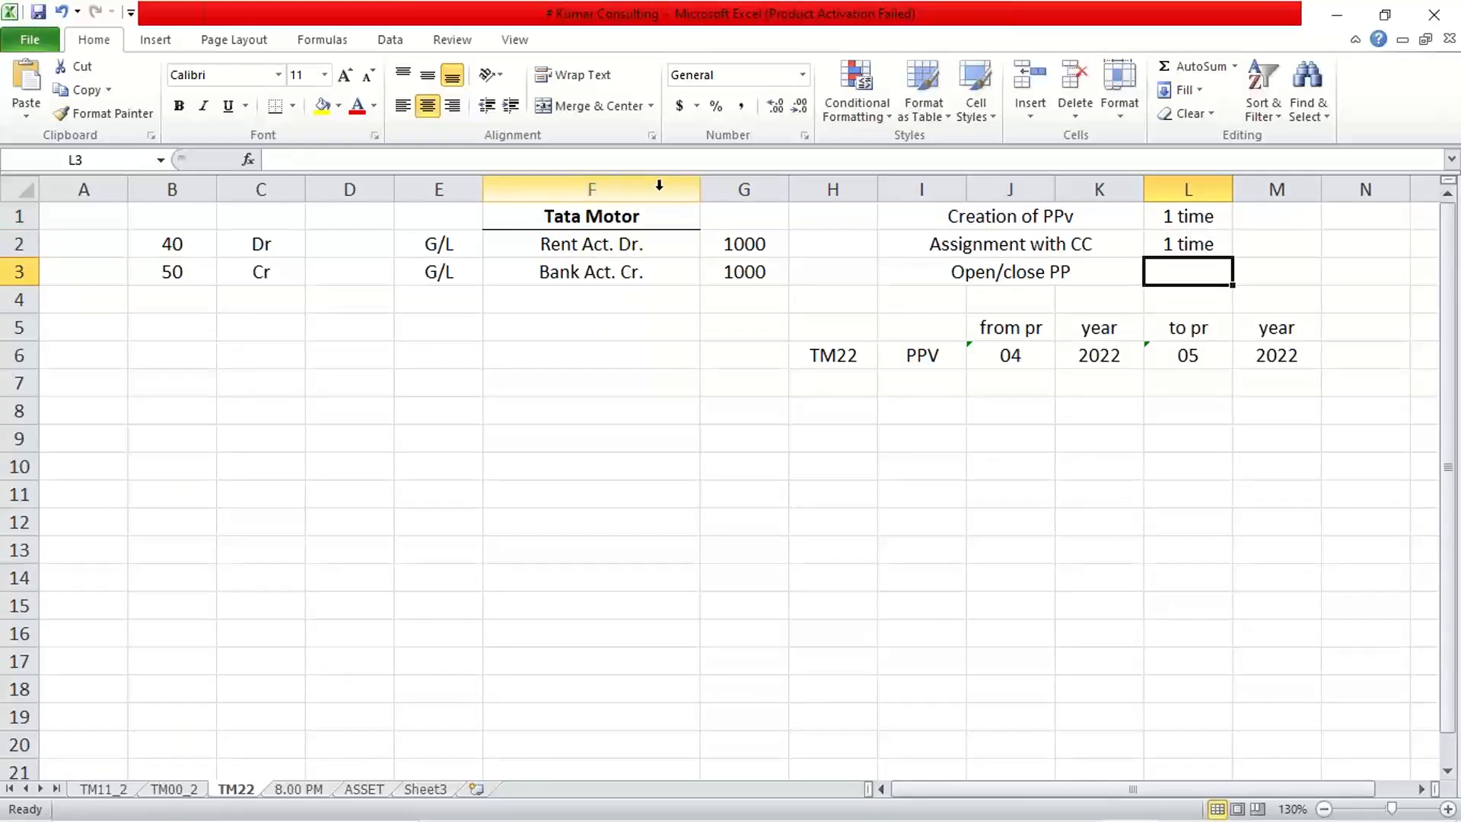
{"action": "type", "text": "Reg."}
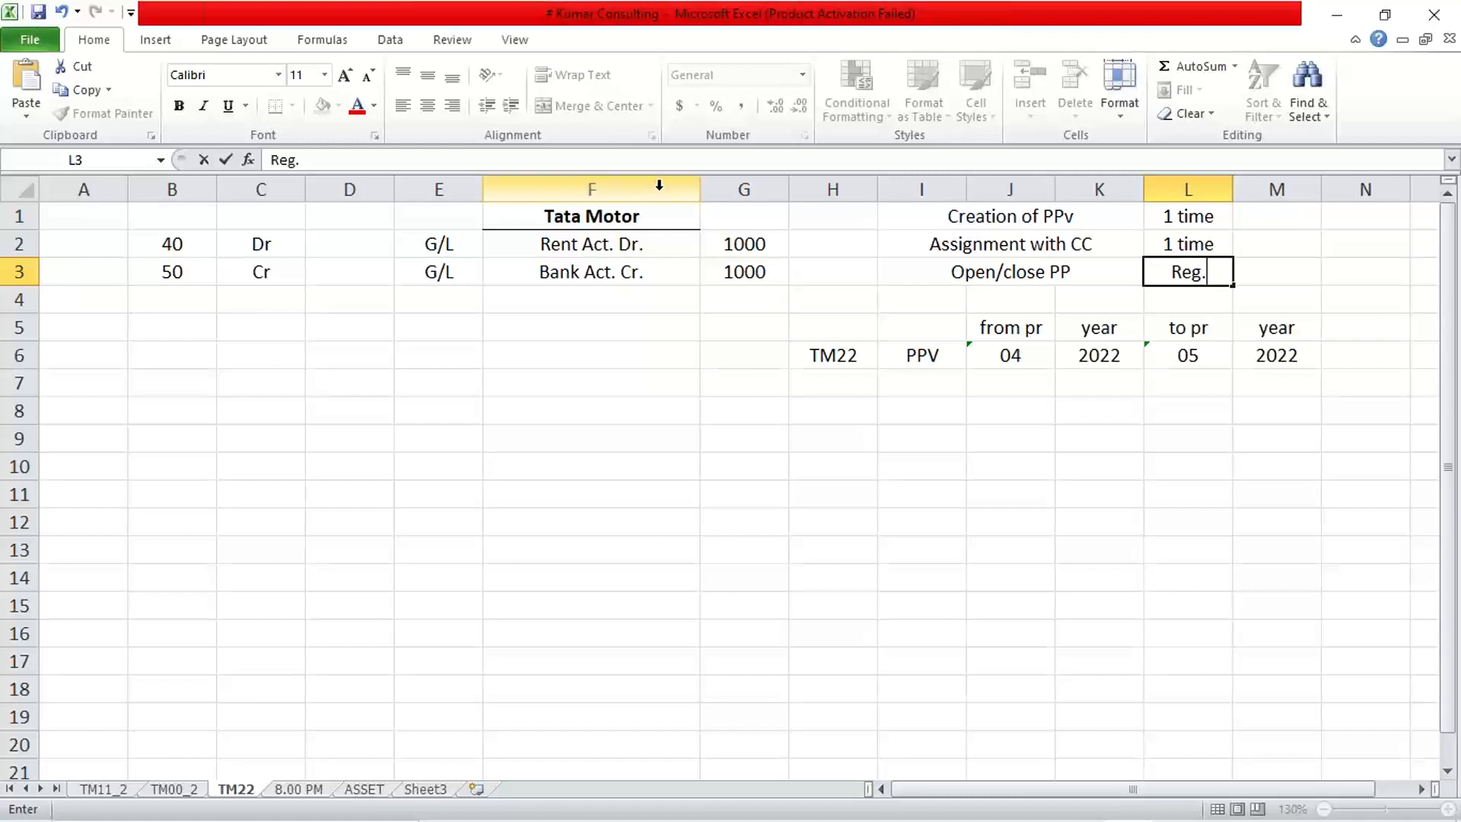
{"action": "key", "text": "Return"}
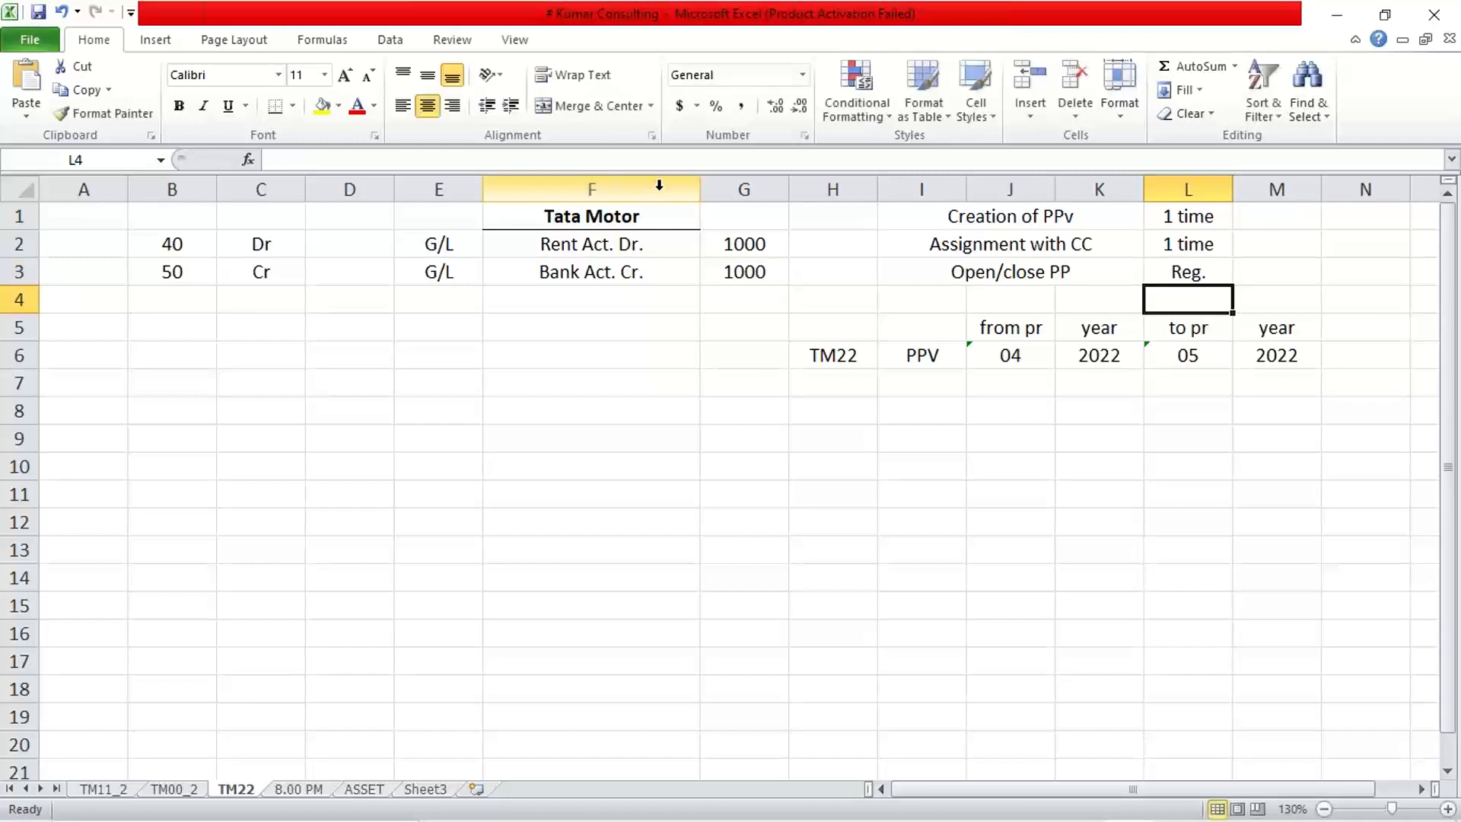
{"action": "left_click", "coordinate": [1021, 221]}
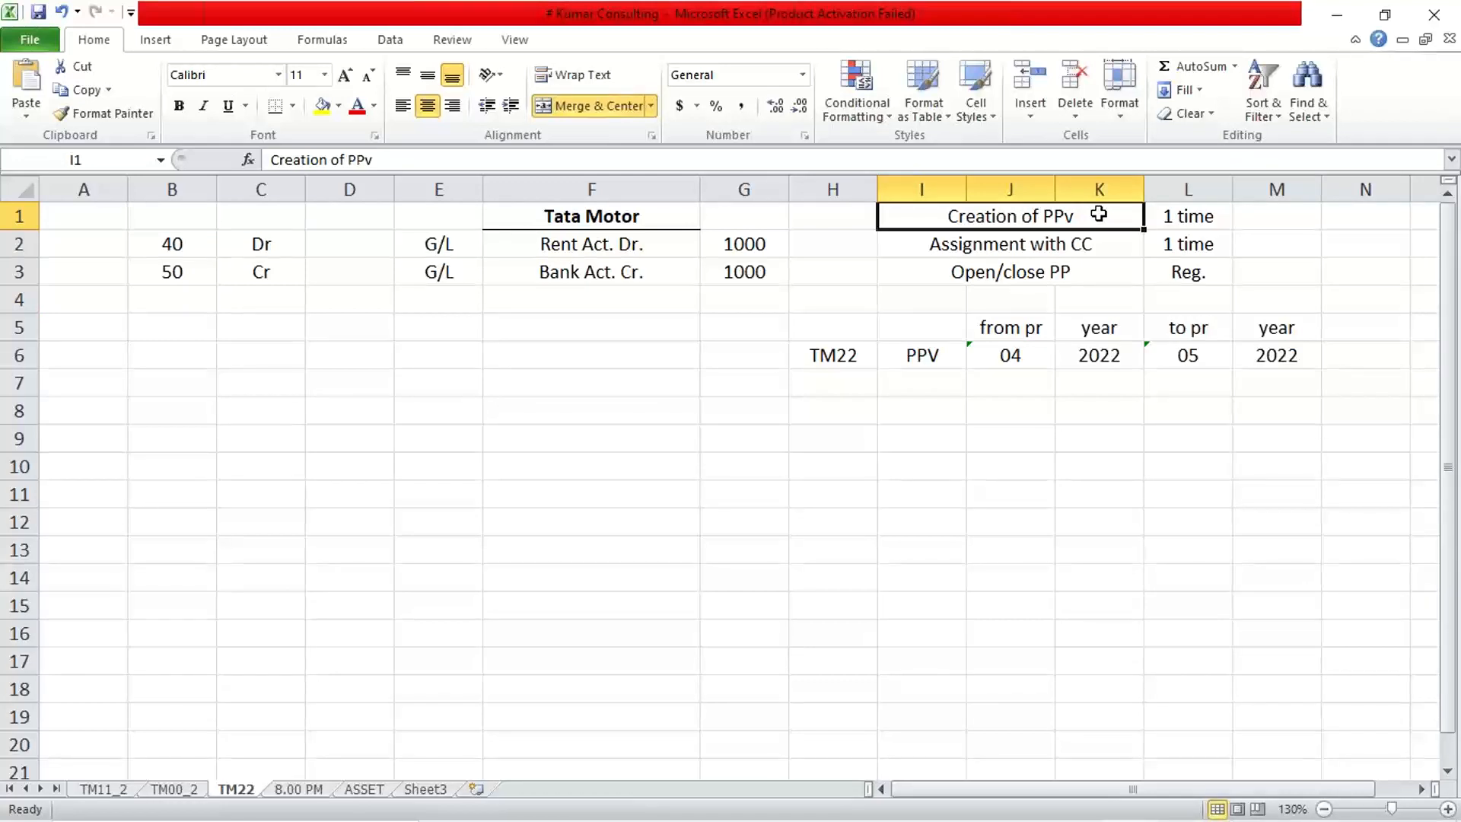
{"action": "left_click", "coordinate": [1065, 245]}
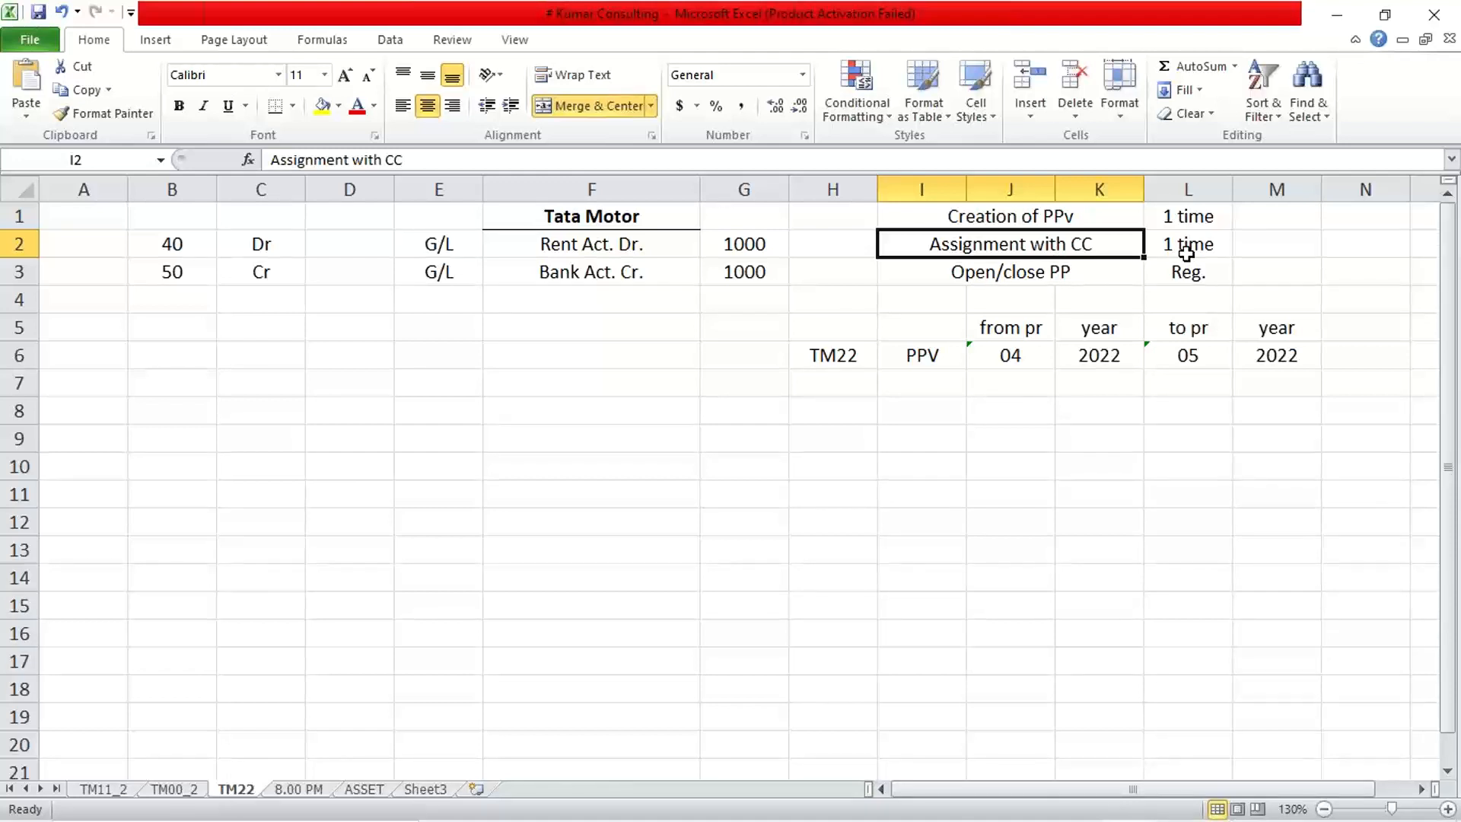
{"action": "left_click", "coordinate": [1045, 297]}
{"action": "left_click", "coordinate": [1107, 274]}
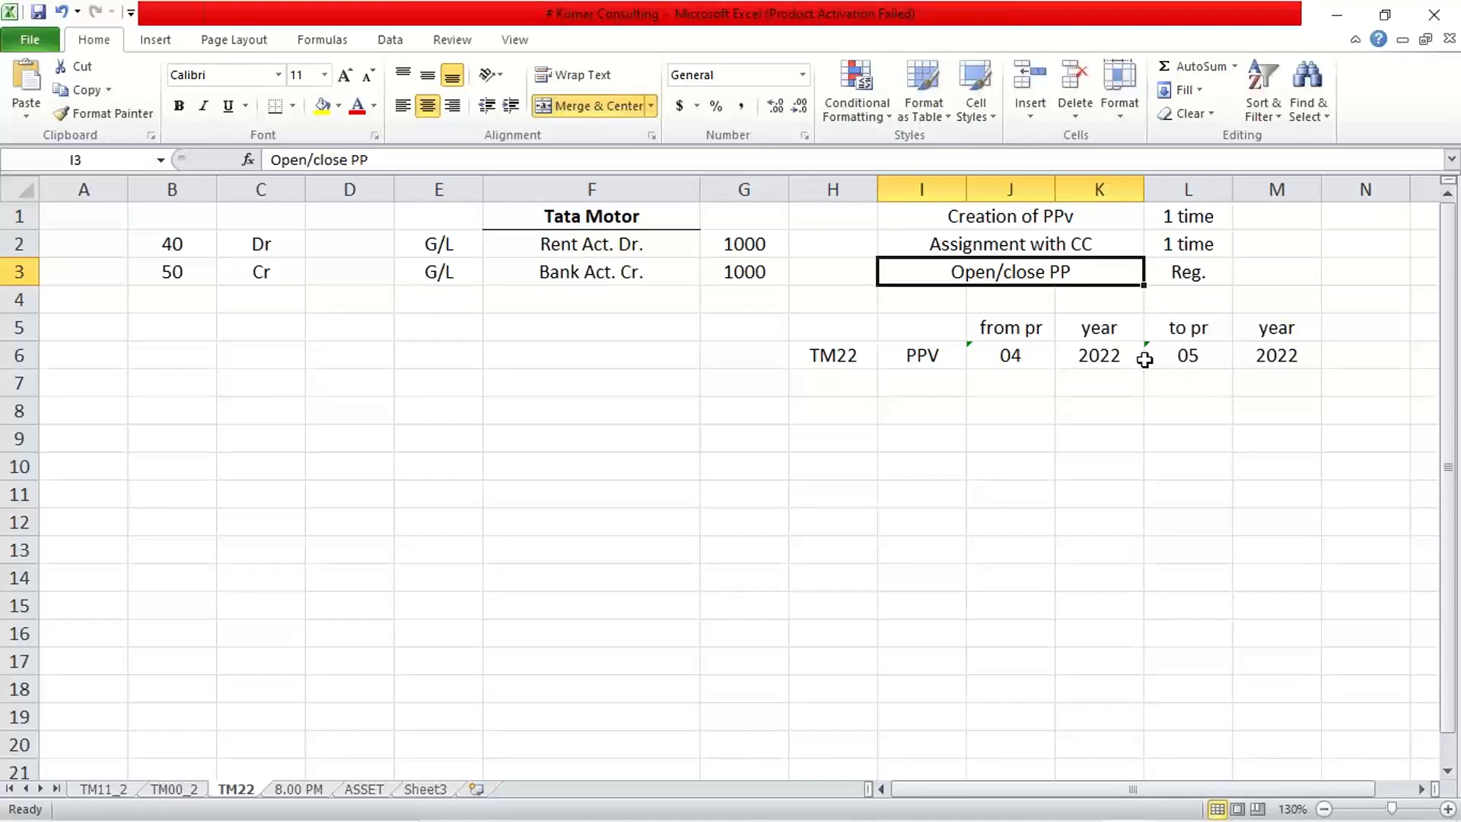
Change J6's from period to '05, then review the period cells and the Open/close PP note.
{"action": "left_click", "coordinate": [1025, 355]}
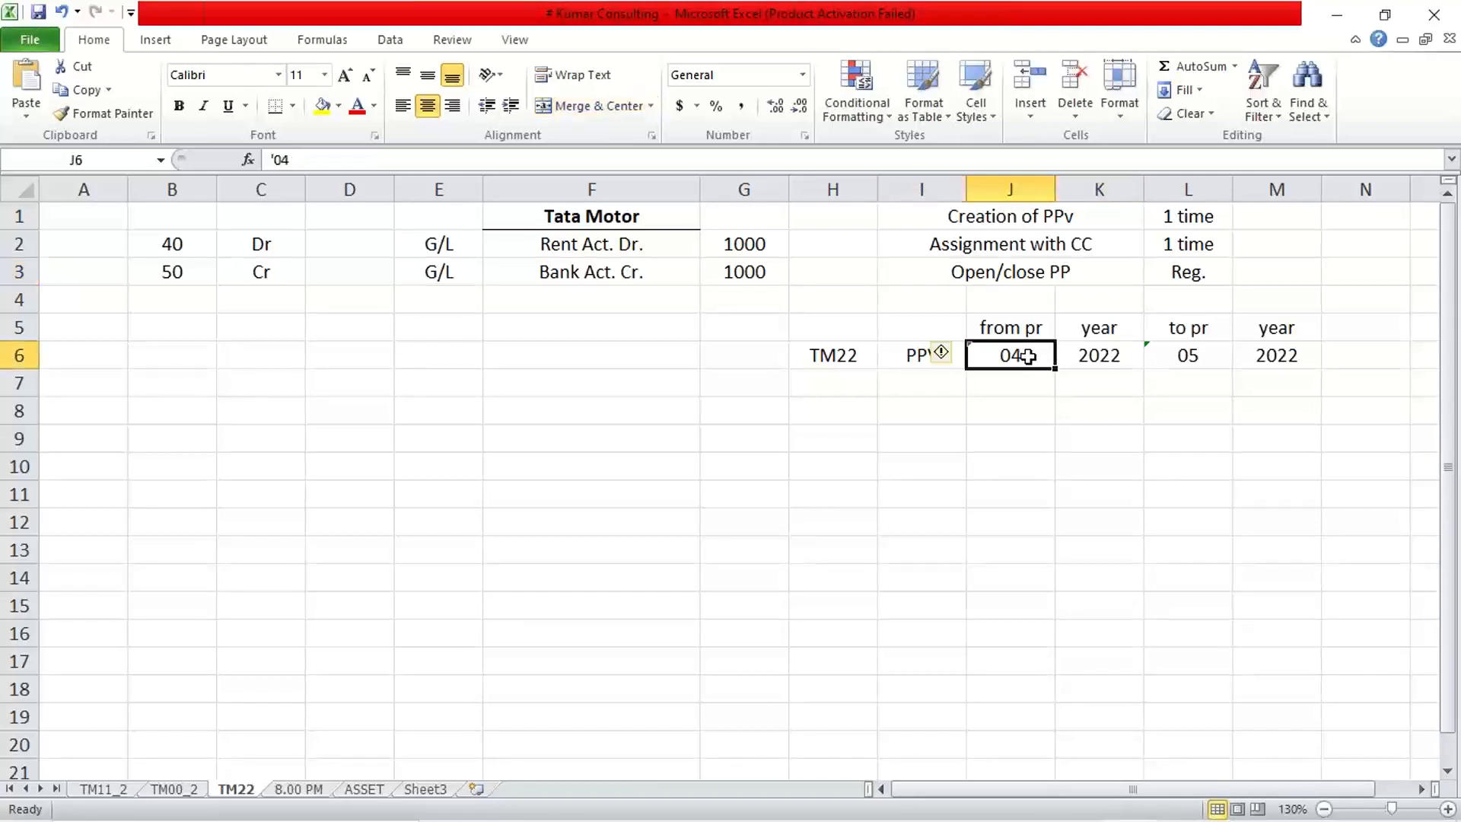
{"action": "type", "text": "'05"}
{"action": "key", "text": "Return"}
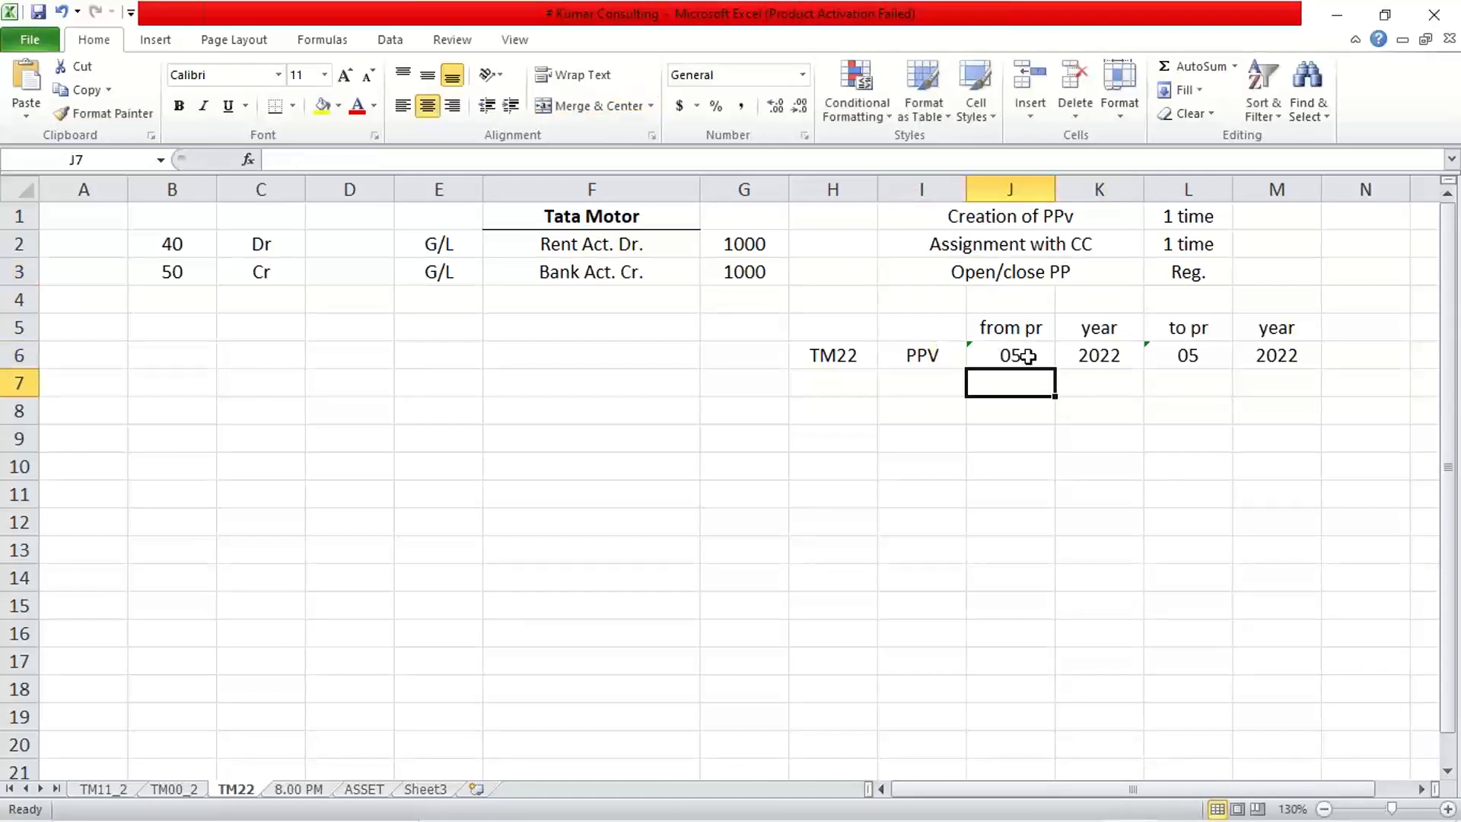
{"action": "left_click", "coordinate": [1198, 362]}
{"action": "left_click", "coordinate": [1017, 358]}
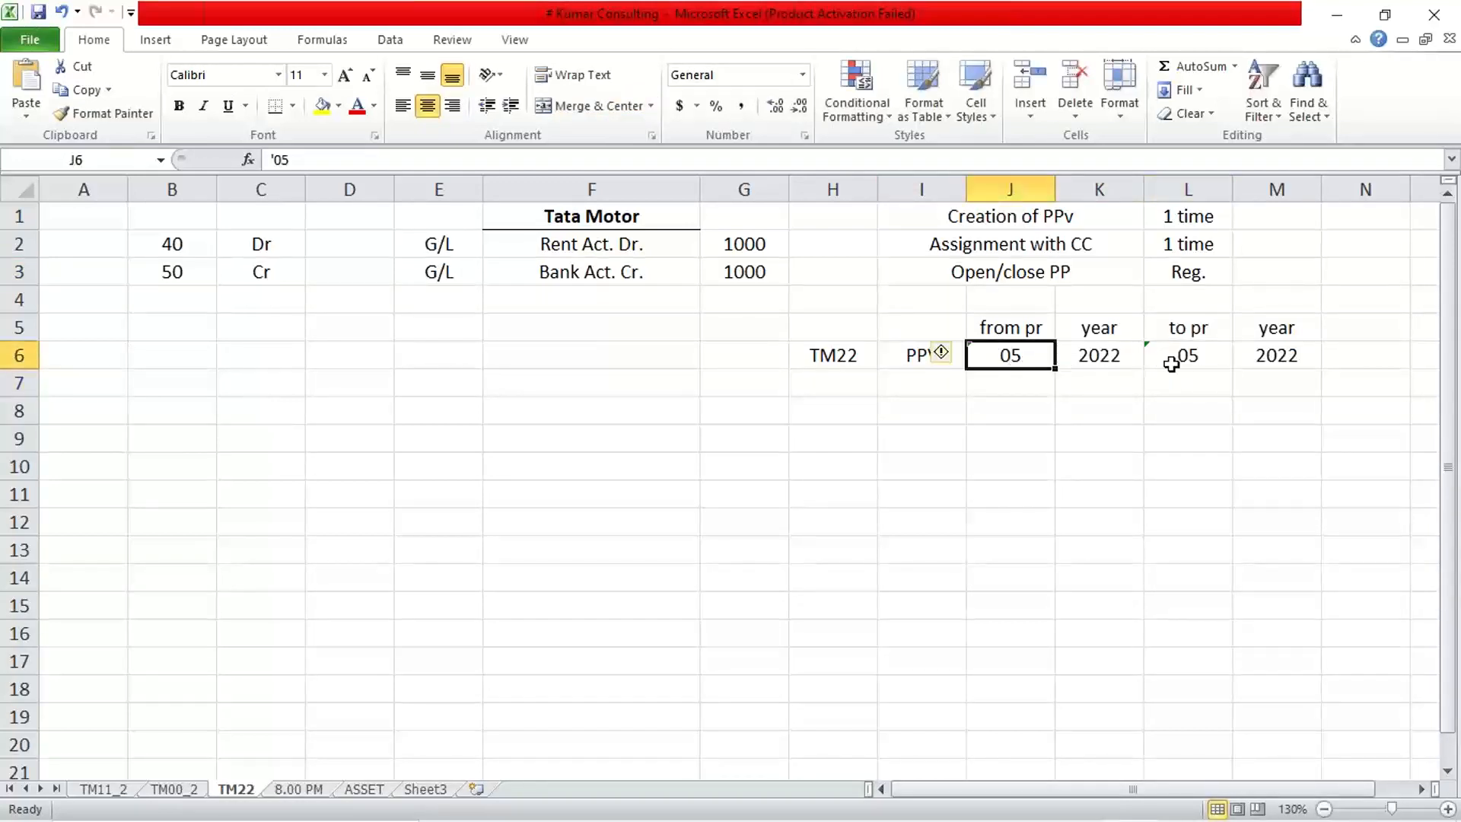
{"action": "left_click", "coordinate": [1179, 367]}
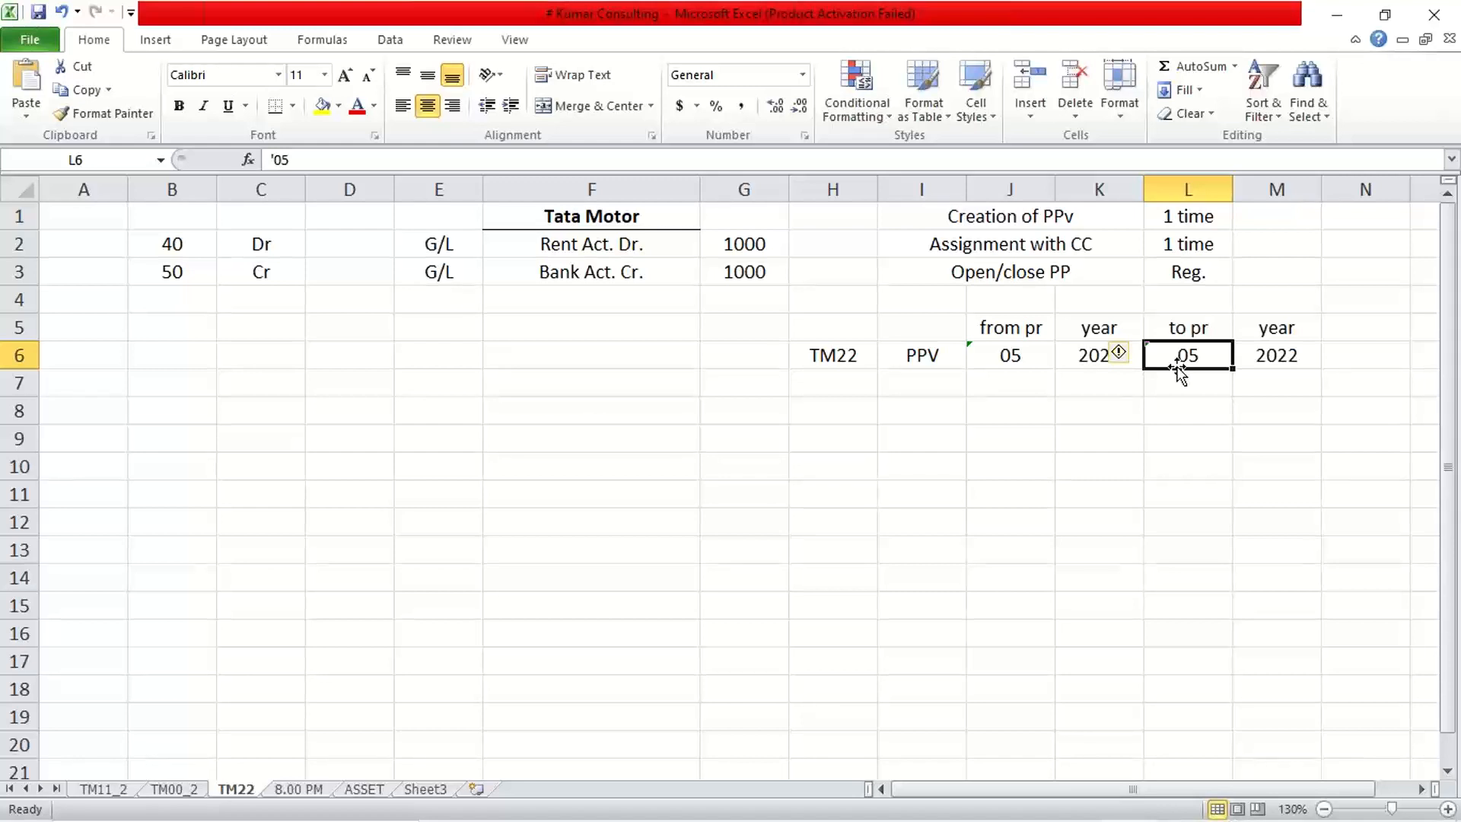
{"action": "left_click", "coordinate": [1032, 364]}
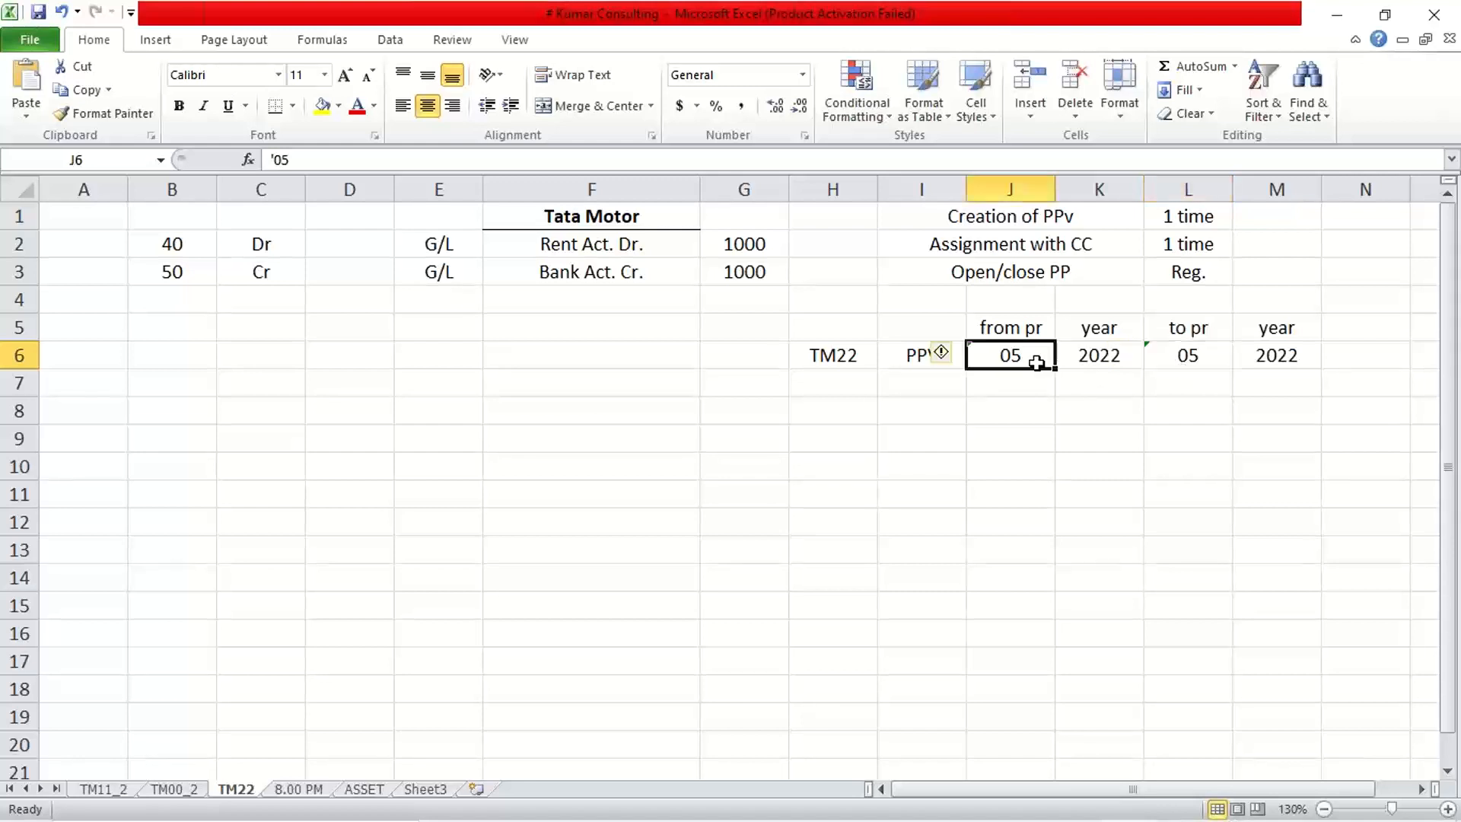
{"action": "left_click", "coordinate": [1256, 274]}
{"action": "left_click_drag", "start_coordinate": [1080, 275], "coordinate": [1146, 274]}
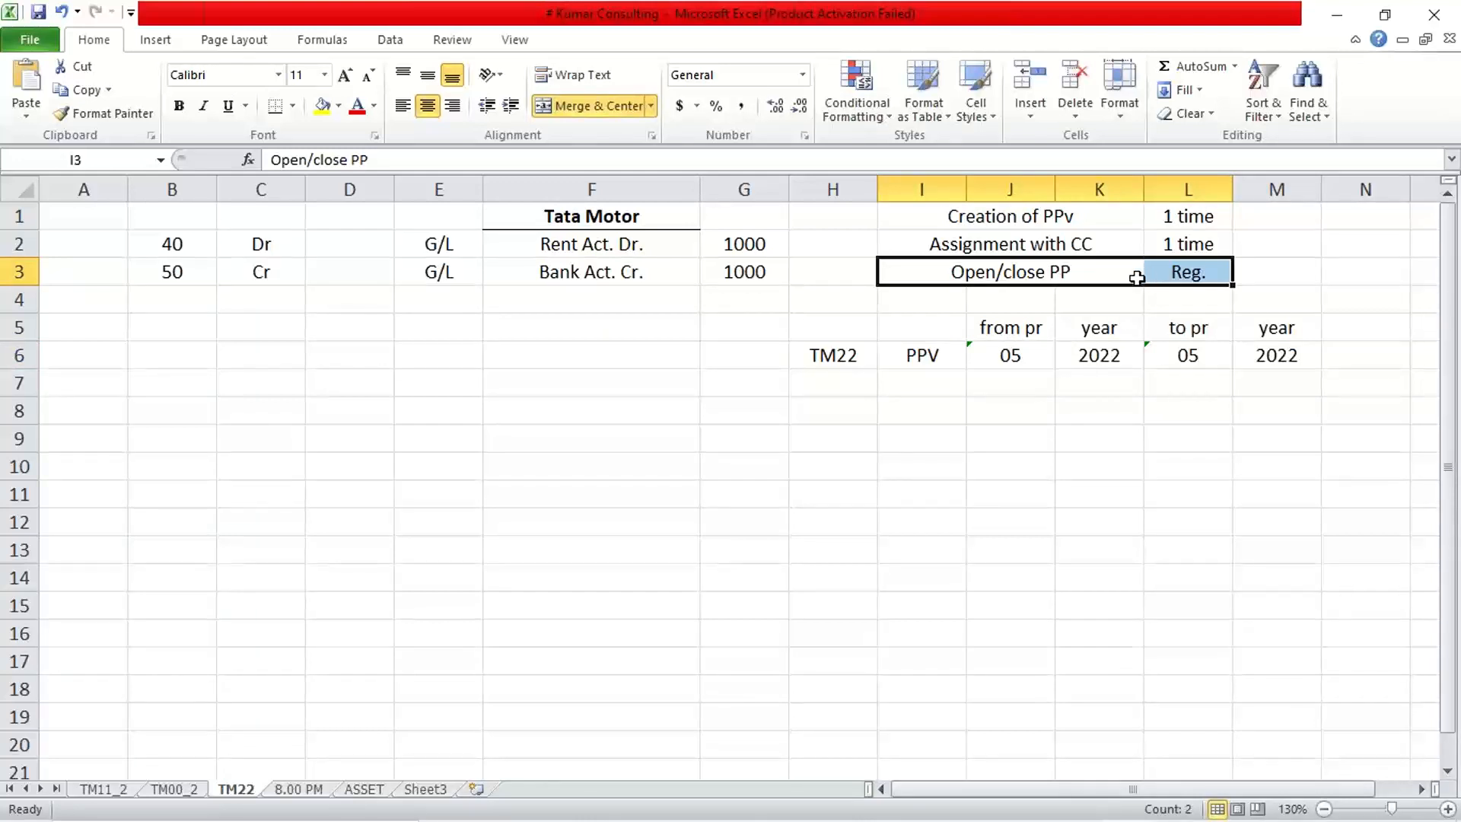
{"action": "left_click", "coordinate": [1076, 274]}
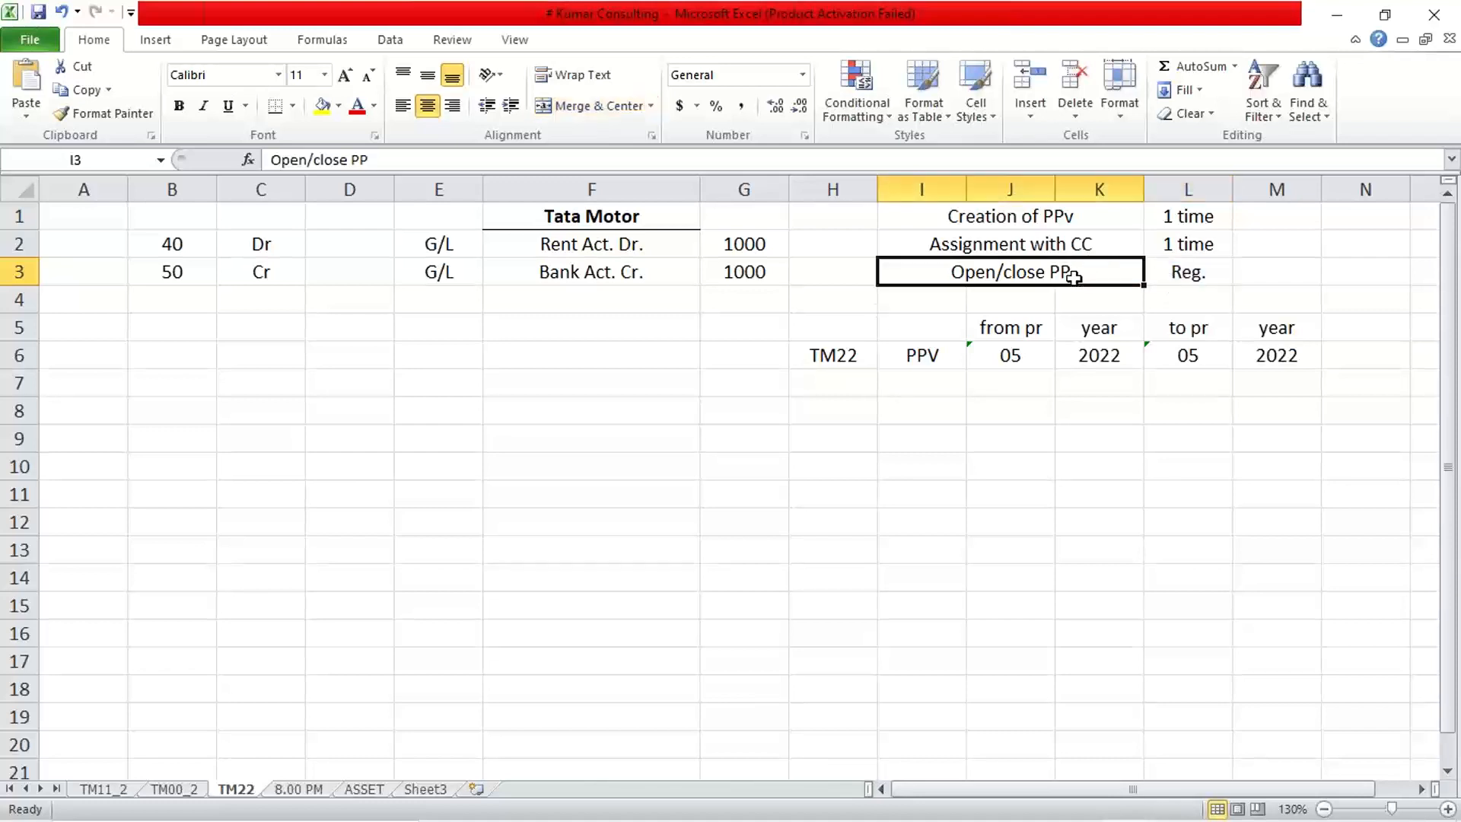
Back in SAP, position the posting periods table on variant TM22.
{"action": "mouse_move", "coordinate": [917, 777]}
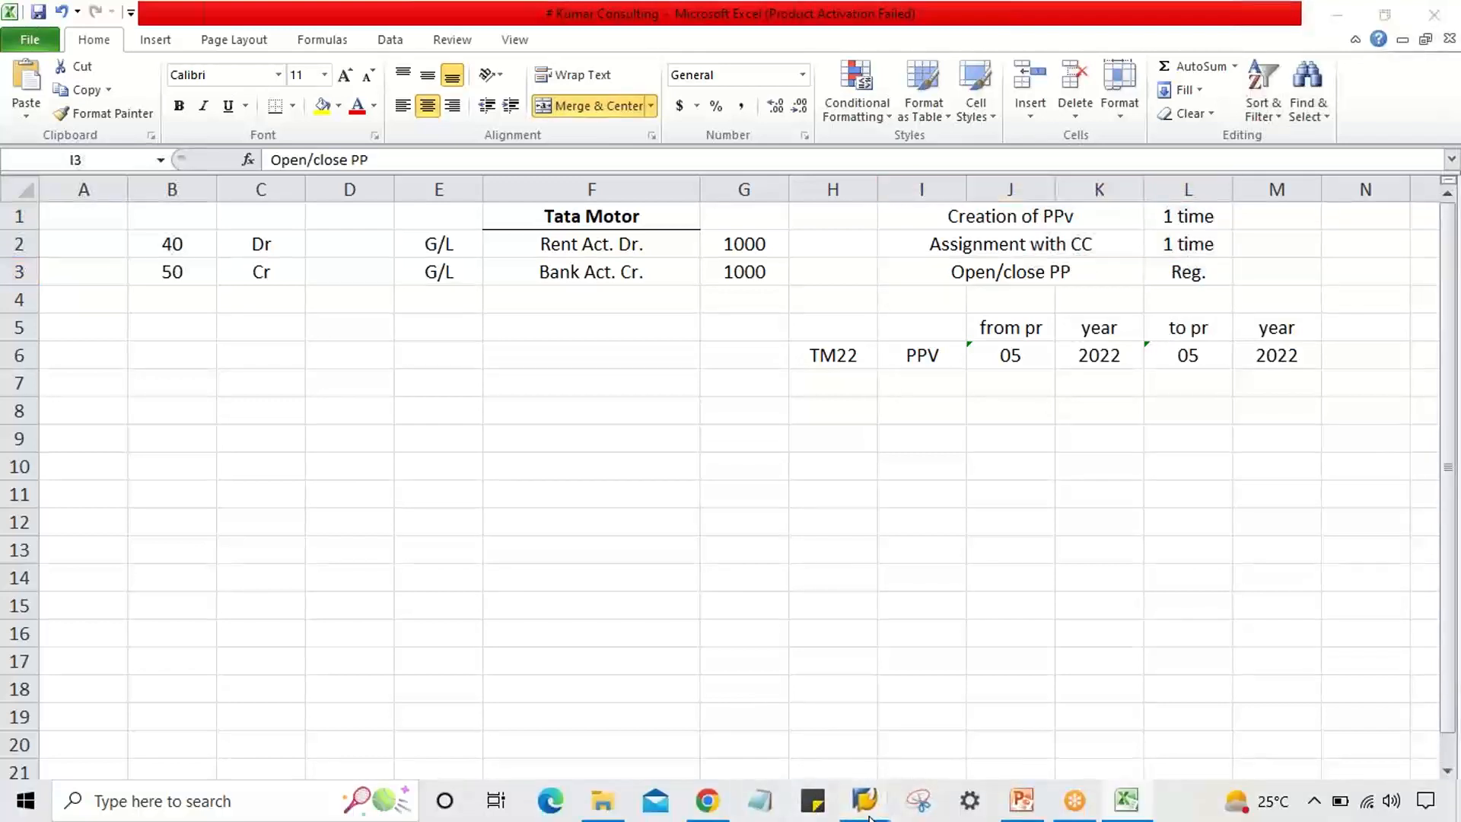
{"action": "mouse_move", "coordinate": [860, 795]}
{"action": "left_click", "coordinate": [1012, 723]}
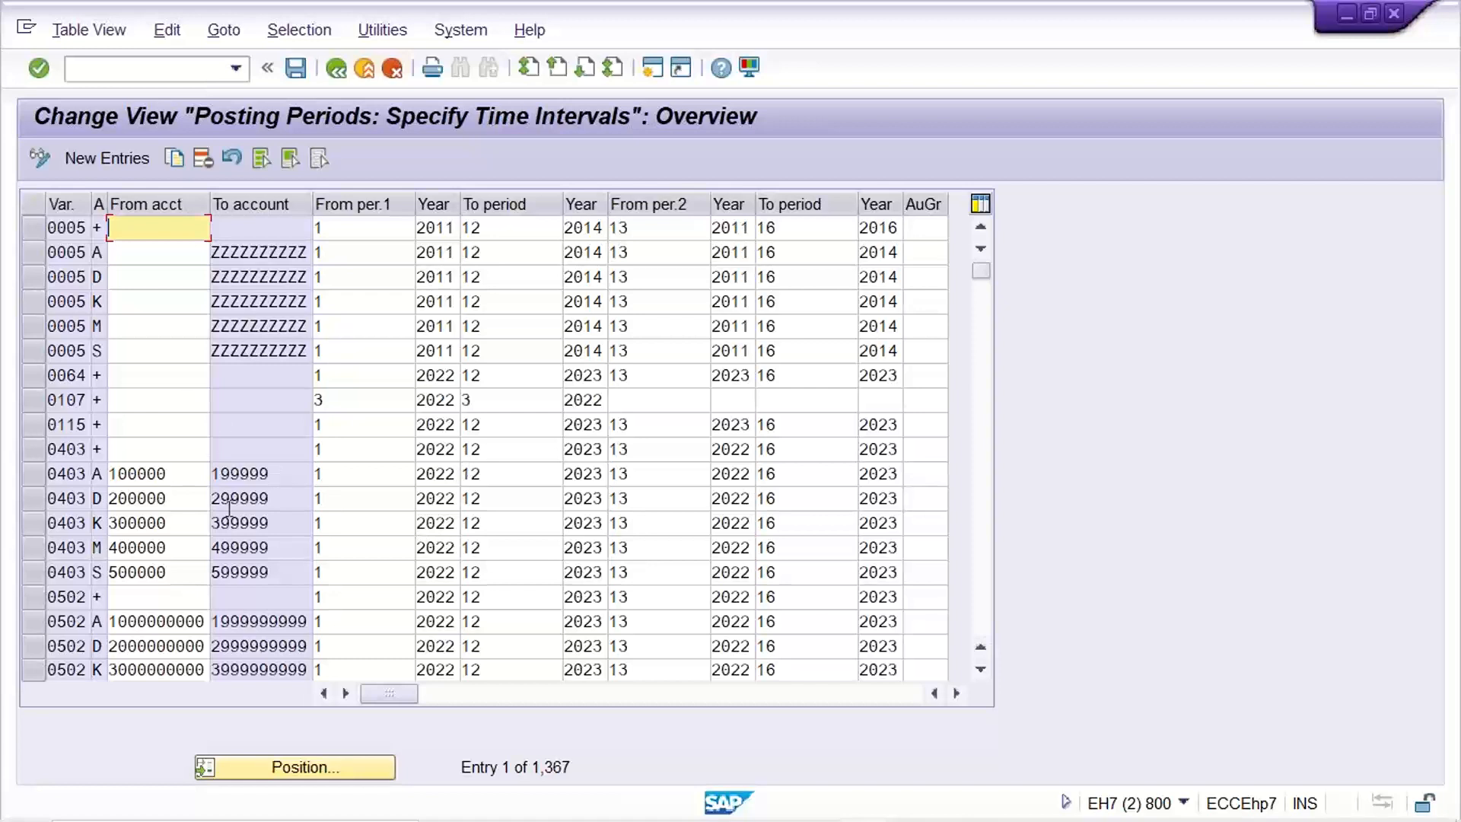
{"action": "left_click", "coordinate": [287, 767]}
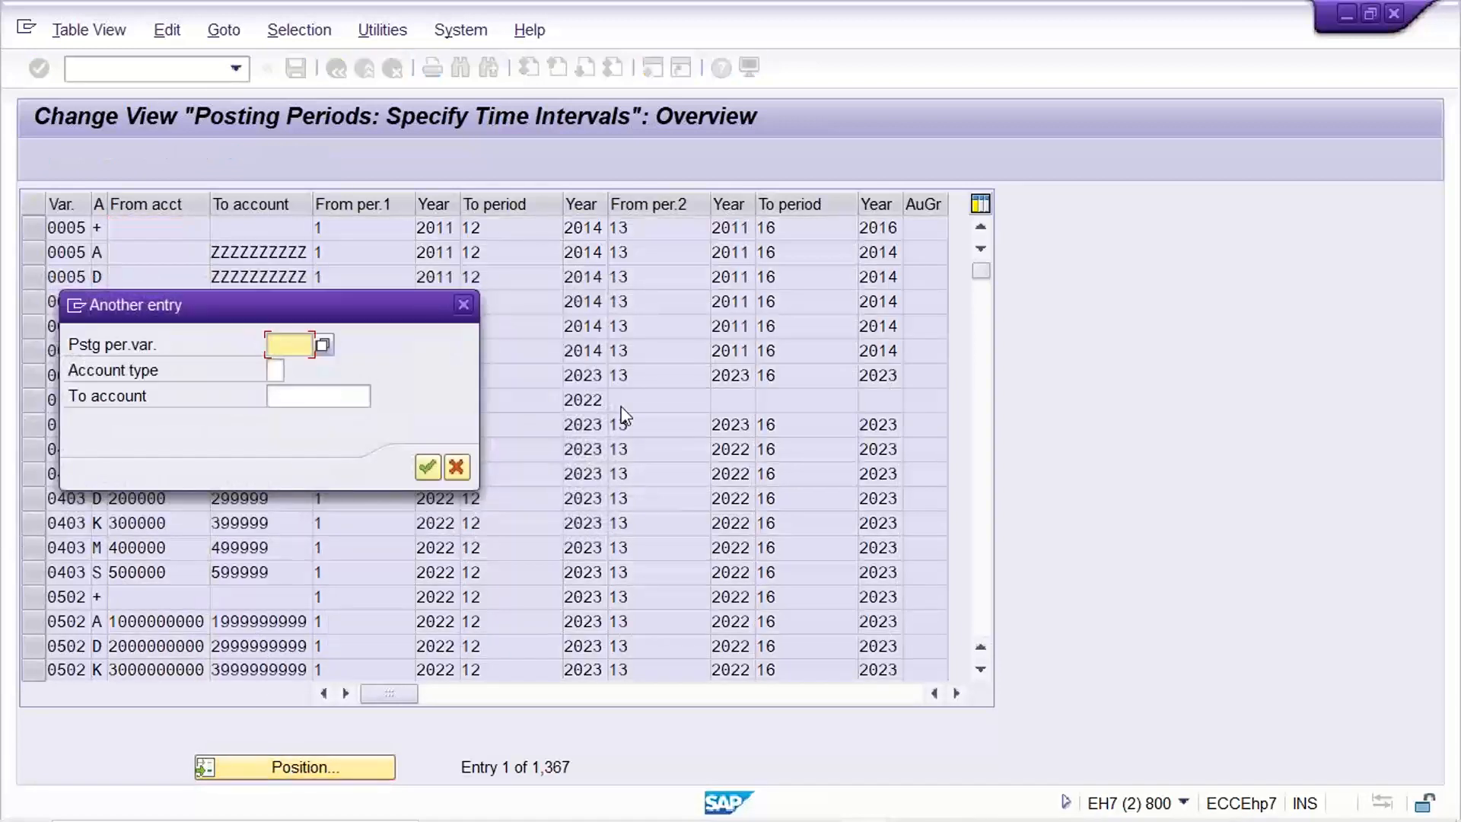
{"action": "type", "text": "TM22"}
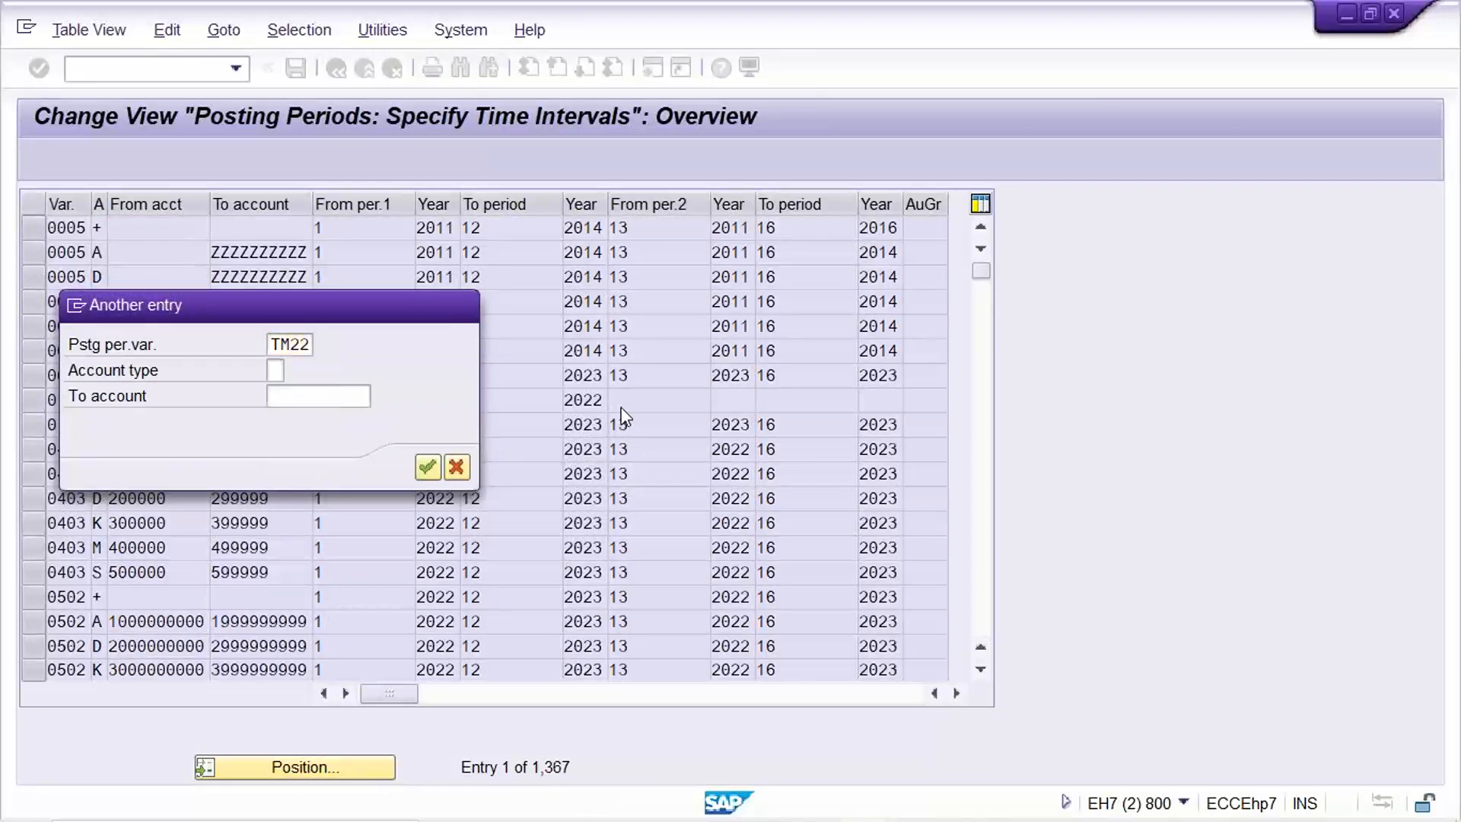
{"action": "key", "text": "Return"}
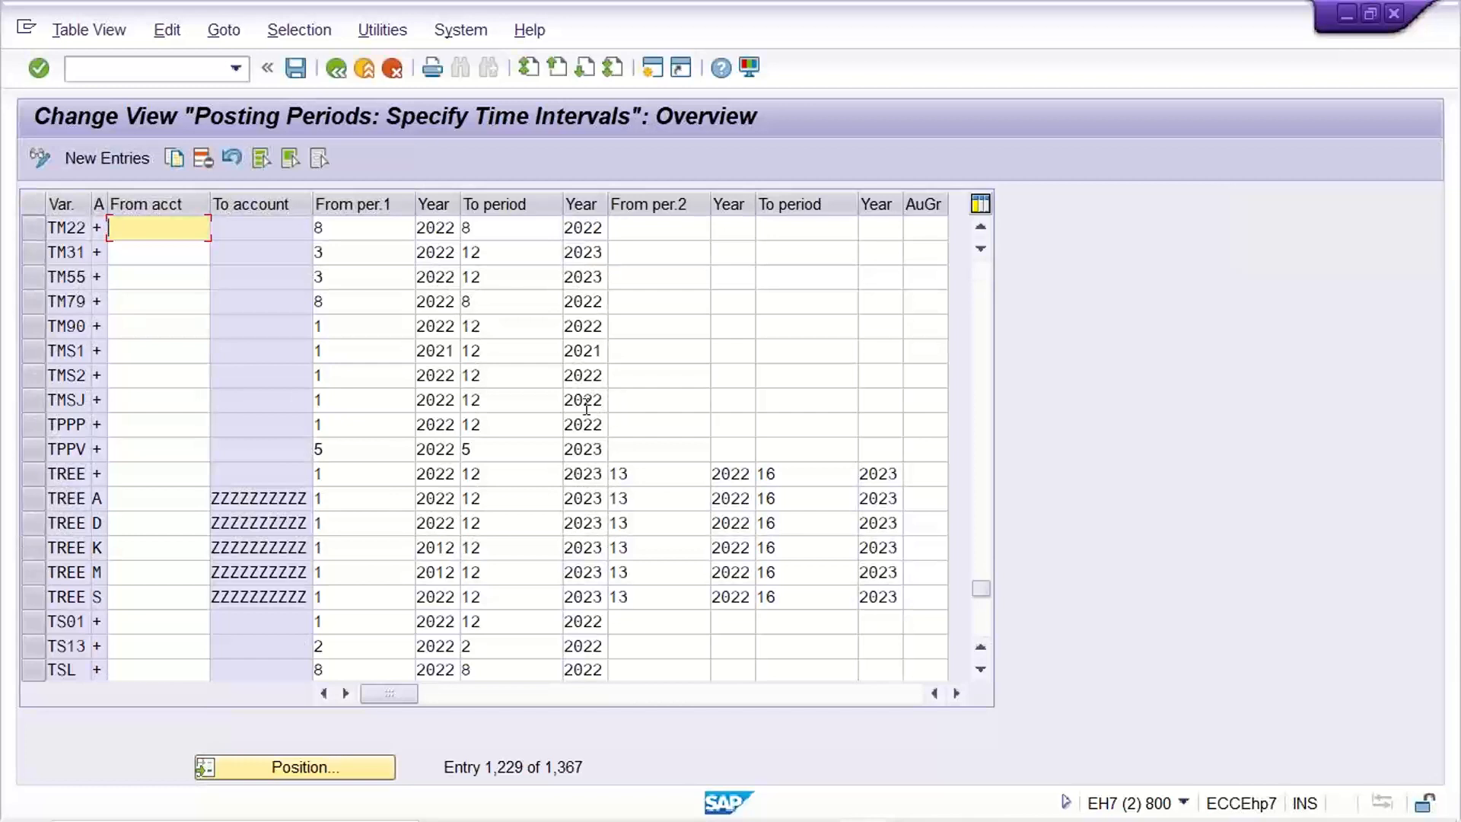
Change TM22's from and to periods from 8 to 5 for 2022 and save under the Customizing request.
{"action": "left_click", "coordinate": [344, 228]}
{"action": "left_click", "coordinate": [488, 228]}
{"action": "left_click", "coordinate": [368, 229]}
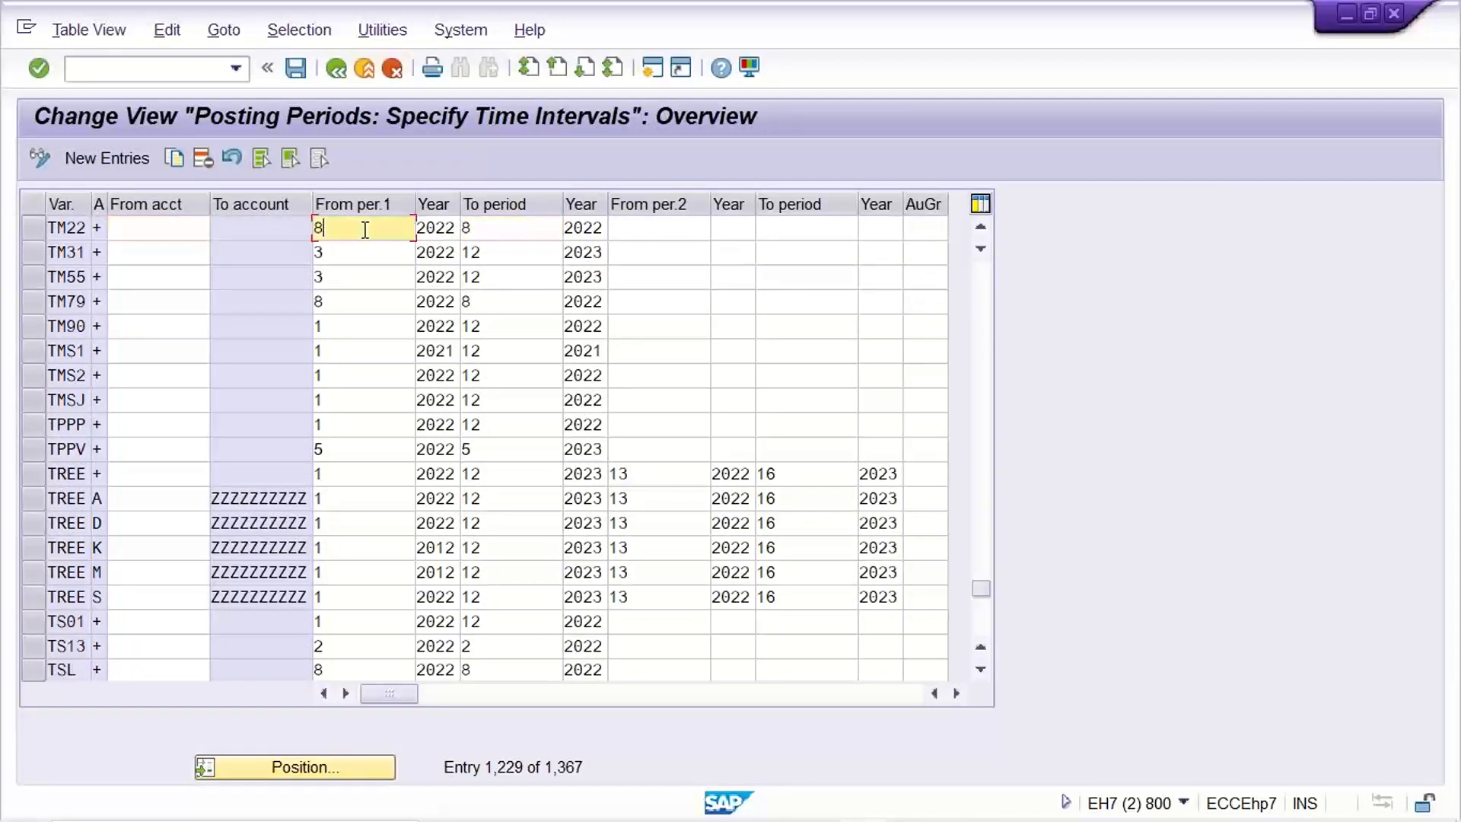
{"action": "left_click", "coordinate": [506, 230]}
{"action": "left_click", "coordinate": [382, 228]}
{"action": "left_click", "coordinate": [520, 233]}
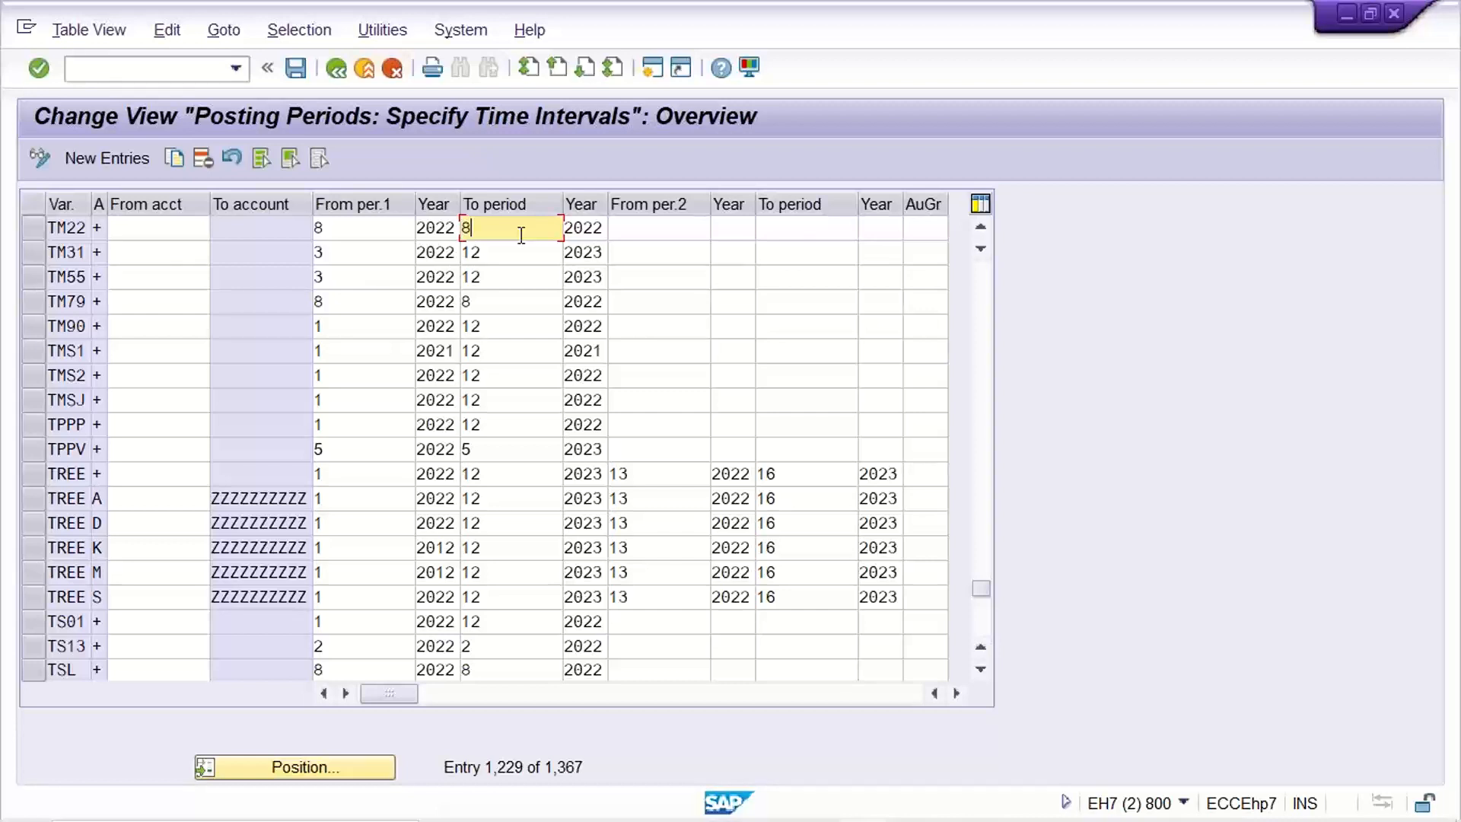
{"action": "key", "text": "BackSpace"}
{"action": "type", "text": "5"}
{"action": "key", "text": "shift+Tab"}
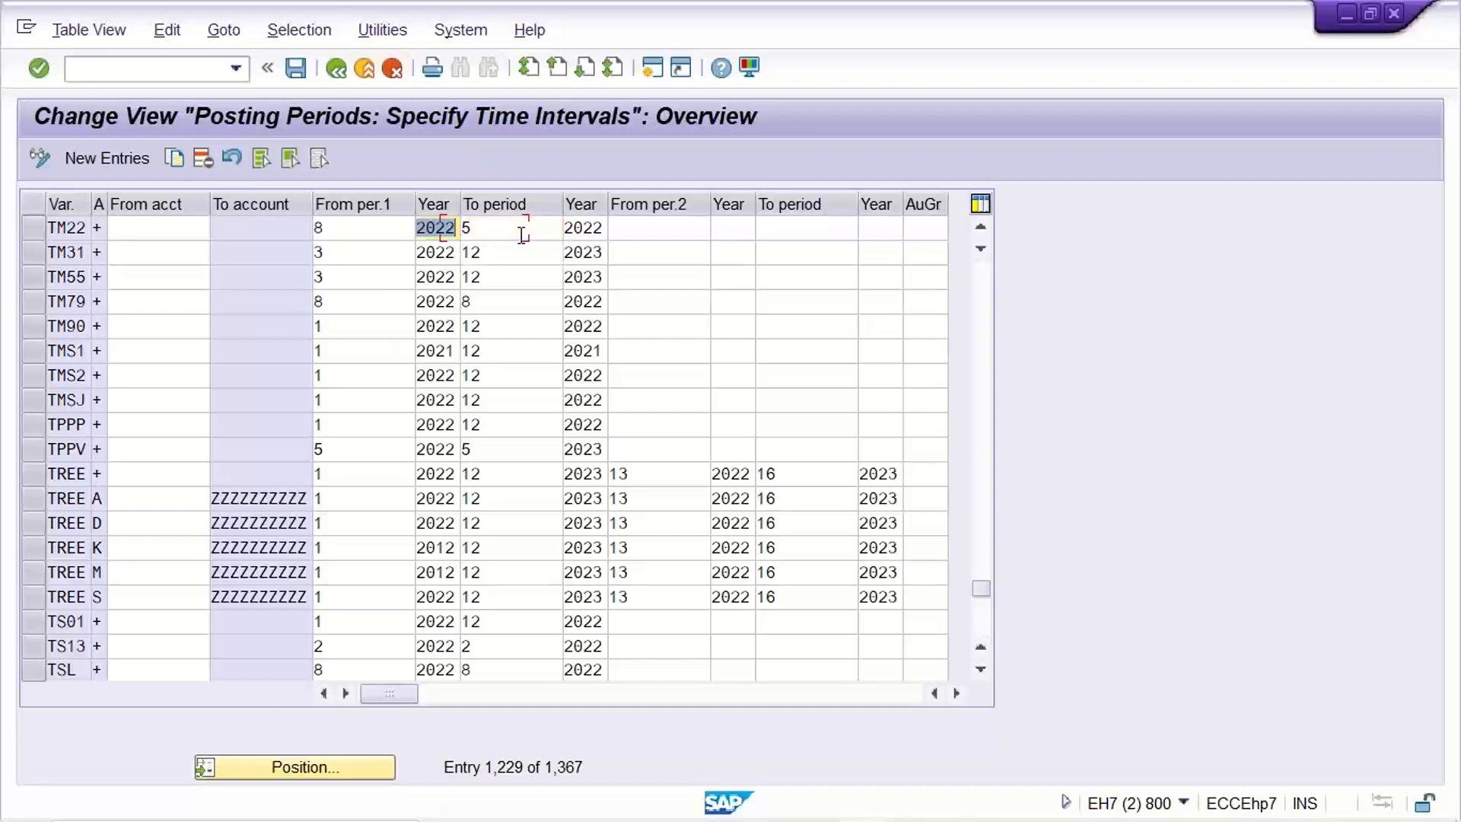
{"action": "key", "text": "shift+Tab"}
{"action": "key", "text": "BackSpace"}
{"action": "type", "text": "5"}
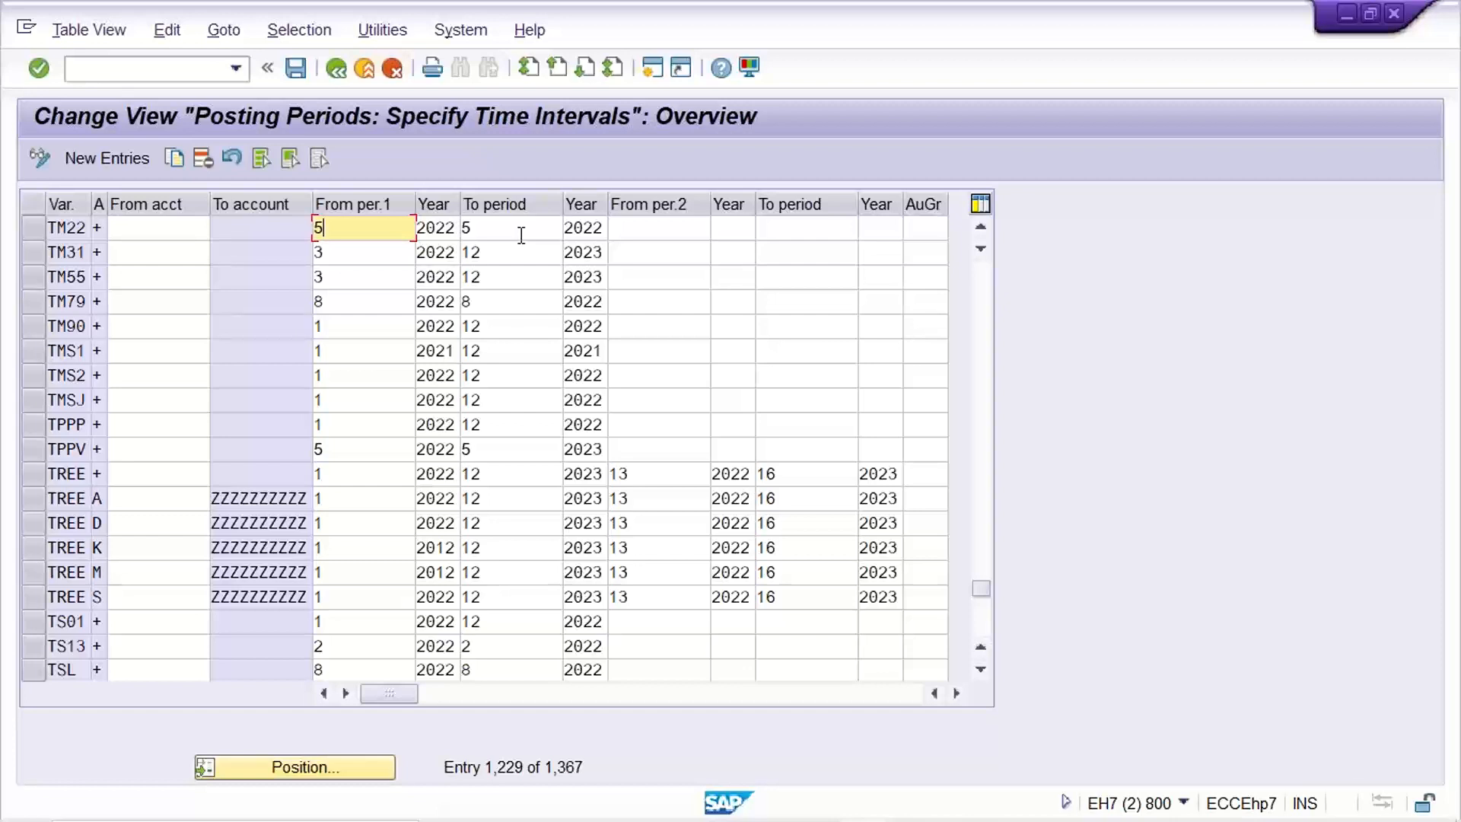
{"action": "key", "text": "ctrl+s"}
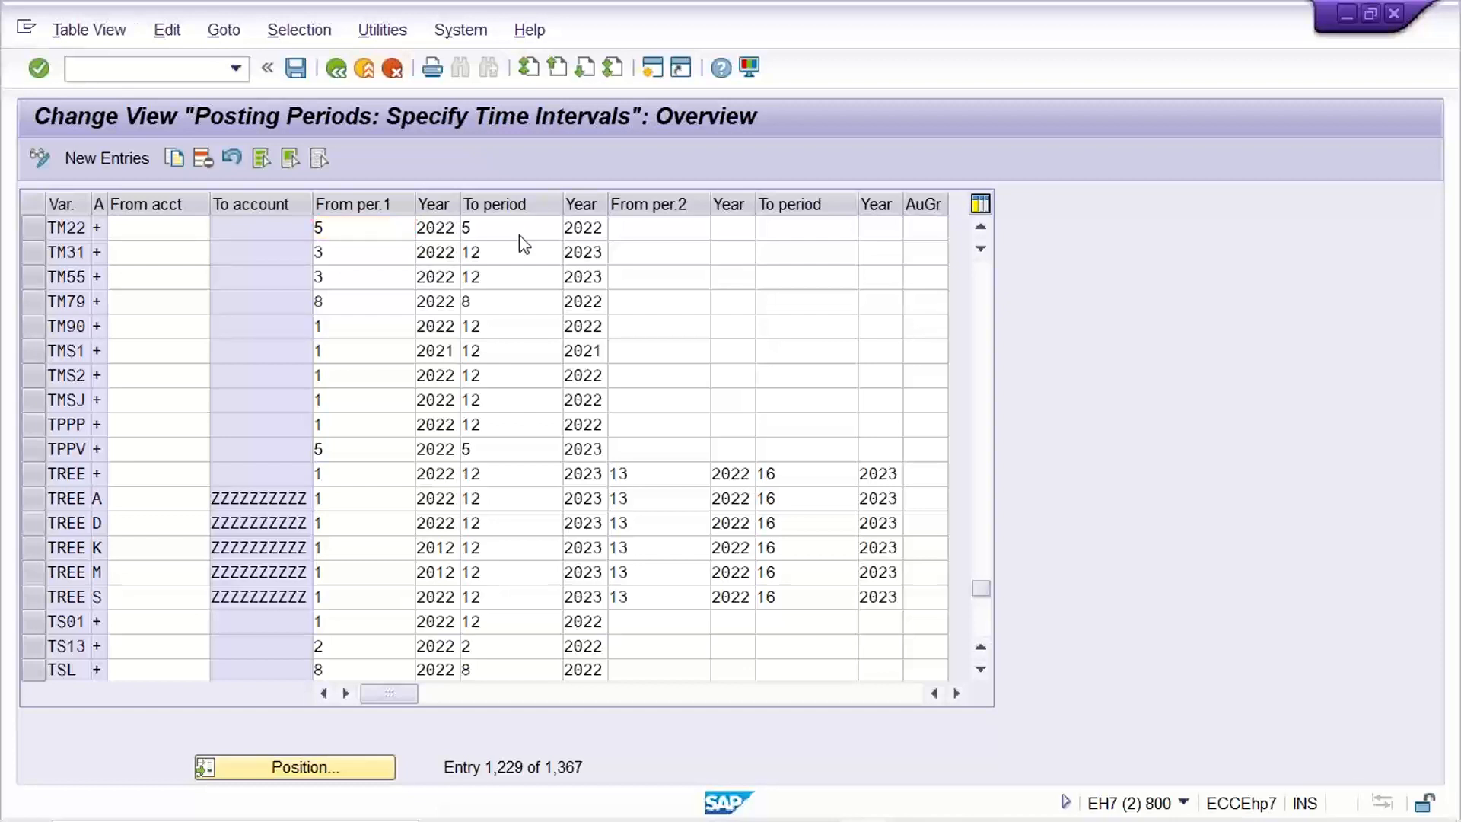
{"action": "key", "text": "Return"}
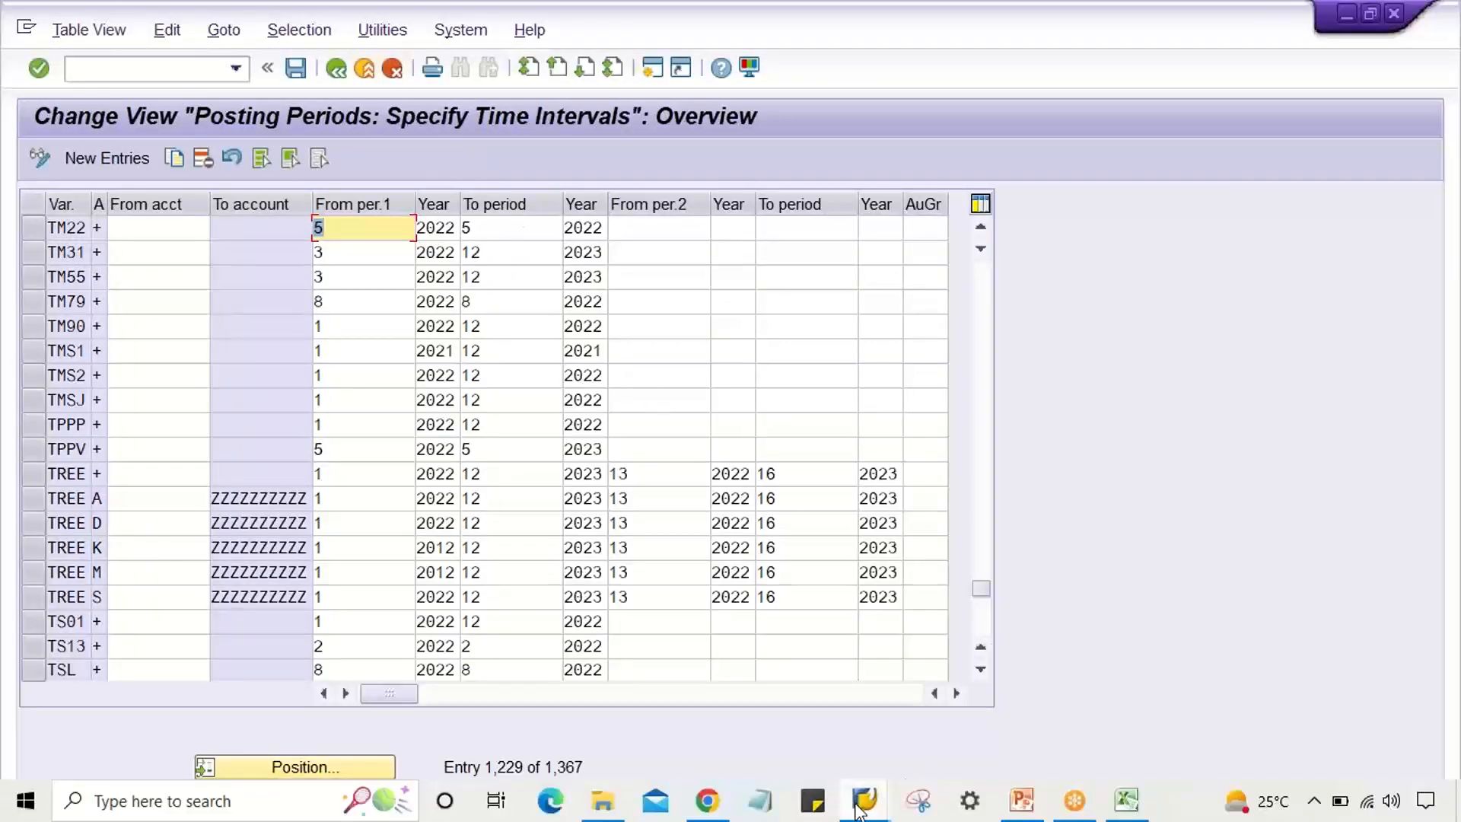
Switch back to the Enter G/L Account Posting window for company code TM22, period 5.
{"action": "left_click", "coordinate": [860, 811]}
{"action": "left_click", "coordinate": [854, 698]}
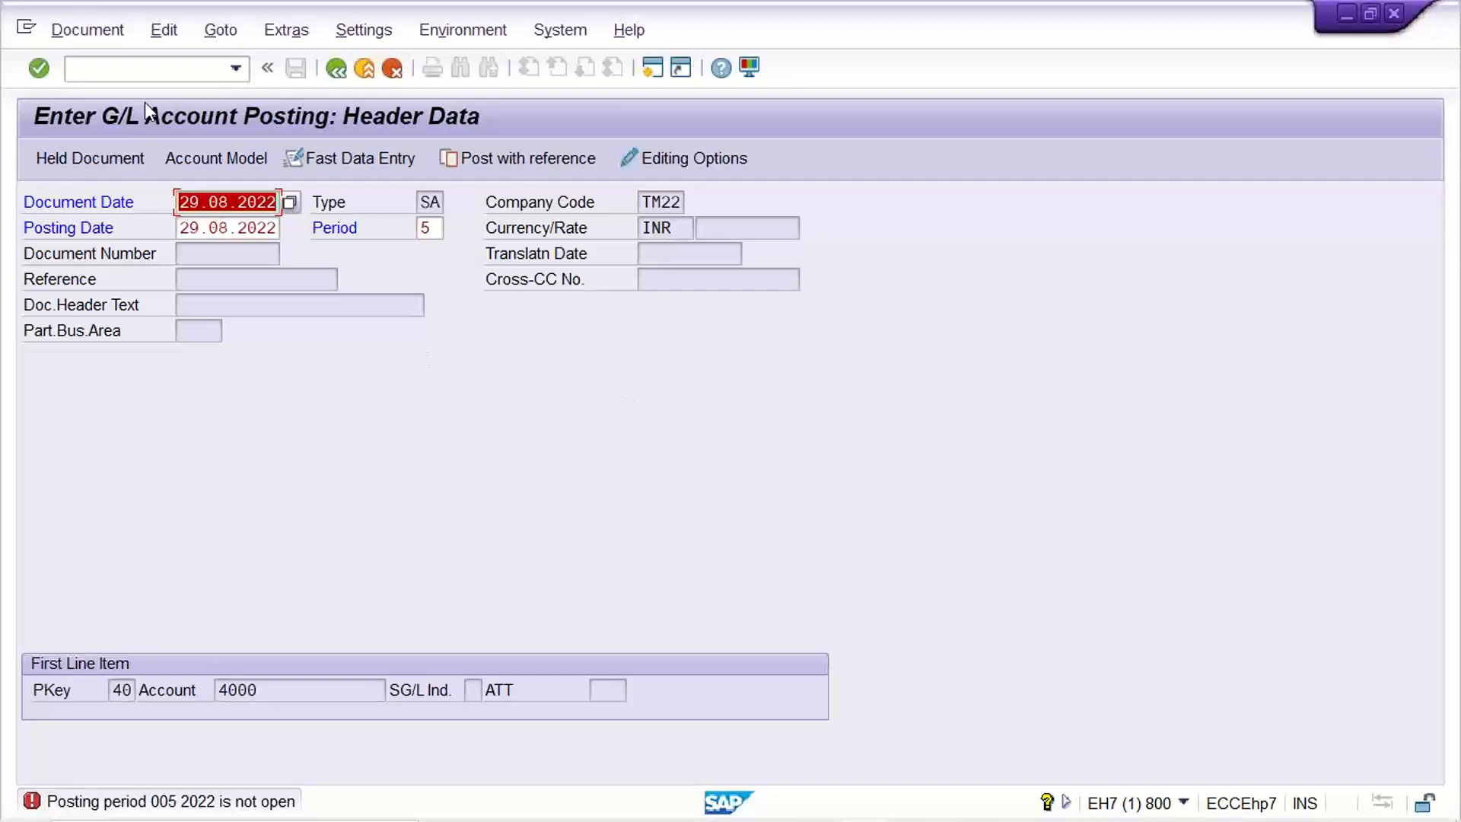
{"action": "left_click", "coordinate": [140, 76]}
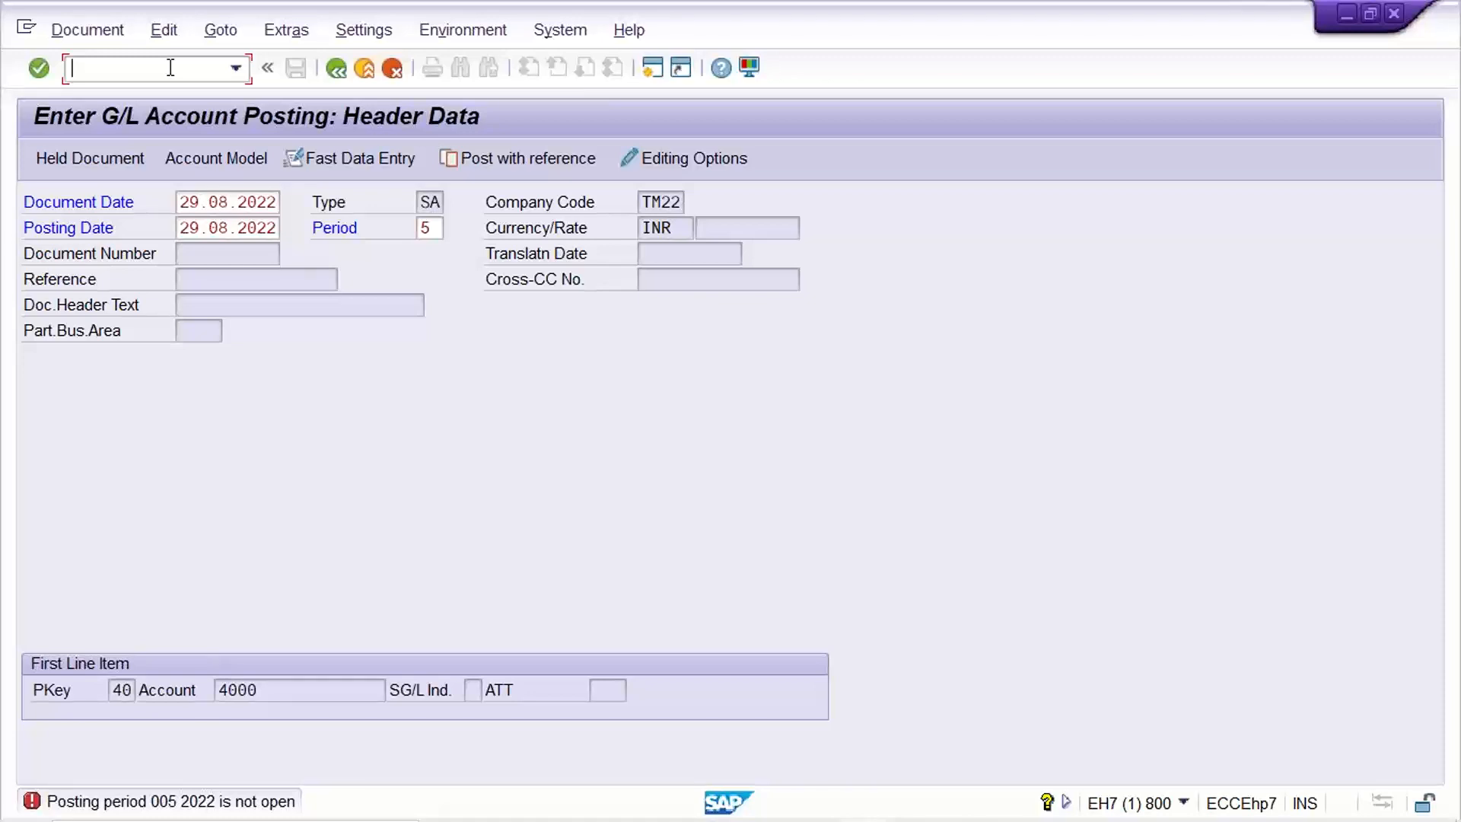
{"action": "left_click", "coordinate": [643, 201]}
{"action": "left_click", "coordinate": [431, 201]}
{"action": "left_click", "coordinate": [424, 230]}
{"action": "left_click_drag", "start_coordinate": [642, 202], "coordinate": [766, 220]}
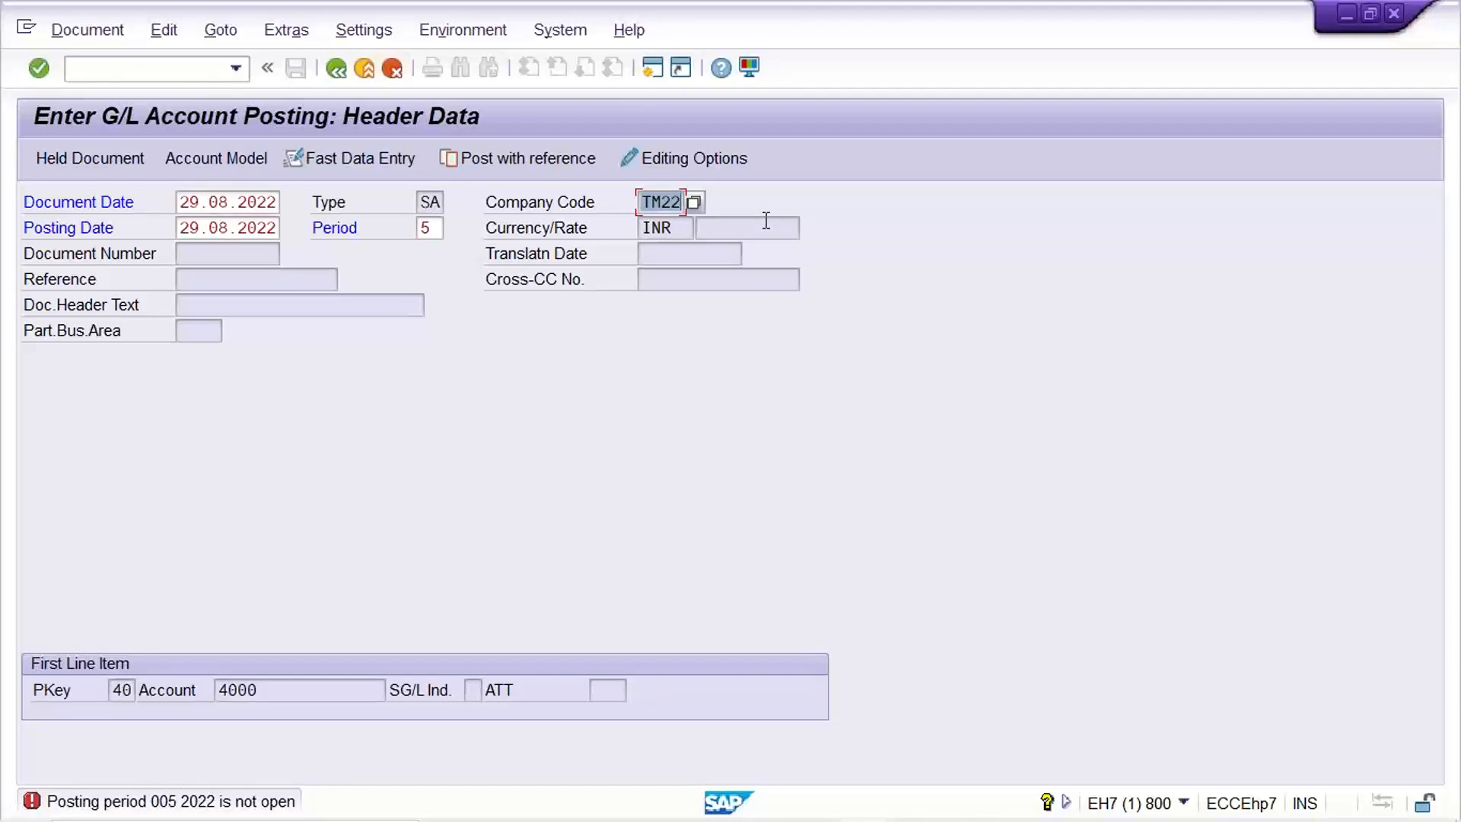
Return to the Posting Periods table, restart it with /NOB52, and create a new SAP session.
{"action": "left_click", "coordinate": [862, 811]}
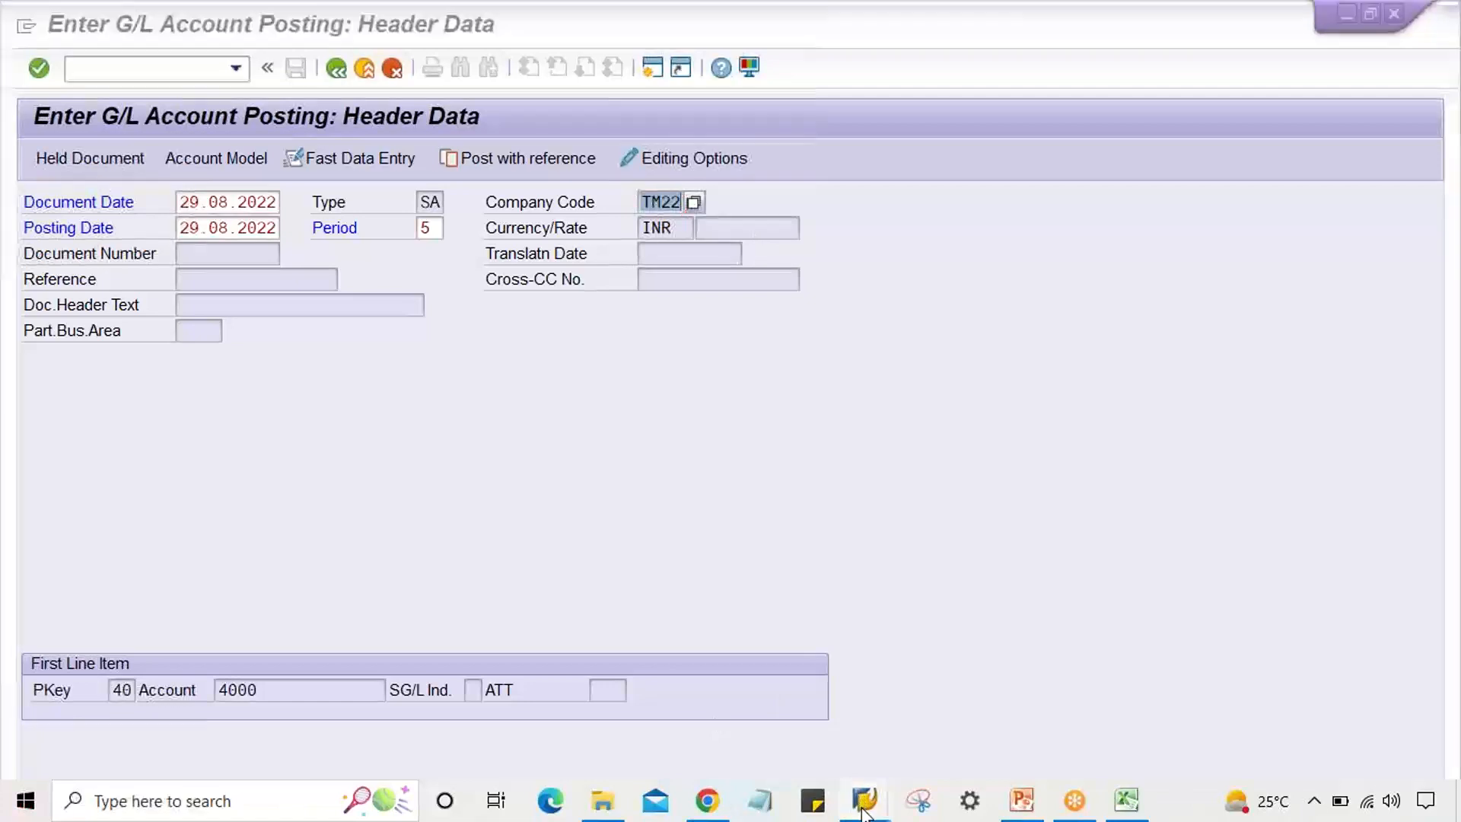
{"action": "left_click", "coordinate": [1083, 732]}
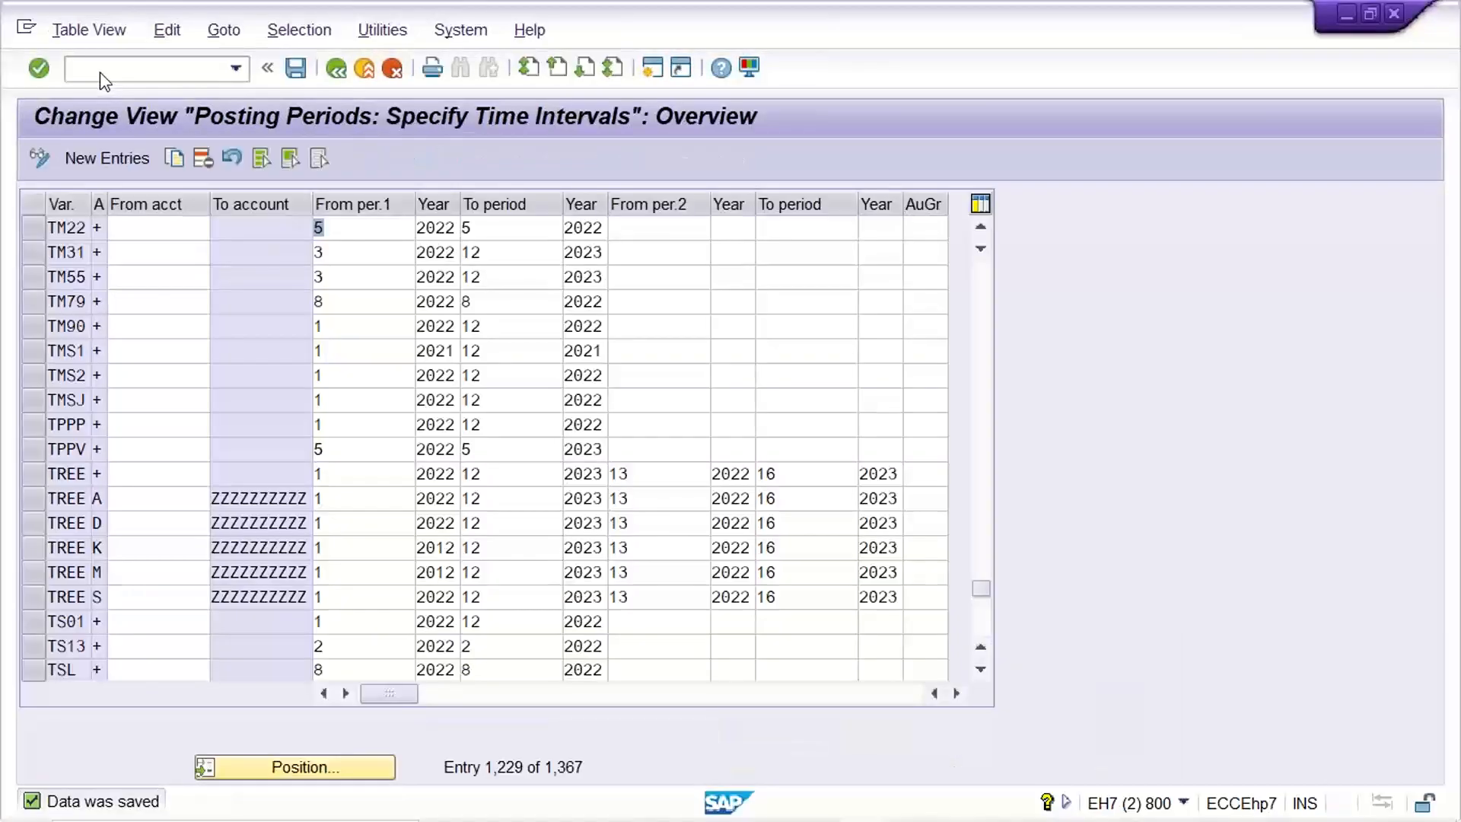
{"action": "left_click", "coordinate": [101, 72]}
{"action": "type", "text": "/NOB"}
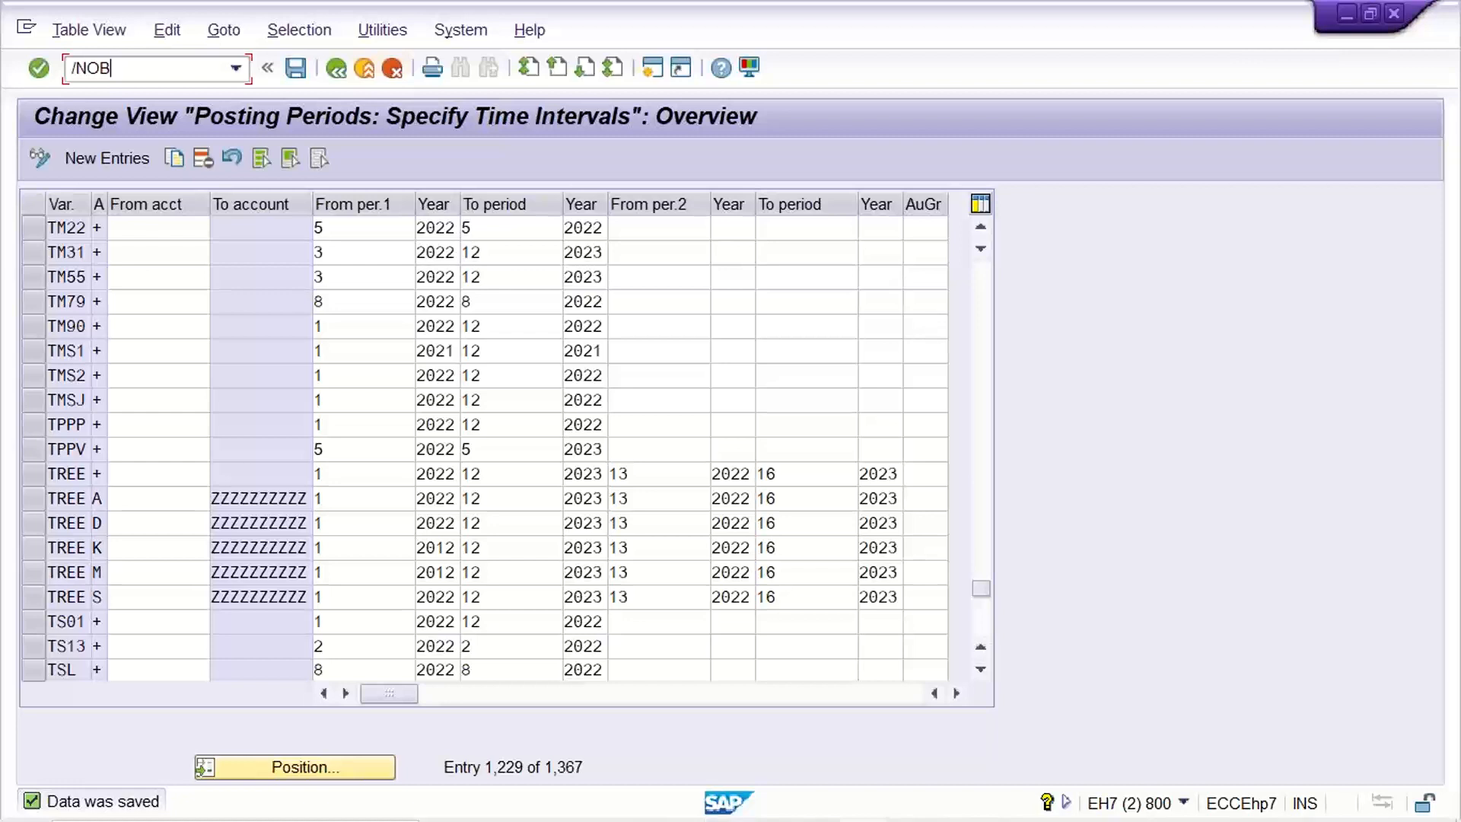
{"action": "type", "text": "52"}
{"action": "key", "text": "Return"}
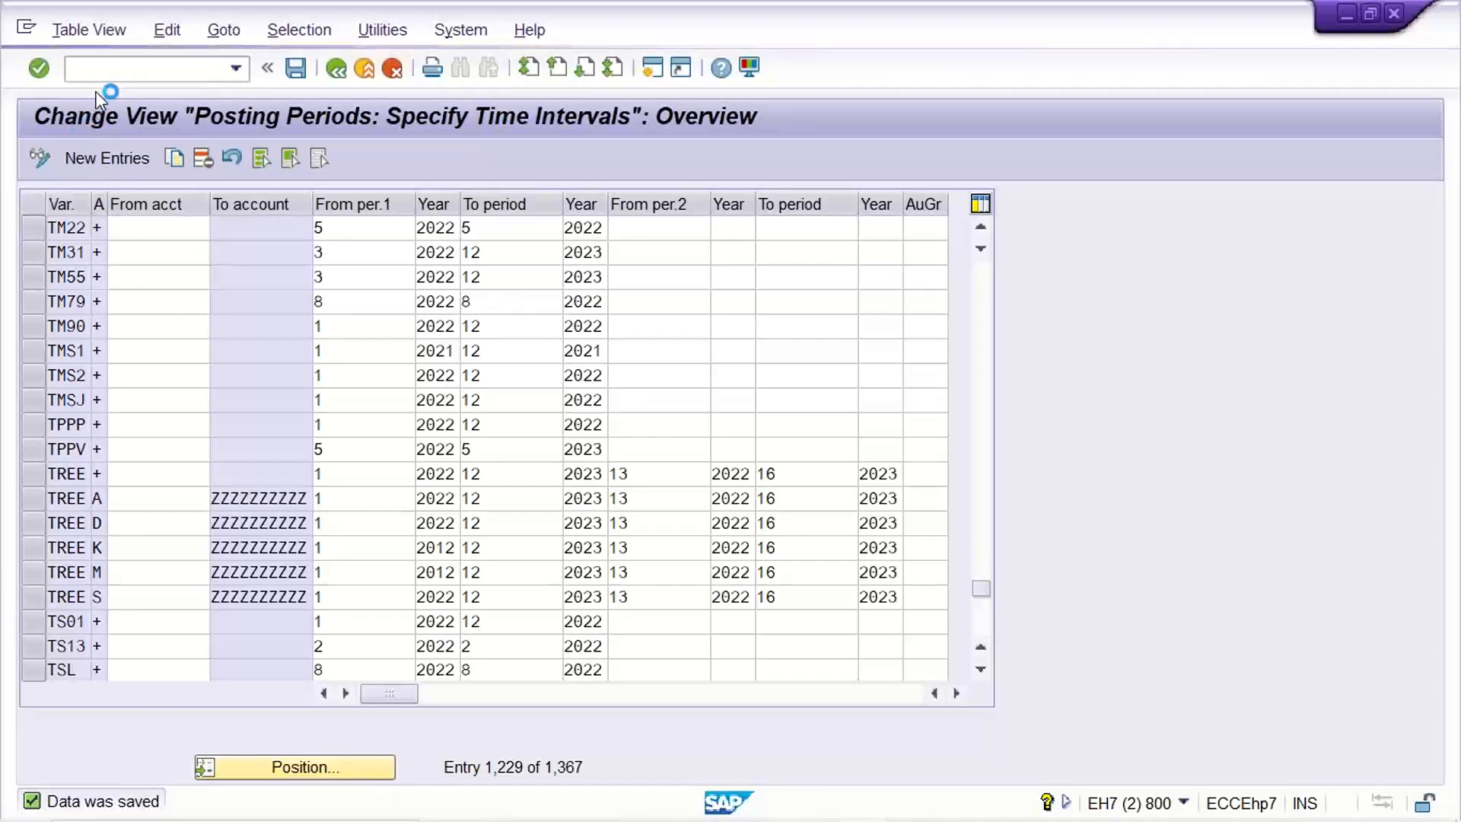
{"action": "left_click", "coordinate": [26, 28]}
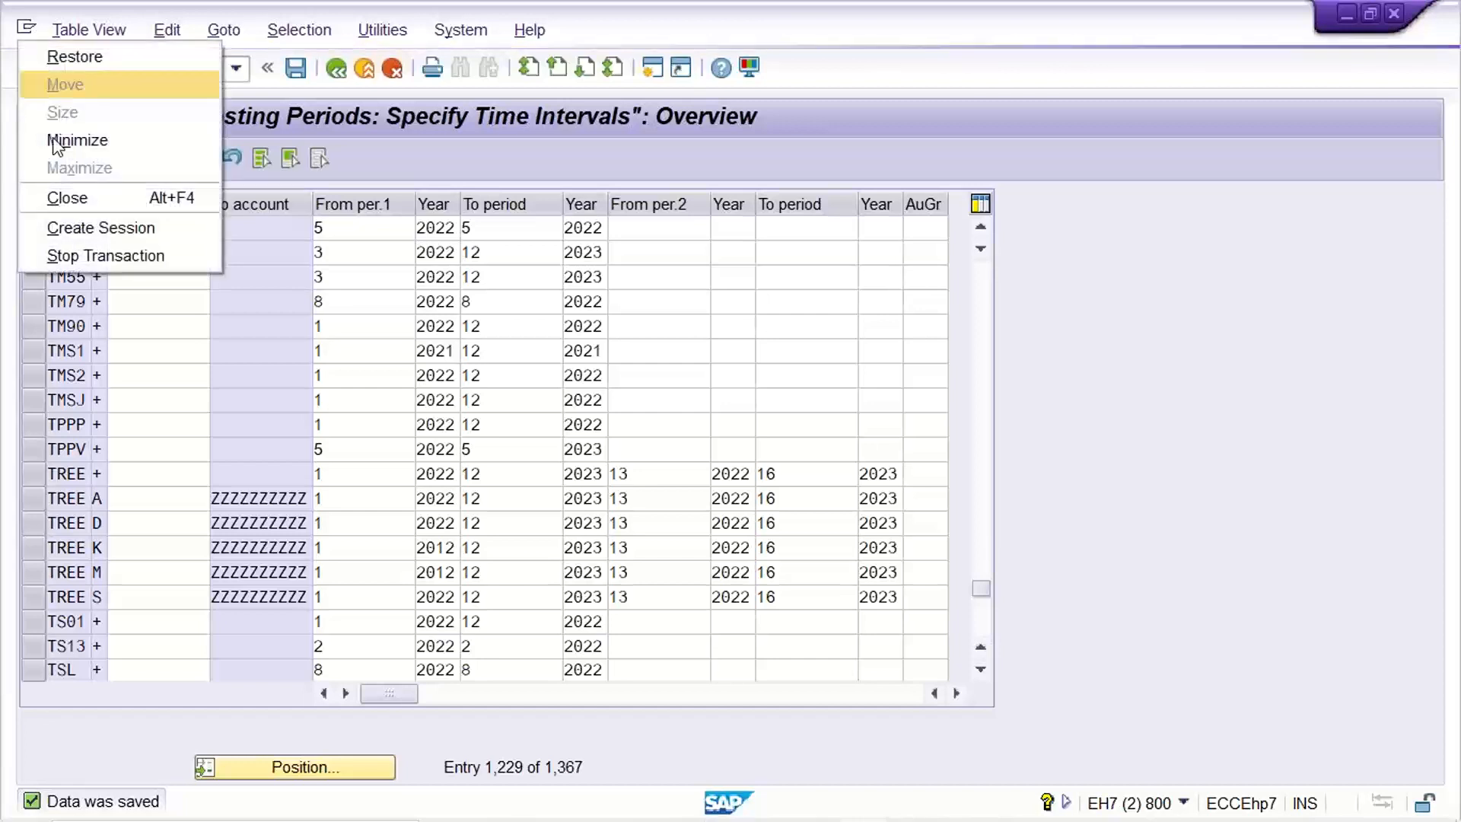
{"action": "left_click", "coordinate": [107, 225]}
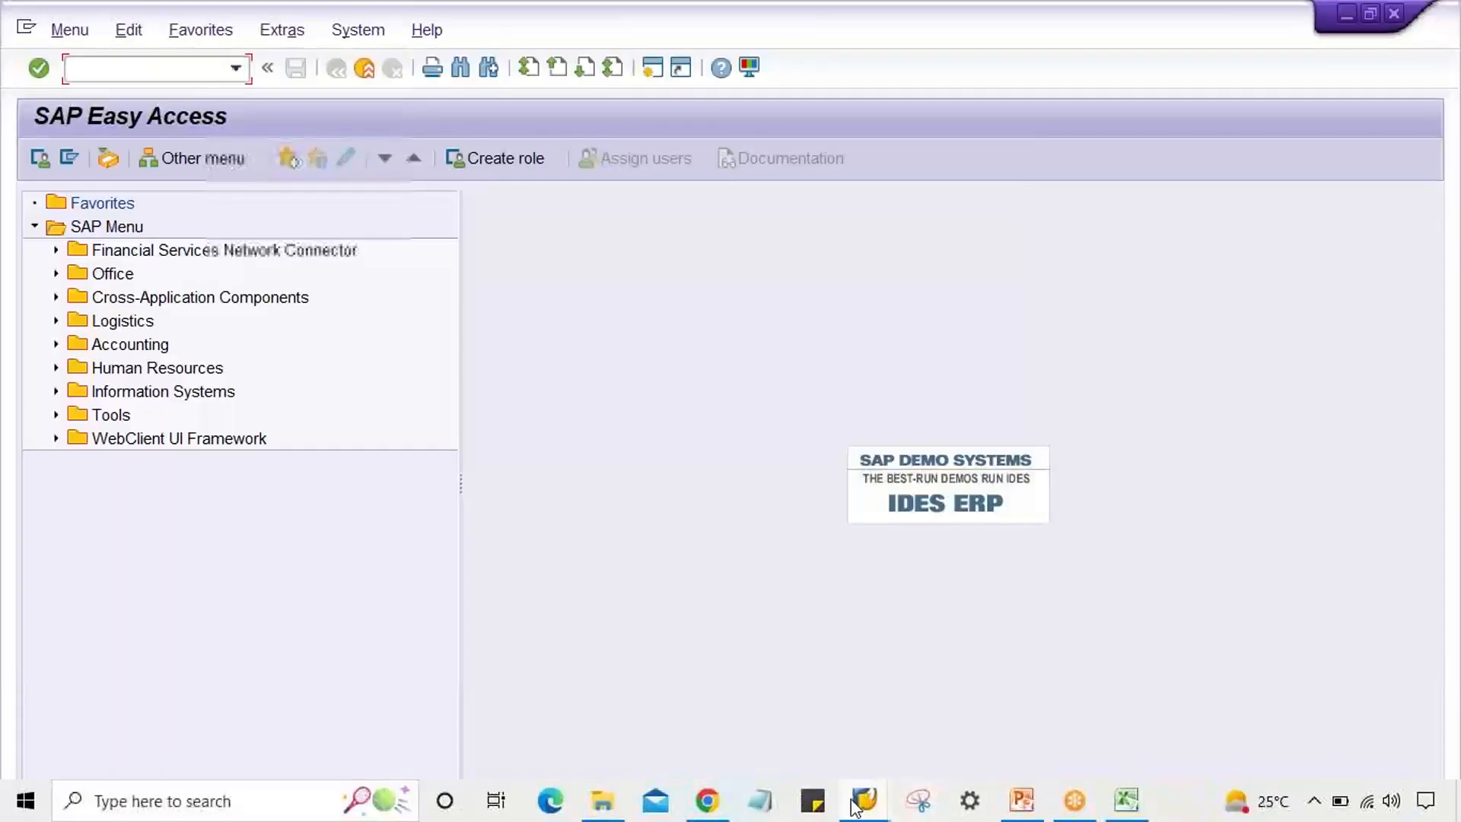
Switch to the Change View 'Fiscal year variants' window listing variants %%, 01 and 11.
{"action": "mouse_move", "coordinate": [859, 805]}
{"action": "left_click", "coordinate": [865, 736]}
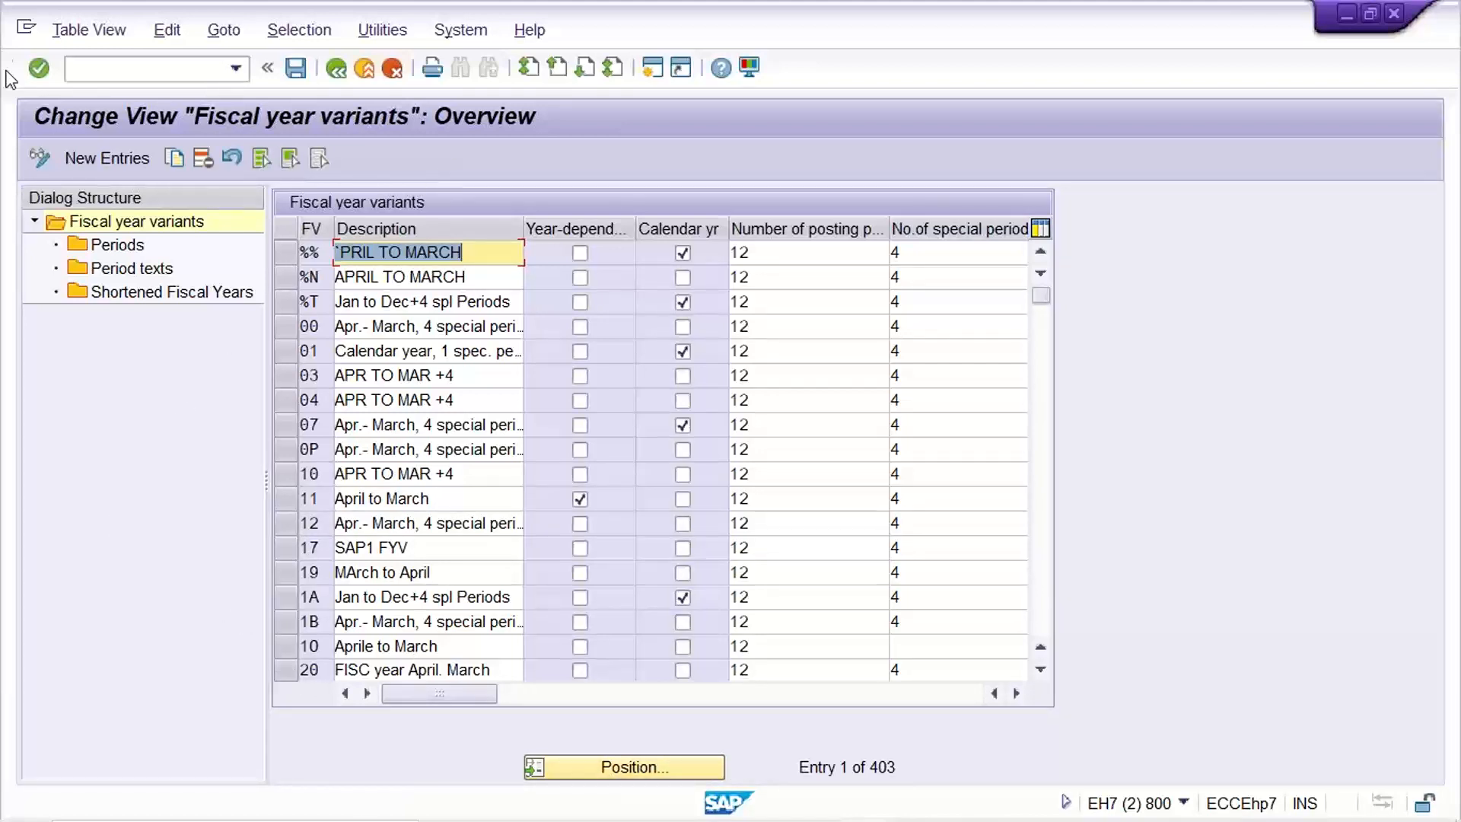
{"action": "left_click", "coordinate": [82, 69]}
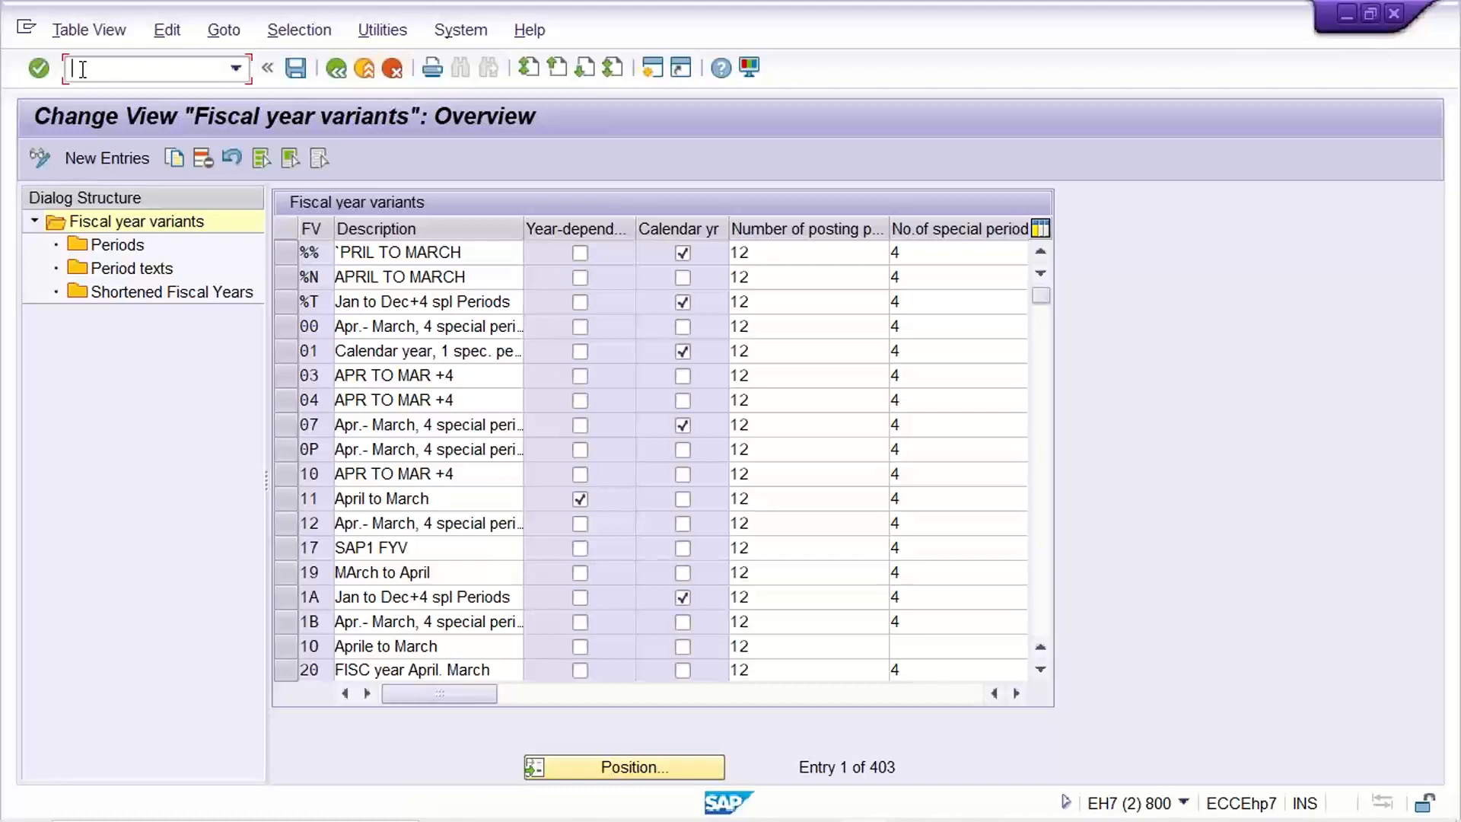
Open the automatic posting procedures transaction with /NOBYC.
{"action": "type", "text": "OBYC"}
{"action": "key", "text": "BackSpace"}
{"action": "key", "text": "BackSpace"}
{"action": "key", "text": "BackSpace"}
{"action": "key", "text": "BackSpace"}
{"action": "type", "text": "/NOBYC"}
{"action": "key", "text": "Return"}
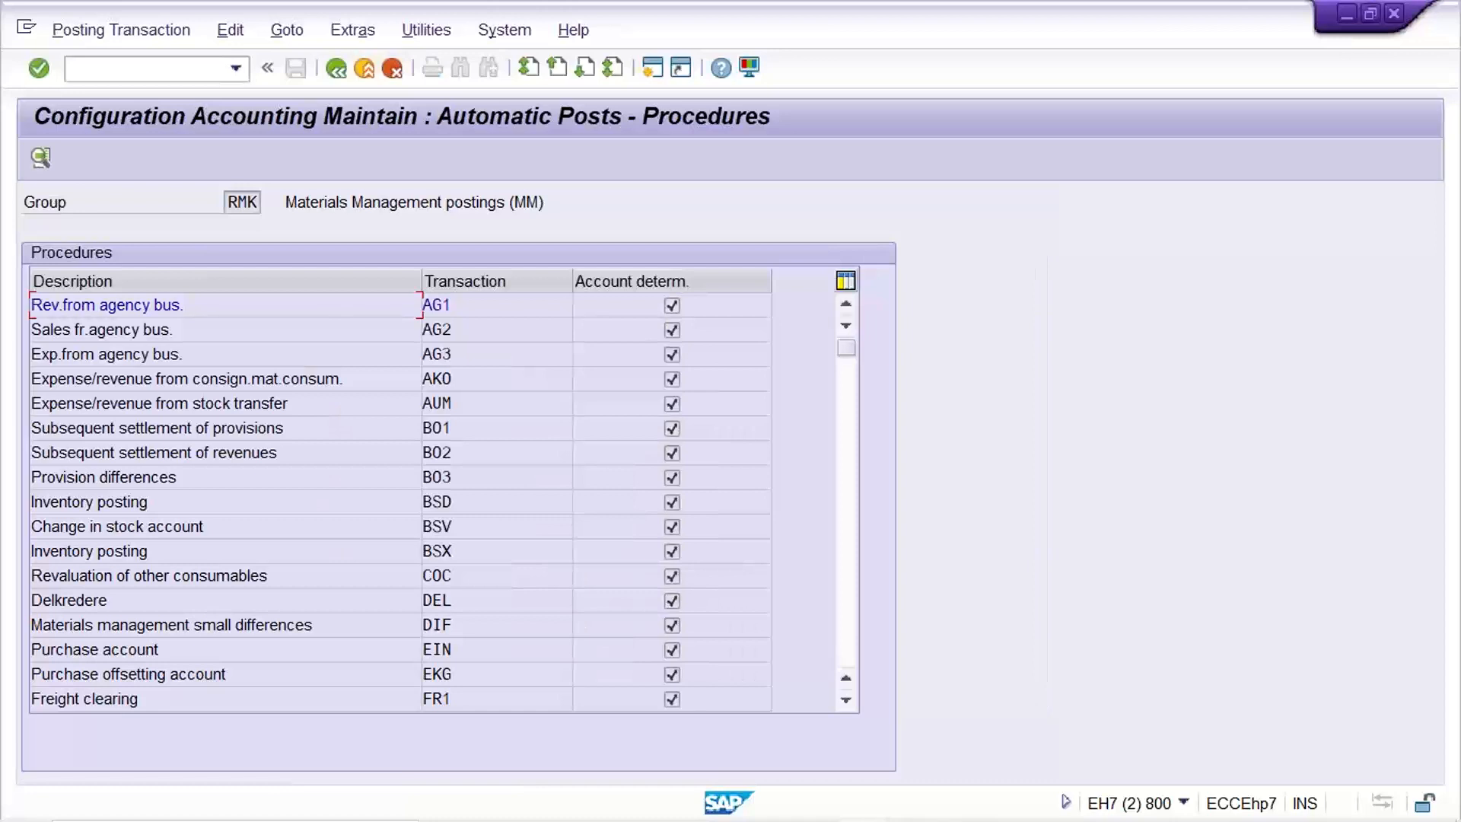
Recall /NOBYC from history and edit it to /NOBY6 to open Company Code Global Data.
{"action": "left_click", "coordinate": [237, 70]}
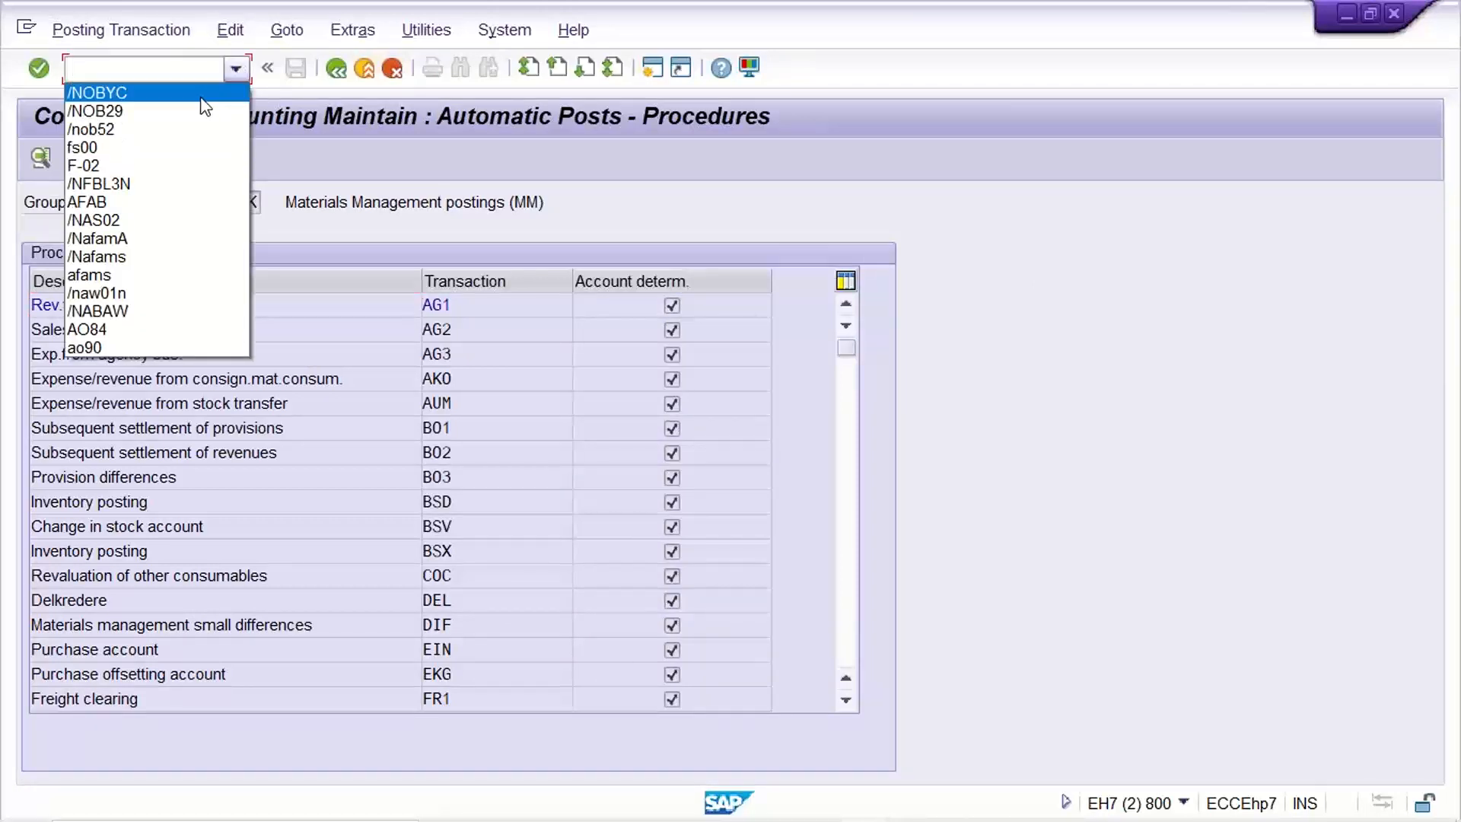
{"action": "left_click", "coordinate": [199, 96]}
{"action": "left_click", "coordinate": [171, 75]}
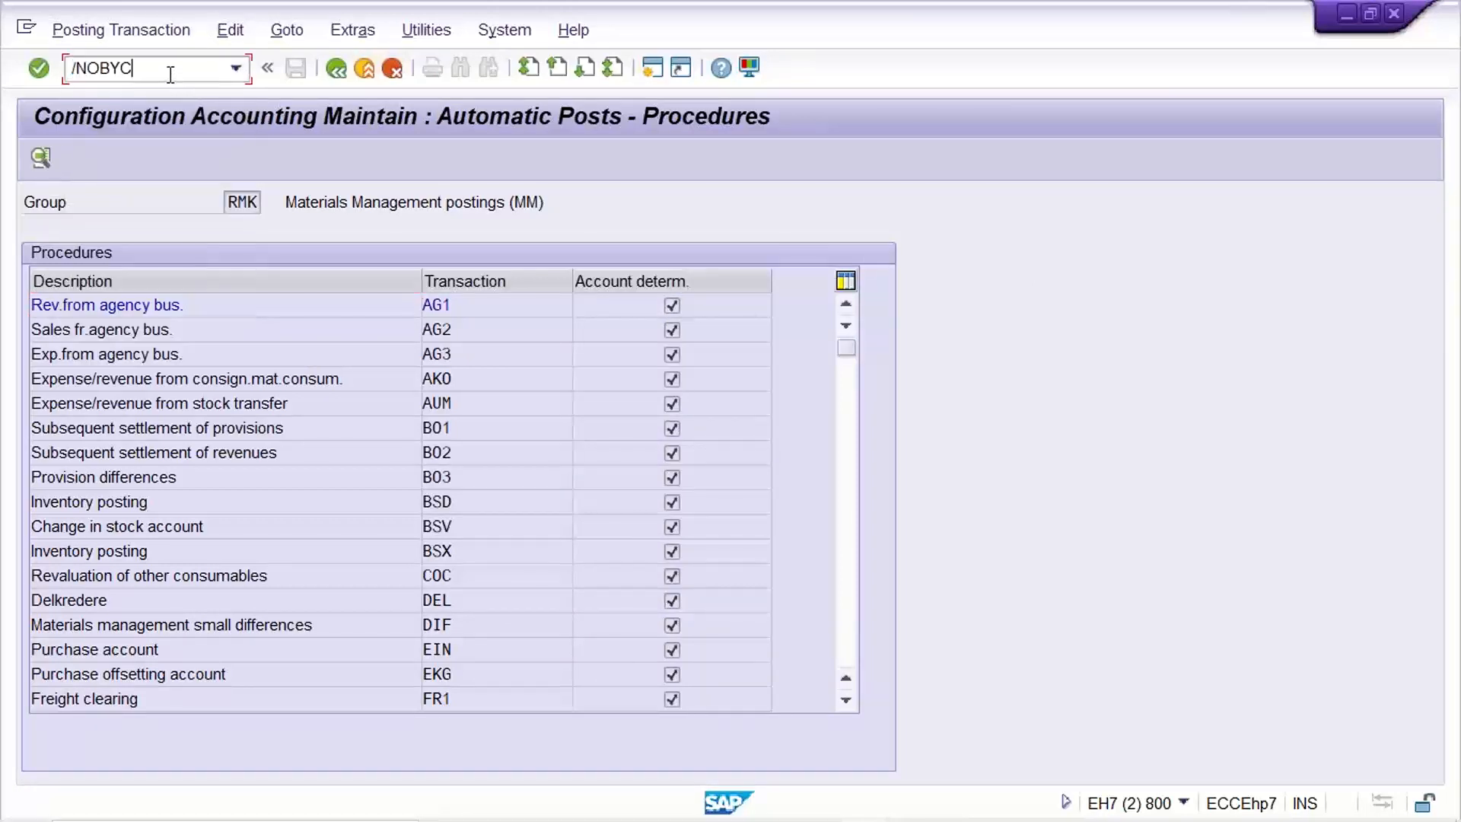
{"action": "key", "text": "BackSpace"}
{"action": "type", "text": "6"}
{"action": "key", "text": "Return"}
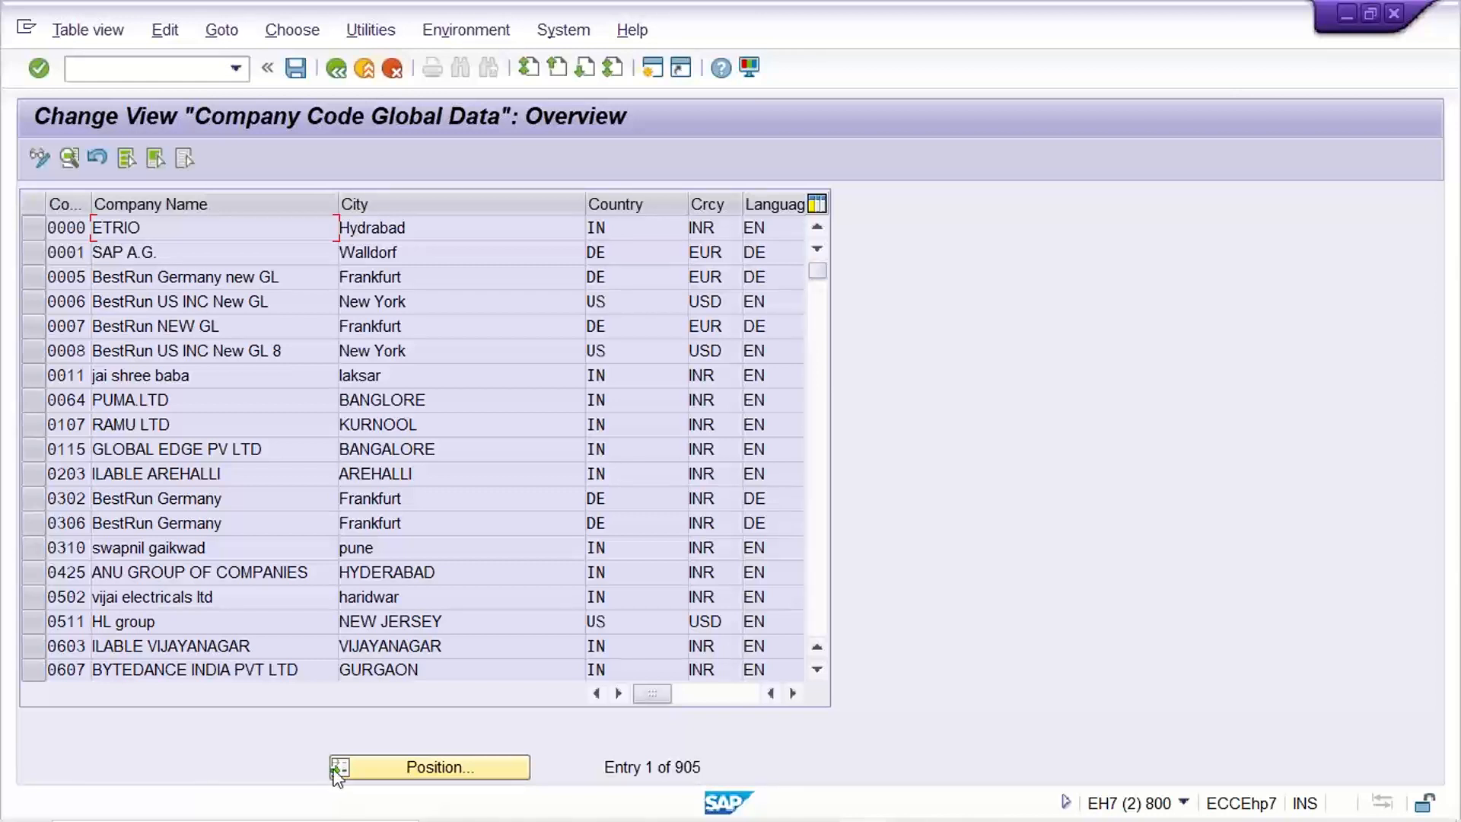
Position the company code list at TM22 (TATA MOTOR, NEW DELHI) via the Position dialog.
{"action": "left_click", "coordinate": [422, 768]}
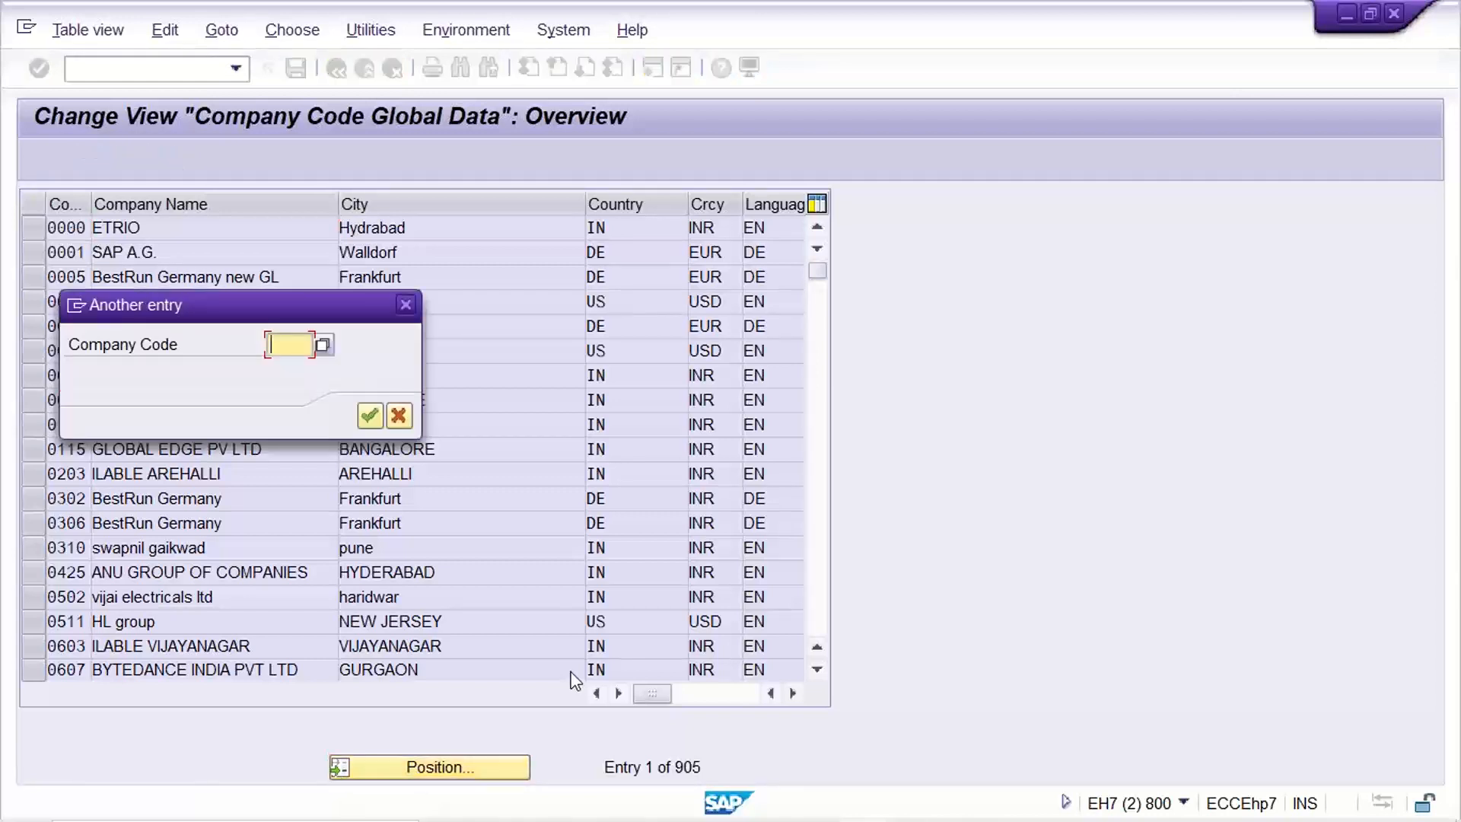
{"action": "type", "text": "TR22"}
{"action": "key", "text": "Return"}
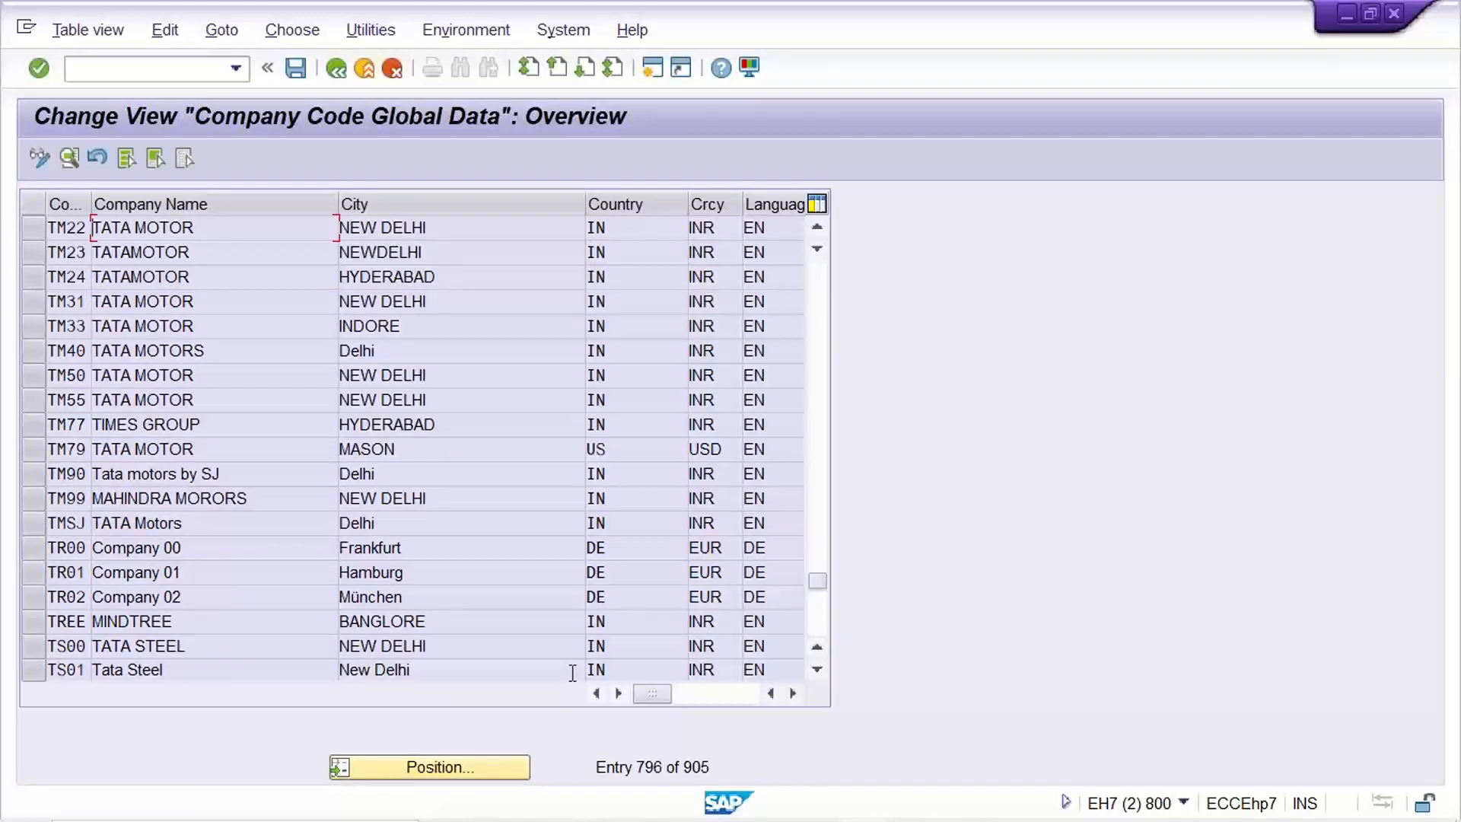
Open TM22's details and check chart TM22, company TTGRP2, fiscal year variant TX, posting period variant TM22.
{"action": "double_click", "coordinate": [262, 229]}
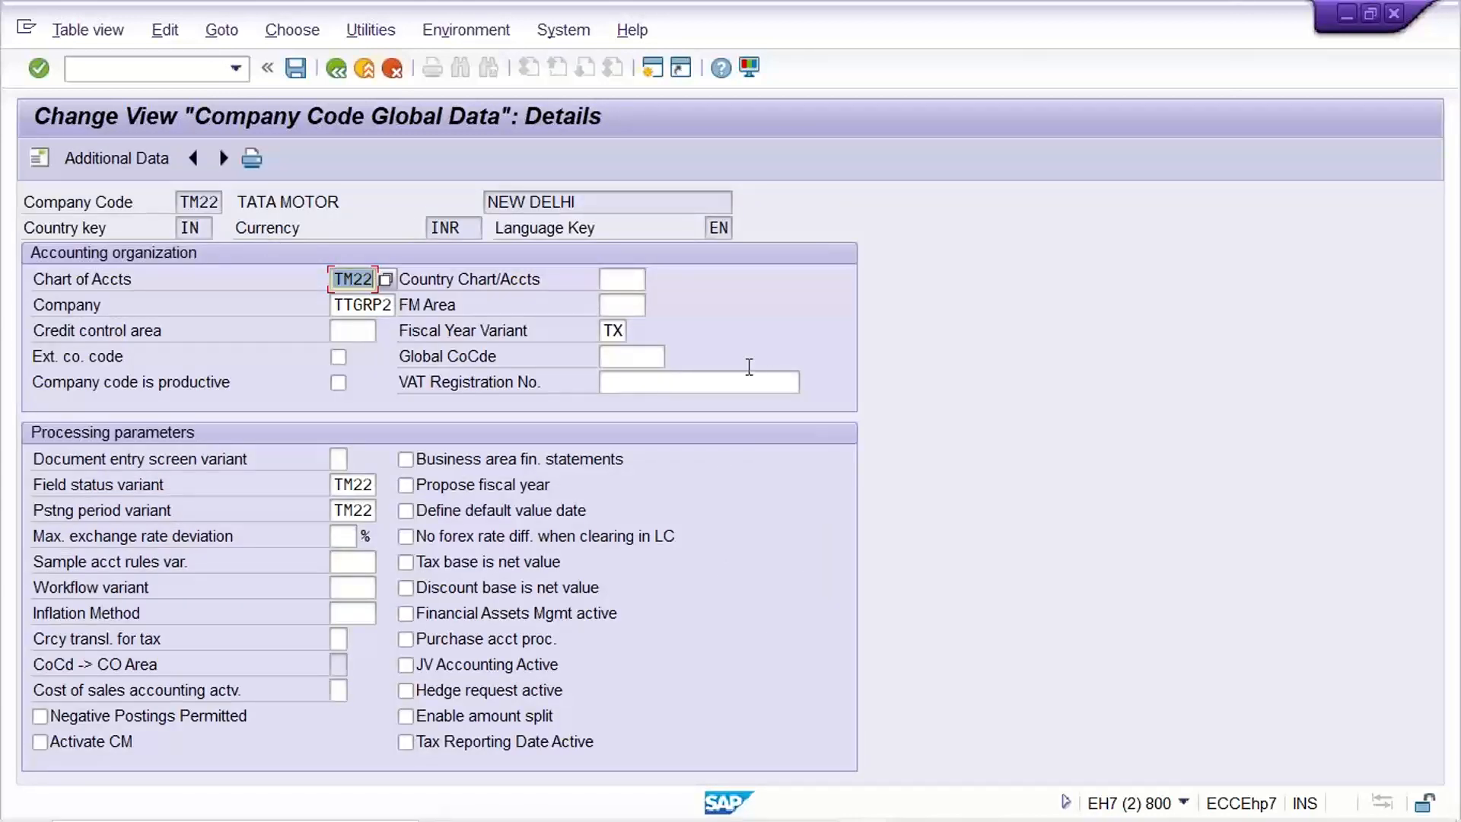
{"action": "left_click", "coordinate": [355, 281]}
{"action": "left_click", "coordinate": [340, 306]}
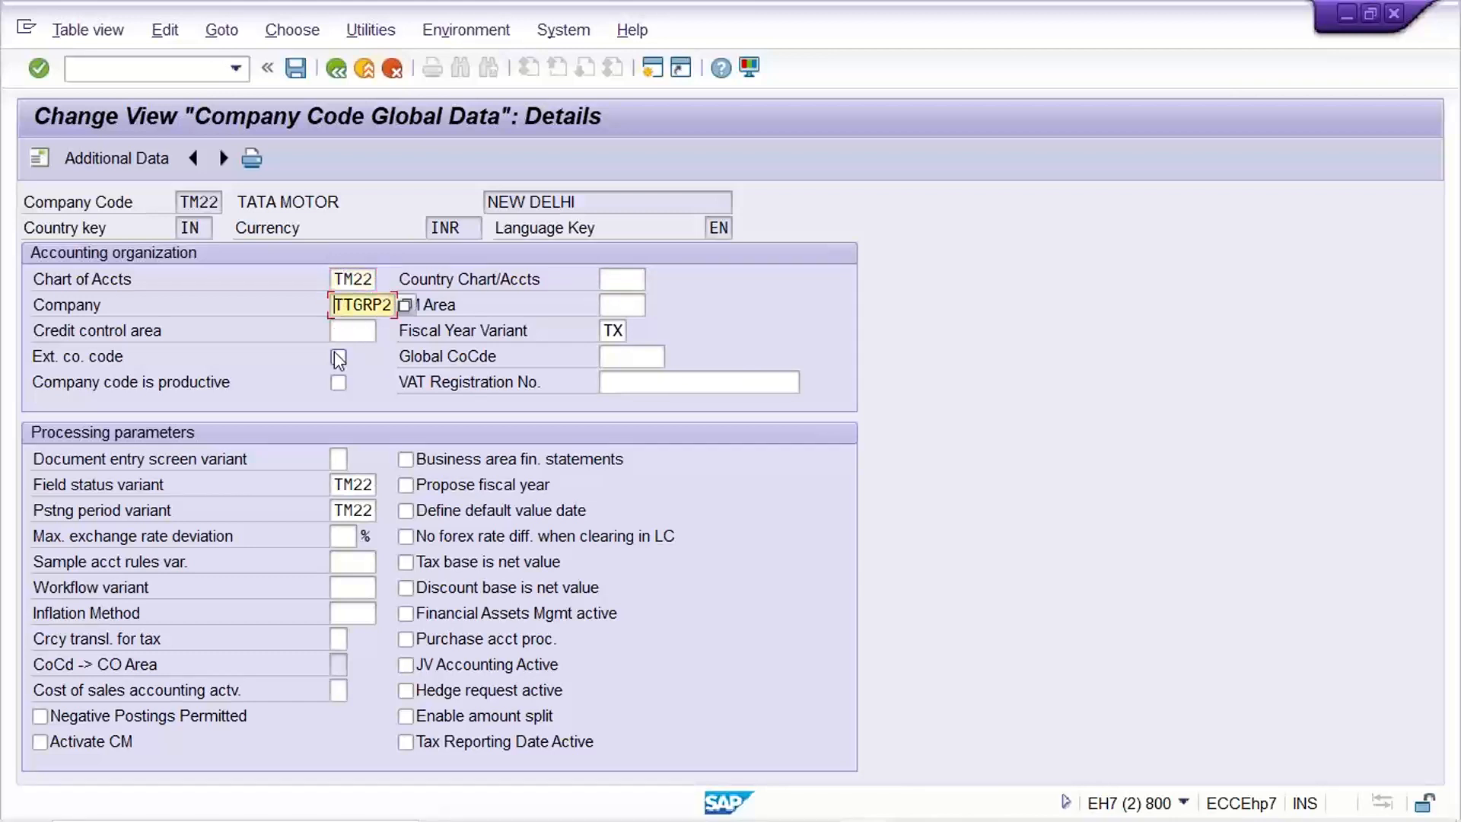
{"action": "left_click", "coordinate": [609, 332]}
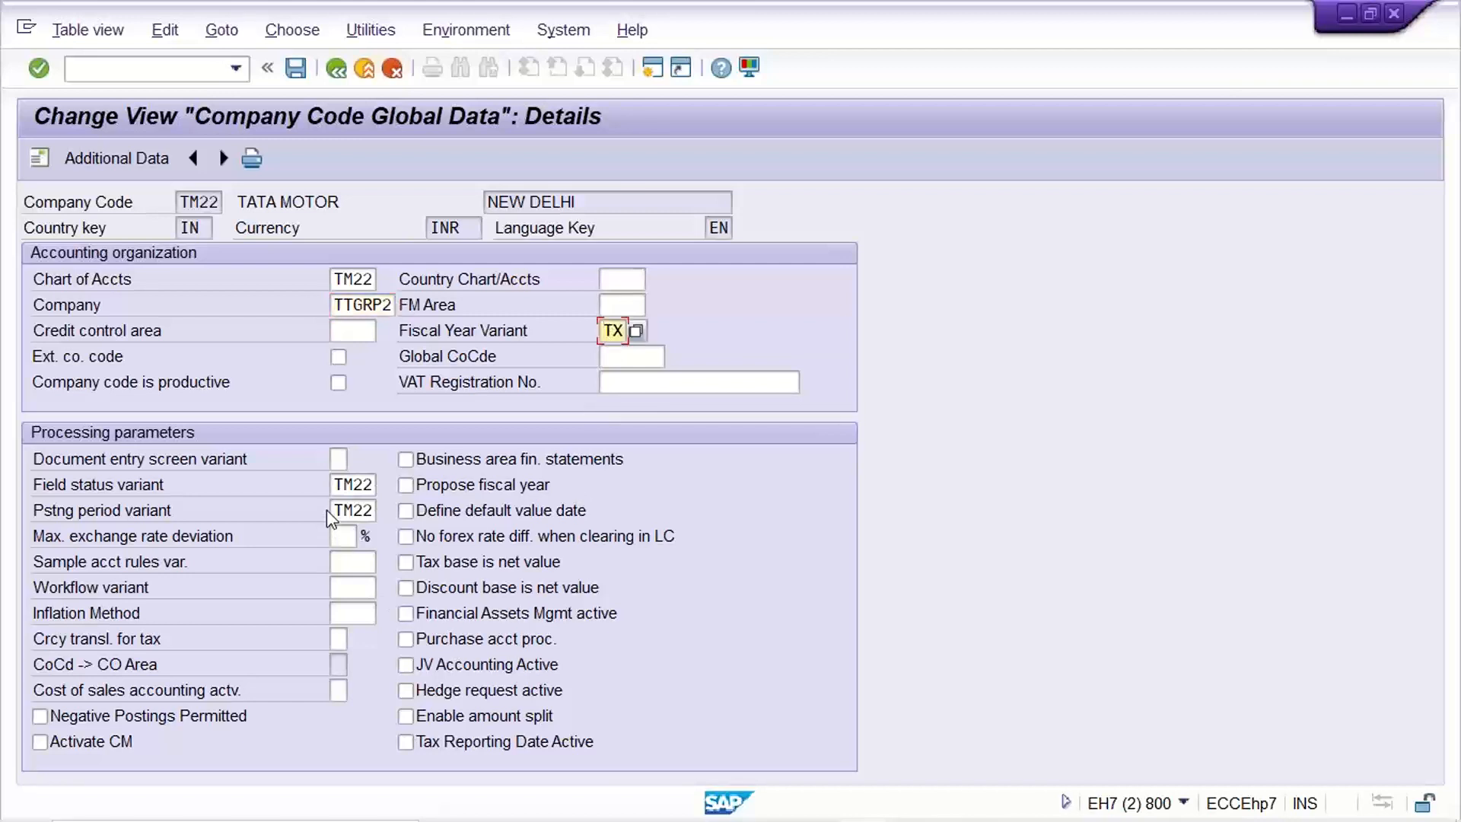
{"action": "left_click", "coordinate": [335, 485]}
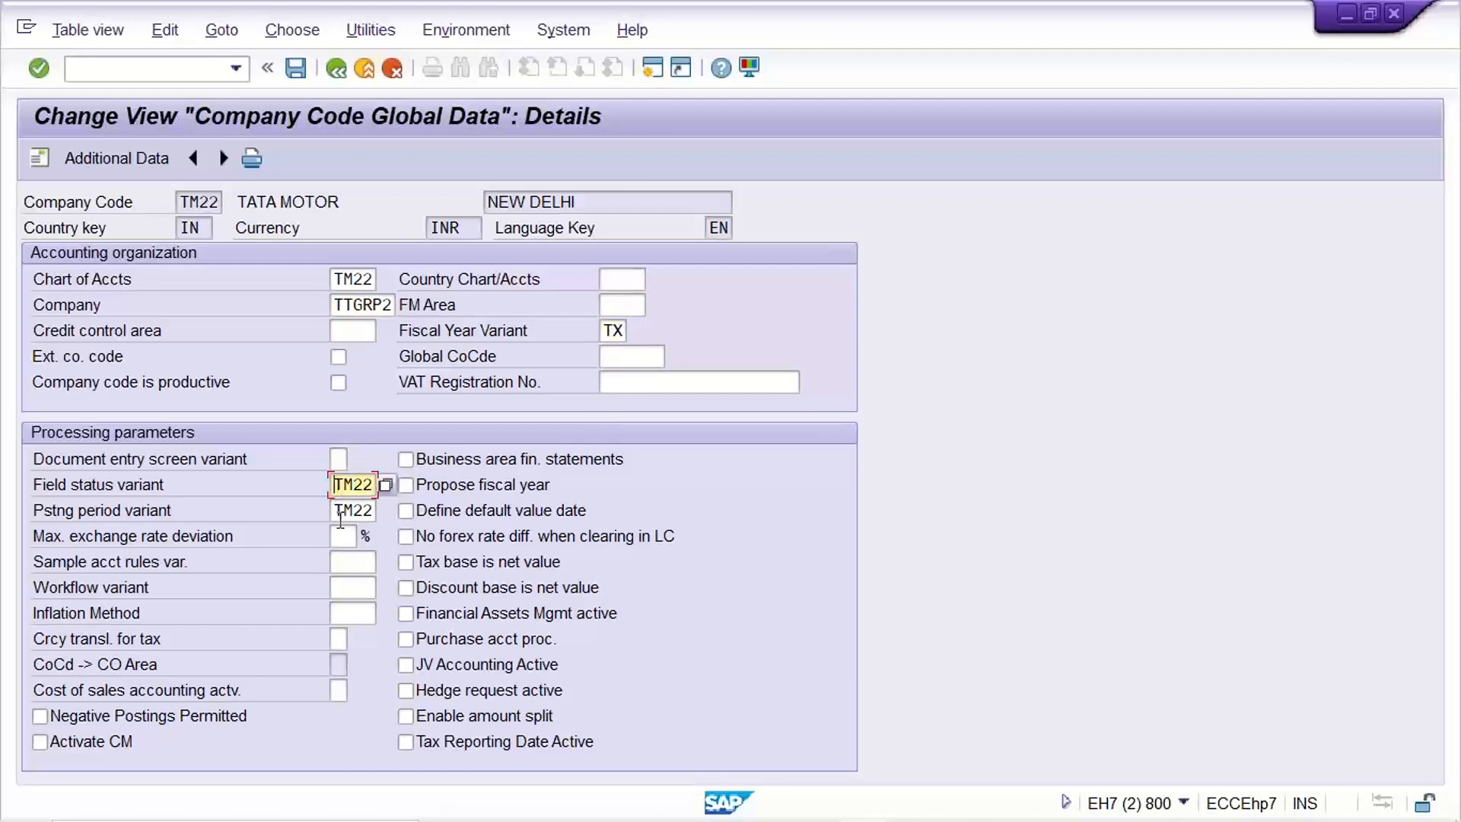
{"action": "left_click", "coordinate": [340, 516]}
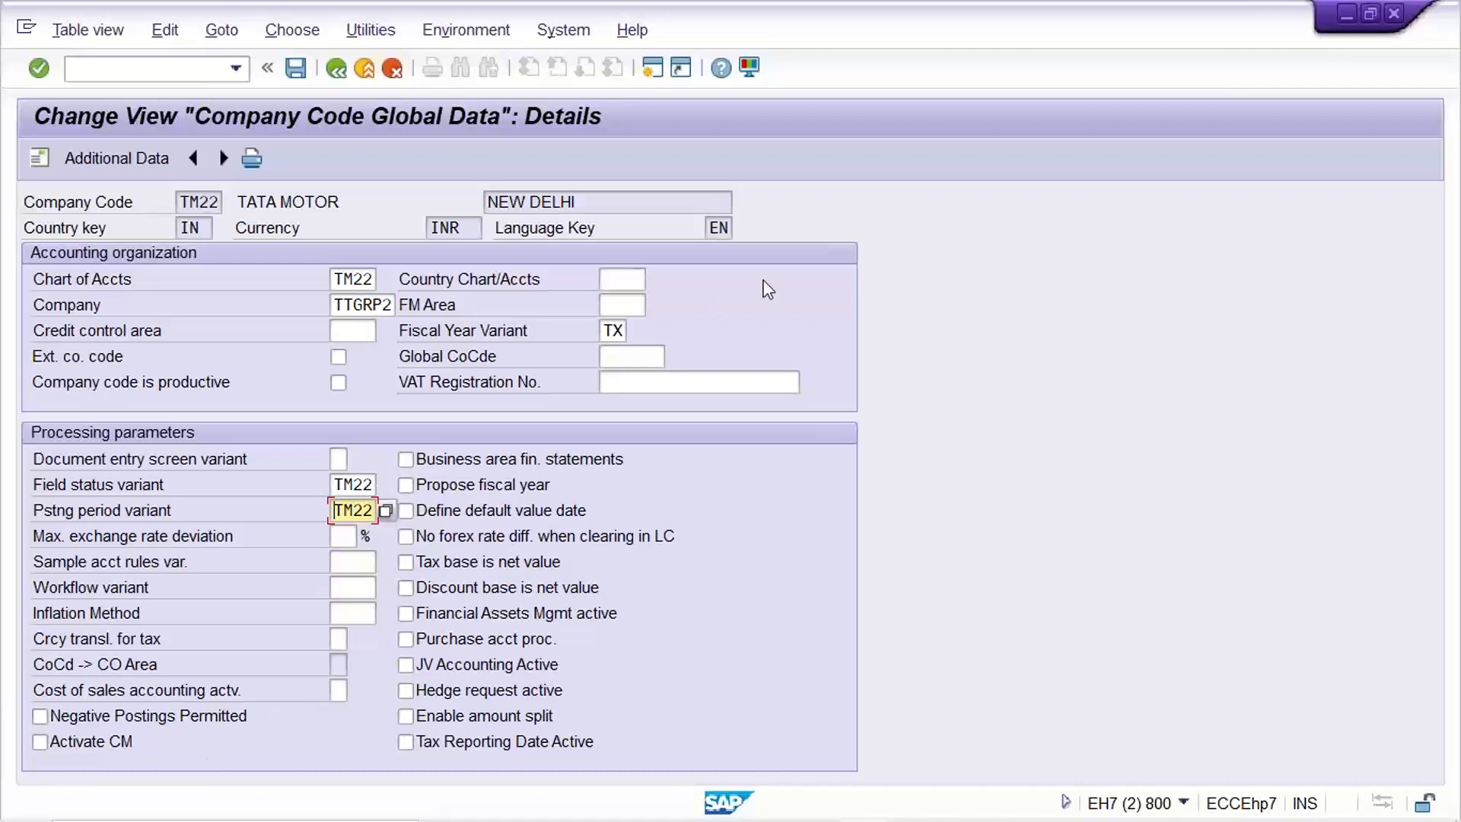
Run transaction NOB28 and switch to the fiscal year variants session.
{"action": "left_click", "coordinate": [612, 332]}
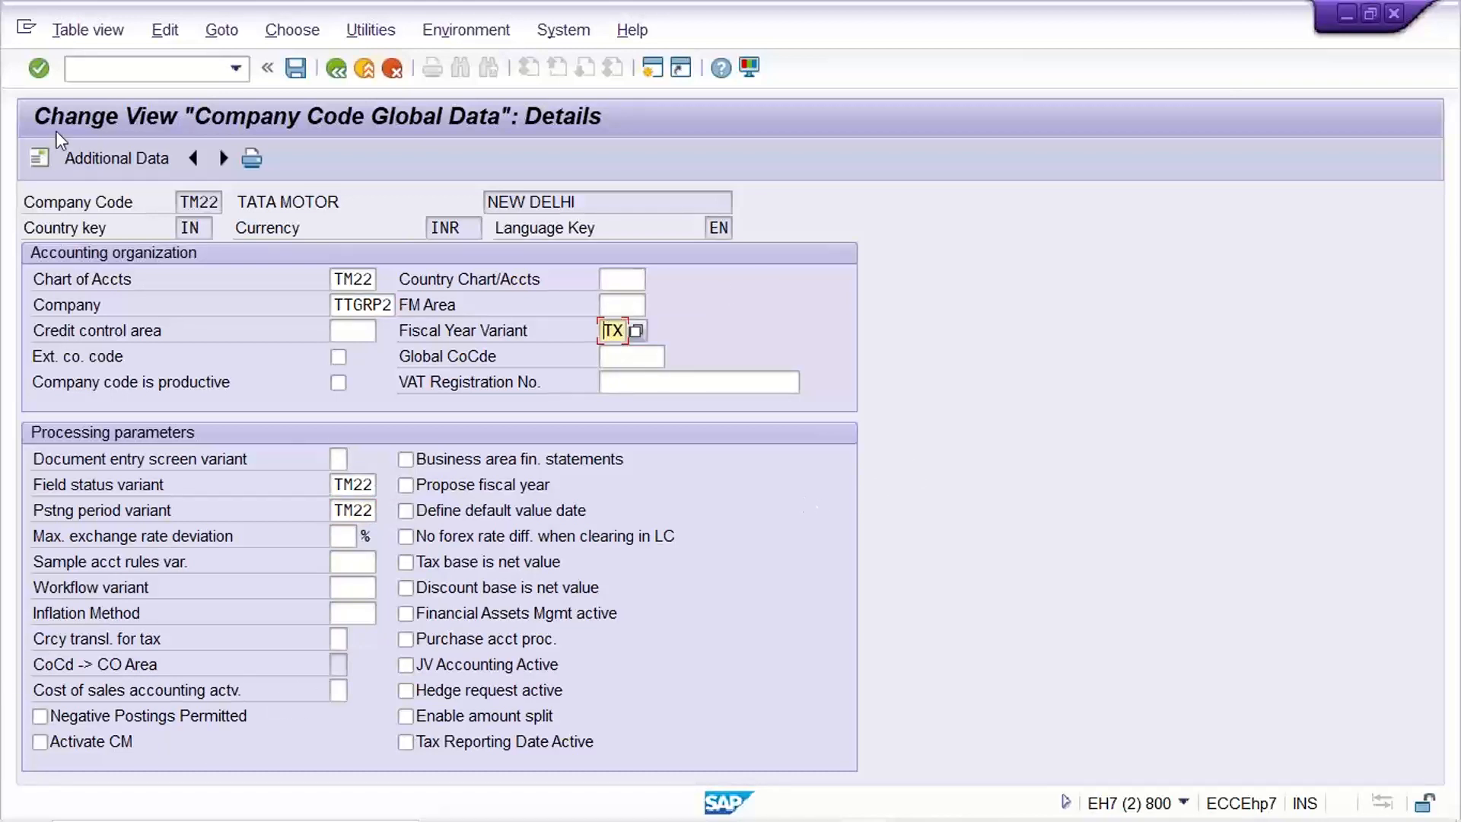
{"action": "left_click", "coordinate": [126, 71]}
{"action": "type", "text": "NO"}
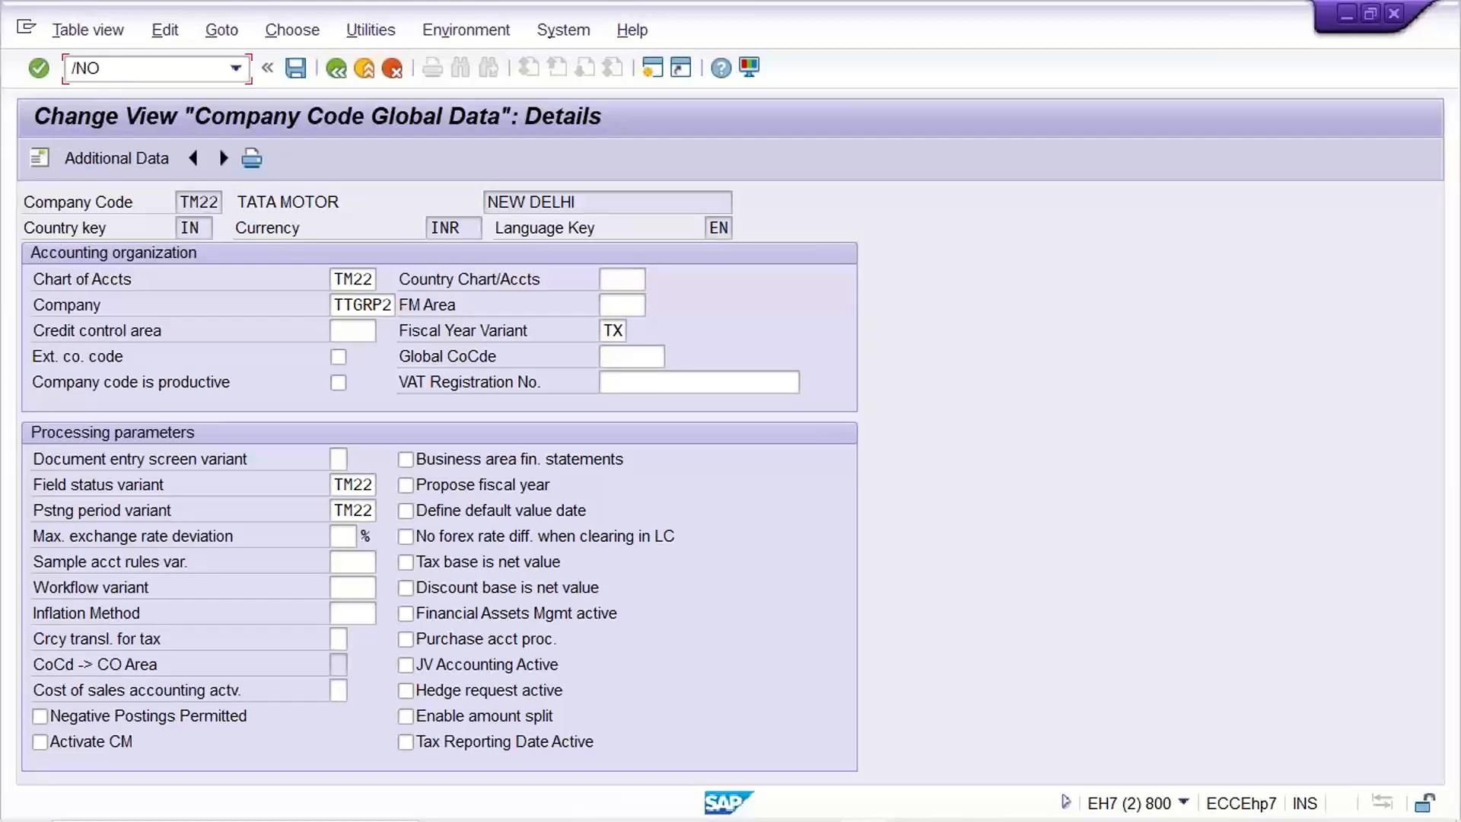
{"action": "type", "text": "B28"}
{"action": "key", "text": "Return"}
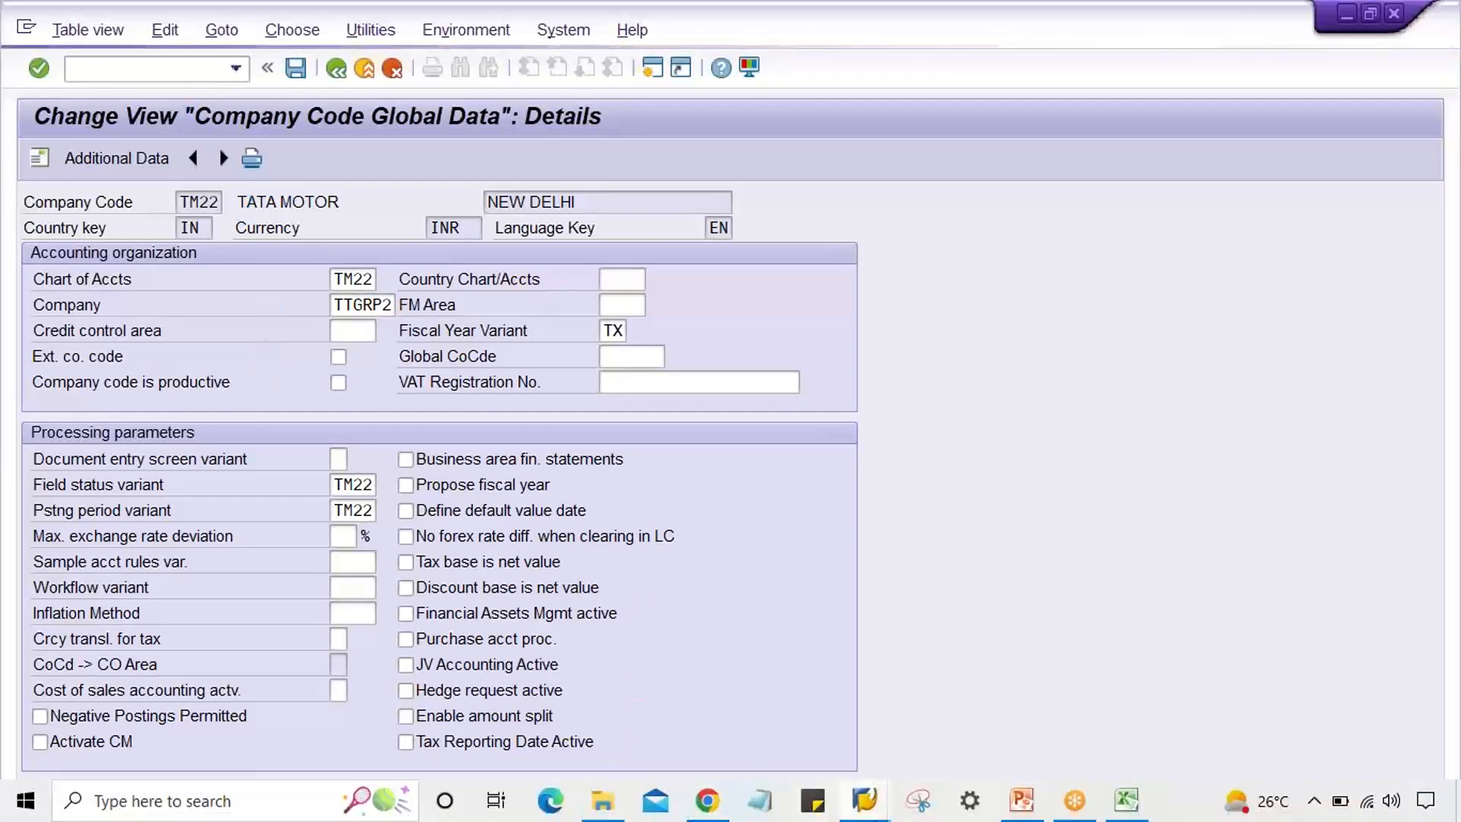
{"action": "mouse_move", "coordinate": [865, 798]}
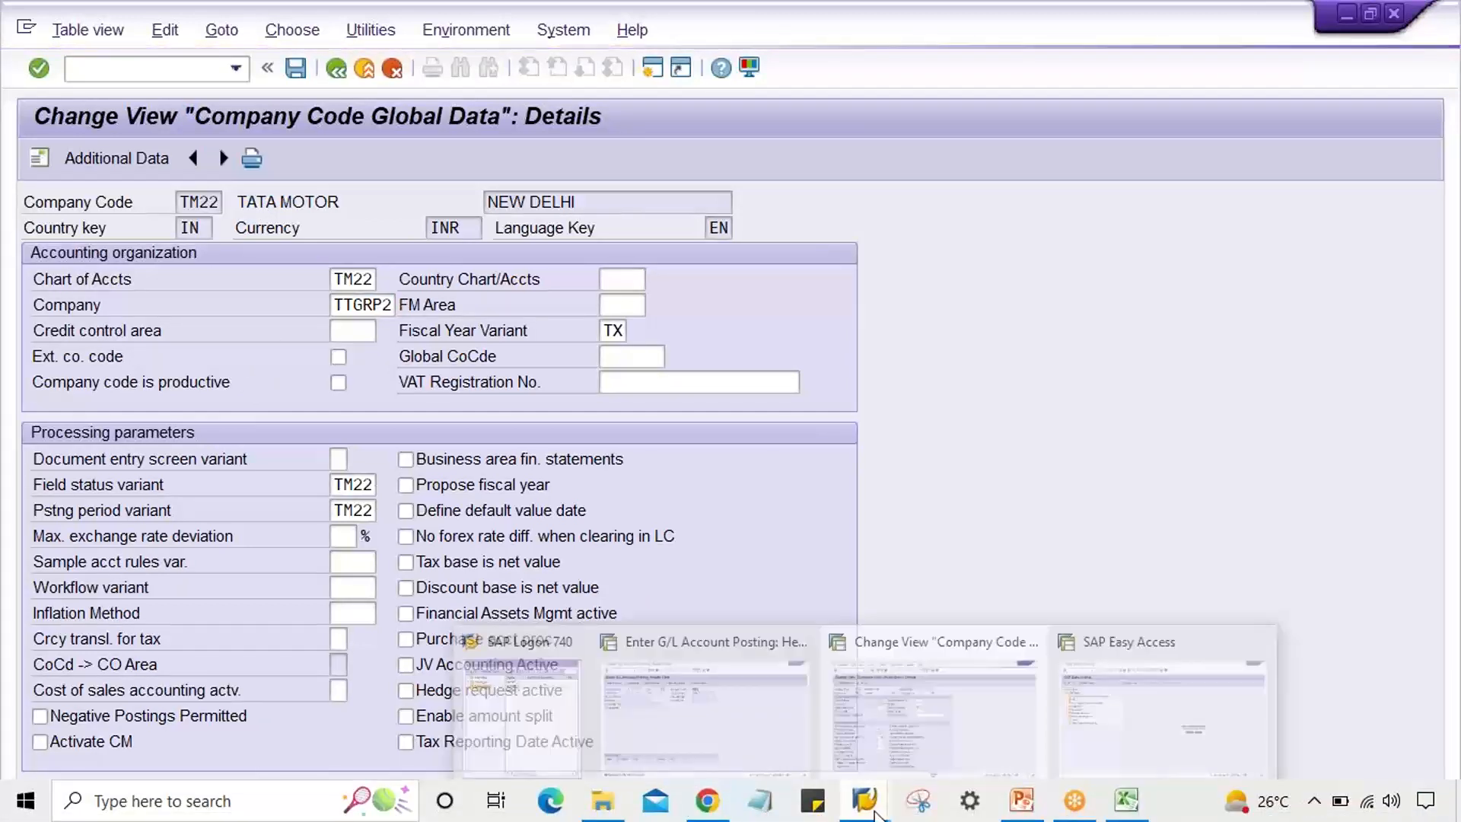
{"action": "left_click", "coordinate": [1125, 746]}
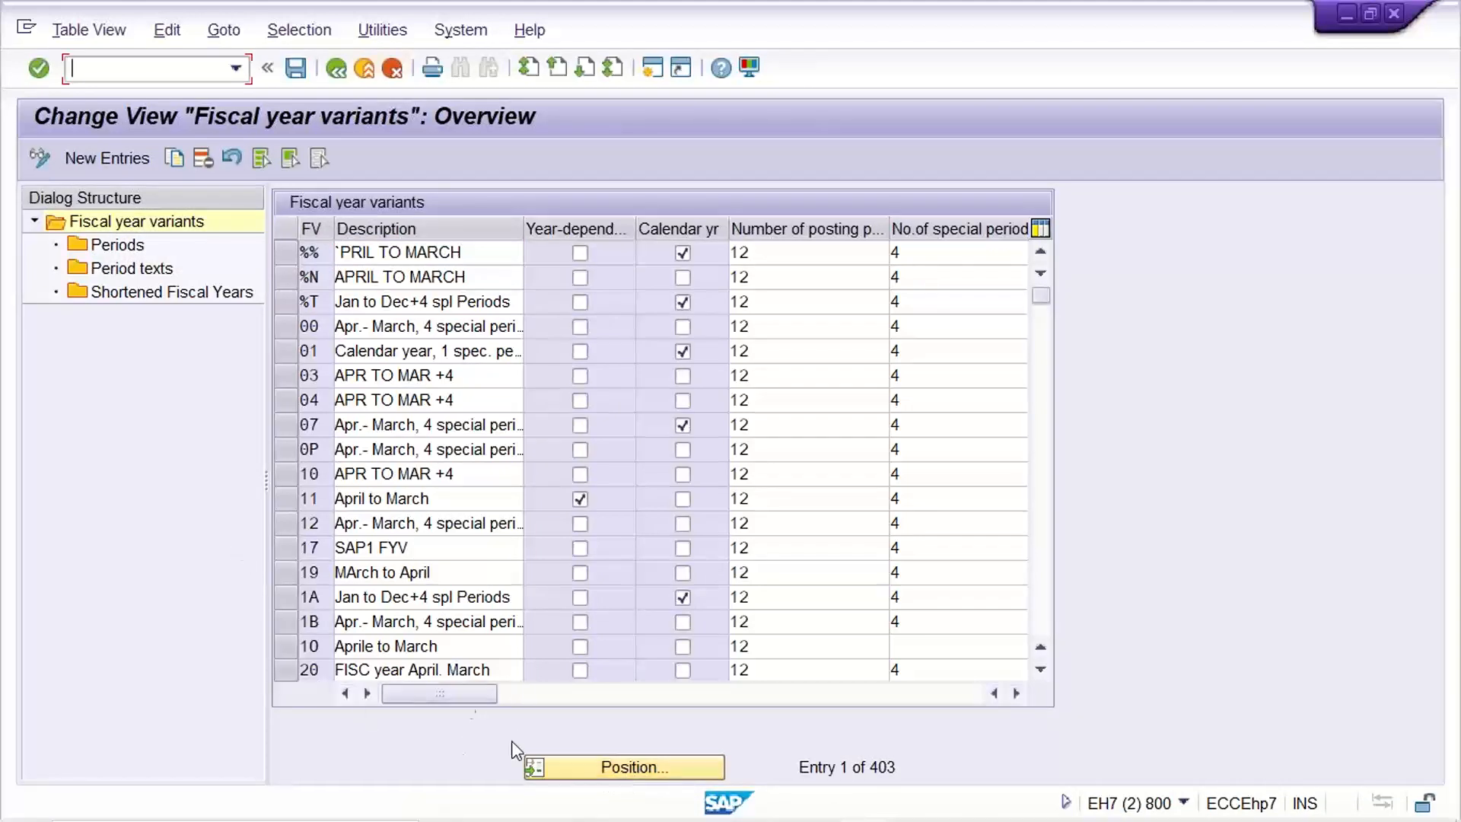
Locate fiscal year variant TX and open its Periods to see which period April falls in.
{"action": "left_click", "coordinate": [664, 767]}
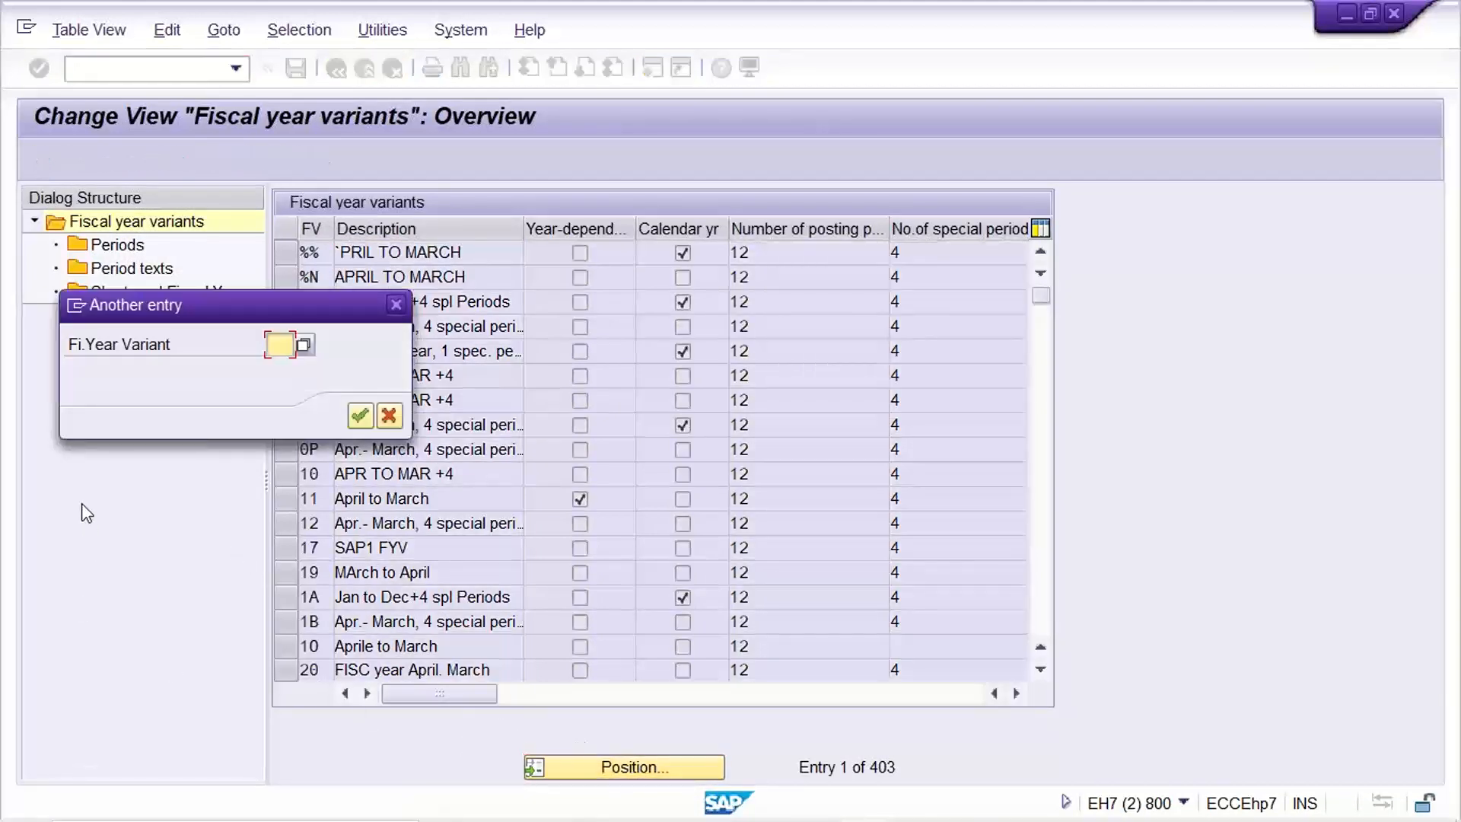
{"action": "type", "text": "TX"}
{"action": "key", "text": "Return"}
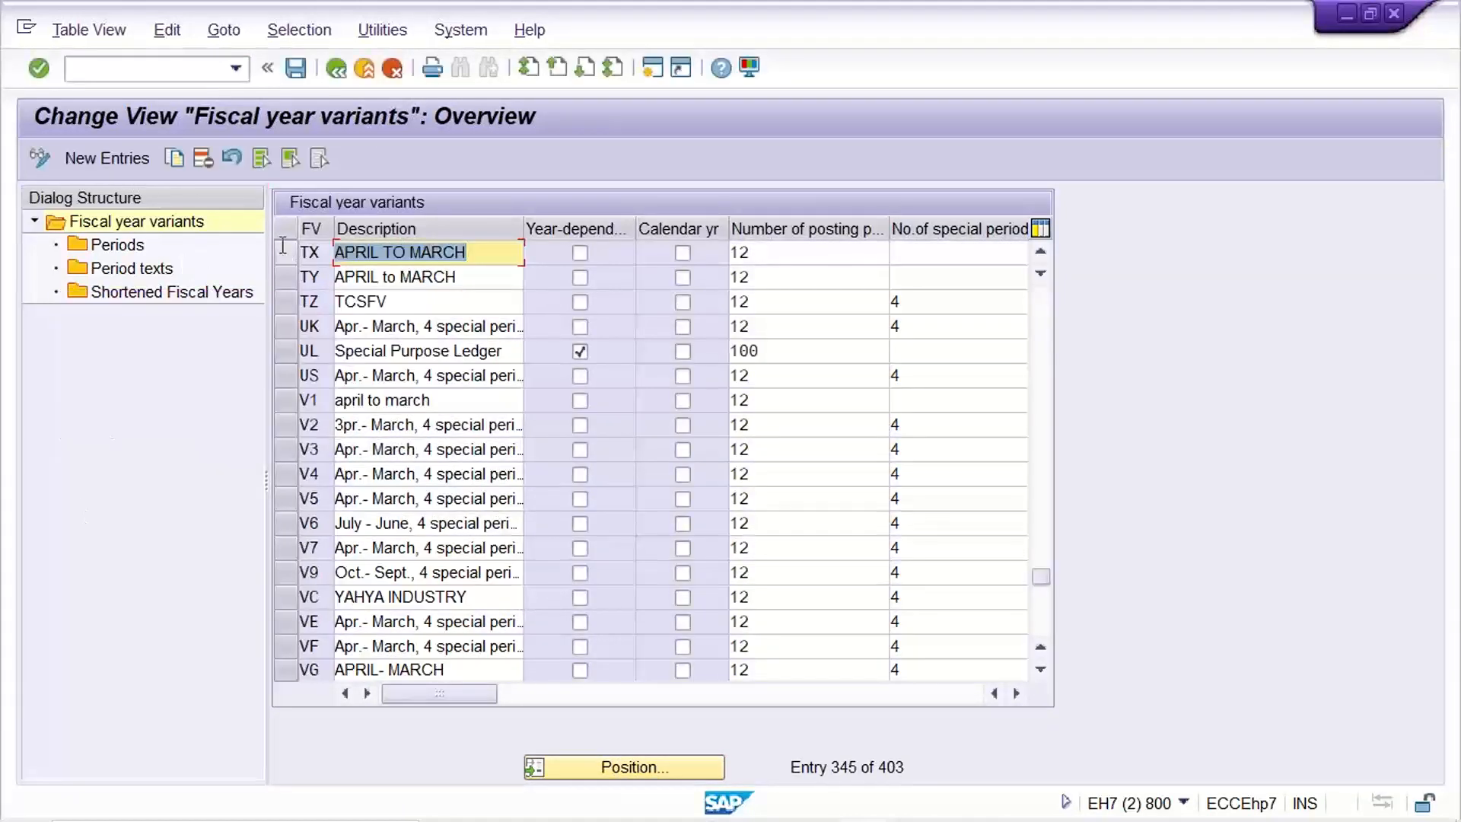
{"action": "left_click", "coordinate": [287, 252]}
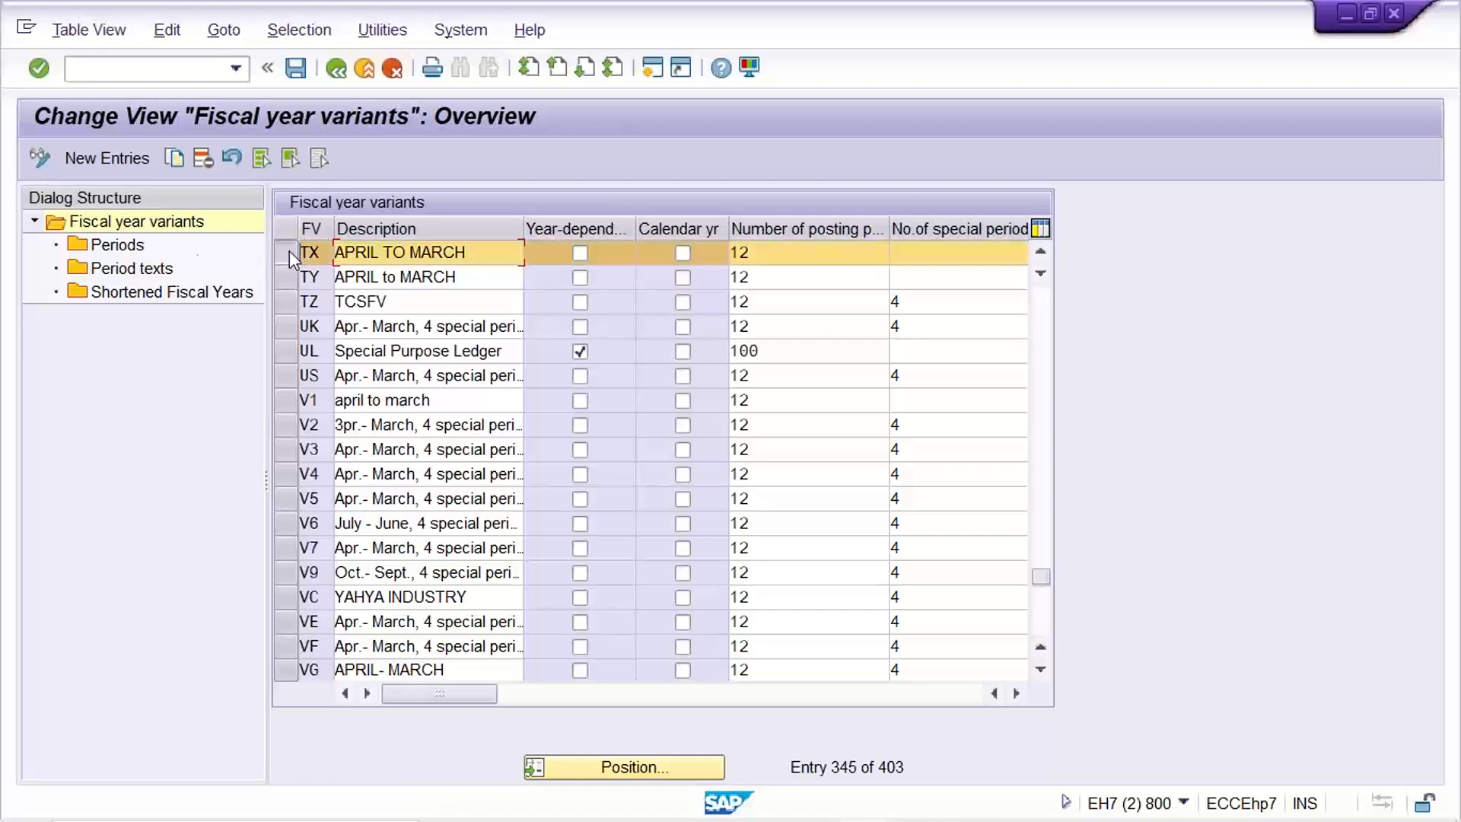
{"action": "left_click", "coordinate": [105, 246]}
{"action": "double_click", "coordinate": [102, 247]}
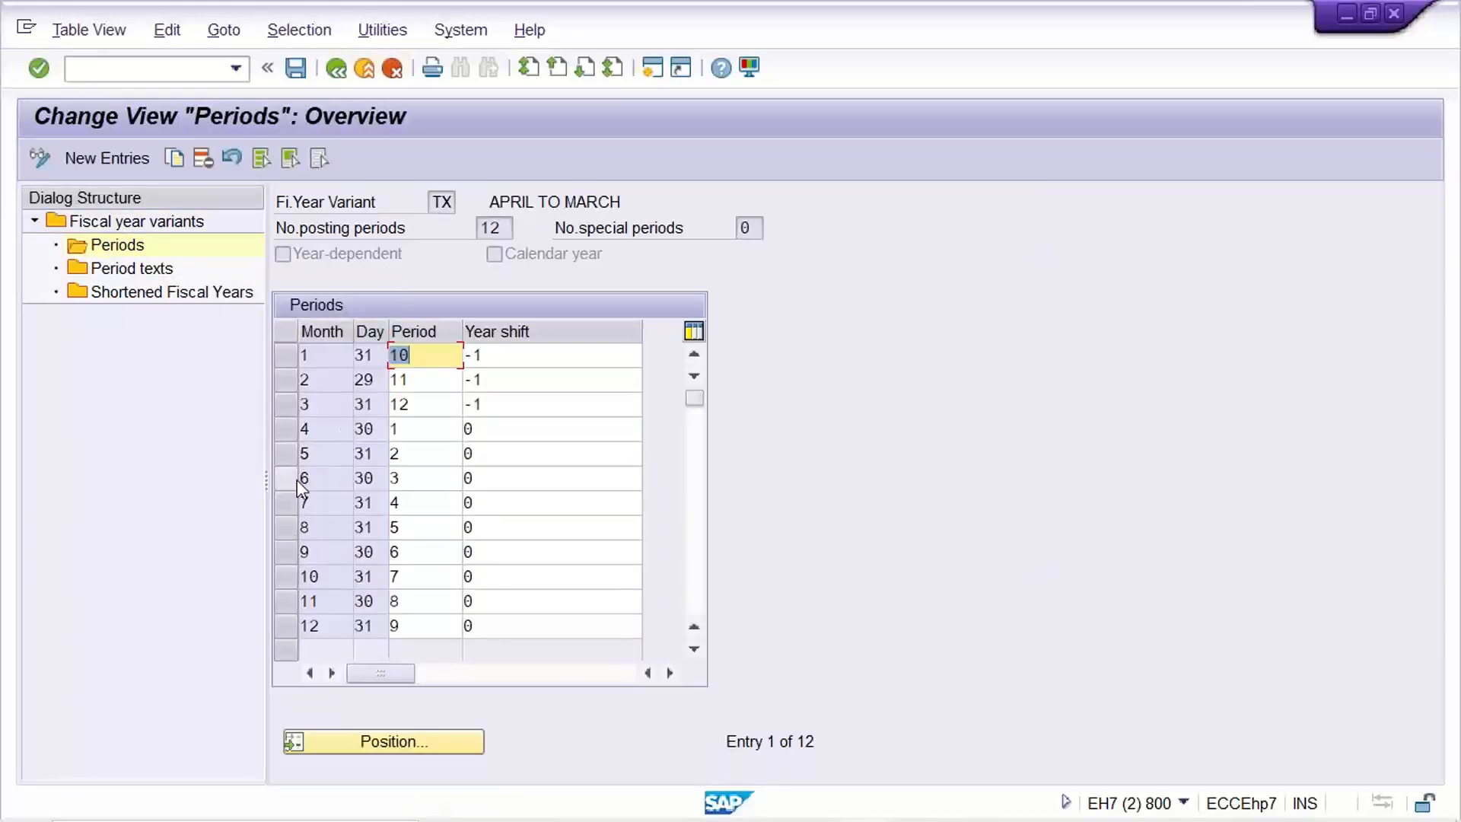
{"action": "left_click", "coordinate": [294, 431]}
{"action": "left_click", "coordinate": [418, 435]}
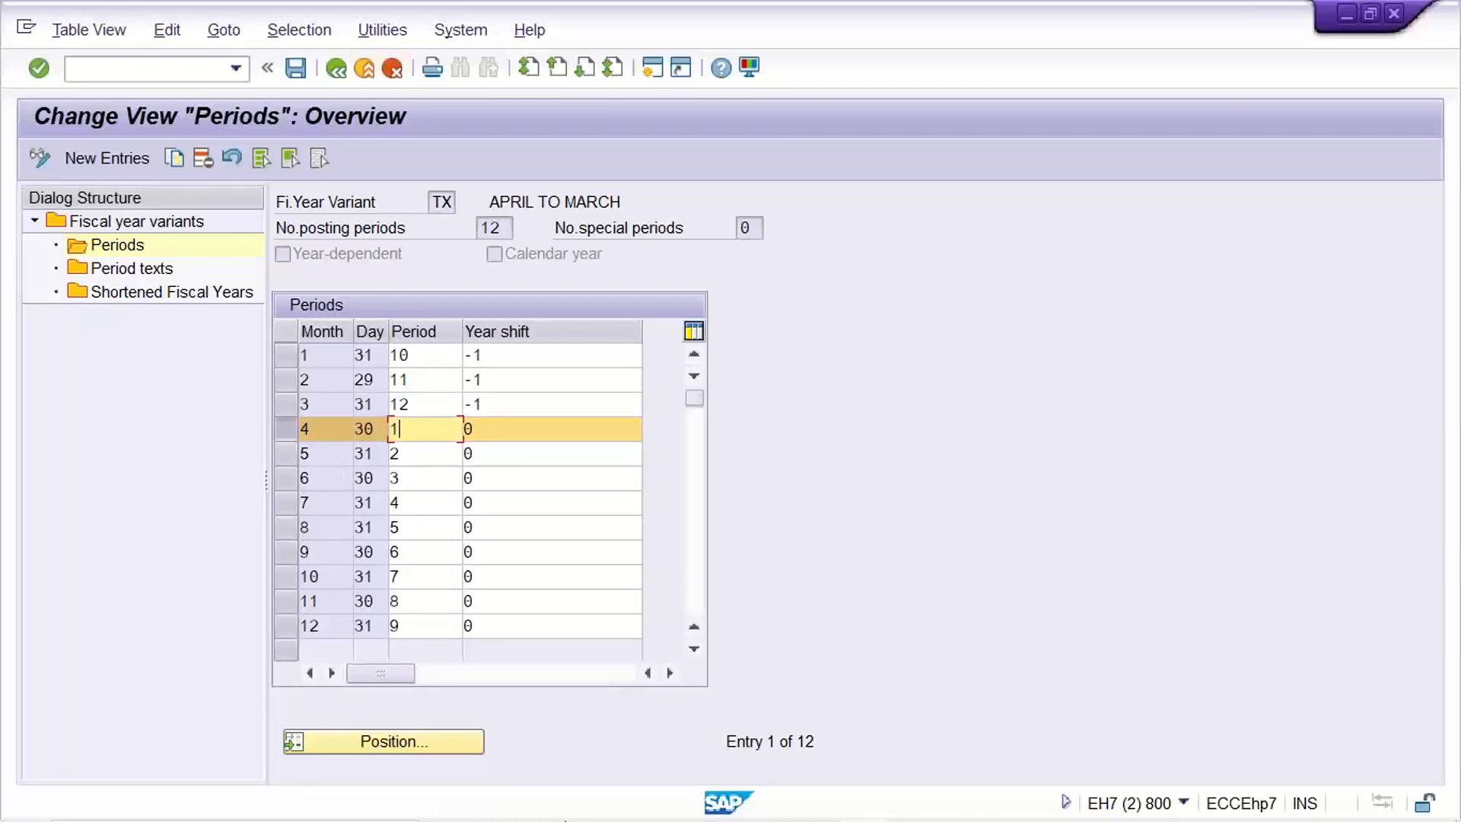
Return to the Enter G/L Account Posting window.
{"action": "mouse_move", "coordinate": [796, 797]}
{"action": "mouse_move", "coordinate": [864, 811]}
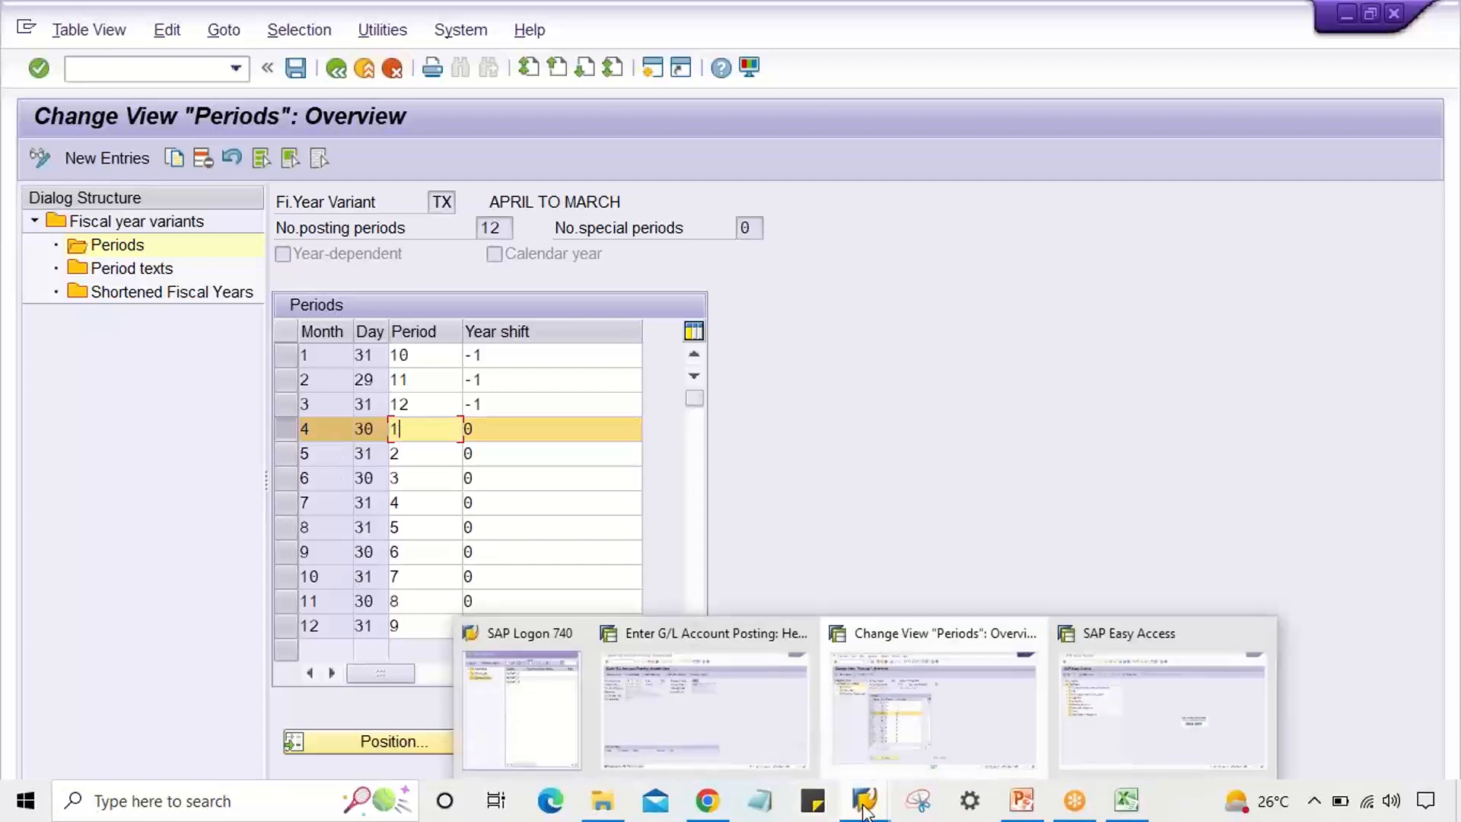
{"action": "left_click", "coordinate": [773, 719]}
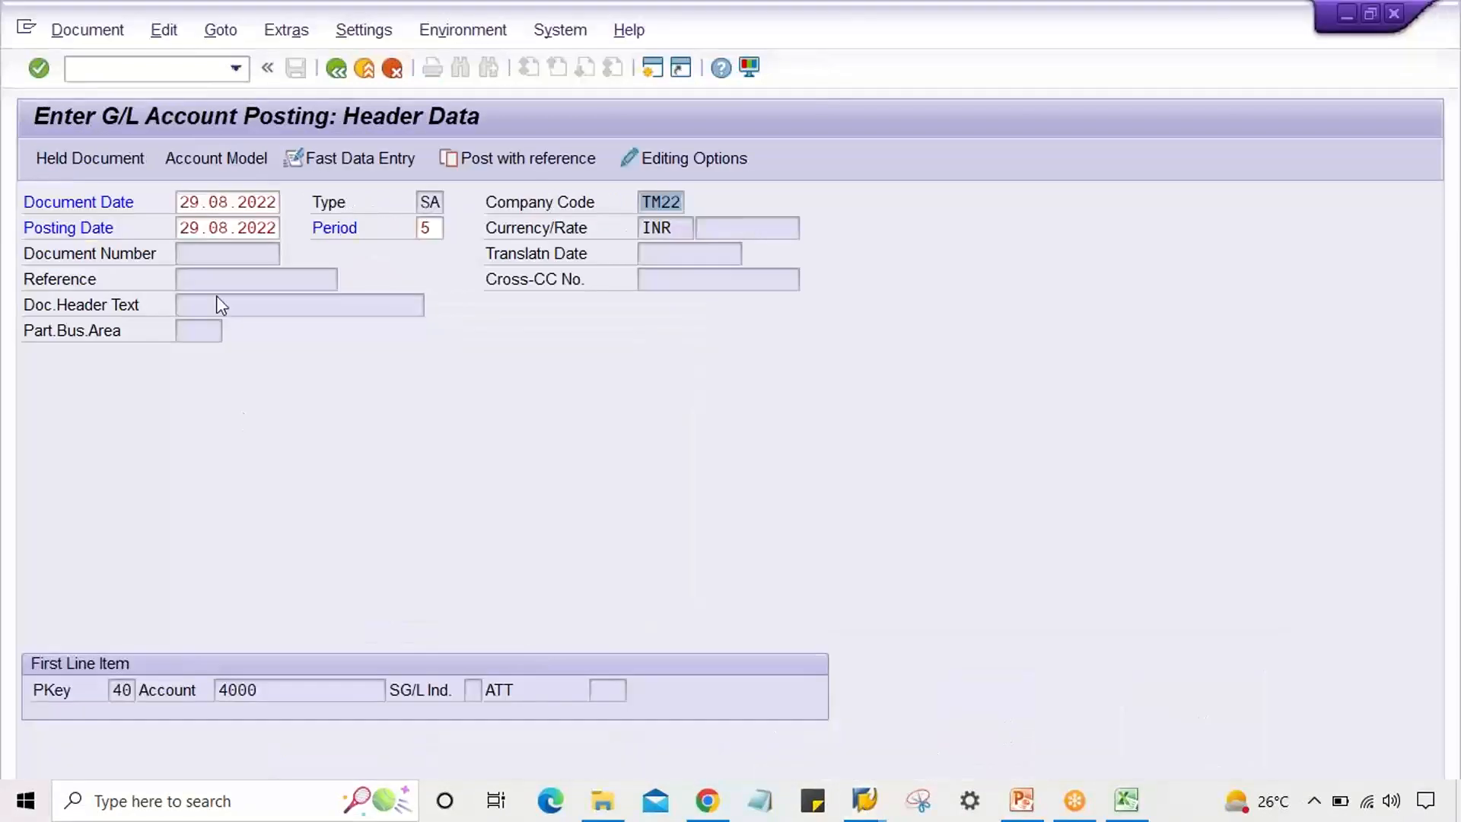
Confirm posting date 29.08.2022 hits period 005 2022, which is not open, then return to TX's periods.
{"action": "left_click_drag", "start_coordinate": [183, 227], "coordinate": [344, 231]}
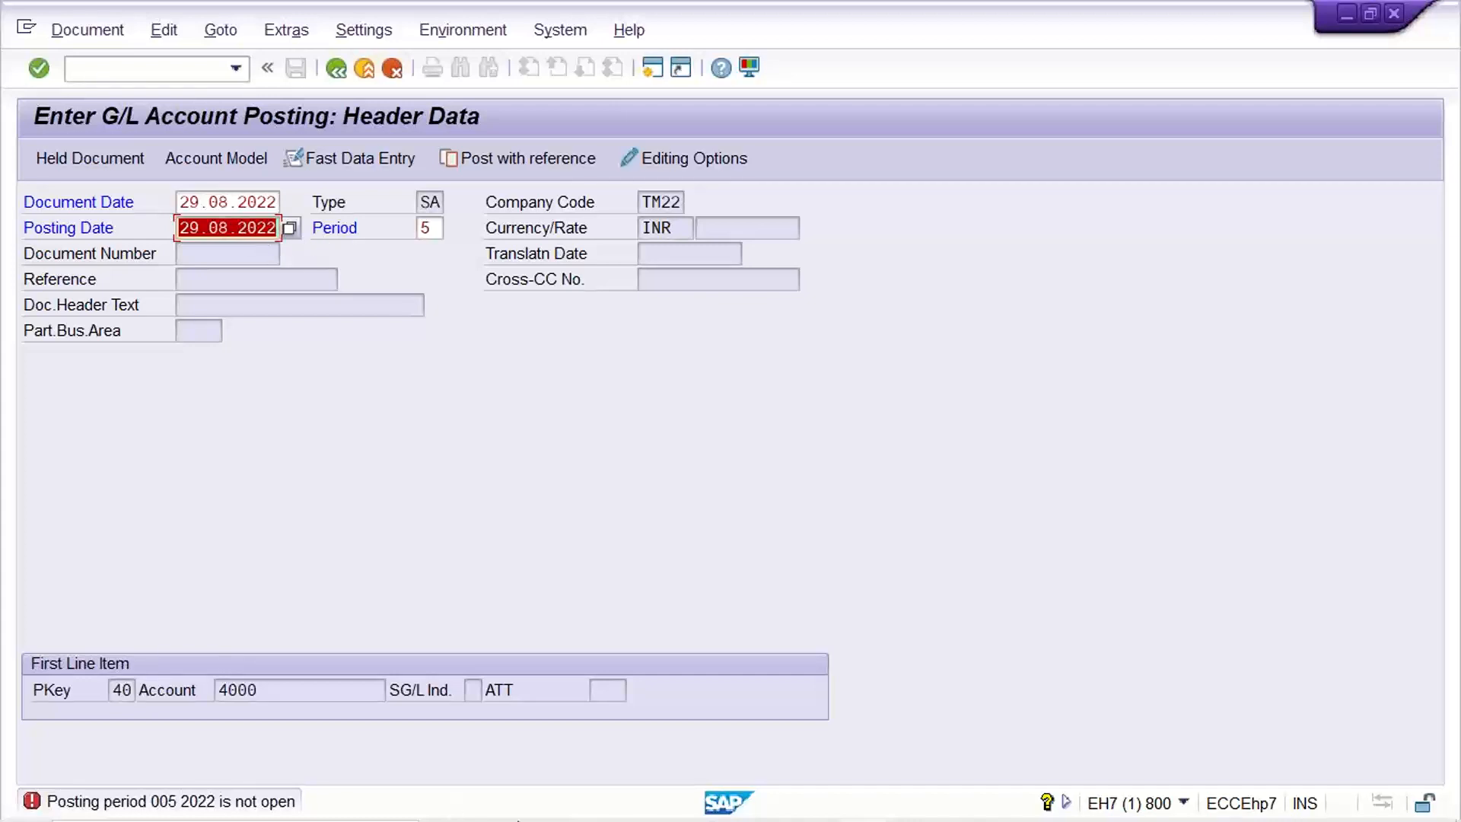
{"action": "mouse_move", "coordinate": [781, 789]}
{"action": "left_click", "coordinate": [865, 800]}
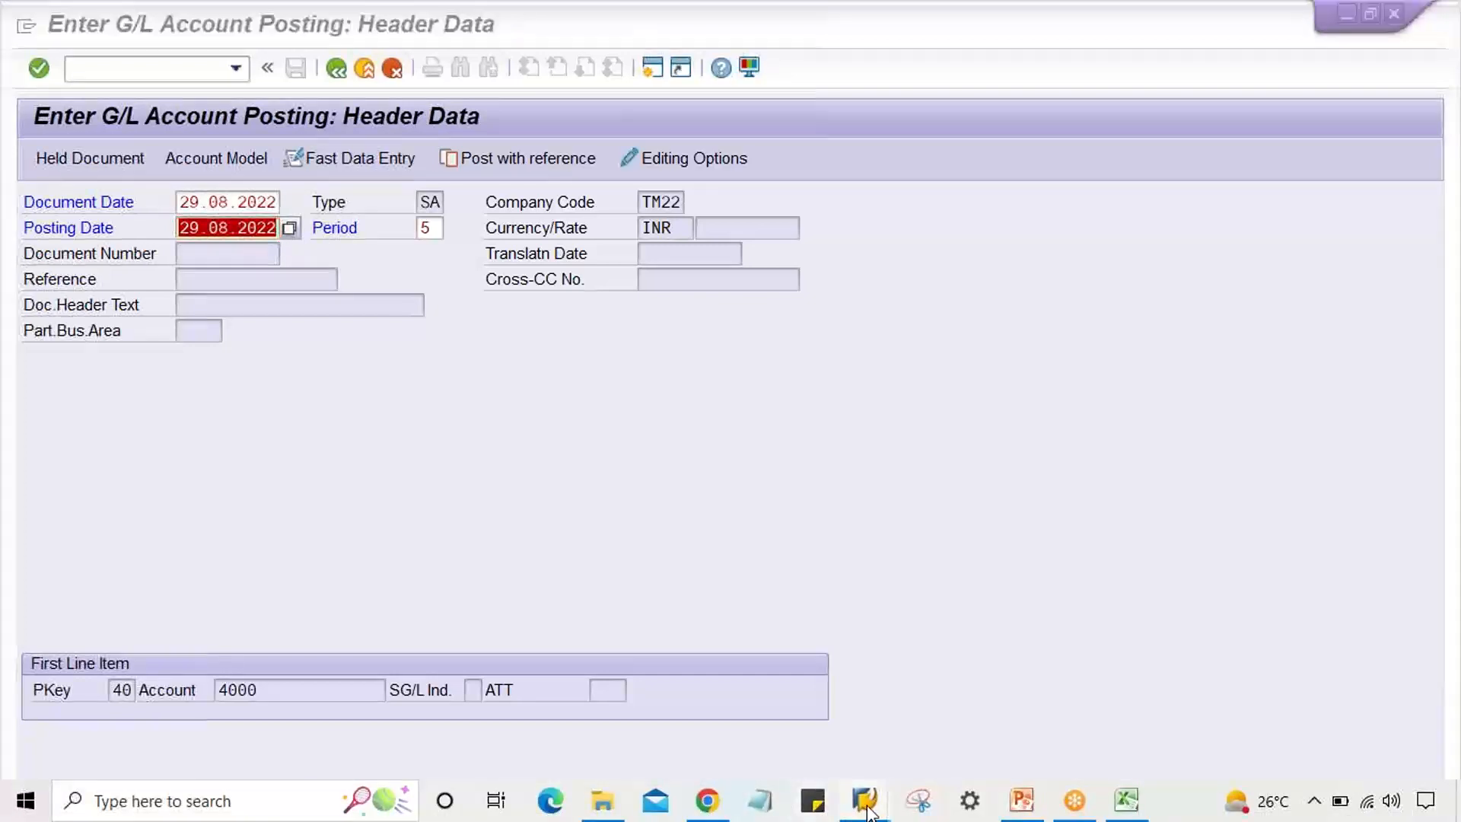
{"action": "left_click", "coordinate": [904, 749]}
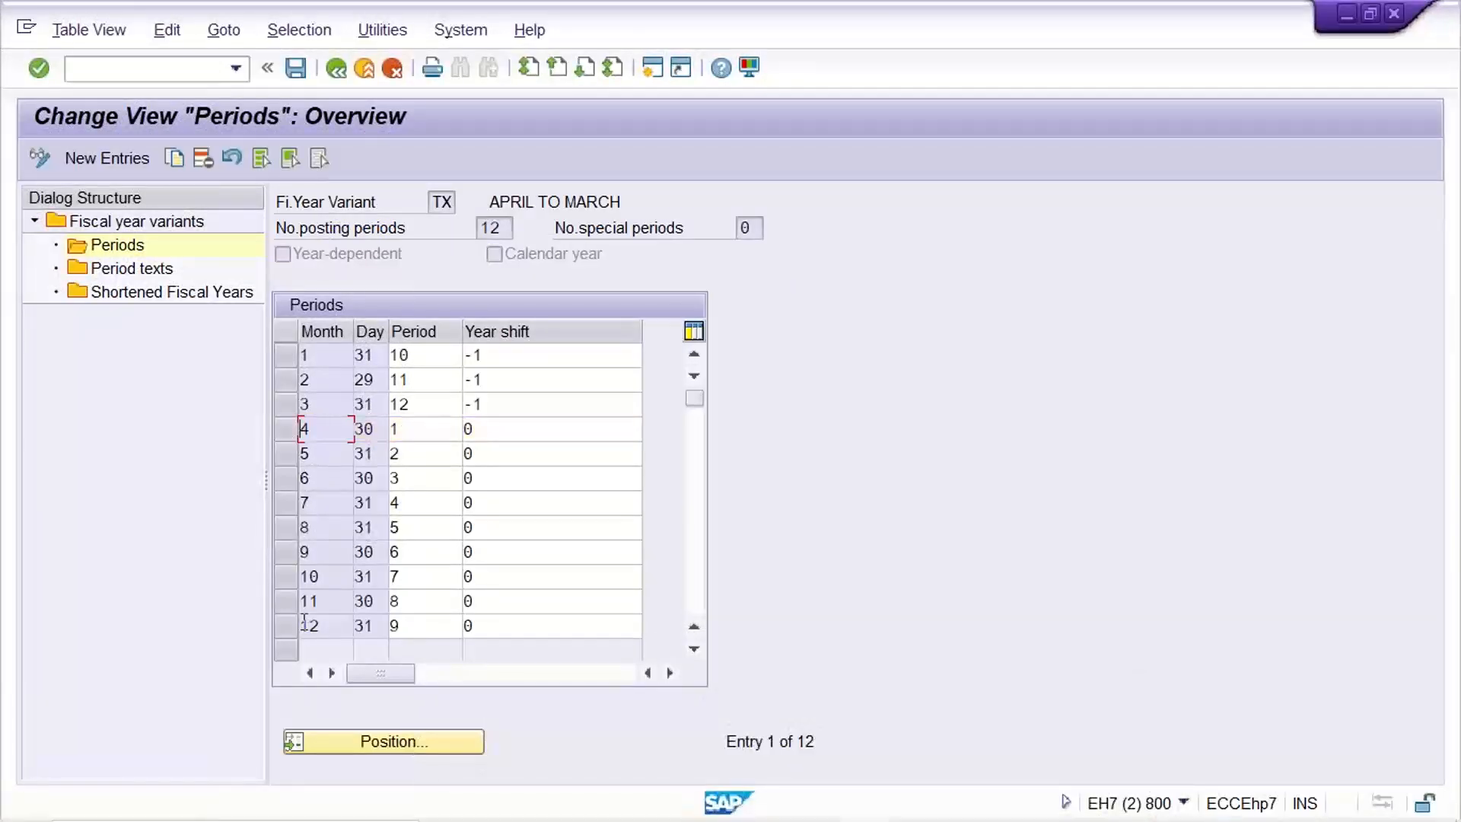
Check that month 8 (August) maps to period 5 with no year shift in variant TX.
{"action": "left_click", "coordinate": [292, 527]}
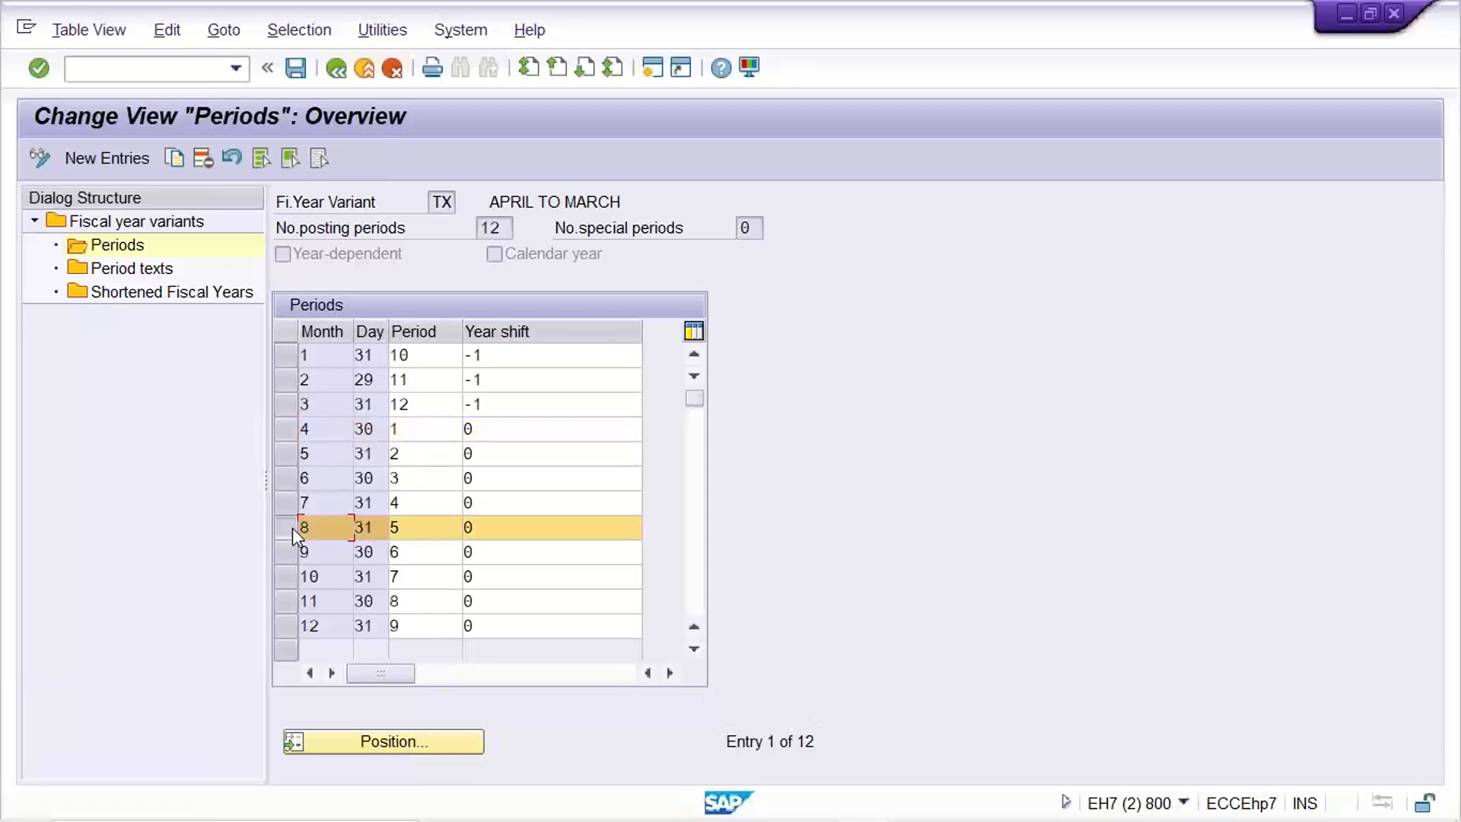
{"action": "left_click", "coordinate": [411, 530]}
{"action": "left_click", "coordinate": [499, 535]}
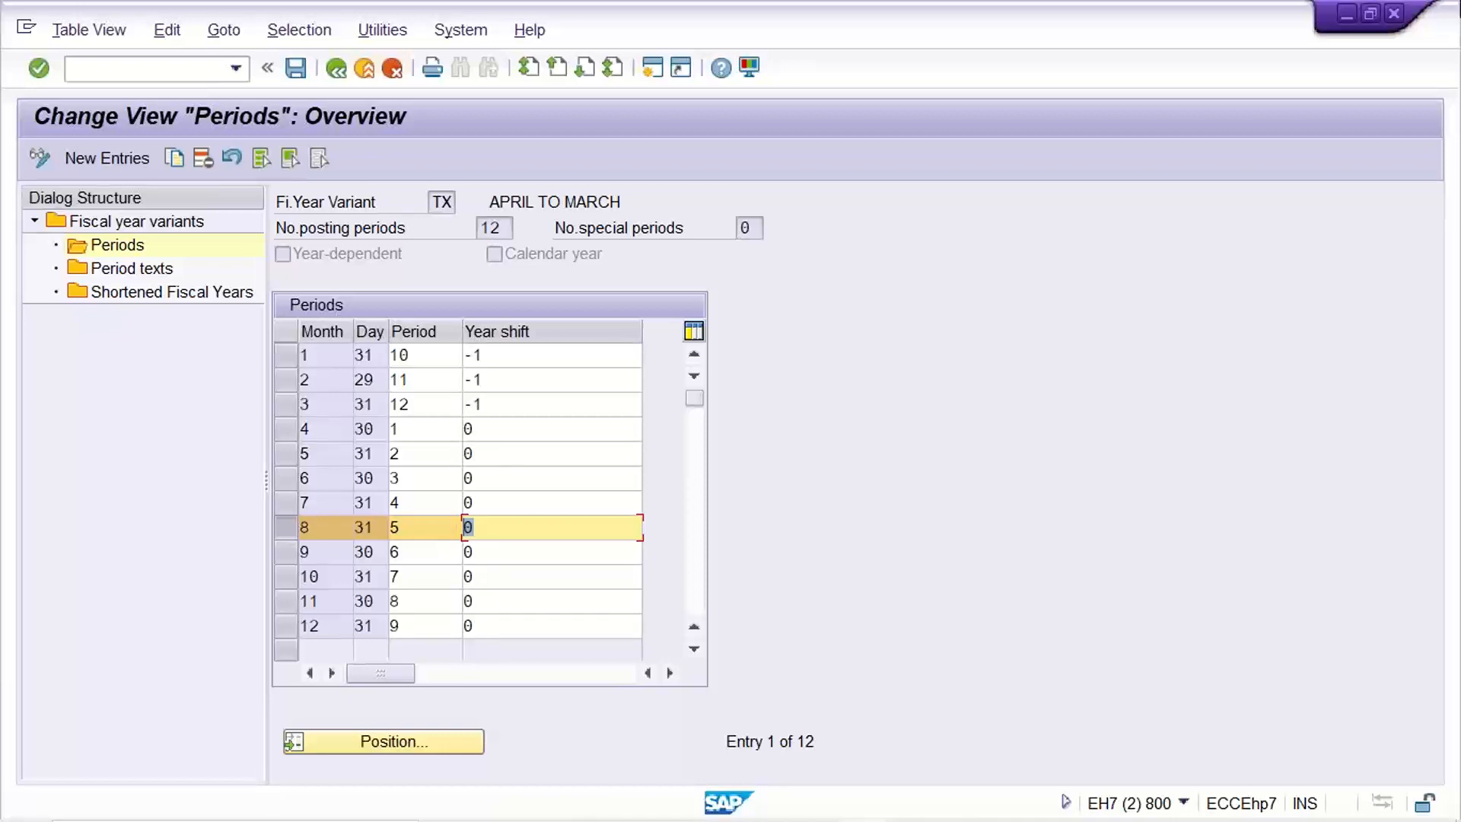
{"action": "left_click", "coordinate": [426, 525]}
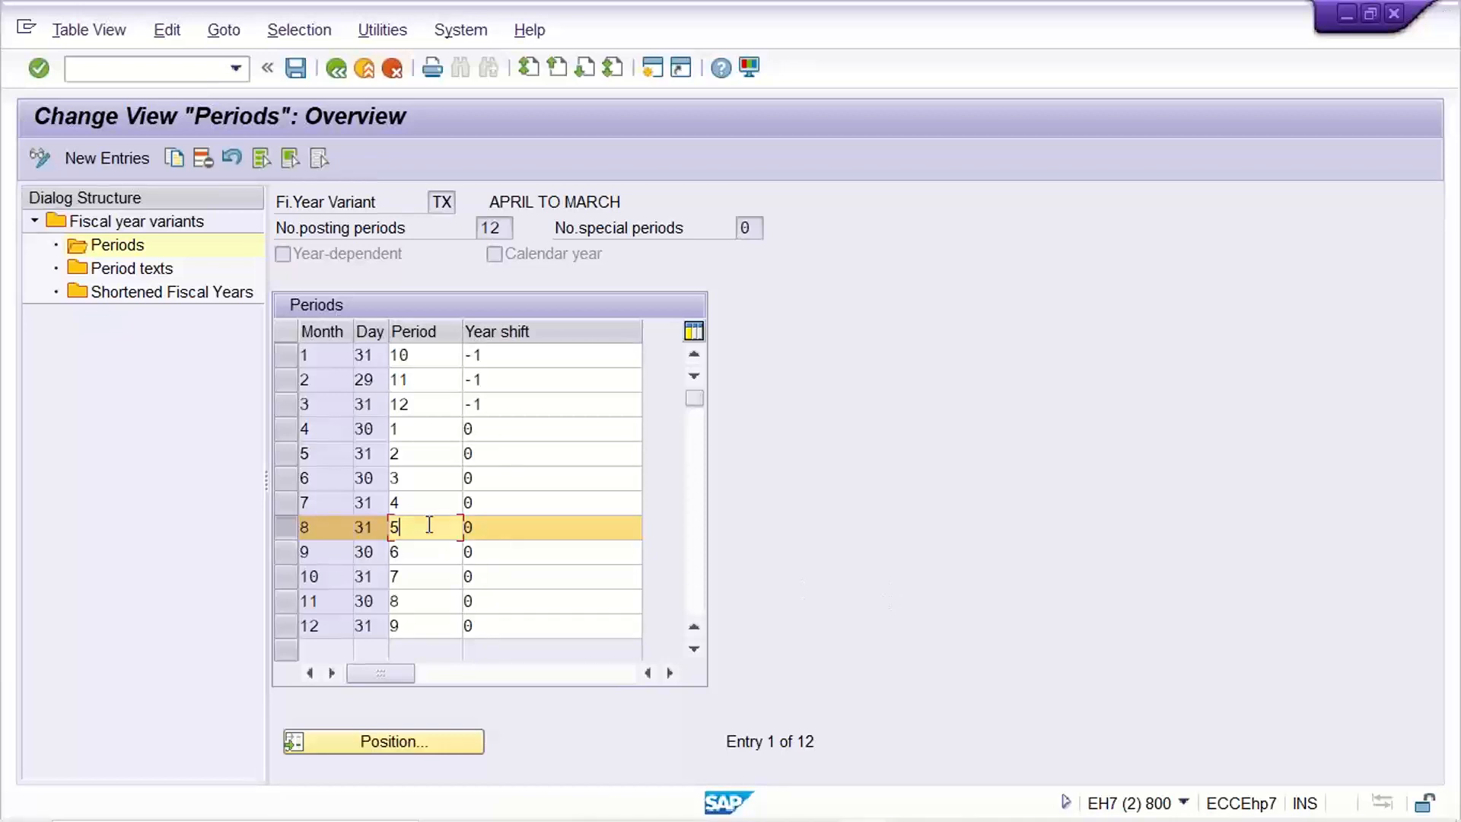
{"action": "left_click", "coordinate": [515, 534]}
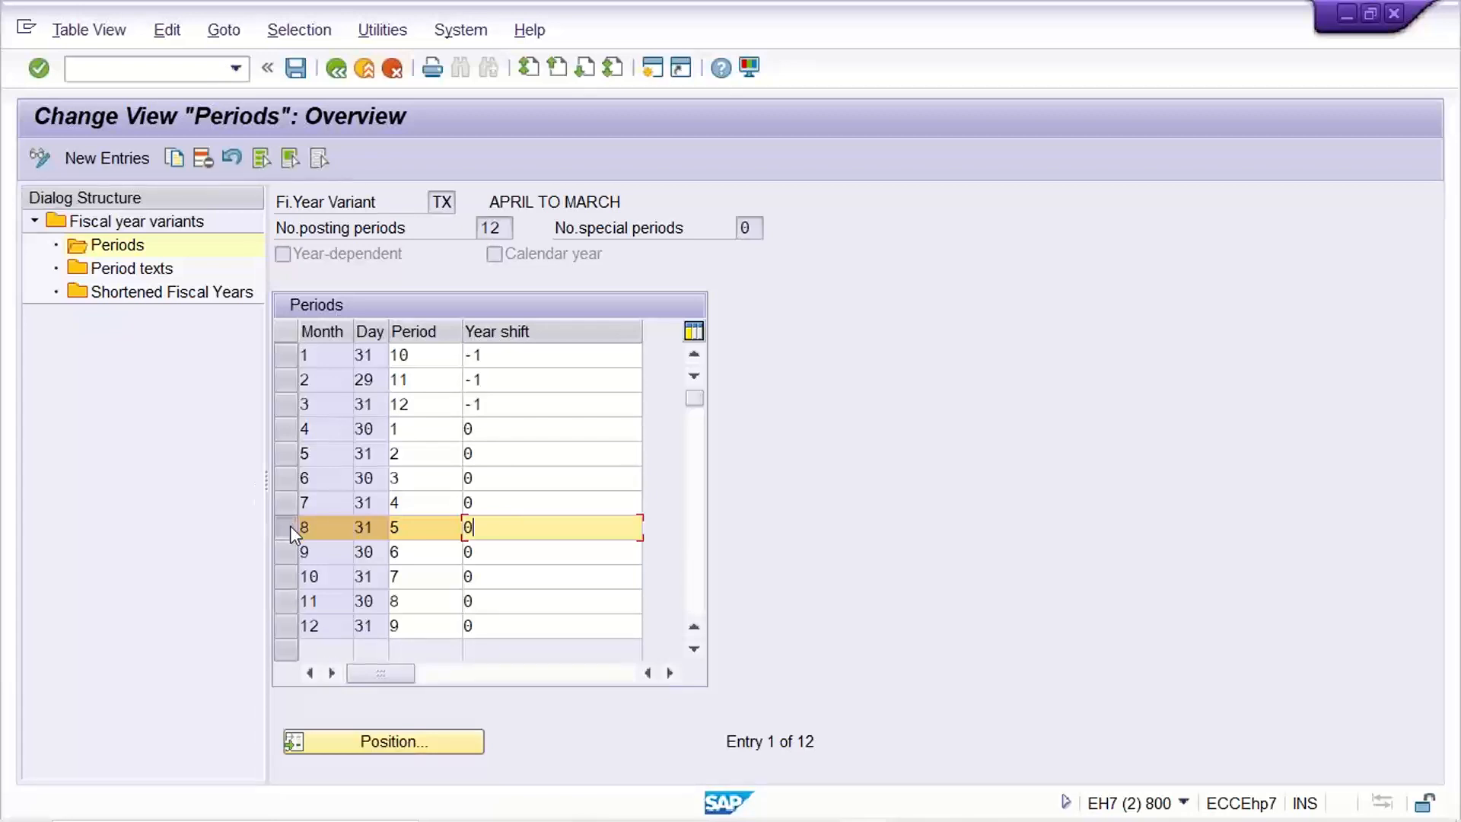
Confirm the TM22 posting header to reach the debit item screen for rent account 4000.
{"action": "mouse_move", "coordinate": [852, 773]}
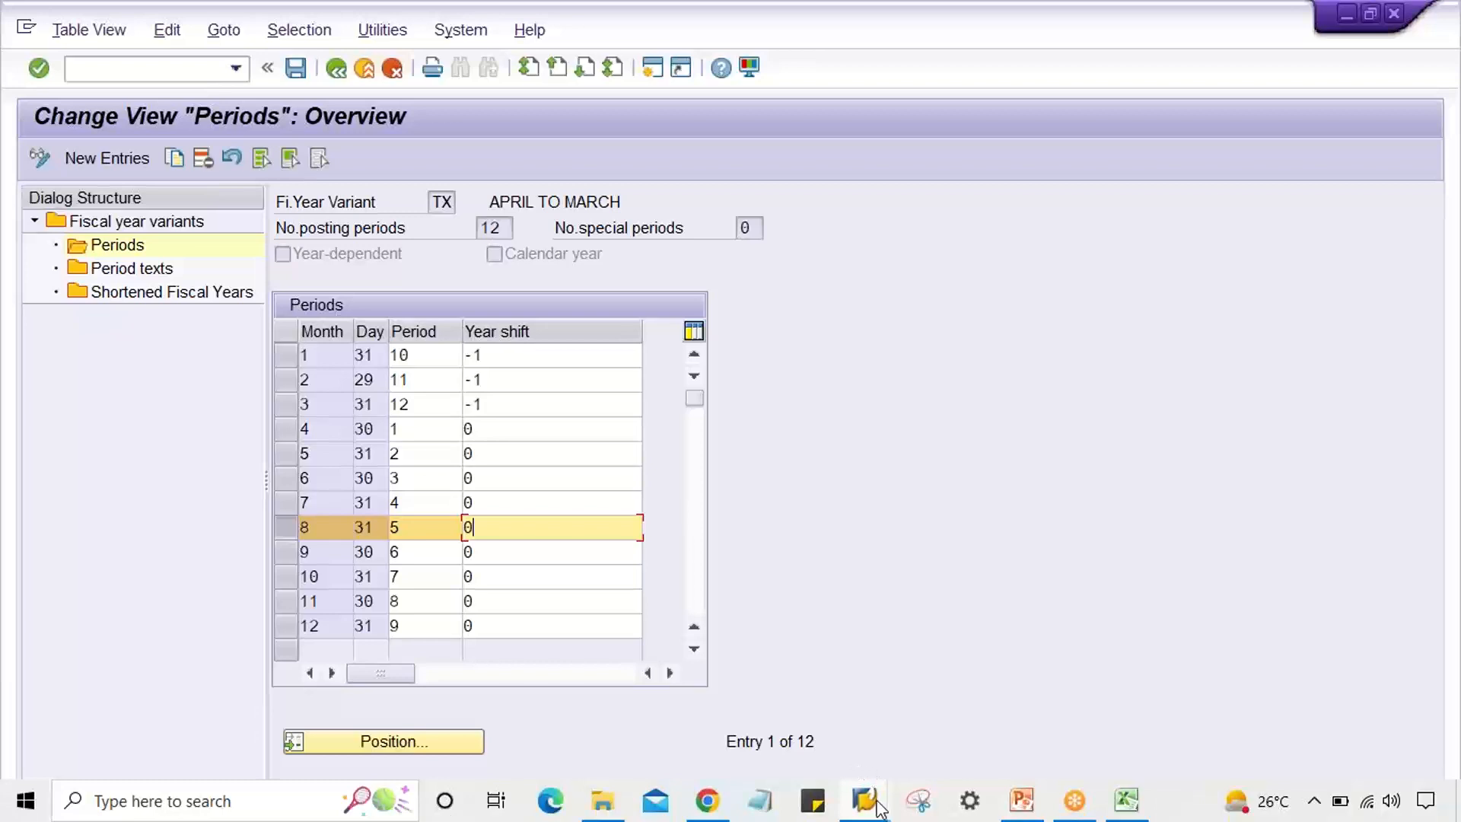
{"action": "mouse_move", "coordinate": [879, 805]}
{"action": "left_click", "coordinate": [737, 711]}
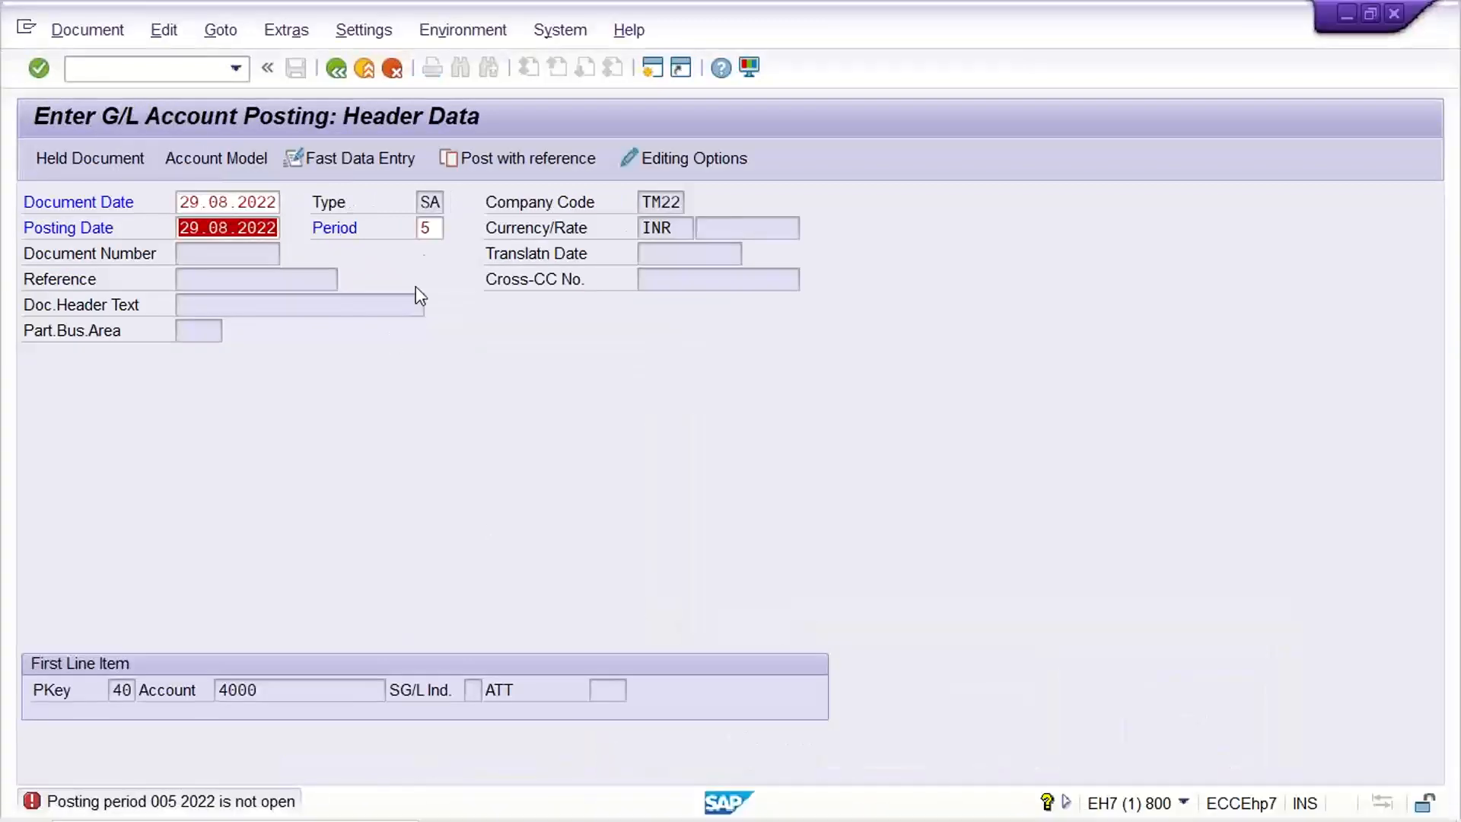
{"action": "left_click", "coordinate": [433, 228]}
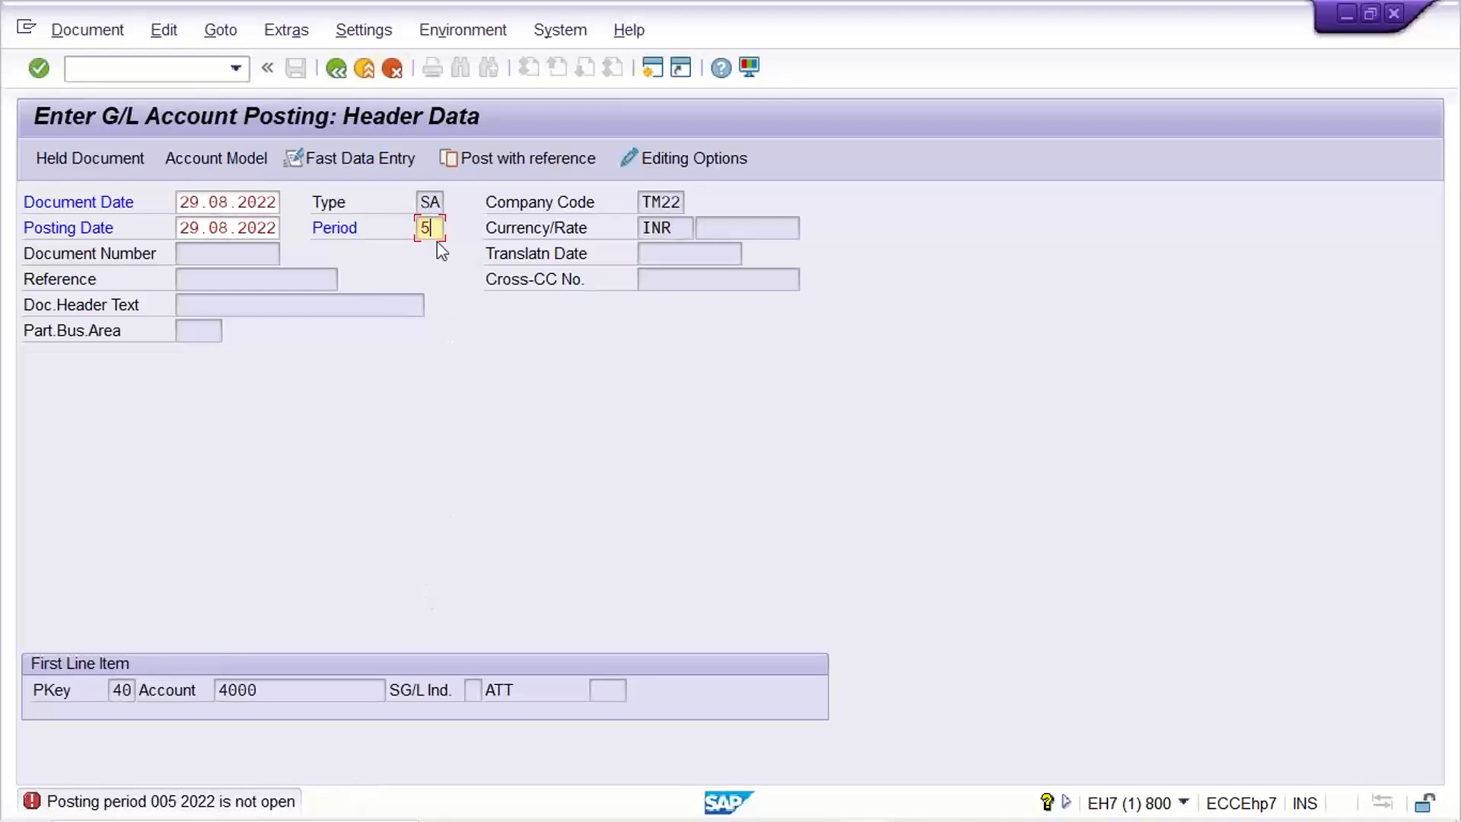
{"action": "key", "text": "Return"}
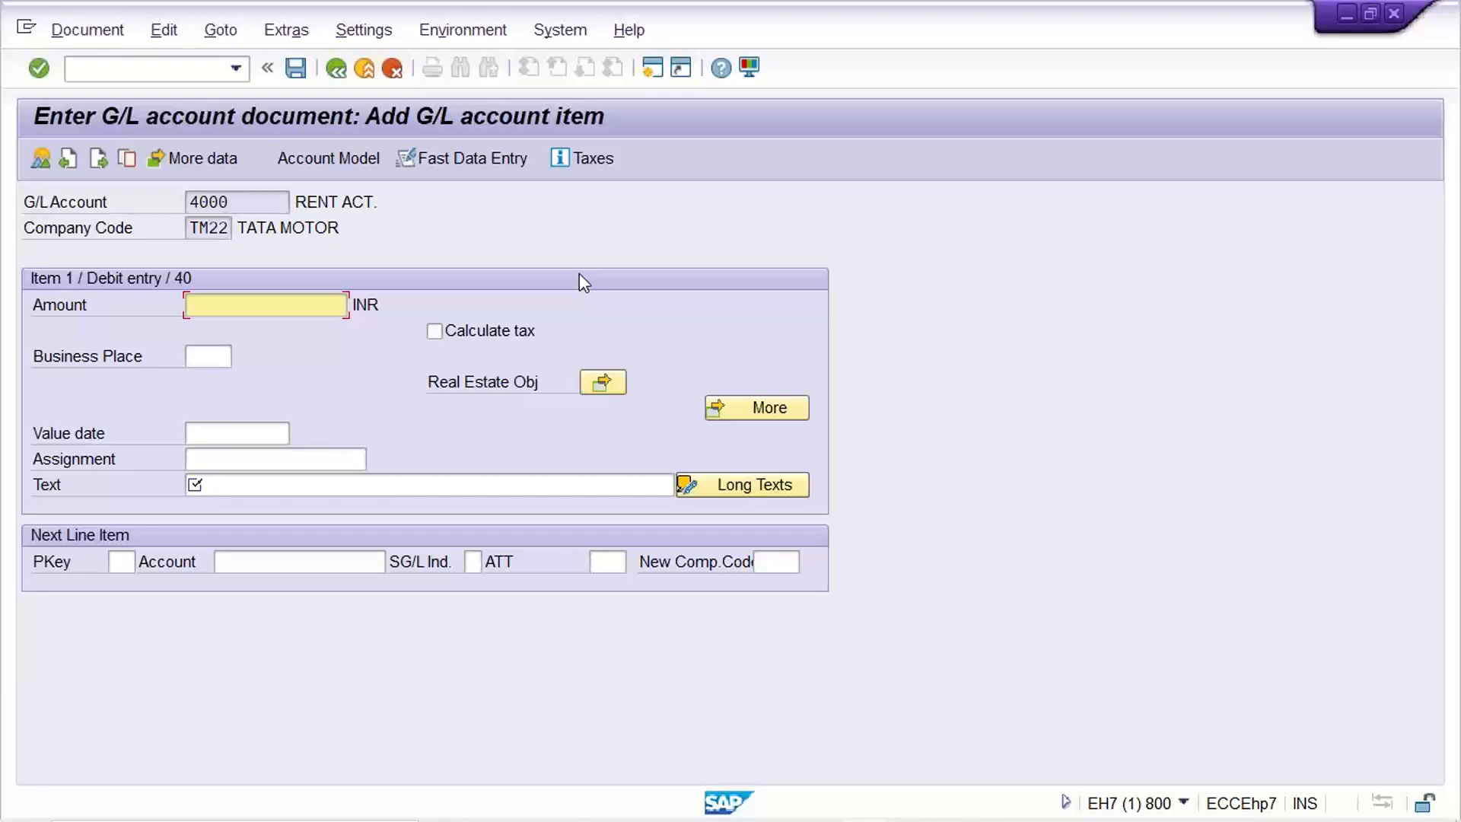
Enter 1000 INR as the amount on the rent account 4000 debit line.
{"action": "left_click", "coordinate": [226, 303]}
{"action": "left_click_drag", "start_coordinate": [255, 205], "coordinate": [56, 229]}
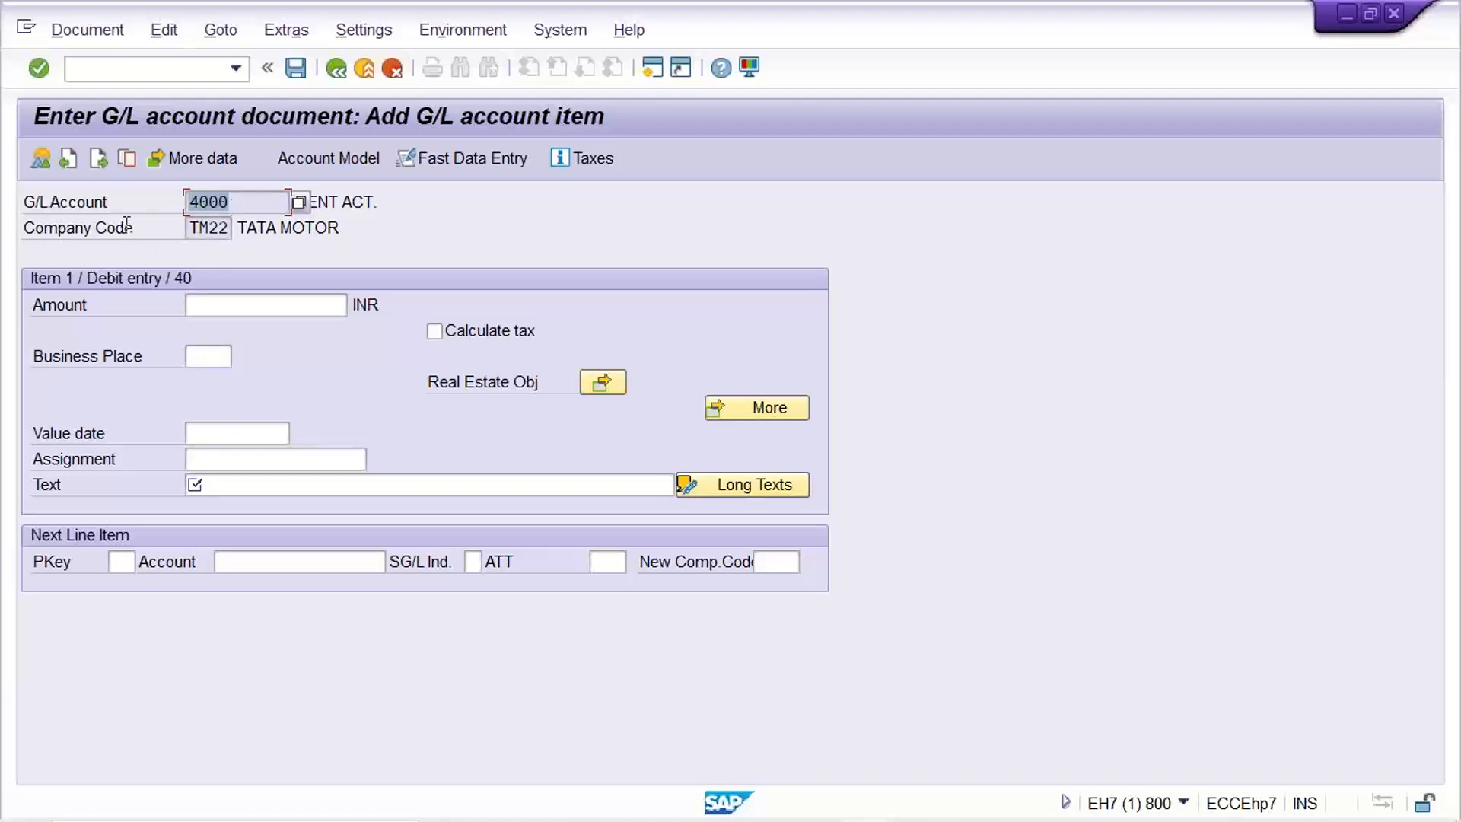
{"action": "left_click", "coordinate": [232, 304]}
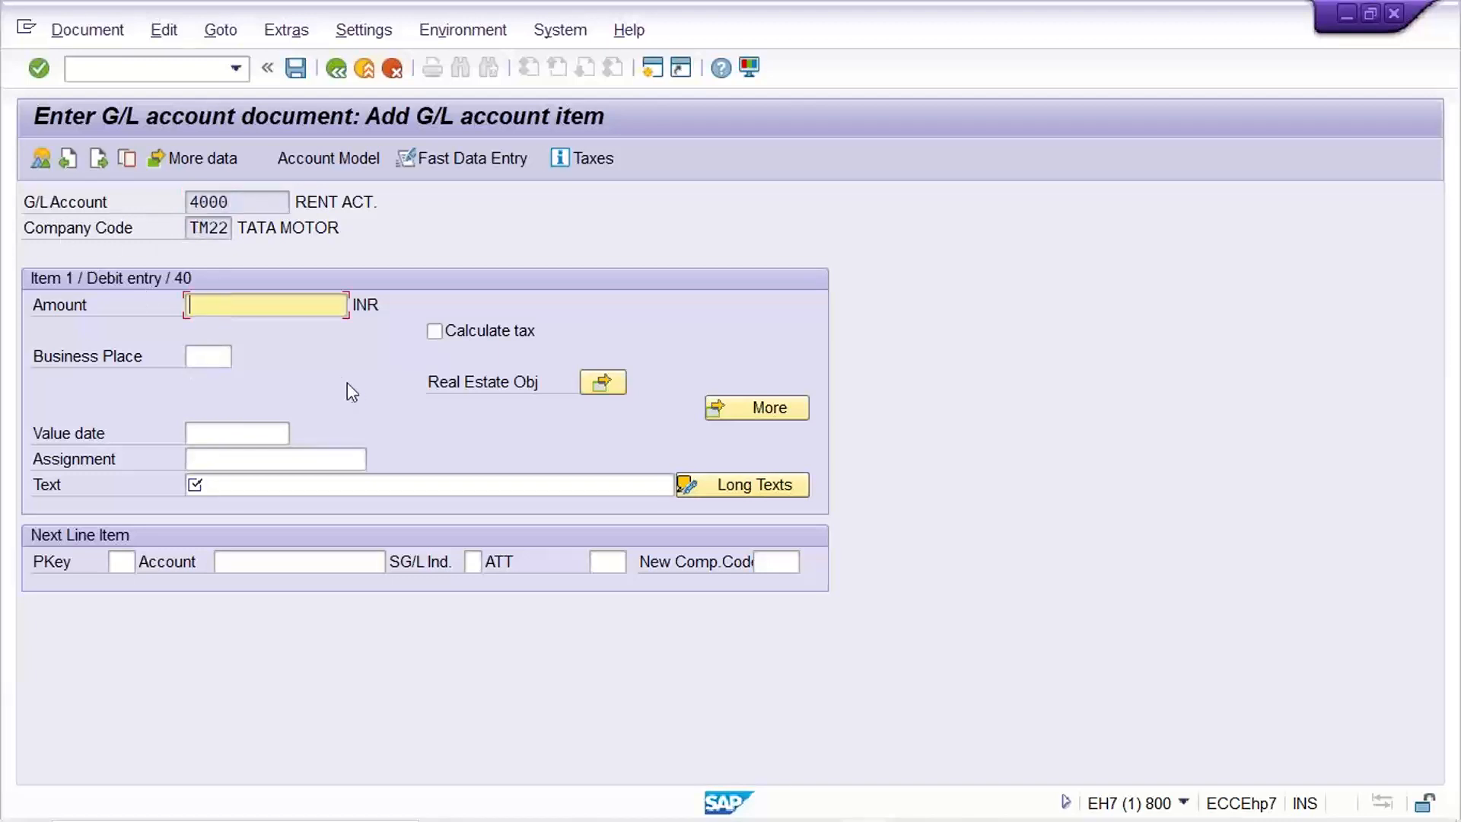
{"action": "type", "text": "1000"}
{"action": "left_click", "coordinate": [302, 459]}
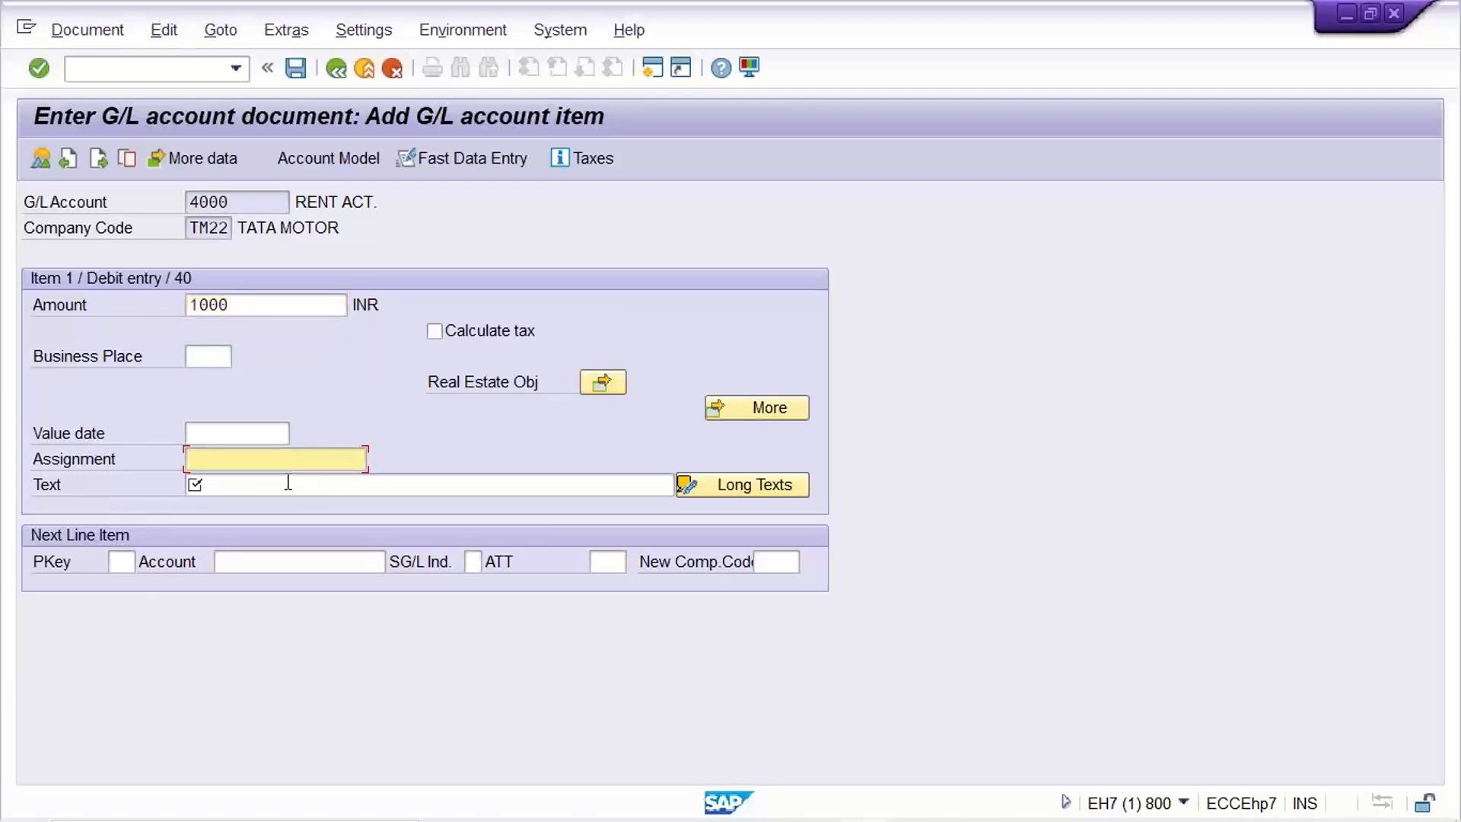
{"action": "left_click", "coordinate": [287, 484]}
{"action": "left_click", "coordinate": [284, 461]}
{"action": "key", "text": "Return"}
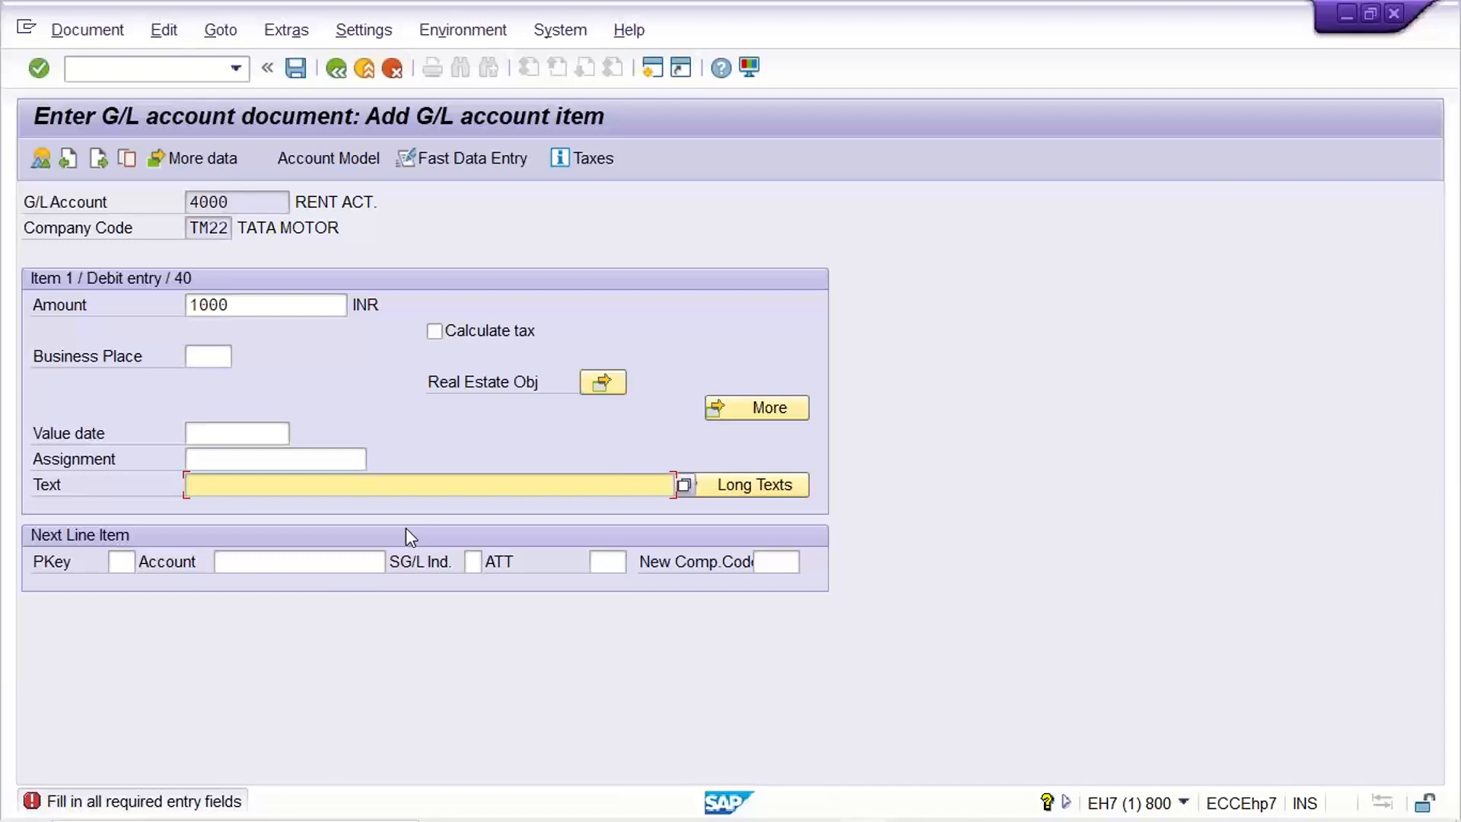
{"action": "type", "text": "Rent posting for co"}
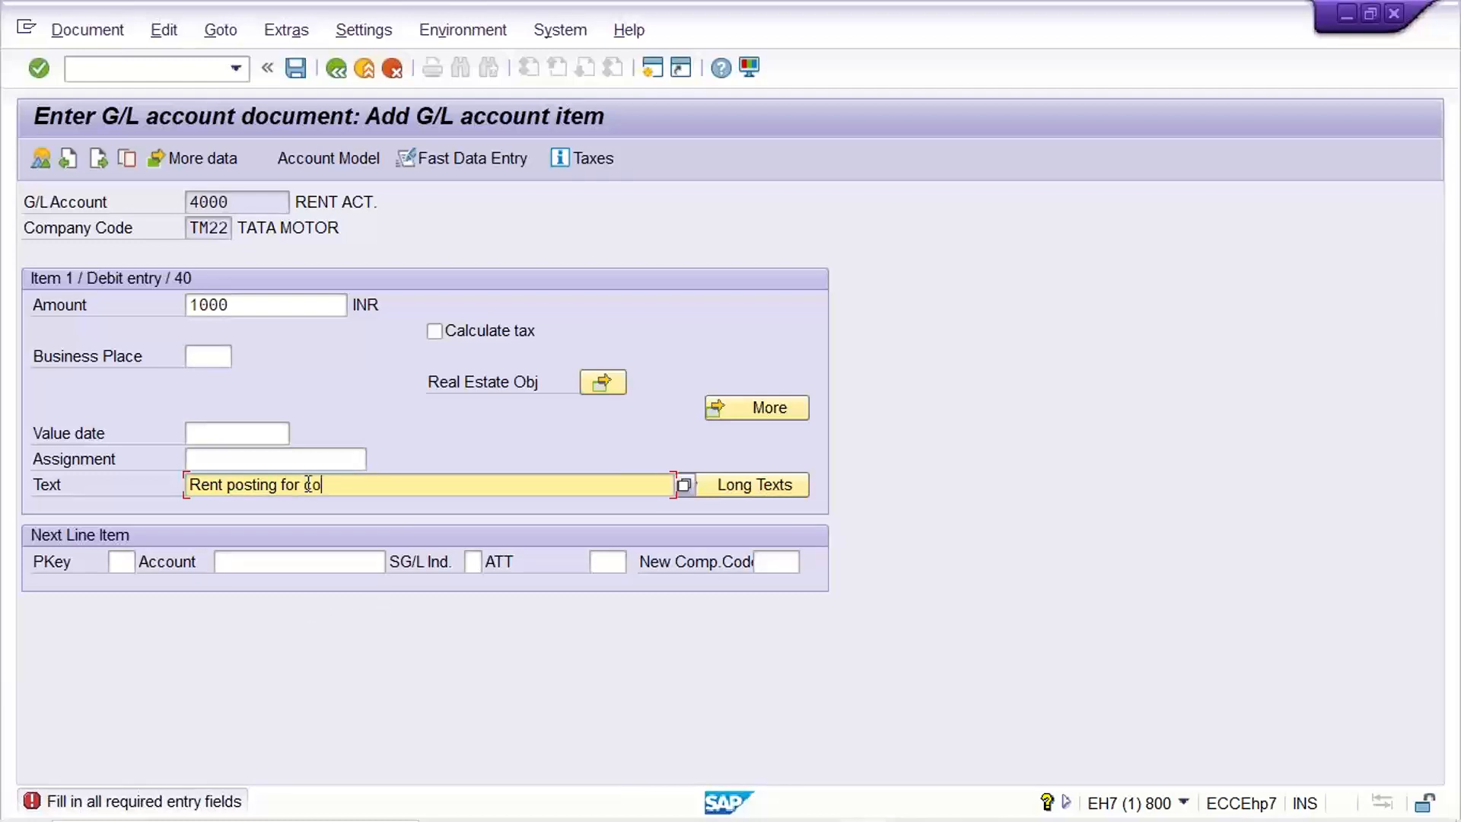
{"action": "type", "text": "rp office"}
{"action": "key", "text": "Tab"}
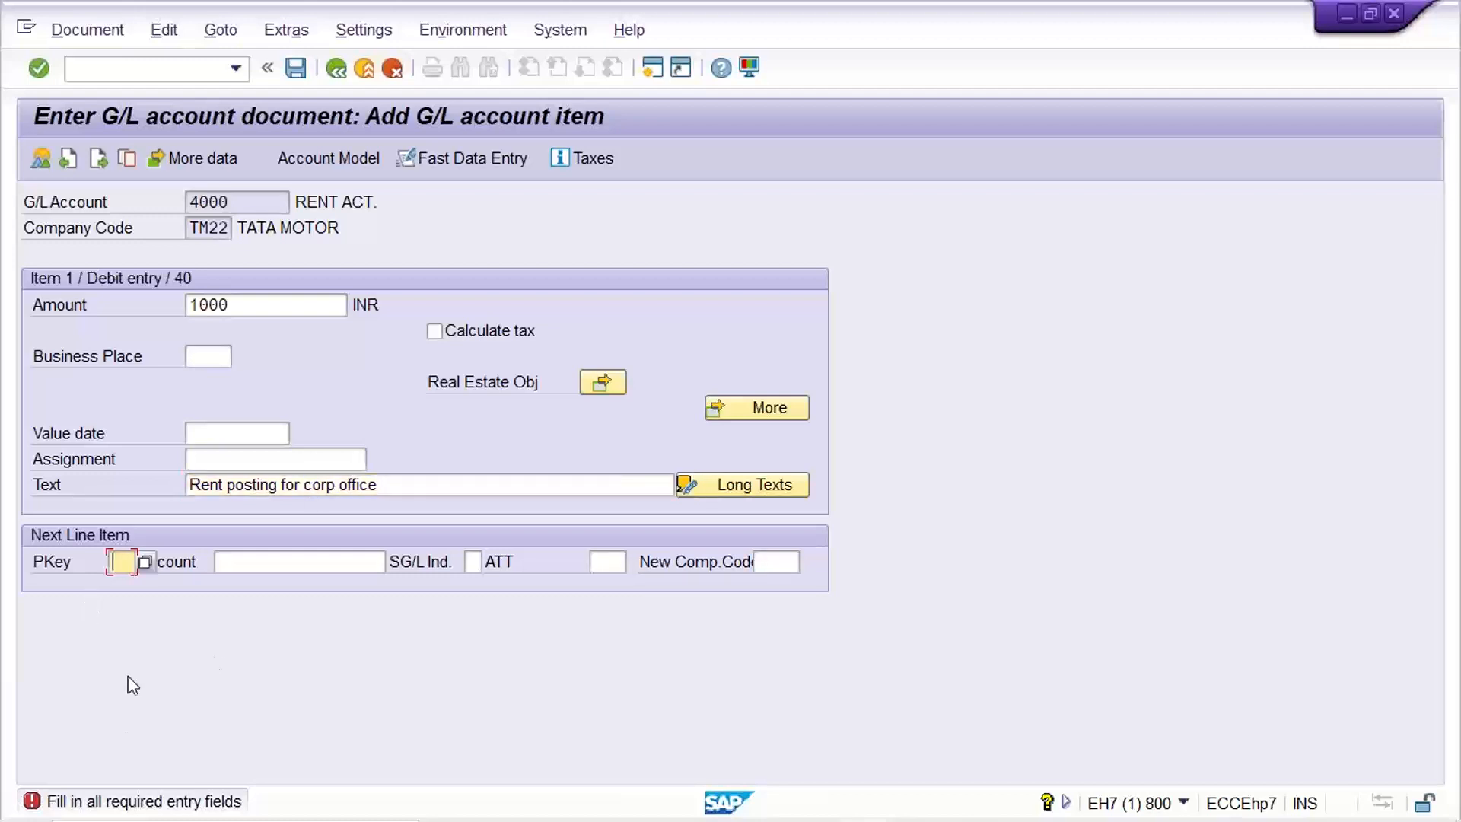
{"action": "double_click", "coordinate": [283, 305]}
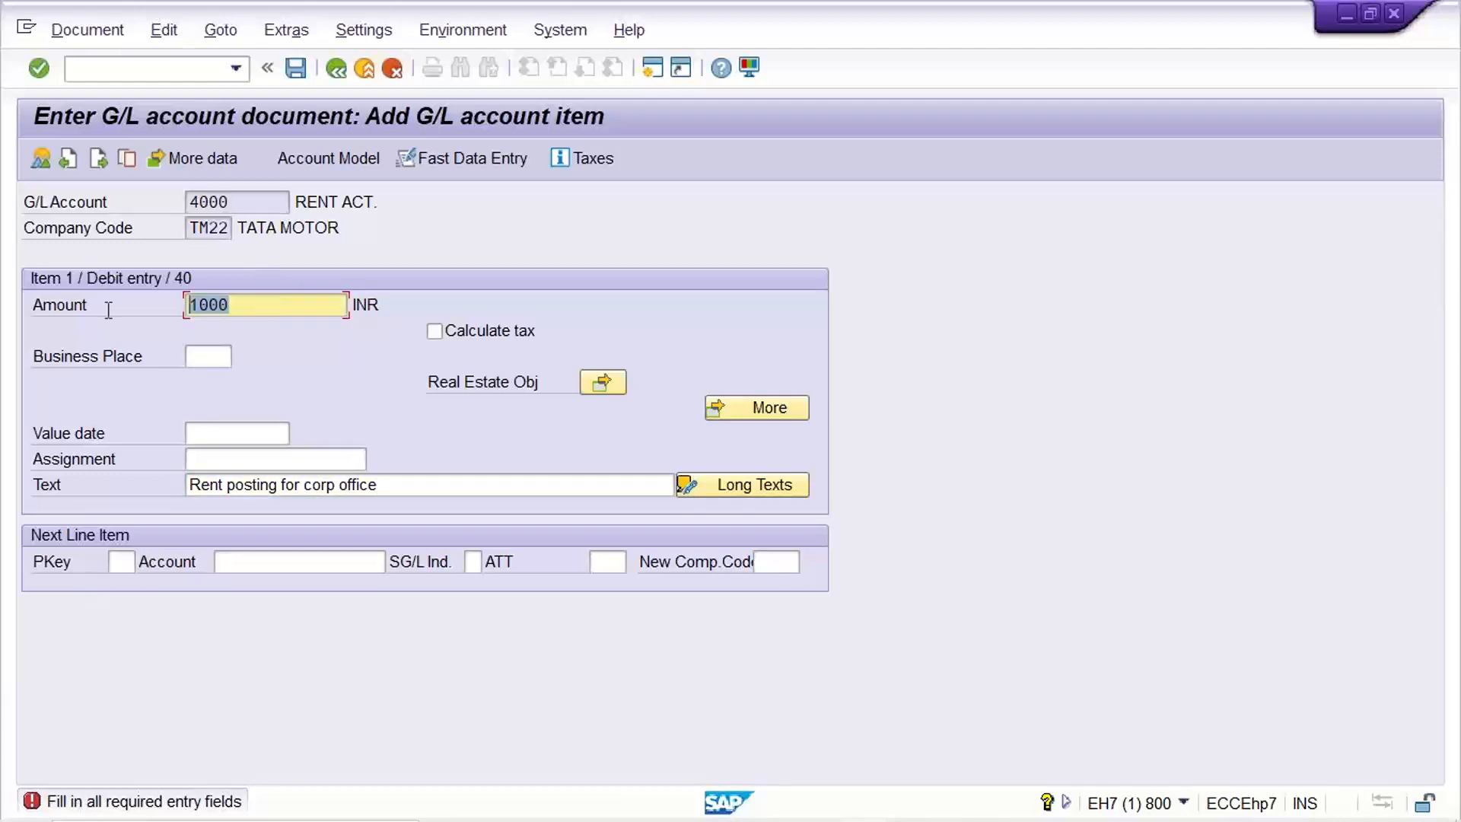
{"action": "left_click", "coordinate": [411, 487]}
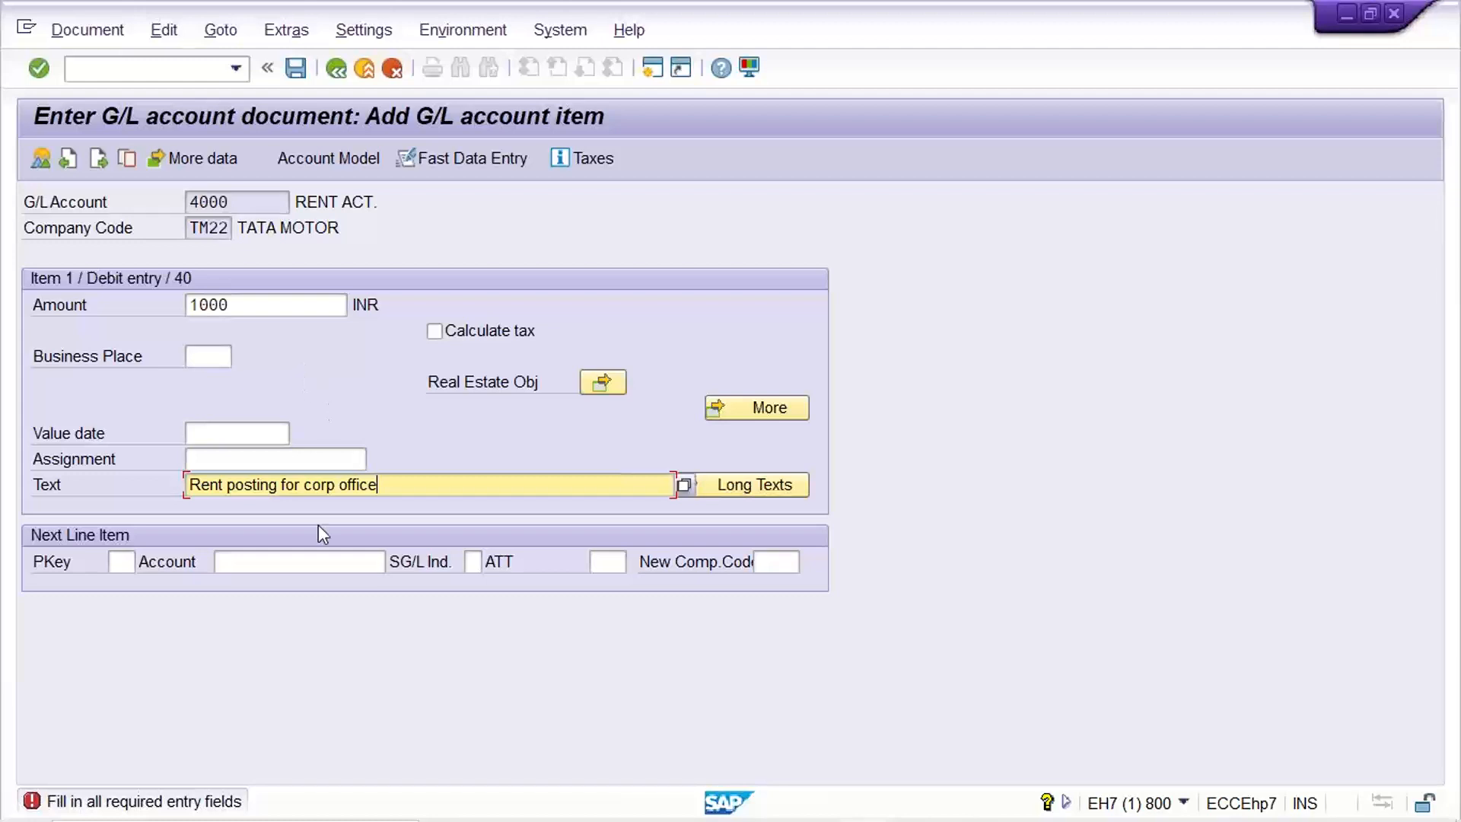
{"action": "left_click", "coordinate": [265, 307]}
{"action": "left_click", "coordinate": [433, 485]}
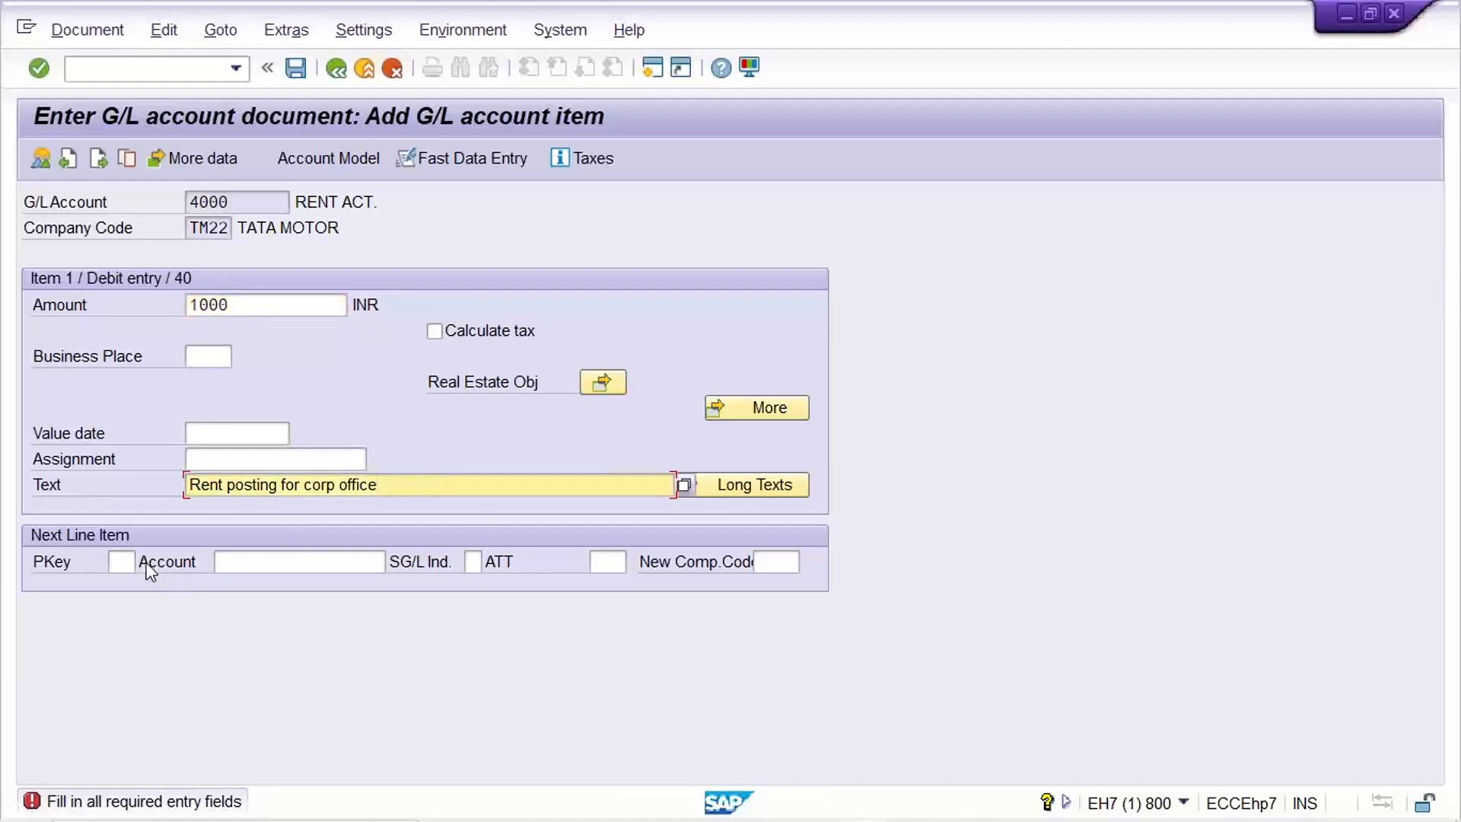
{"action": "left_click", "coordinate": [254, 304]}
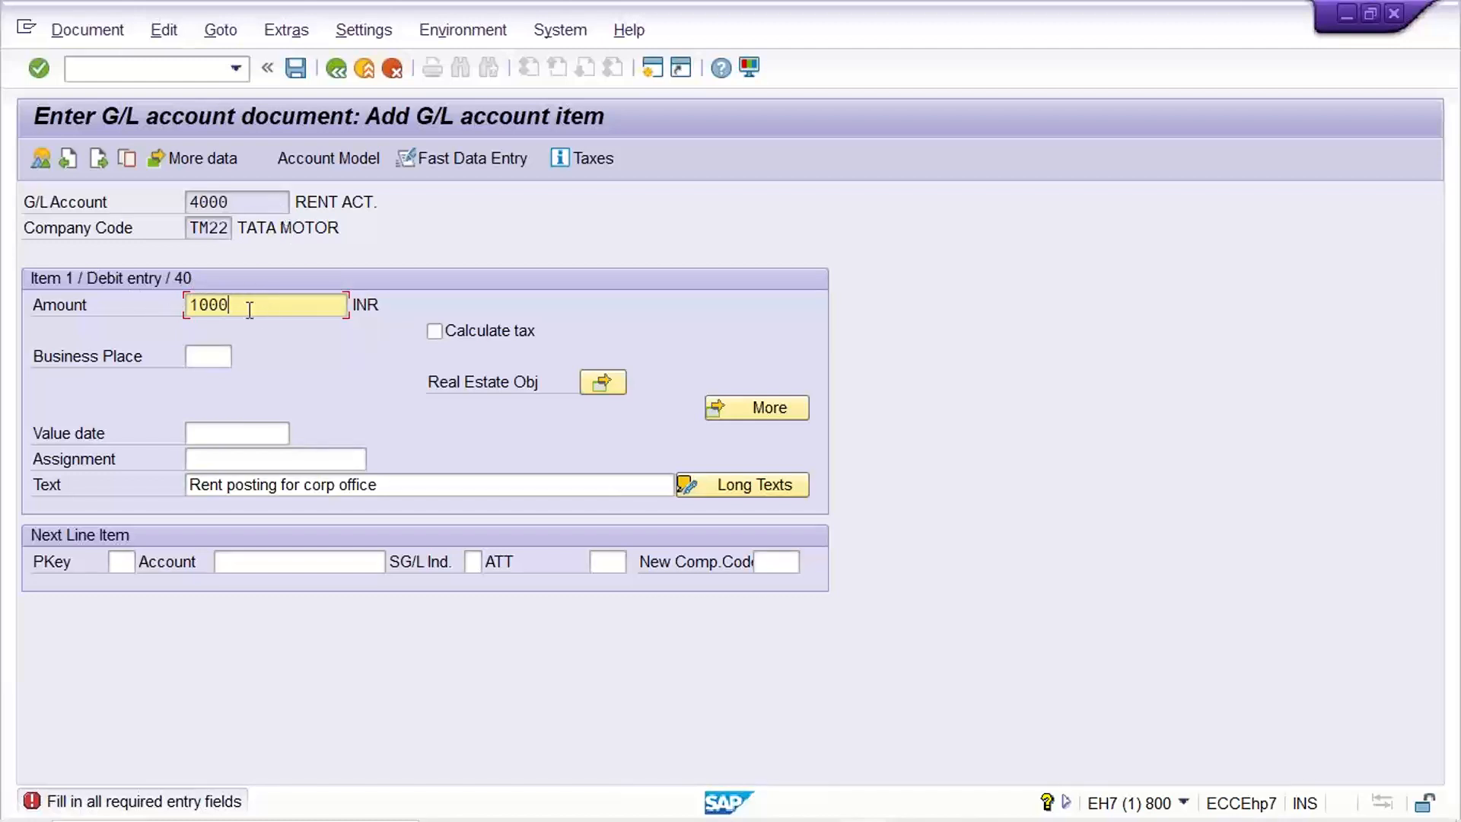
{"action": "left_click", "coordinate": [411, 484]}
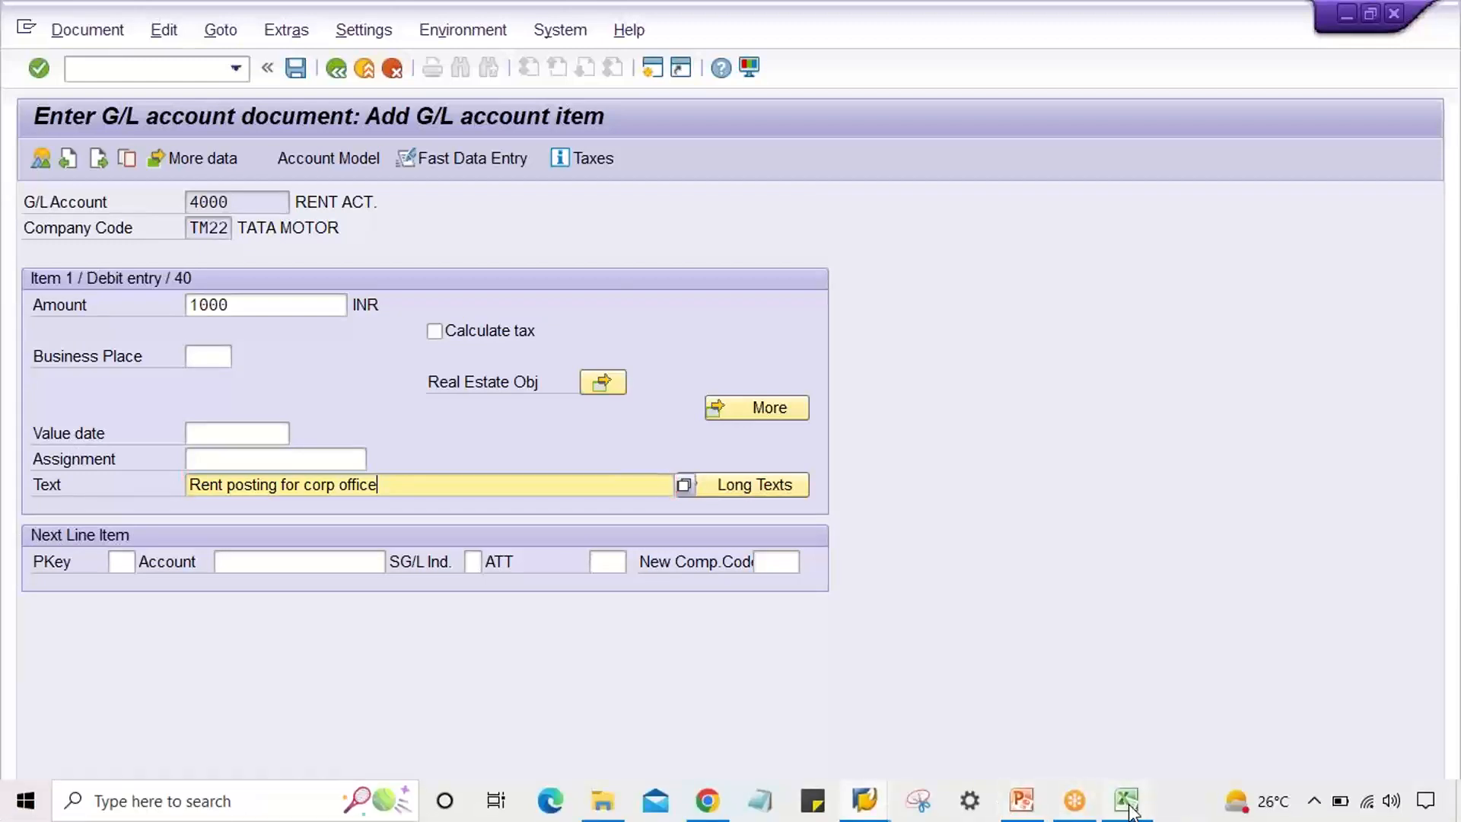
{"action": "left_click", "coordinate": [1126, 801]}
{"action": "left_click_drag", "start_coordinate": [456, 241], "coordinate": [763, 246]}
{"action": "left_click_drag", "start_coordinate": [430, 274], "coordinate": [455, 242]}
{"action": "left_click_drag", "start_coordinate": [431, 274], "coordinate": [732, 278]}
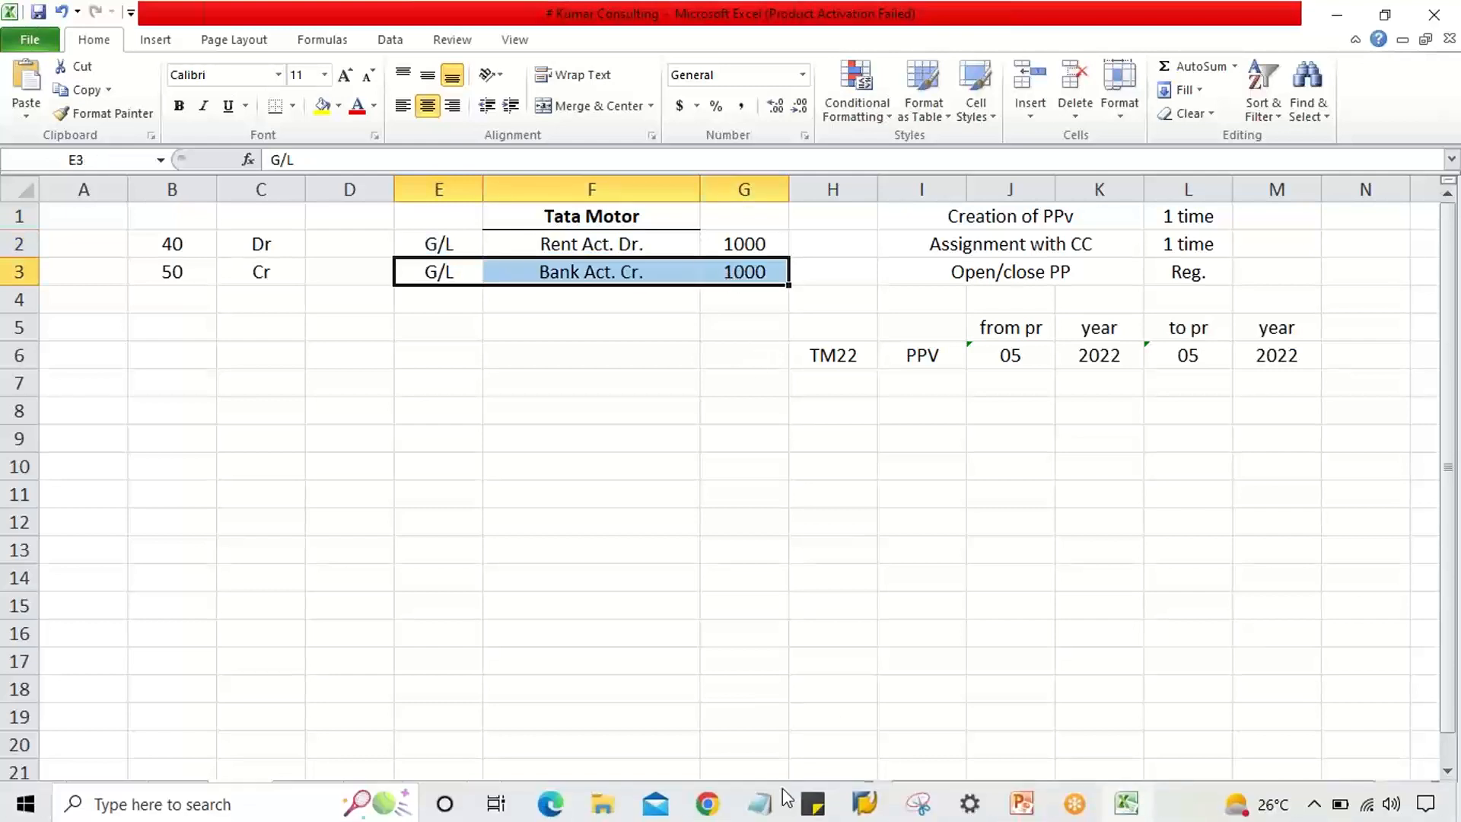
{"action": "left_click", "coordinate": [865, 800]}
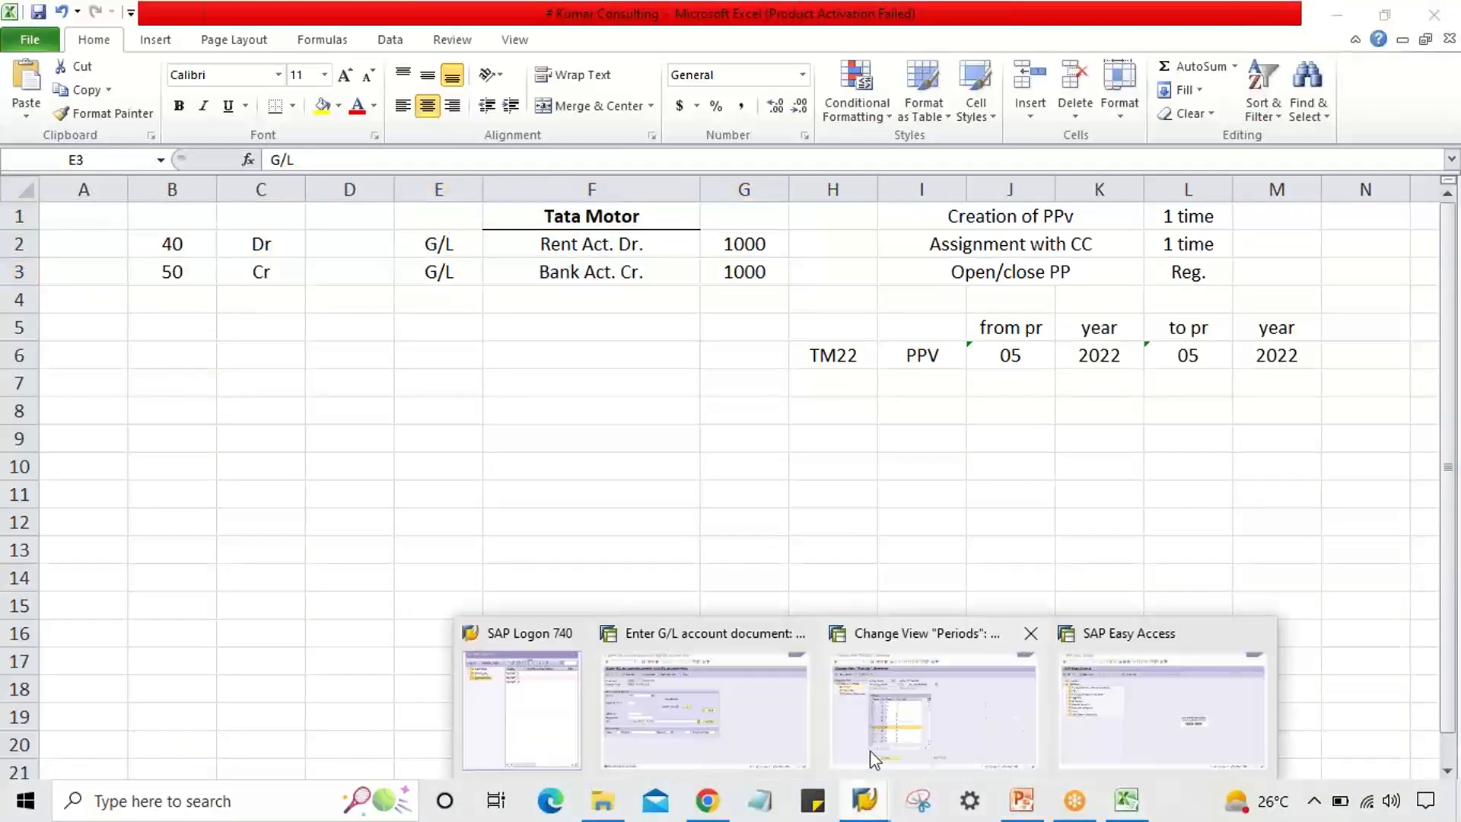
{"action": "left_click", "coordinate": [746, 741]}
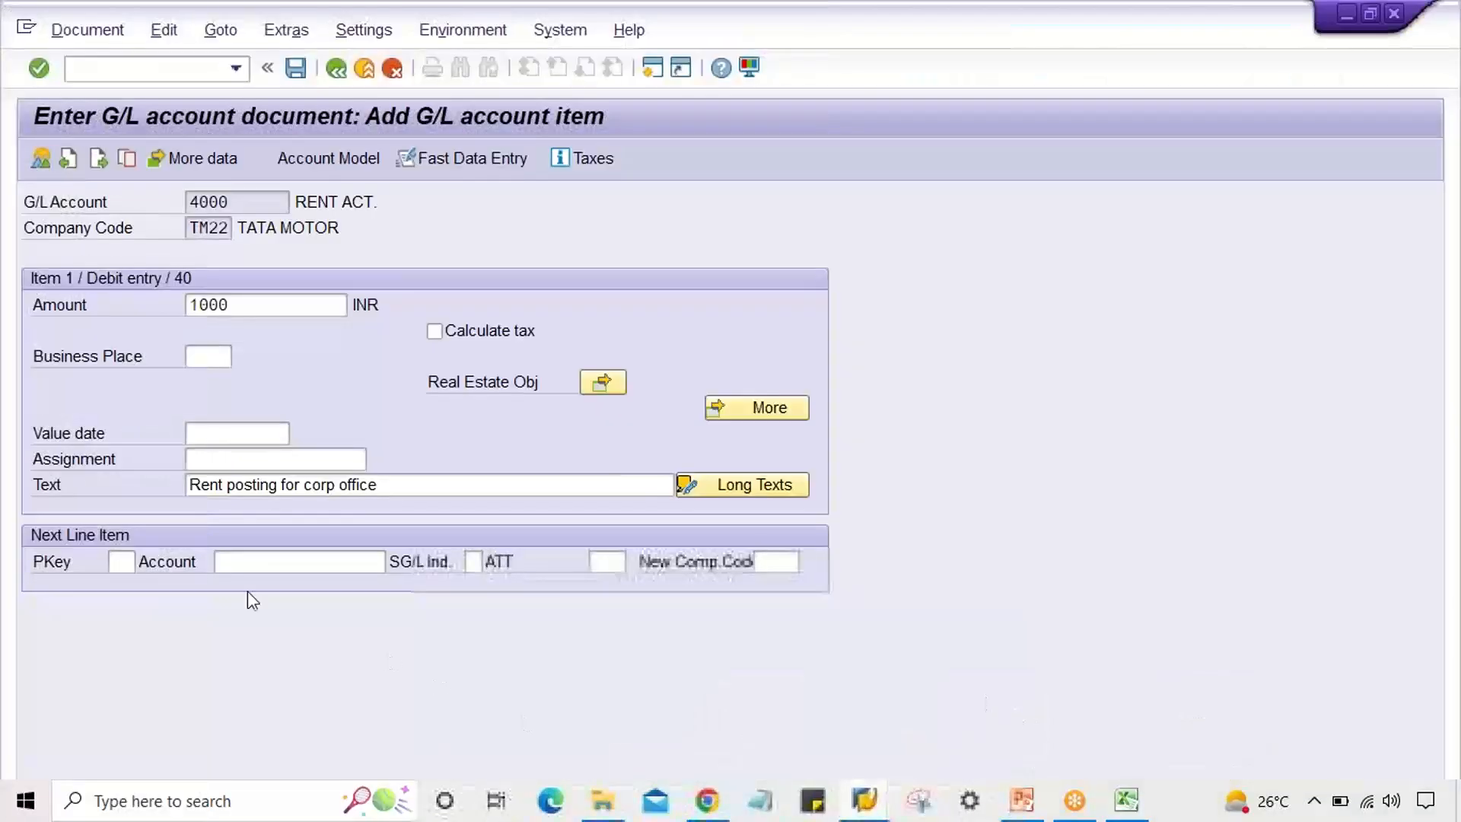
Start the next line item with posting key 50 on HDFC bank account 1000.
{"action": "left_click", "coordinate": [131, 564]}
{"action": "type", "text": "5"}
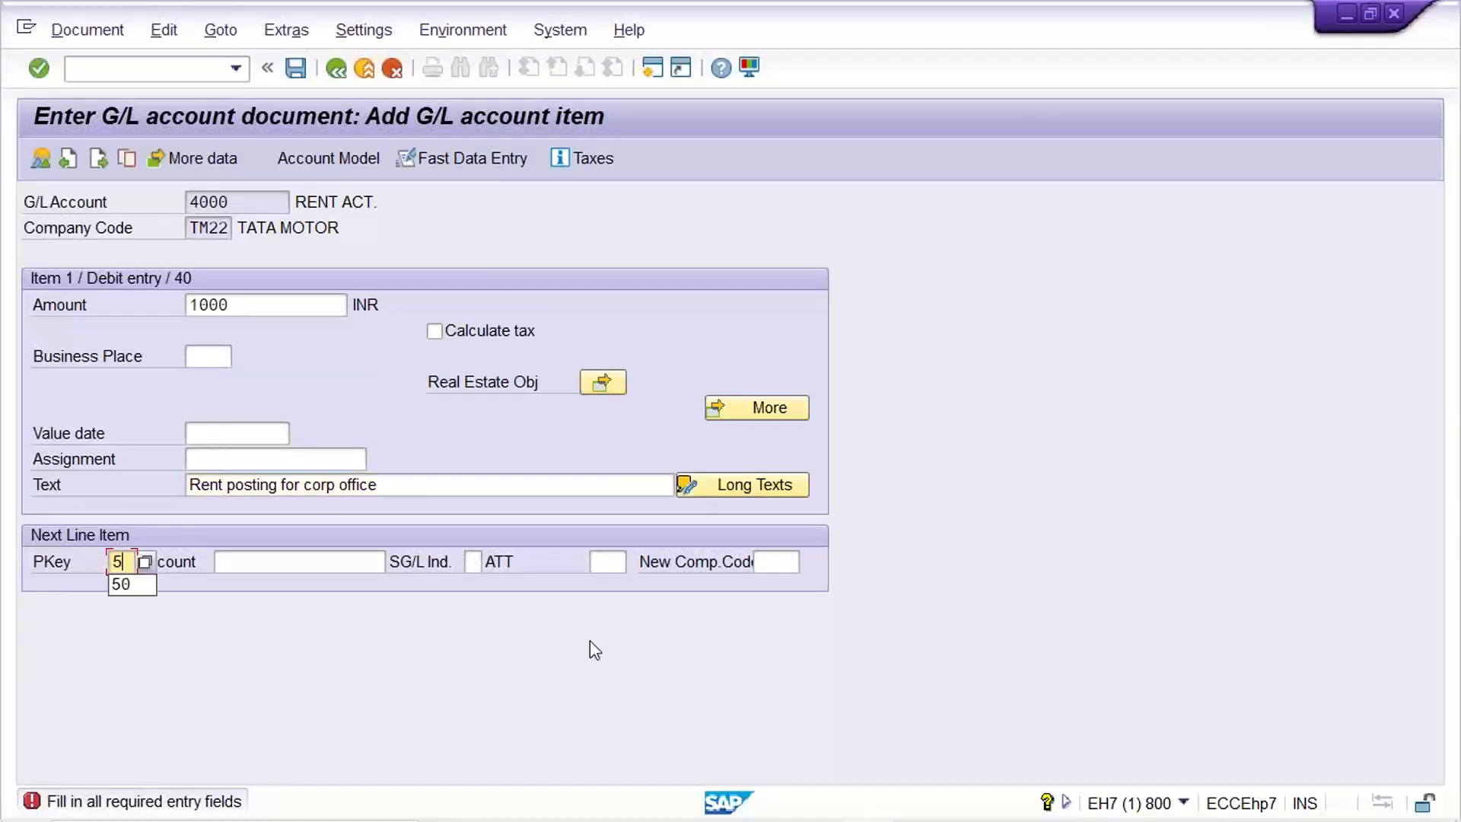
{"action": "type", "text": "0"}
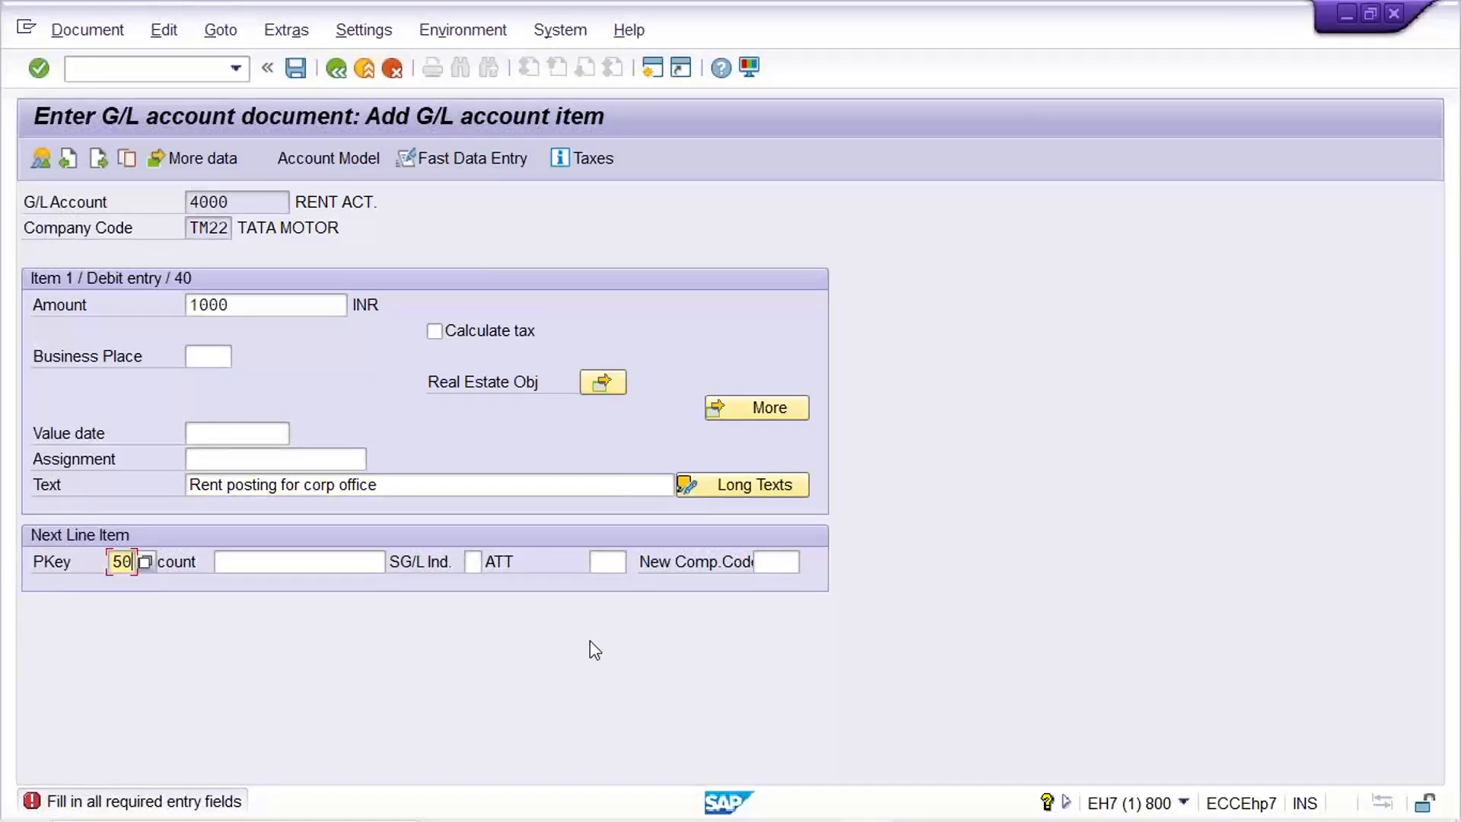
{"action": "key", "text": "Tab"}
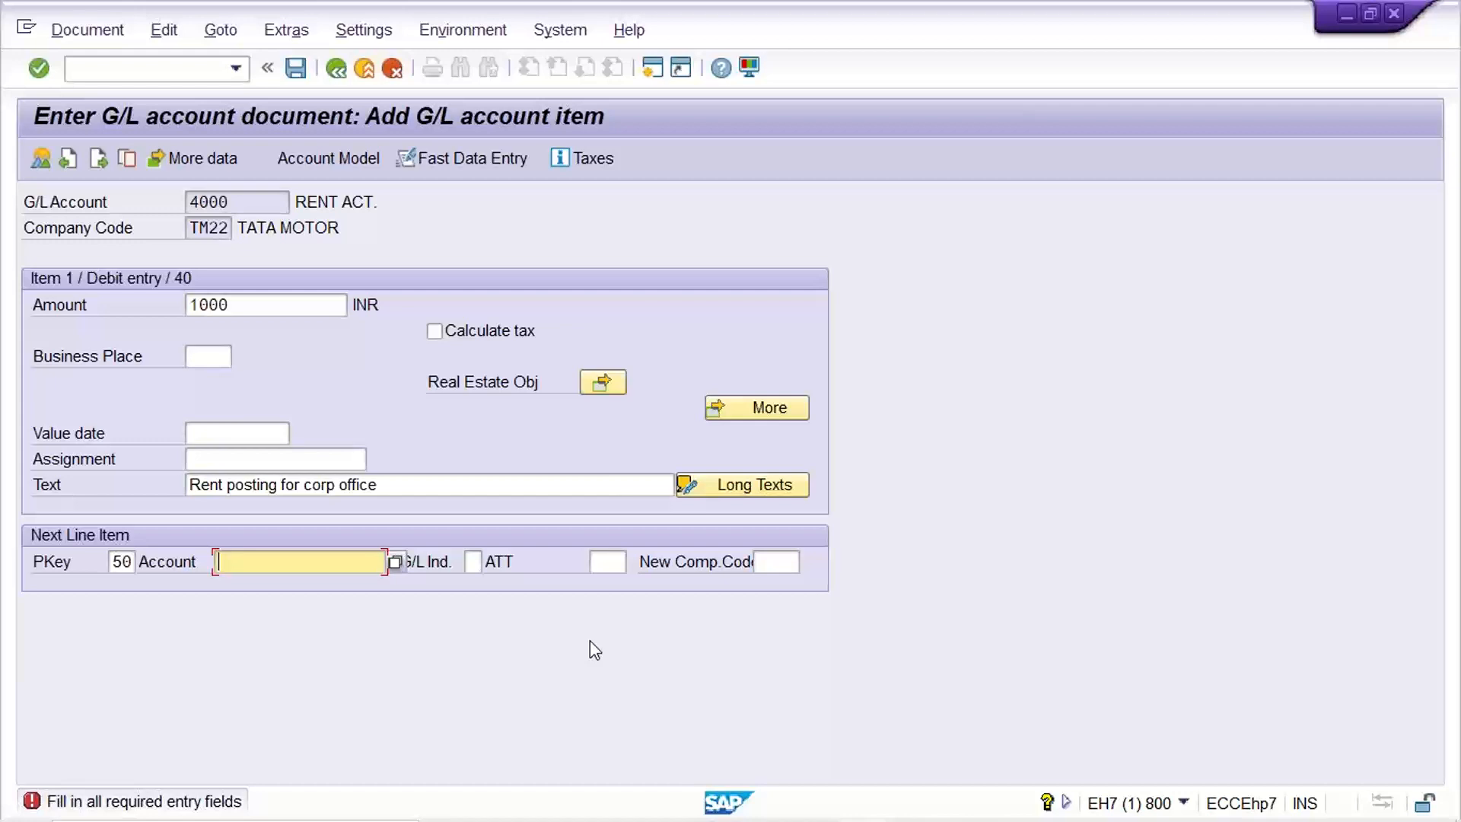
{"action": "type", "text": "1000"}
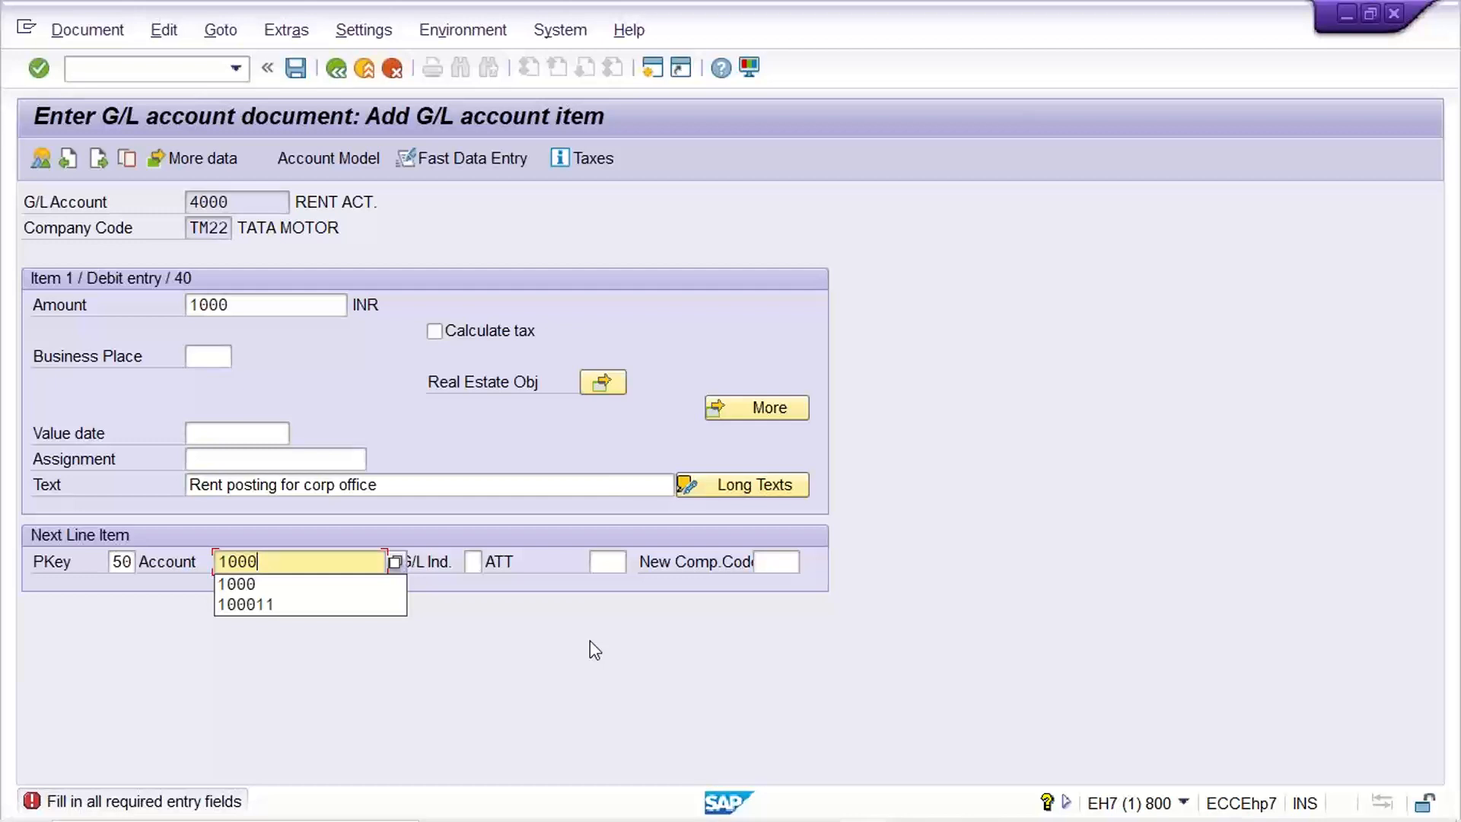
{"action": "key", "text": "Return"}
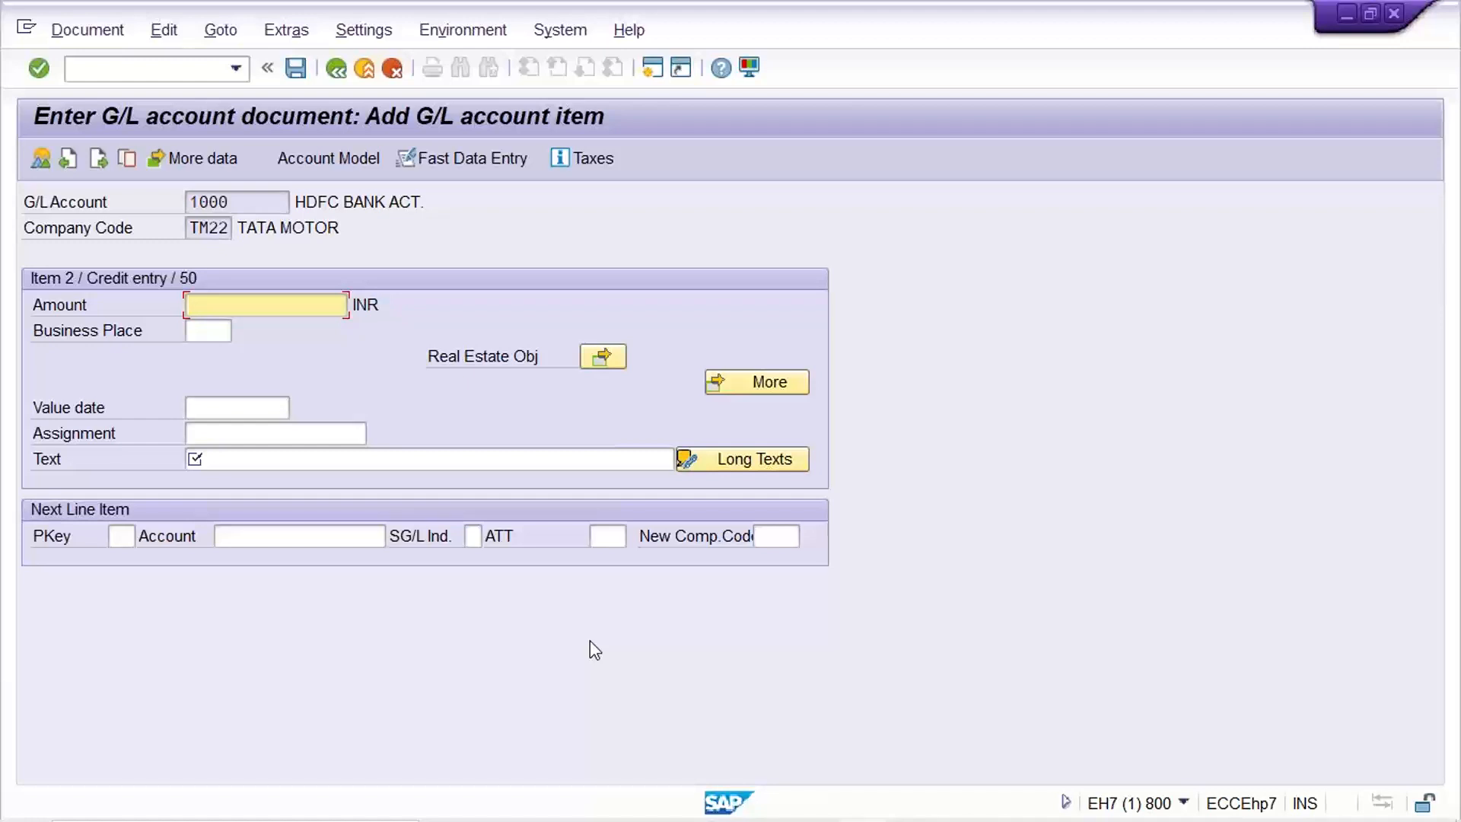
Enter amount 1000 on item 2 and reuse the text 'Rent posting for corp office'.
{"action": "type", "text": "1000"}
{"action": "left_click", "coordinate": [204, 458]}
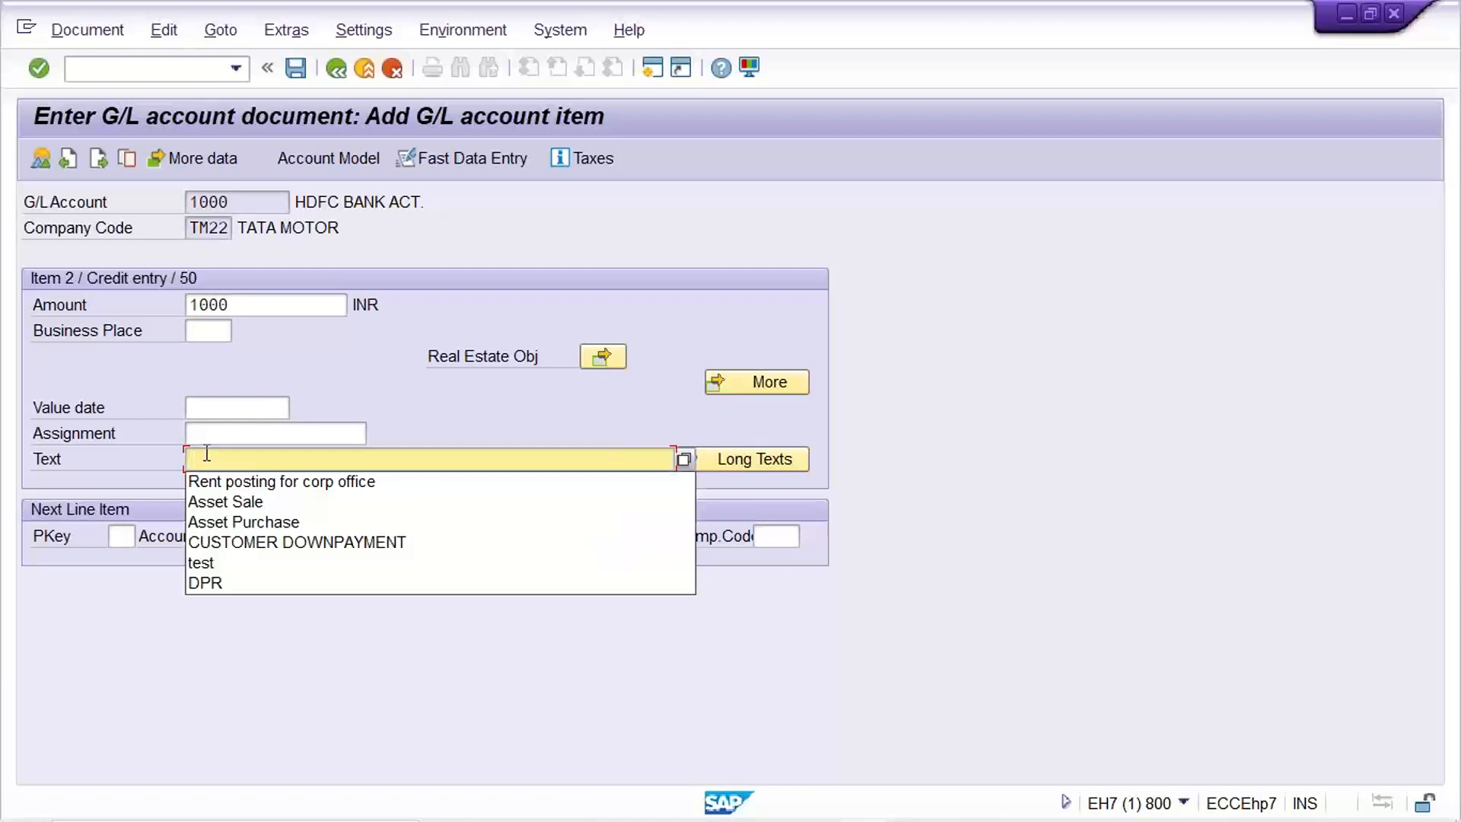
{"action": "key", "text": "Down"}
{"action": "key", "text": "Return"}
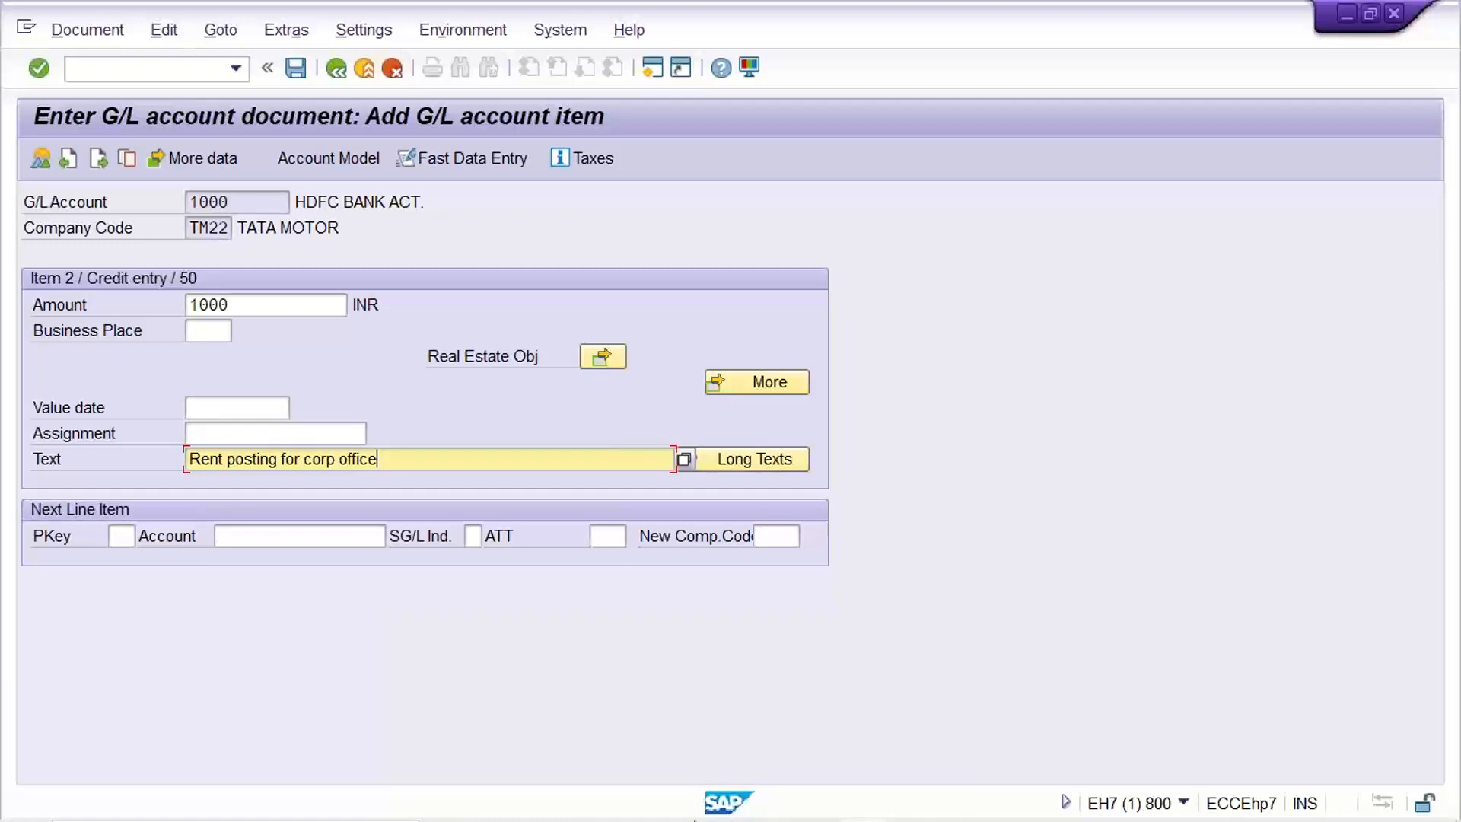
In Excel, move the Bank Act. Cr. row from E3:G3 to row 5 and fill G/L into E3:E4.
{"action": "mouse_move", "coordinate": [1051, 767]}
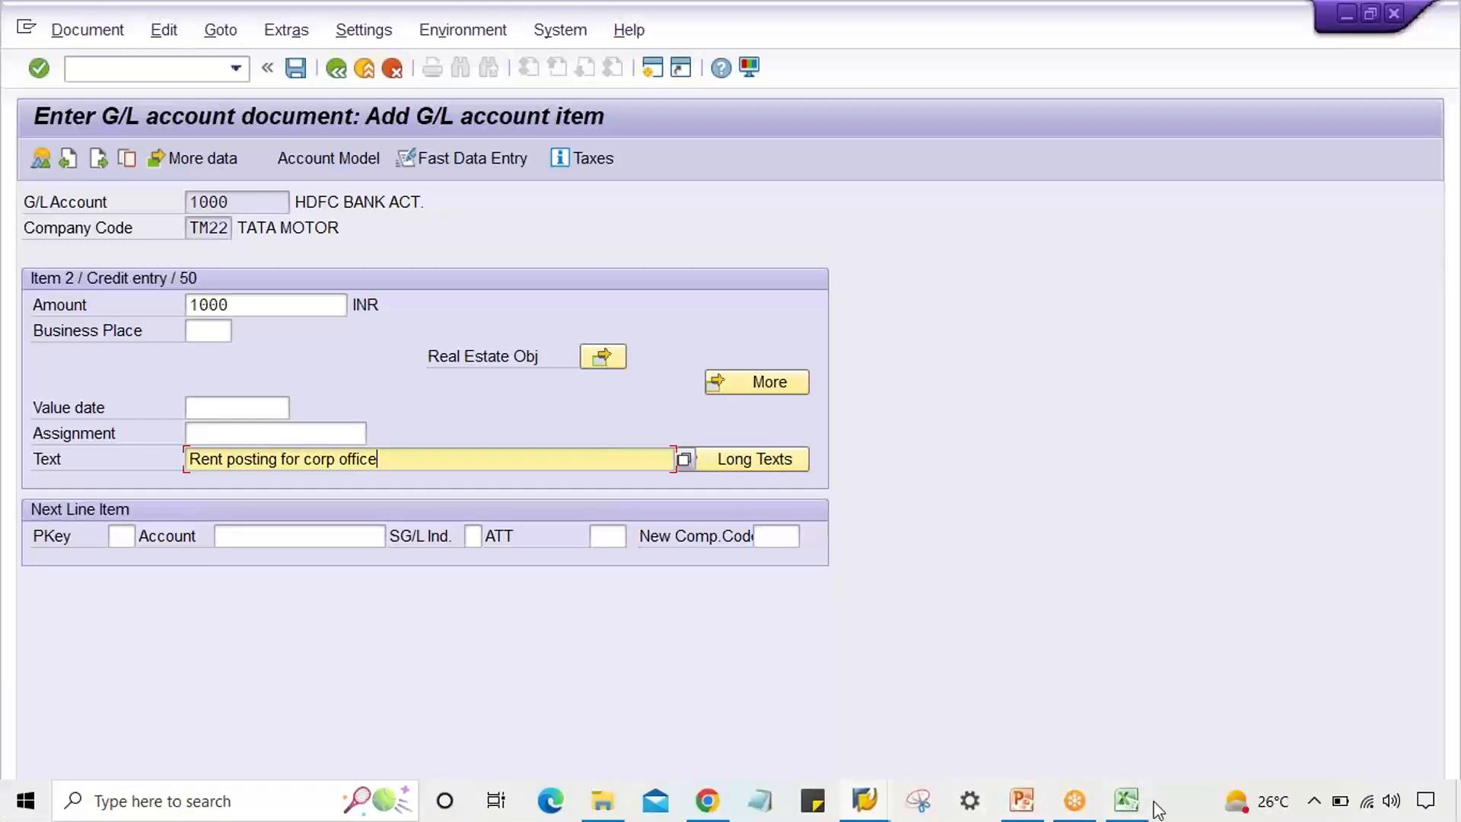
{"action": "left_click", "coordinate": [1125, 799]}
{"action": "left_click", "coordinate": [629, 482]}
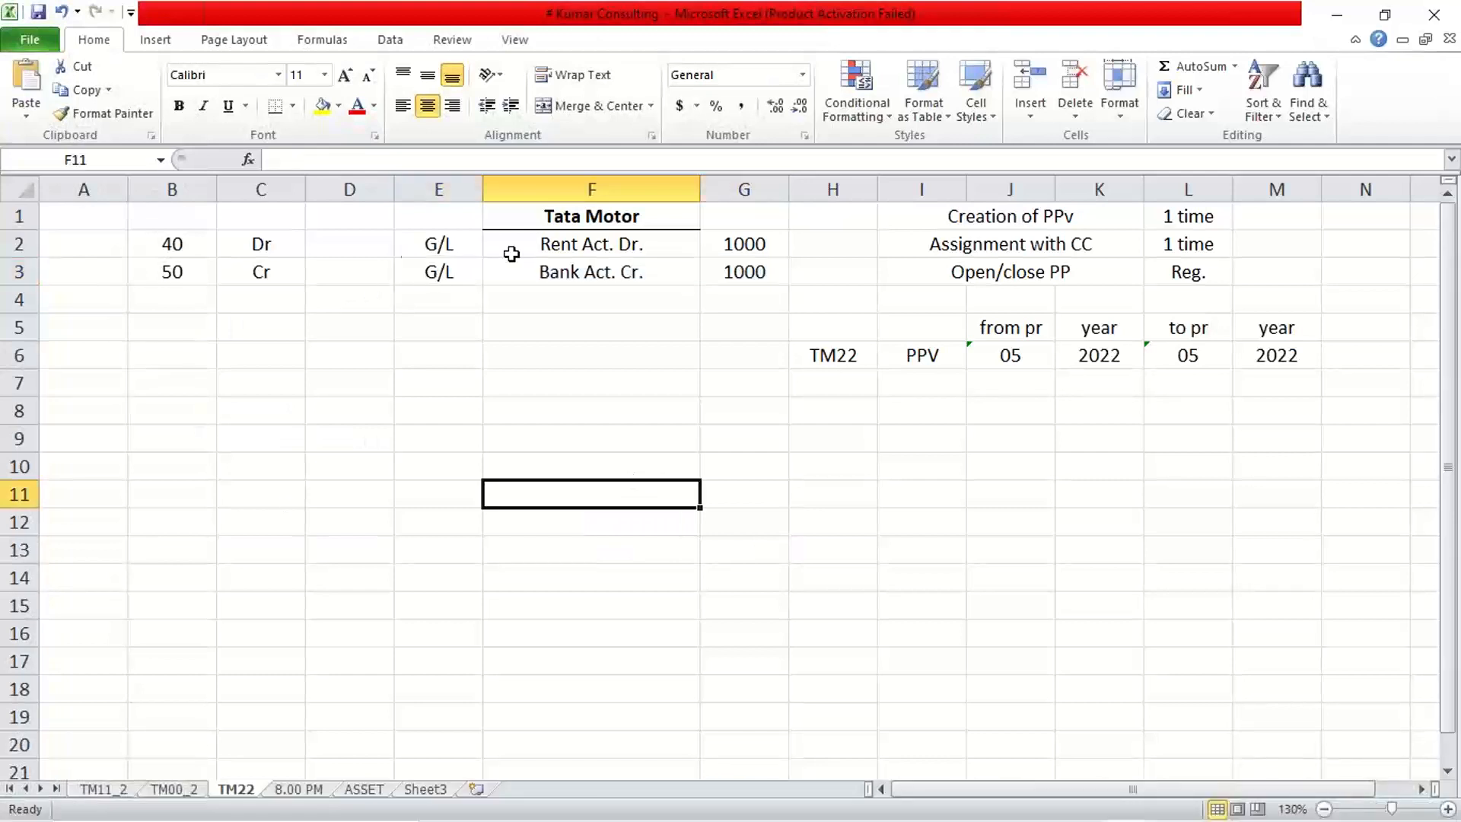
{"action": "left_click", "coordinate": [632, 245]}
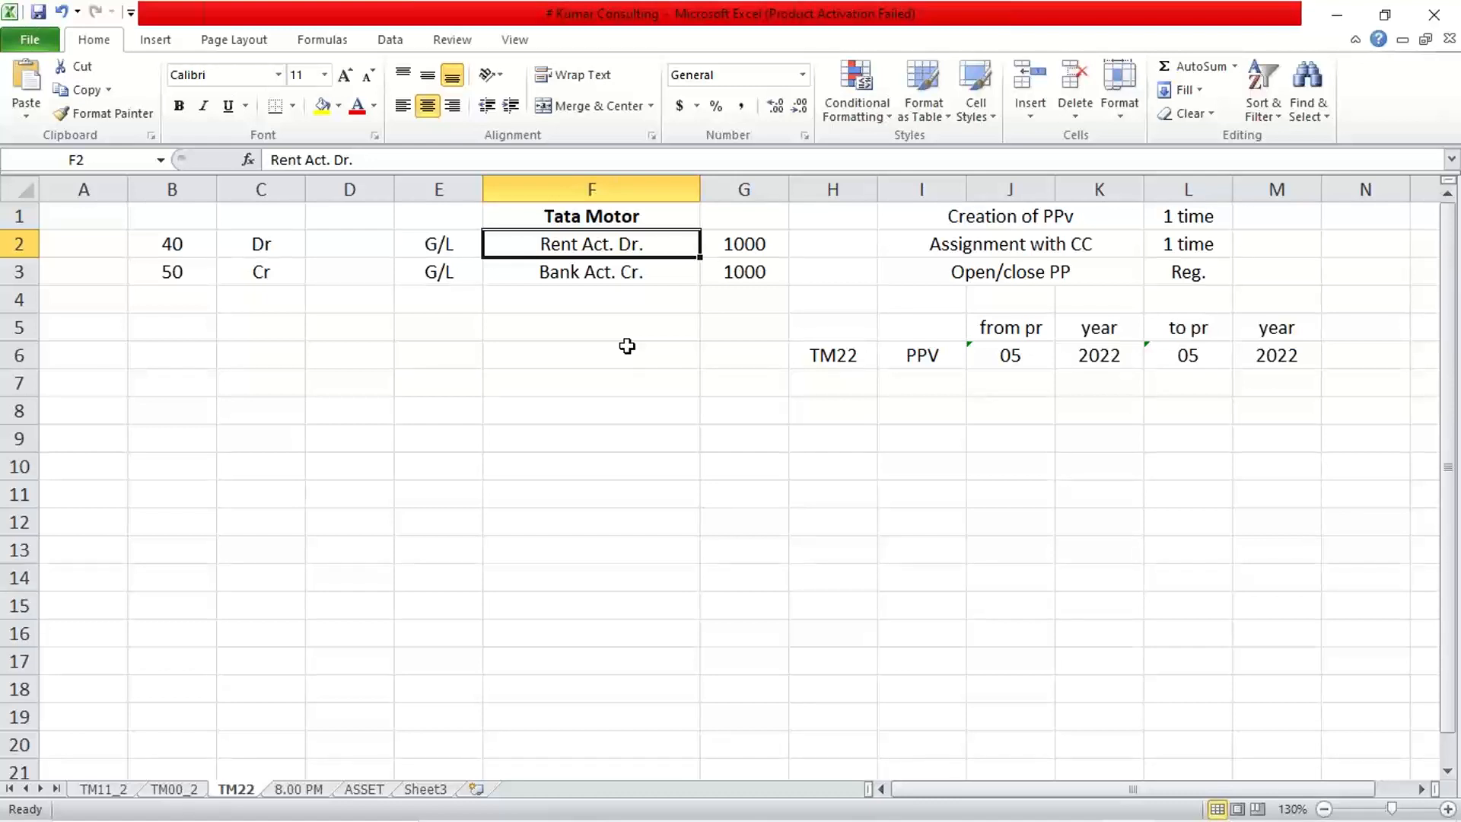
{"action": "left_click_drag", "start_coordinate": [449, 273], "coordinate": [743, 275]}
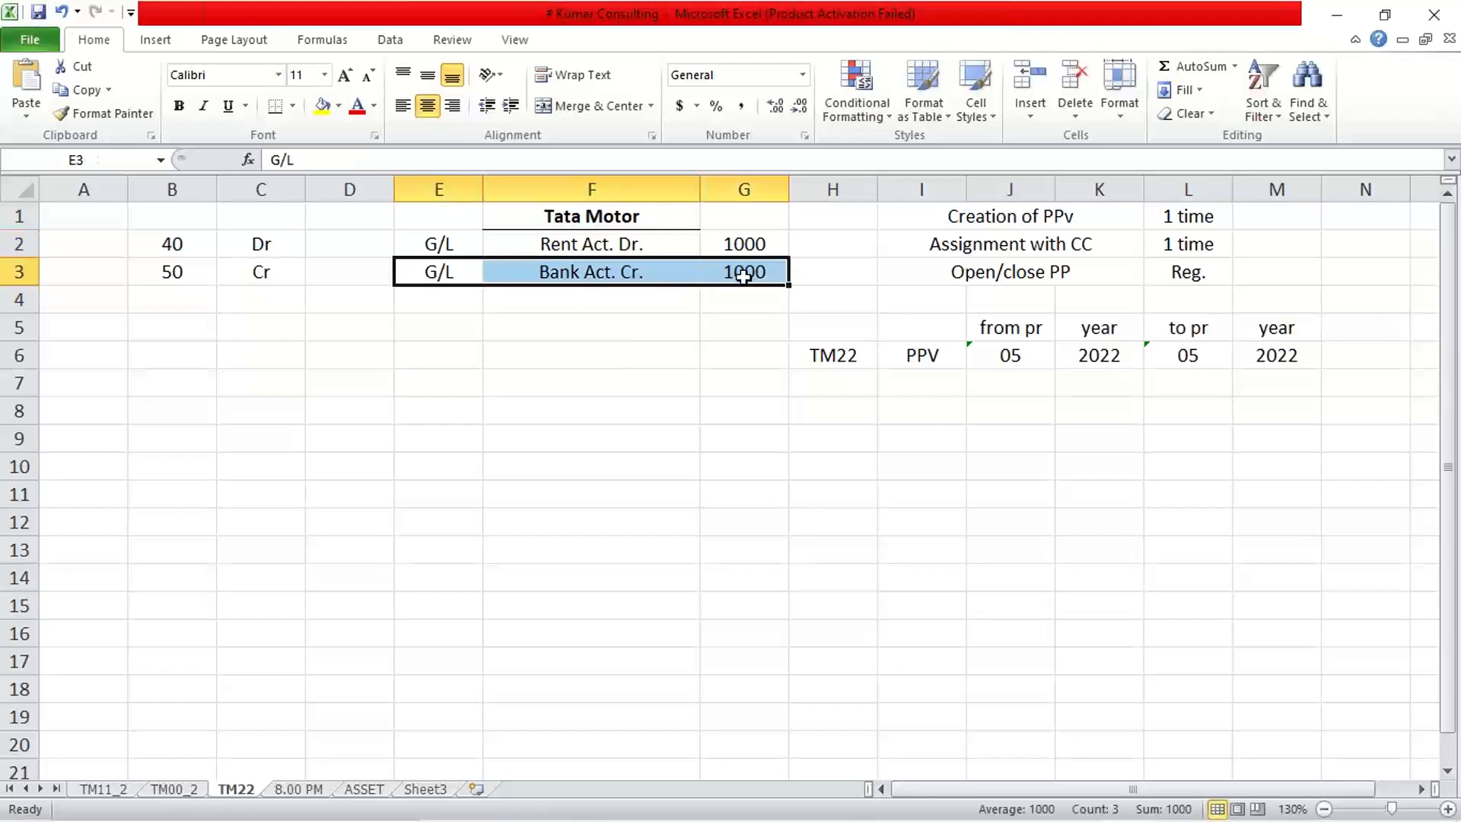
{"action": "key", "text": "ctrl+c"}
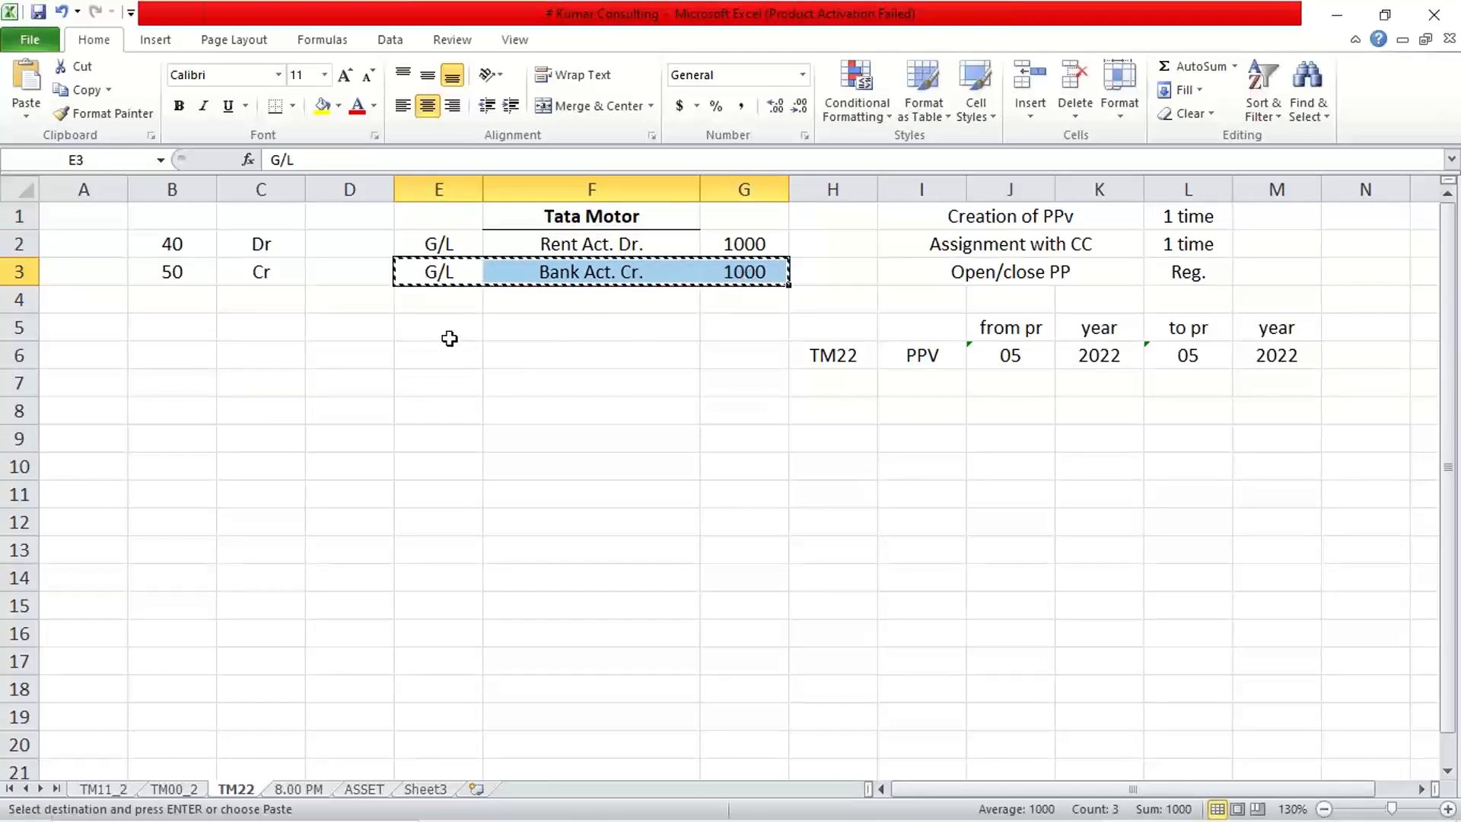
{"action": "left_click", "coordinate": [449, 338]}
{"action": "key", "text": "Return"}
{"action": "left_click", "coordinate": [450, 272]}
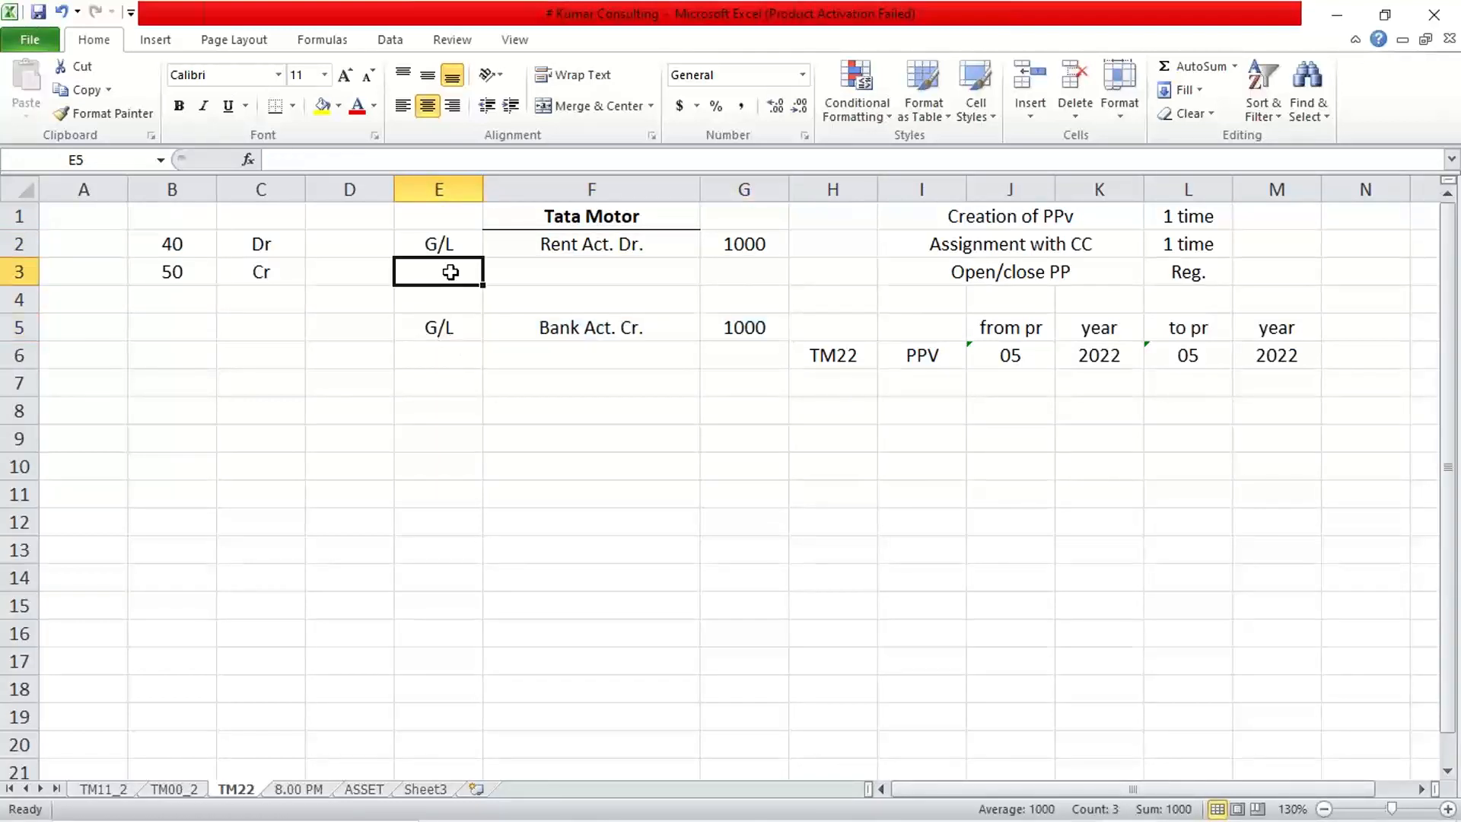
{"action": "key", "text": "ctrl+d"}
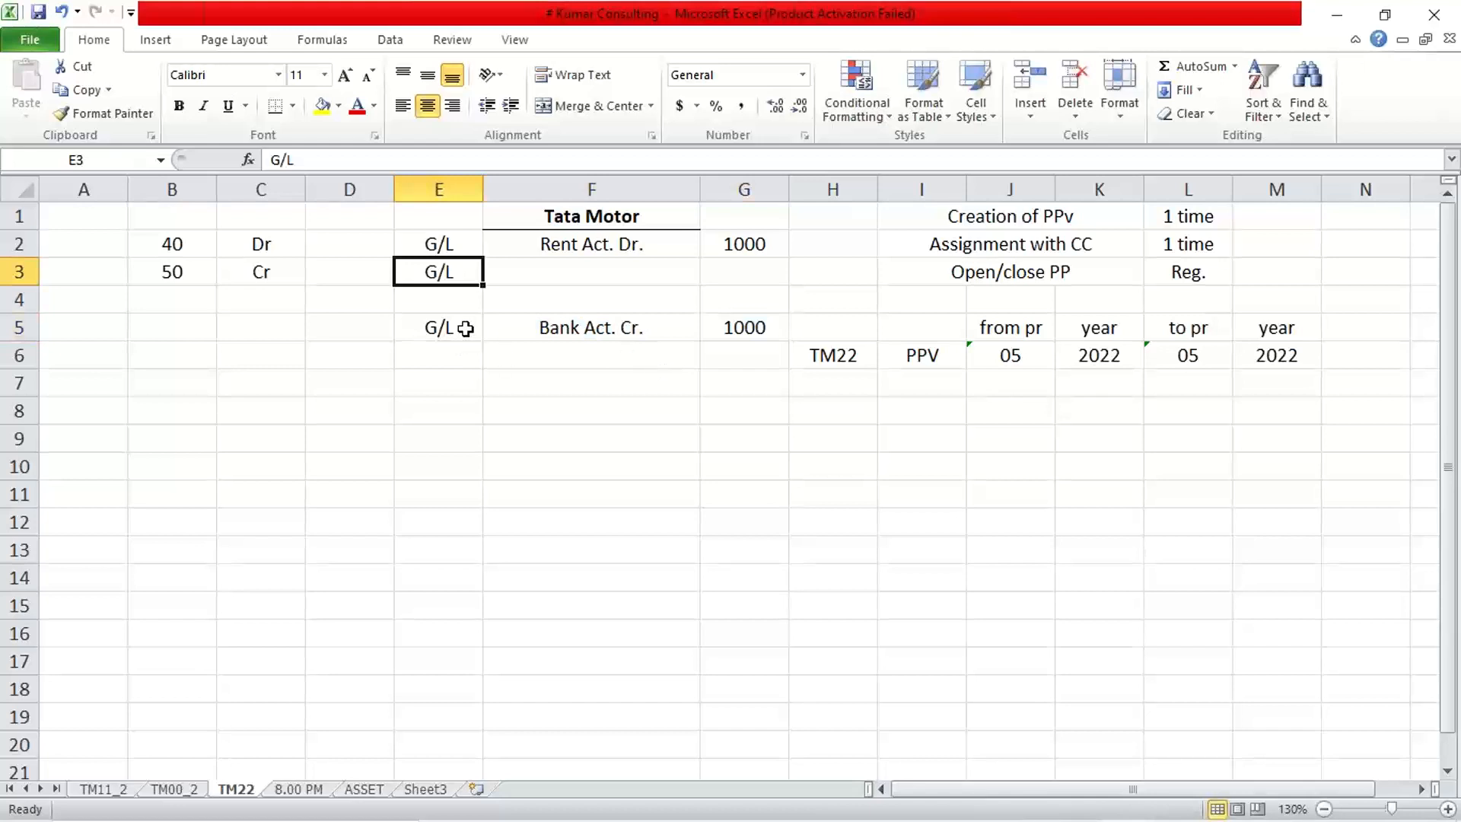
{"action": "left_click", "coordinate": [461, 299]}
{"action": "key", "text": "ctrl+d"}
Enter an 'Audit fee Dr.' line with amount 1500 in row 3.
{"action": "left_click", "coordinate": [580, 268]}
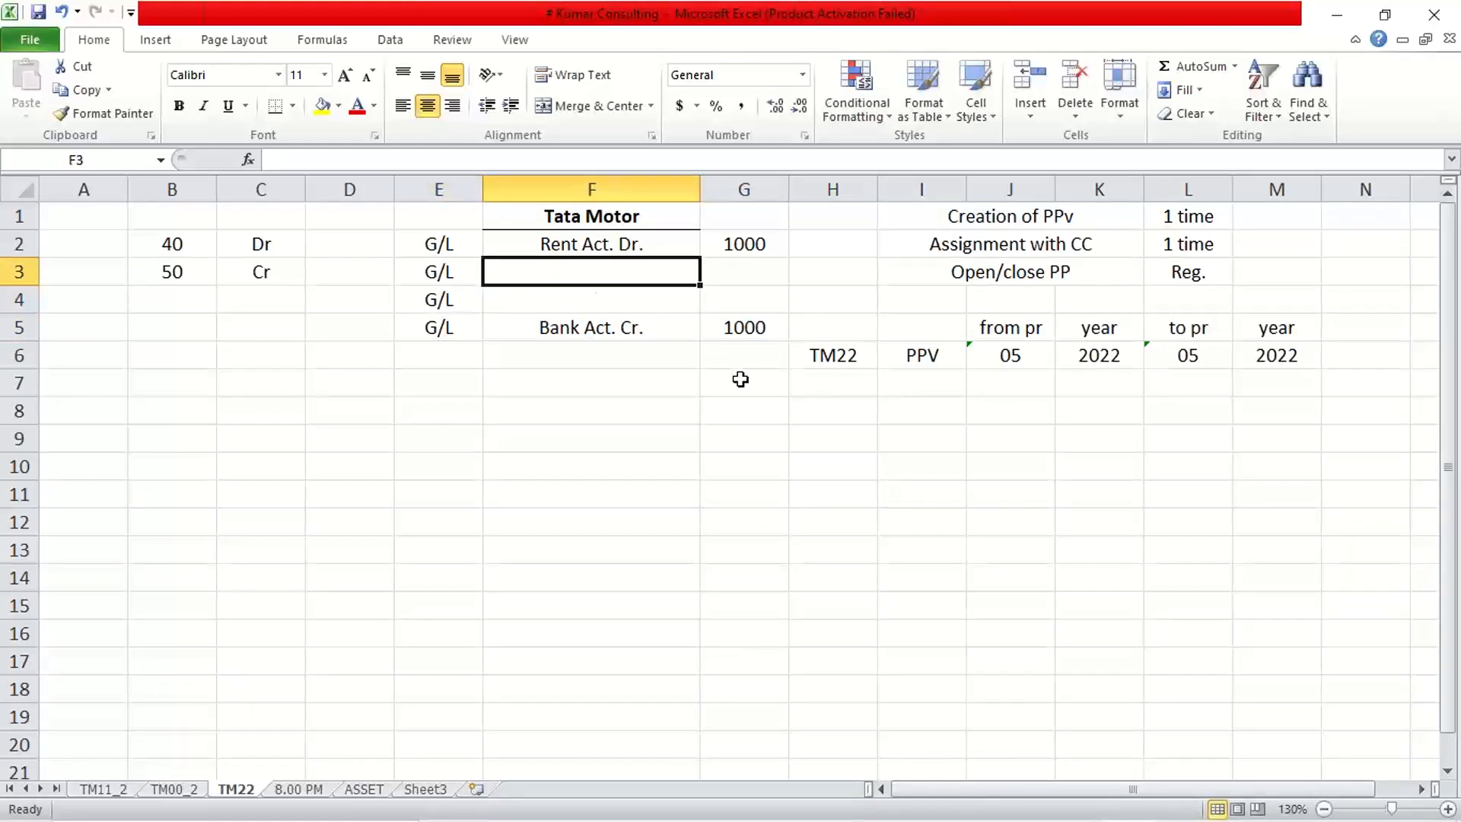
{"action": "type", "text": "Aud"}
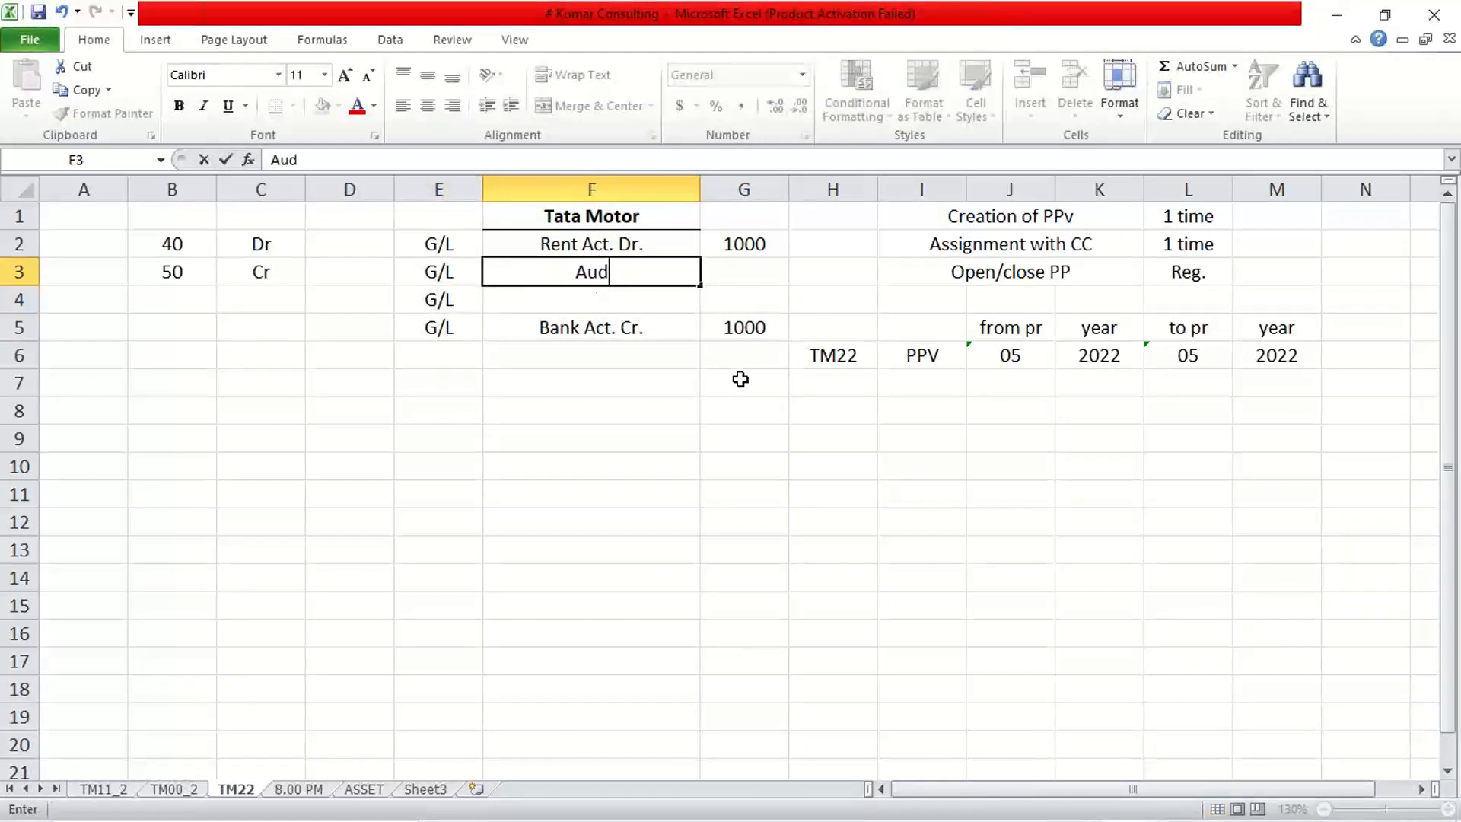
{"action": "type", "text": "it fee "}
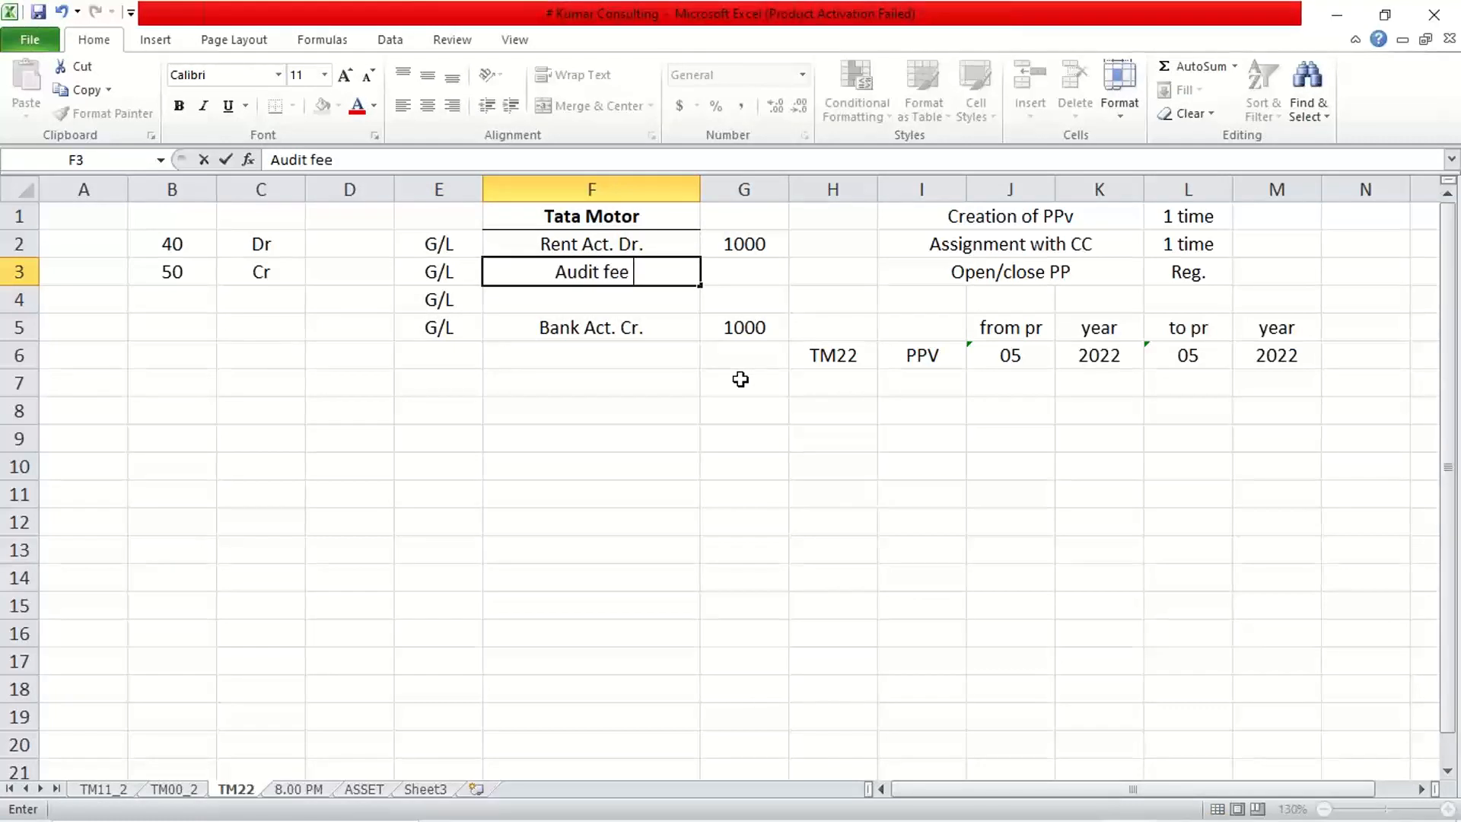
{"action": "type", "text": "Dr."}
{"action": "key", "text": "Tab"}
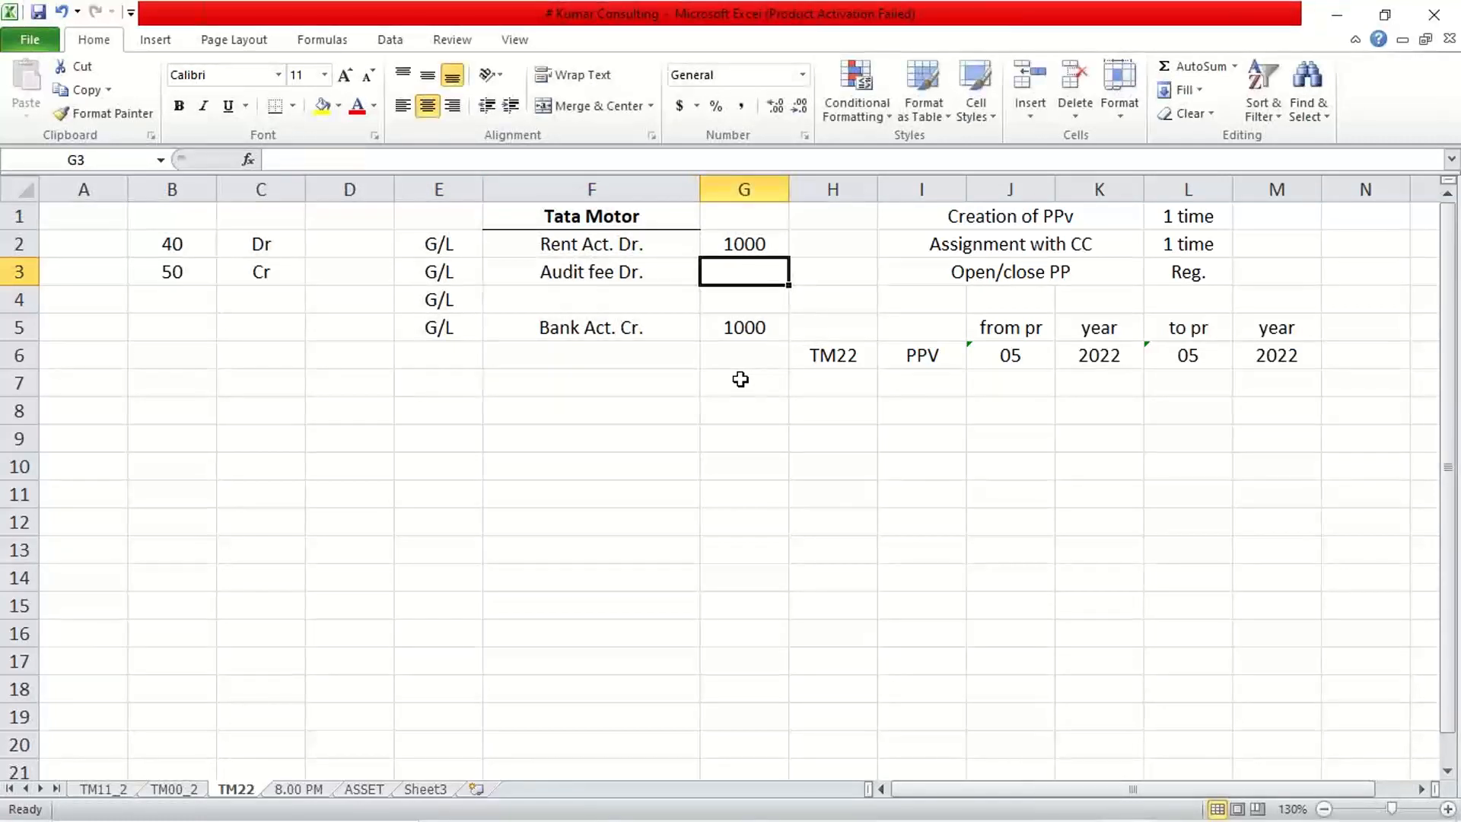
{"action": "type", "text": "1500"}
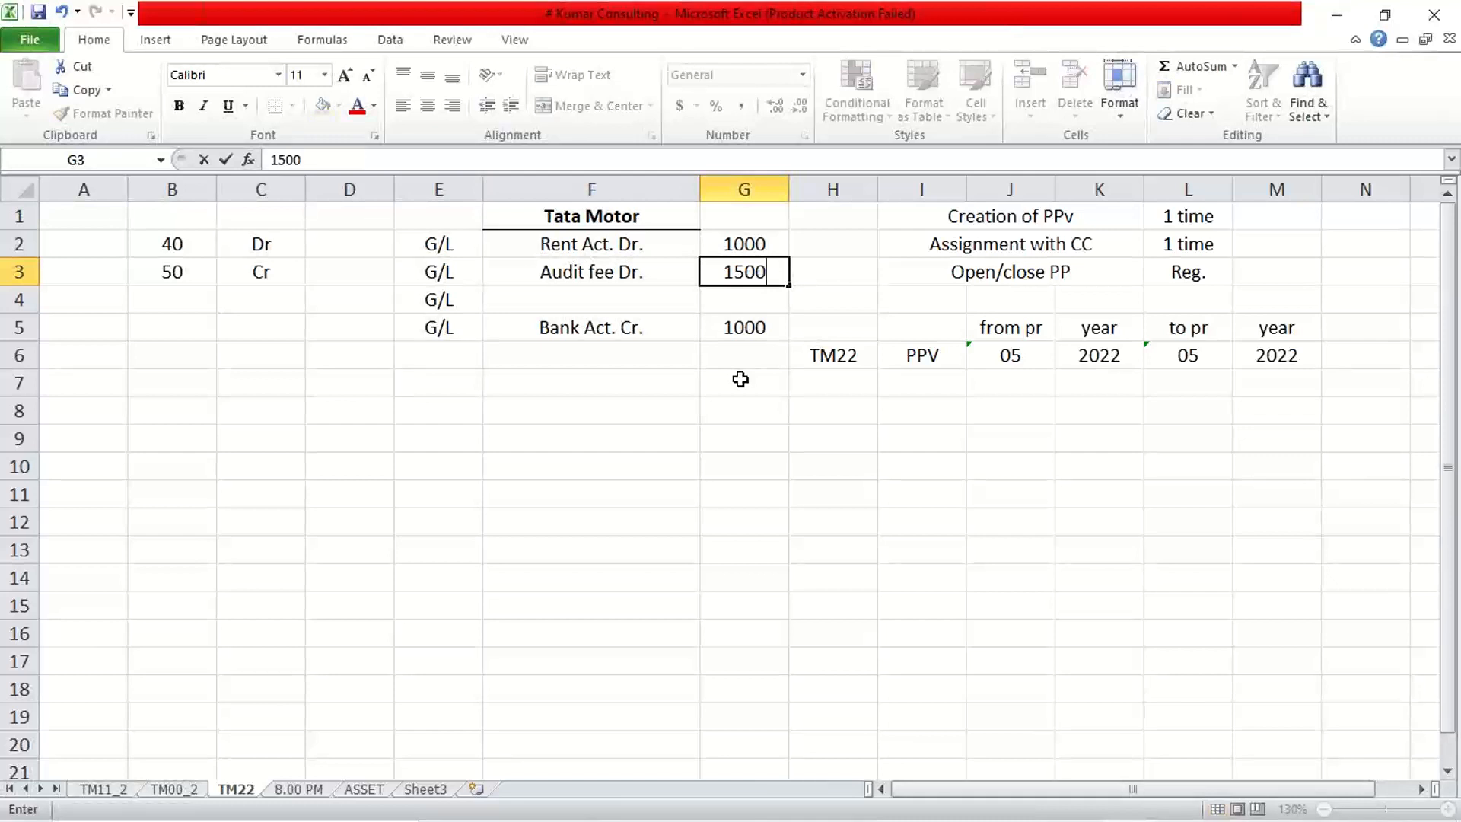
{"action": "key", "text": "Return"}
{"action": "key", "text": "Left"}
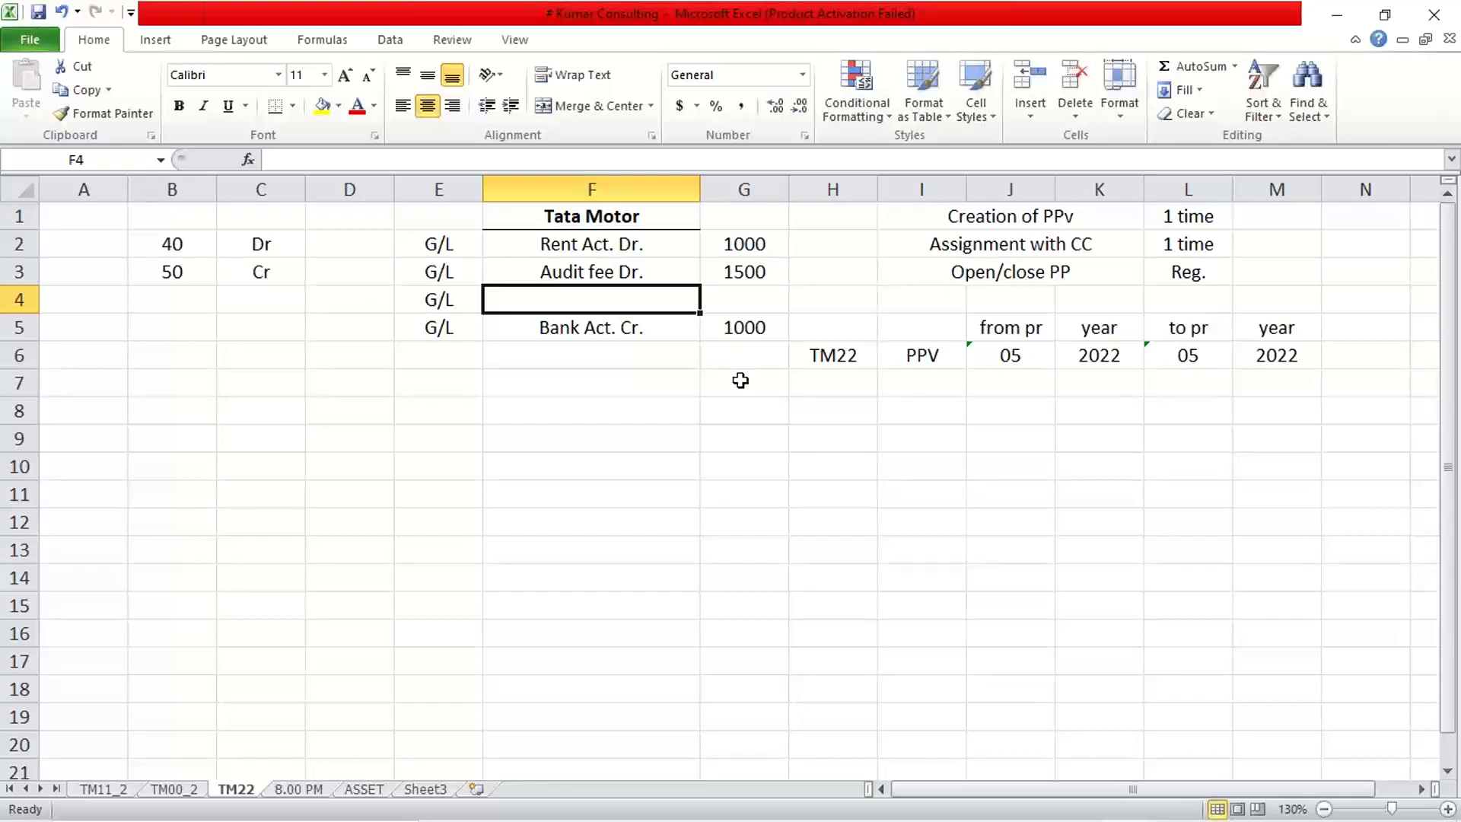
Add a 'Fuel Exp. Dr.' line with amount 2000 in row 4.
{"action": "left_click", "coordinate": [746, 274]}
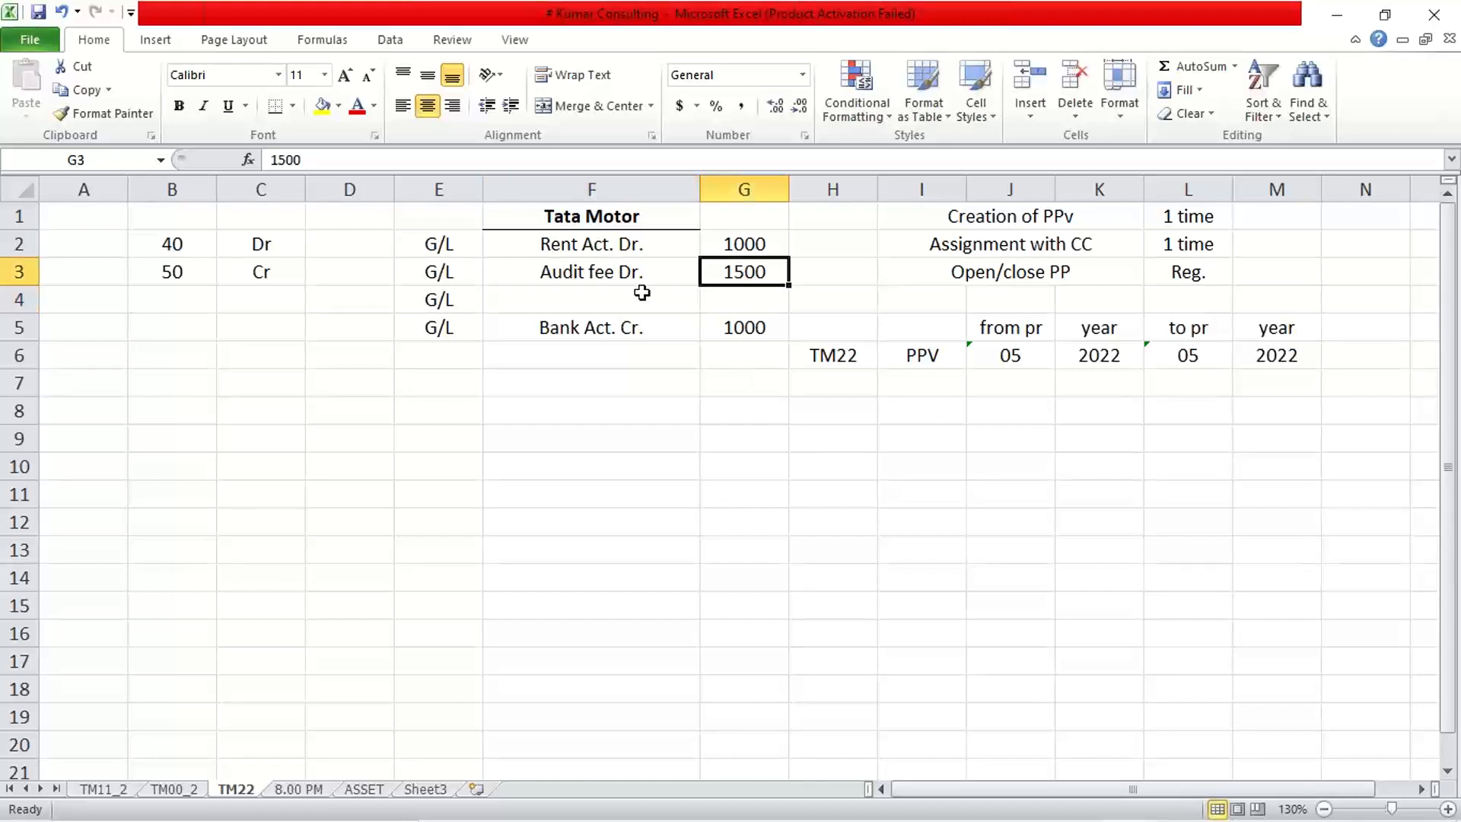
{"action": "left_click", "coordinate": [617, 282]}
{"action": "left_click", "coordinate": [509, 311]}
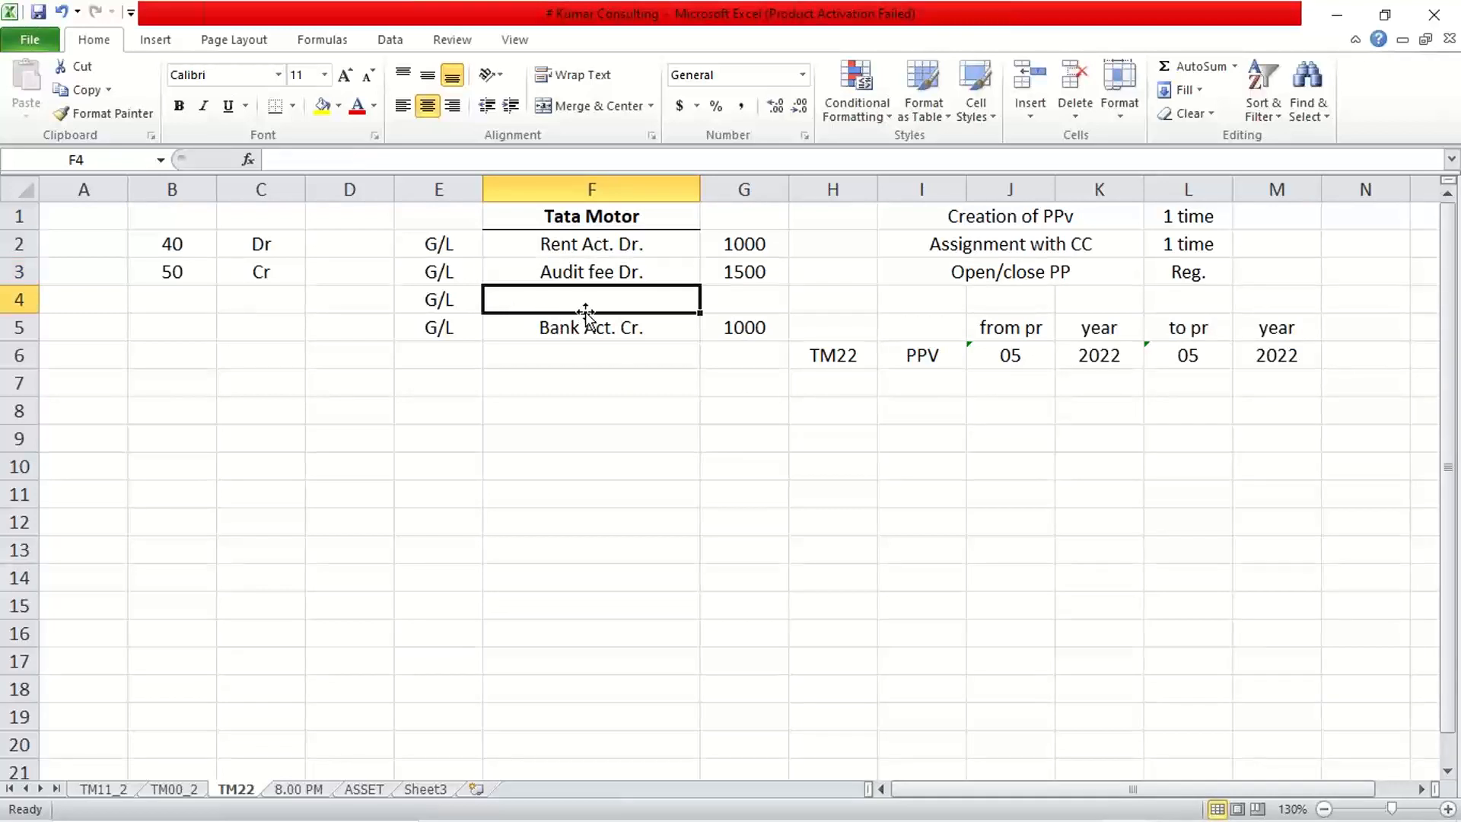
{"action": "type", "text": "Fu"}
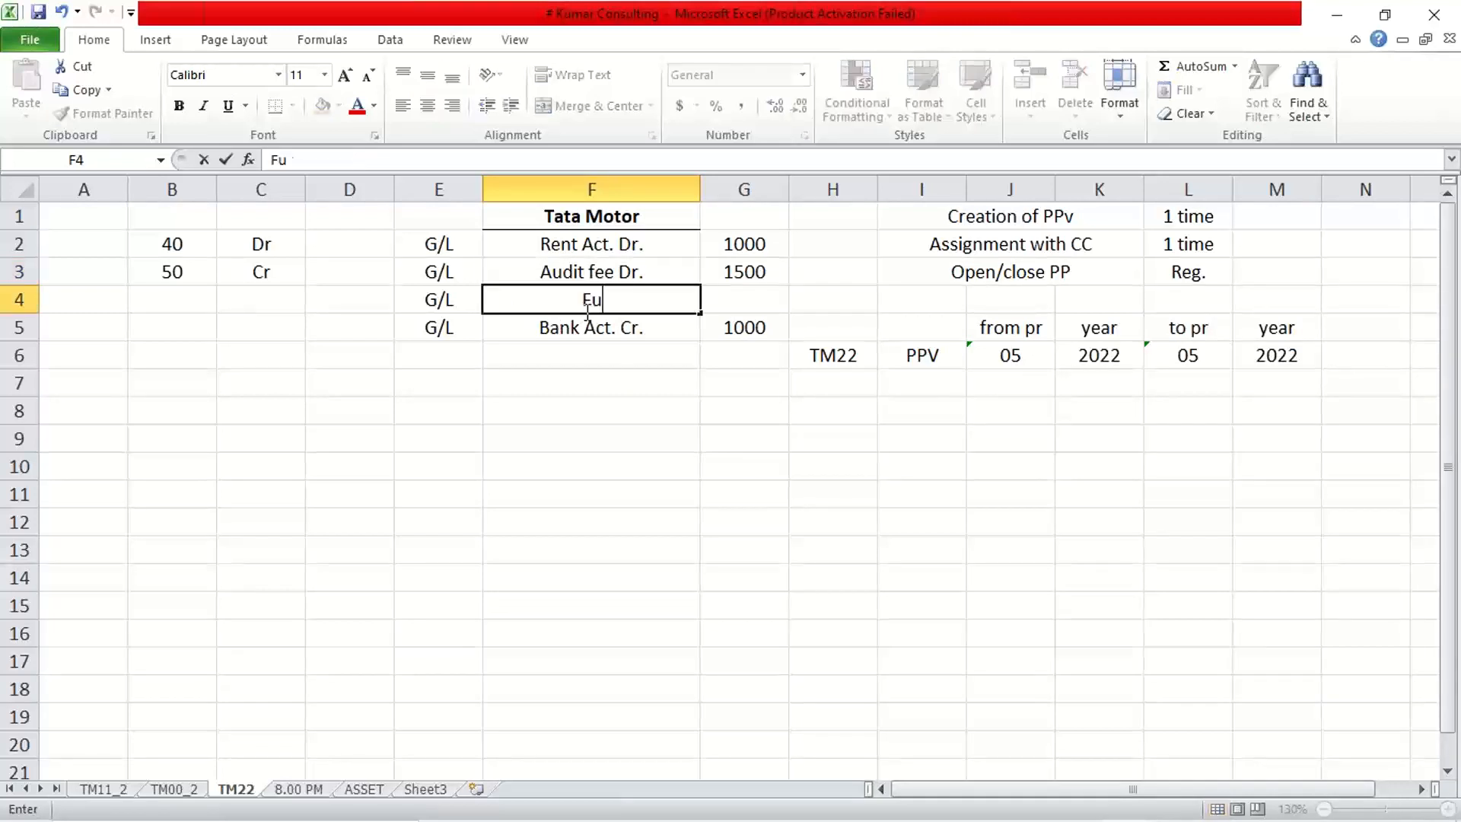
{"action": "type", "text": "el Exp. Dr."}
{"action": "key", "text": "Tab"}
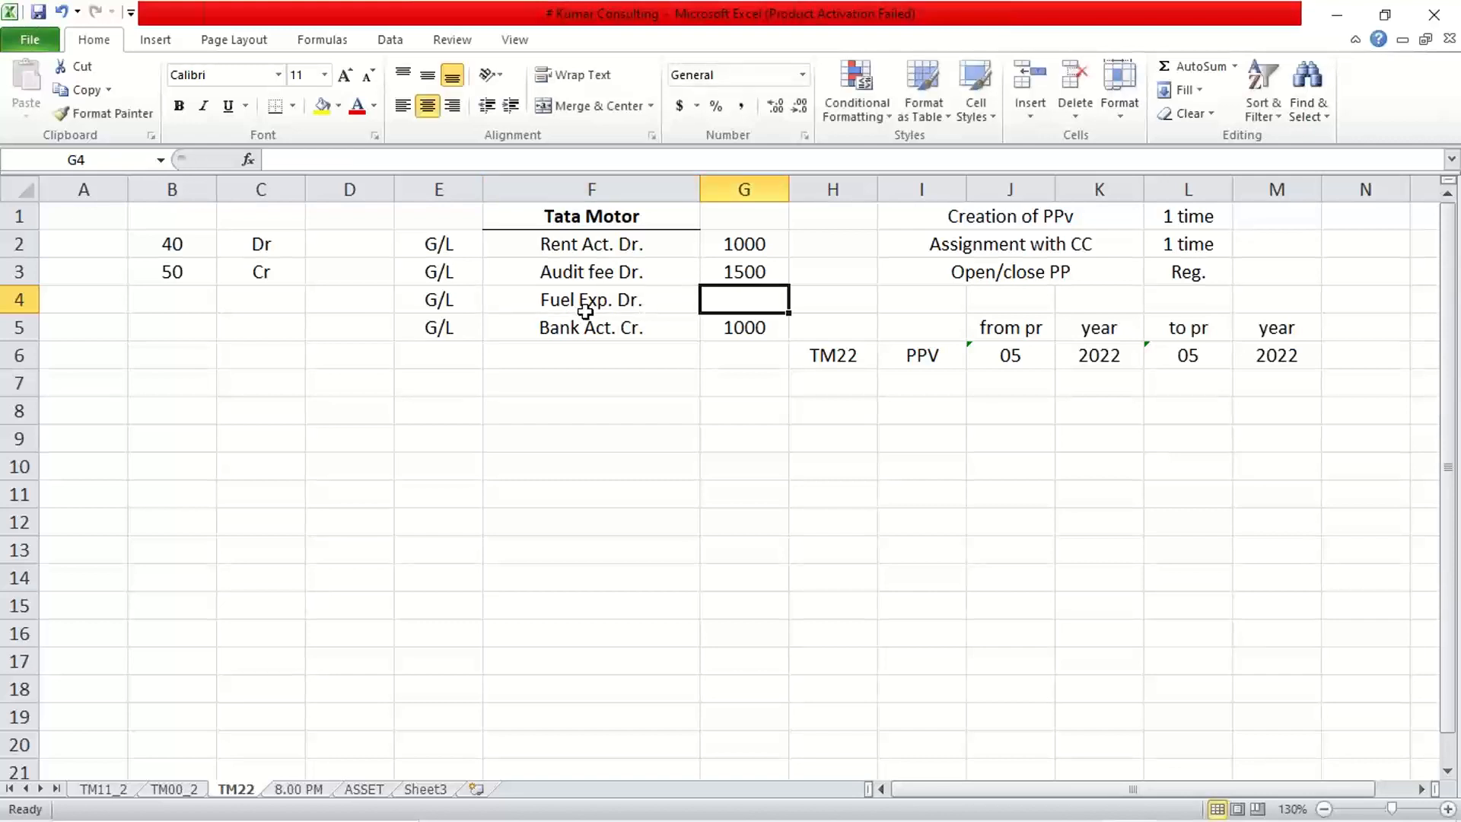
{"action": "type", "text": "2000"}
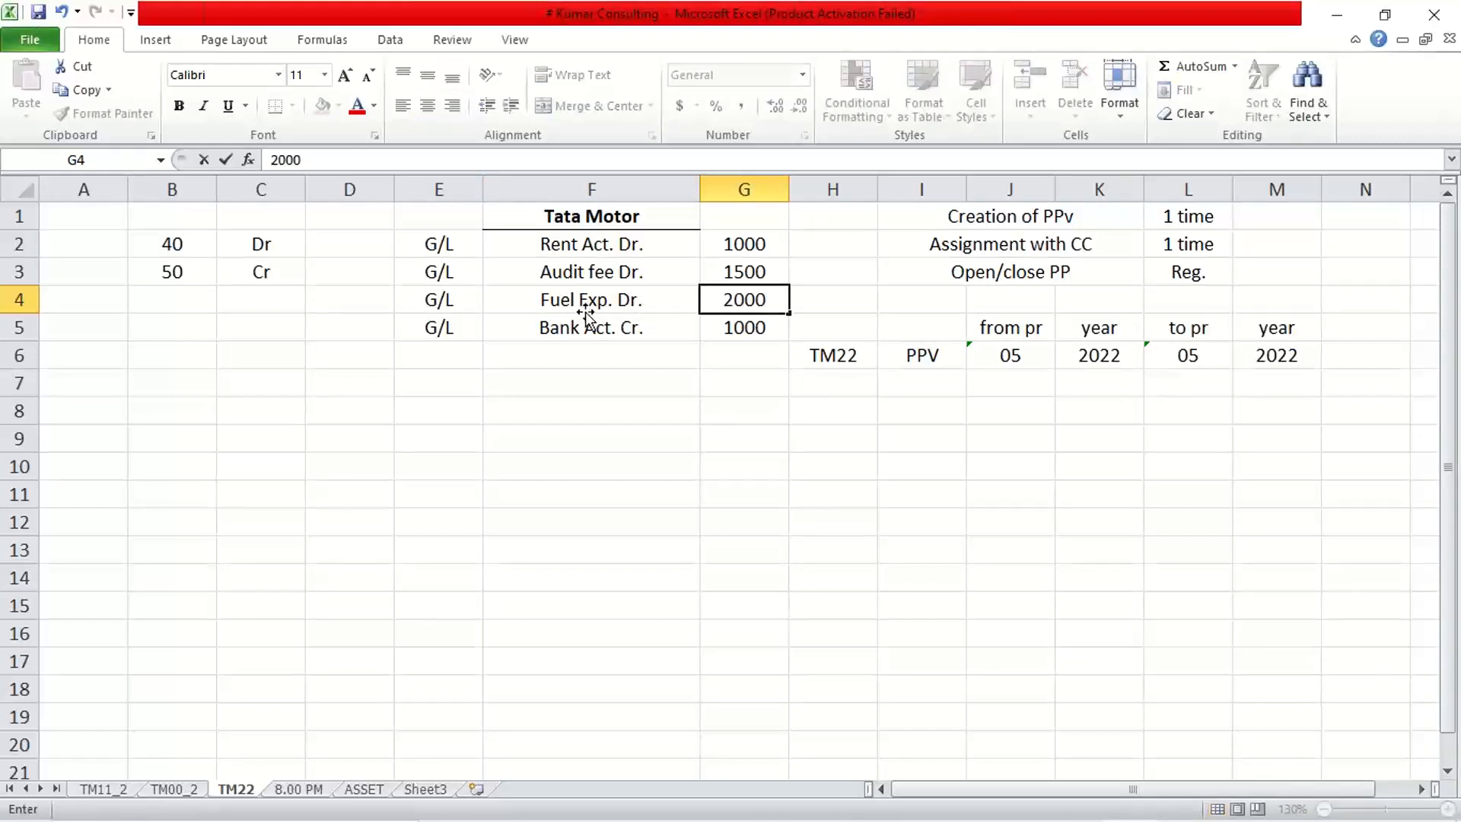
{"action": "key", "text": "Return"}
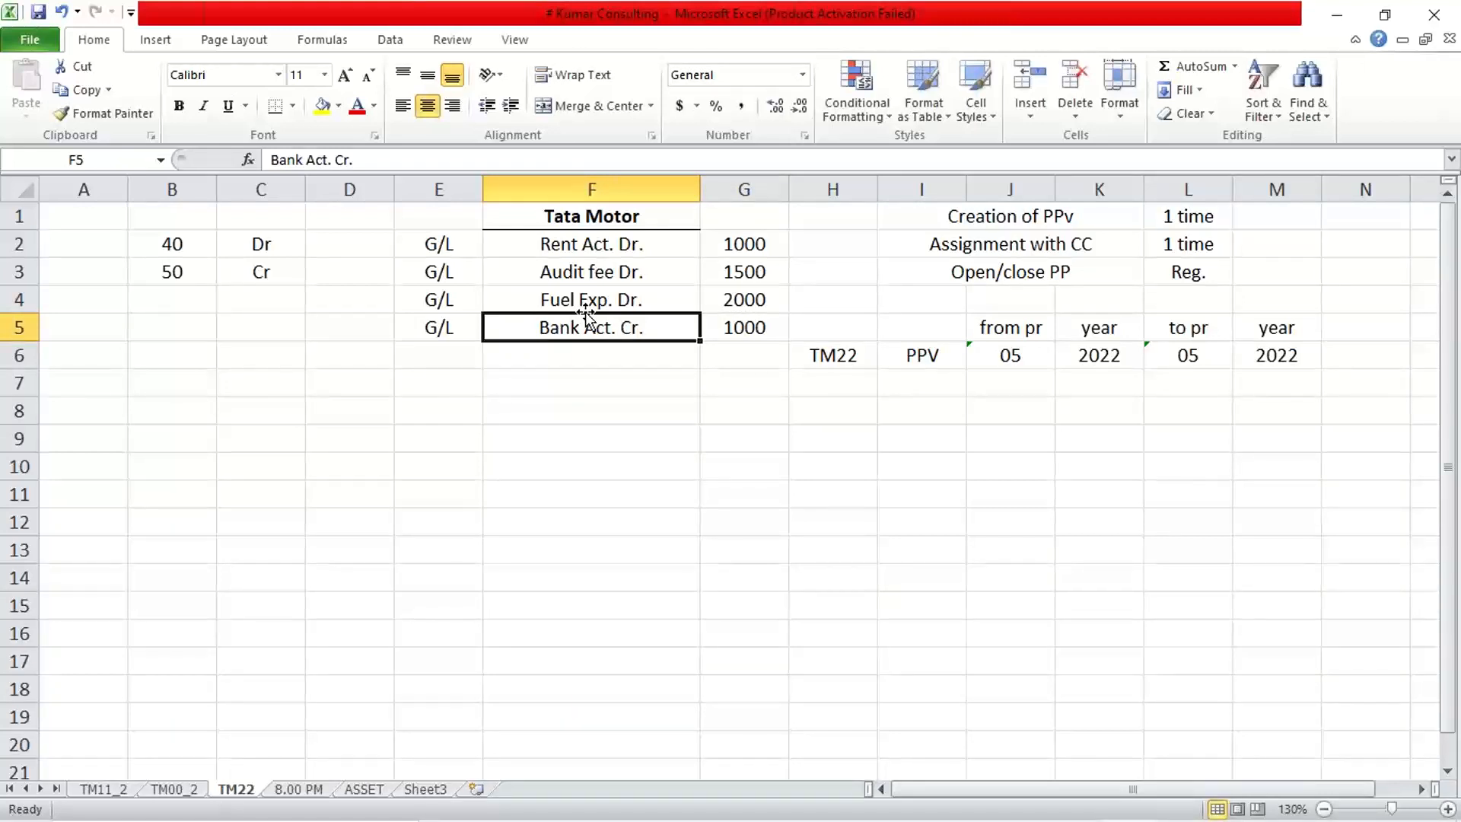
{"action": "left_click", "coordinate": [663, 554]}
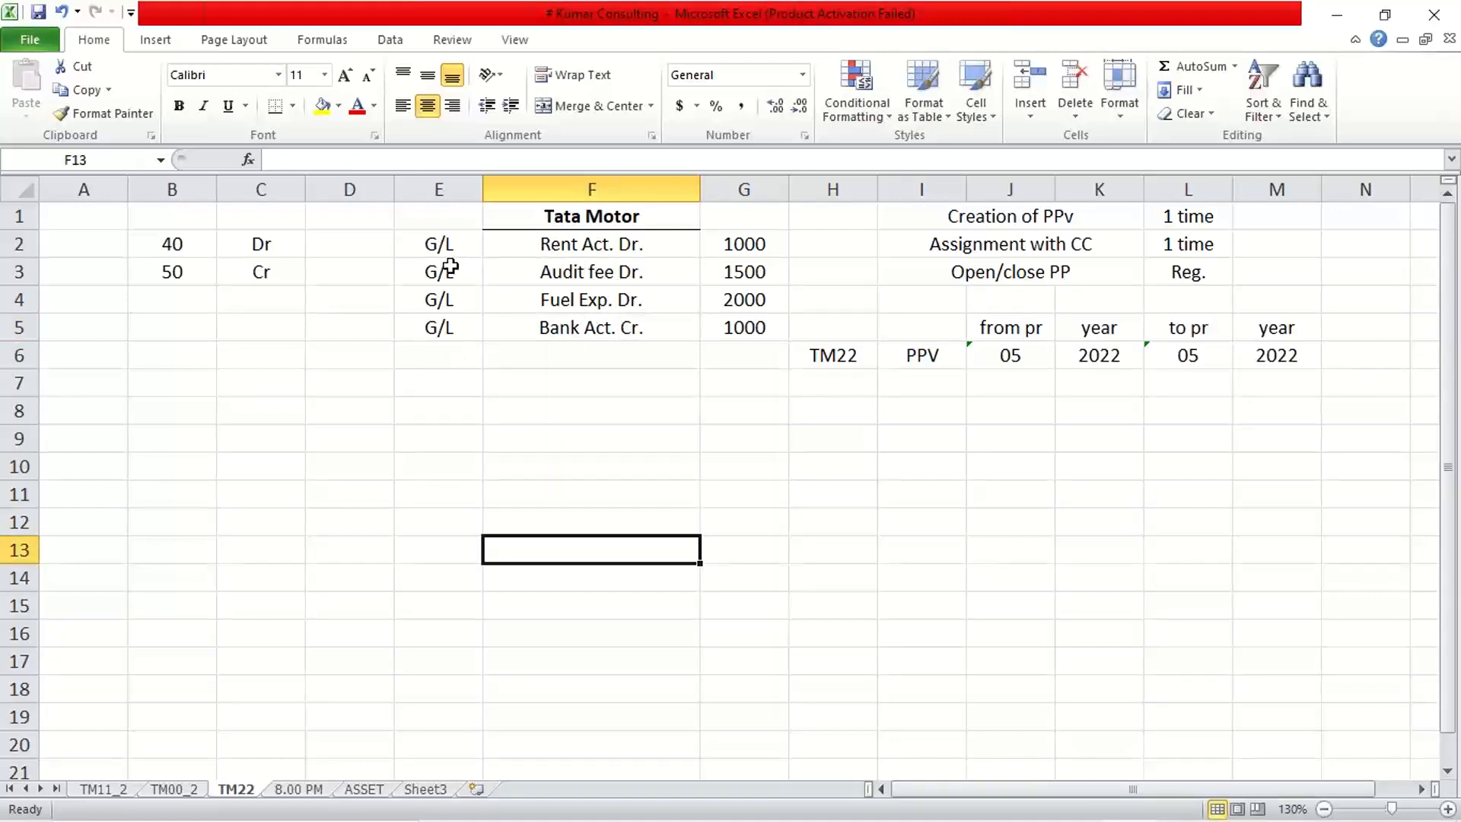
Total the debits 1000, 1500 and 2000 and set the Bank Act. Cr. amount to 4500.
{"action": "left_click", "coordinate": [607, 247]}
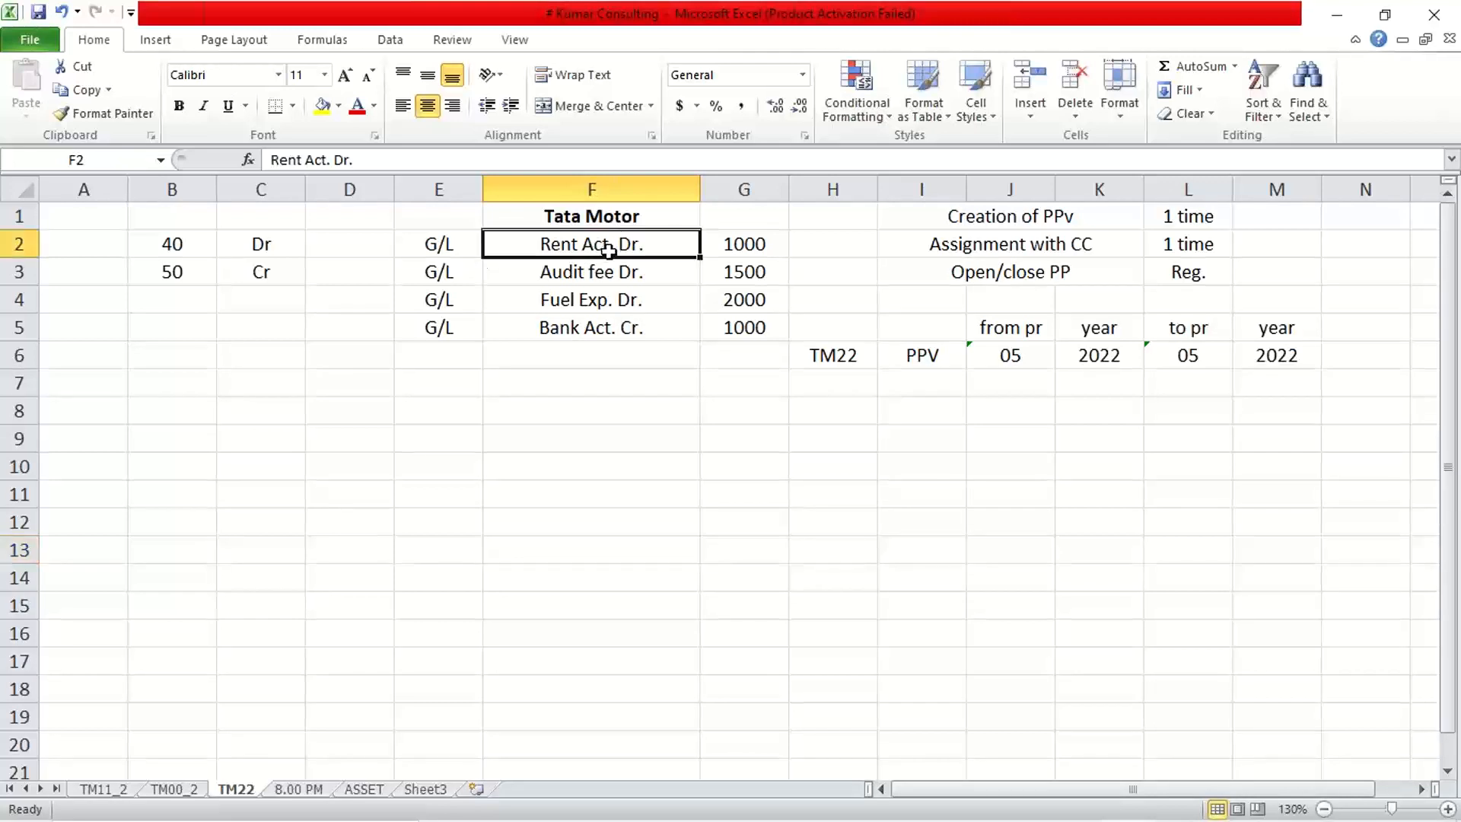
{"action": "left_click", "coordinate": [740, 242]}
{"action": "left_click", "coordinate": [559, 278]}
{"action": "left_click", "coordinate": [734, 272]}
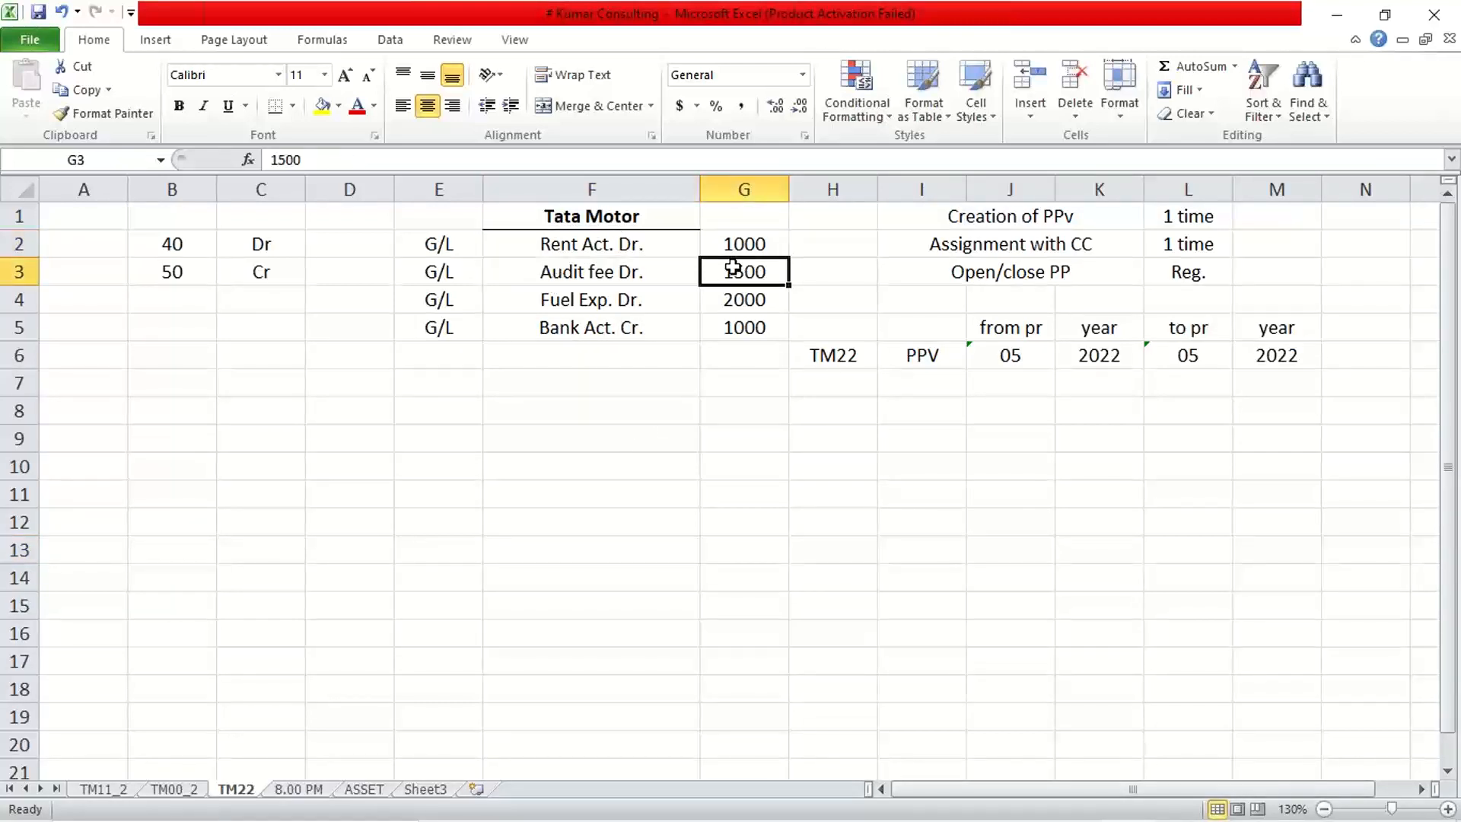
{"action": "left_click", "coordinate": [619, 302]}
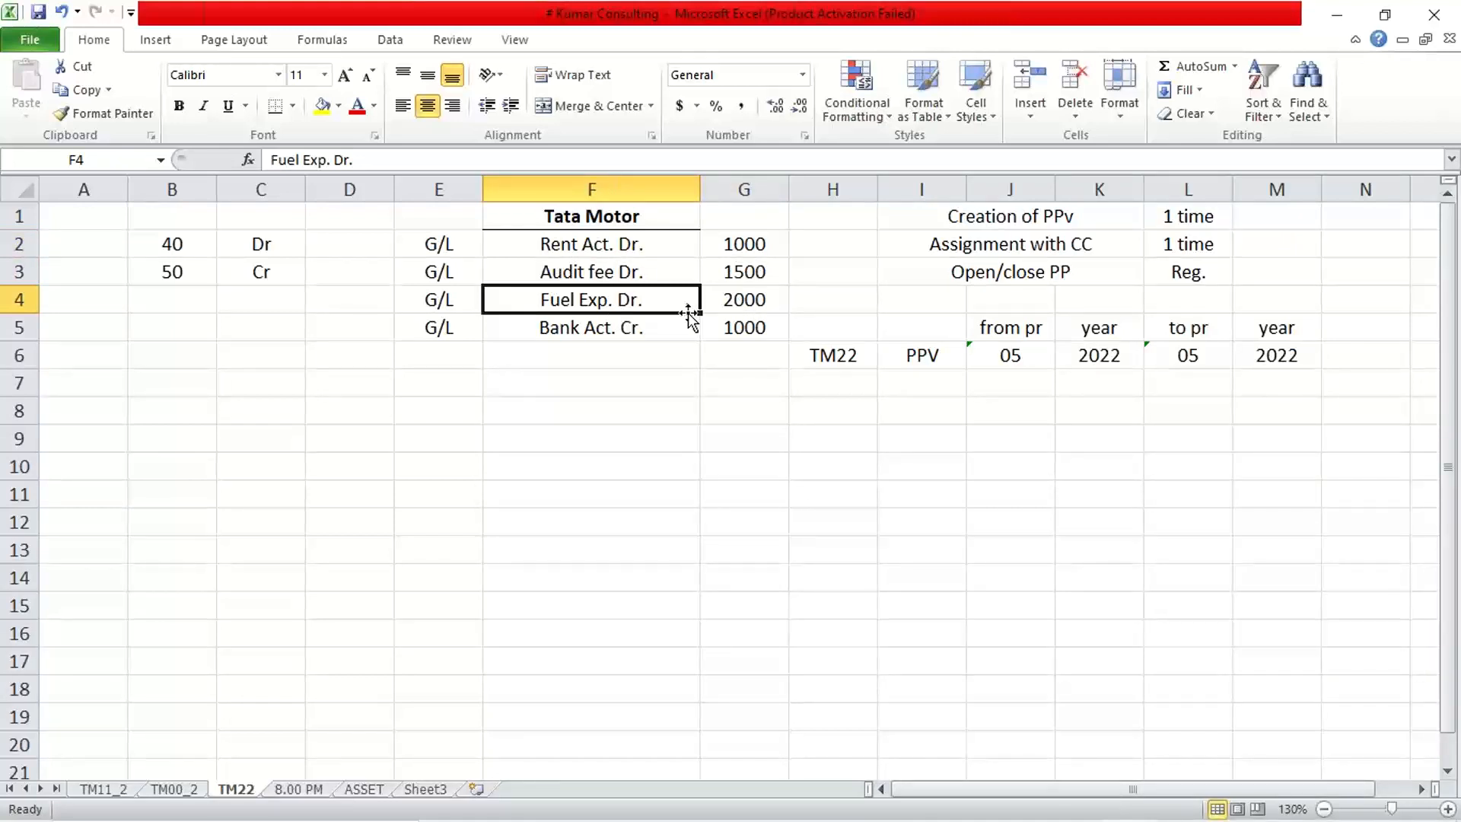
{"action": "left_click", "coordinate": [751, 317]}
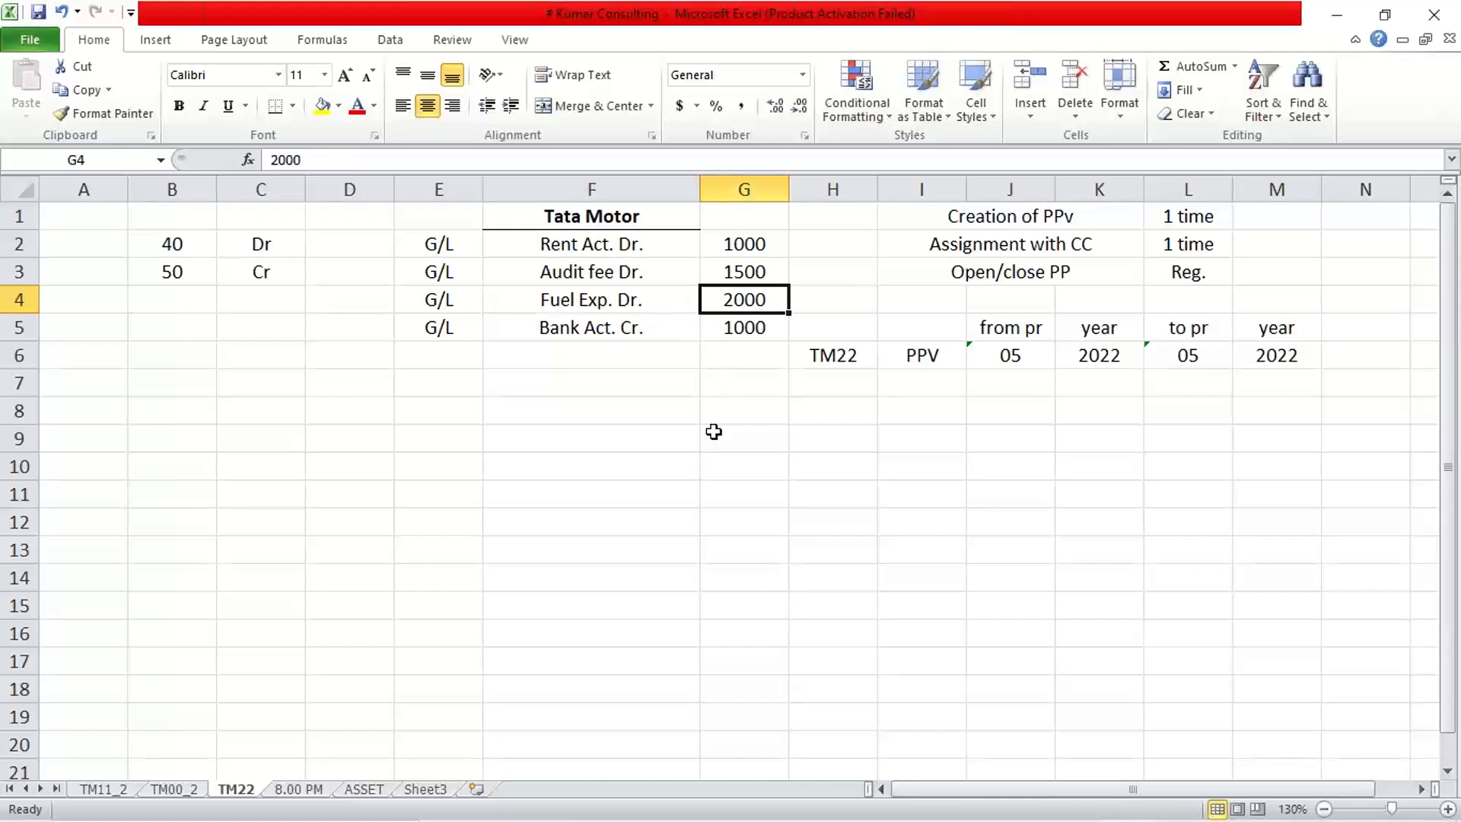
{"action": "left_click_drag", "start_coordinate": [746, 244], "coordinate": [751, 300]}
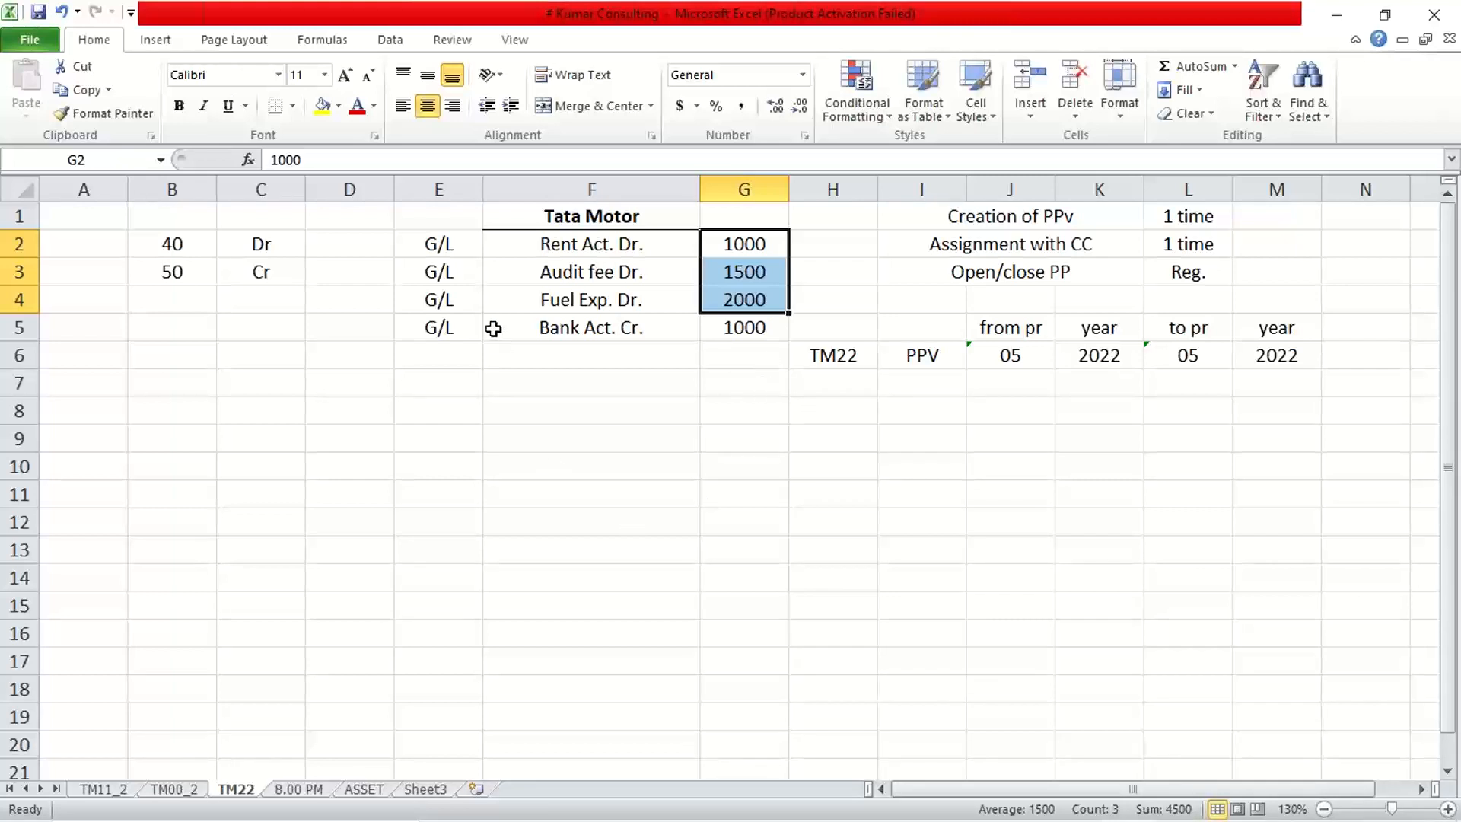
{"action": "left_click", "coordinate": [742, 331]}
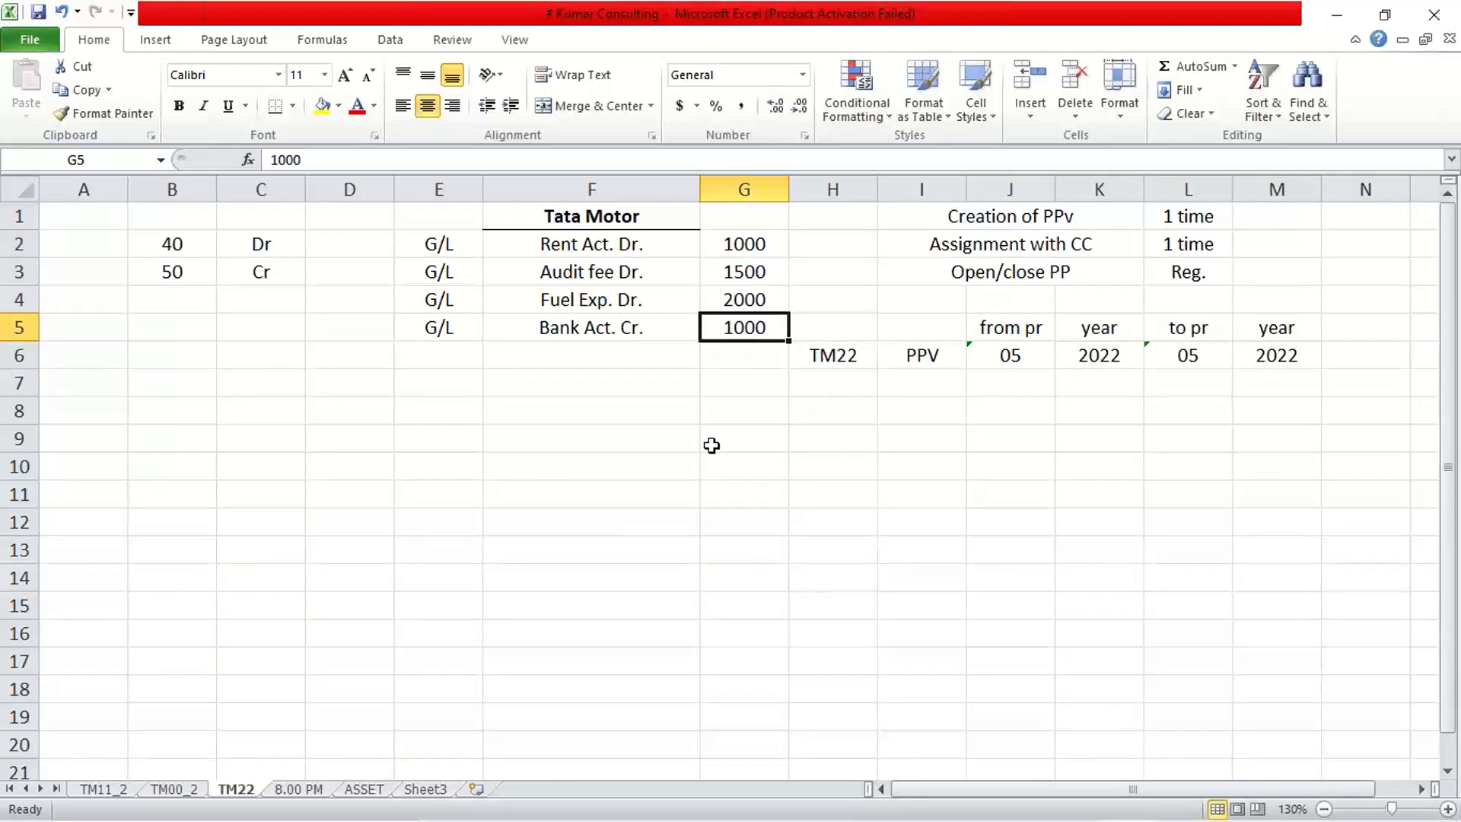
{"action": "type", "text": "4500"}
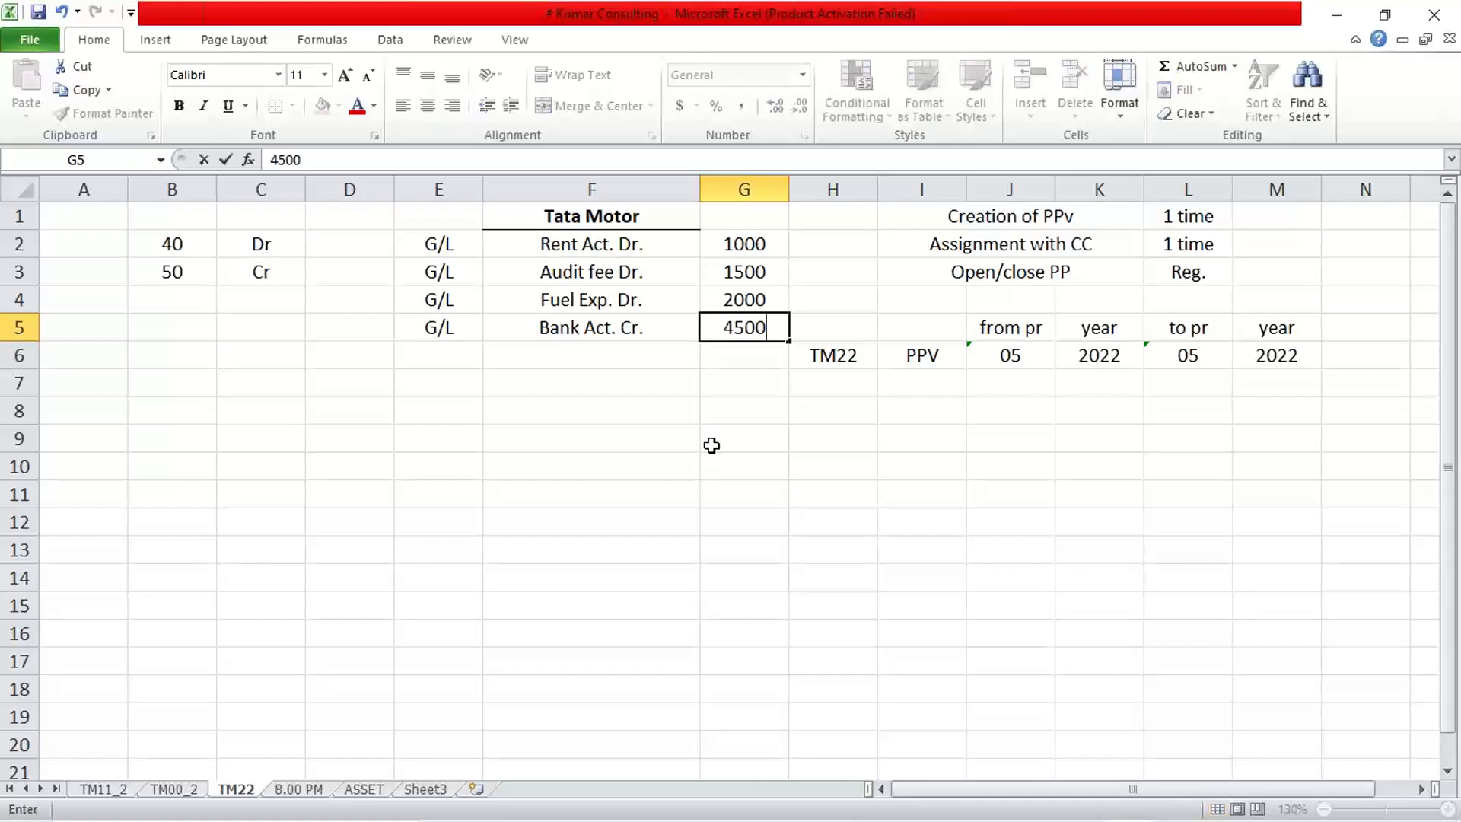
{"action": "key", "text": "Return"}
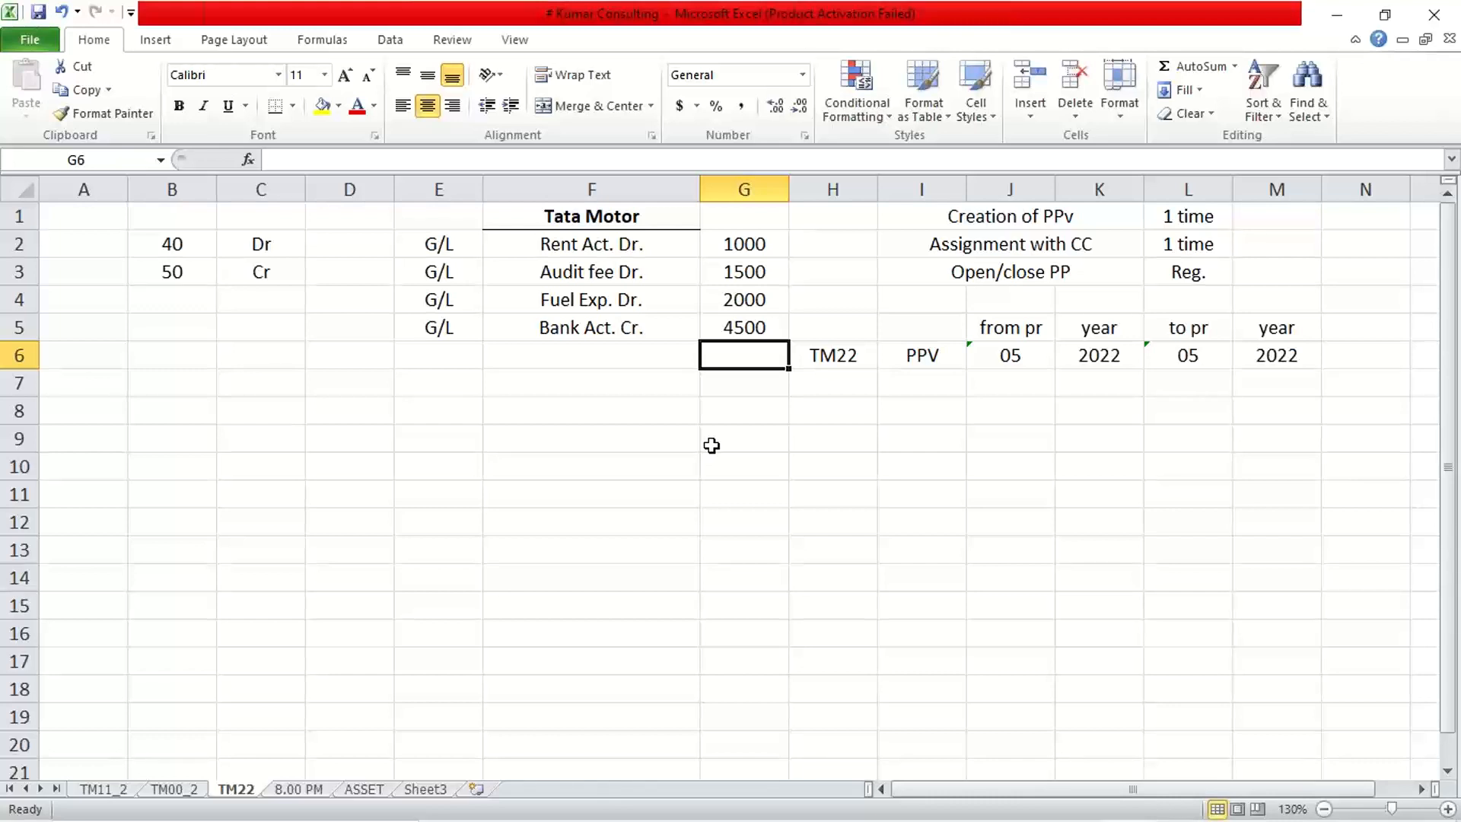
Verify the three debits sum to the 4500 bank credit.
{"action": "left_click_drag", "start_coordinate": [757, 245], "coordinate": [757, 335]}
{"action": "left_click", "coordinate": [748, 404]}
{"action": "left_click_drag", "start_coordinate": [746, 242], "coordinate": [742, 325]}
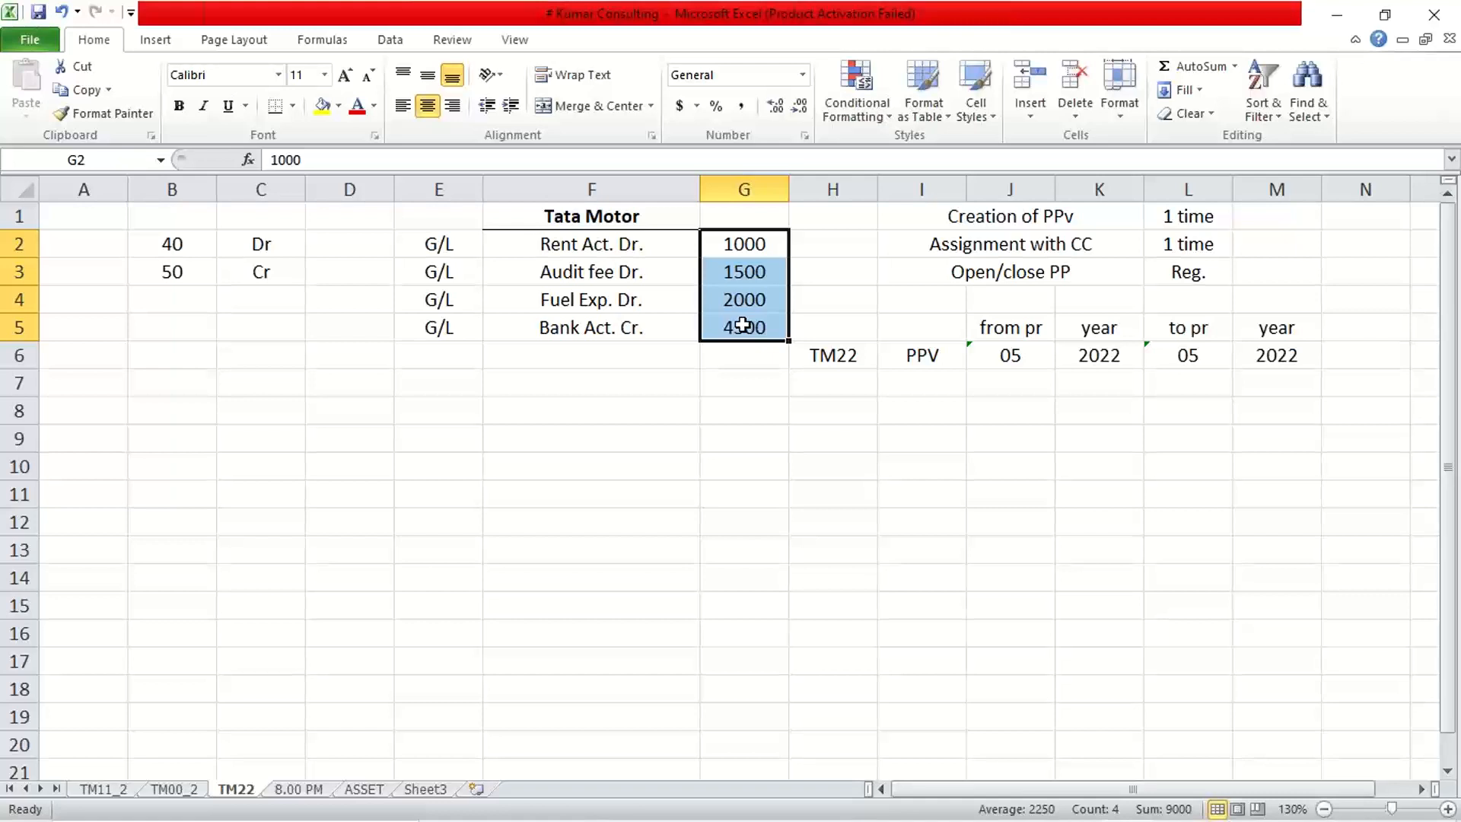
{"action": "left_click", "coordinate": [629, 244]}
{"action": "left_click", "coordinate": [629, 298]}
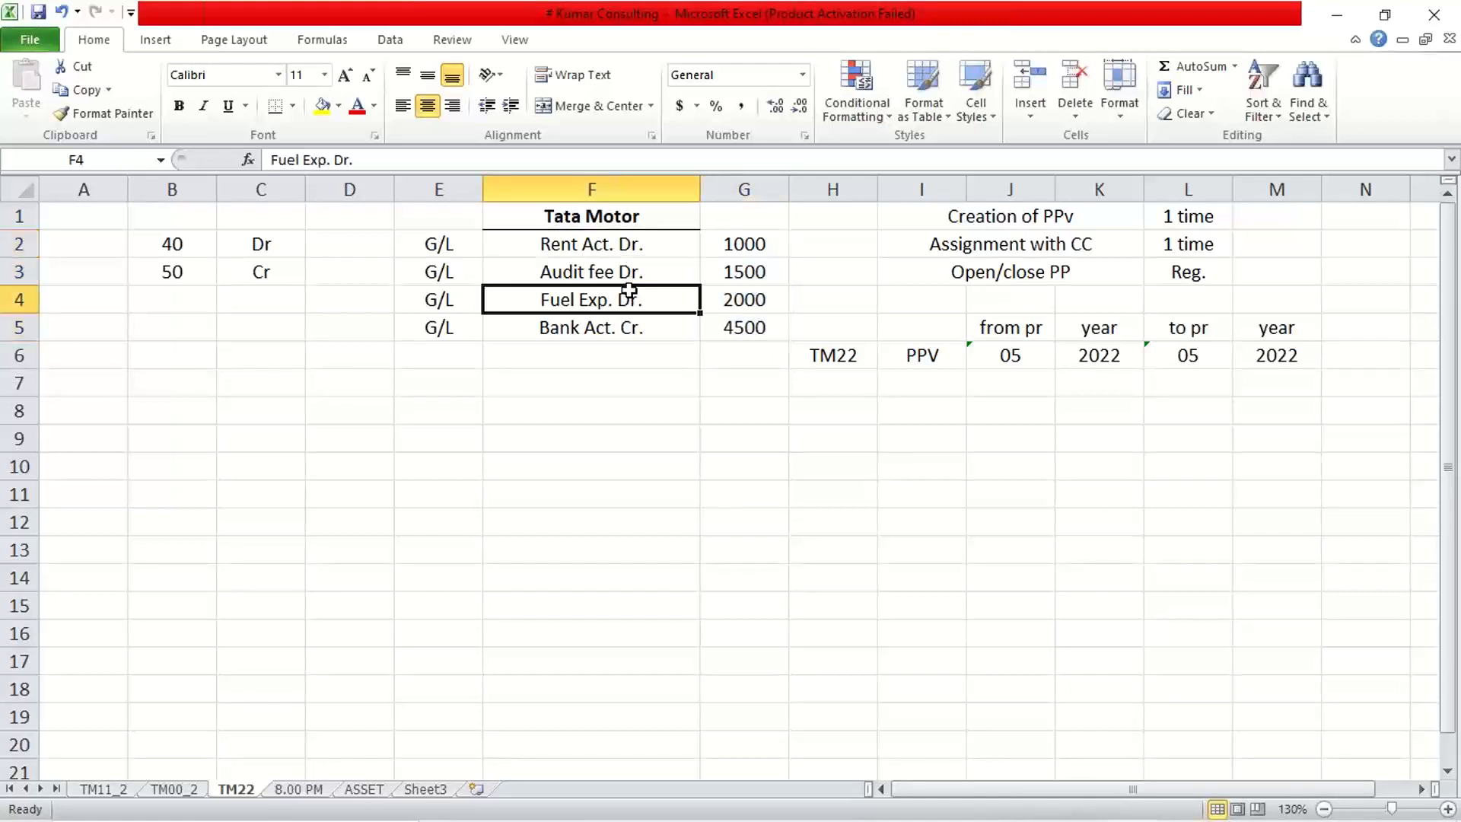
{"action": "left_click", "coordinate": [629, 329]}
{"action": "left_click", "coordinate": [629, 271]}
{"action": "left_click", "coordinate": [631, 245]}
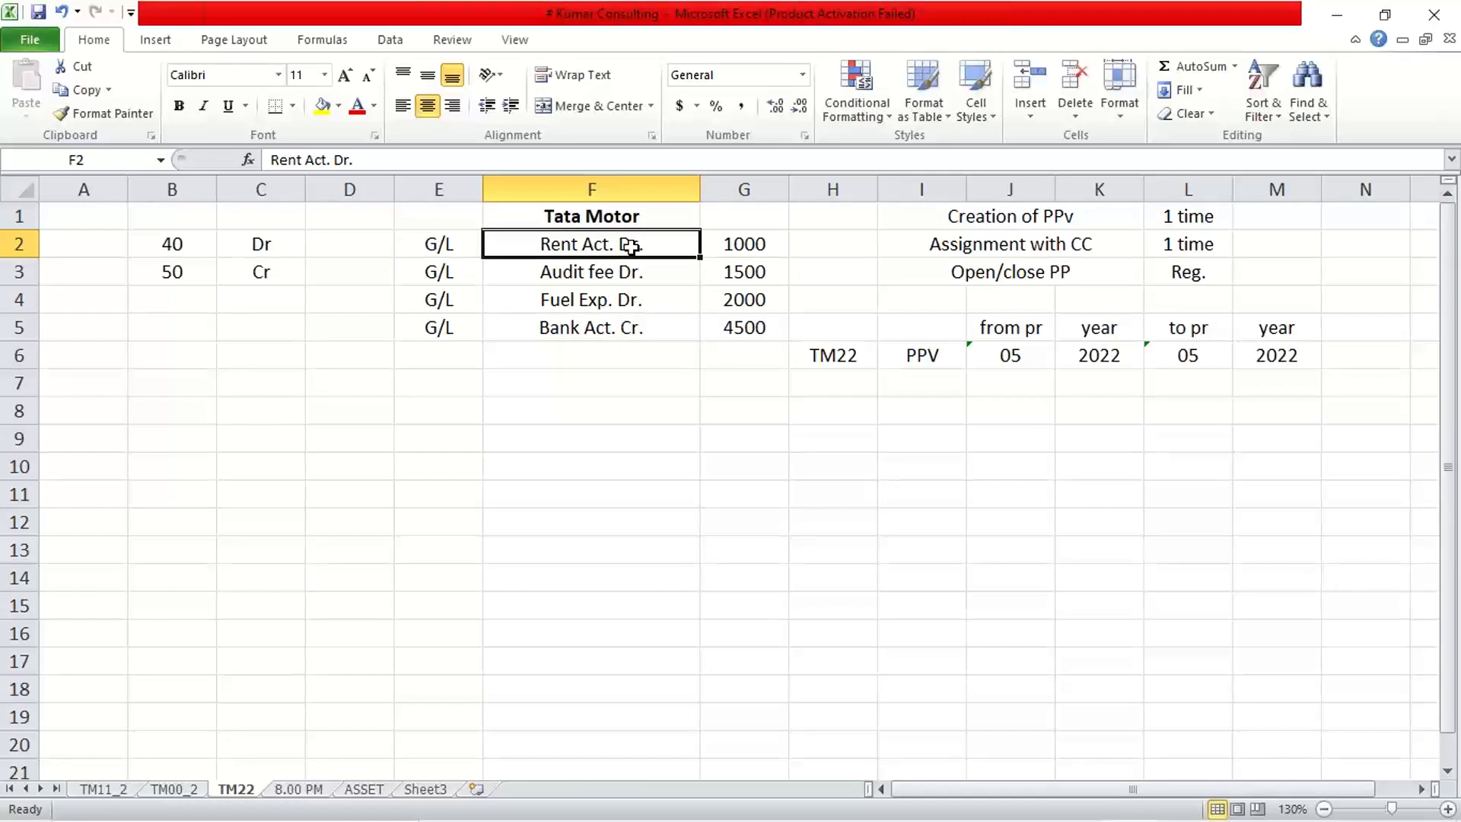
Return to the TM22 worksheet in Excel, away from the Tata Motor table.
{"action": "left_click", "coordinate": [569, 447]}
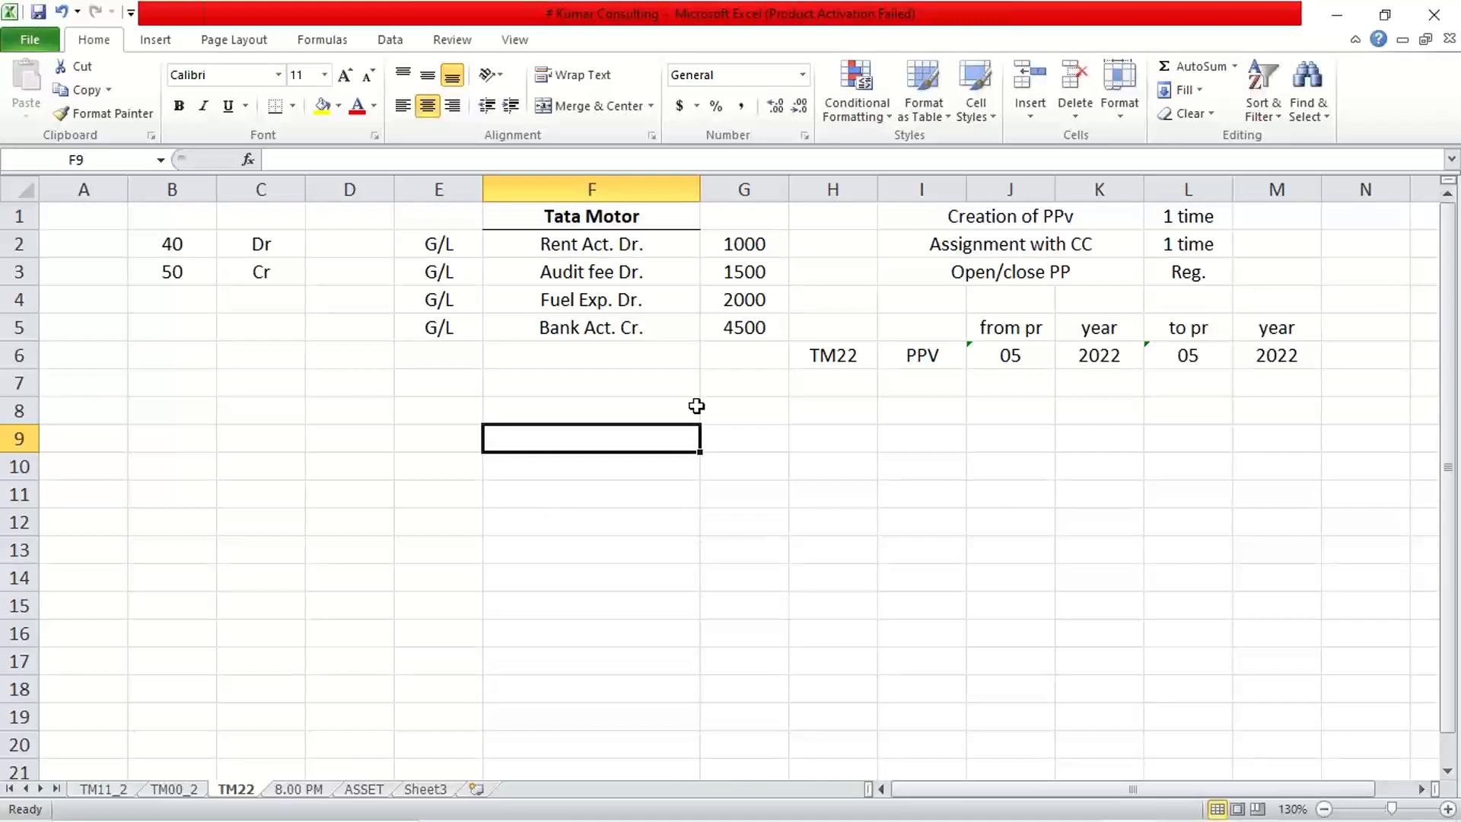
{"action": "left_click", "coordinate": [1037, 40]}
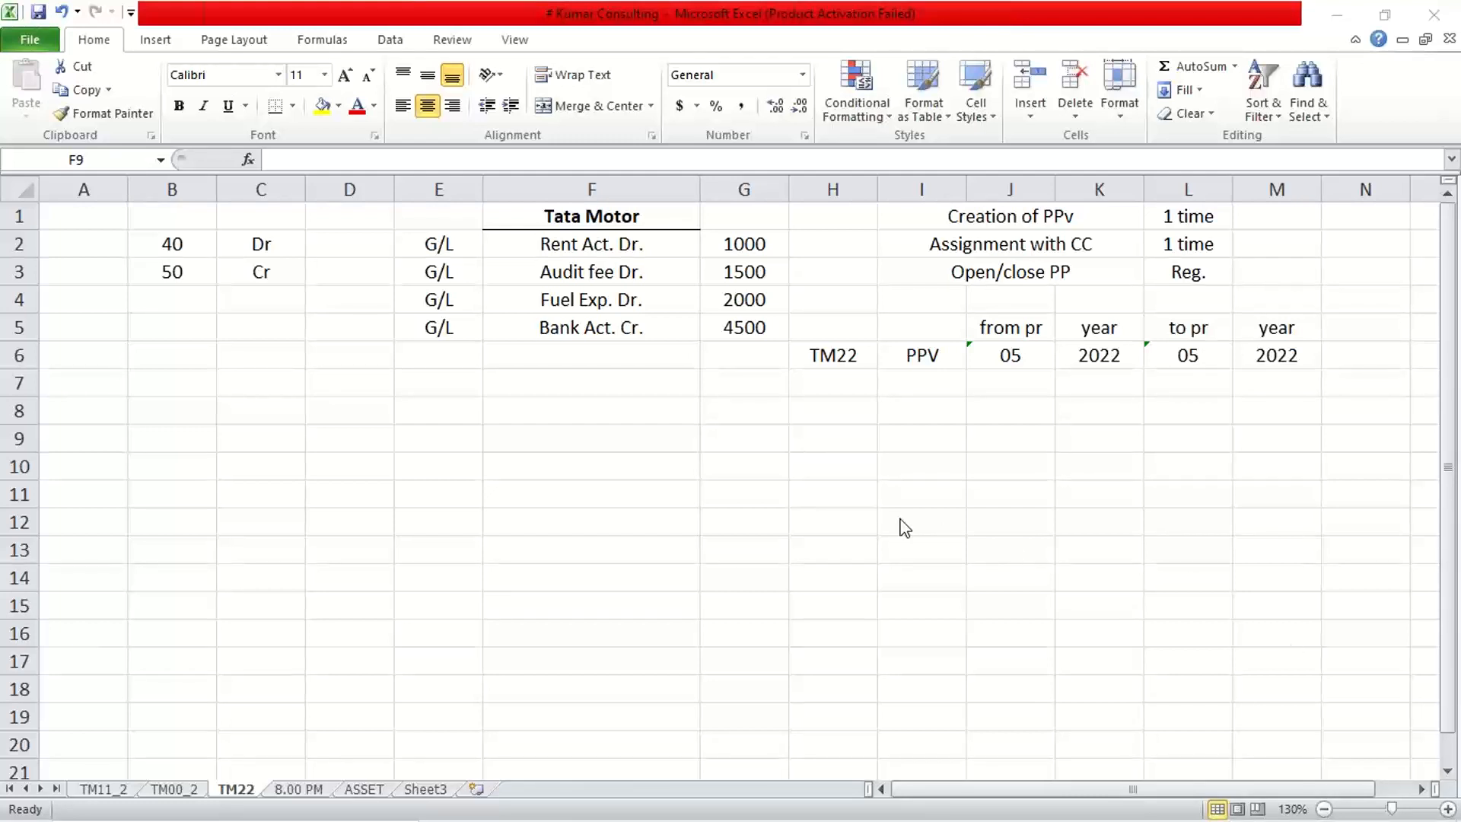
{"action": "left_click", "coordinate": [524, 424]}
{"action": "left_click", "coordinate": [547, 409]}
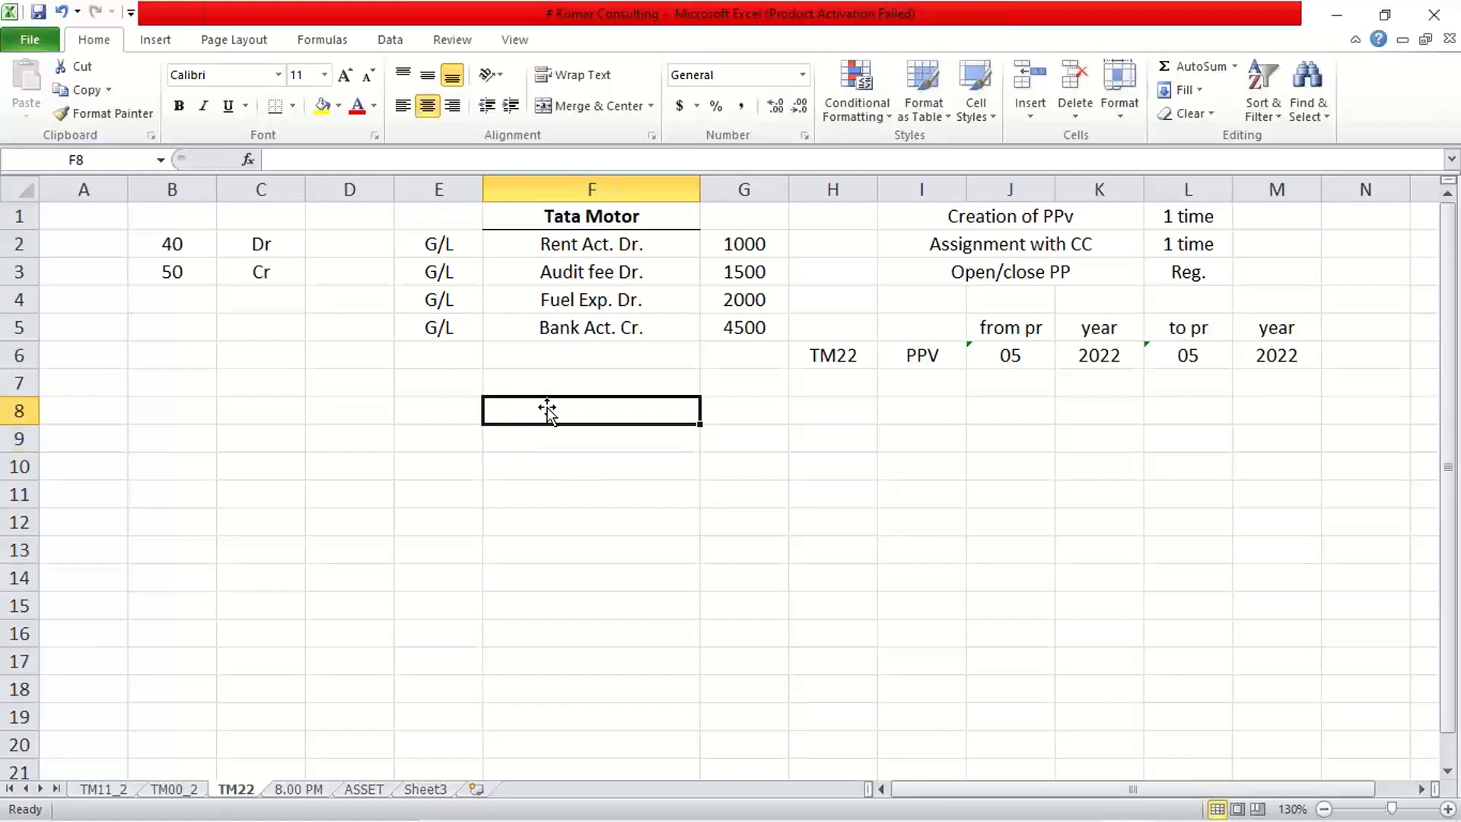
{"action": "left_click", "coordinate": [566, 460]}
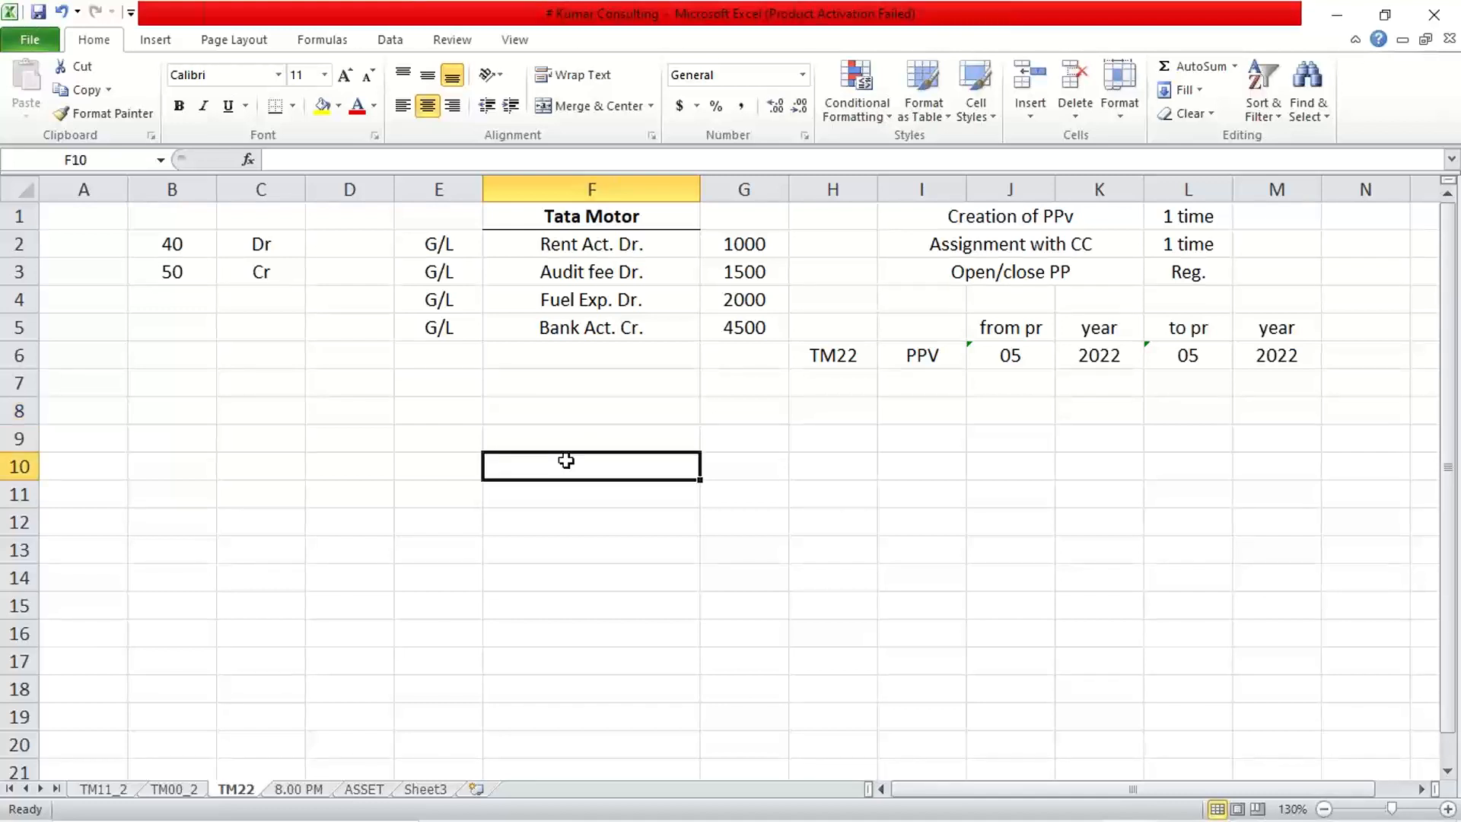
{"action": "left_click", "coordinate": [600, 416]}
{"action": "left_click", "coordinate": [600, 456]}
Delete the old 40, Dr, 50 and Cr notes in cells B2:C5.
{"action": "left_click", "coordinate": [161, 242]}
{"action": "left_click_drag", "start_coordinate": [161, 242], "coordinate": [244, 318]}
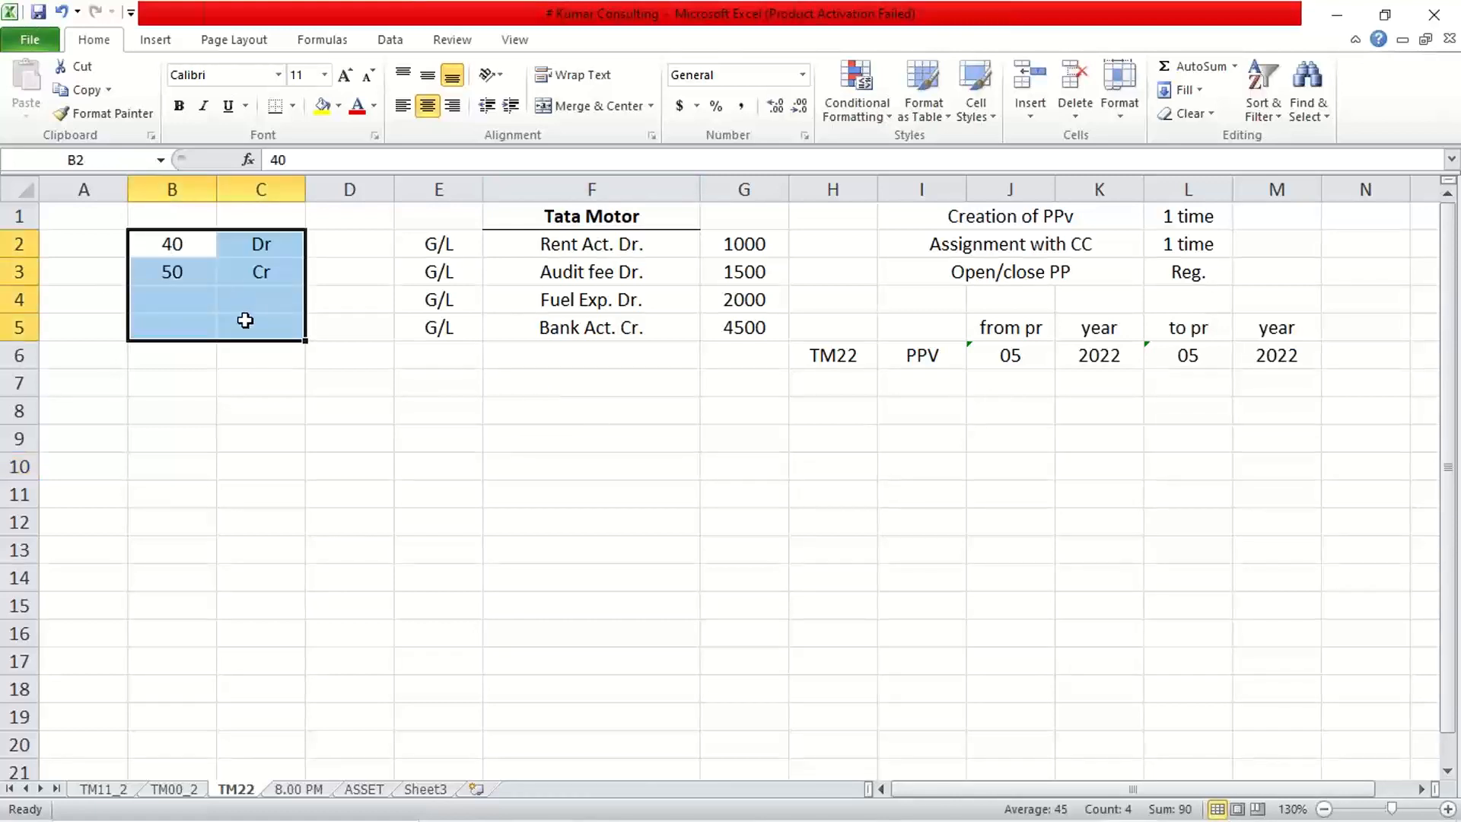
{"action": "key", "text": "Delete"}
{"action": "left_click", "coordinate": [158, 263]}
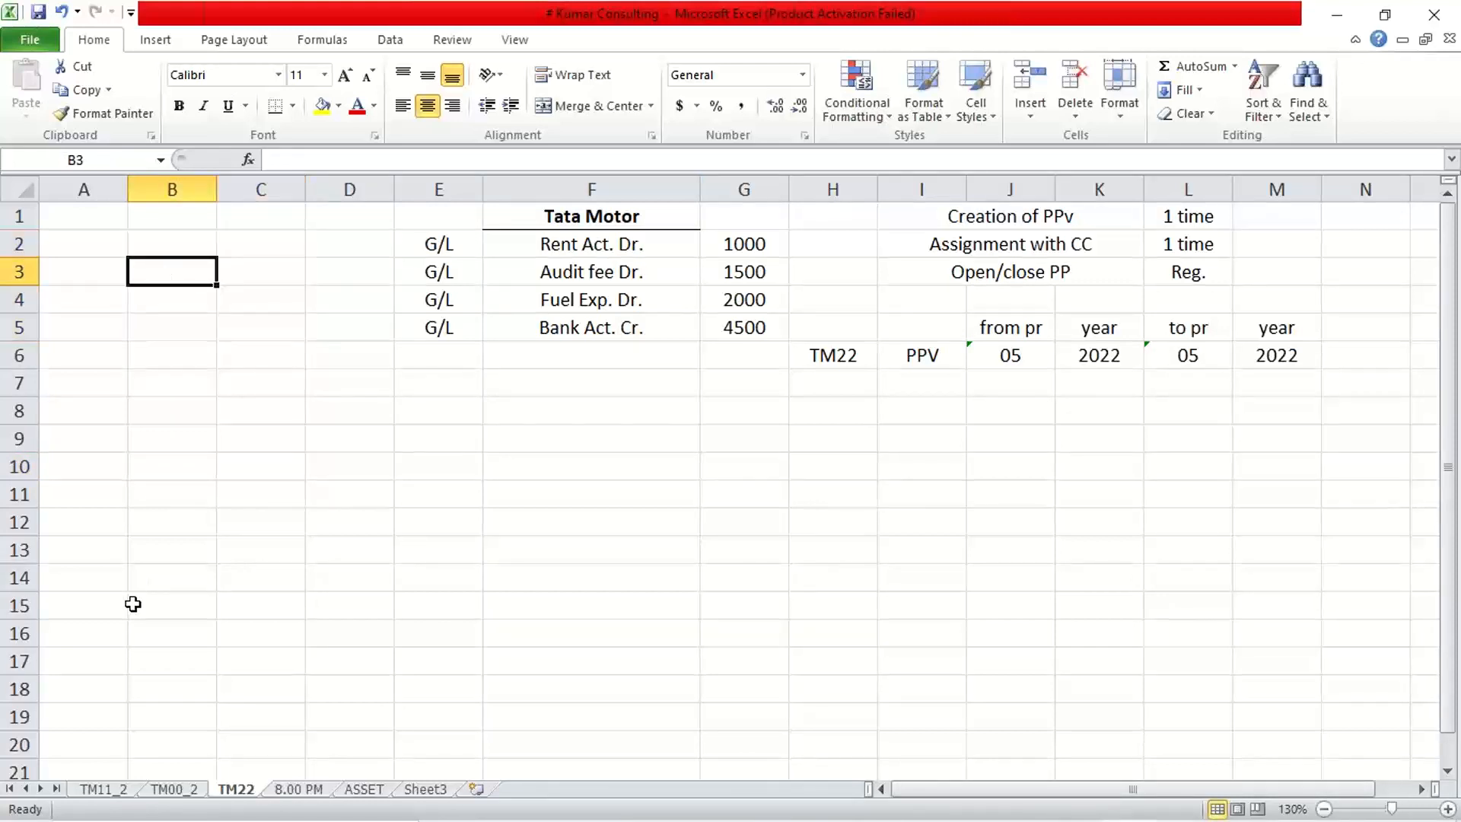
{"action": "left_click", "coordinate": [174, 420]}
{"action": "left_click", "coordinate": [95, 412]}
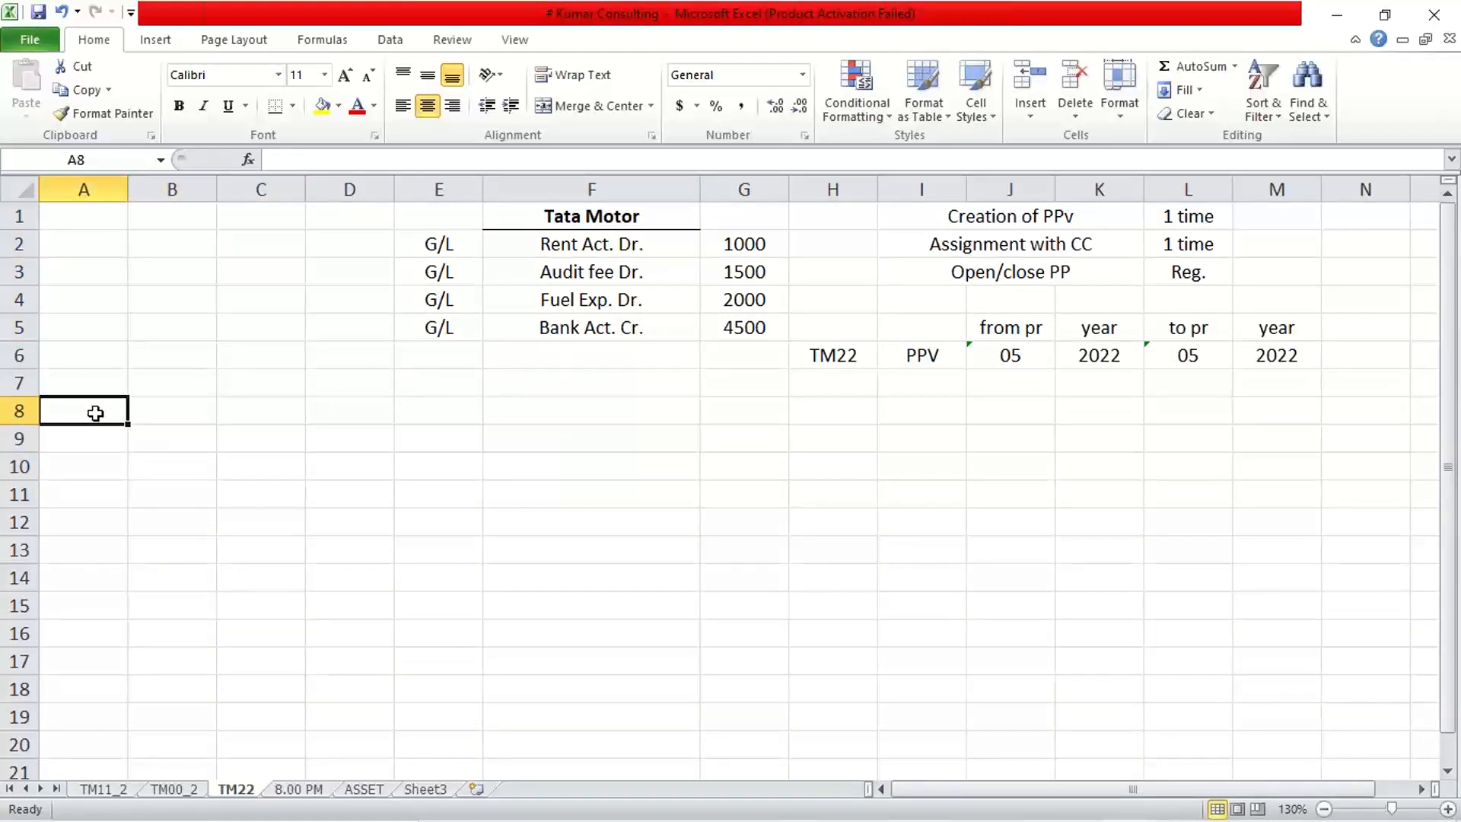
{"action": "left_click", "coordinate": [175, 420]}
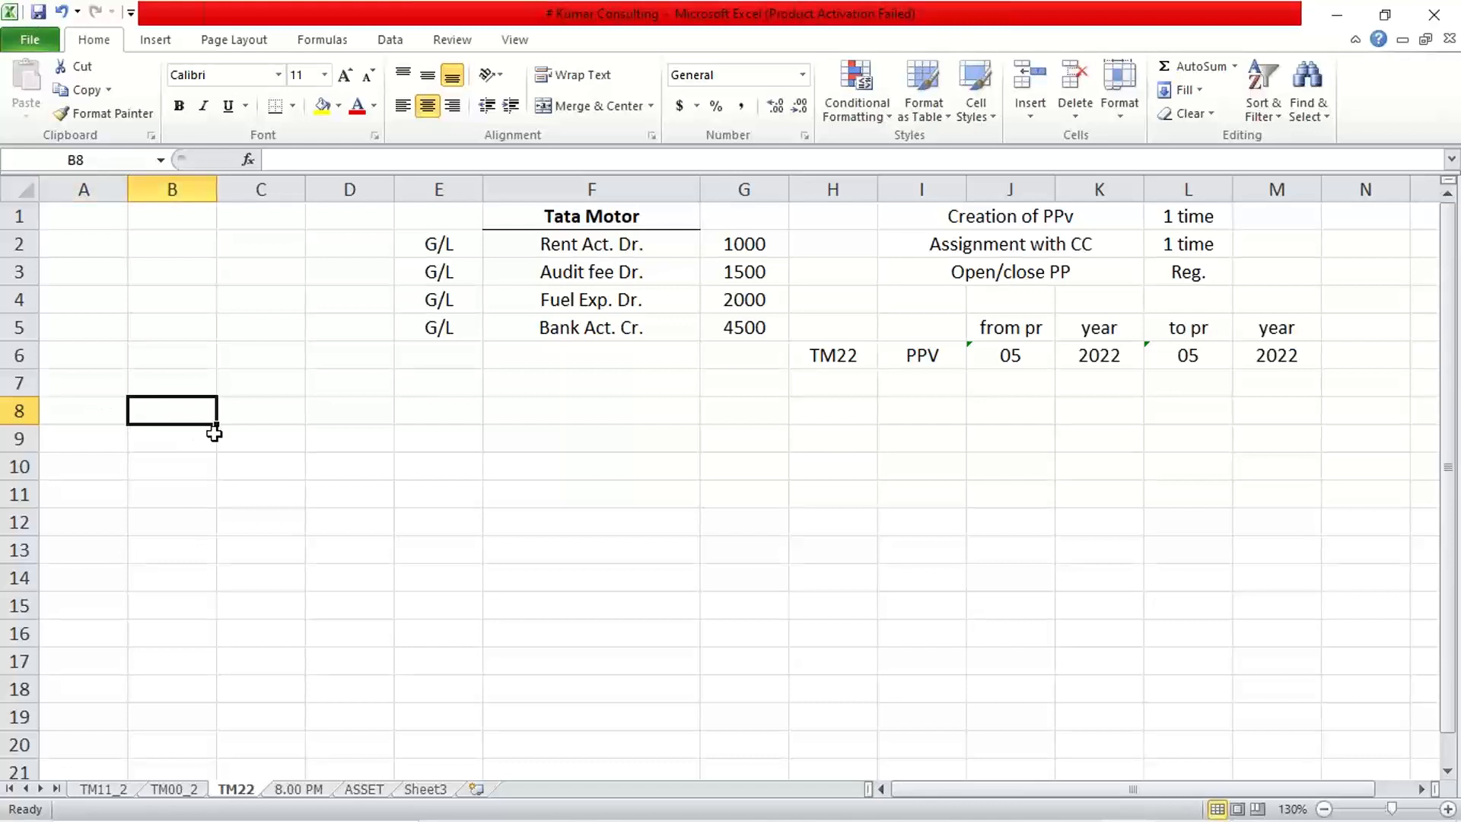
{"action": "left_click", "coordinate": [143, 248]}
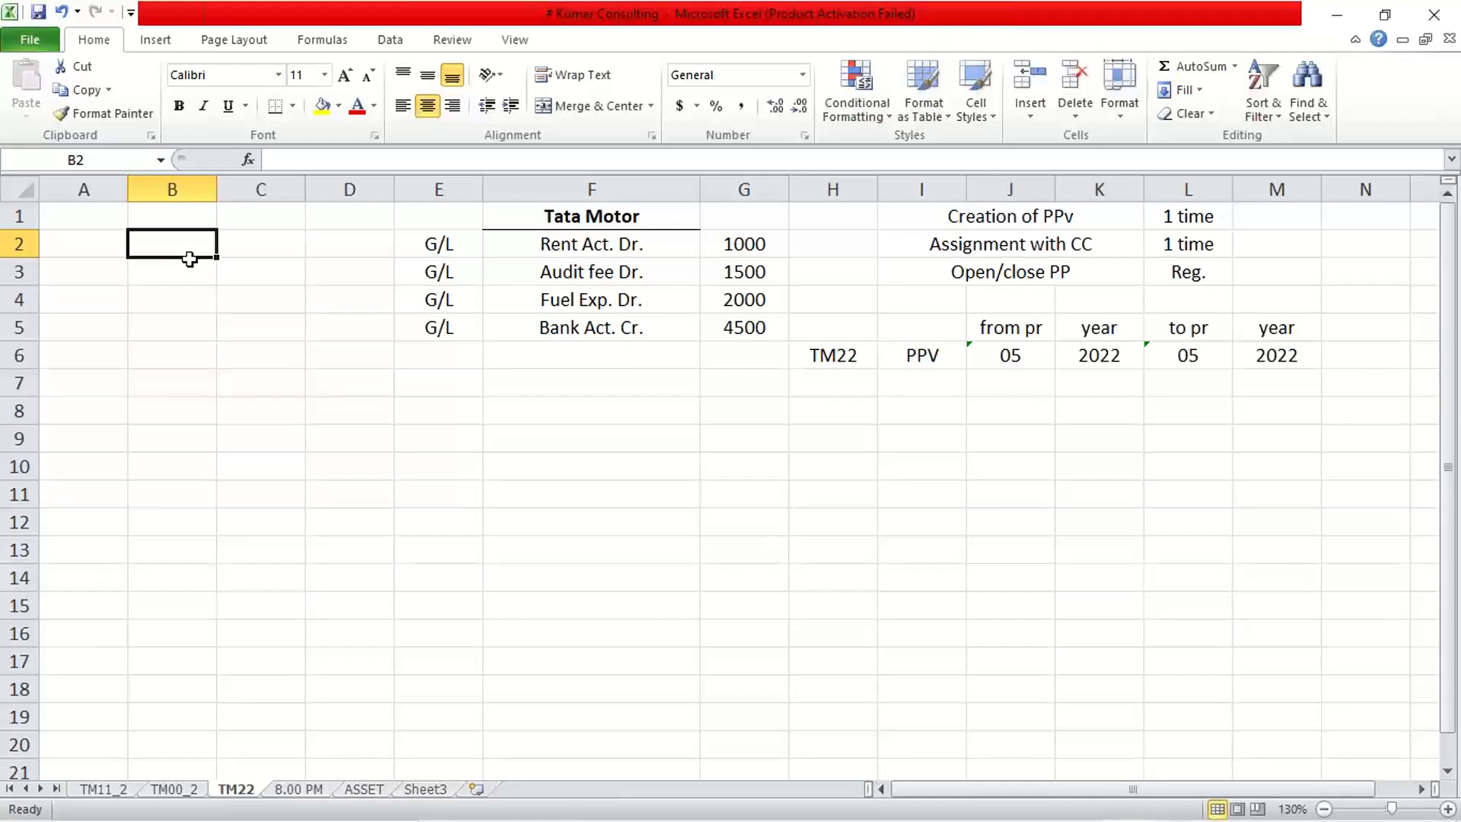
Enter the column headings Increase in B2 and Decrease in C2.
{"action": "type", "text": "incr."}
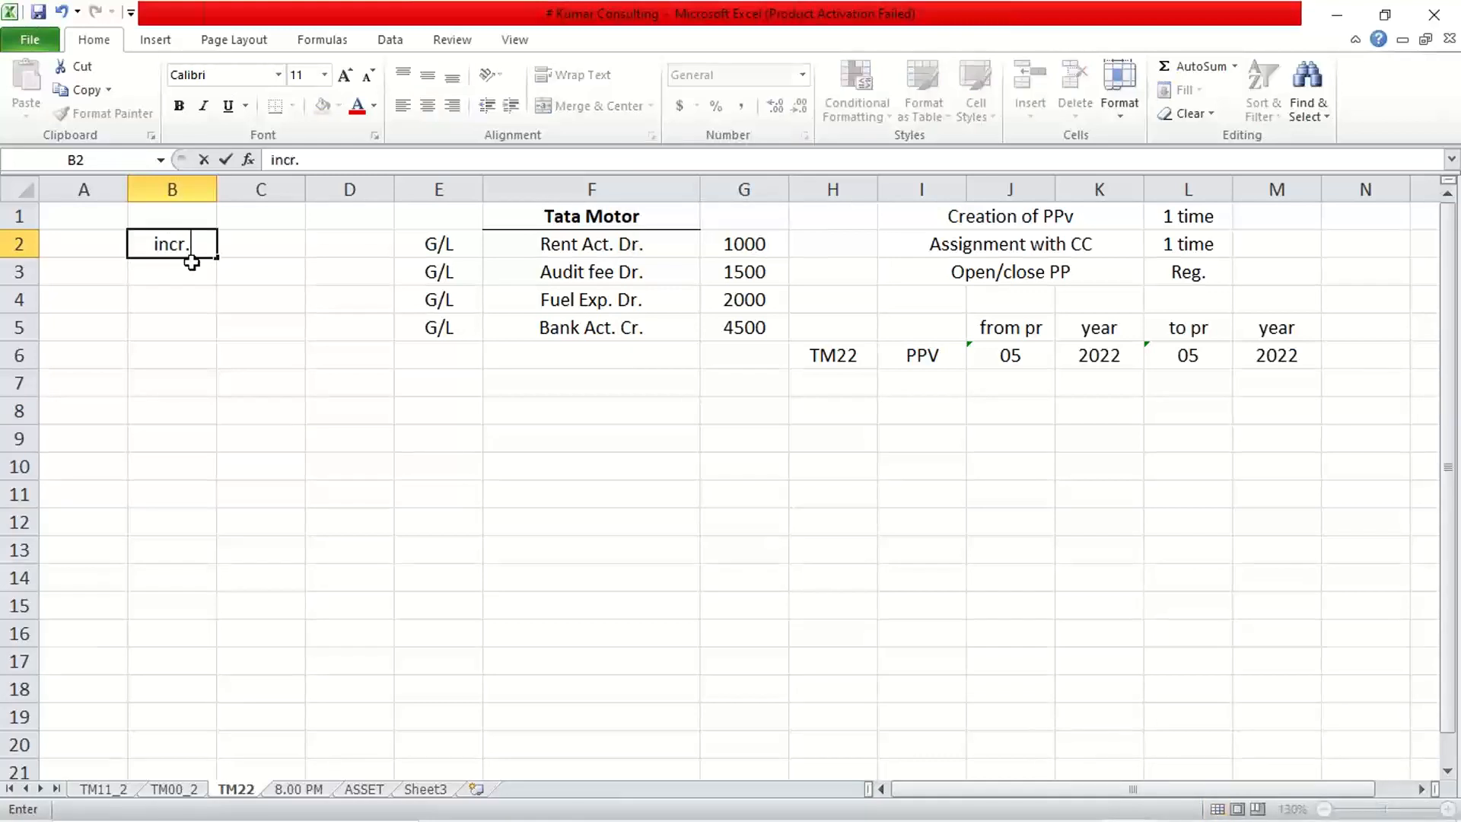
{"action": "key", "text": "Tab"}
{"action": "type", "text": "d"}
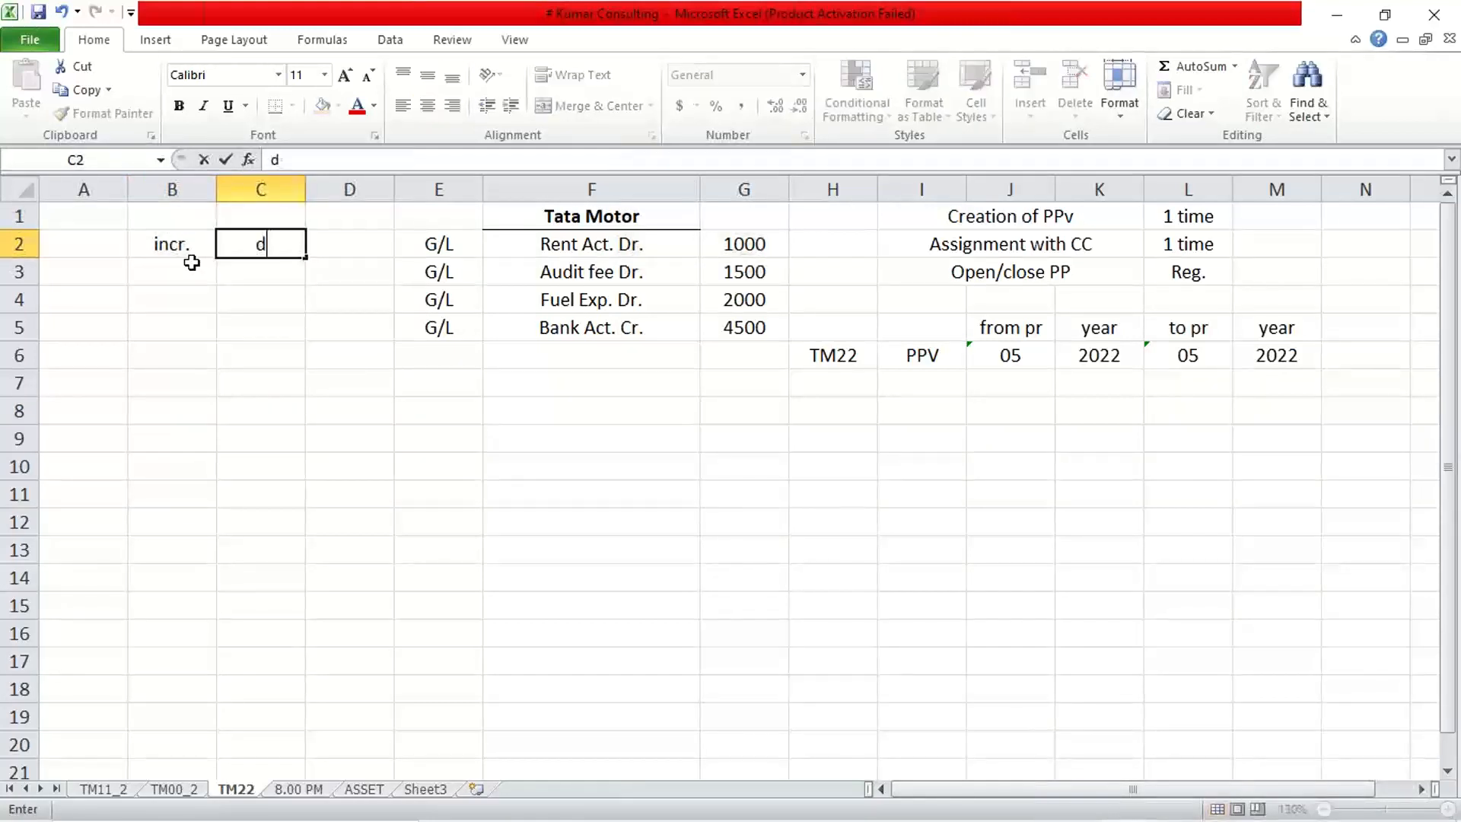
{"action": "type", "text": "ecr."}
{"action": "left_click", "coordinate": [191, 264]}
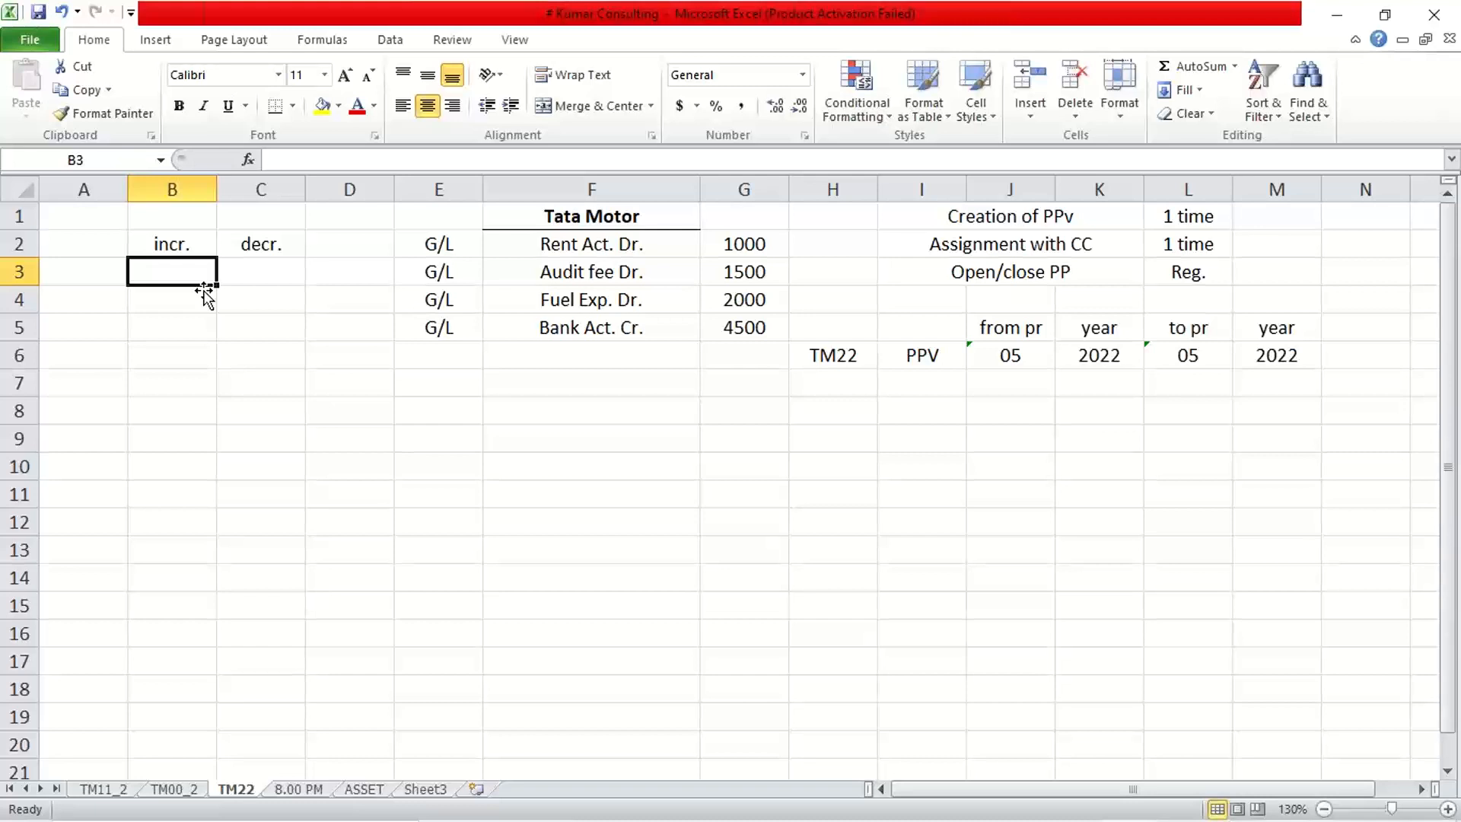
{"action": "left_click", "coordinate": [68, 271]}
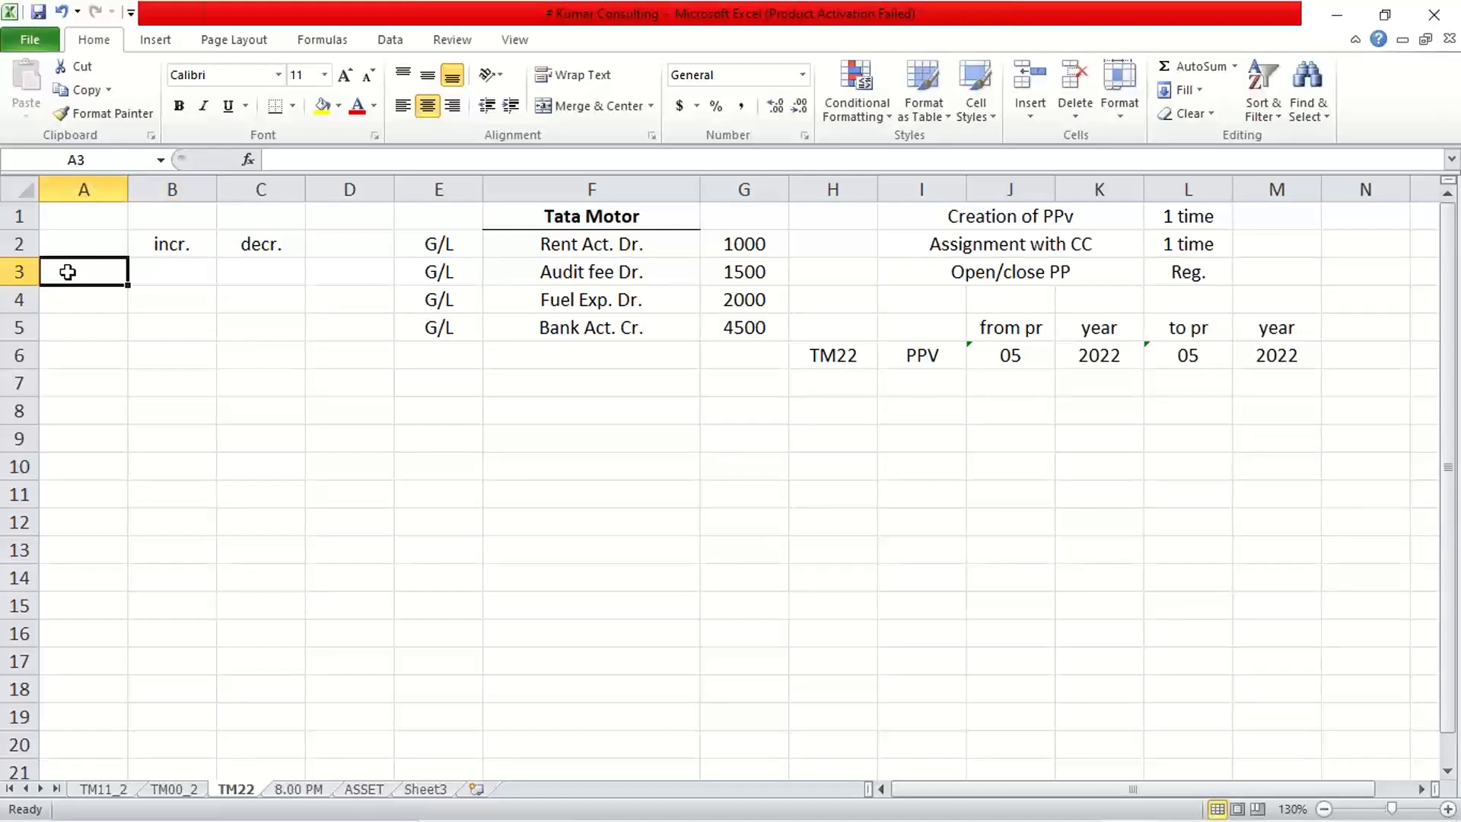
{"action": "left_click", "coordinate": [149, 240]}
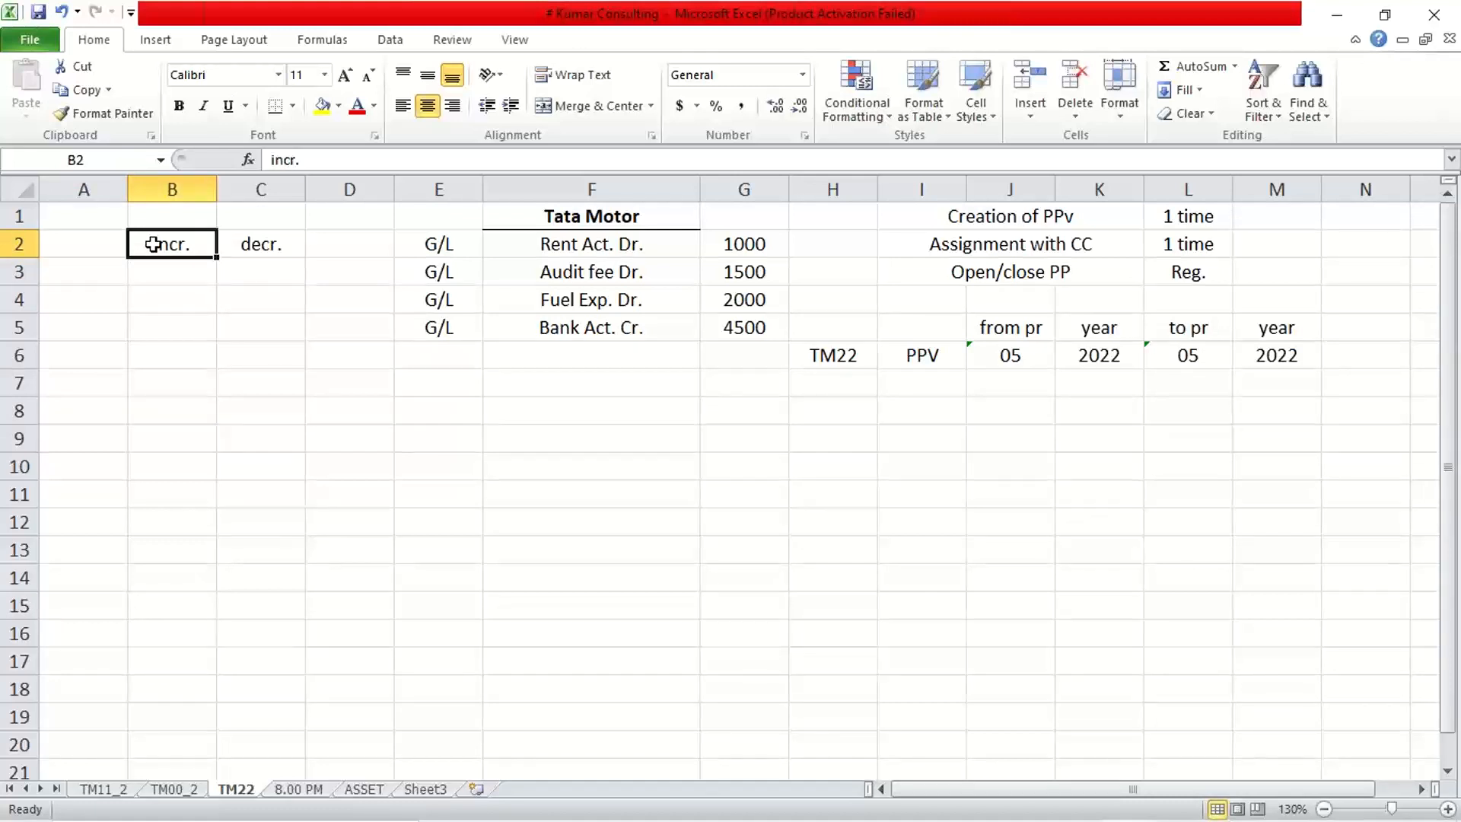
{"action": "type", "text": "Incr"}
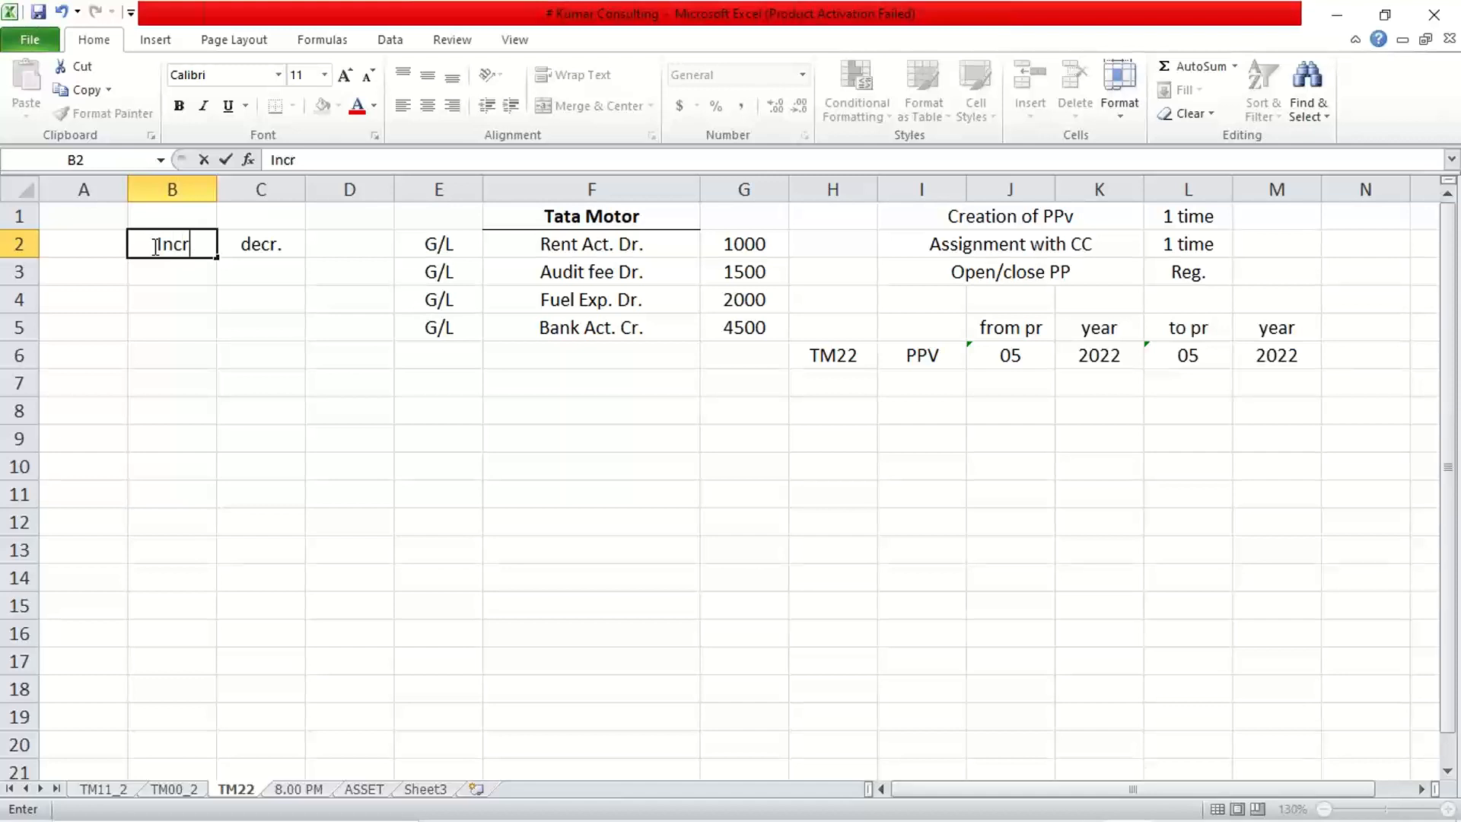
{"action": "type", "text": "ease"}
{"action": "key", "text": "Tab"}
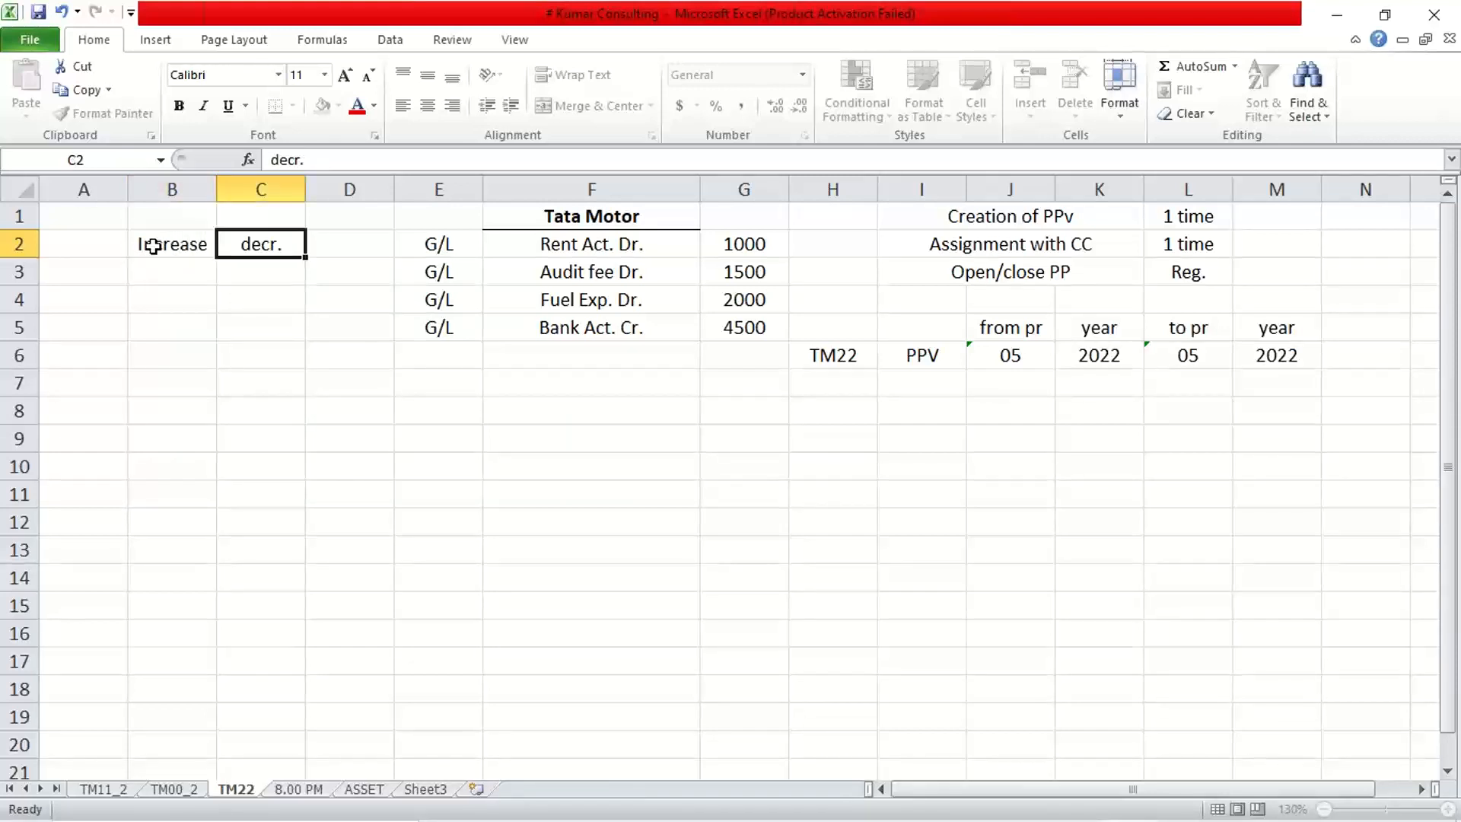
{"action": "type", "text": "Decrease"}
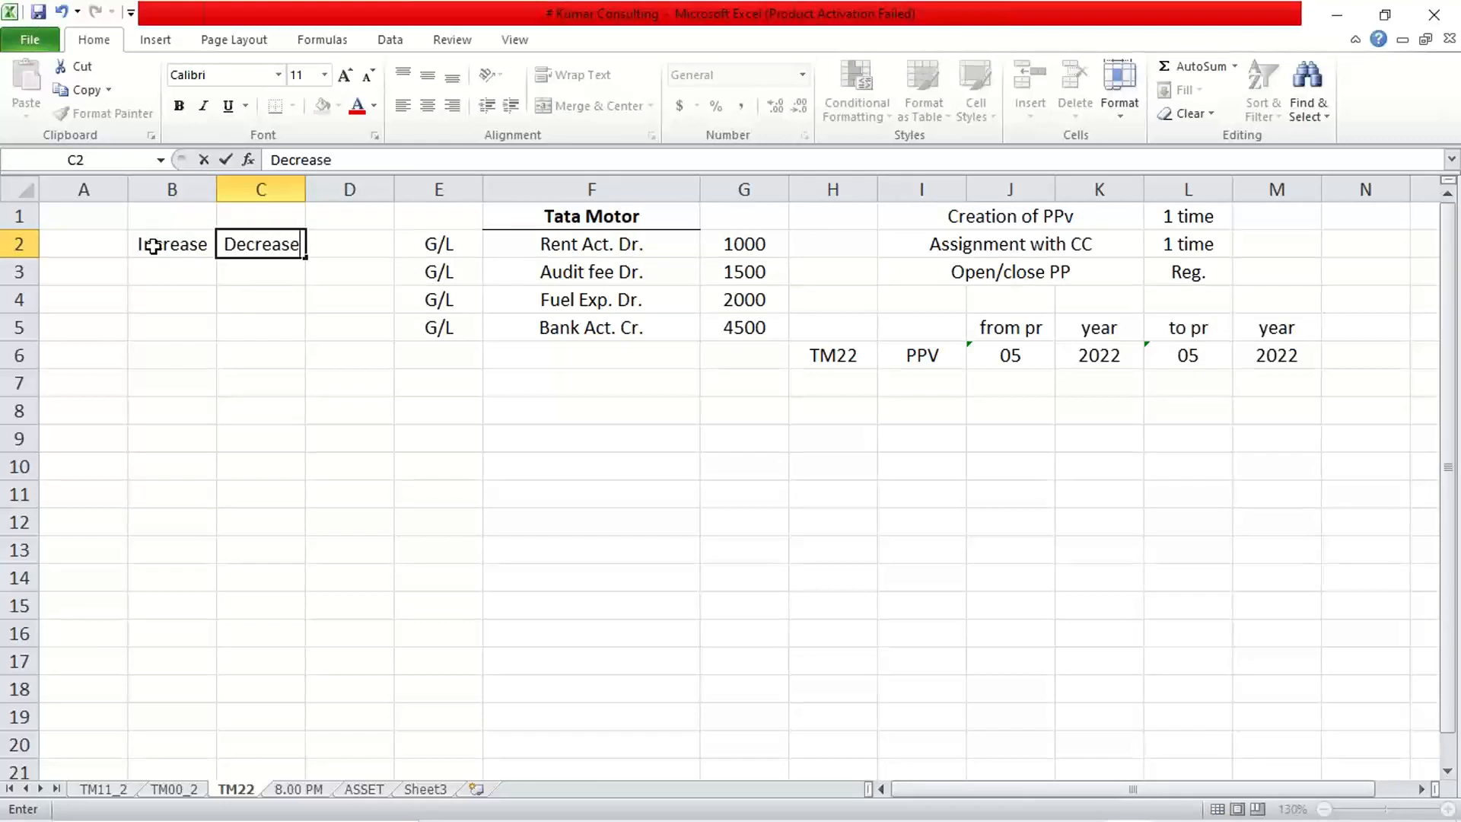
{"action": "key", "text": "Return"}
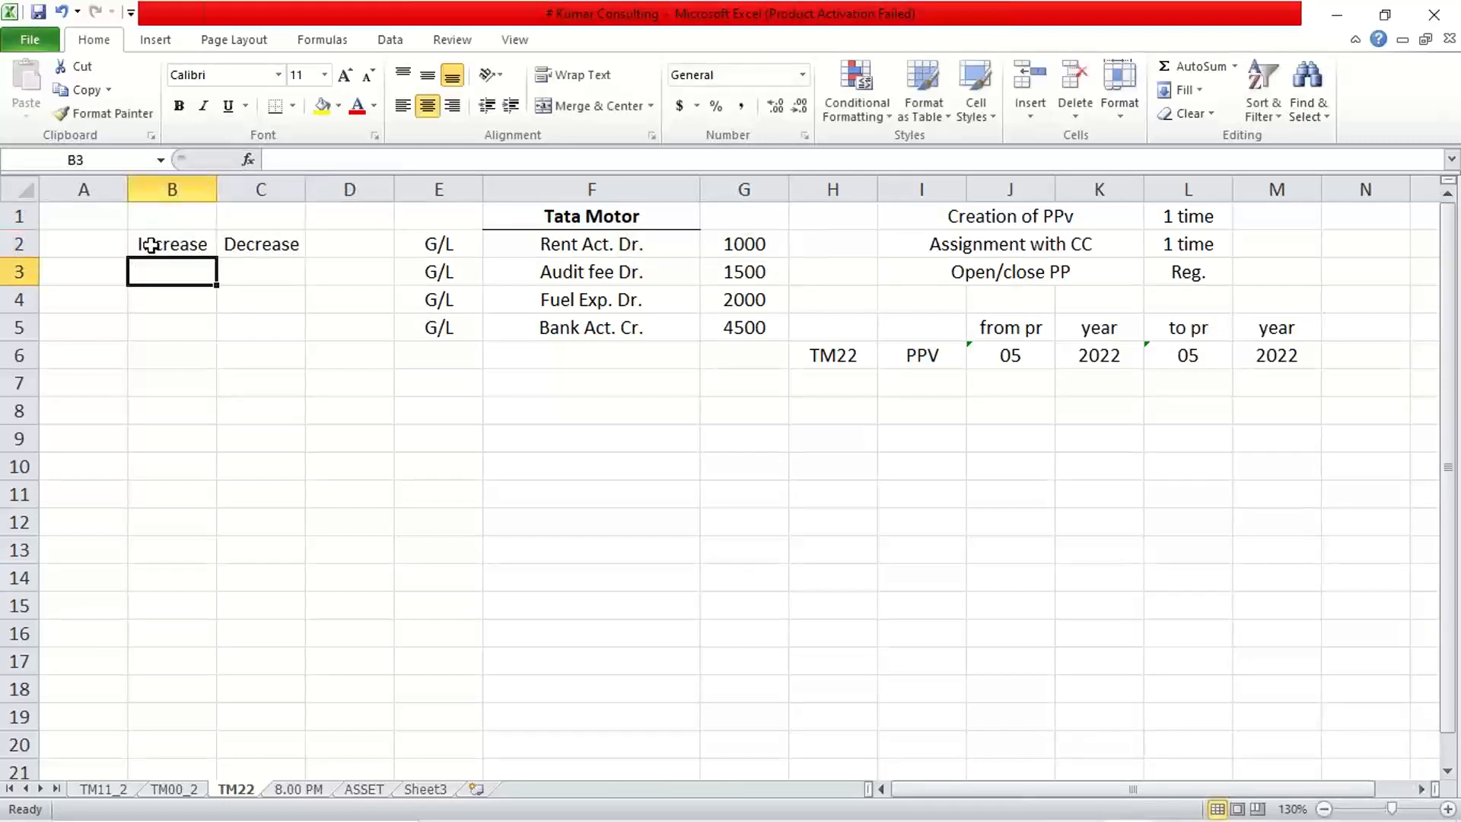
Give the Increase and Decrease headings a bottom border and bold text.
{"action": "left_click_drag", "start_coordinate": [151, 245], "coordinate": [271, 249]}
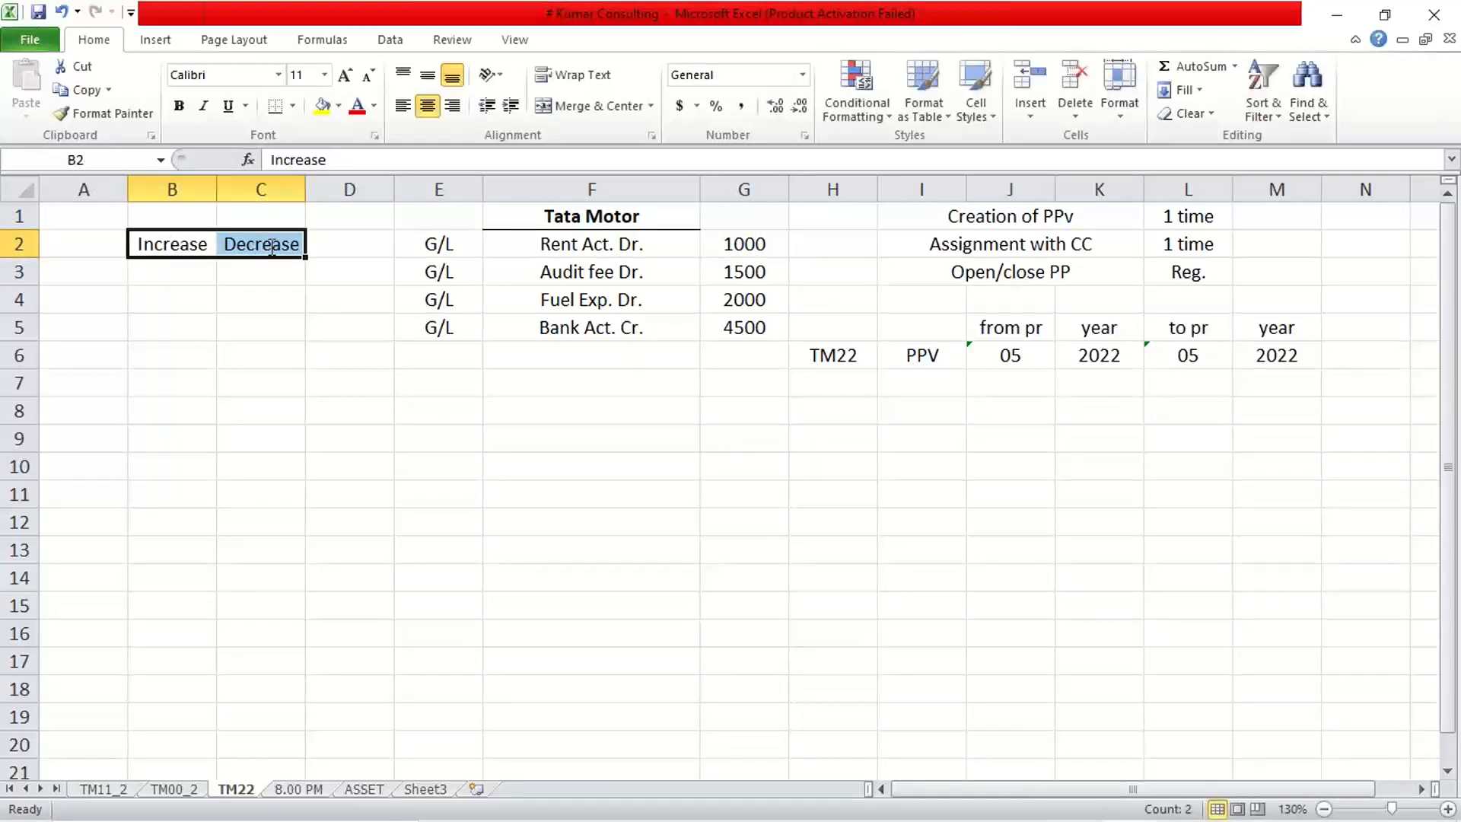
{"action": "left_click", "coordinate": [275, 105]}
{"action": "left_click", "coordinate": [272, 353]}
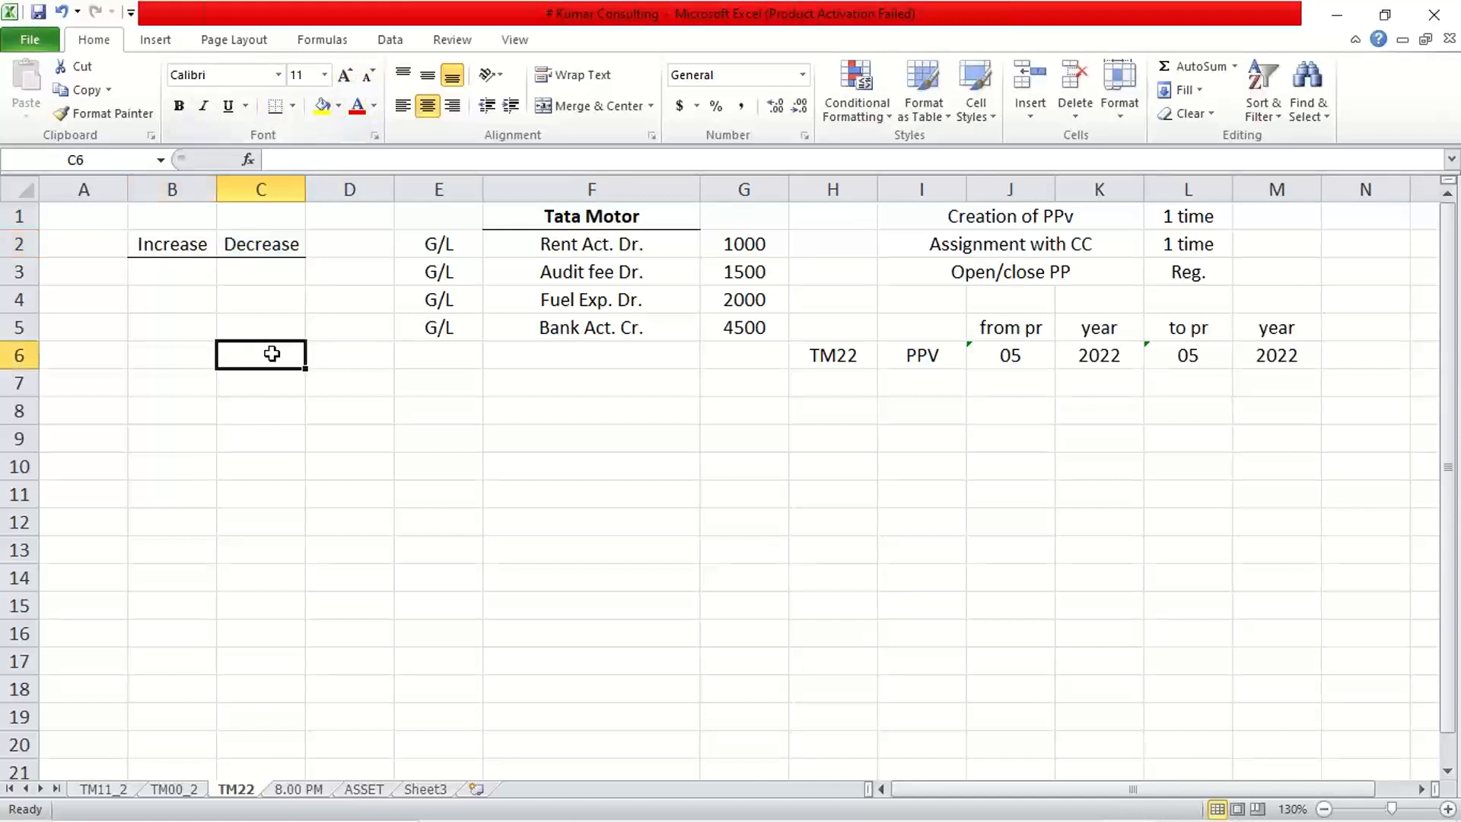
{"action": "left_click_drag", "start_coordinate": [208, 241], "coordinate": [258, 244]}
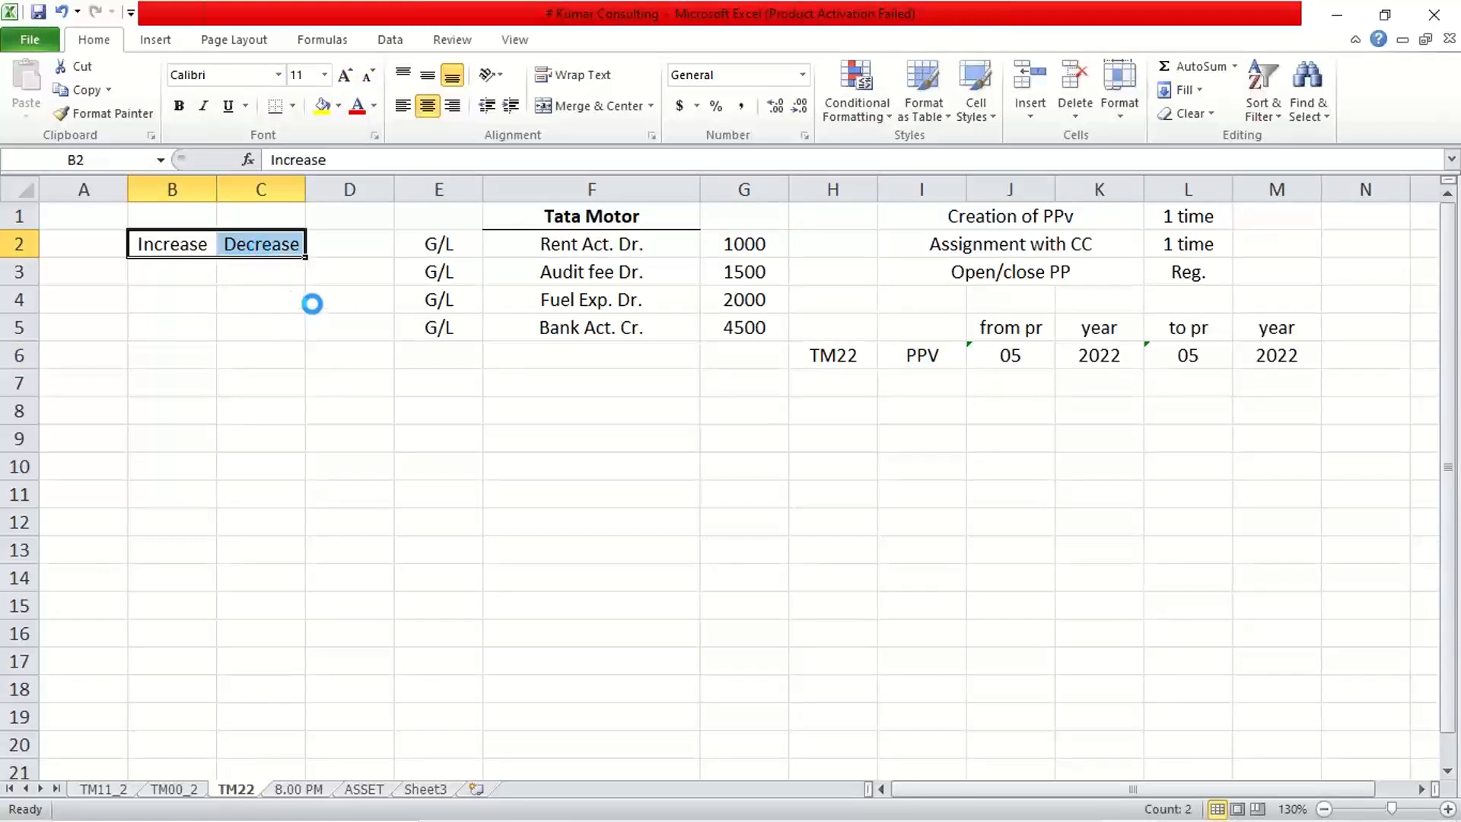
{"action": "key", "text": "ctrl+b"}
{"action": "left_click", "coordinate": [160, 295]}
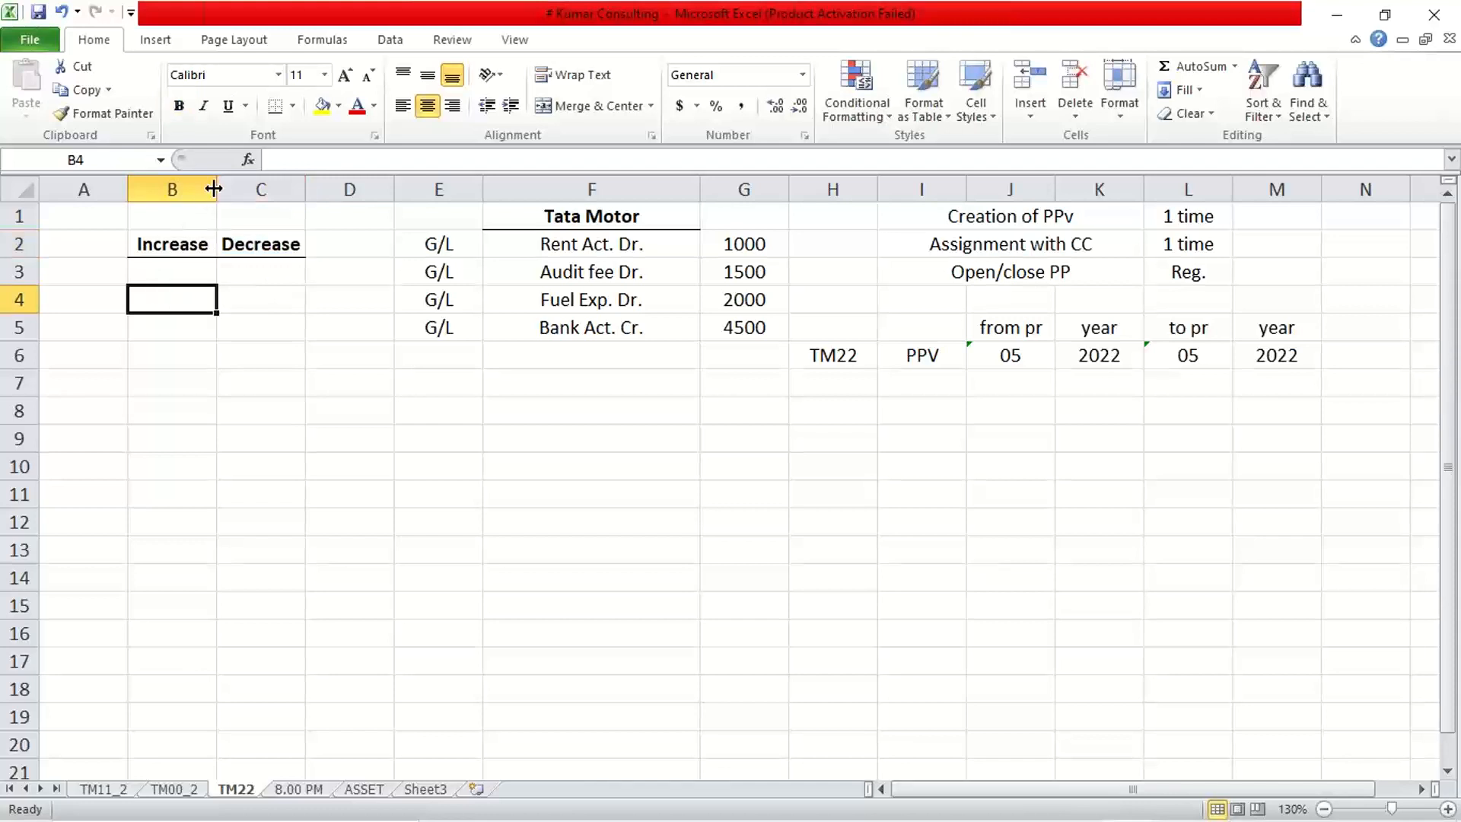
Widen columns B and C so the headings fit.
{"action": "left_click_drag", "start_coordinate": [213, 188], "coordinate": [234, 188]}
{"action": "left_click_drag", "start_coordinate": [323, 189], "coordinate": [348, 192]}
{"action": "left_click_drag", "start_coordinate": [235, 188], "coordinate": [243, 188]}
{"action": "left_click_drag", "start_coordinate": [359, 189], "coordinate": [368, 189]}
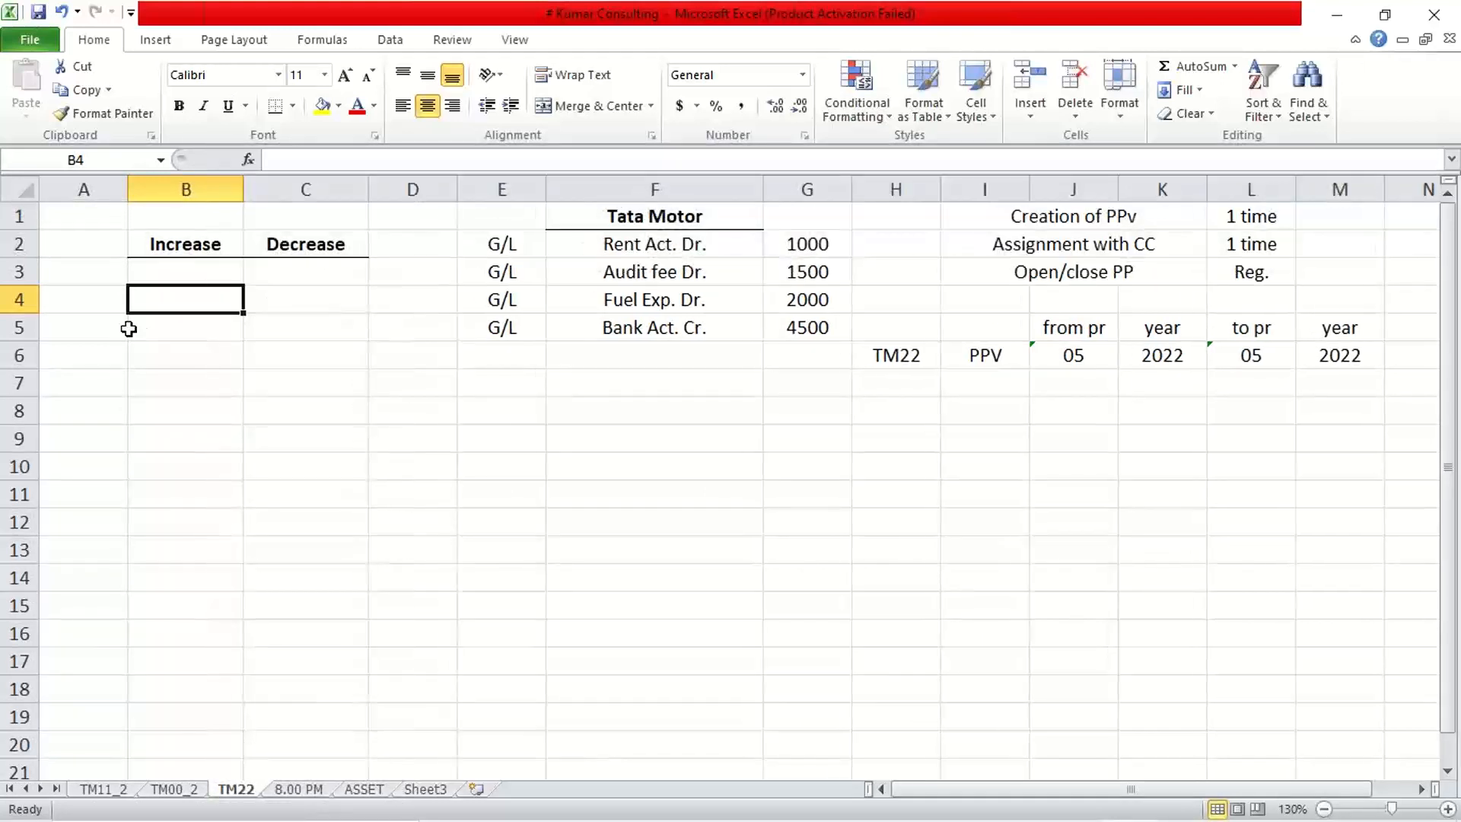
{"action": "left_click", "coordinate": [89, 274]}
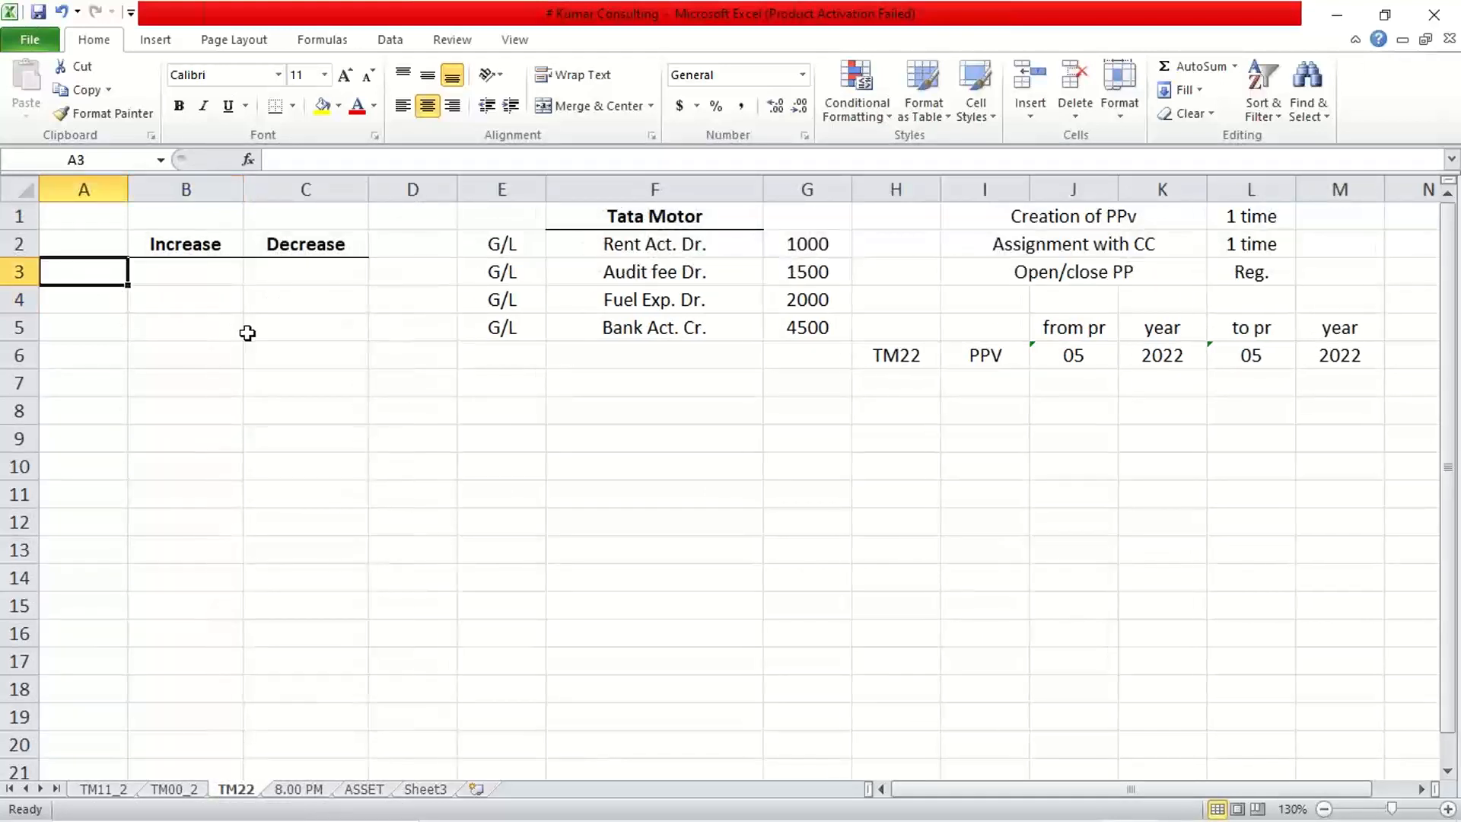
Add bold row labels Dr. in A3 and Cr. in A4.
{"action": "type", "text": "Dr."}
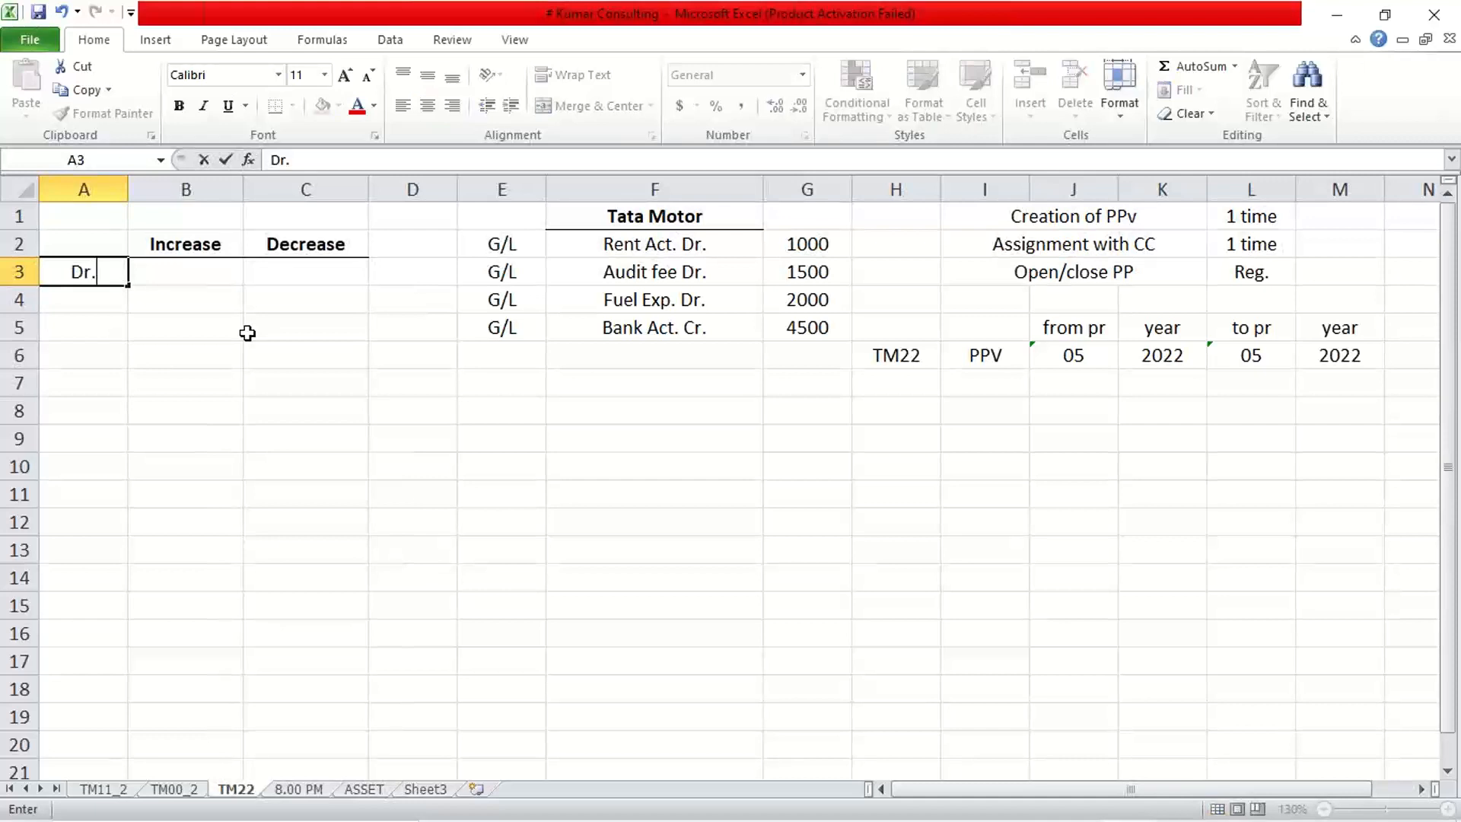
{"action": "key", "text": "Return"}
{"action": "type", "text": "Cr."}
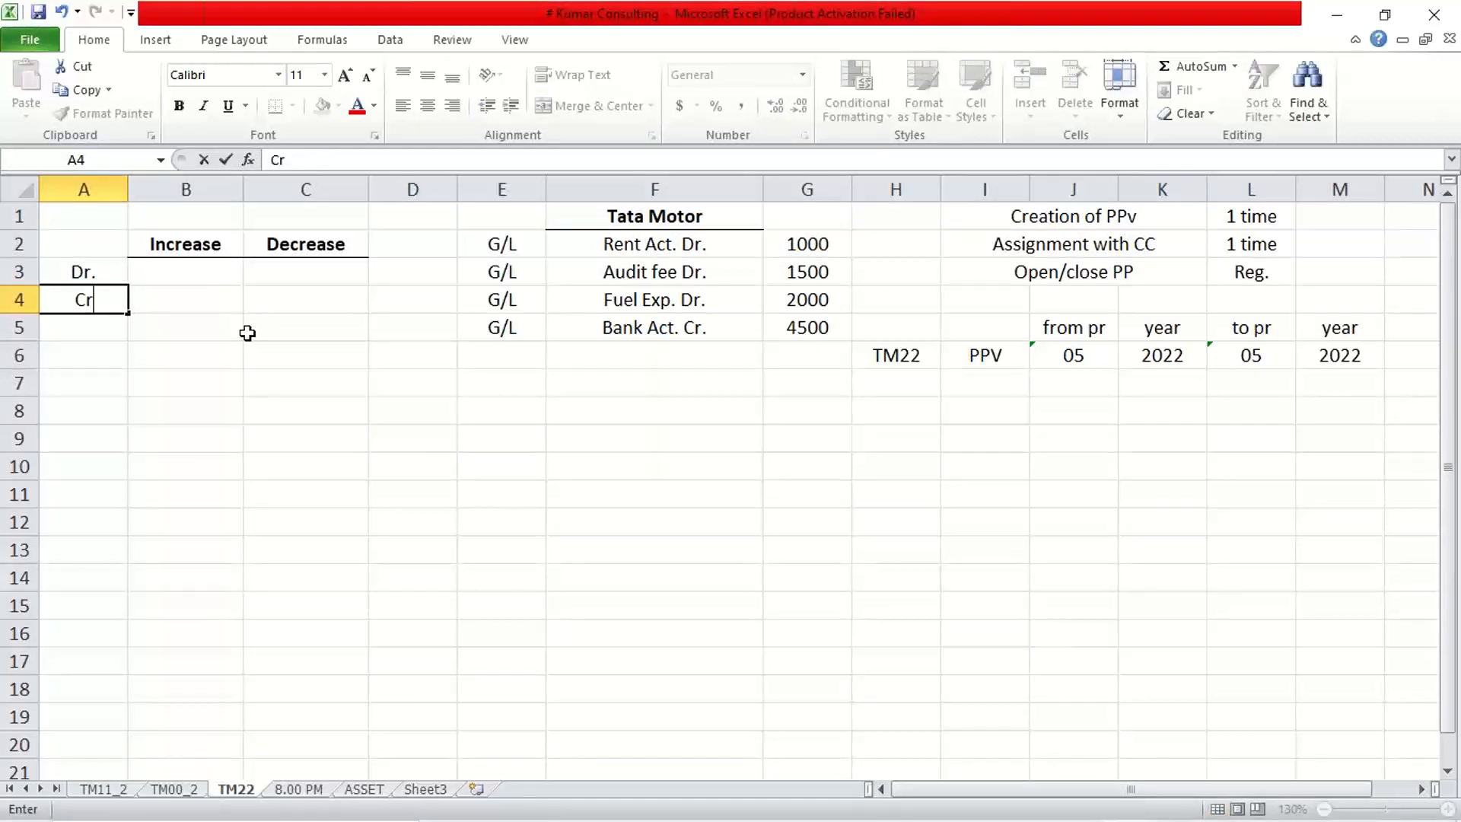
{"action": "key", "text": "Return"}
{"action": "left_click_drag", "start_coordinate": [91, 271], "coordinate": [102, 322]}
{"action": "key", "text": "ctrl+b"}
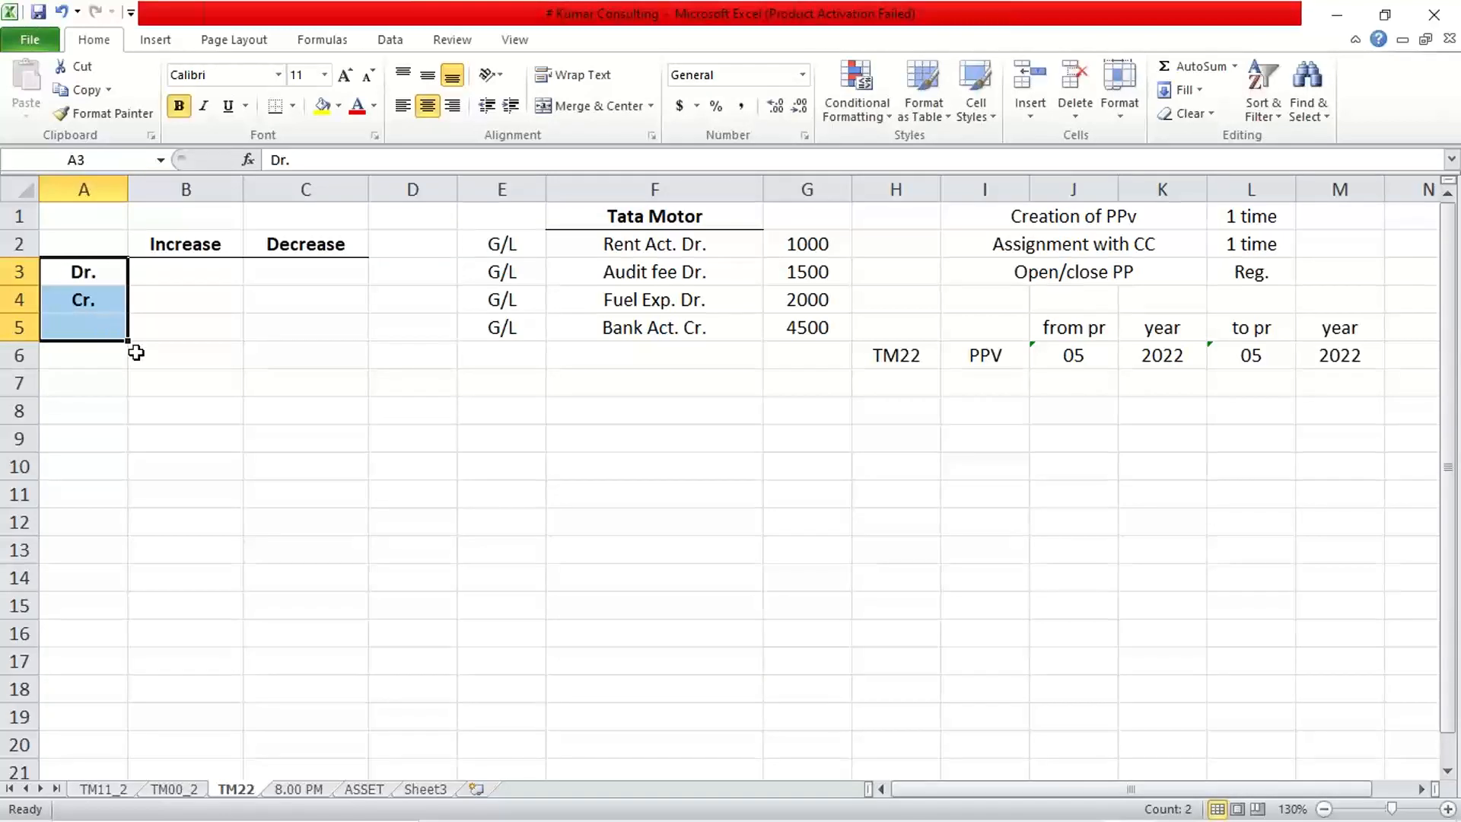
{"action": "left_click", "coordinate": [183, 388]}
Fill in Asset and Liab. on the Dr. row, Revnue and Exp. on the Cr. row.
{"action": "left_click", "coordinate": [188, 267]}
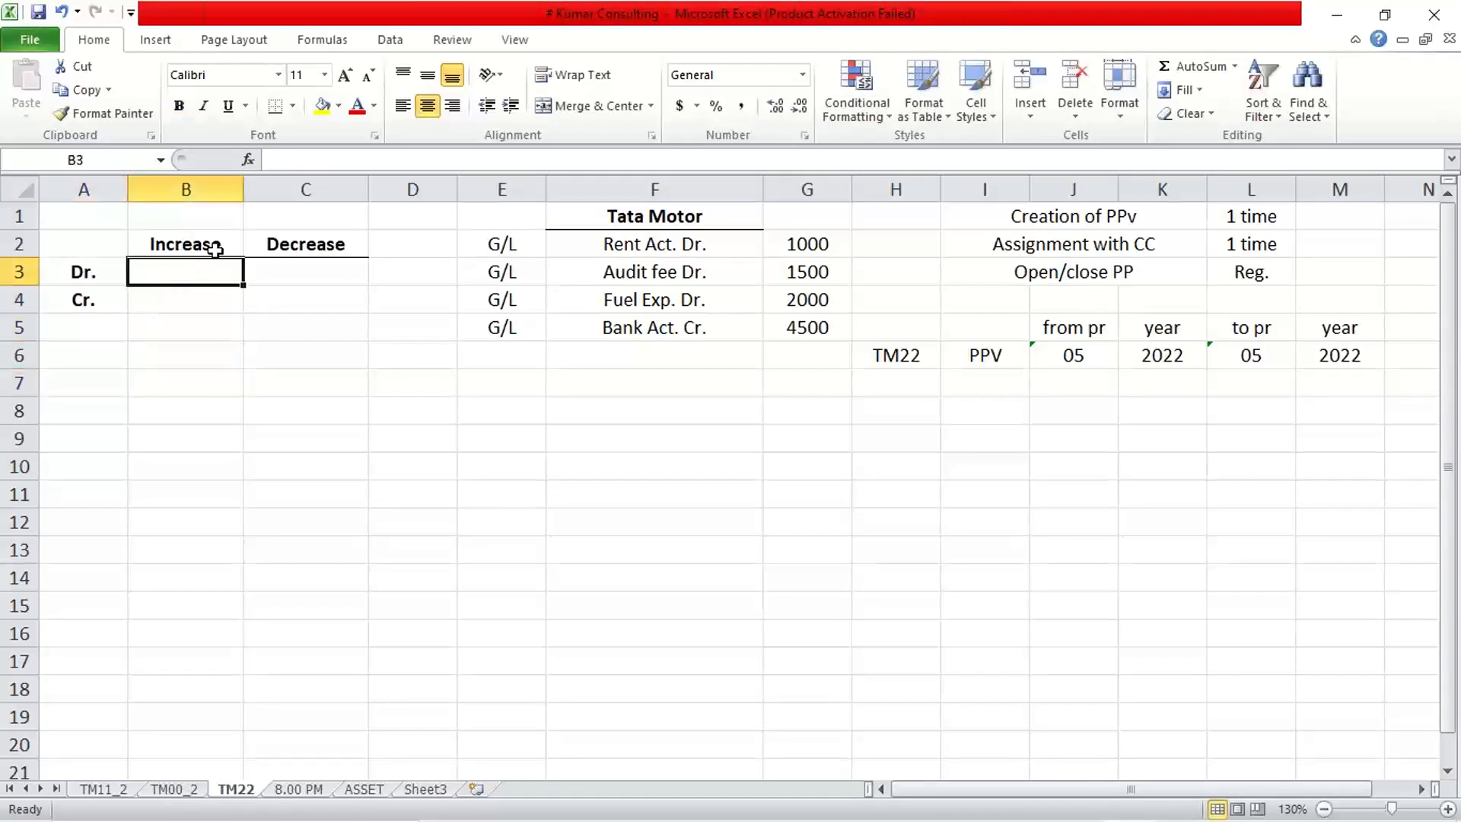
{"action": "type", "text": "Asset"}
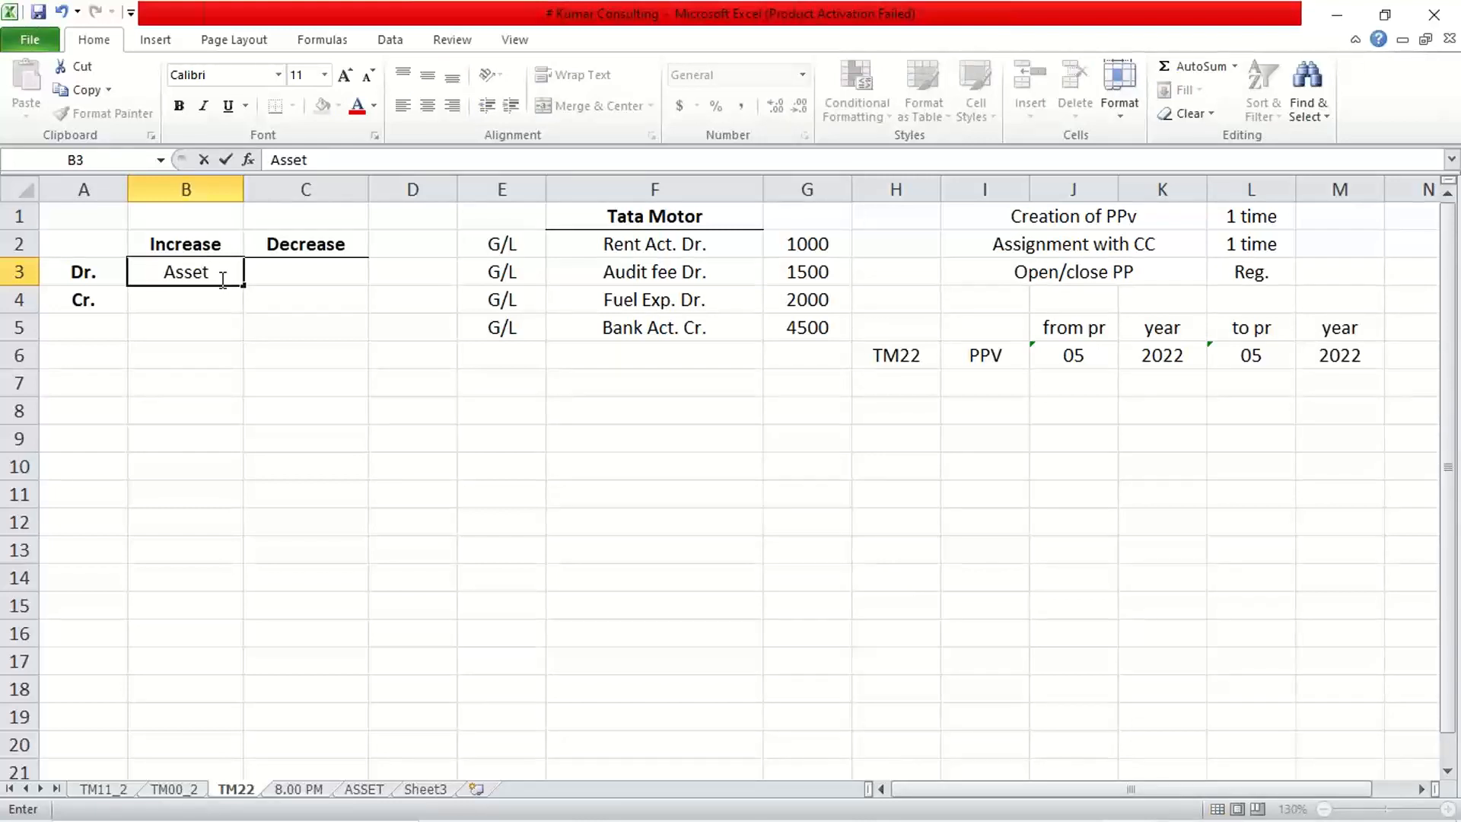
{"action": "key", "text": "Tab"}
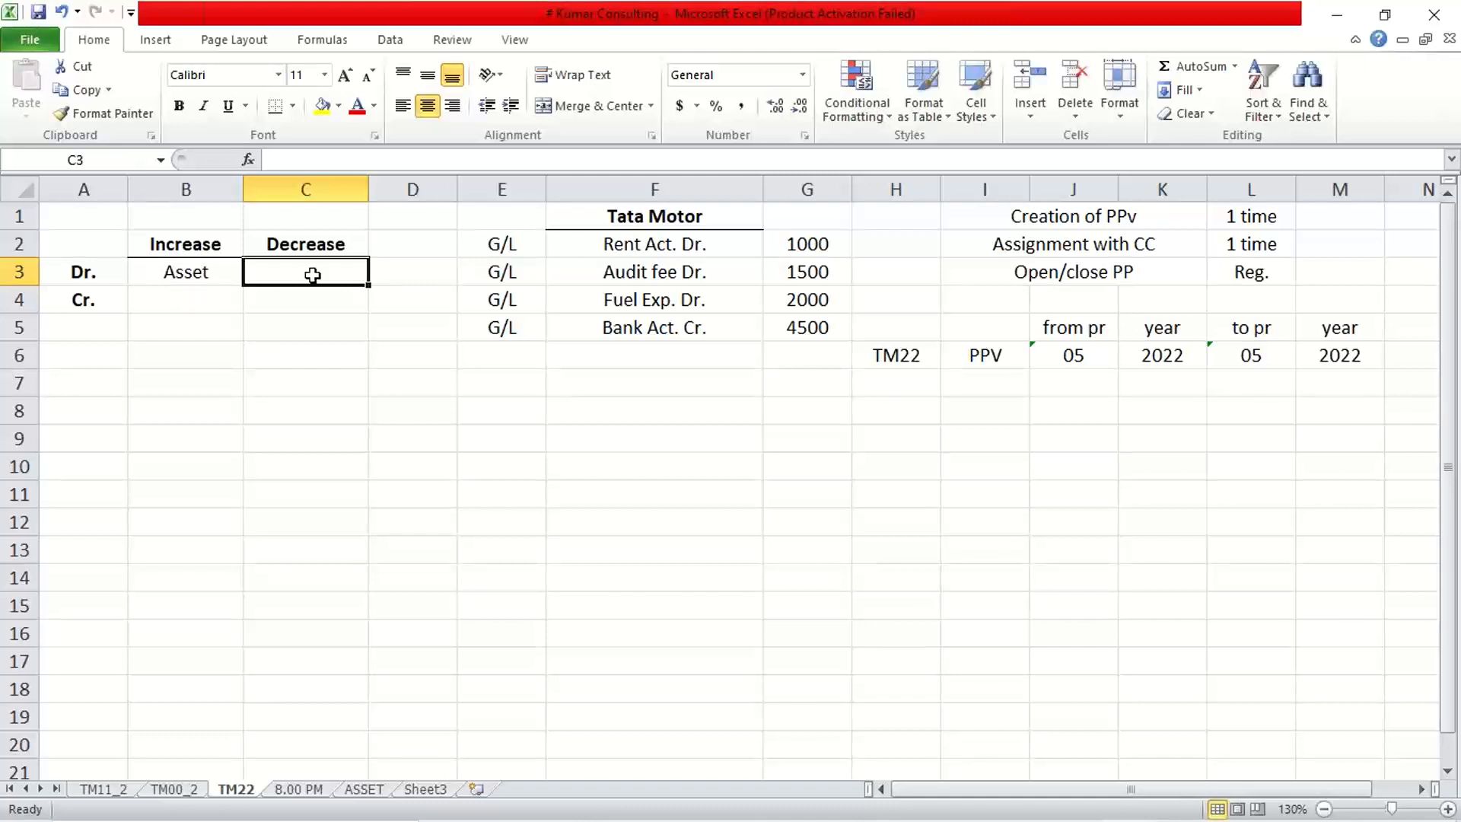
{"action": "type", "text": "Liab"}
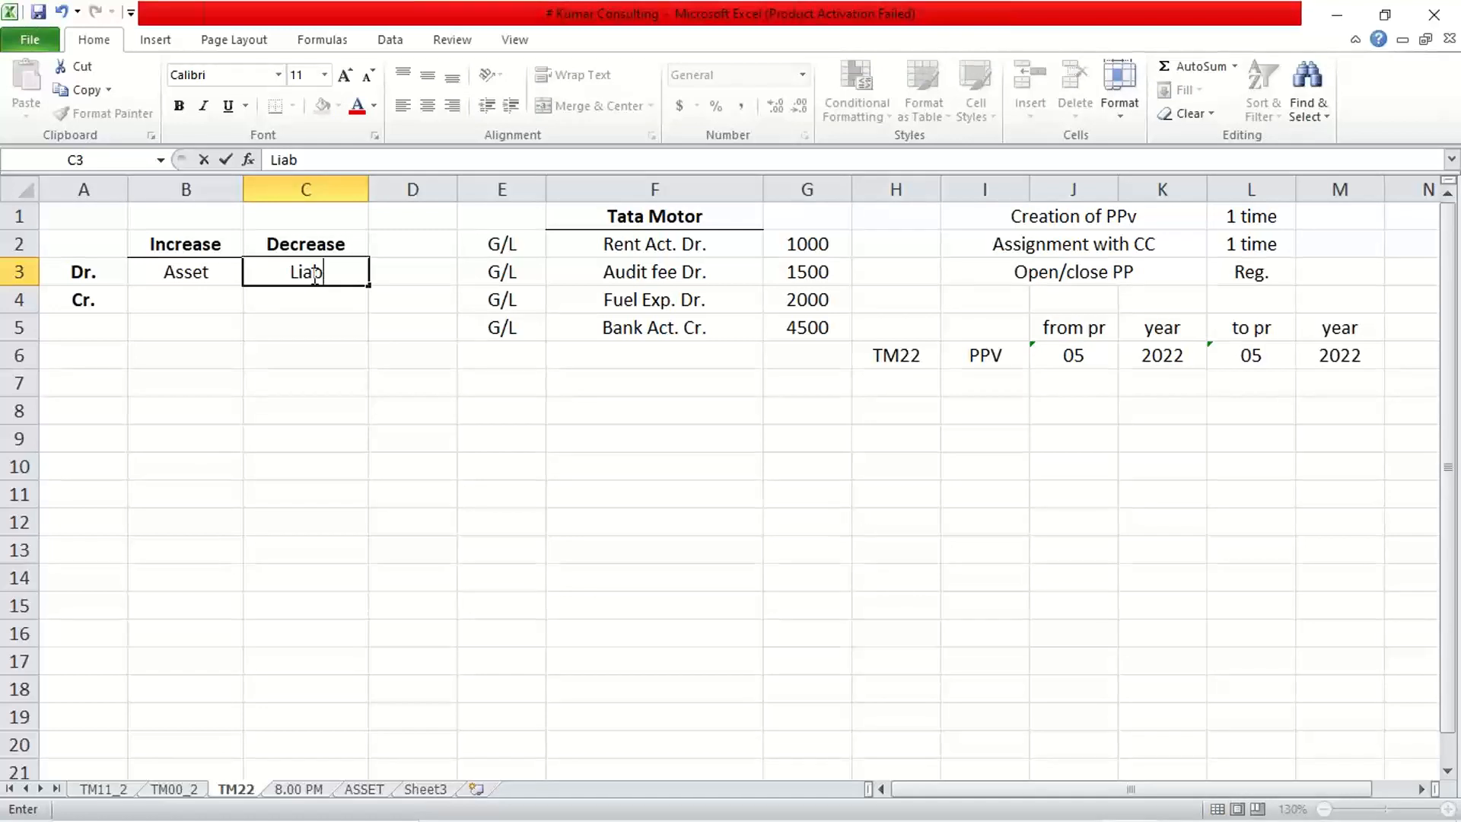
{"action": "type", "text": "."}
{"action": "key", "text": "Return"}
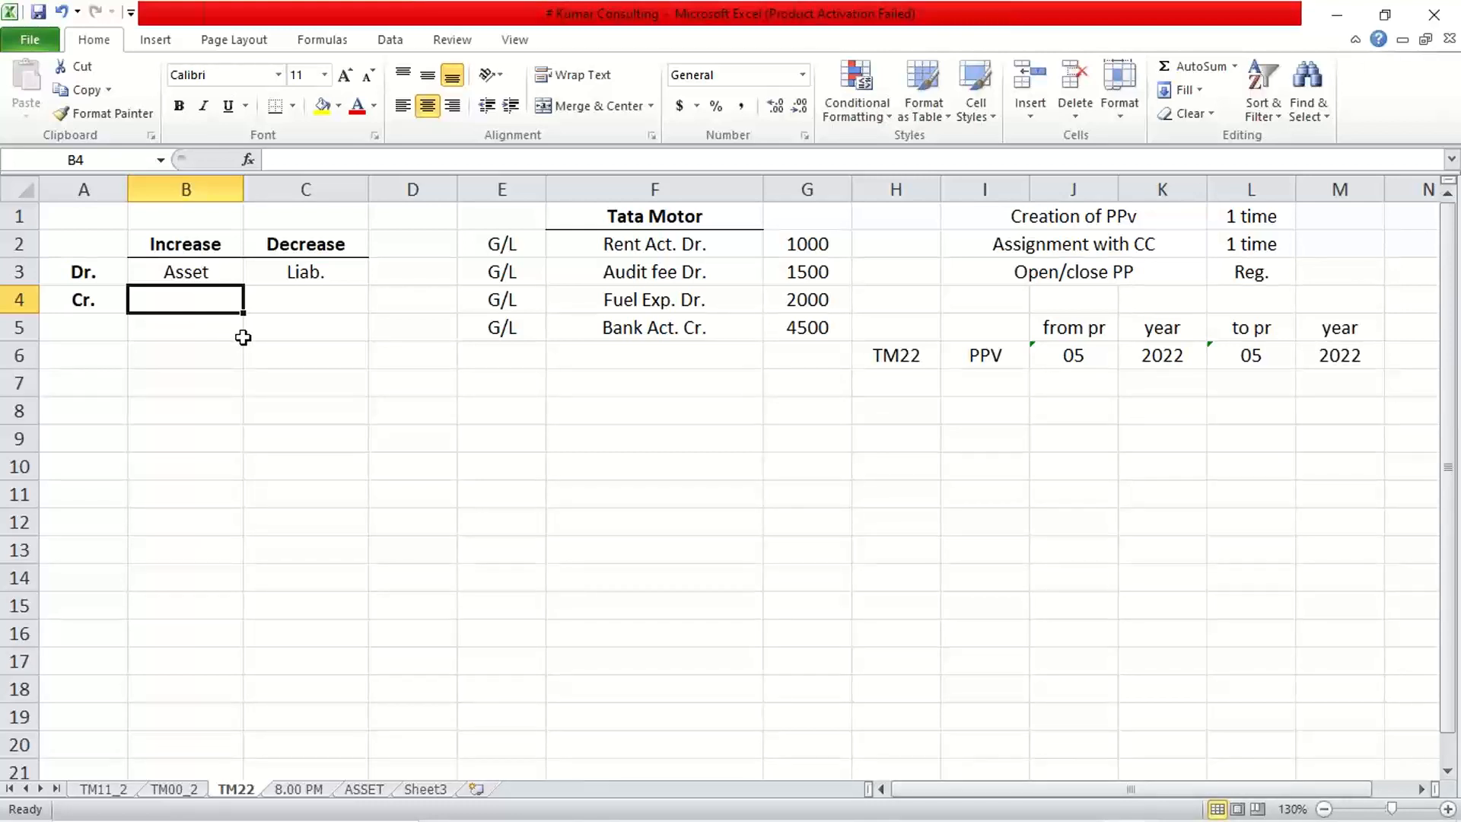
{"action": "type", "text": "Rev"}
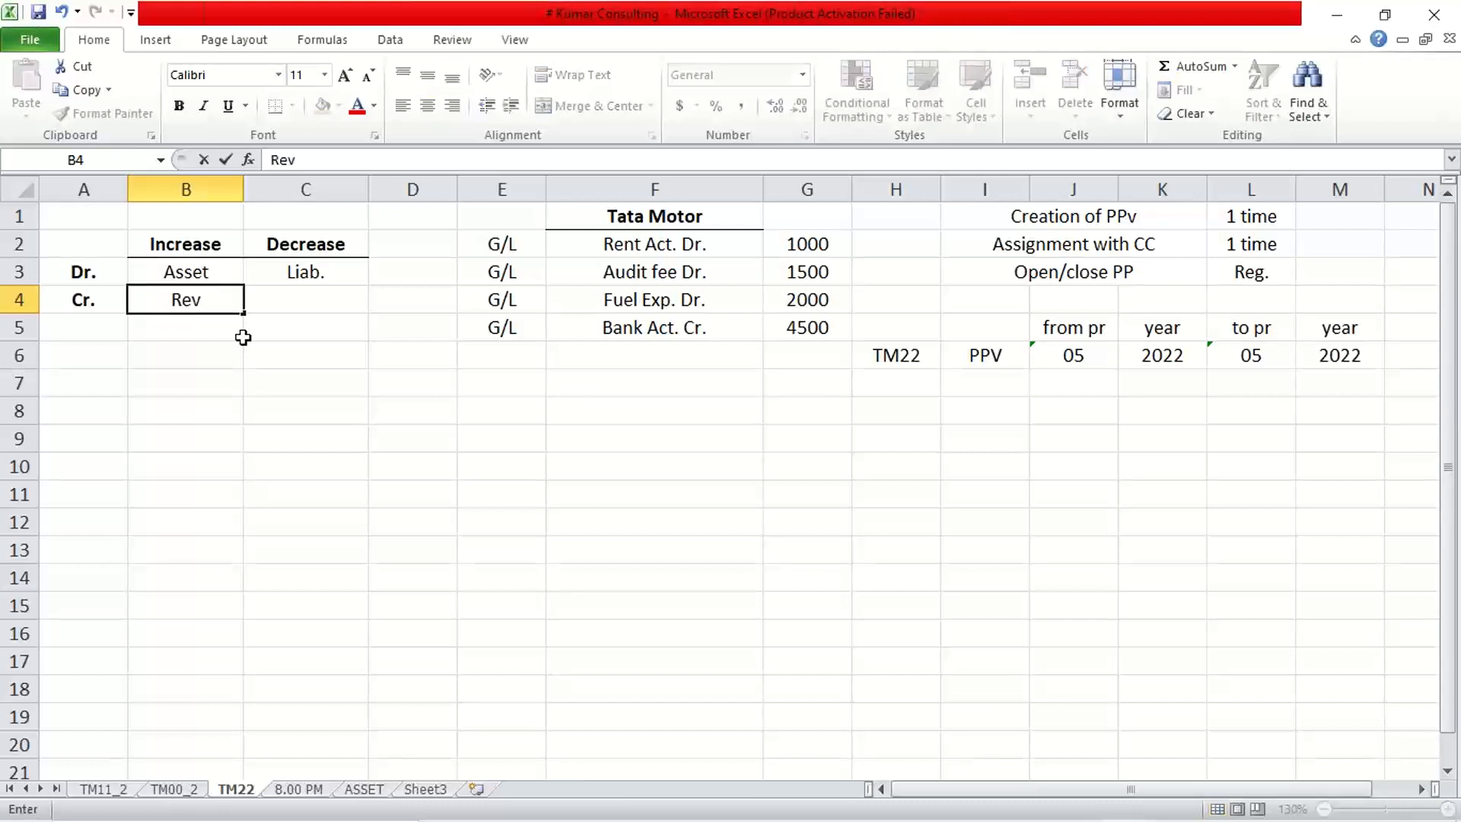
{"action": "type", "text": "nue"}
{"action": "key", "text": "Tab"}
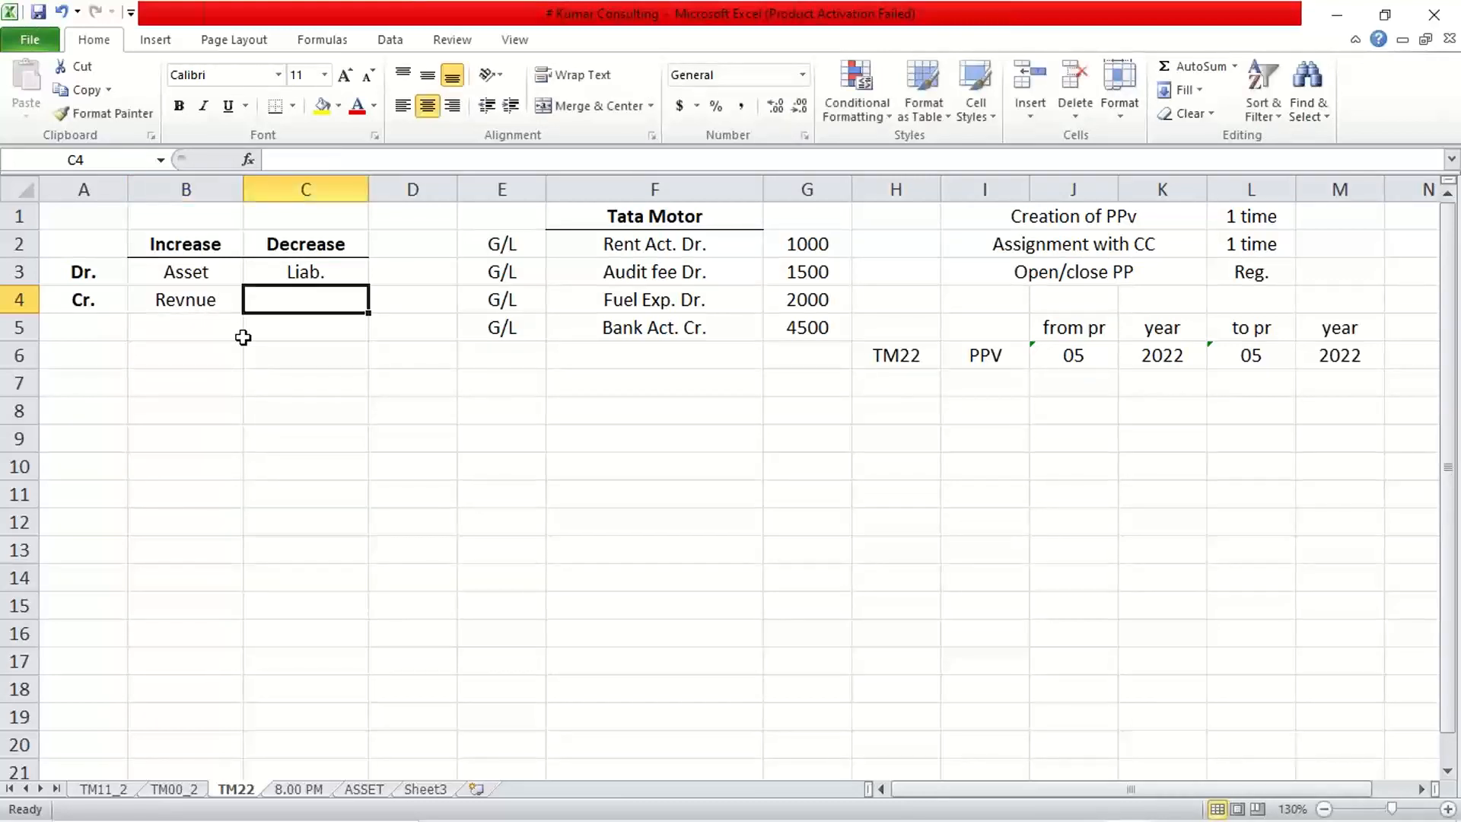
{"action": "type", "text": "Exp."}
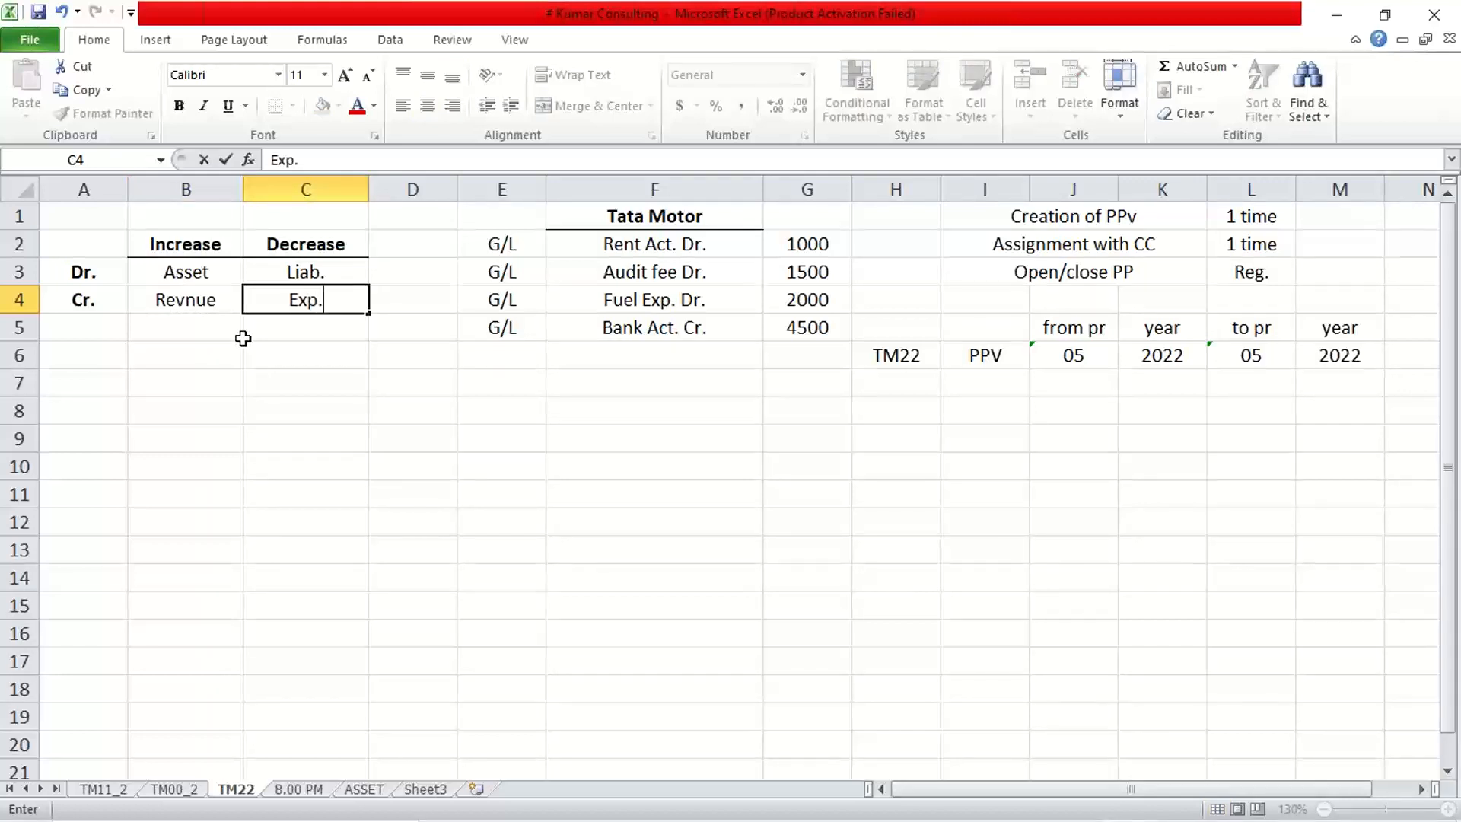
{"action": "key", "text": "Return"}
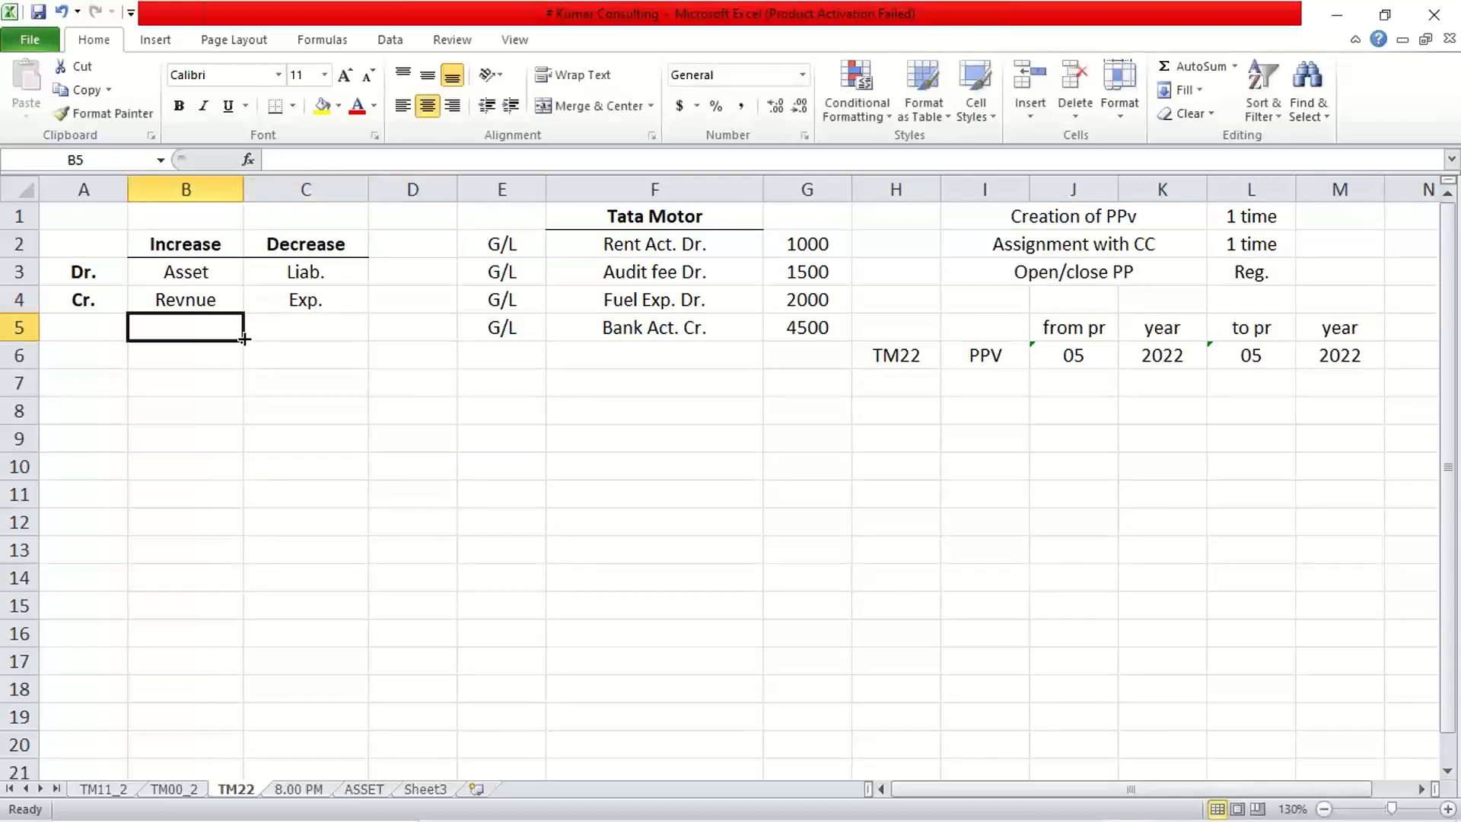
{"action": "left_click", "coordinate": [202, 298]}
{"action": "left_click", "coordinate": [194, 330]}
{"action": "left_click", "coordinate": [188, 293]}
{"action": "left_click", "coordinate": [196, 268]}
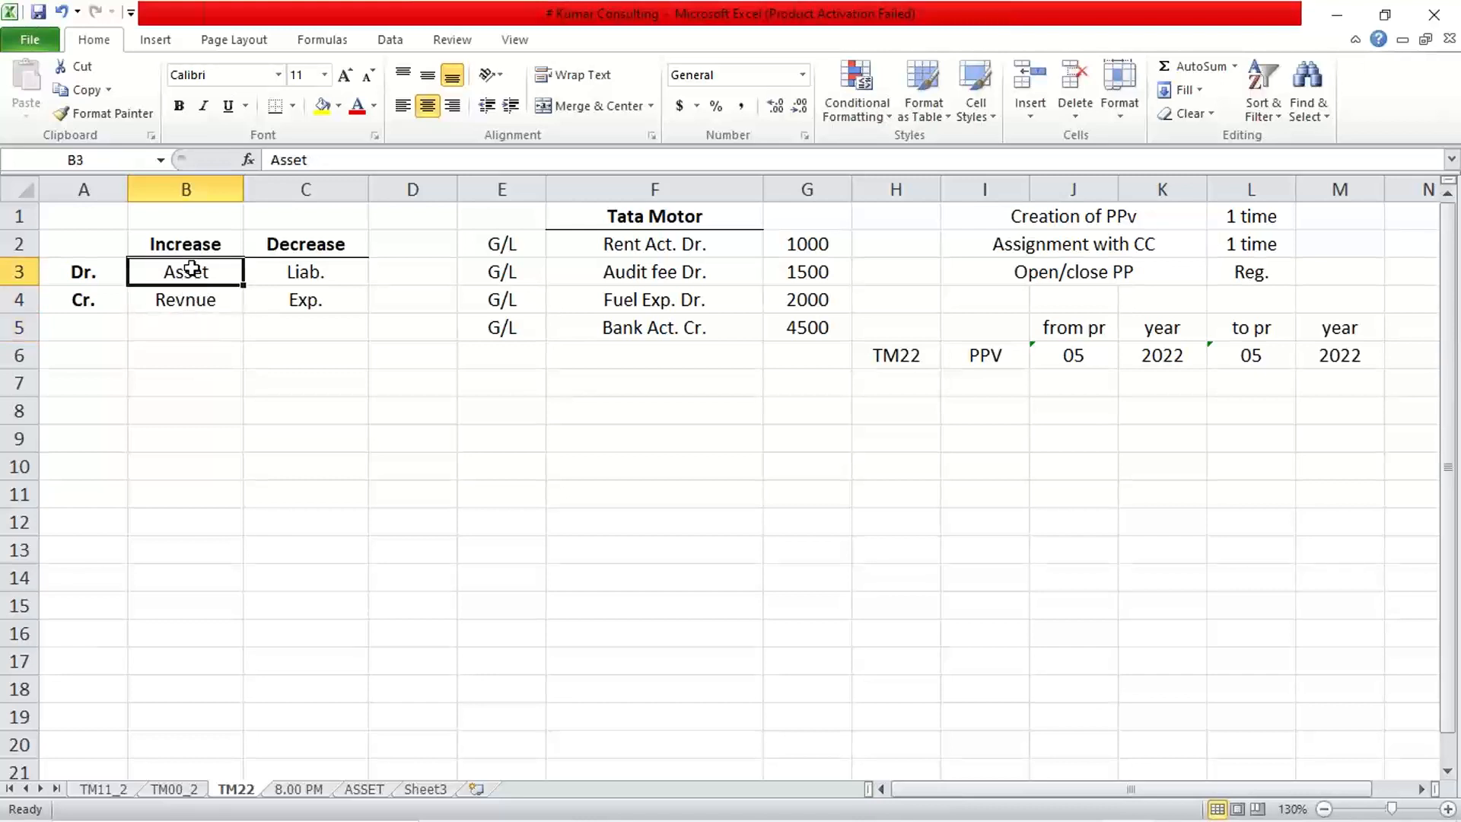
{"action": "left_click", "coordinate": [188, 291]}
{"action": "left_click", "coordinate": [195, 264]}
{"action": "left_click", "coordinate": [185, 389]}
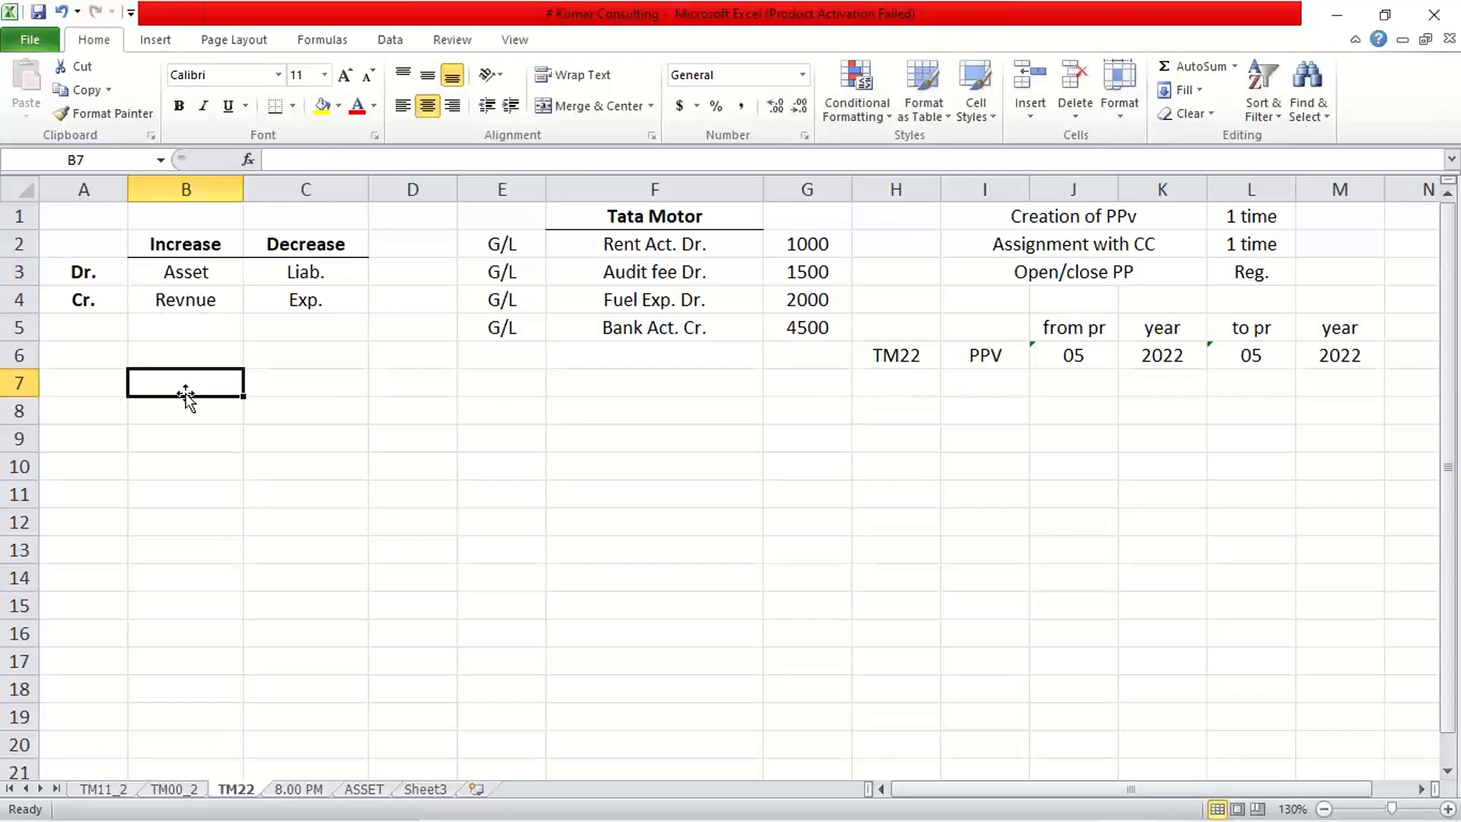
{"action": "left_click", "coordinate": [631, 245]}
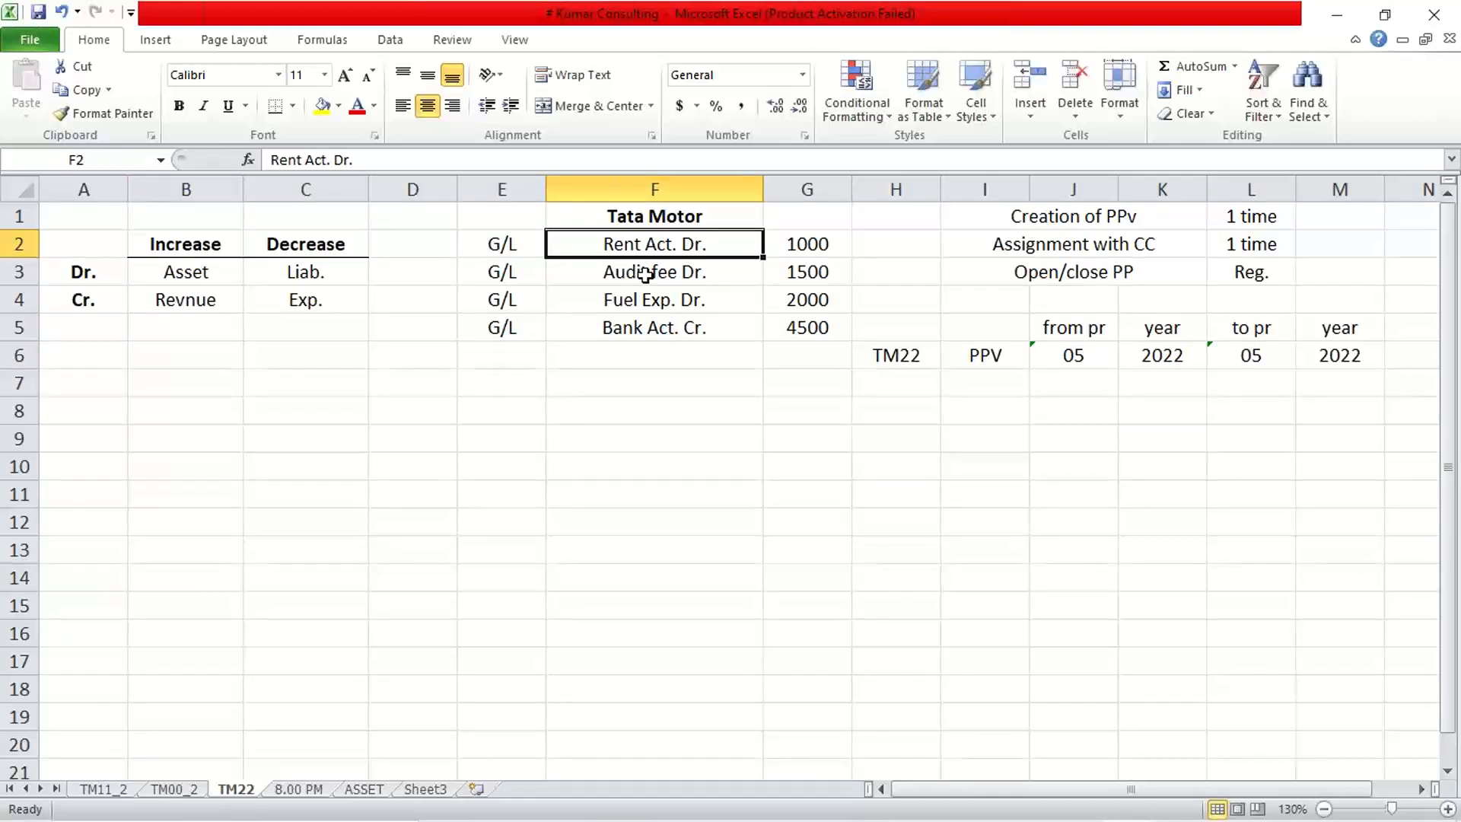
{"action": "left_click", "coordinate": [837, 245]}
{"action": "left_click", "coordinate": [659, 266]}
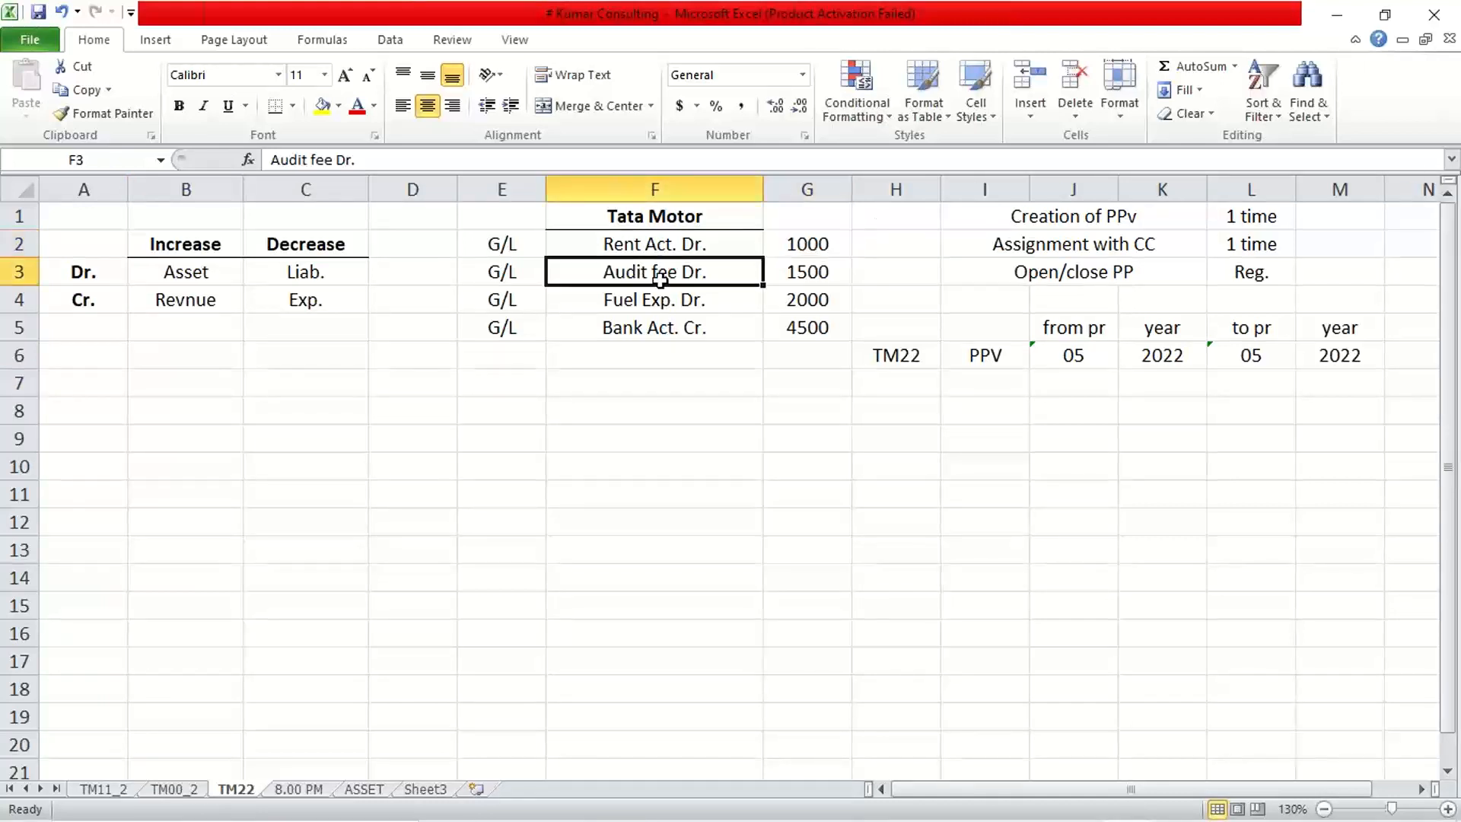
{"action": "left_click", "coordinate": [783, 276]}
{"action": "left_click", "coordinate": [620, 306]}
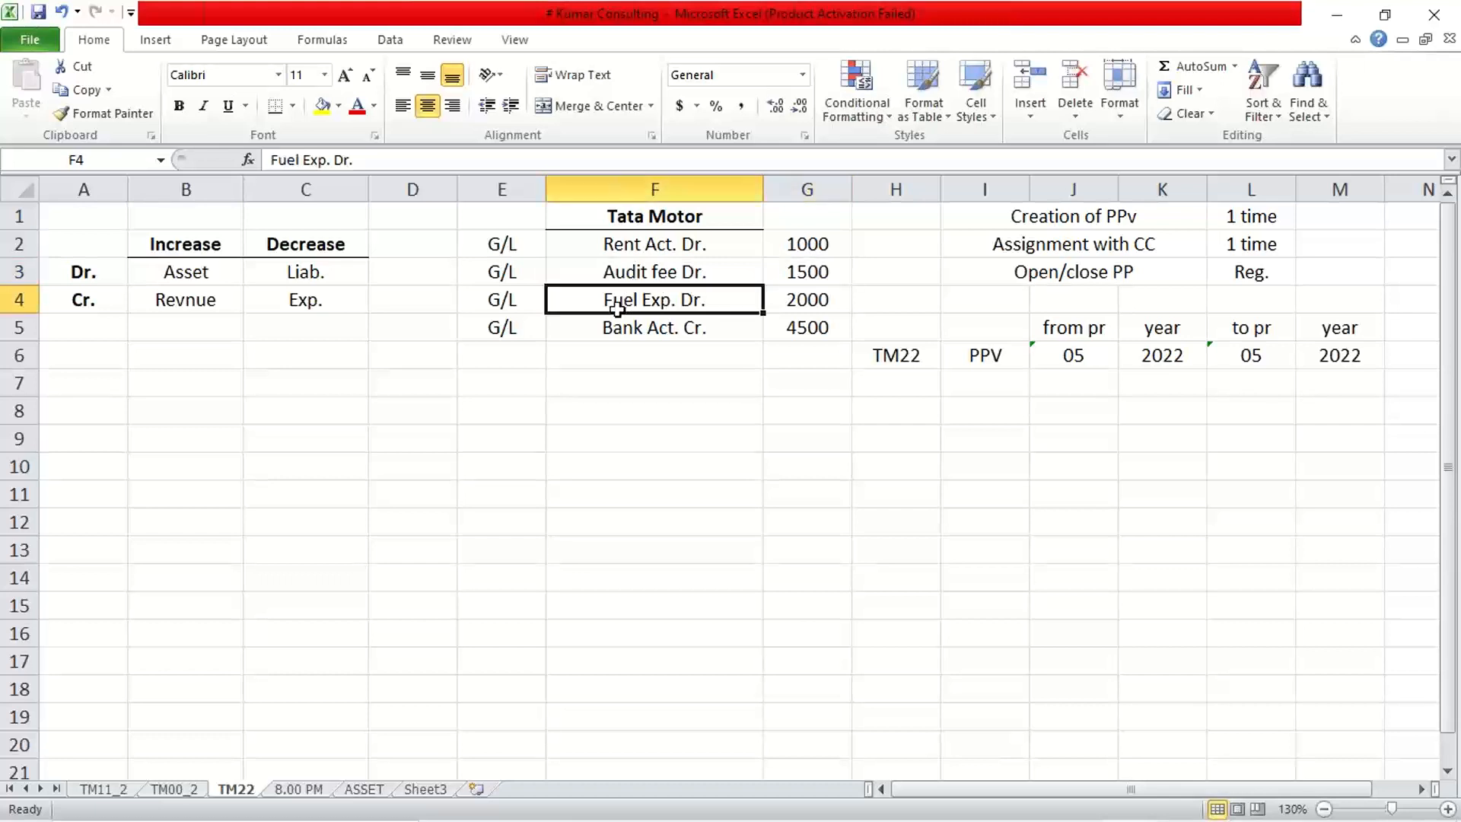
{"action": "left_click", "coordinate": [837, 289]}
{"action": "left_click", "coordinate": [694, 300]}
{"action": "left_click_drag", "start_coordinate": [801, 236], "coordinate": [800, 283]}
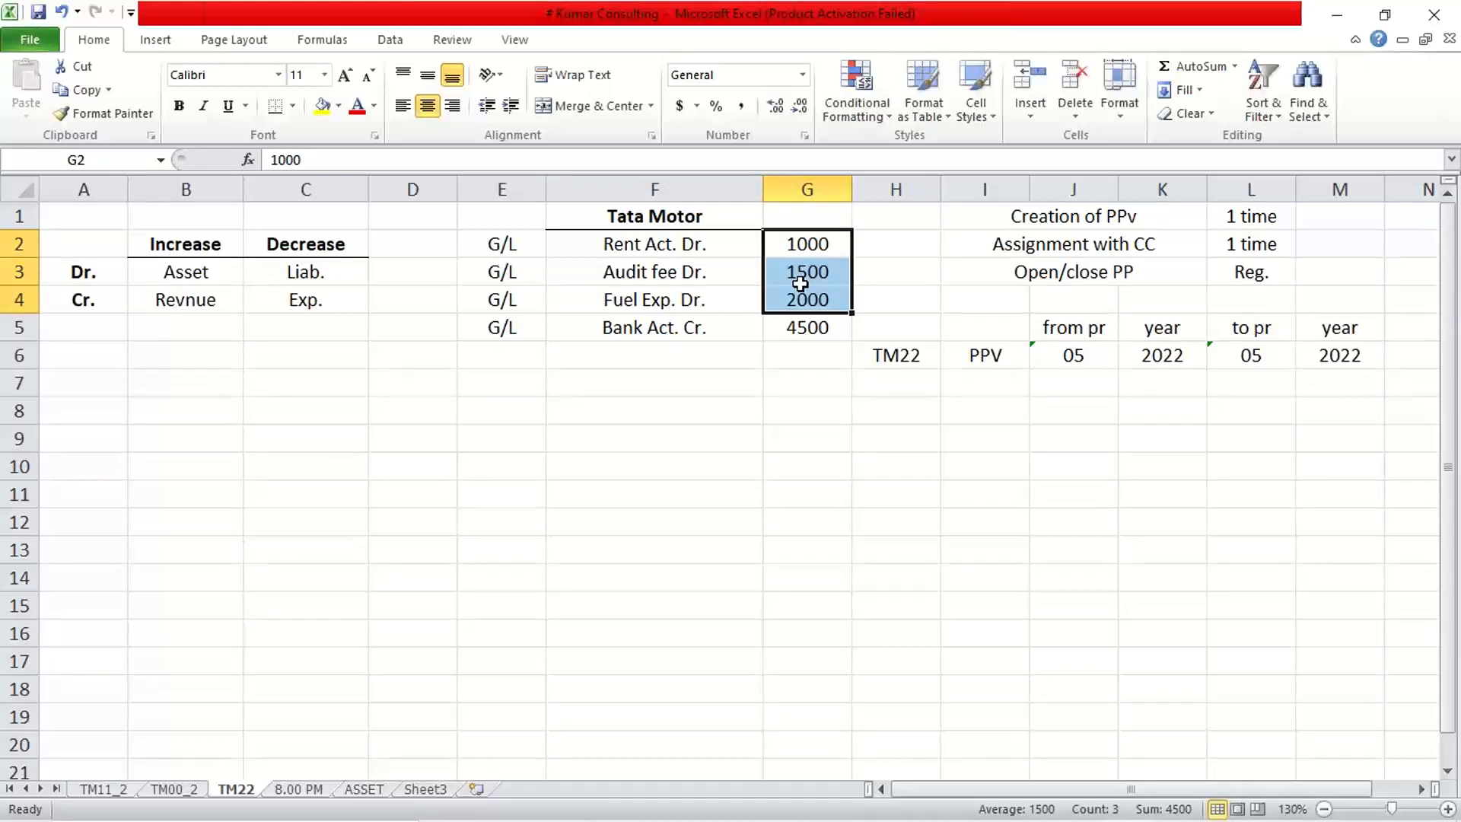
{"action": "left_click", "coordinate": [292, 300]}
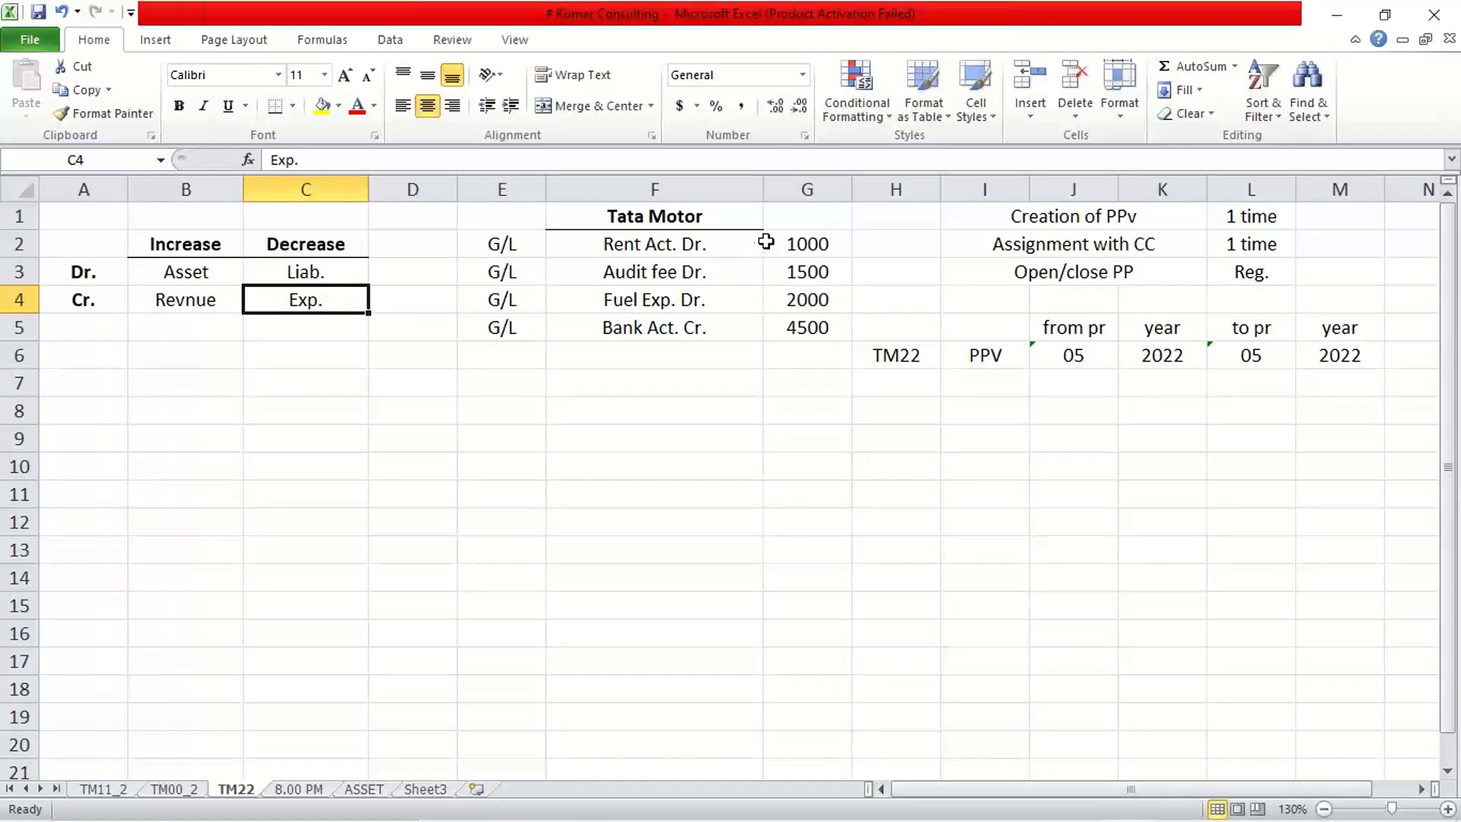
{"action": "left_click_drag", "start_coordinate": [784, 242], "coordinate": [798, 298]}
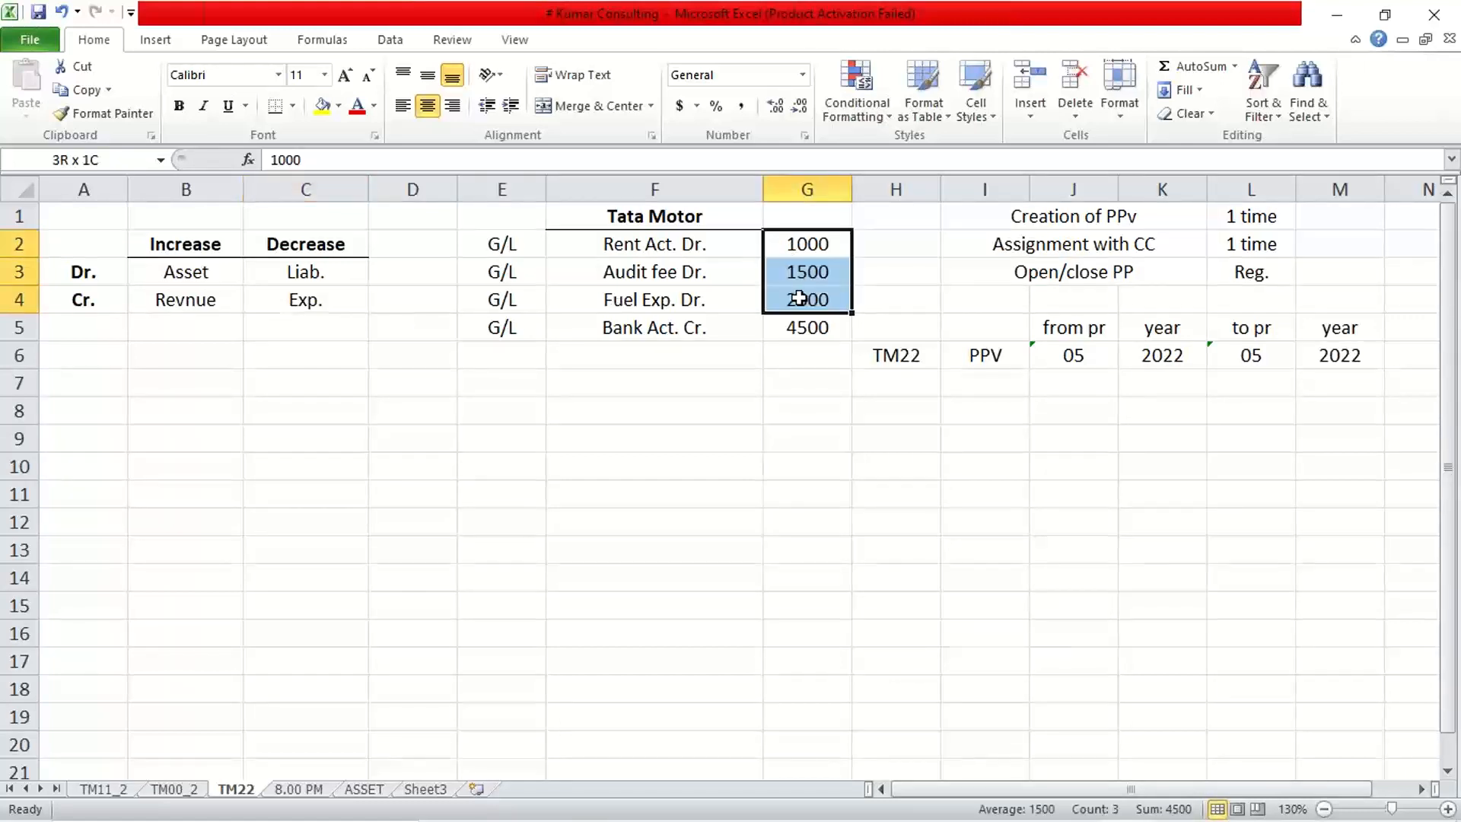
{"action": "left_click", "coordinate": [301, 299]}
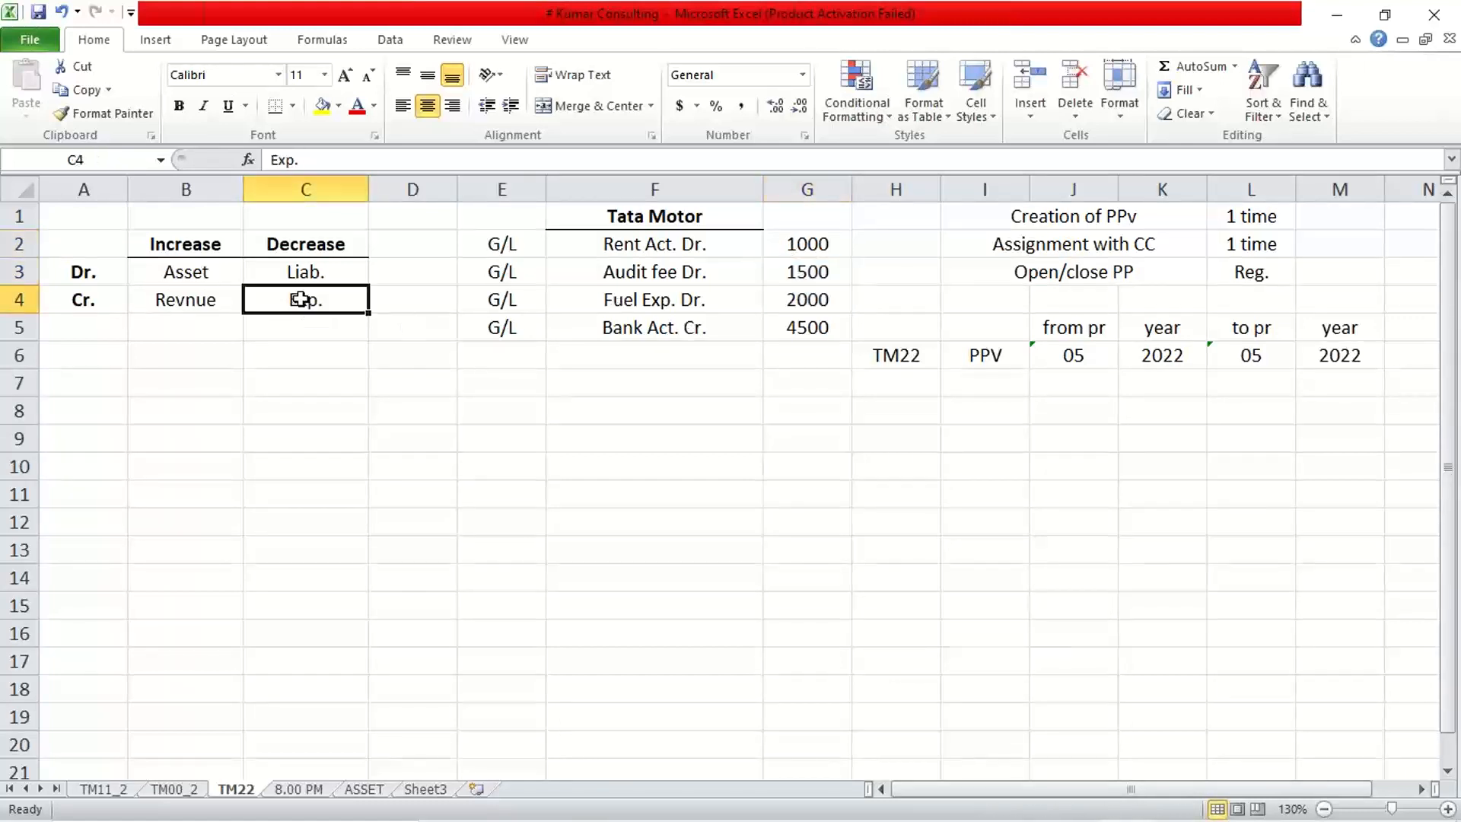
{"action": "left_click", "coordinate": [84, 302]}
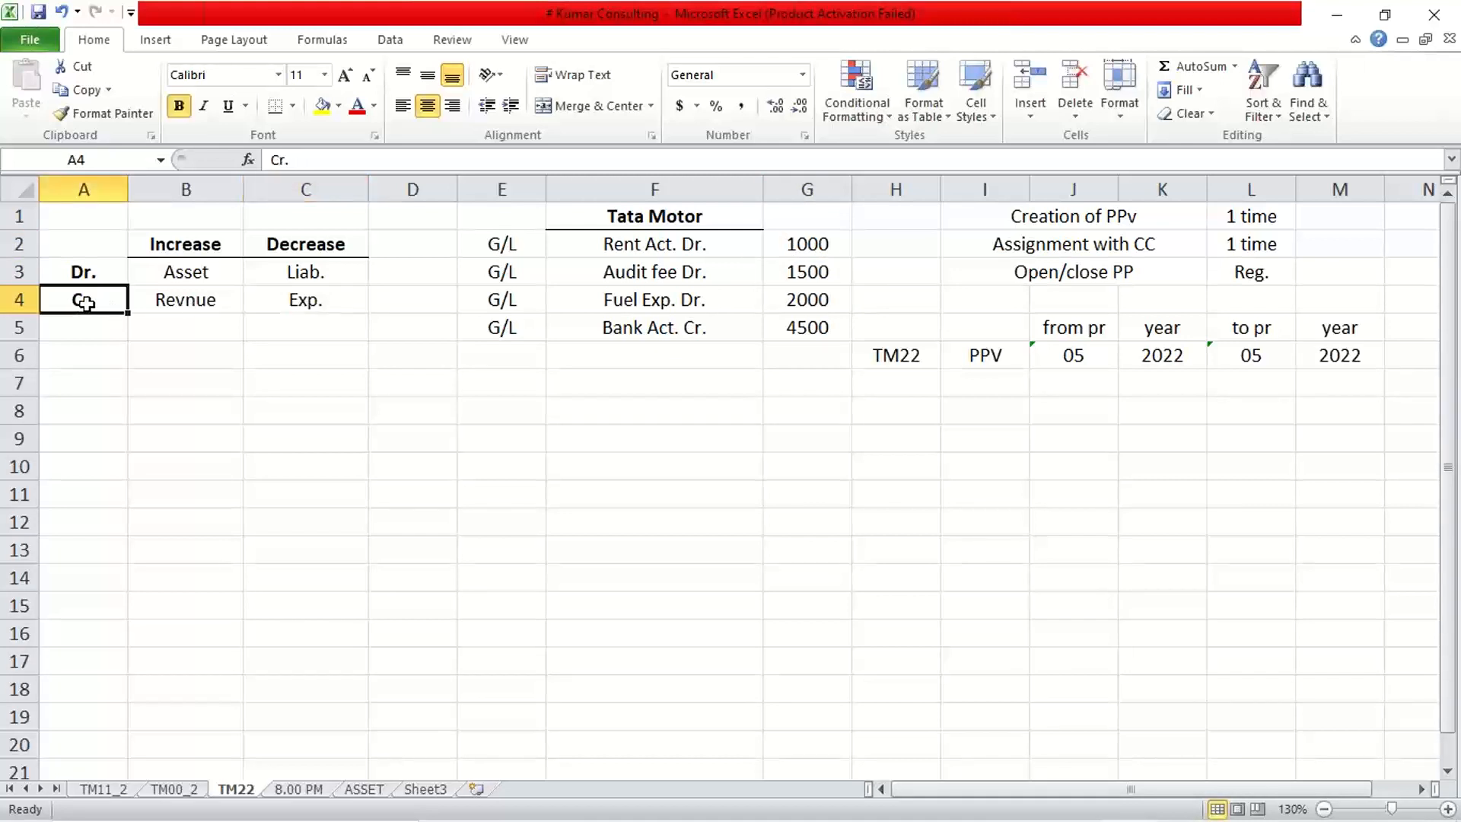
{"action": "left_click", "coordinate": [85, 270]}
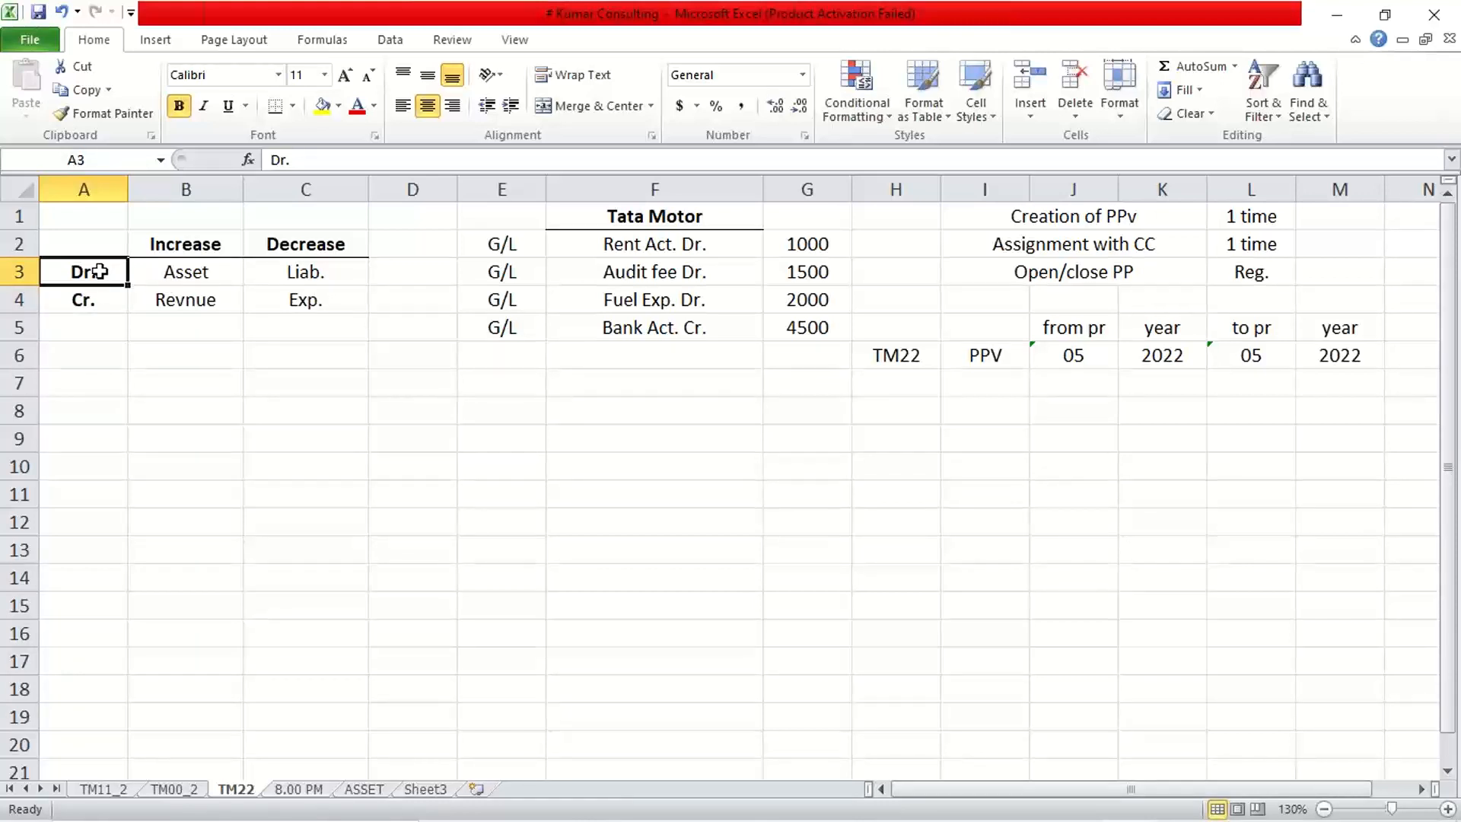
{"action": "left_click", "coordinate": [341, 291]}
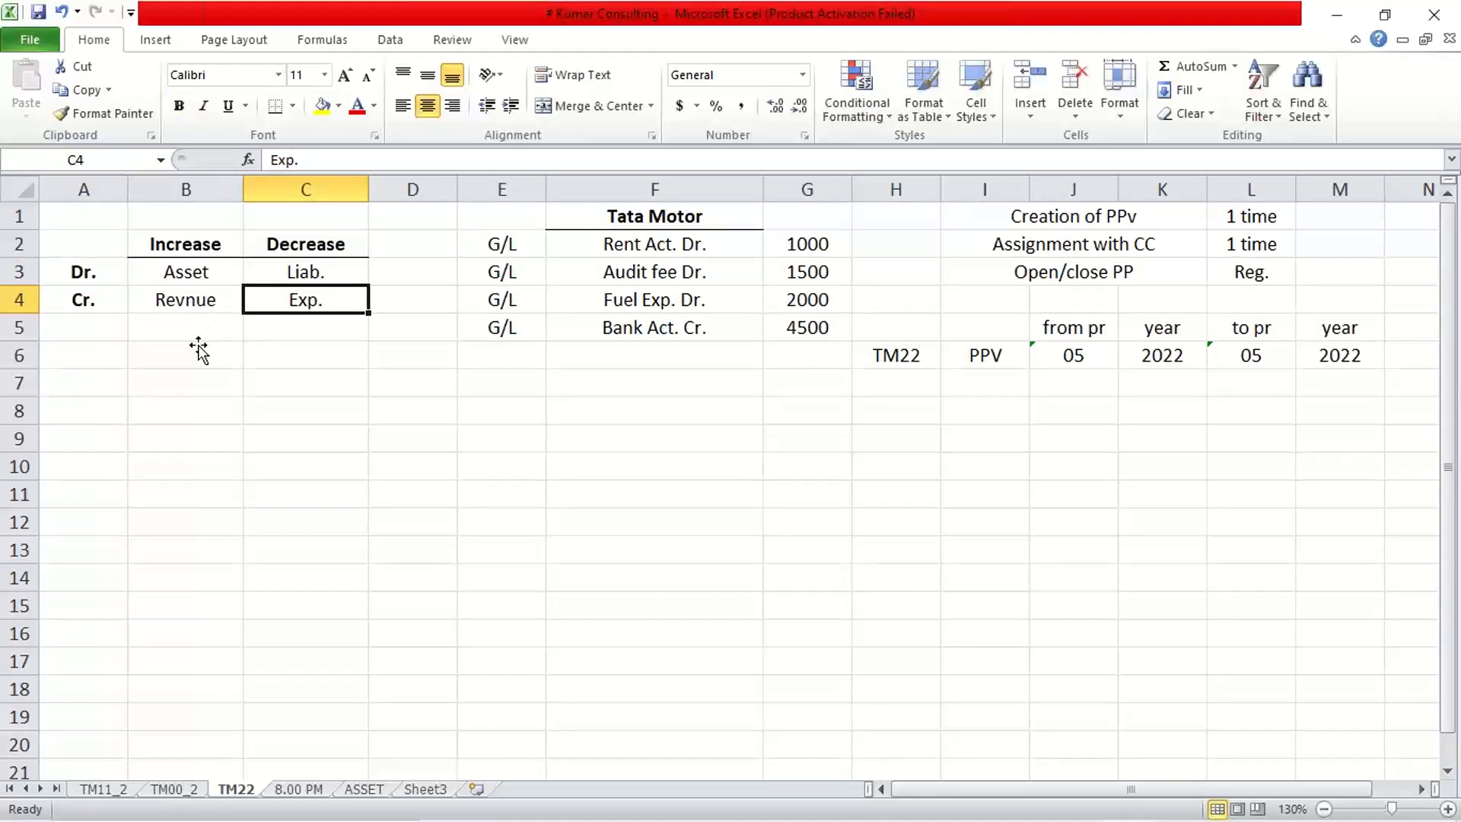
{"action": "left_click", "coordinate": [293, 187]}
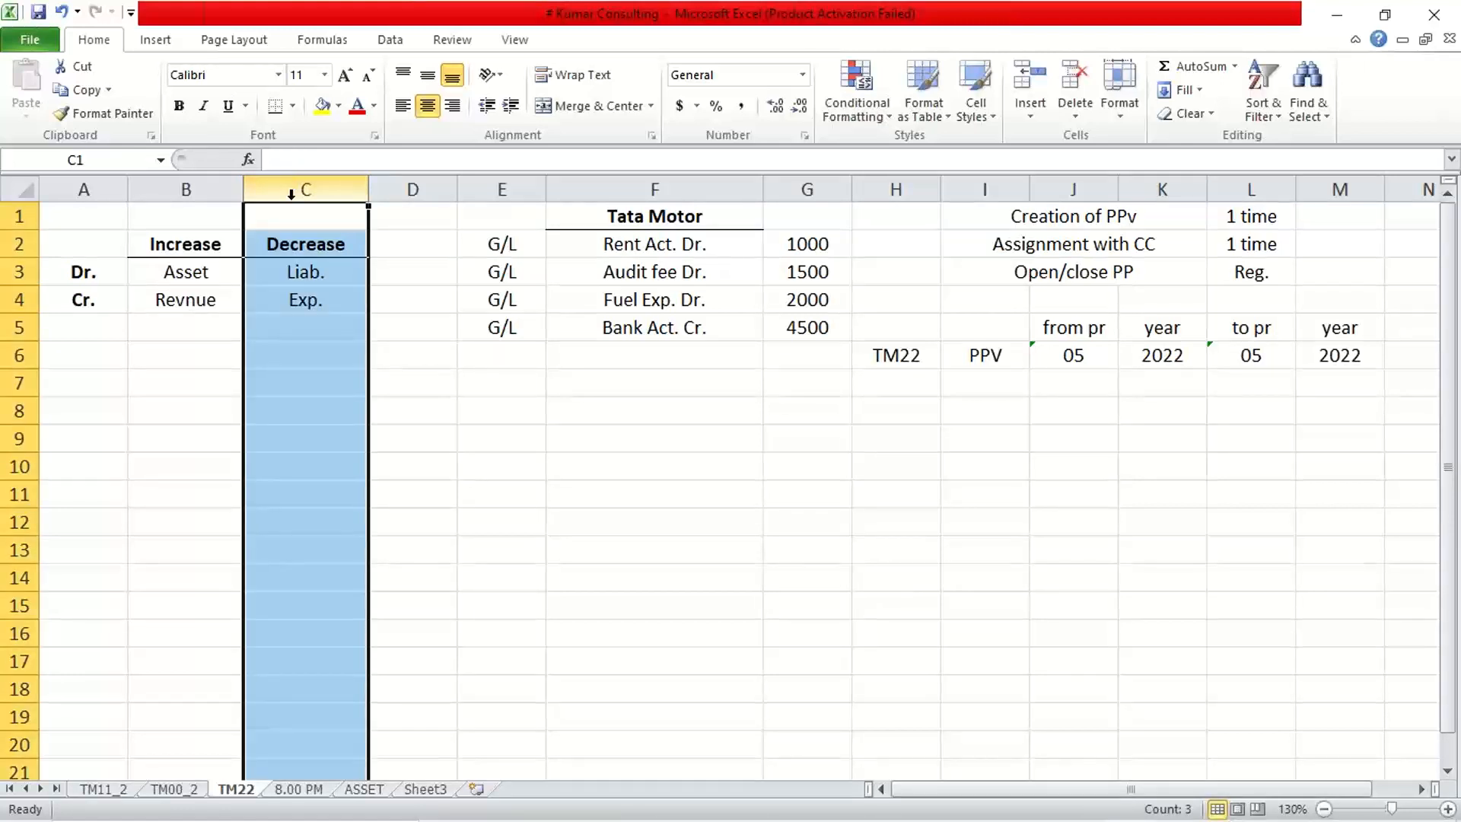
{"action": "left_click", "coordinate": [174, 245]}
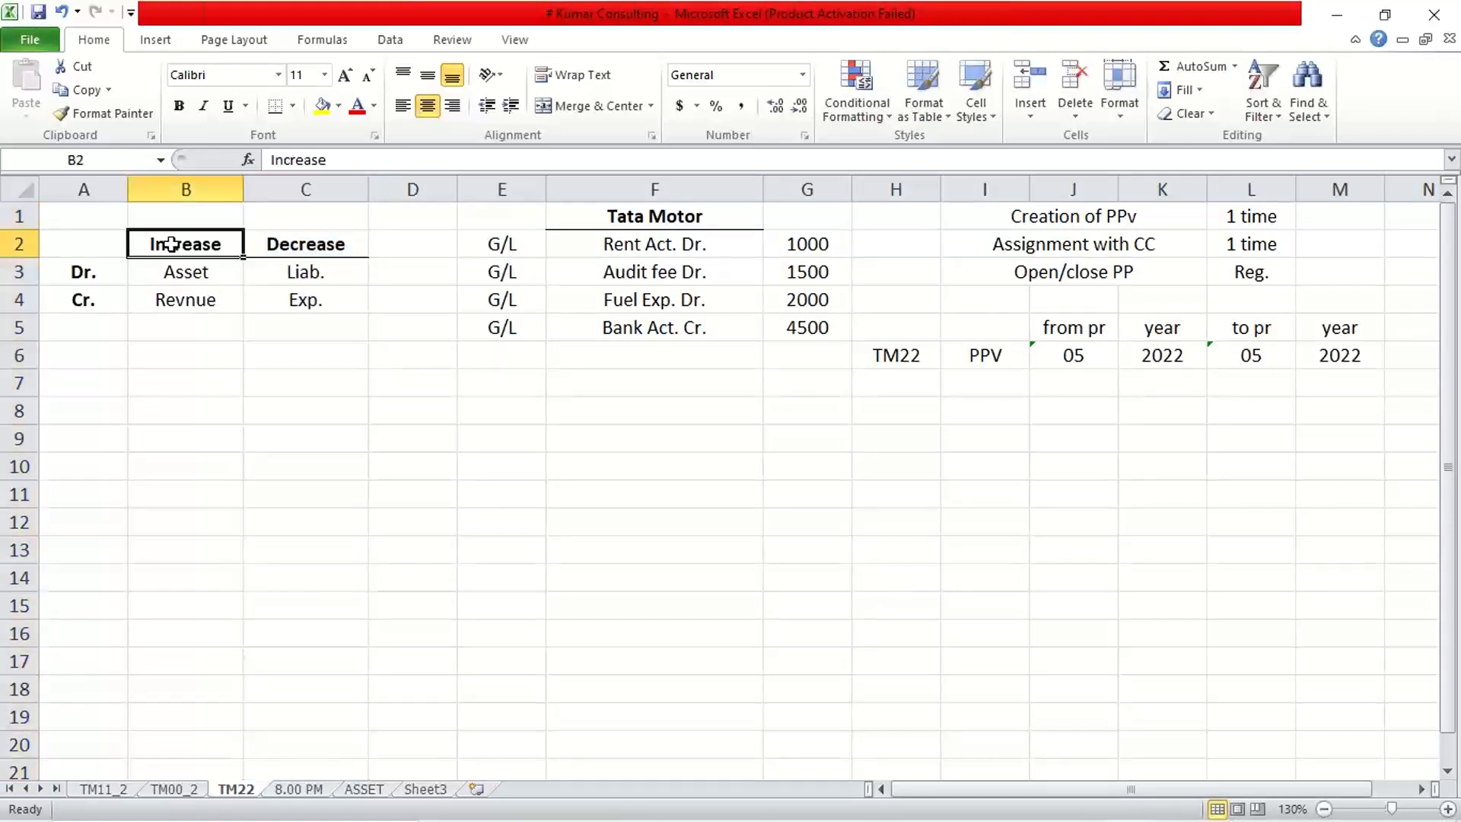
{"action": "left_click", "coordinate": [15, 272]}
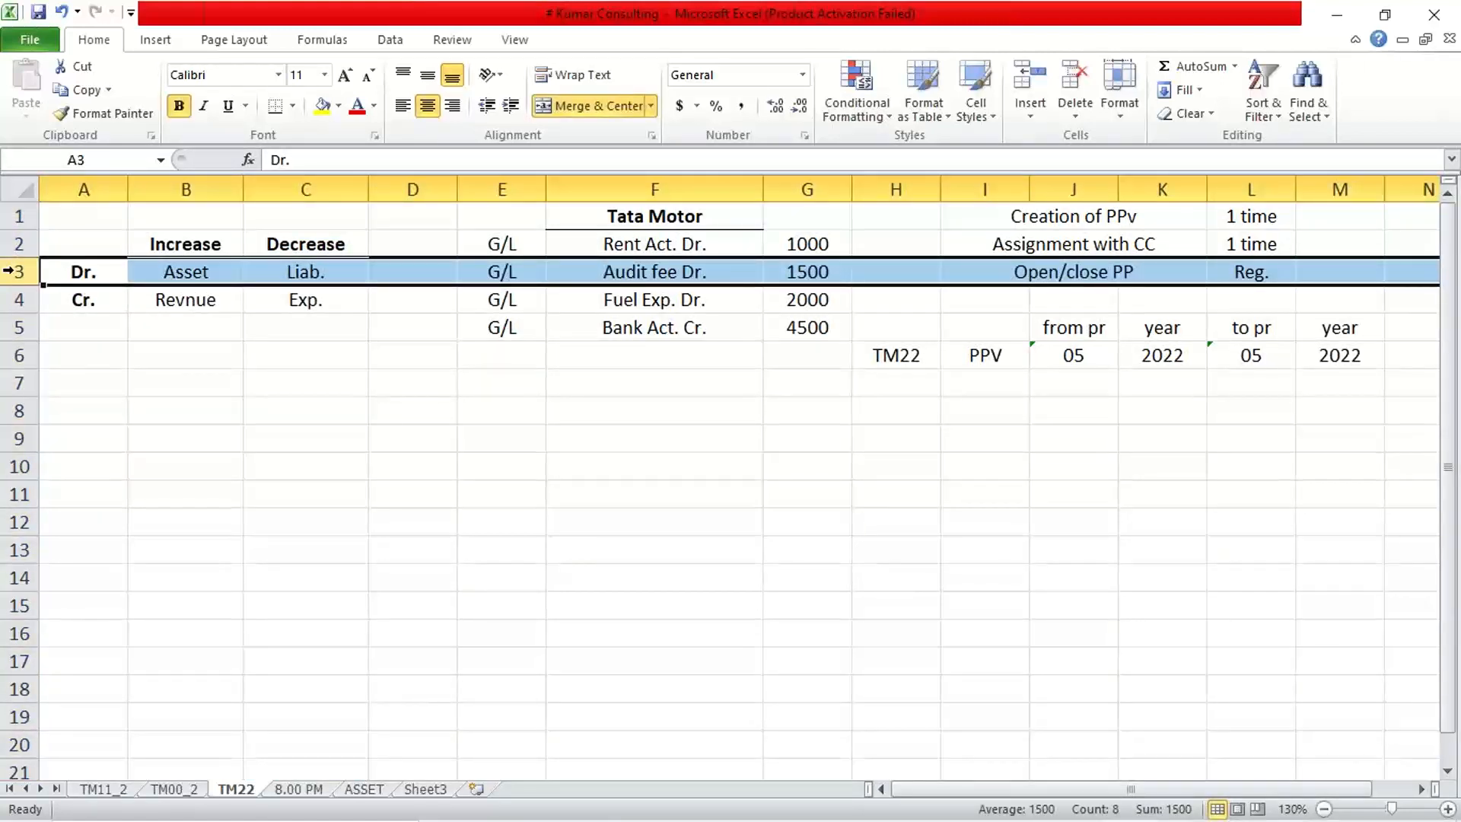
Insert a new row 3 and put Dr. with a bottom border in B3.
{"action": "key", "text": "ctrl+shift+equal"}
{"action": "left_click", "coordinate": [118, 382]}
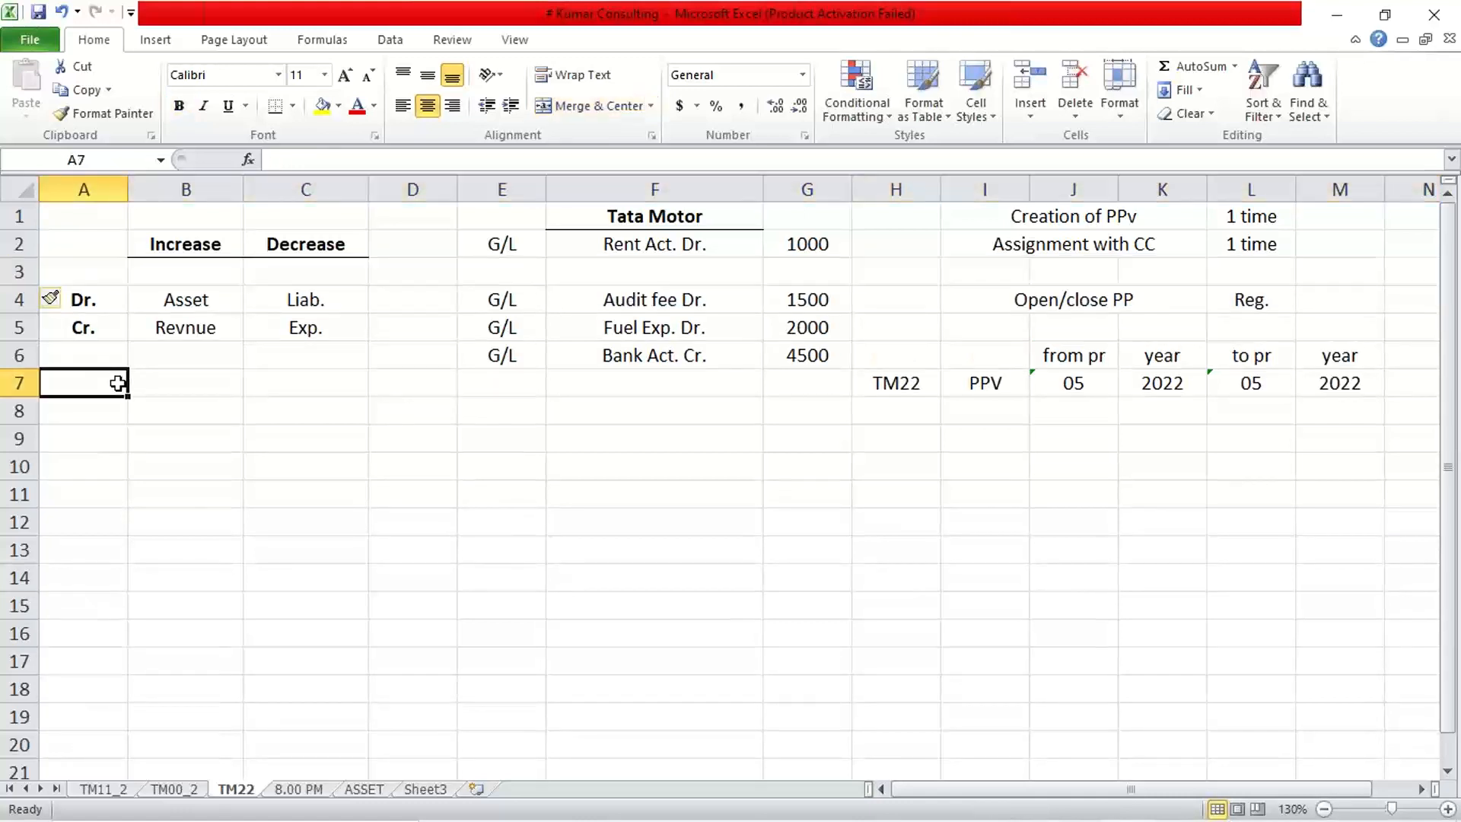
{"action": "left_click", "coordinate": [167, 272]}
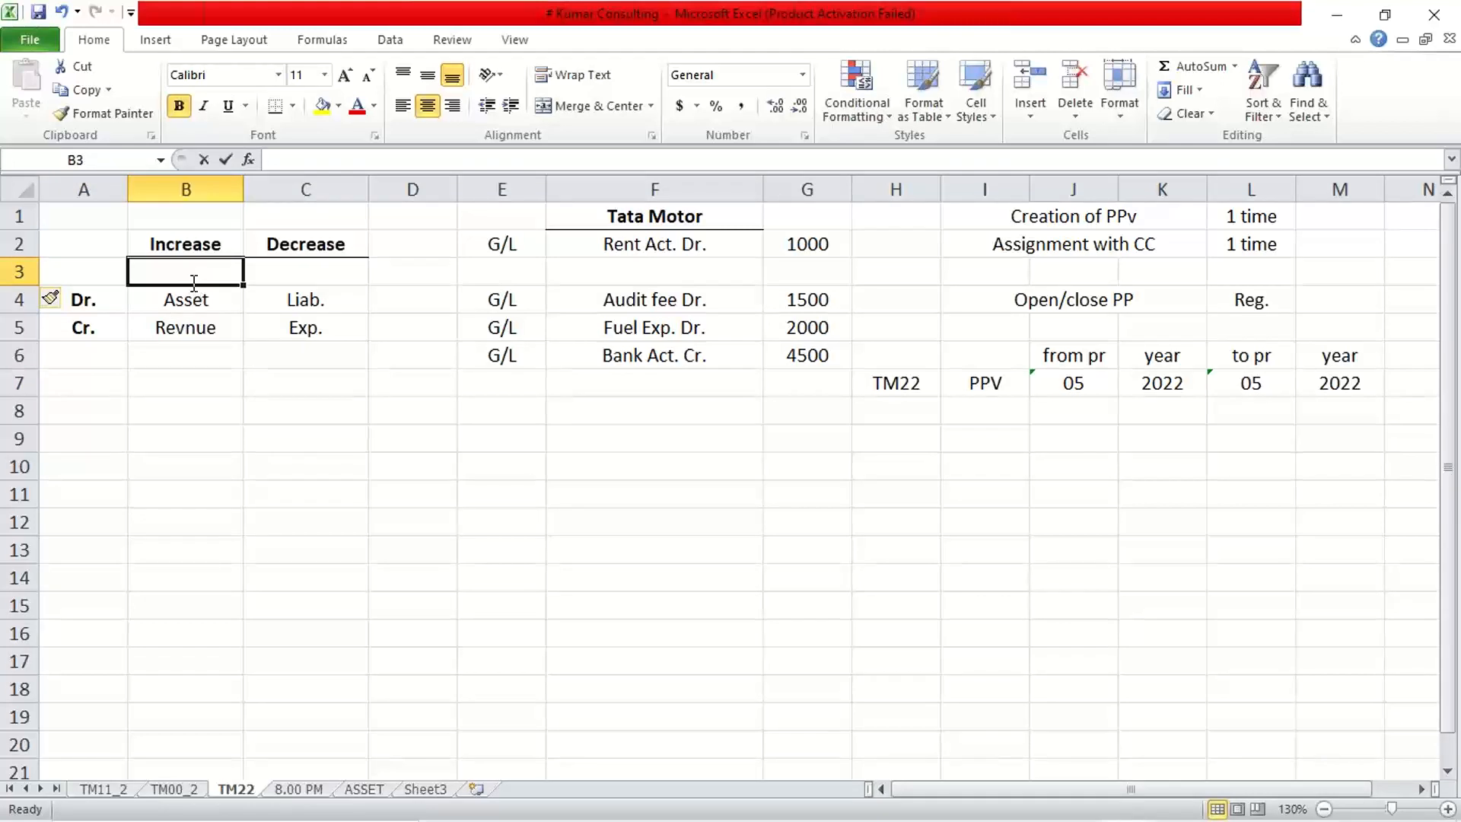
{"action": "type", "text": "Dr."}
{"action": "key", "text": "Return"}
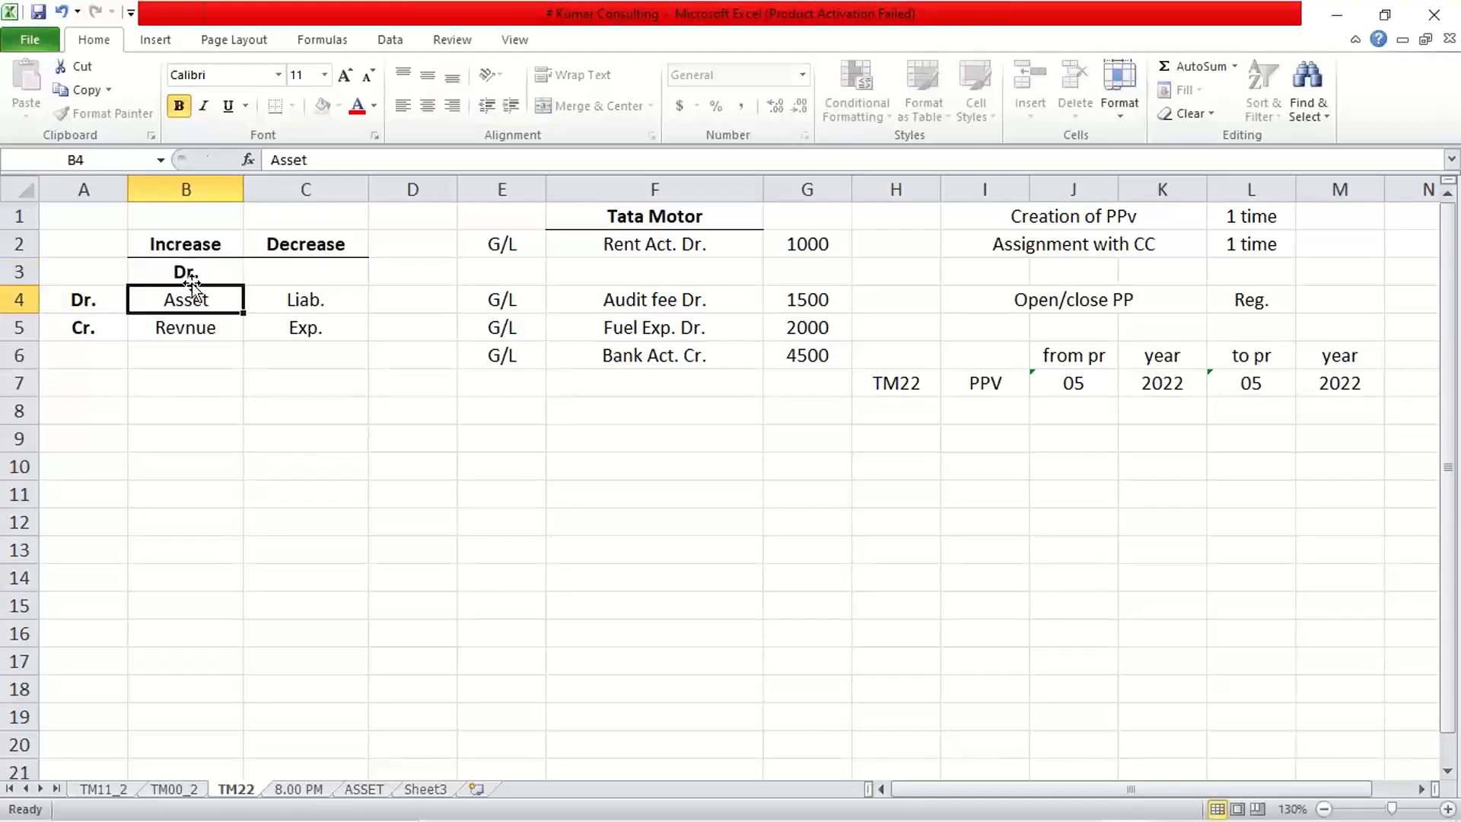
{"action": "left_click", "coordinate": [187, 272]}
{"action": "left_click", "coordinate": [275, 107]}
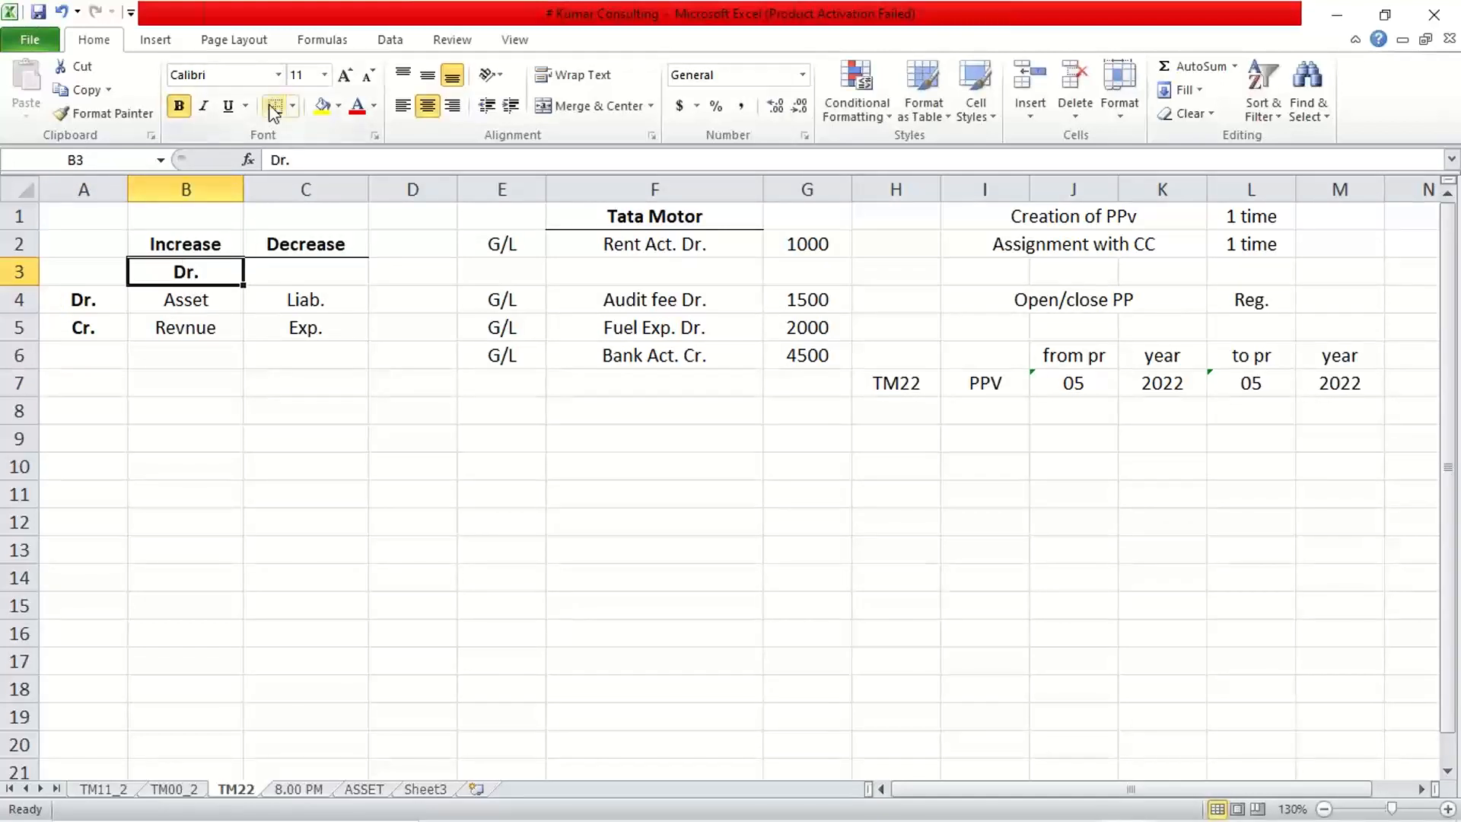
{"action": "left_click", "coordinate": [324, 403]}
Clear the old Dr./Cr. labels in column A and change Revnue in B5 to Exp.
{"action": "left_click_drag", "start_coordinate": [83, 300], "coordinate": [91, 358]}
{"action": "key", "text": "Delete"}
{"action": "left_click", "coordinate": [180, 384]}
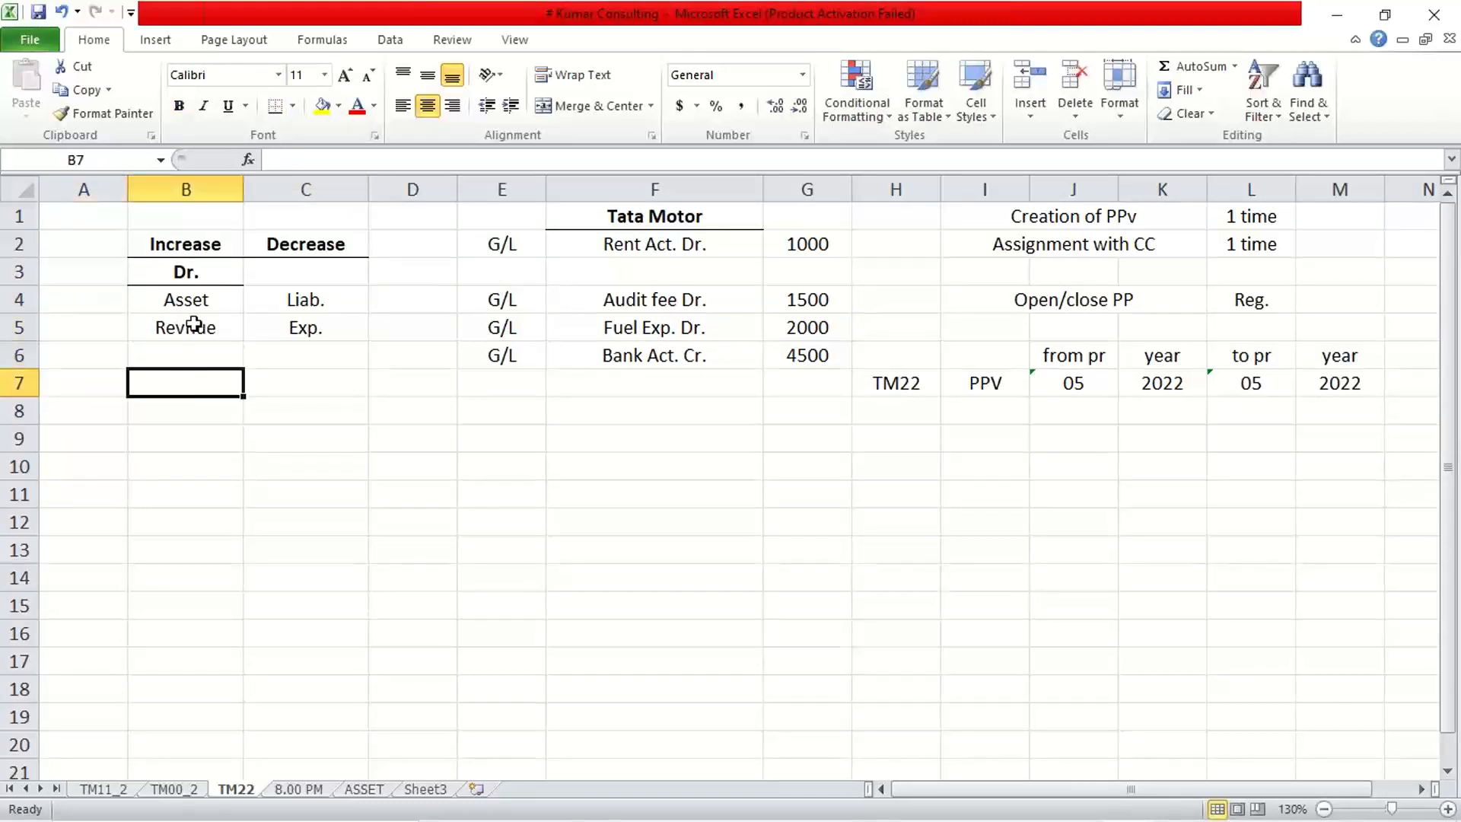
{"action": "left_click", "coordinate": [190, 301]}
{"action": "left_click", "coordinate": [195, 329]}
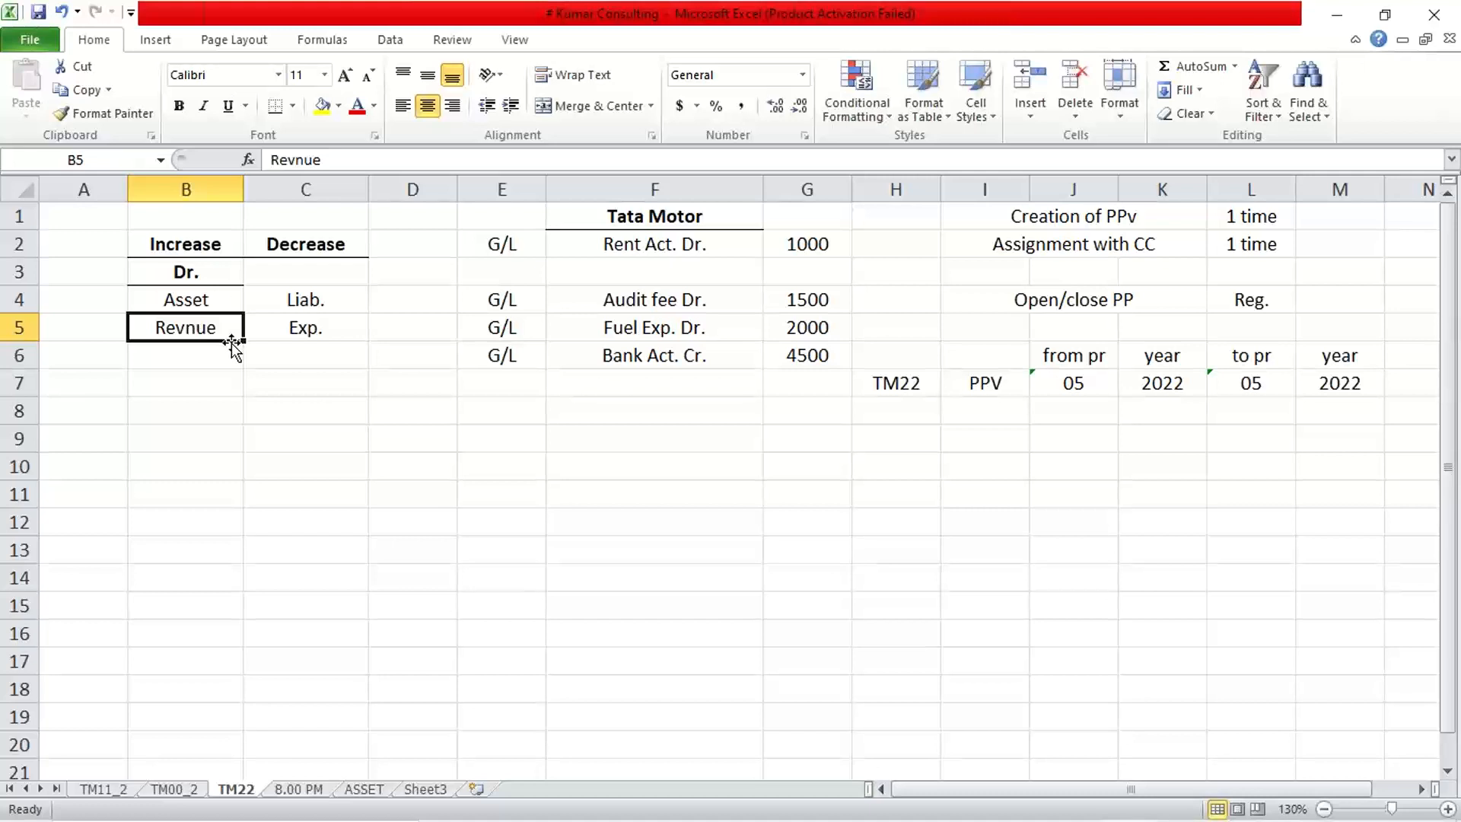
{"action": "type", "text": "Exp."}
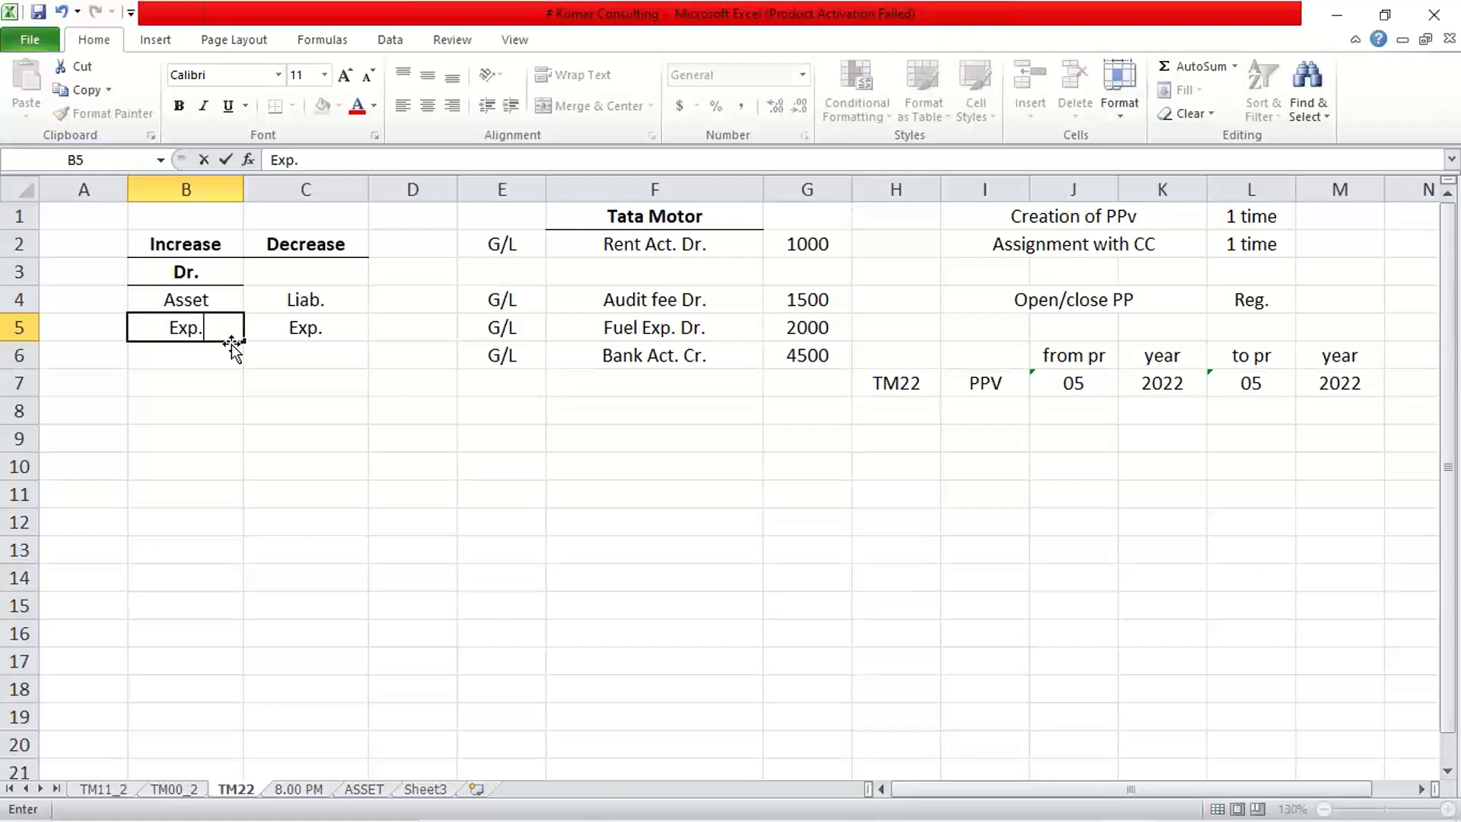
{"action": "key", "text": "Return"}
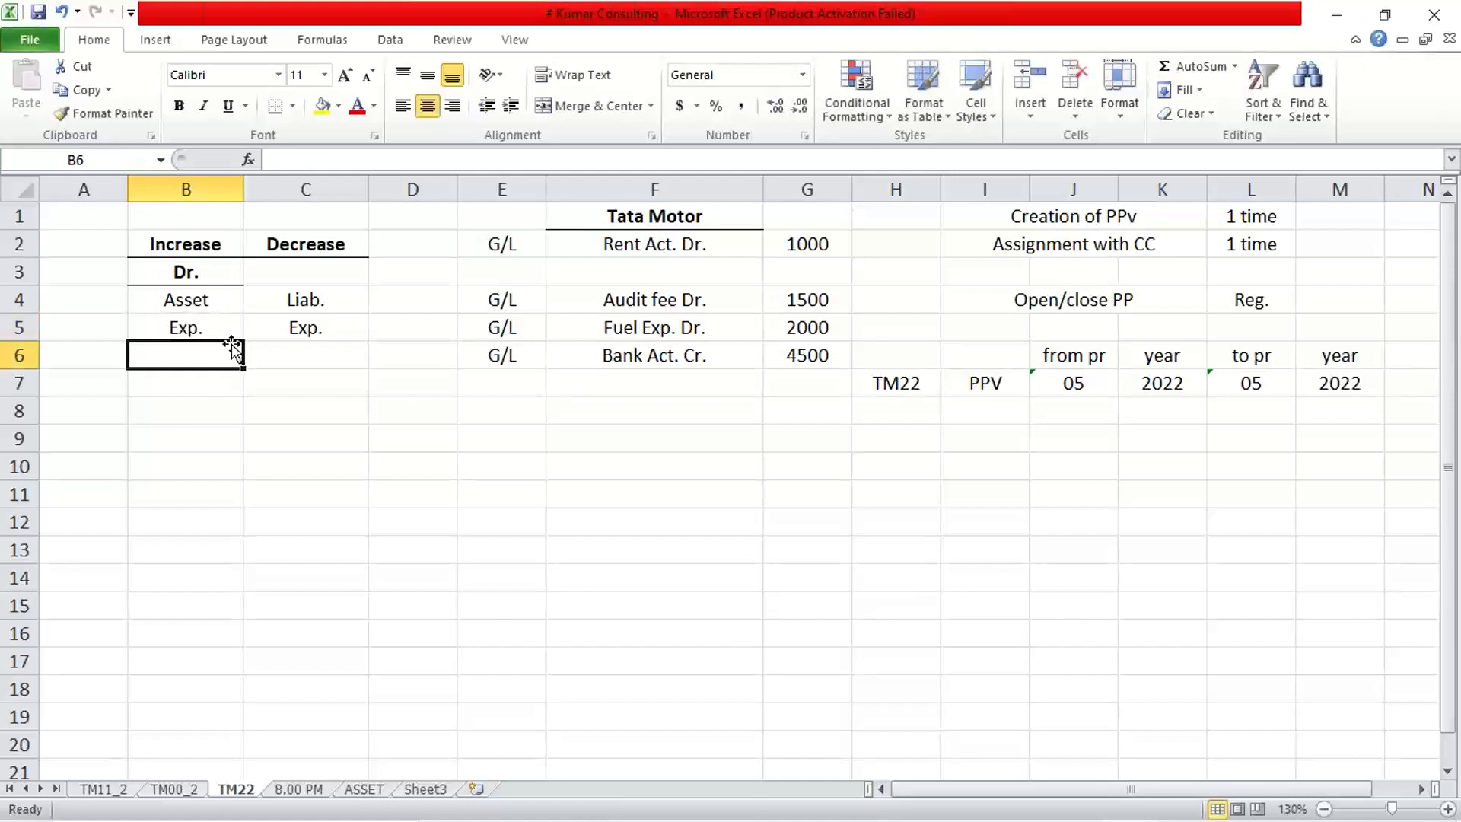
Select the Increase and Dr. headings in B2:B3.
{"action": "left_click", "coordinate": [207, 301]}
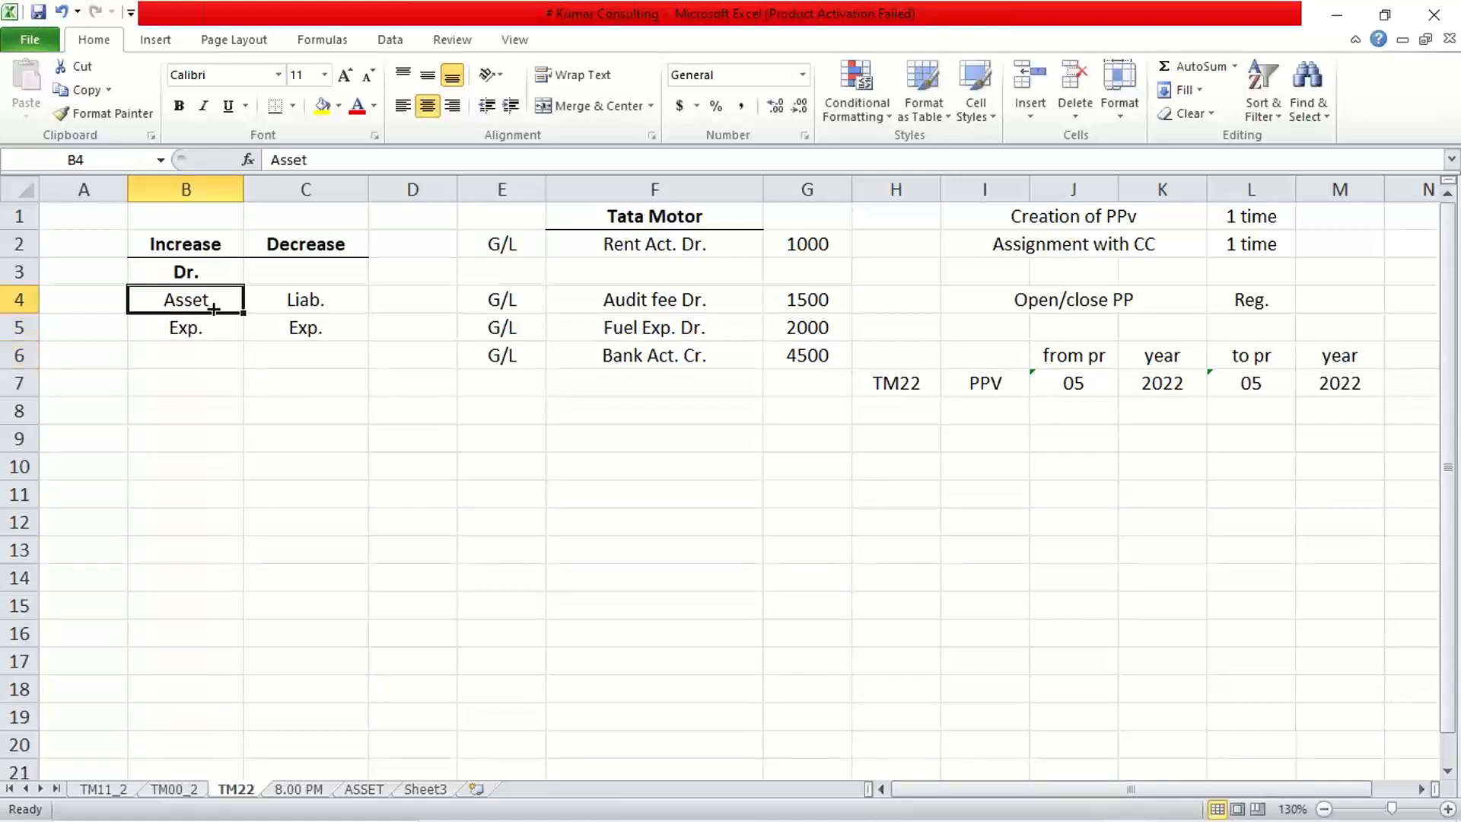
{"action": "left_click", "coordinate": [310, 276]}
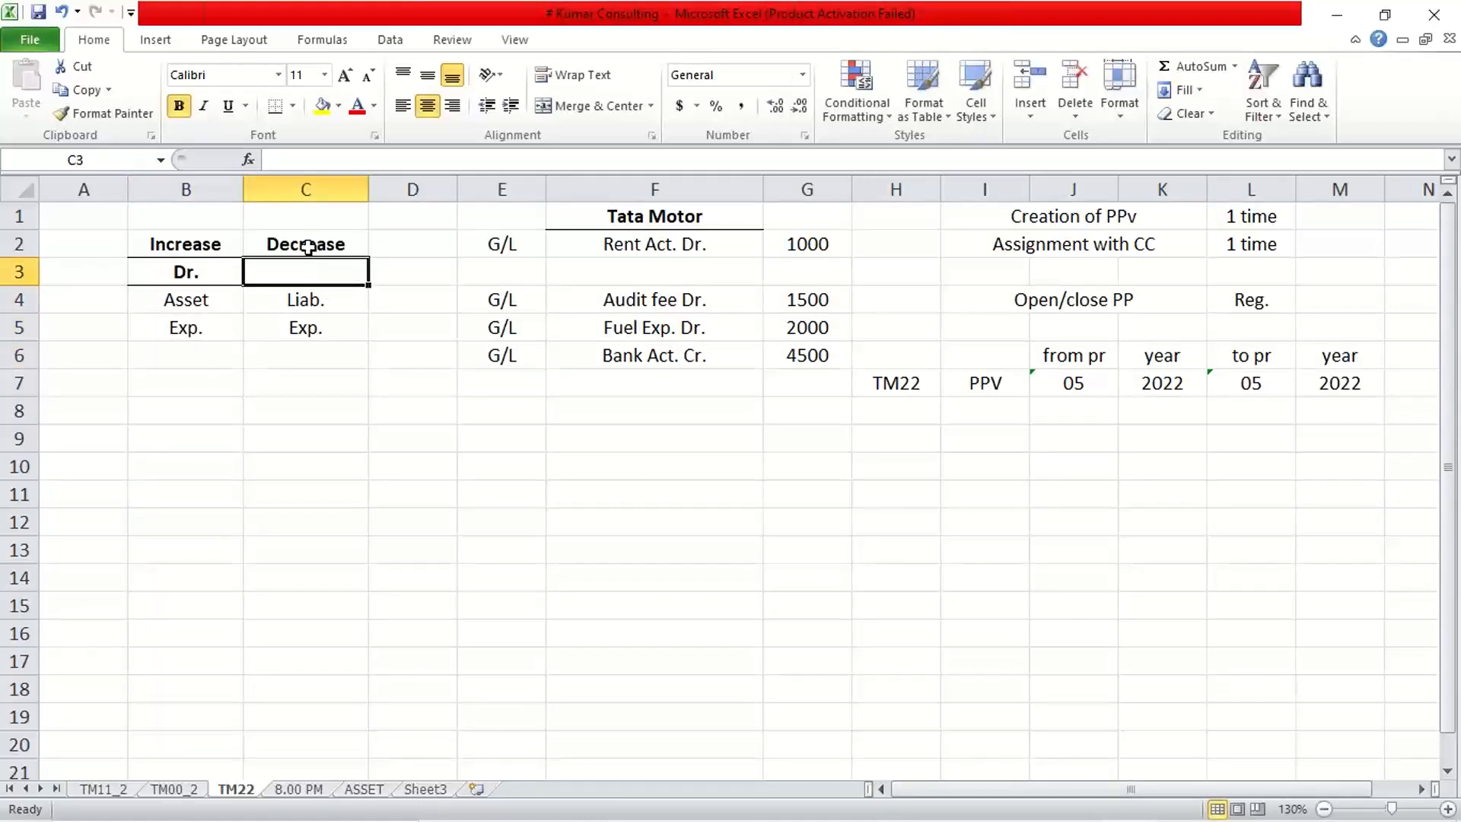
{"action": "left_click", "coordinate": [182, 328]}
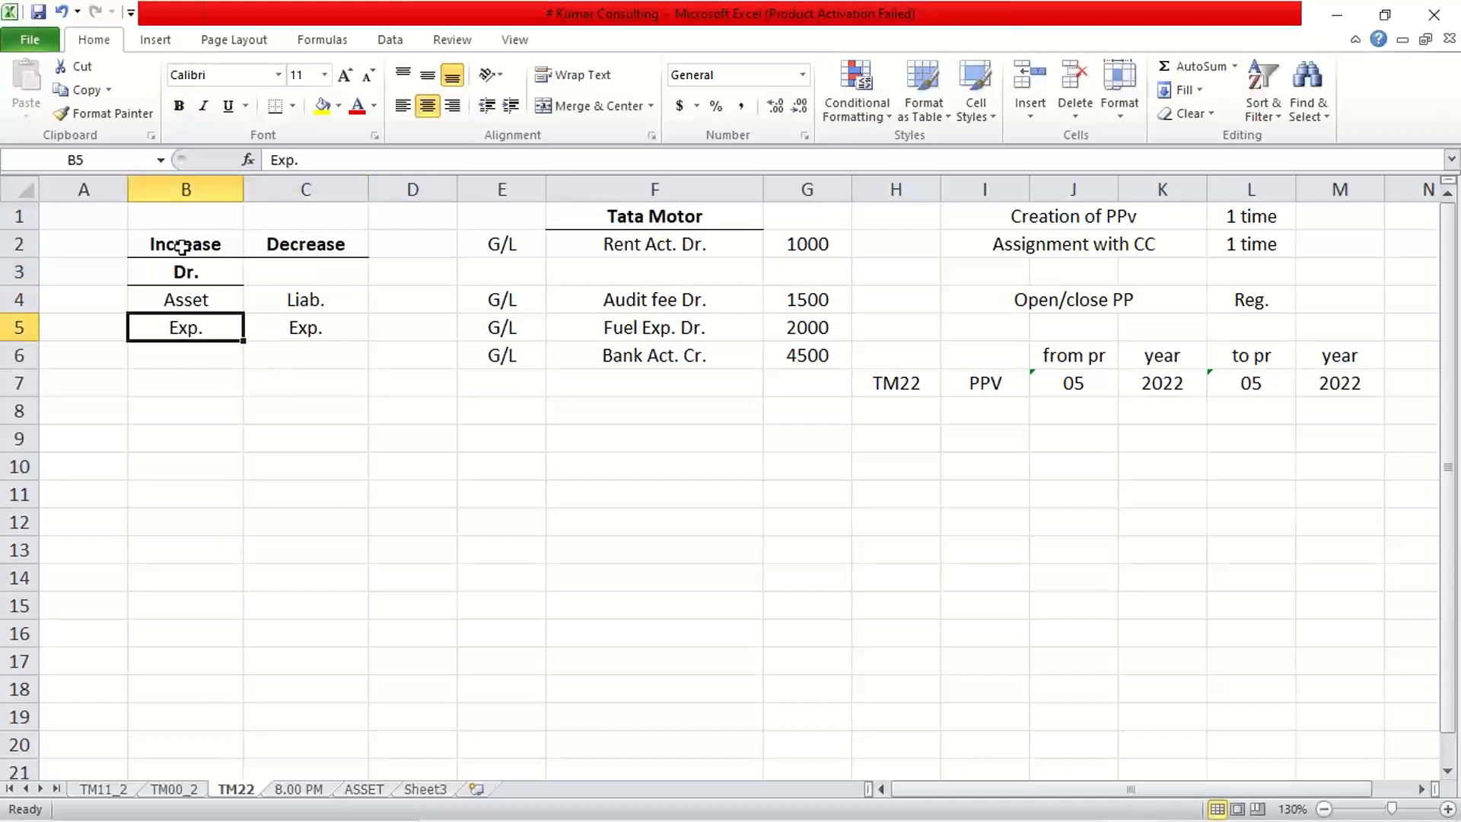
{"action": "left_click_drag", "start_coordinate": [183, 245], "coordinate": [196, 270]}
Copy the Increase/Dr. headings from B2:B3 over Decrease in C2:C3.
{"action": "key", "text": "ctrl+c"}
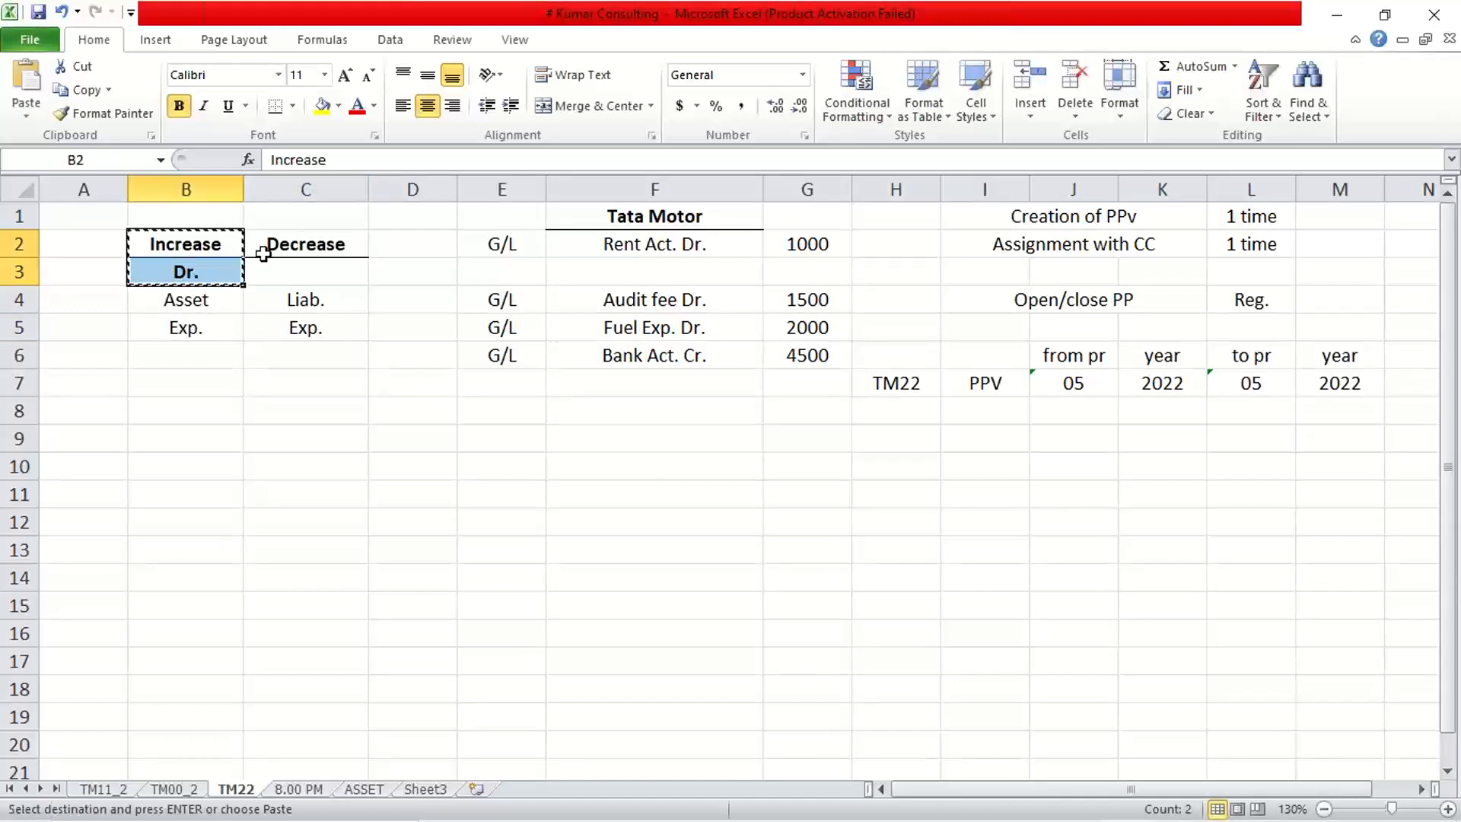
{"action": "left_click", "coordinate": [285, 245]}
{"action": "key", "text": "ctrl+v"}
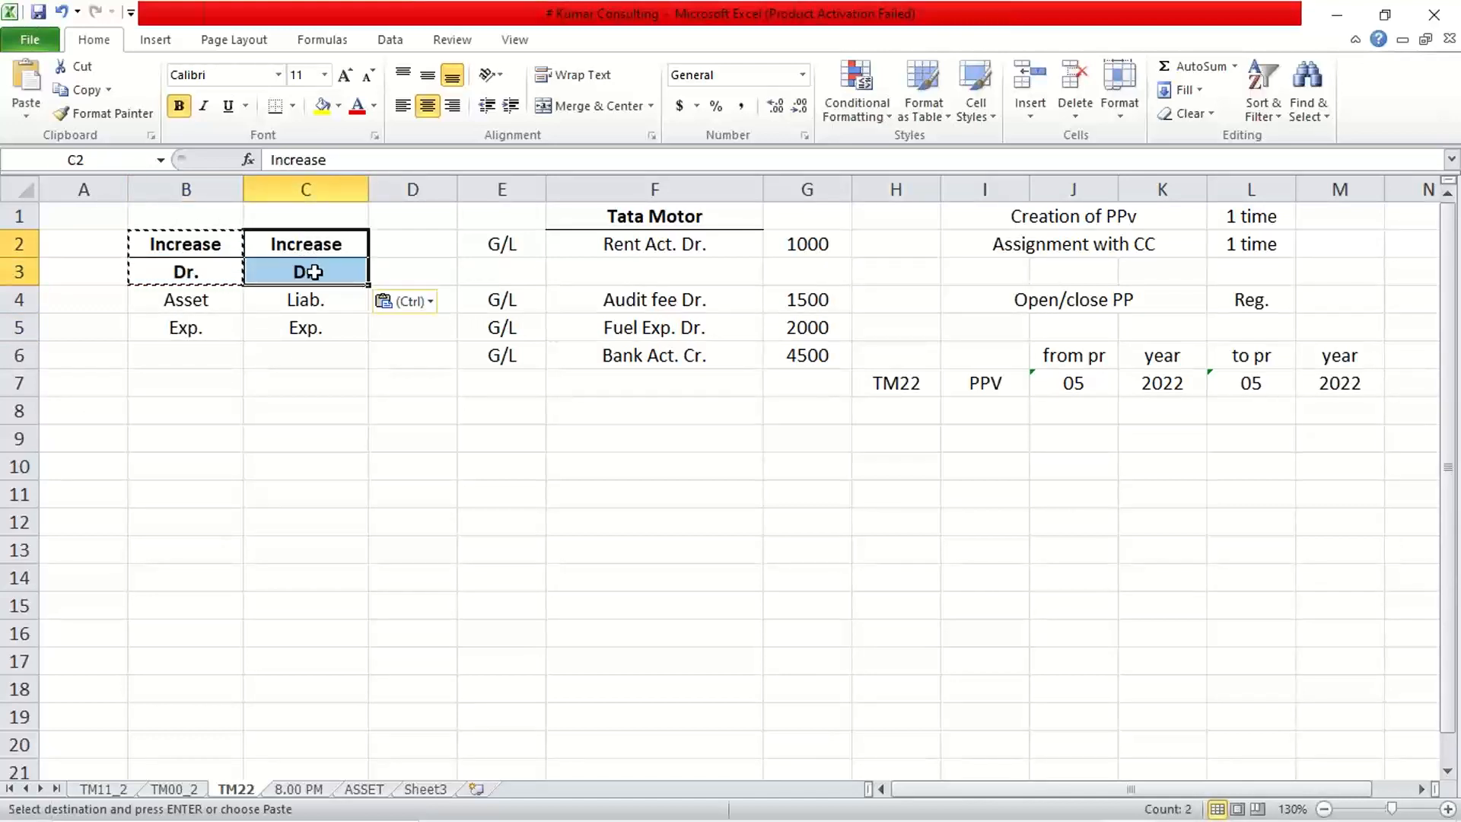
{"action": "left_click", "coordinate": [320, 274]}
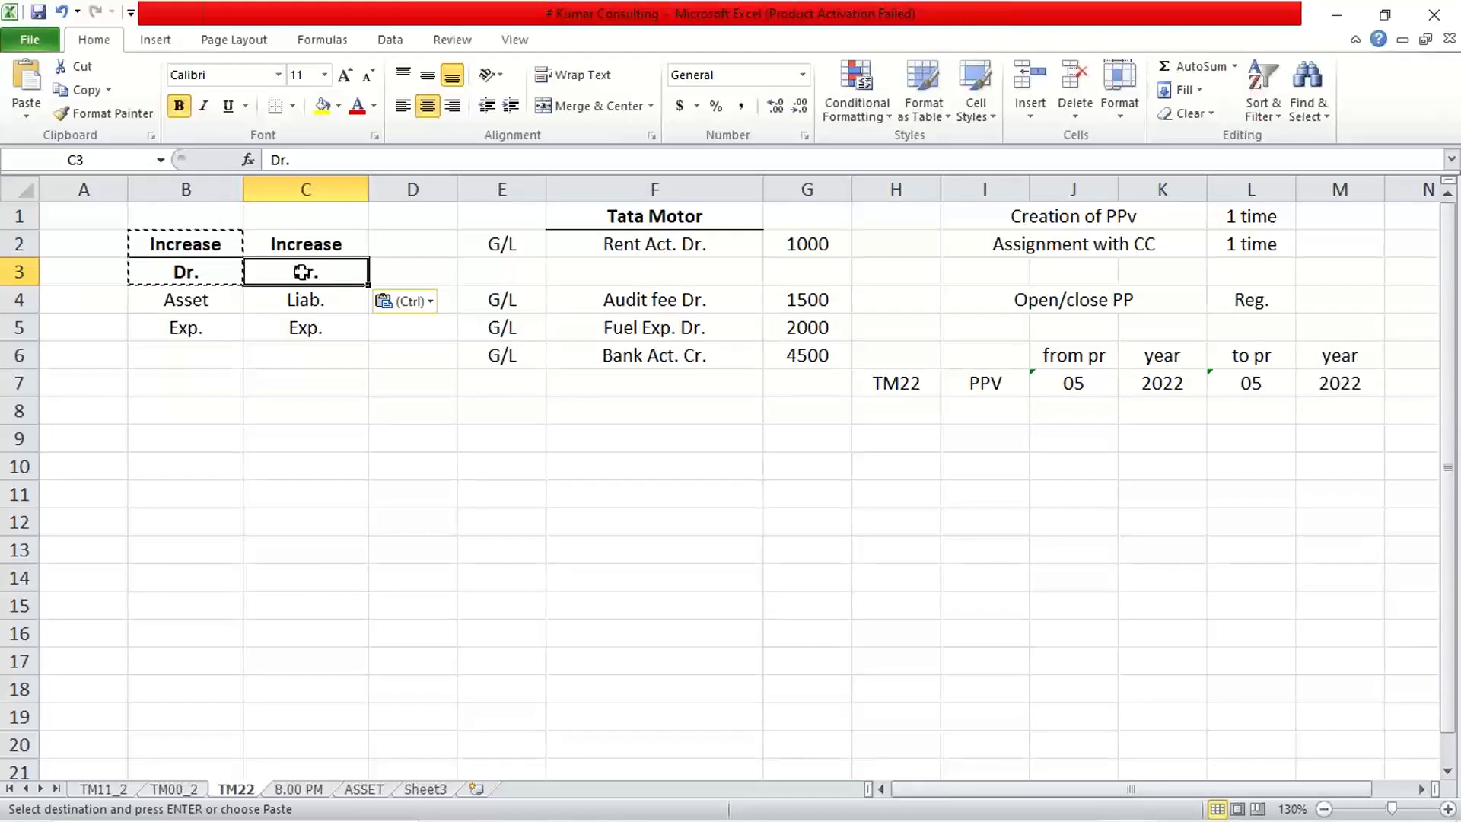
{"action": "left_click", "coordinate": [307, 301]}
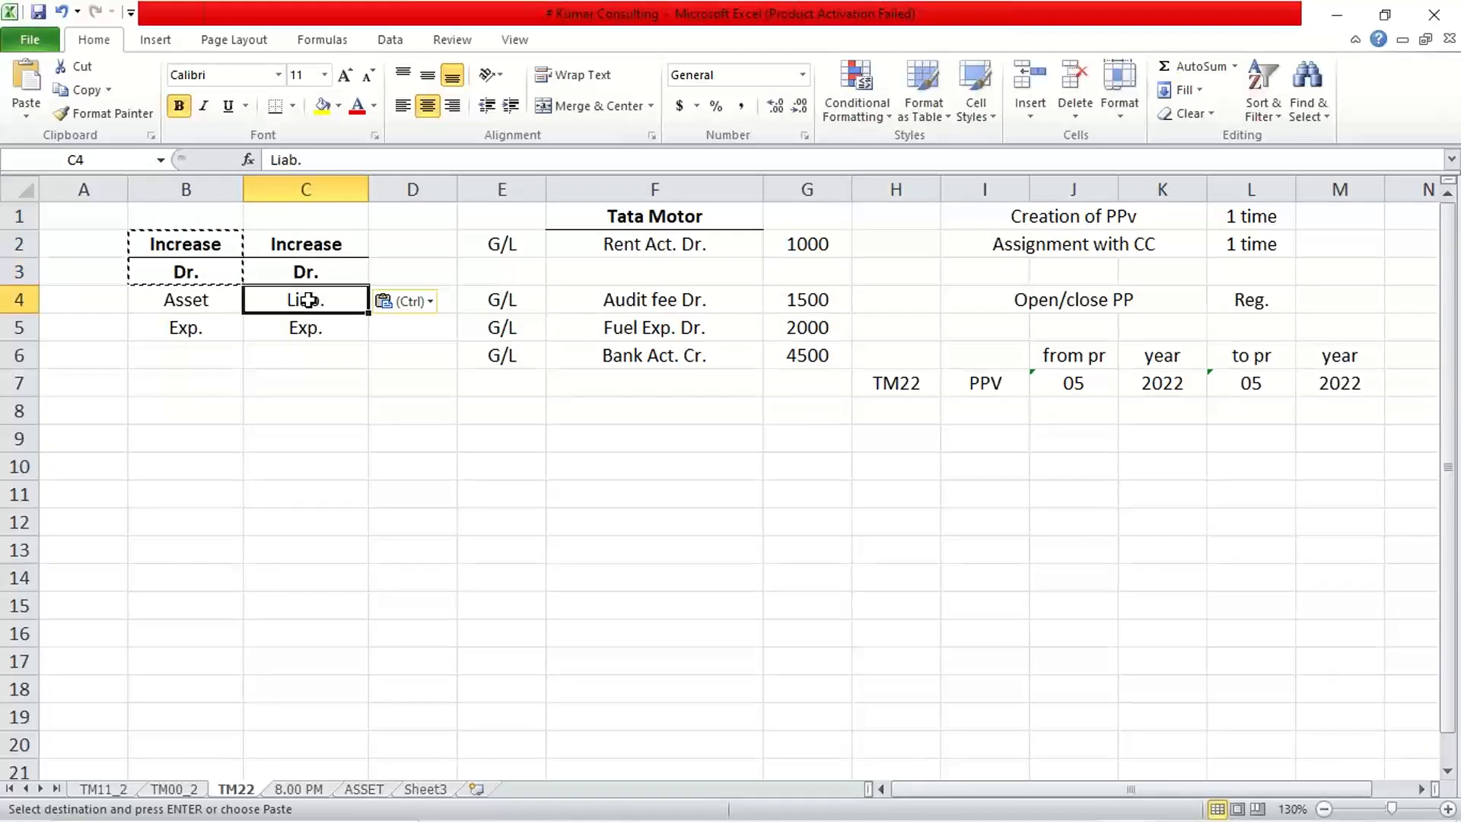
{"action": "left_click", "coordinate": [308, 272]}
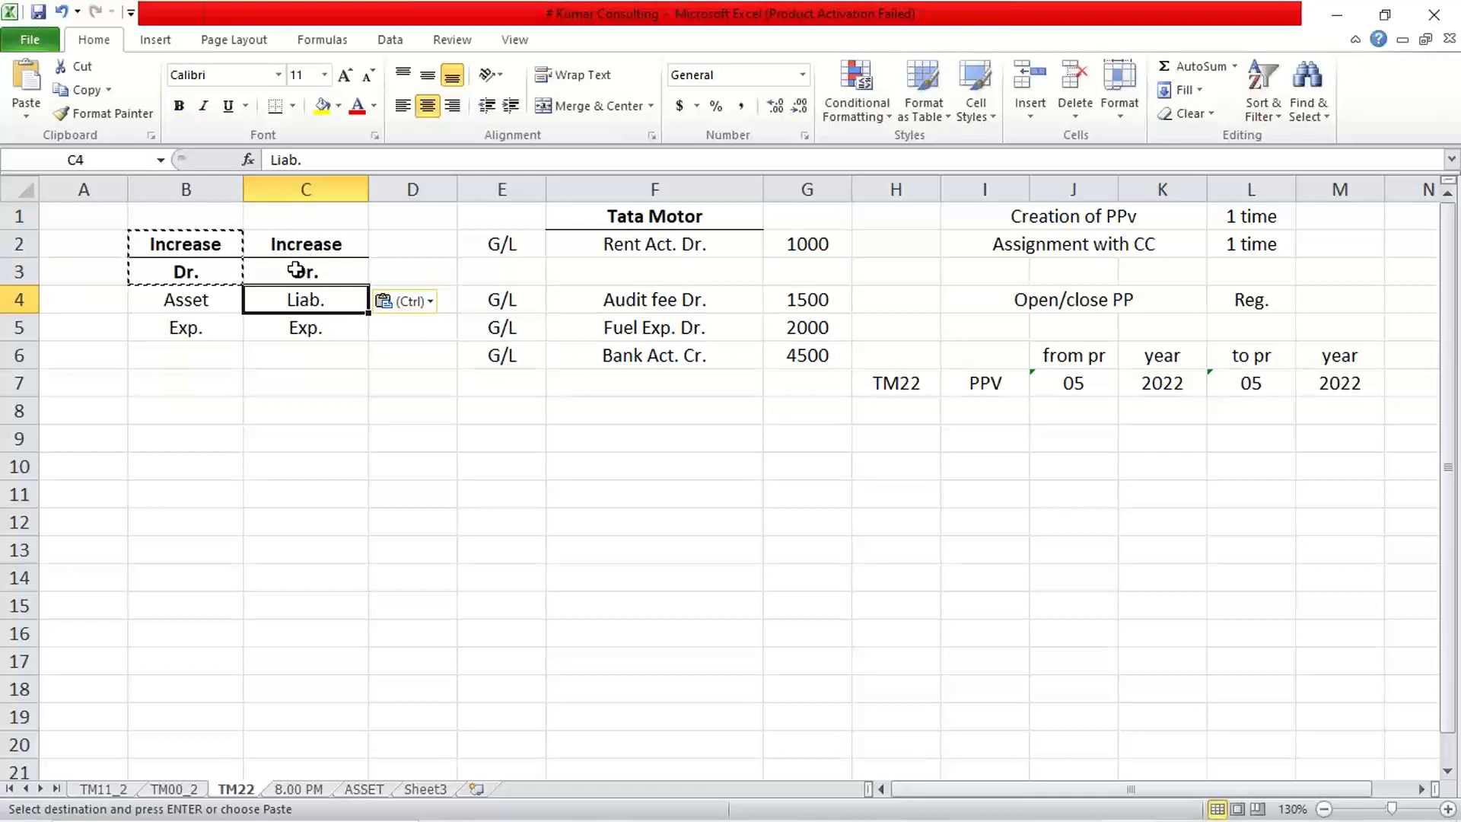
{"action": "left_click", "coordinate": [194, 245]}
{"action": "left_click", "coordinate": [187, 272]}
{"action": "left_click", "coordinate": [191, 326]}
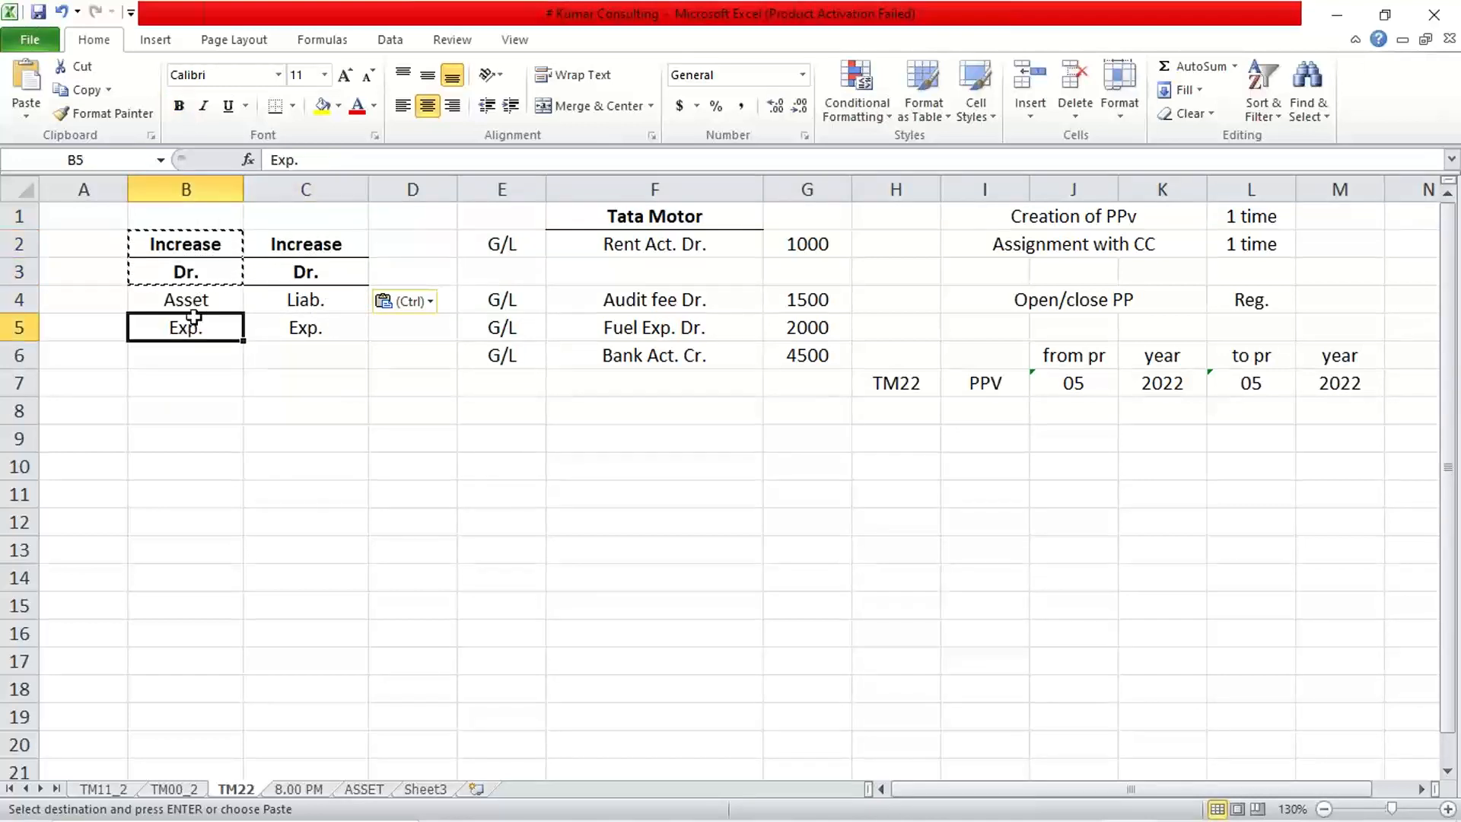
{"action": "left_click", "coordinate": [194, 303]}
{"action": "left_click", "coordinate": [194, 276]}
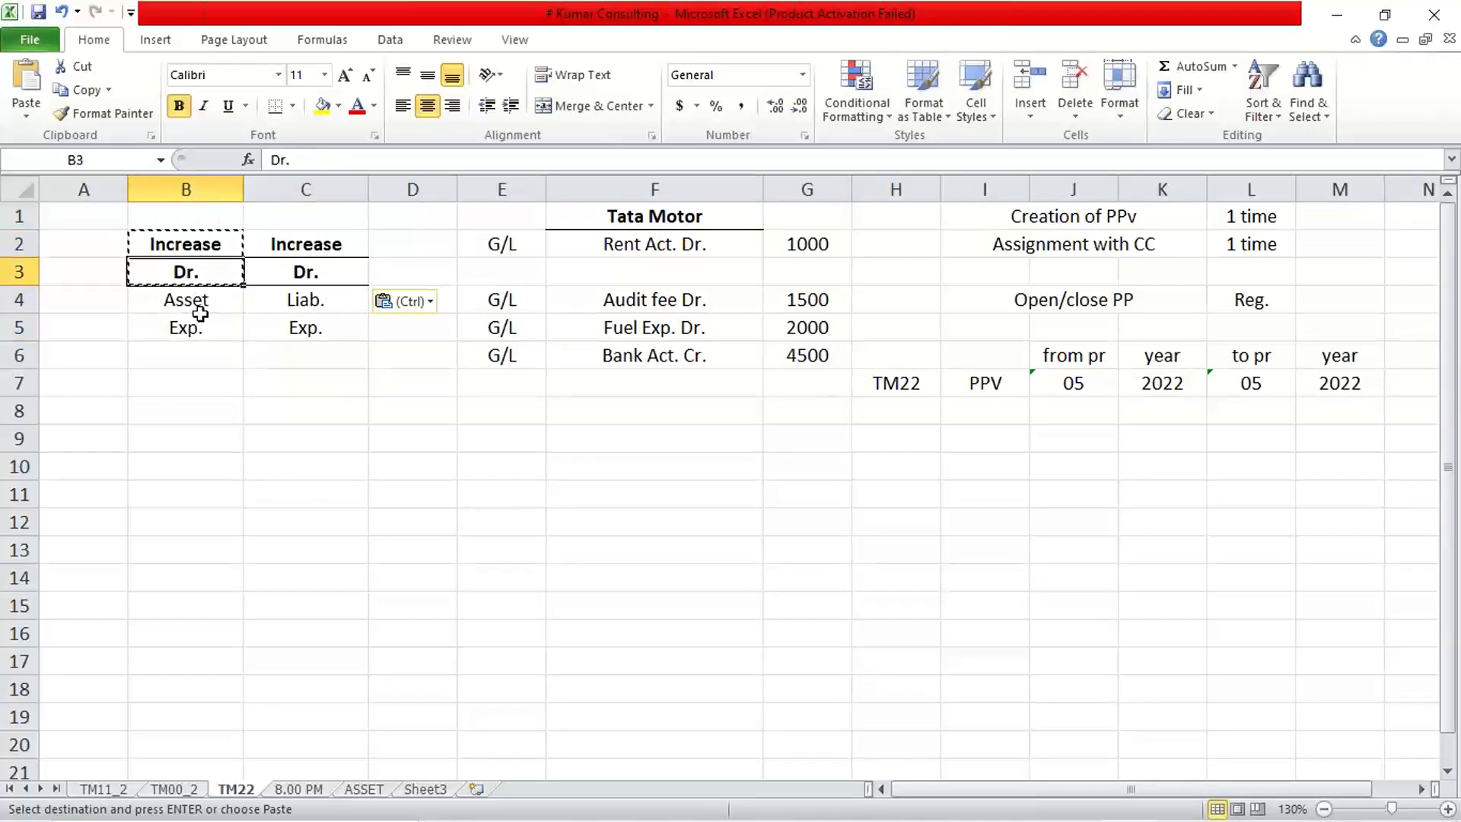
Change the pasted Dr. in C3 to Cr.
{"action": "double_click", "coordinate": [295, 268]}
{"action": "key", "text": "Delete"}
{"action": "type", "text": "C"}
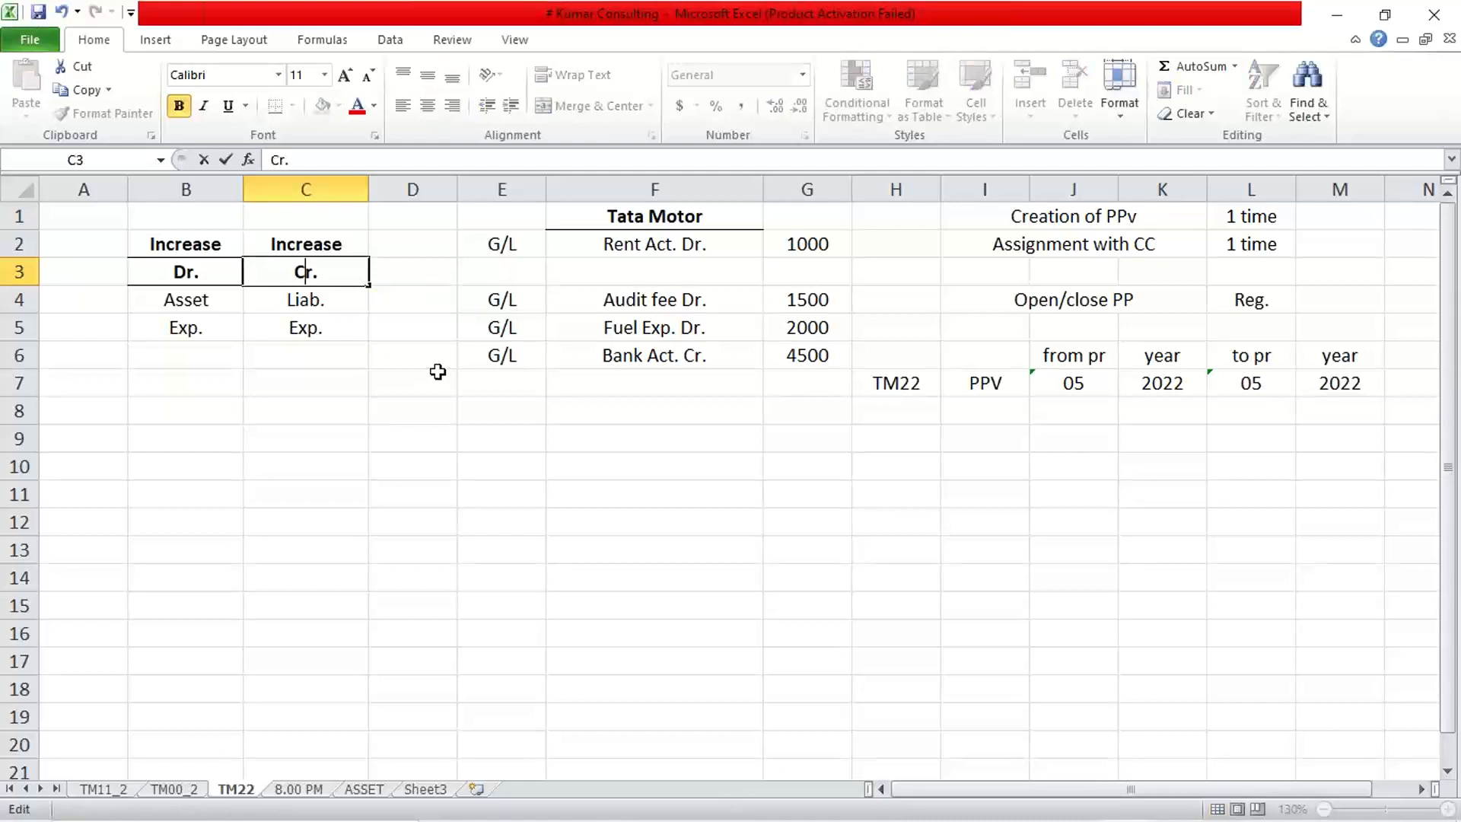
{"action": "key", "text": "Return"}
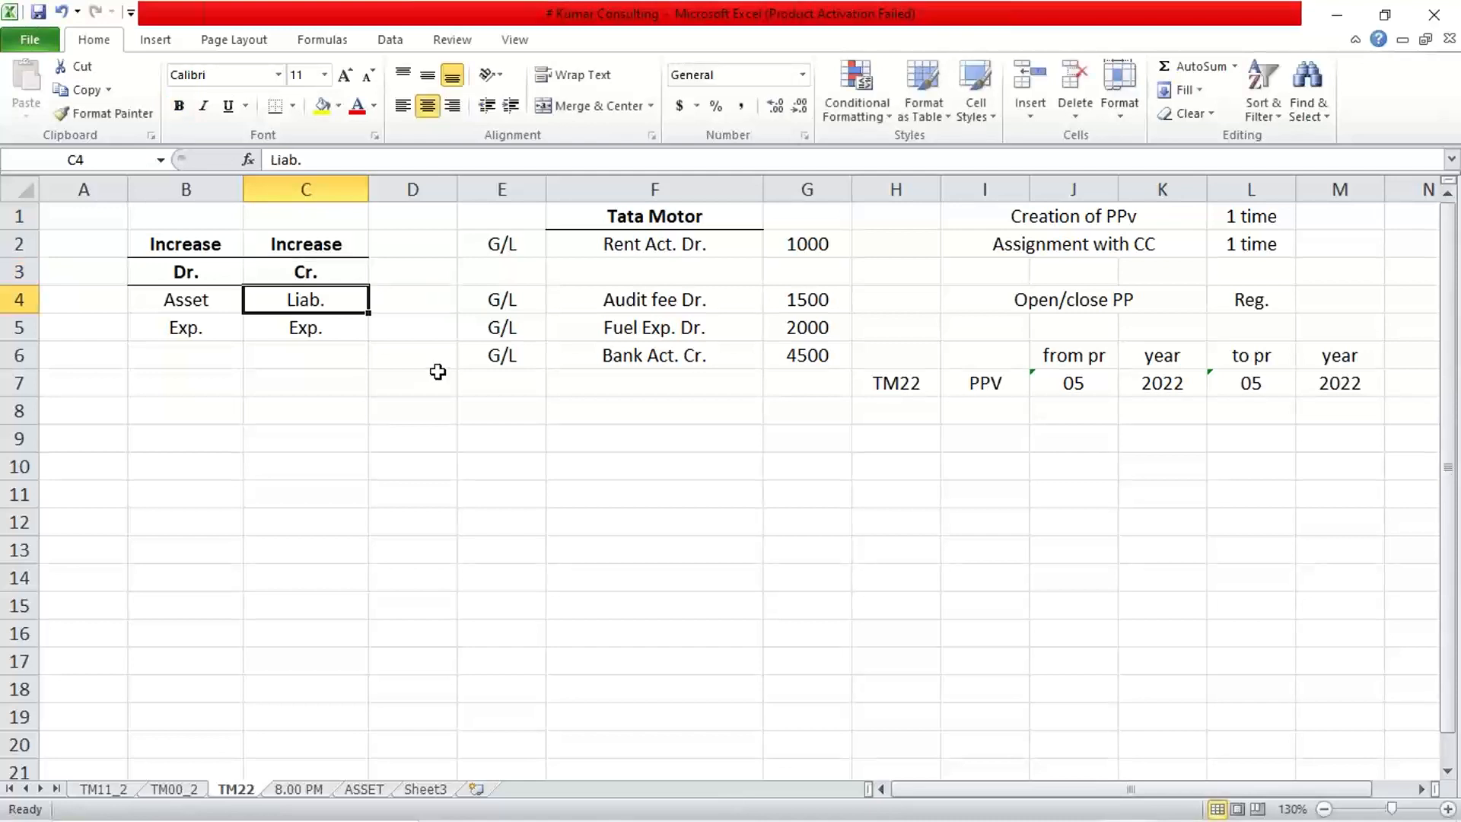
{"action": "left_click", "coordinate": [272, 435]}
{"action": "left_click", "coordinate": [320, 327]}
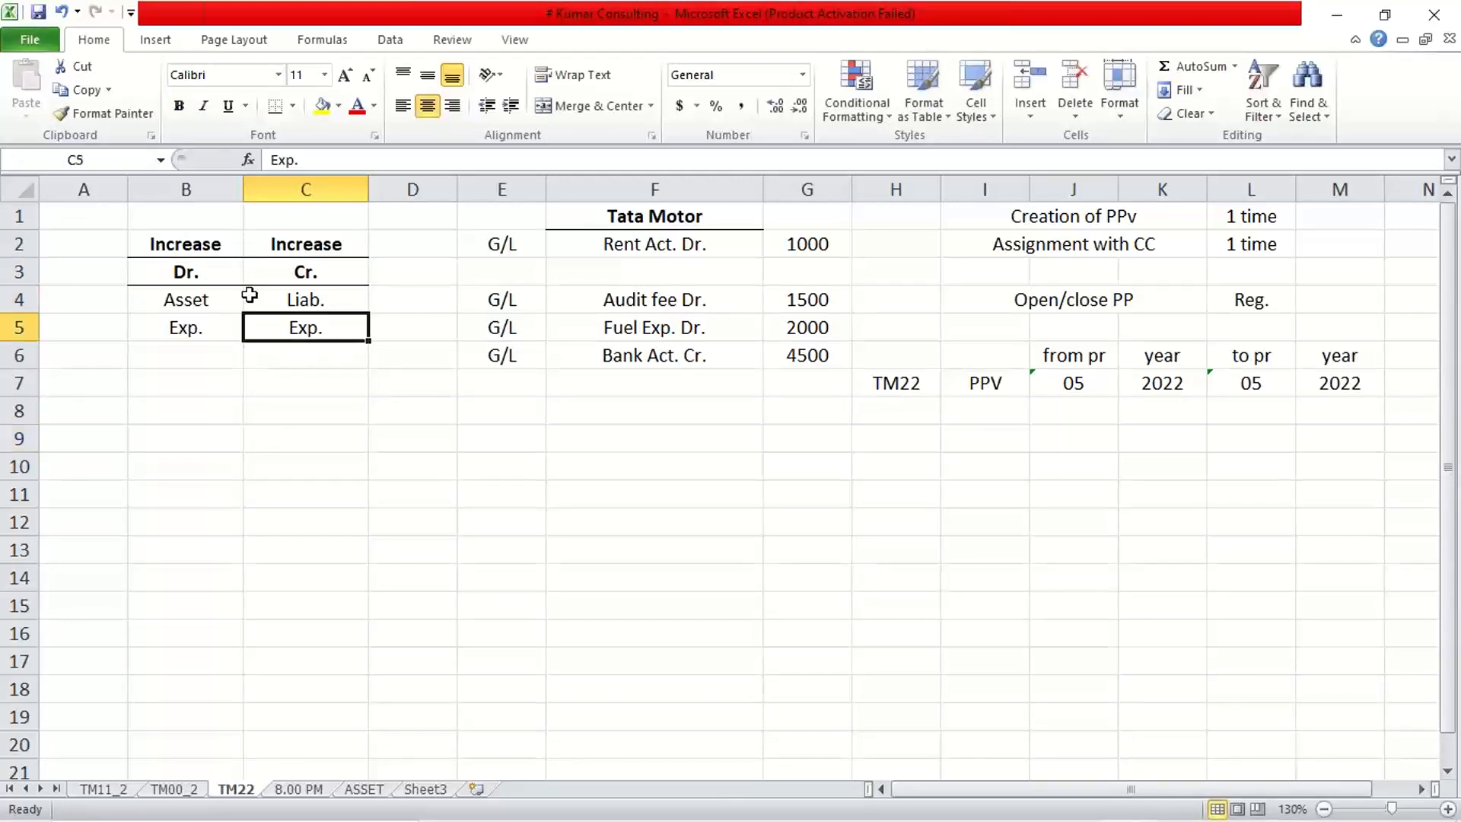
{"action": "left_click", "coordinate": [303, 272]}
{"action": "left_click", "coordinate": [209, 248]}
{"action": "left_click_drag", "start_coordinate": [209, 248], "coordinate": [326, 266]}
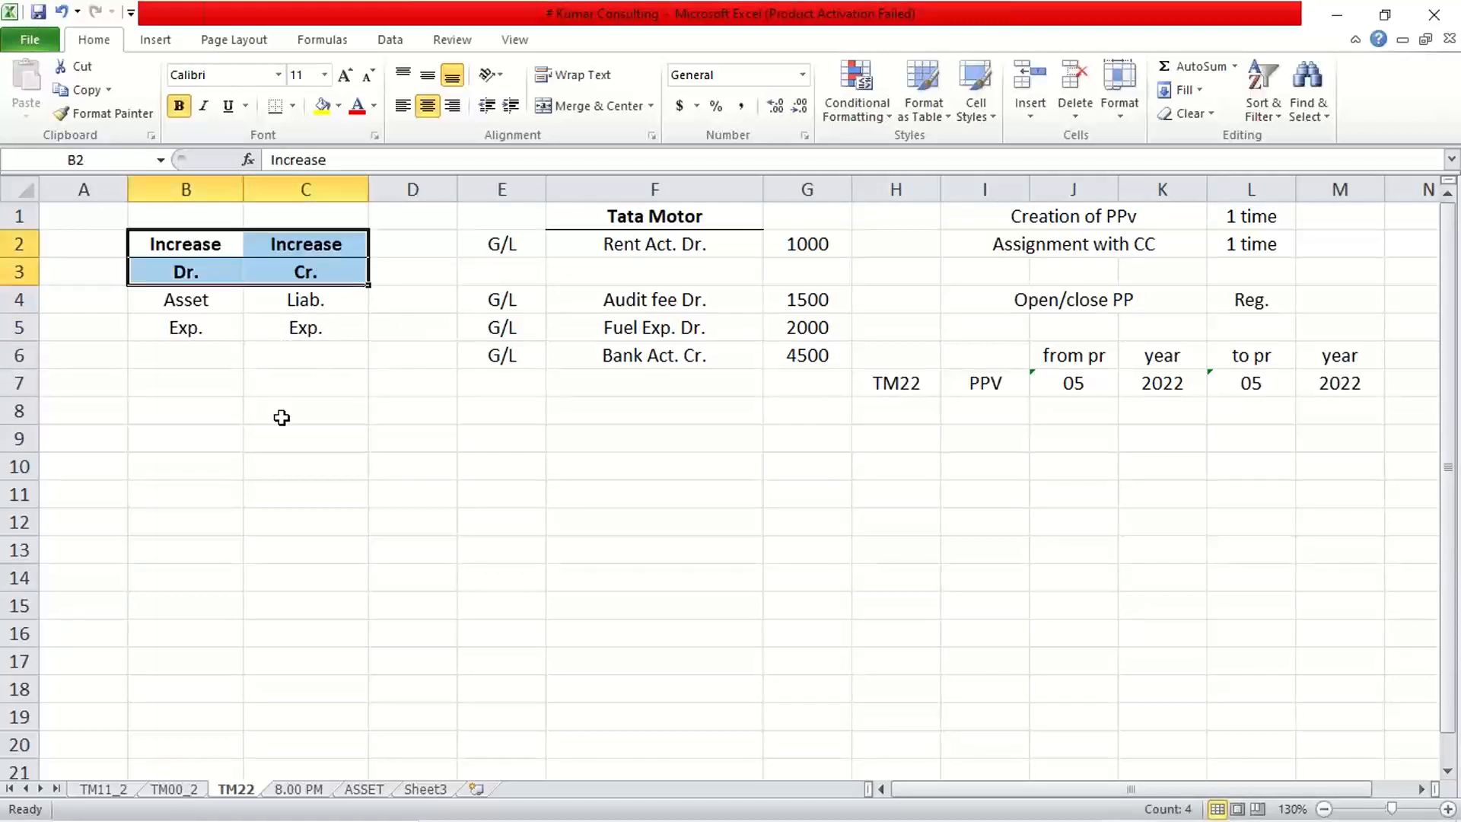
{"action": "left_click", "coordinate": [688, 502]}
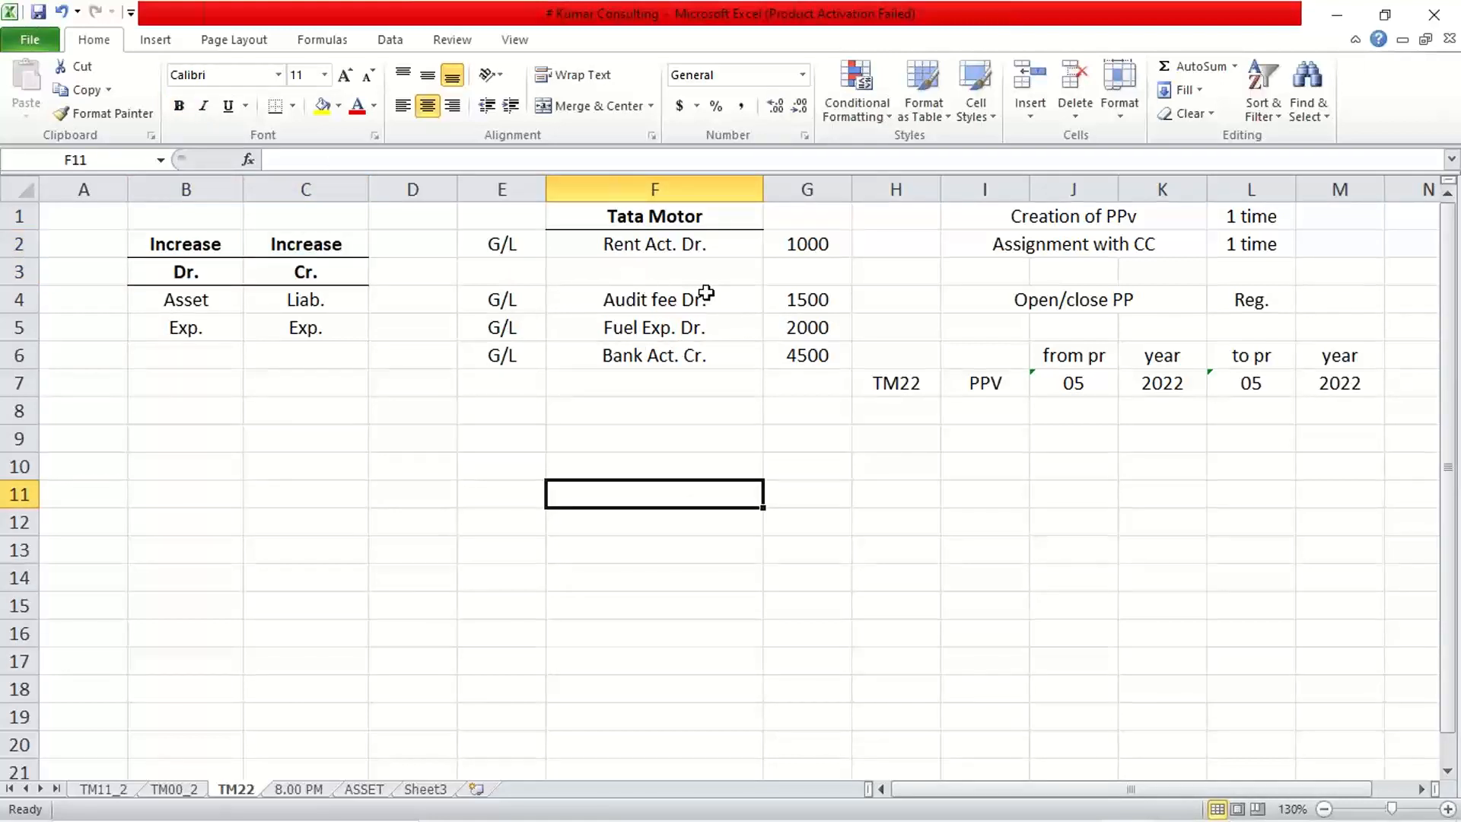
Move the Audit fee, Fuel Exp. and Bank Act. Cr. rows from E4:G6 up to start at E3.
{"action": "left_click_drag", "start_coordinate": [498, 300], "coordinate": [784, 346]}
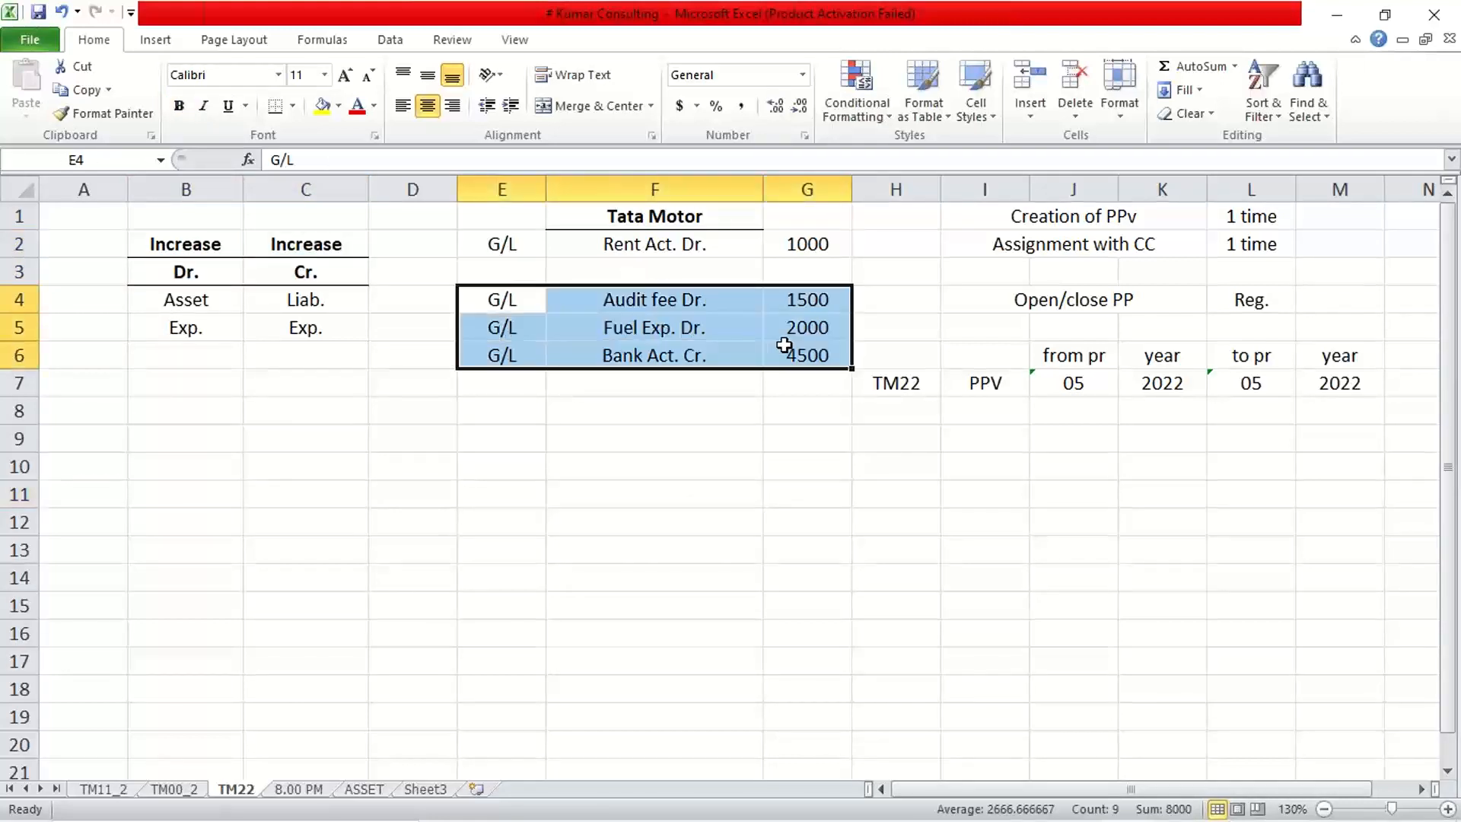
{"action": "key", "text": "ctrl+c"}
{"action": "left_click", "coordinate": [523, 270]}
{"action": "key", "text": "ctrl+v"}
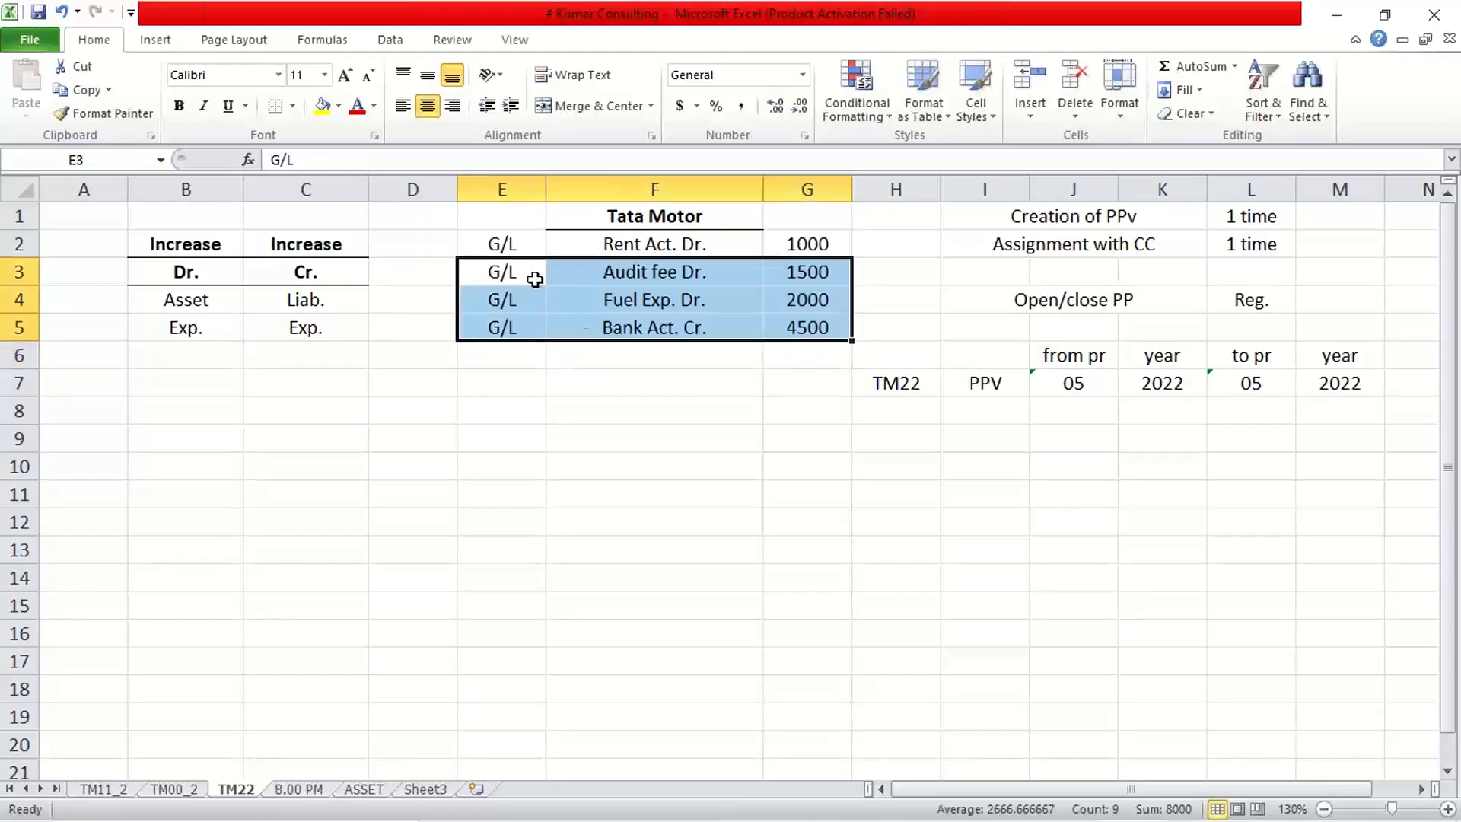
{"action": "left_click", "coordinate": [626, 440]}
Select the 1000, 1500 and 2000 debit amounts to confirm they total the 4500 credit.
{"action": "left_click", "coordinate": [830, 334]}
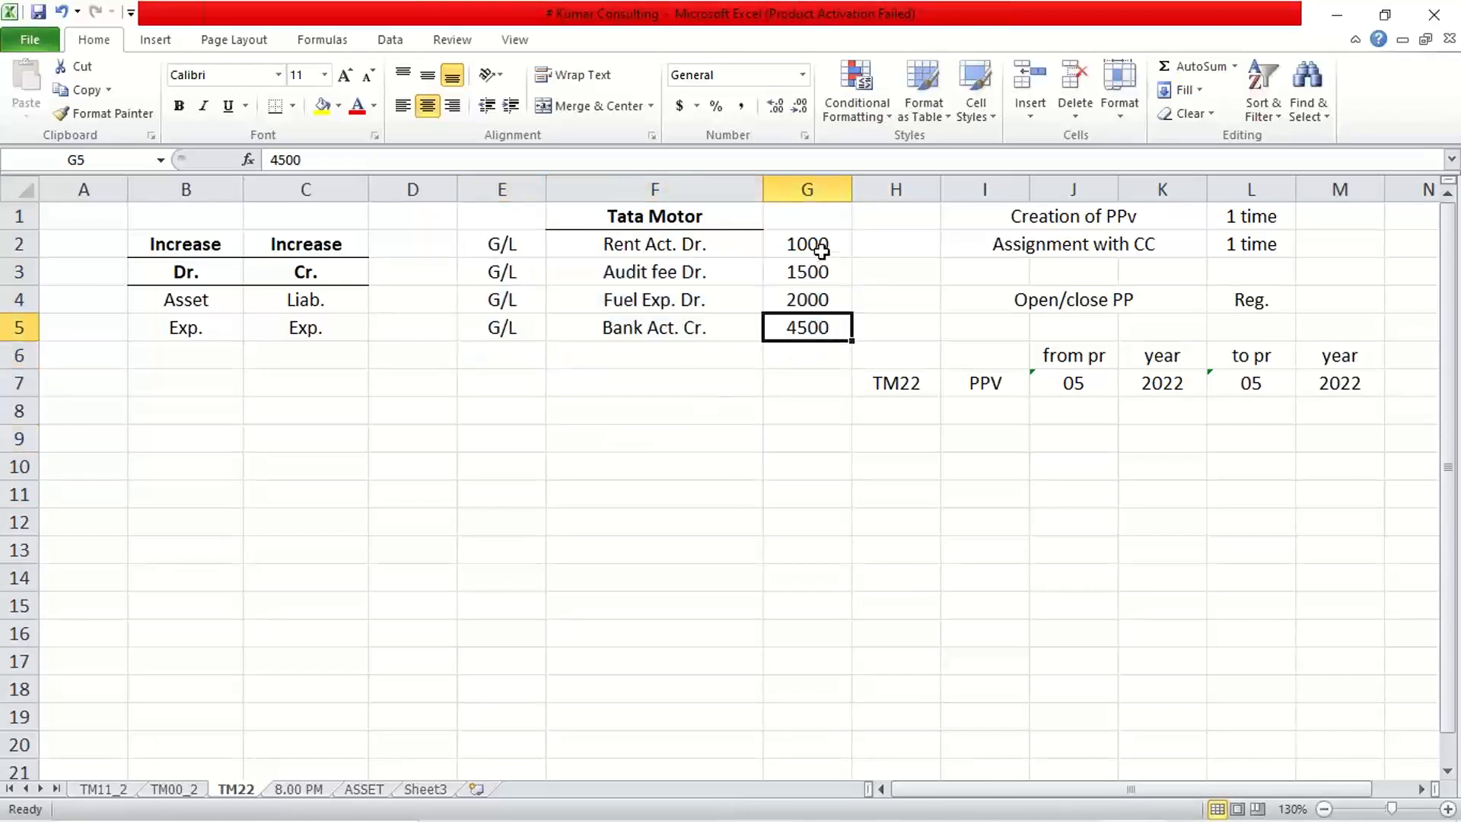
{"action": "left_click_drag", "start_coordinate": [822, 248], "coordinate": [824, 305]}
{"action": "left_click", "coordinate": [175, 329]}
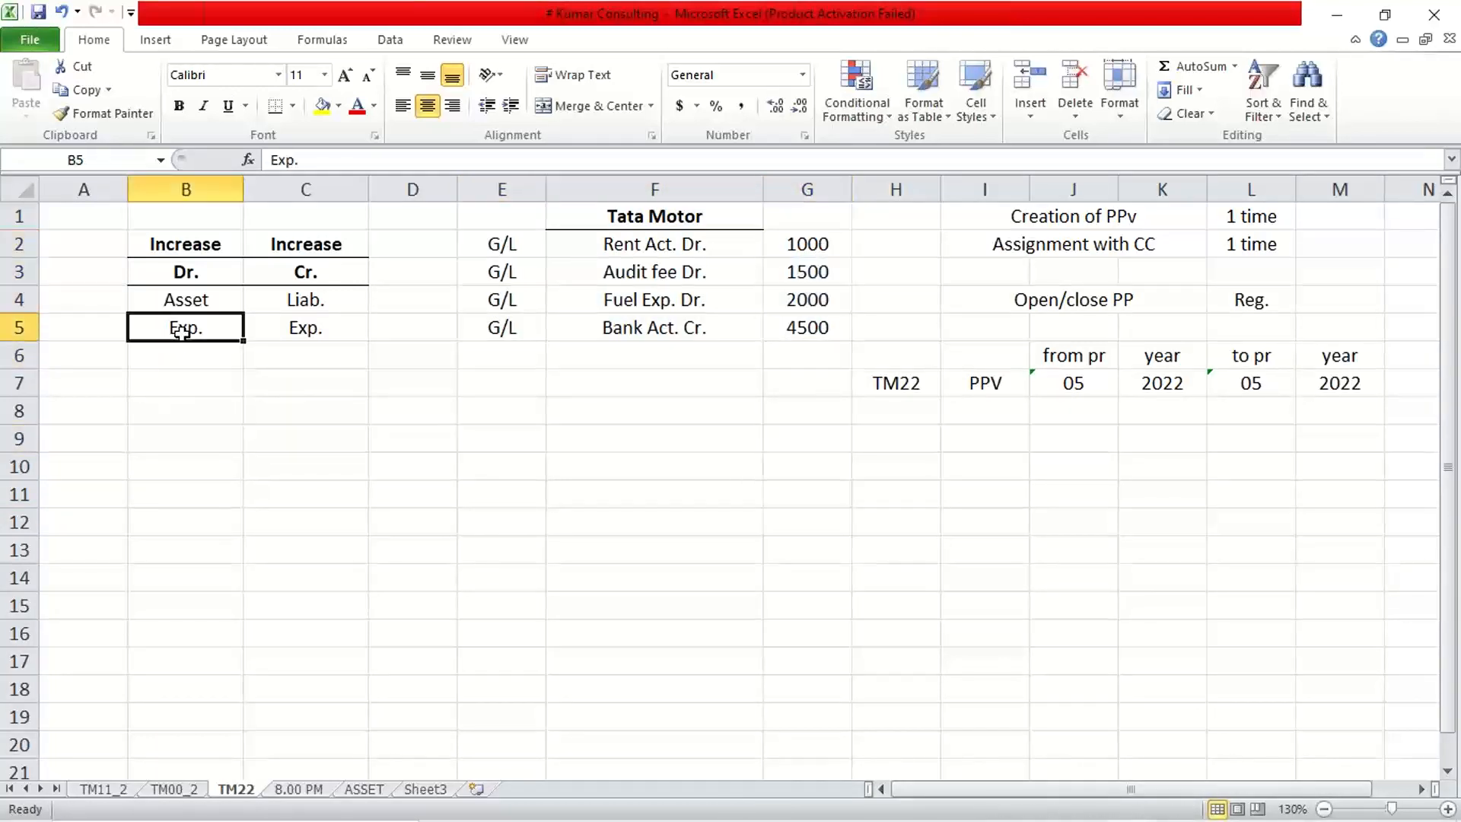
{"action": "left_click", "coordinate": [176, 268]}
{"action": "left_click", "coordinate": [634, 333]}
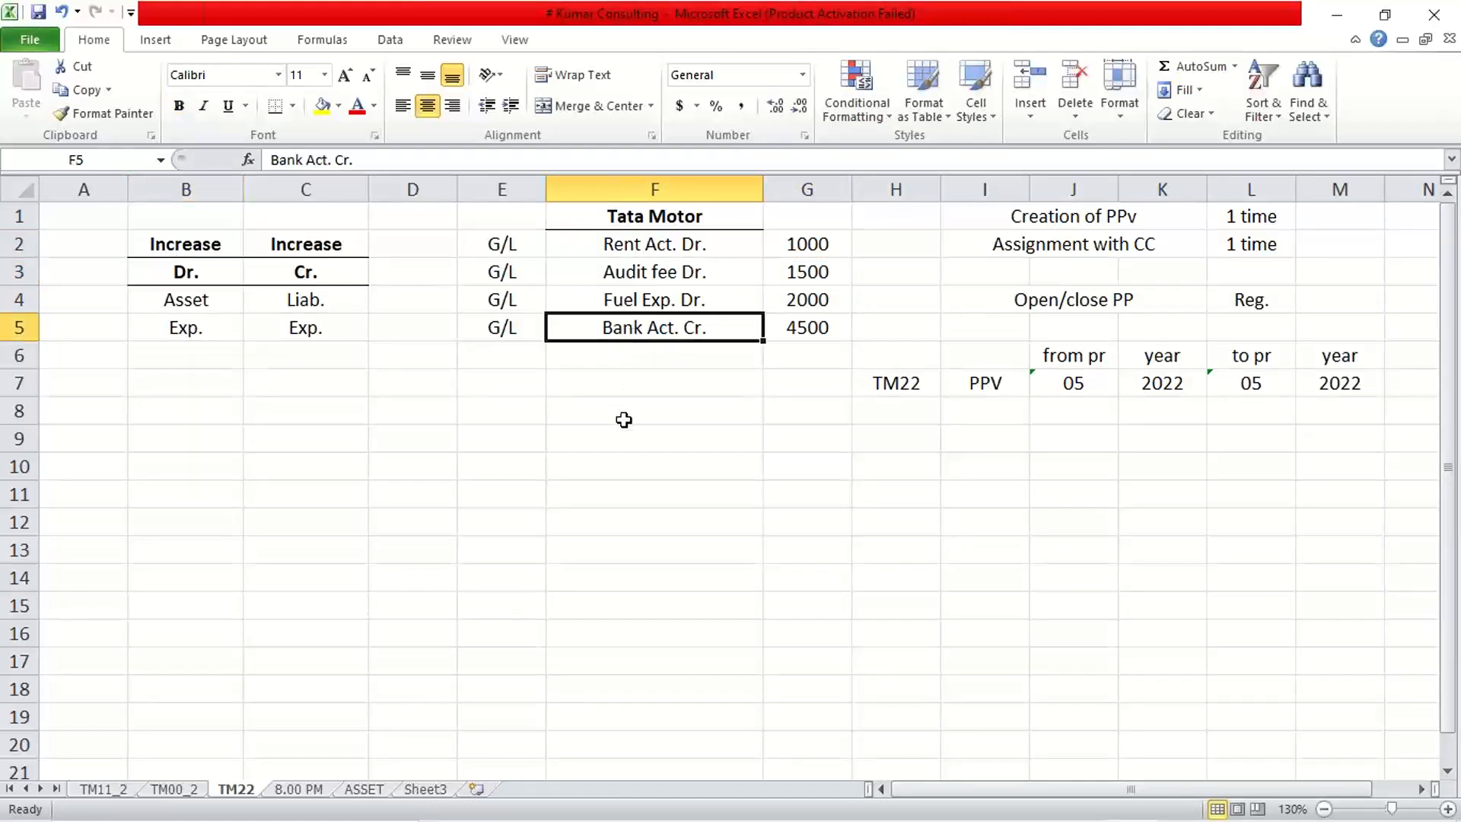
{"action": "left_click_drag", "start_coordinate": [785, 308], "coordinate": [796, 243]}
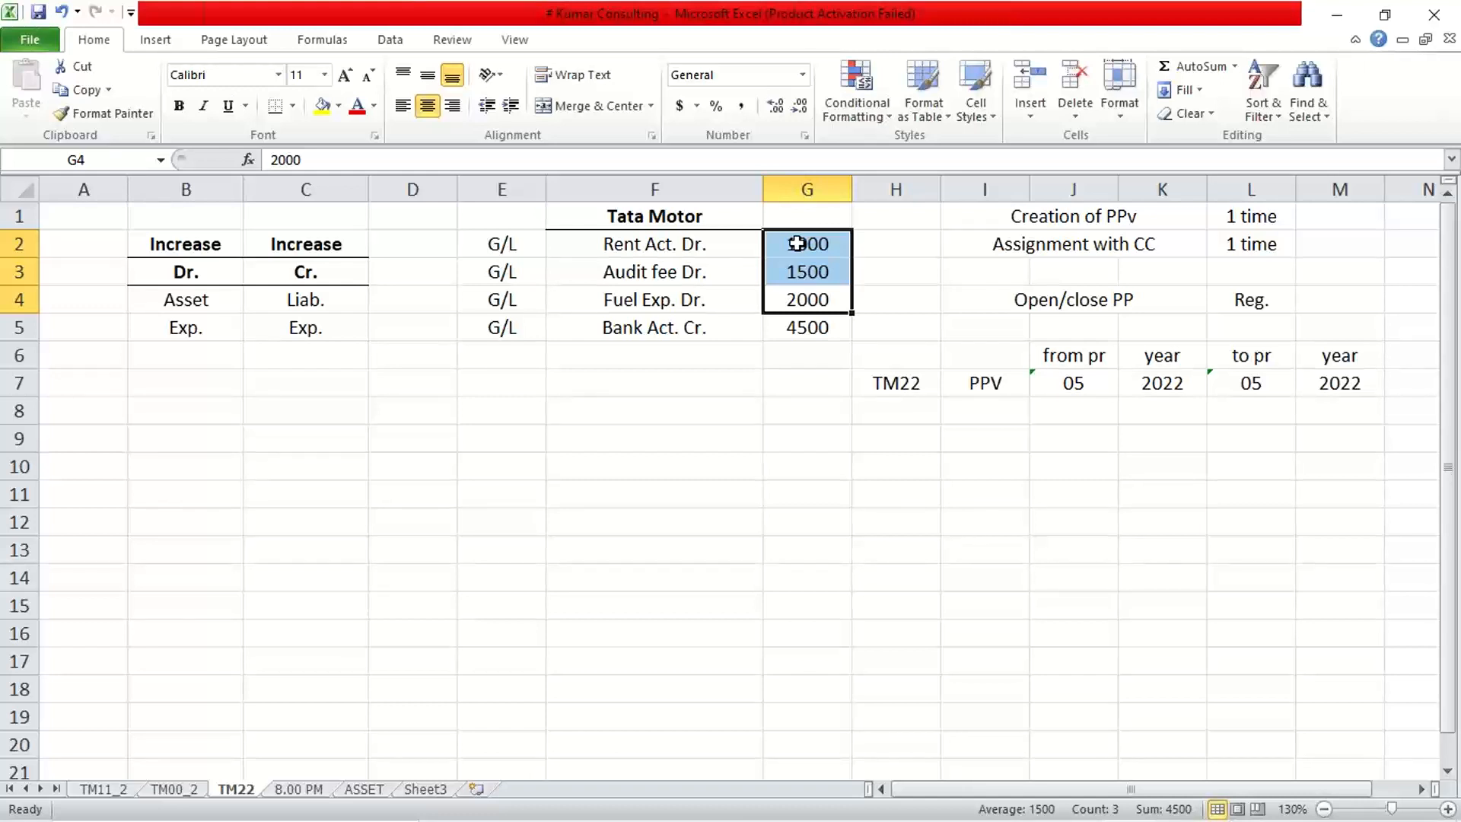
{"action": "left_click", "coordinate": [806, 331]}
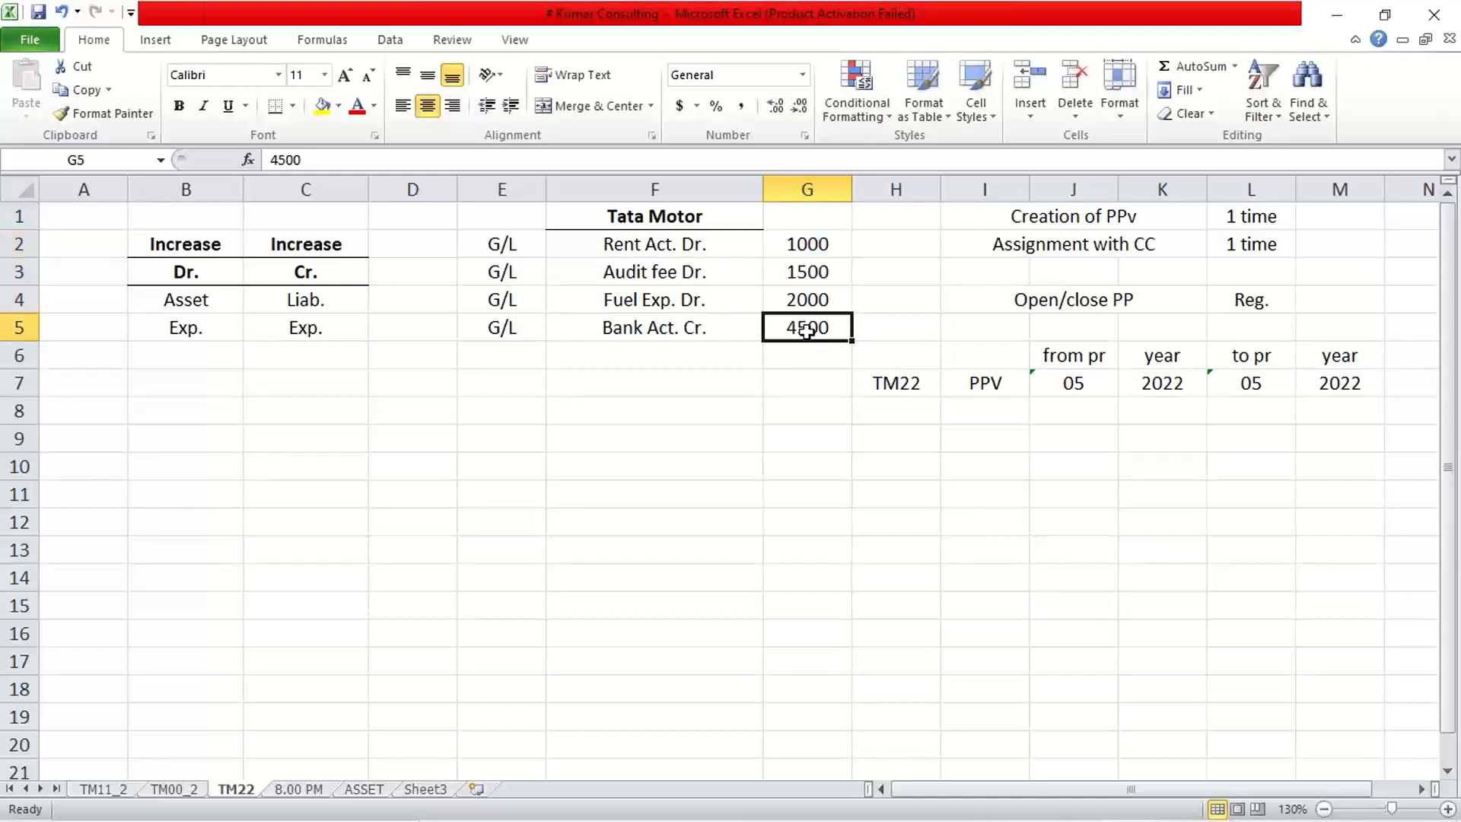
{"action": "left_click", "coordinate": [206, 296]}
{"action": "left_click", "coordinate": [199, 273]}
{"action": "left_click", "coordinate": [201, 300]}
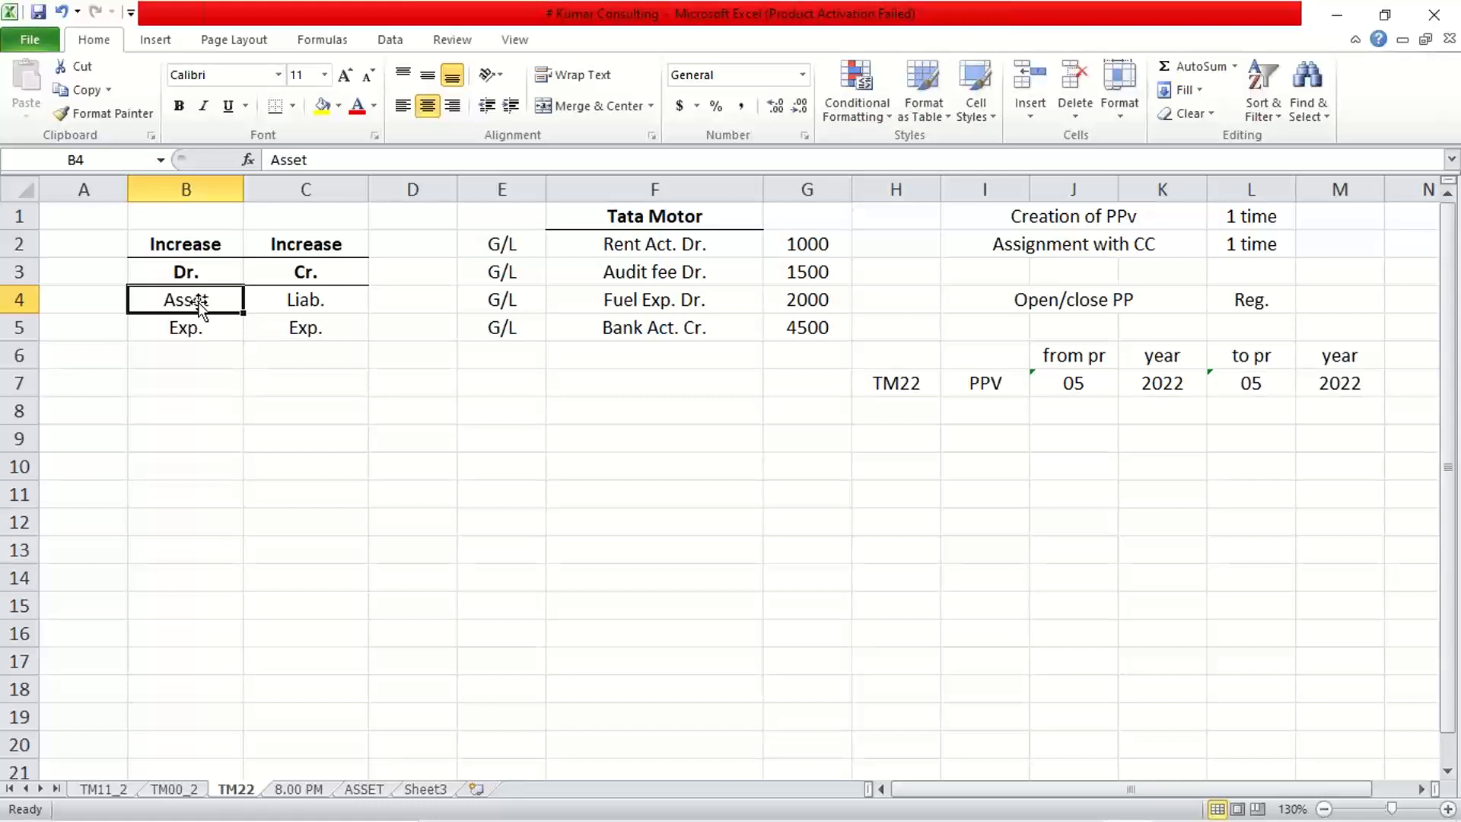
{"action": "left_click", "coordinate": [637, 446]}
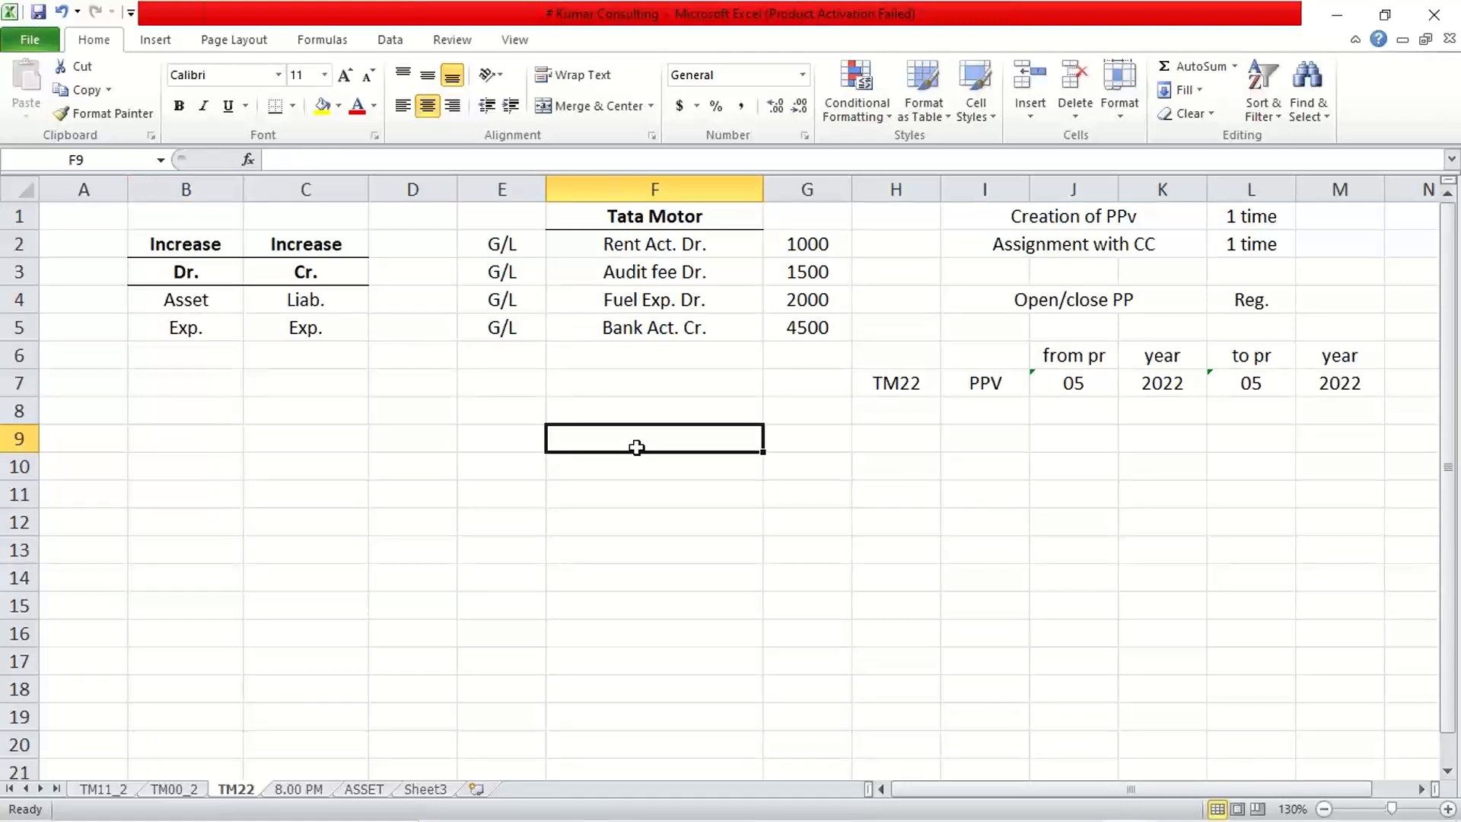
{"action": "left_click", "coordinate": [318, 521]}
{"action": "left_click", "coordinate": [185, 241]}
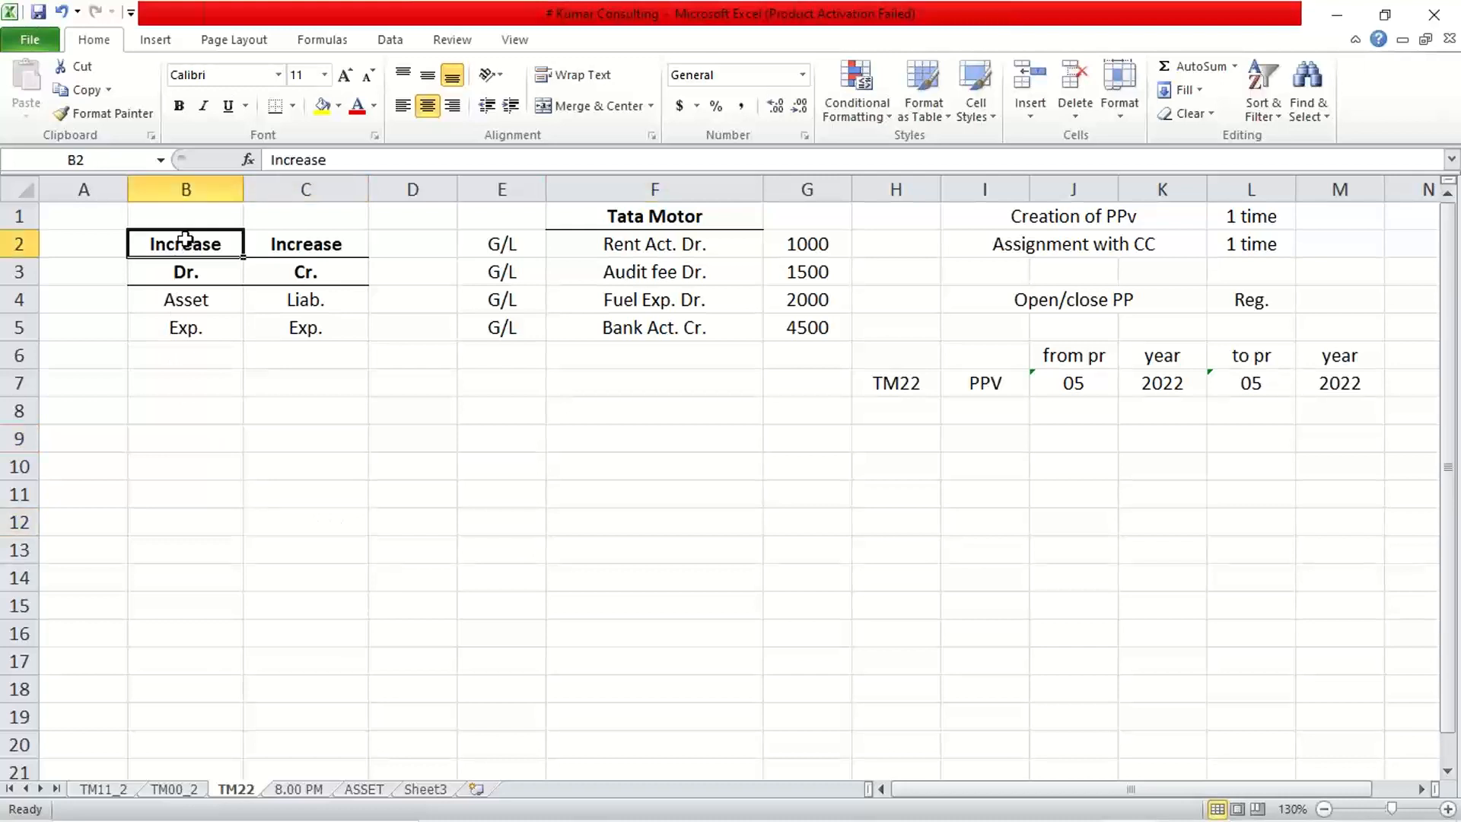
{"action": "left_click_drag", "start_coordinate": [185, 241], "coordinate": [316, 339]}
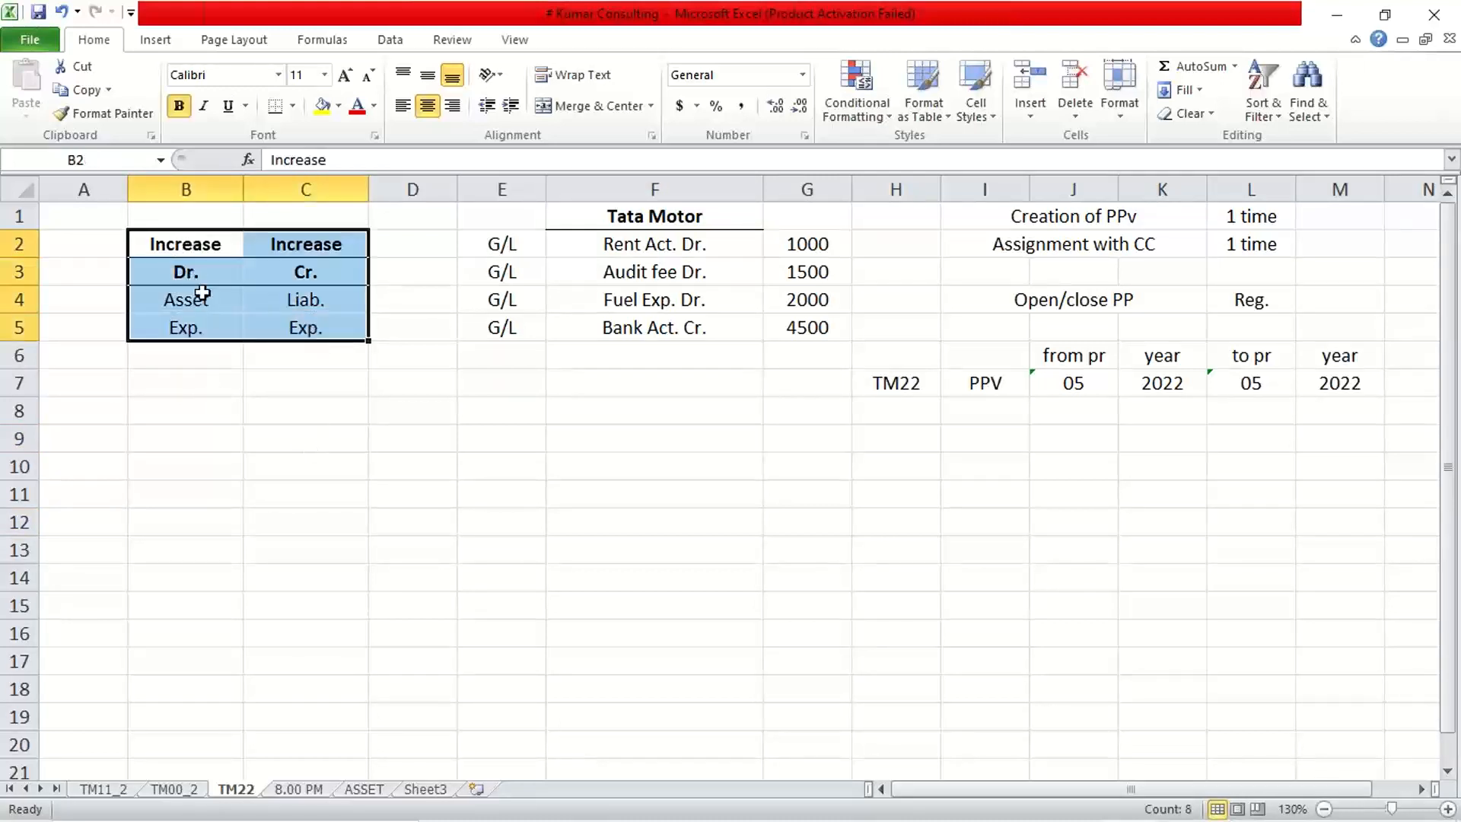
{"action": "left_click_drag", "start_coordinate": [201, 295], "coordinate": [200, 324]}
Replace Exp. in C5 with Rev., so the Cr. column reads Liab. and Rev.
{"action": "left_click", "coordinate": [197, 242]}
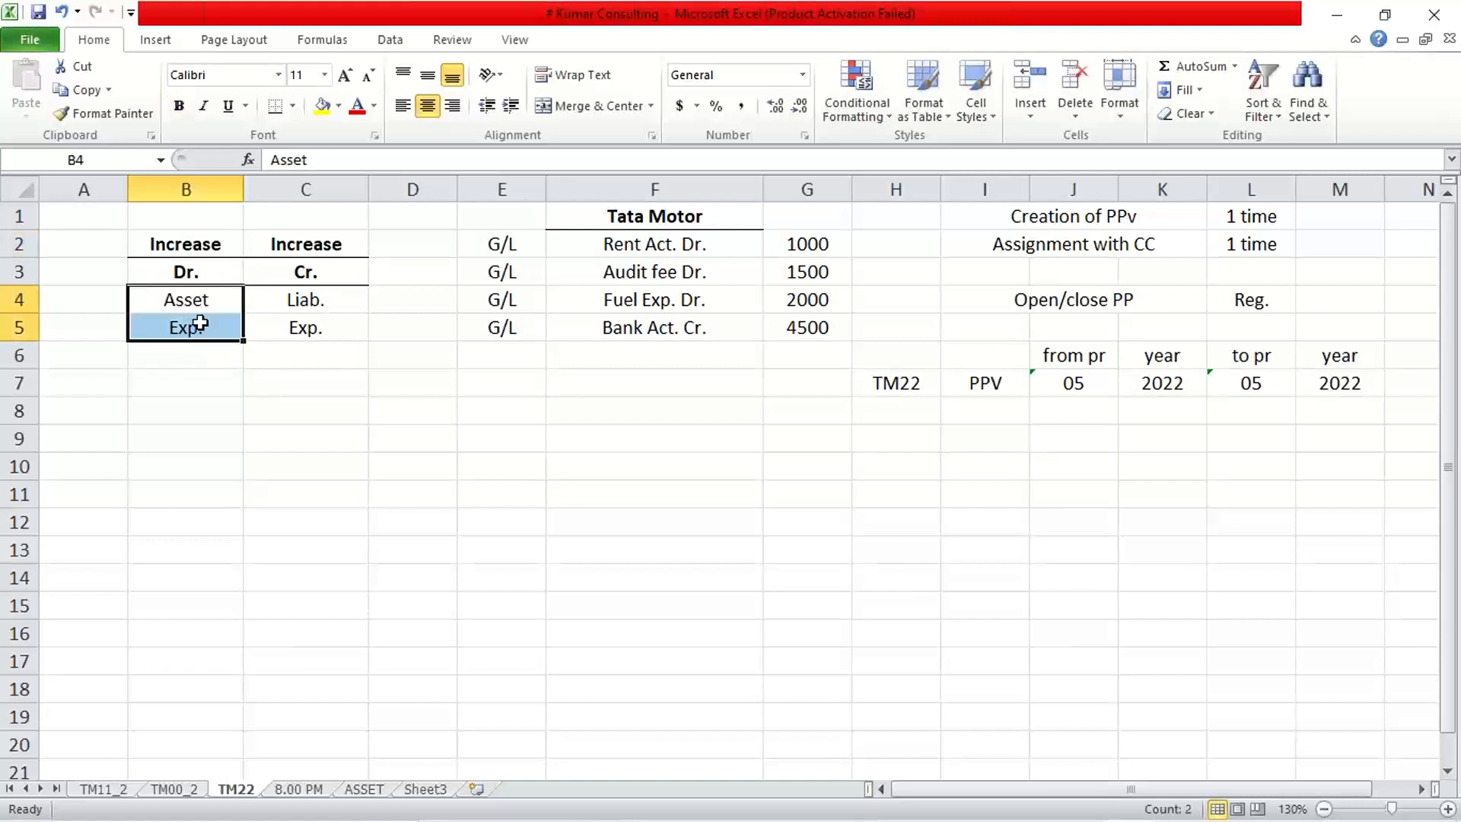
{"action": "left_click", "coordinate": [196, 275]}
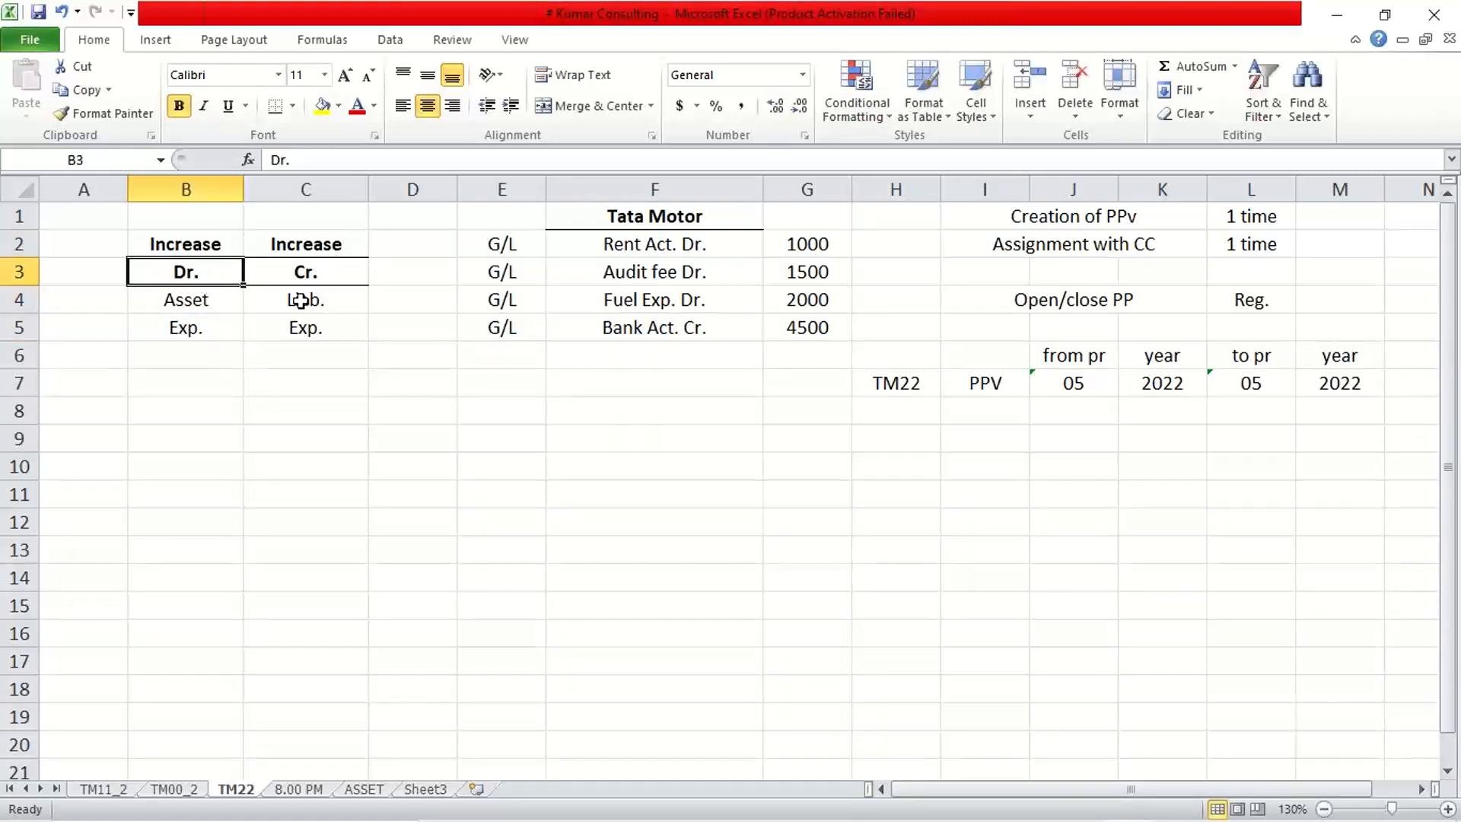
{"action": "left_click_drag", "start_coordinate": [300, 300], "coordinate": [300, 327]}
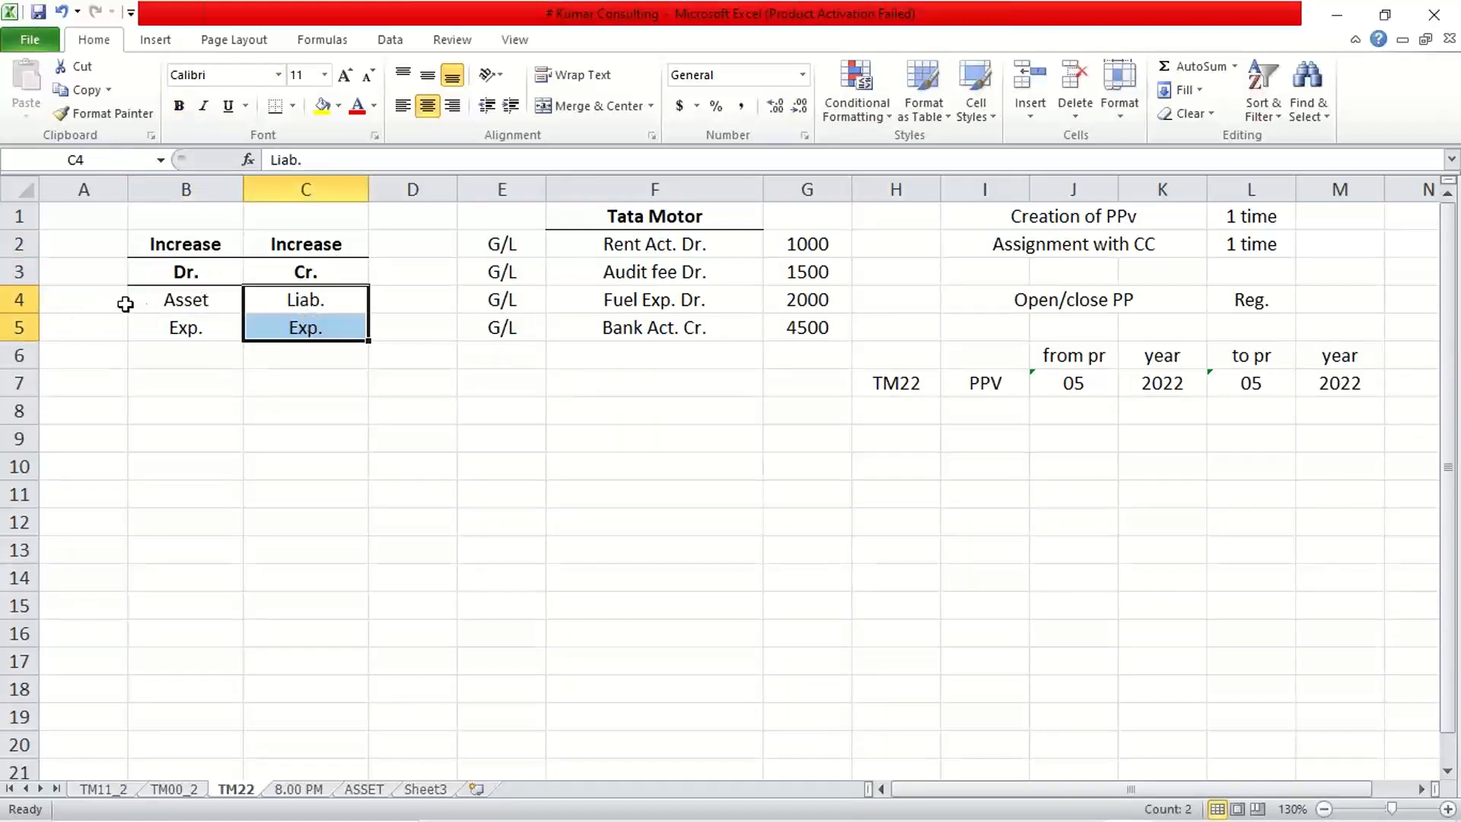
{"action": "left_click", "coordinate": [155, 303]}
{"action": "left_click", "coordinate": [301, 327]}
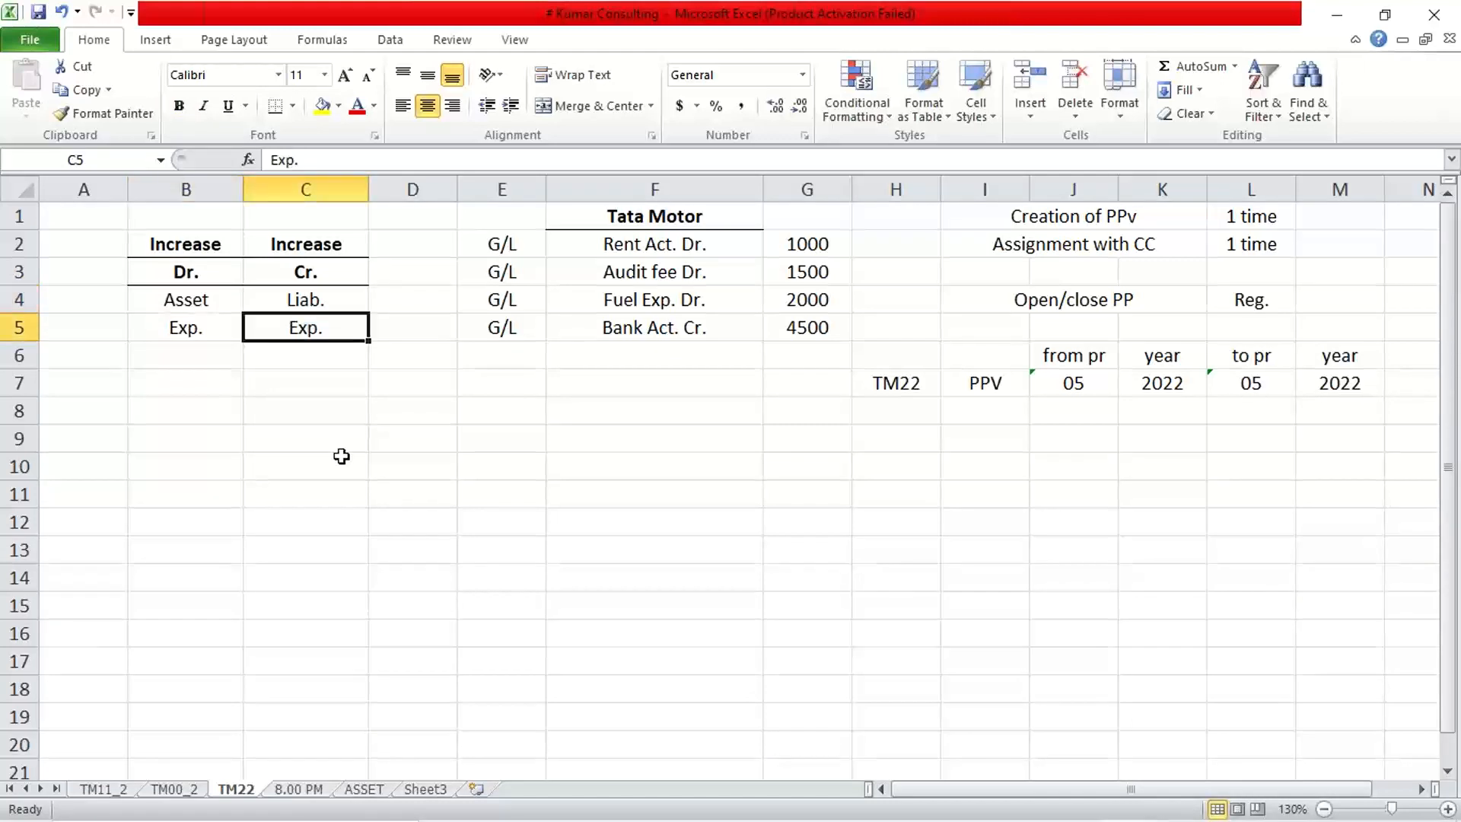
{"action": "type", "text": "Rev."}
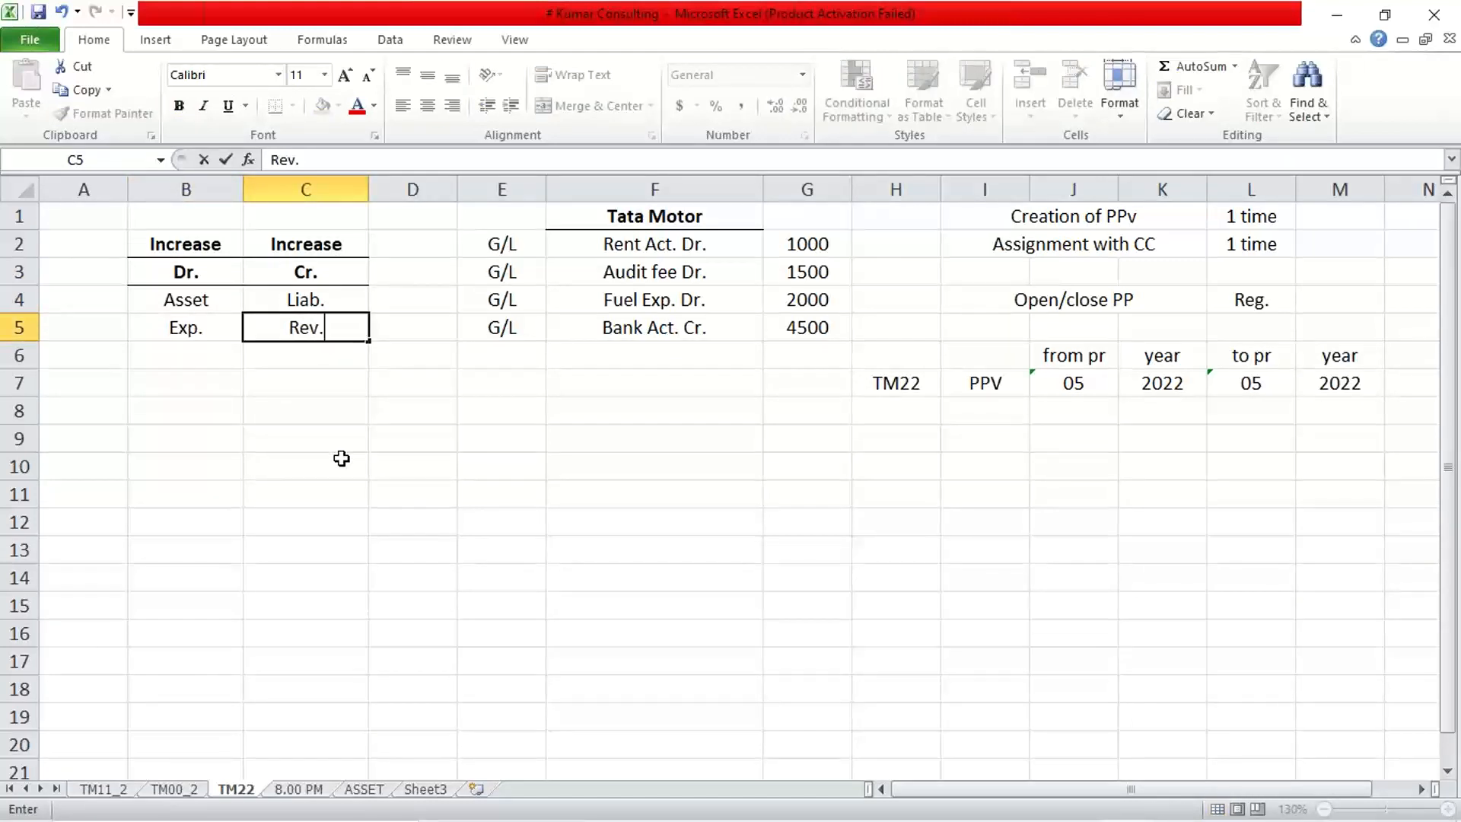
{"action": "key", "text": "Return"}
{"action": "left_click", "coordinate": [311, 303]}
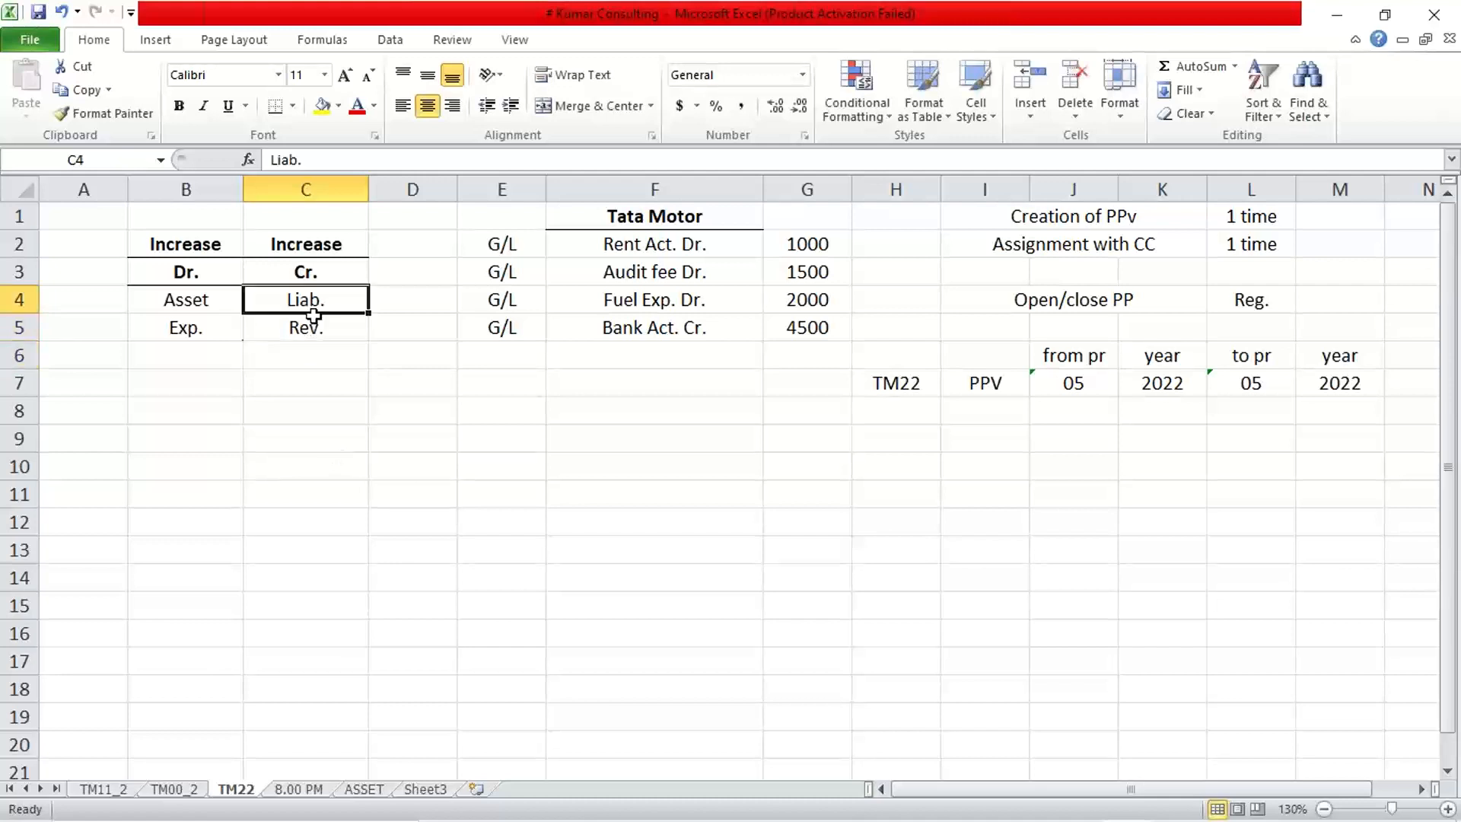
{"action": "left_click_drag", "start_coordinate": [312, 315], "coordinate": [314, 328]}
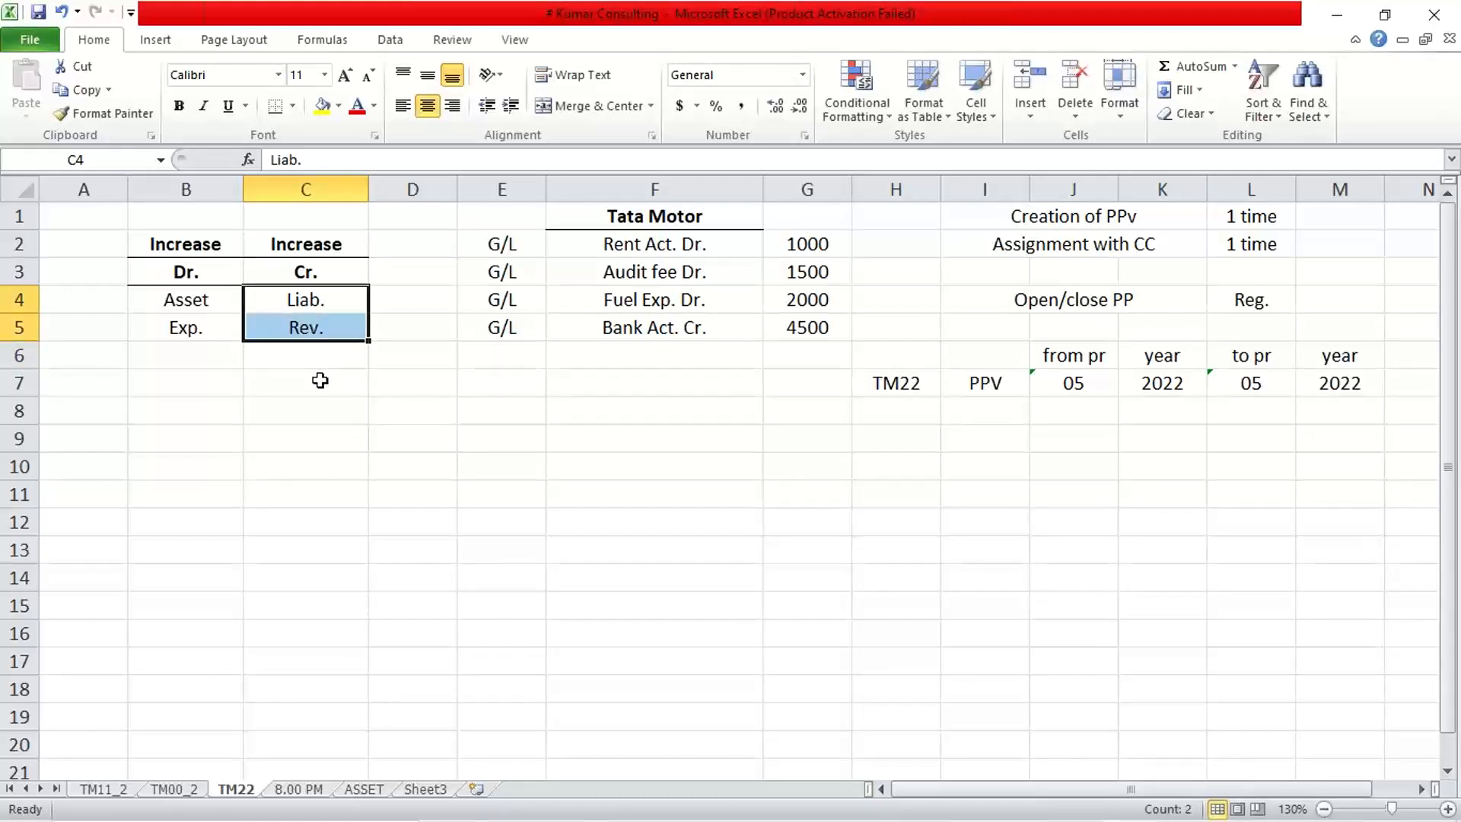
{"action": "left_click", "coordinate": [310, 271]}
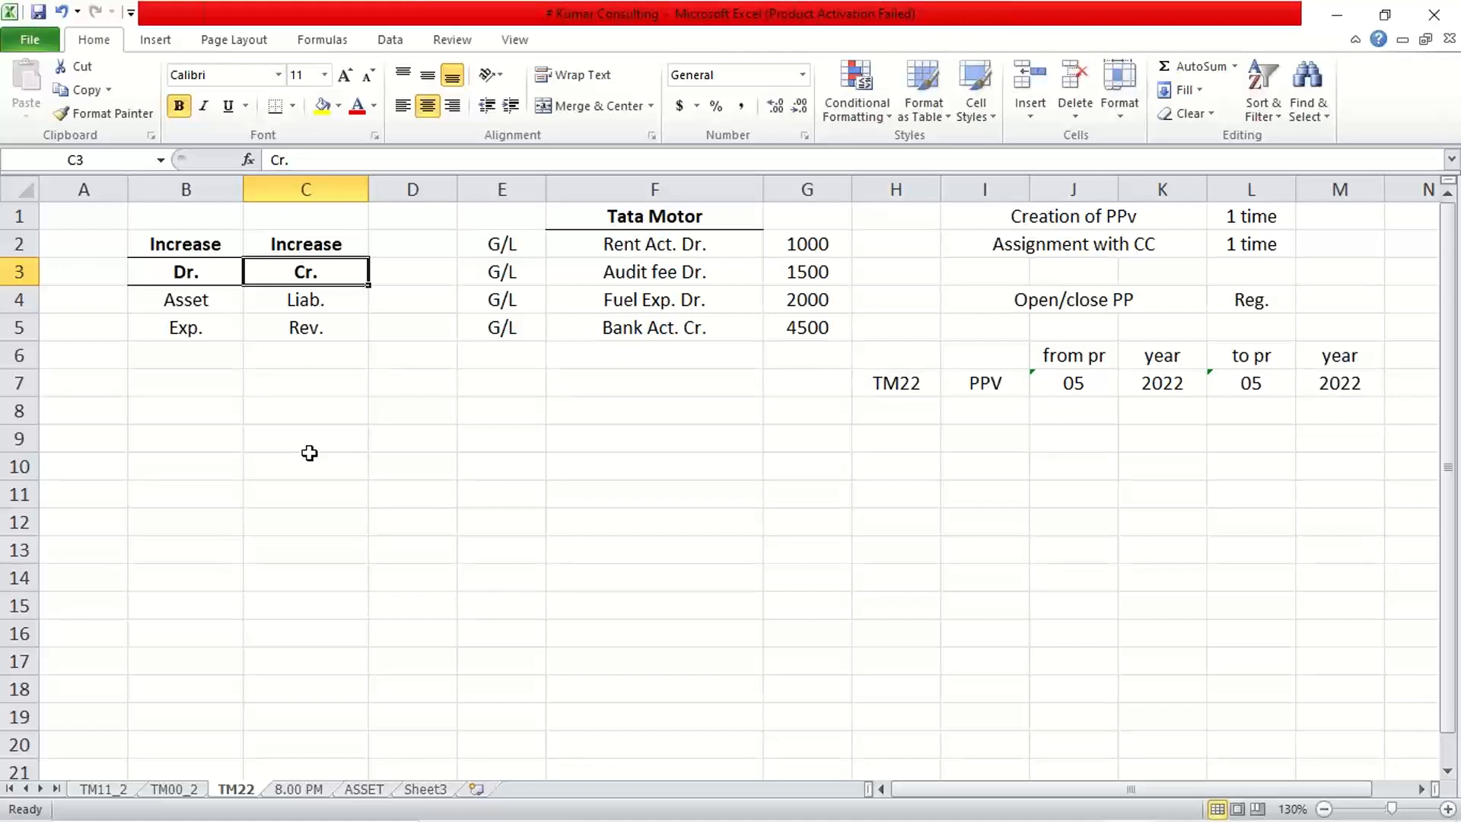
{"action": "left_click", "coordinate": [293, 326]}
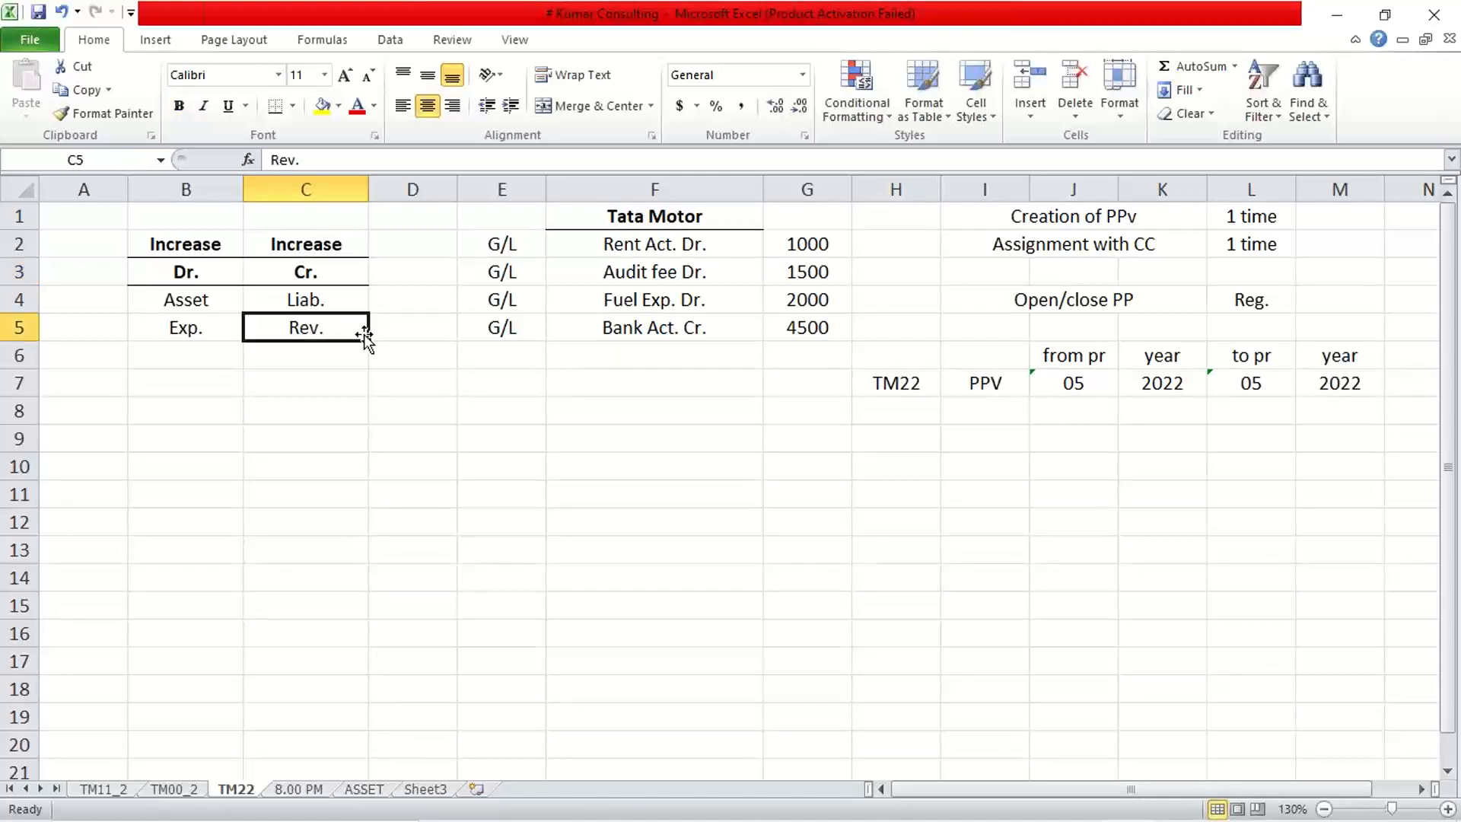
{"action": "left_click", "coordinate": [309, 278]}
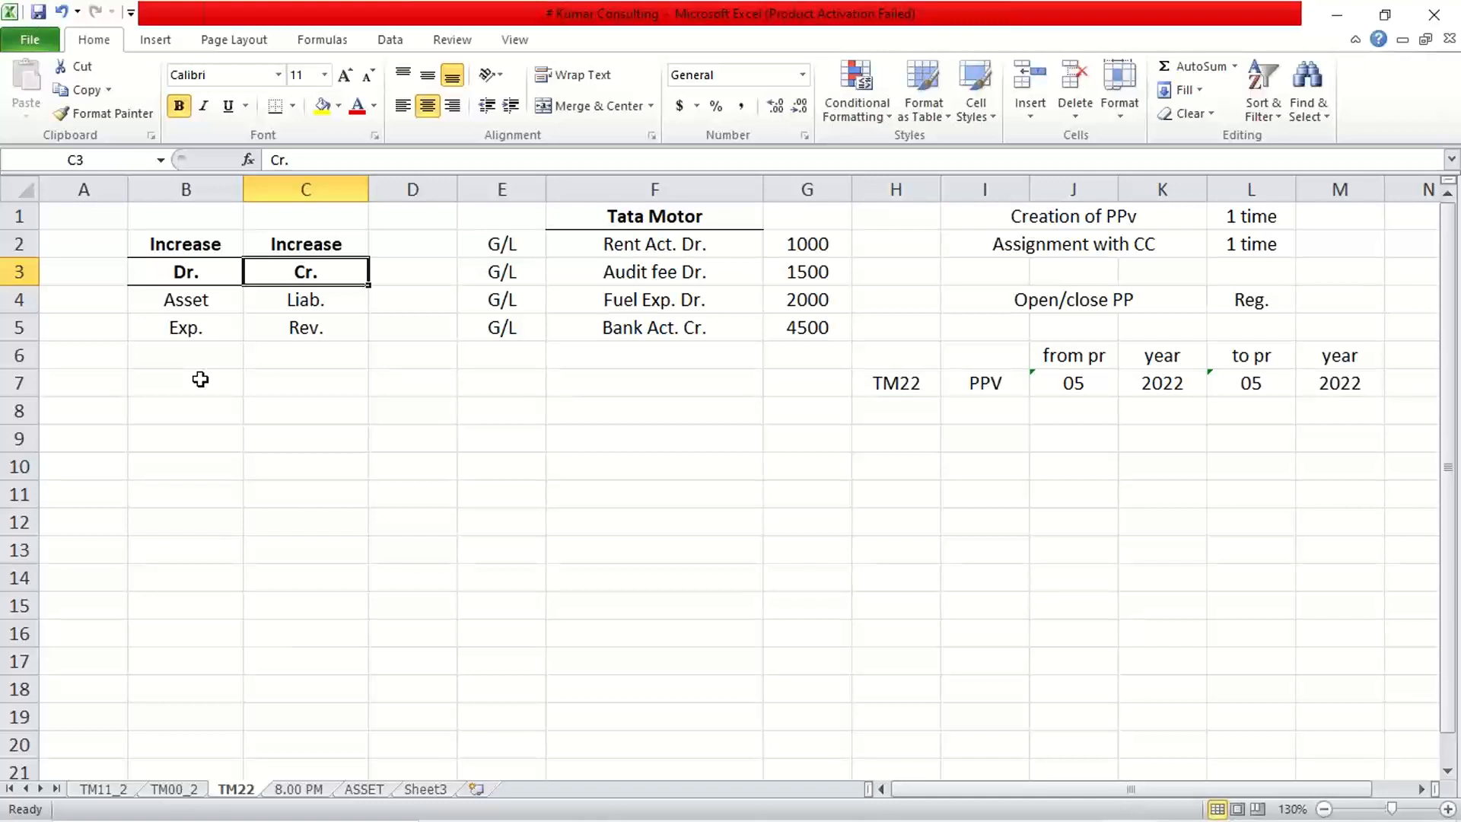
Delete columns B and C holding the Increase Dr./Cr. grid, shifting the Tata Motor entries left.
{"action": "left_click", "coordinate": [624, 460]}
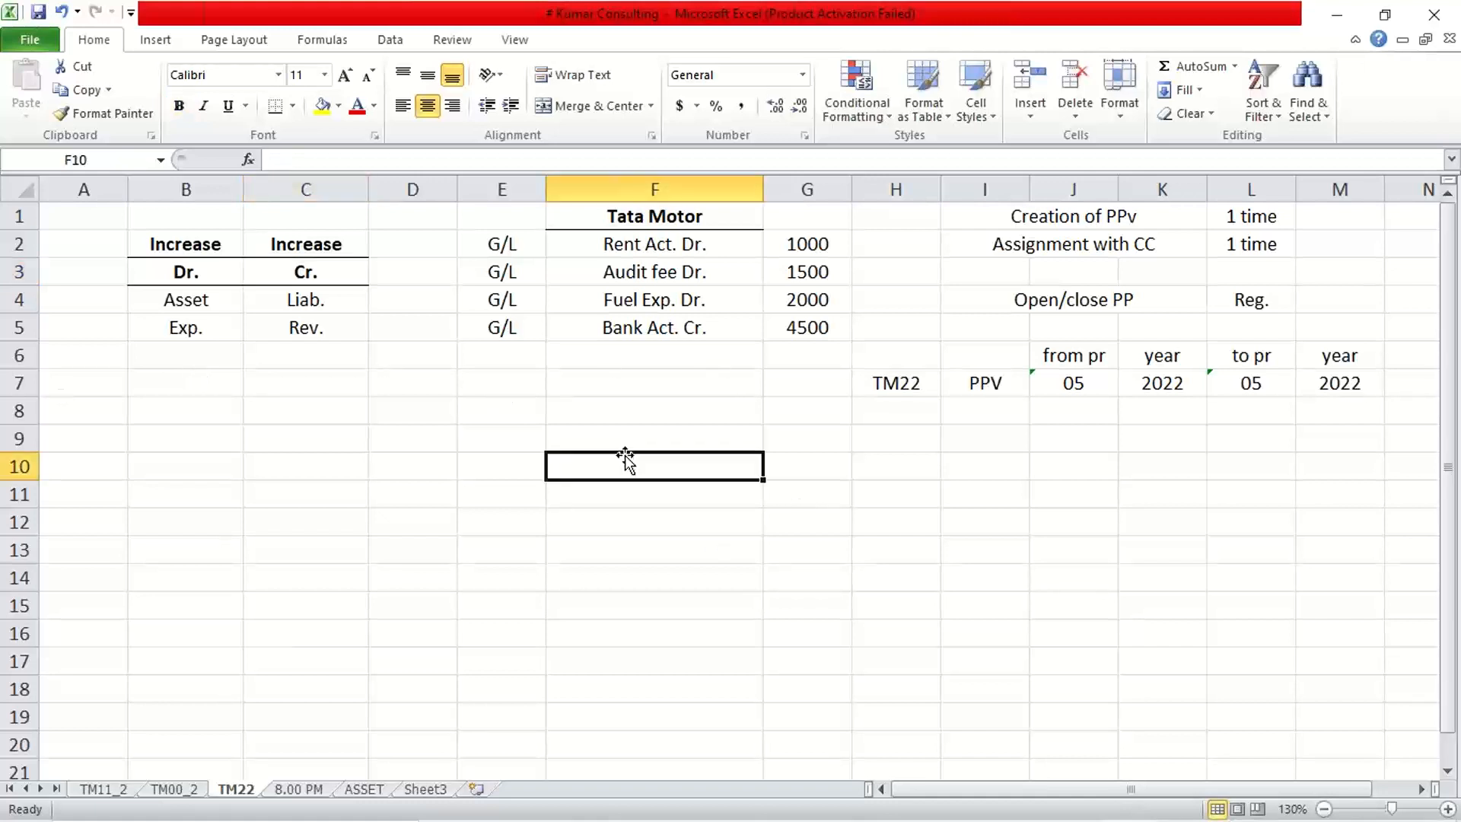
{"action": "left_click", "coordinate": [257, 376]}
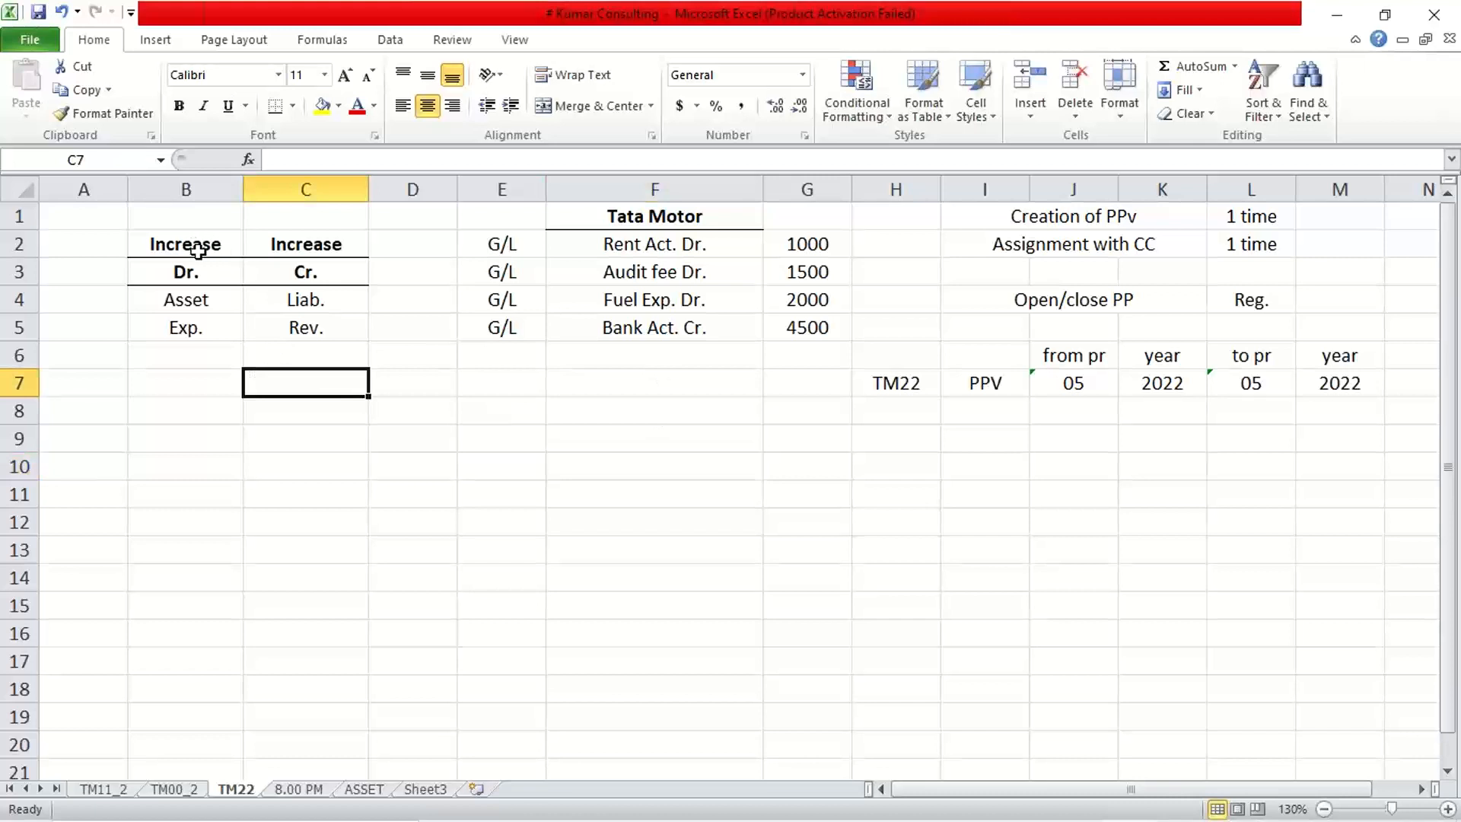
{"action": "left_click", "coordinate": [589, 339]}
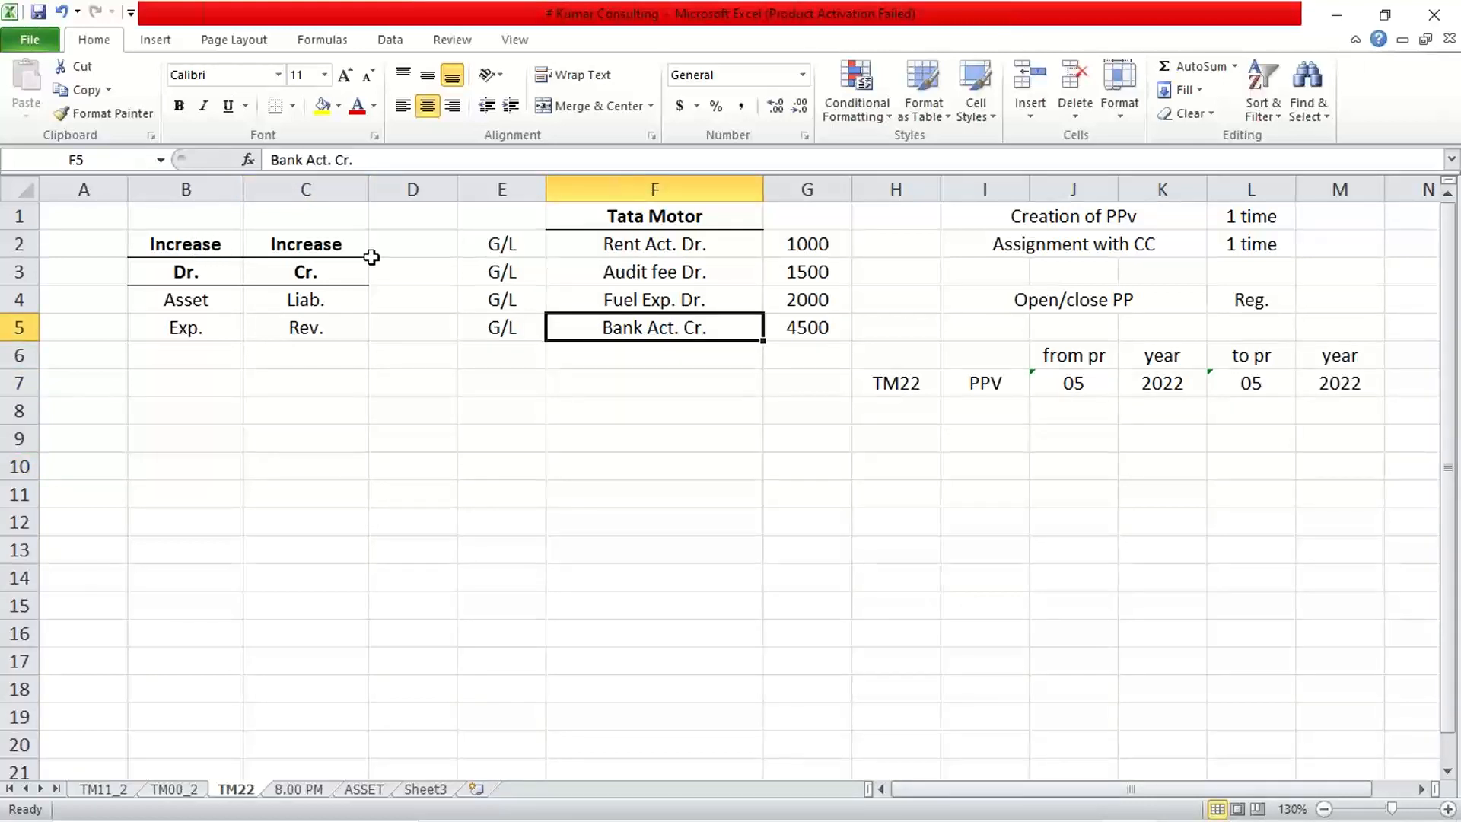
{"action": "left_click_drag", "start_coordinate": [167, 183], "coordinate": [320, 192]}
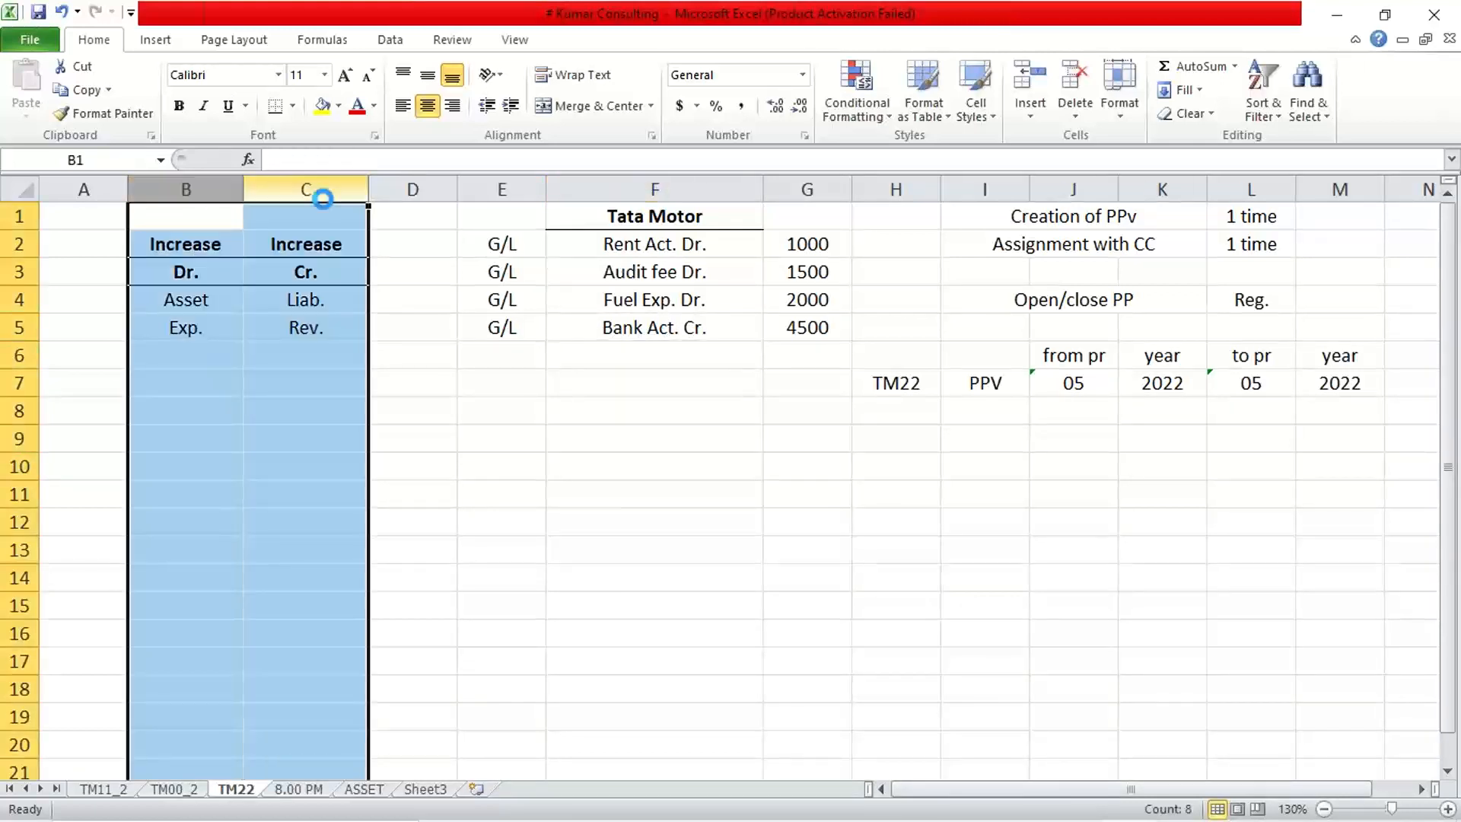
{"action": "key", "text": "ctrl+minus"}
{"action": "left_click", "coordinate": [438, 610]}
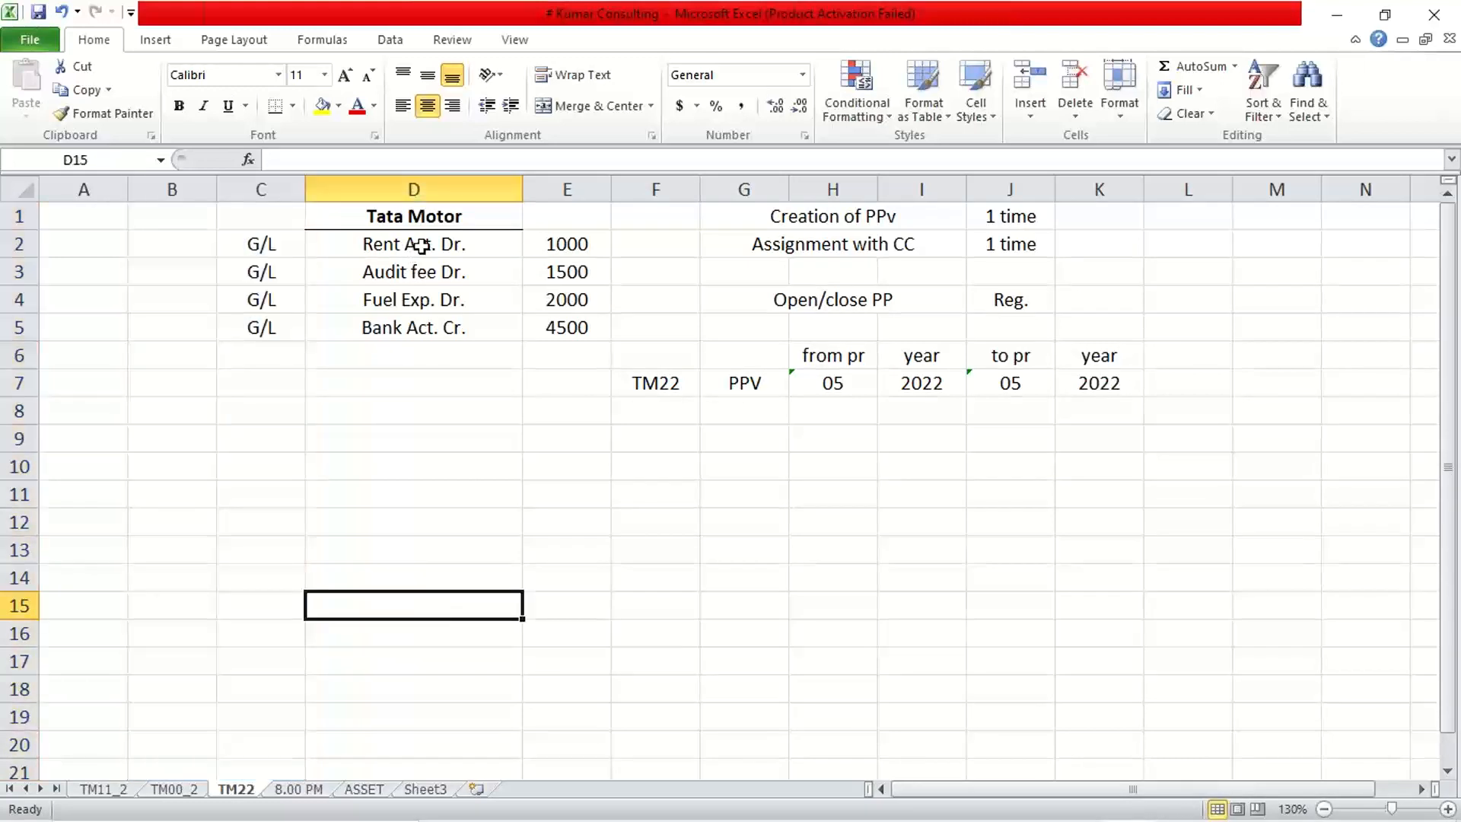
{"action": "left_click_drag", "start_coordinate": [417, 244], "coordinate": [432, 300]}
{"action": "left_click", "coordinate": [396, 328]}
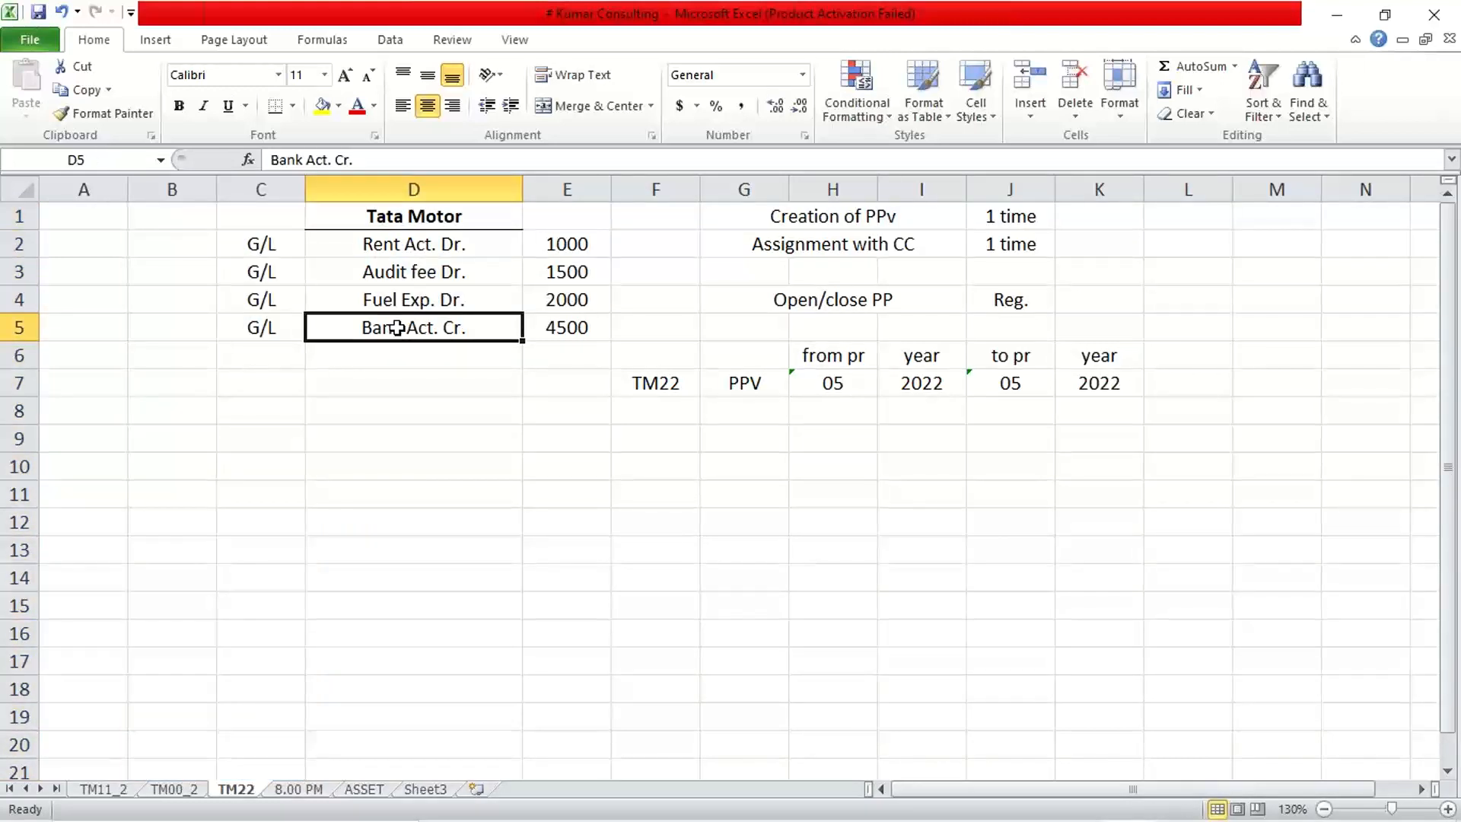
Switch to SAP's Enter G/L account document window.
{"action": "mouse_move", "coordinate": [617, 793]}
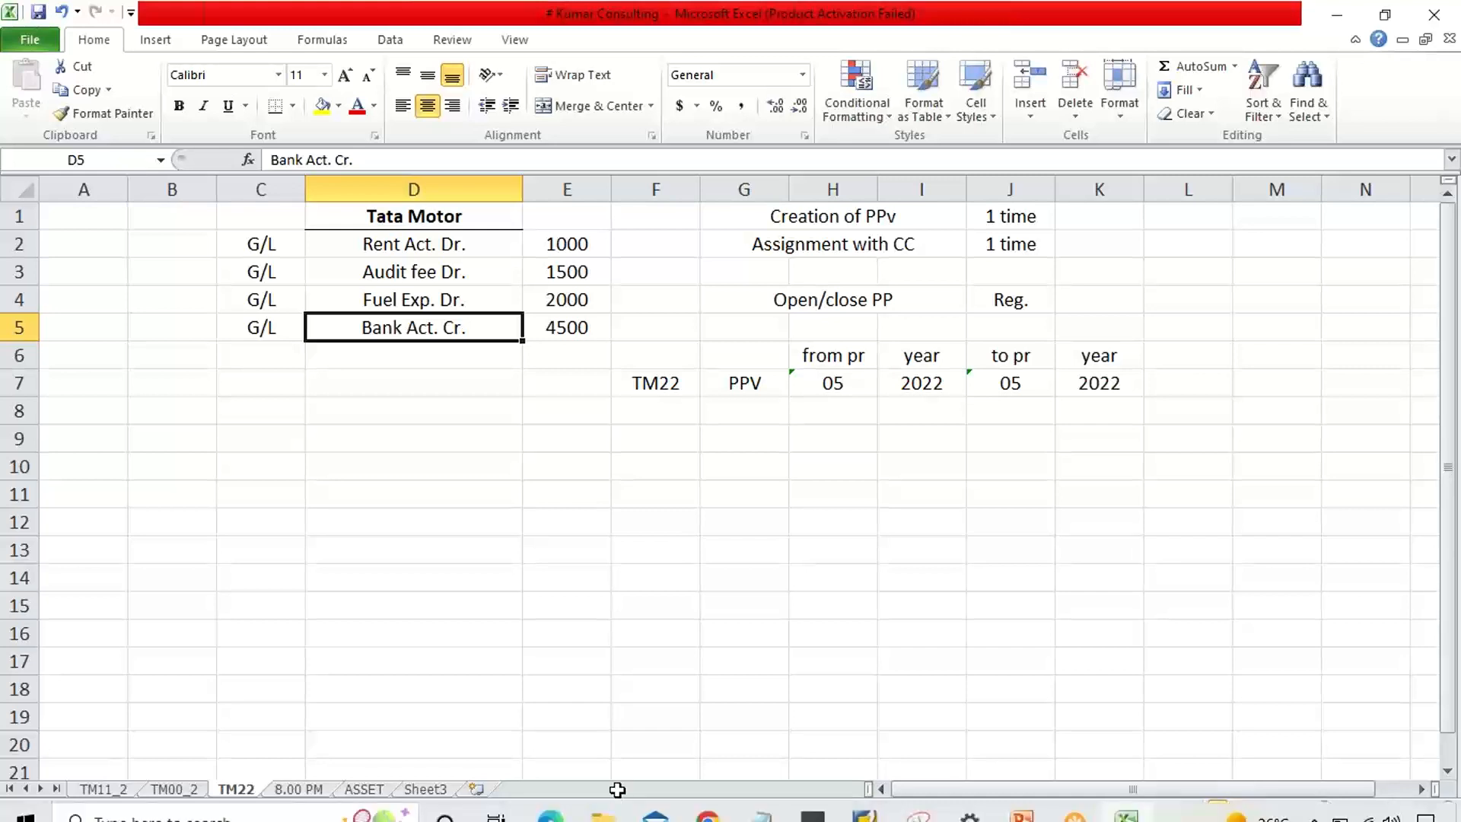
{"action": "left_click", "coordinate": [858, 807]}
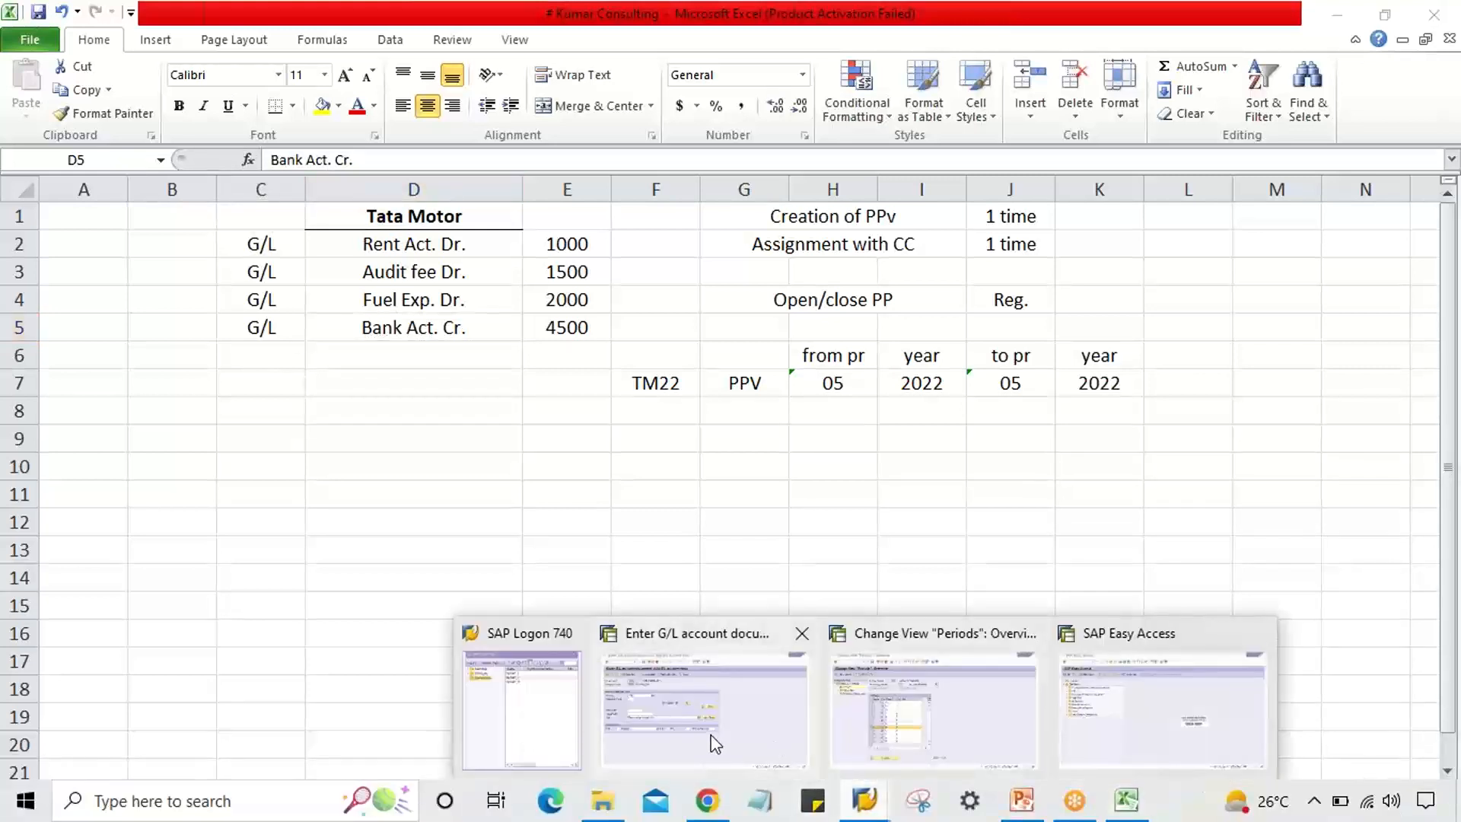
{"action": "left_click", "coordinate": [710, 742]}
Abandon the rent document after checking the 1000 bank credit item, restarting posting with /nf-02.
{"action": "left_click", "coordinate": [272, 307]}
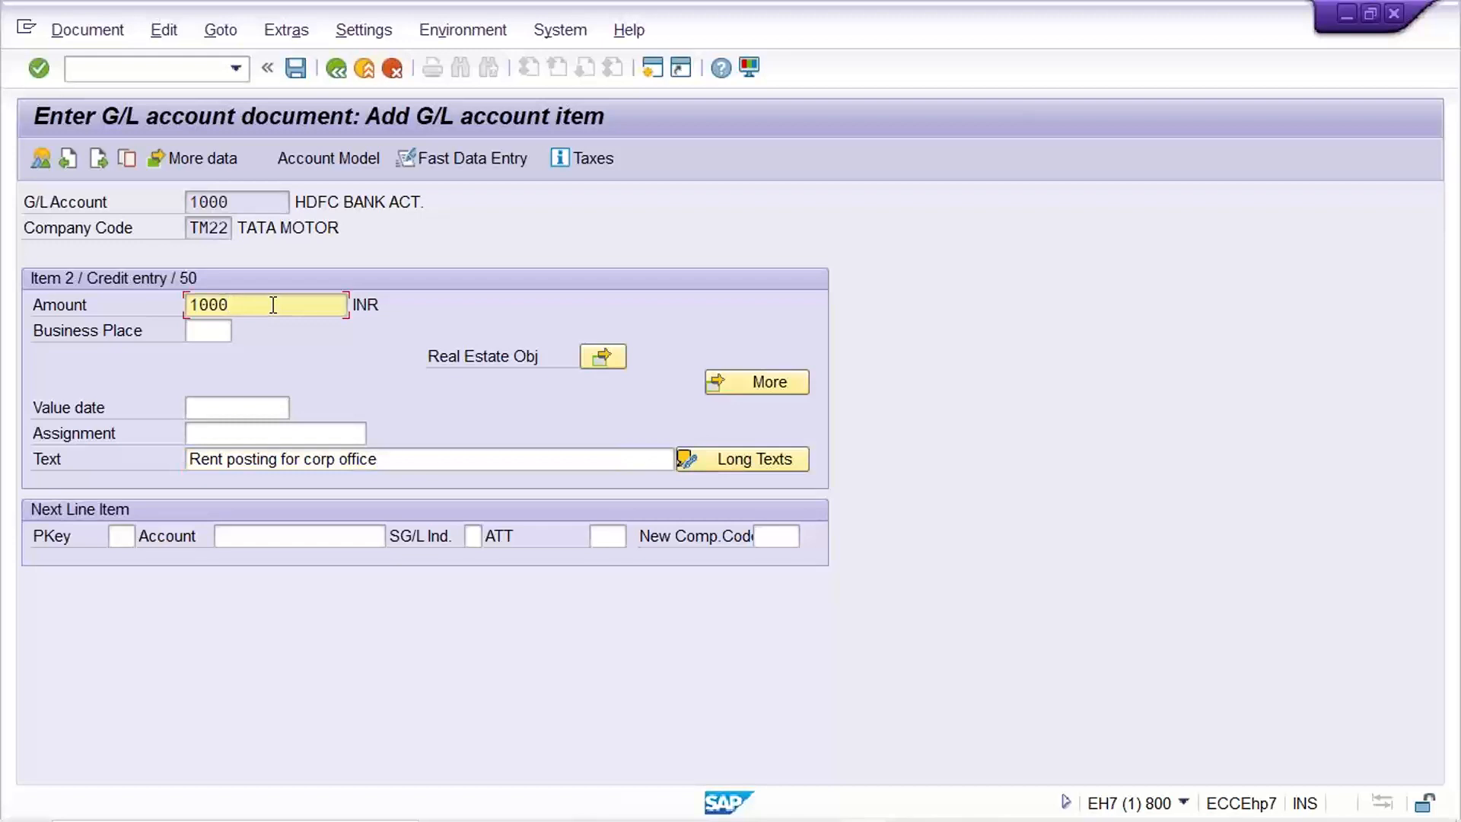
{"action": "left_click", "coordinate": [255, 201]}
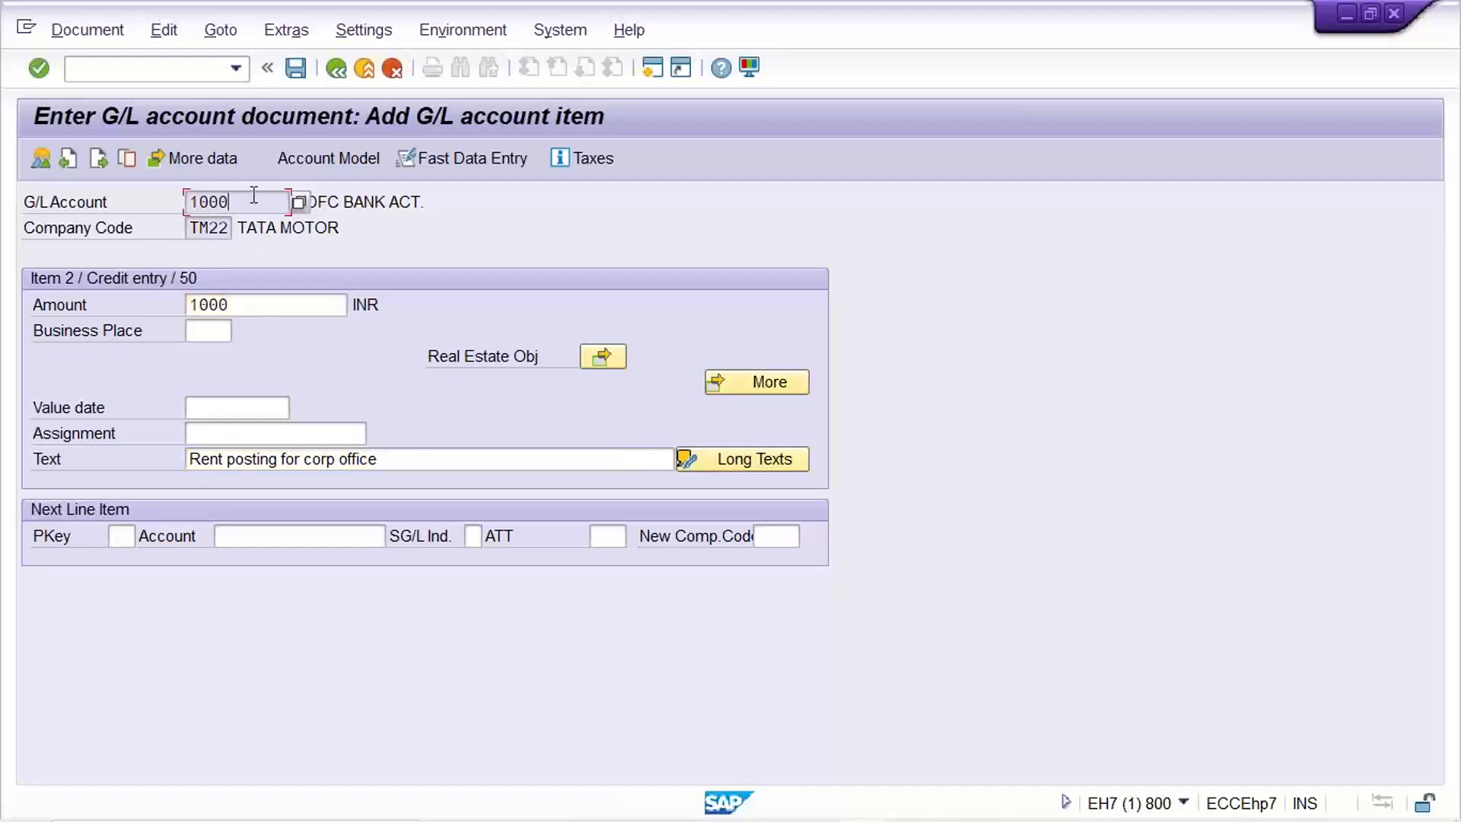
{"action": "left_click", "coordinate": [274, 301]}
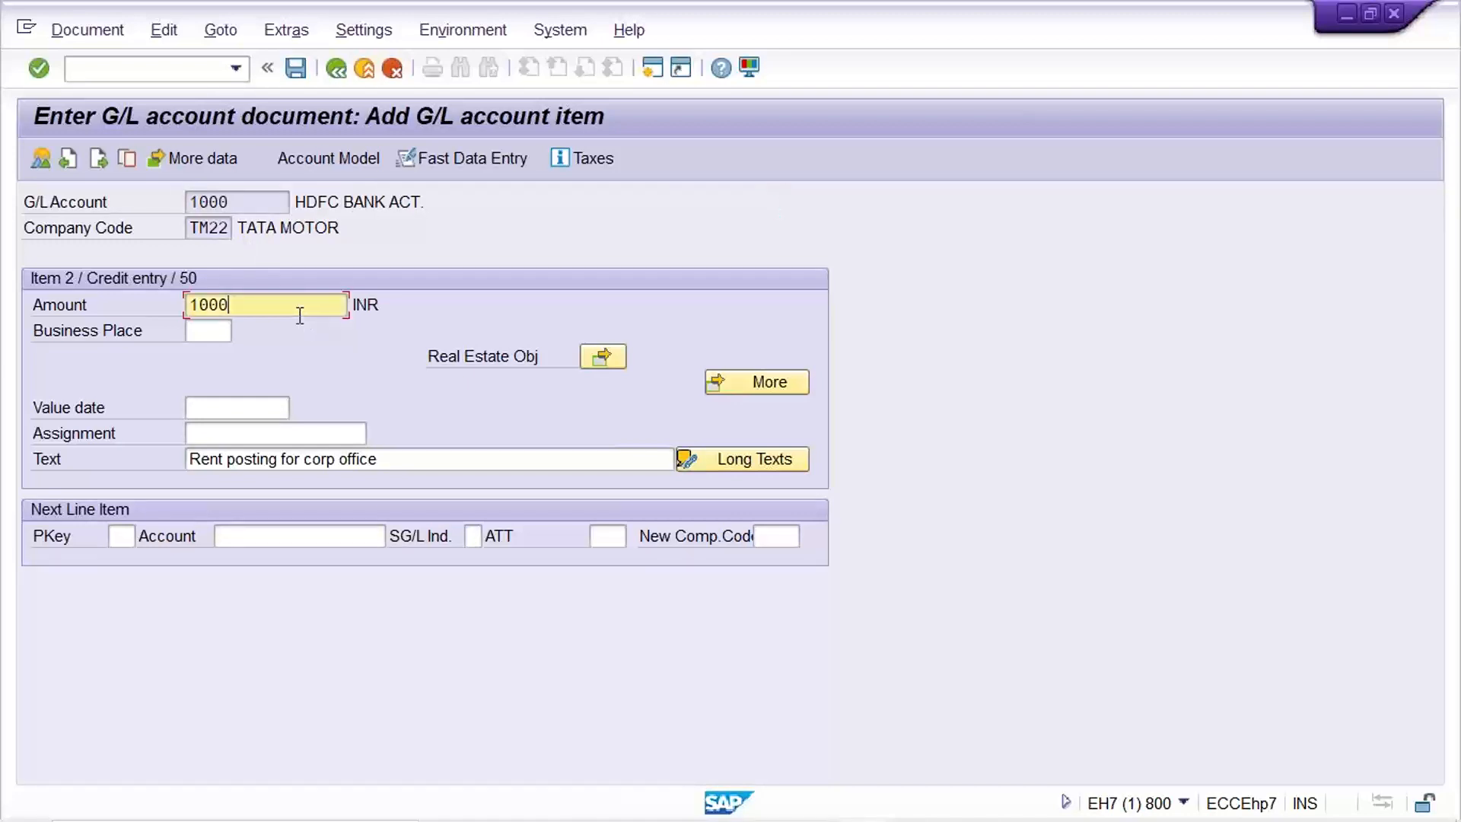
{"action": "left_click", "coordinate": [235, 69]}
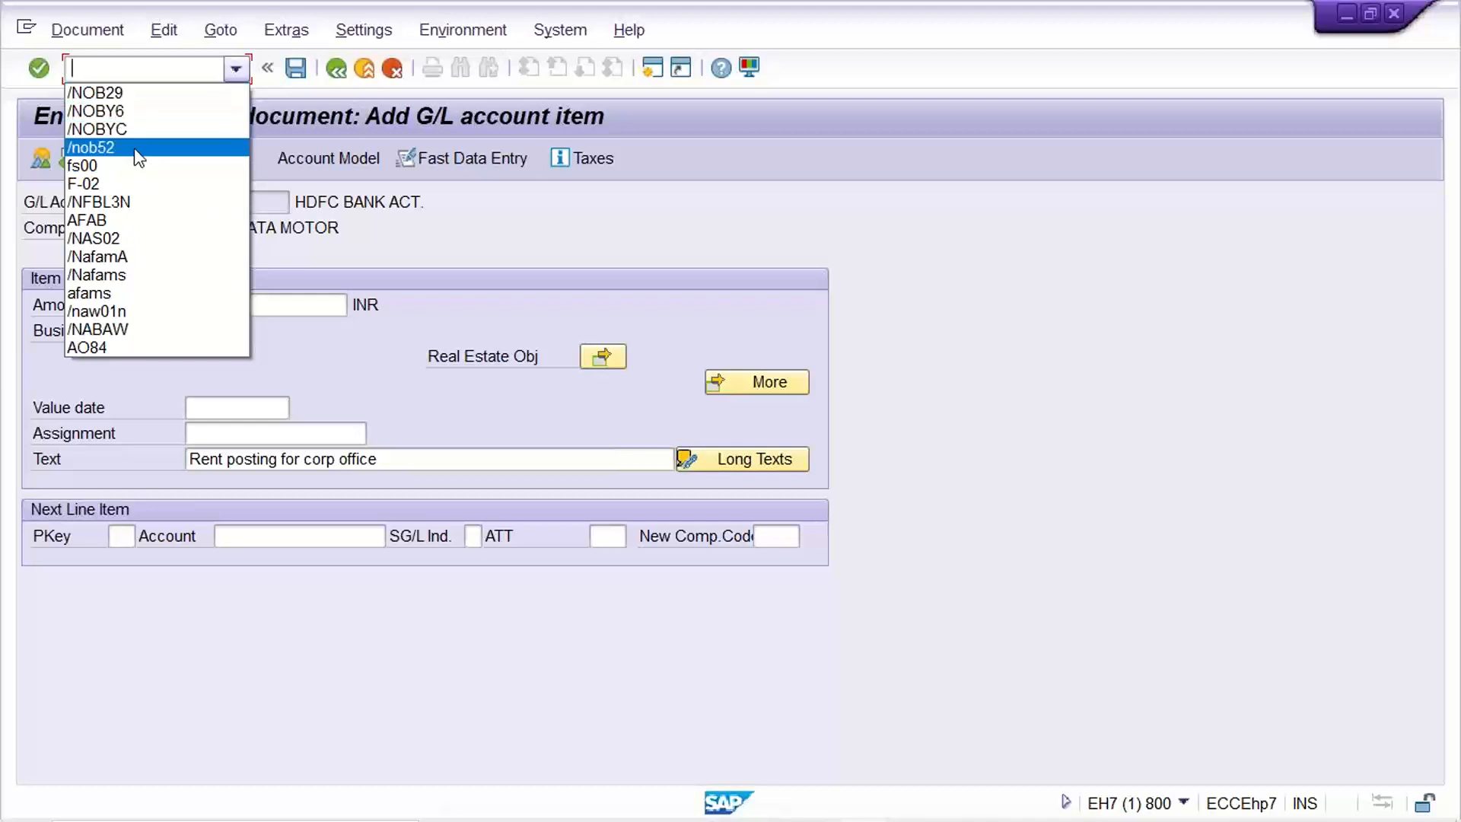
{"action": "left_click", "coordinate": [399, 300]}
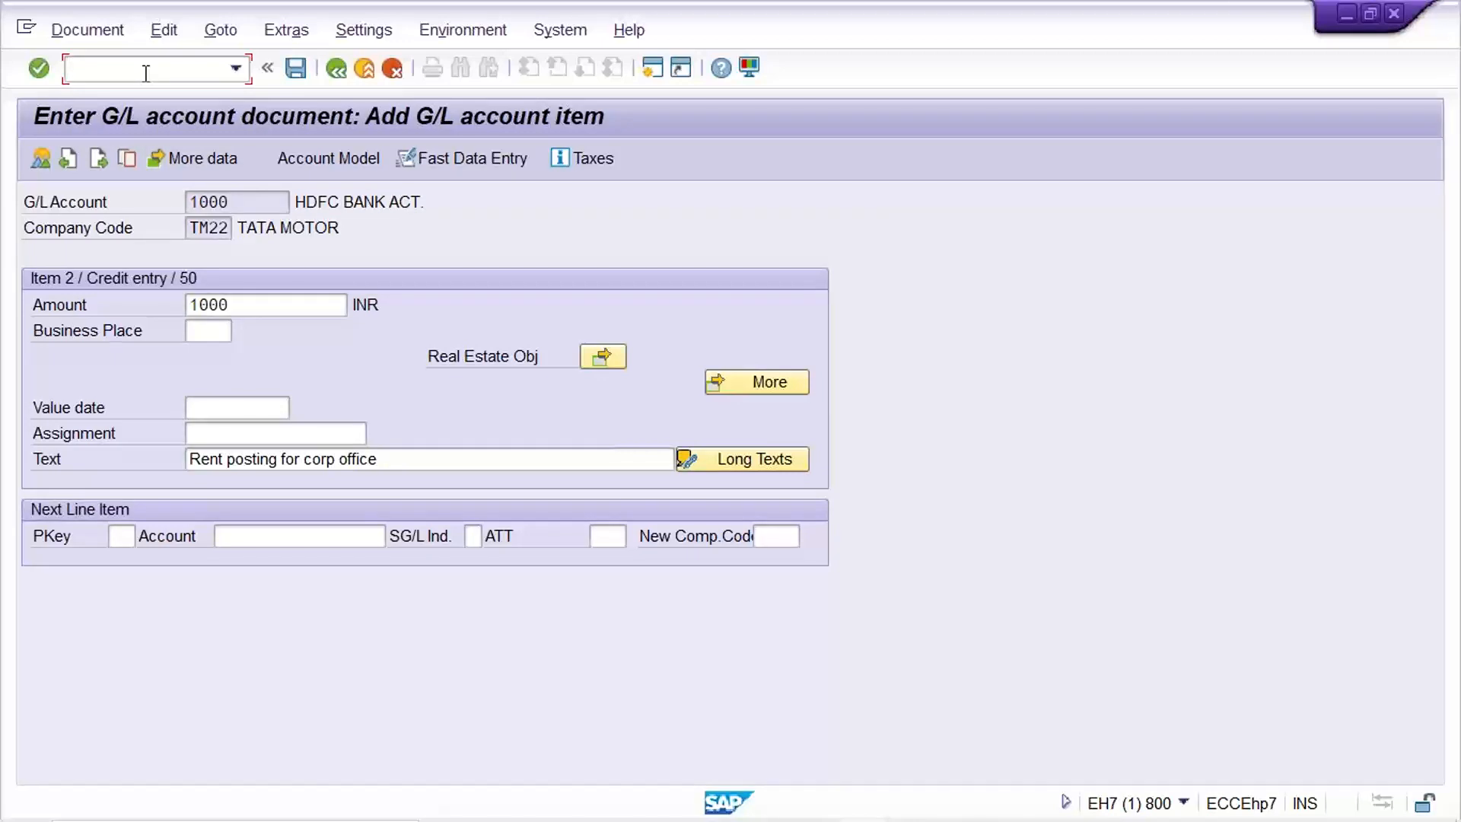
{"action": "type", "text": "/nf-02"}
{"action": "key", "text": "Return"}
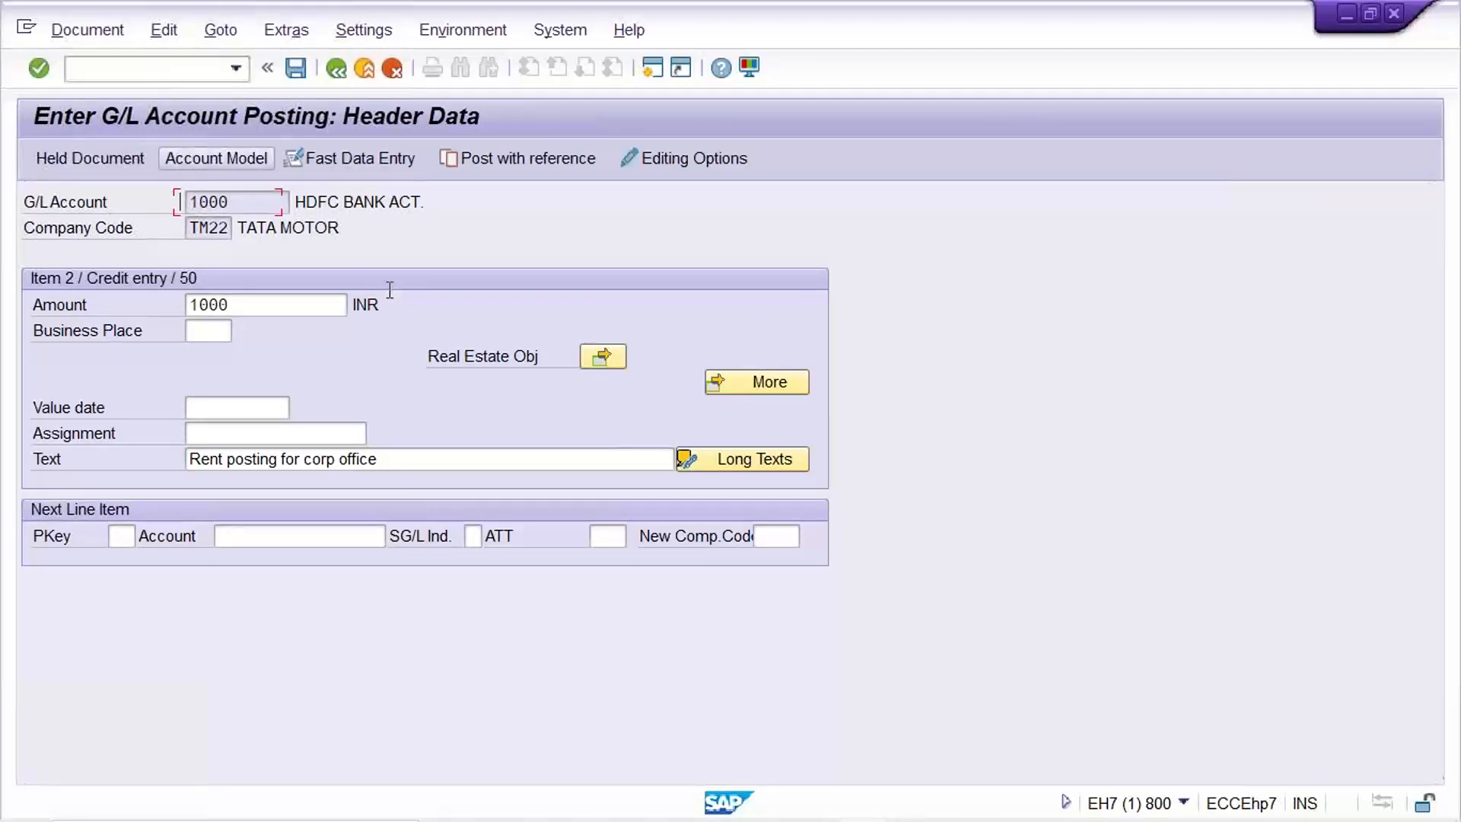
Restart the /nf-02 G/L posting header and set the document date to 29.08.2022.
{"action": "left_click", "coordinate": [232, 202]}
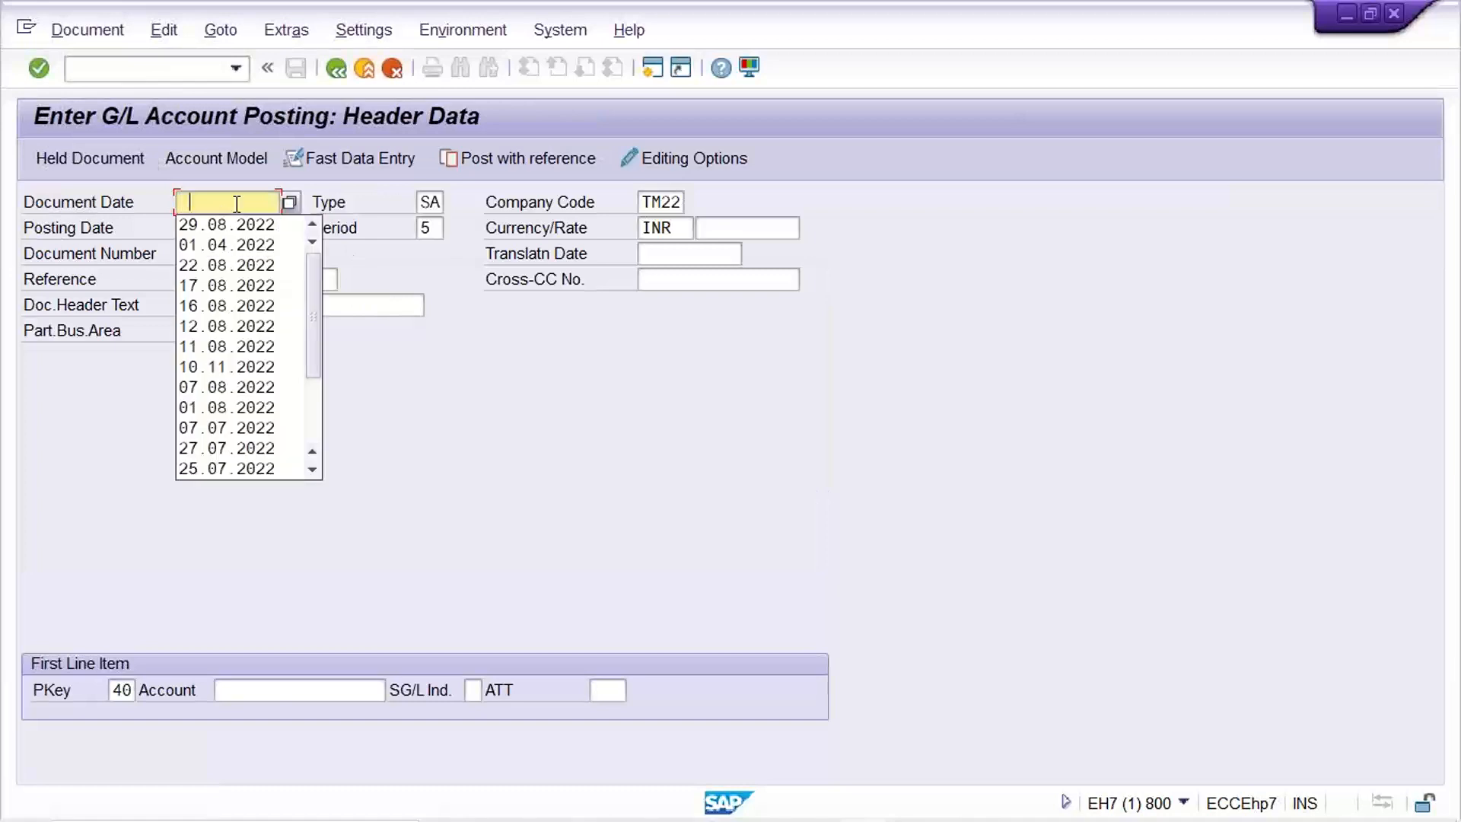
{"action": "left_click", "coordinate": [229, 224]}
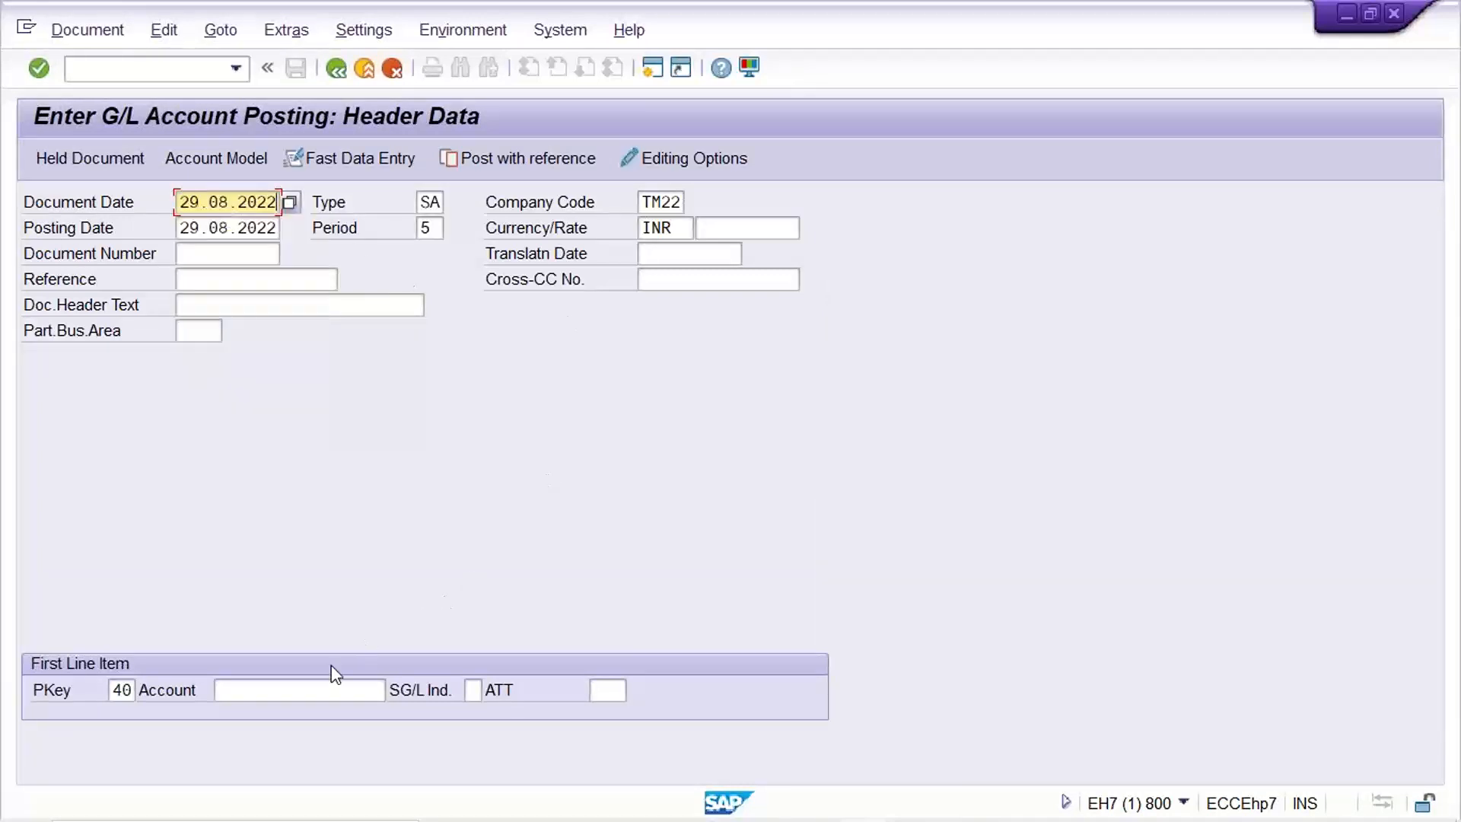
{"action": "left_click", "coordinate": [440, 228]}
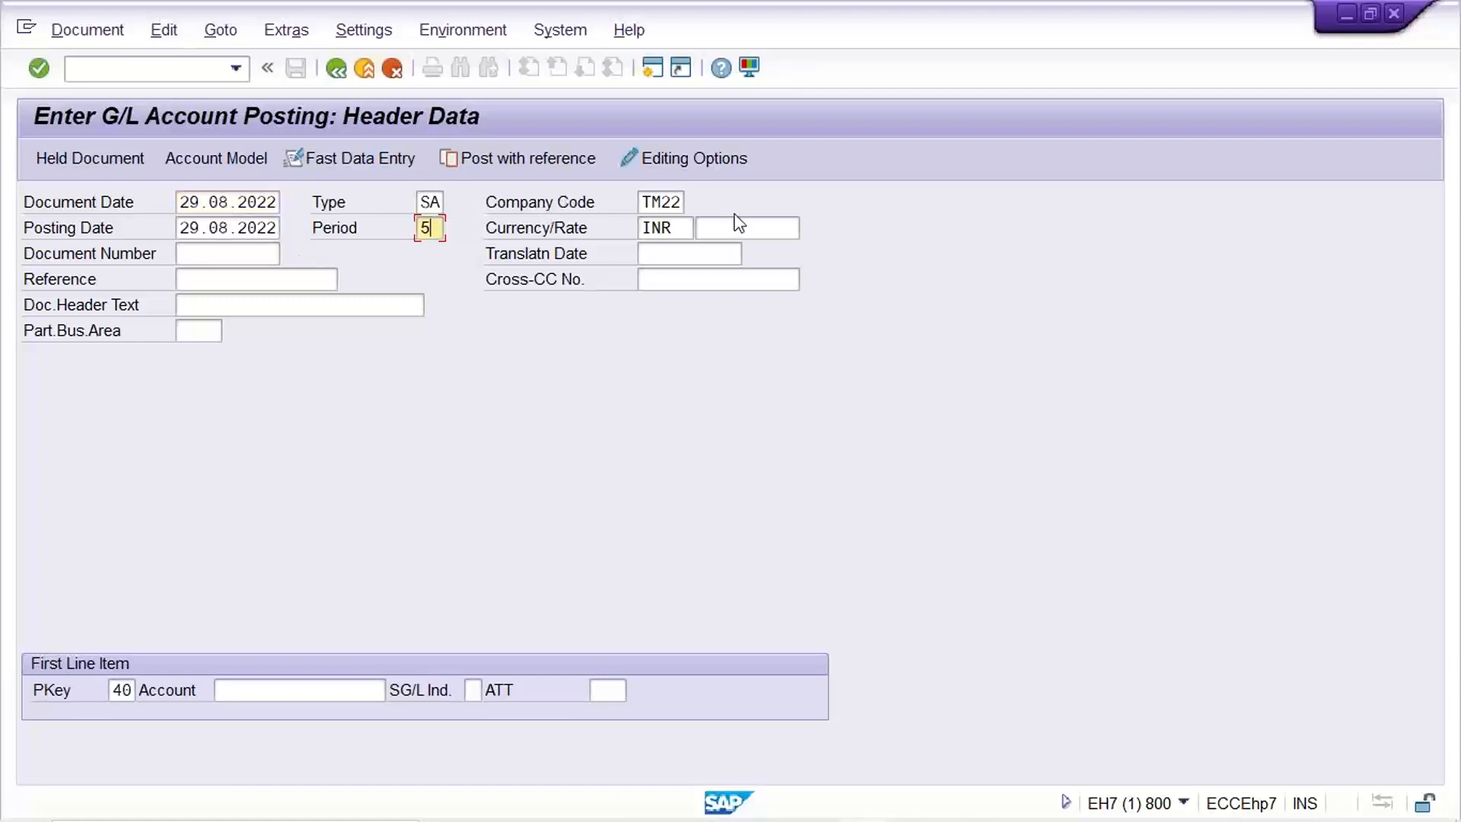
{"action": "left_click", "coordinate": [235, 69]}
{"action": "left_click", "coordinate": [225, 96]}
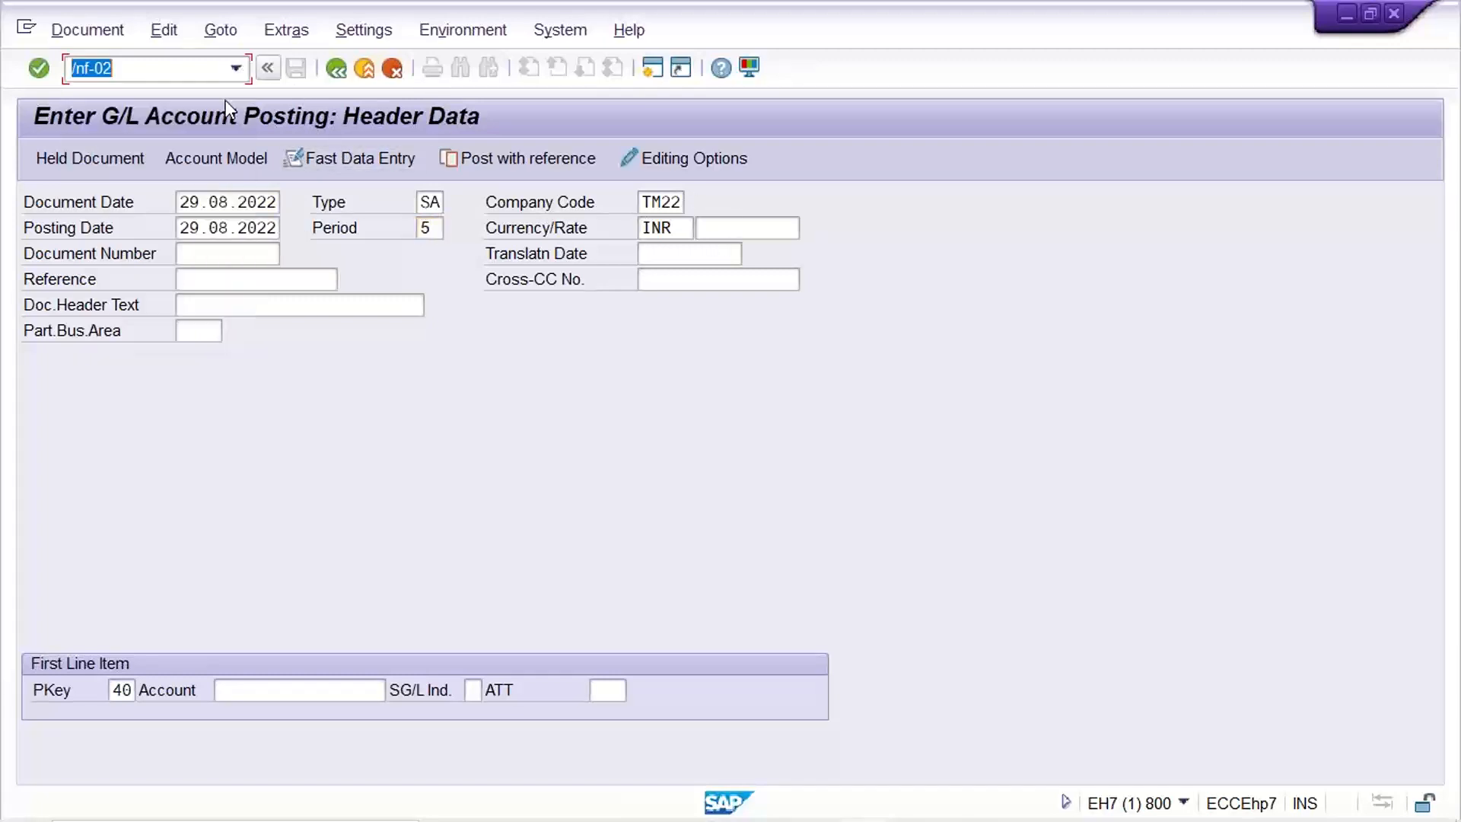
{"action": "type", "text": "4"}
{"action": "key", "text": "ctrl+z"}
{"action": "key", "text": "Return"}
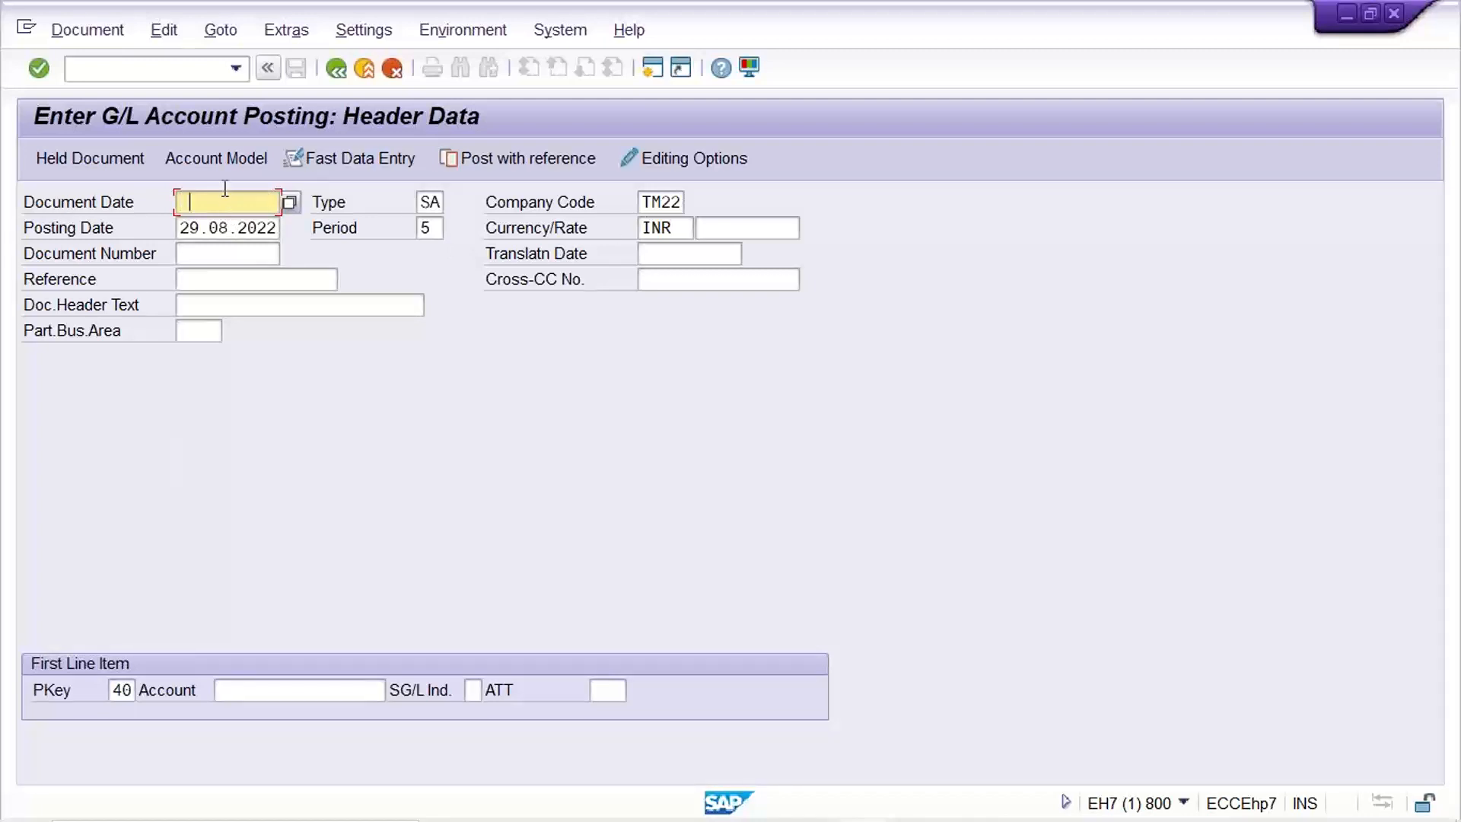
{"action": "key", "text": "Down"}
{"action": "key", "text": "Return"}
Start the first debit line with posting key 40 on rent account 4000.
{"action": "left_click", "coordinate": [127, 691]}
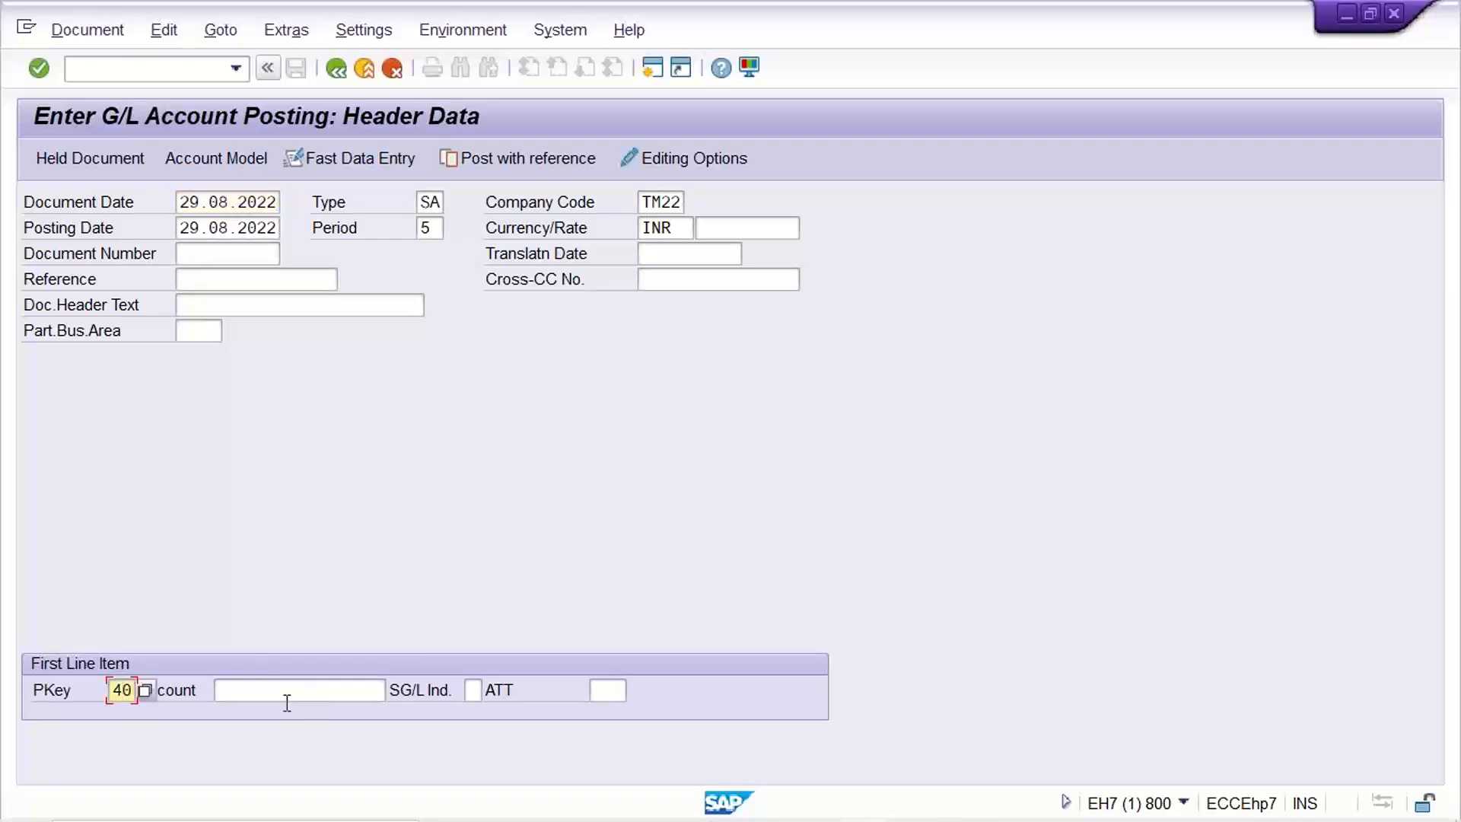
{"action": "left_click", "coordinate": [322, 684]}
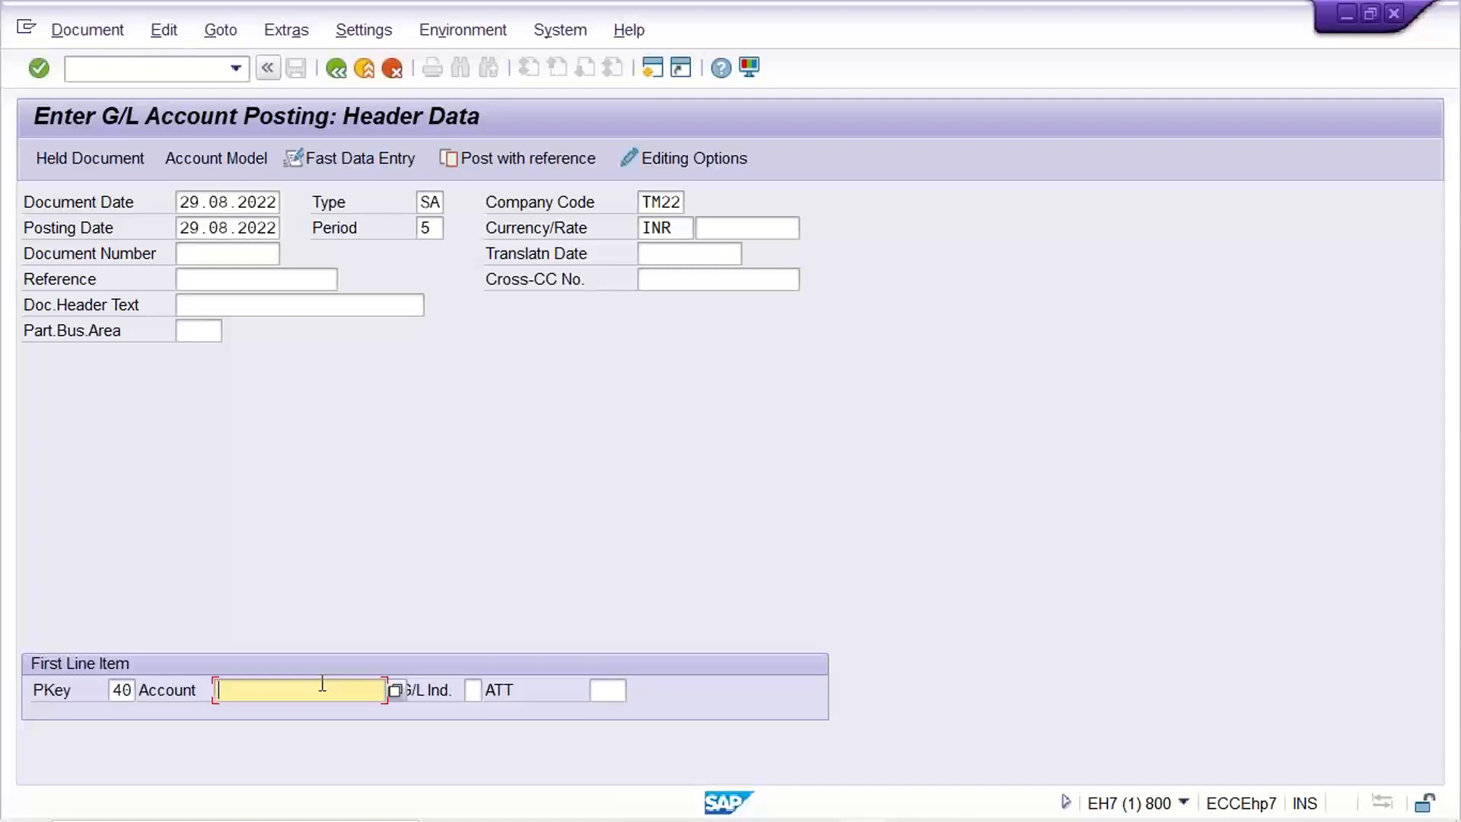
{"action": "type", "text": "4"}
{"action": "key", "text": "Down"}
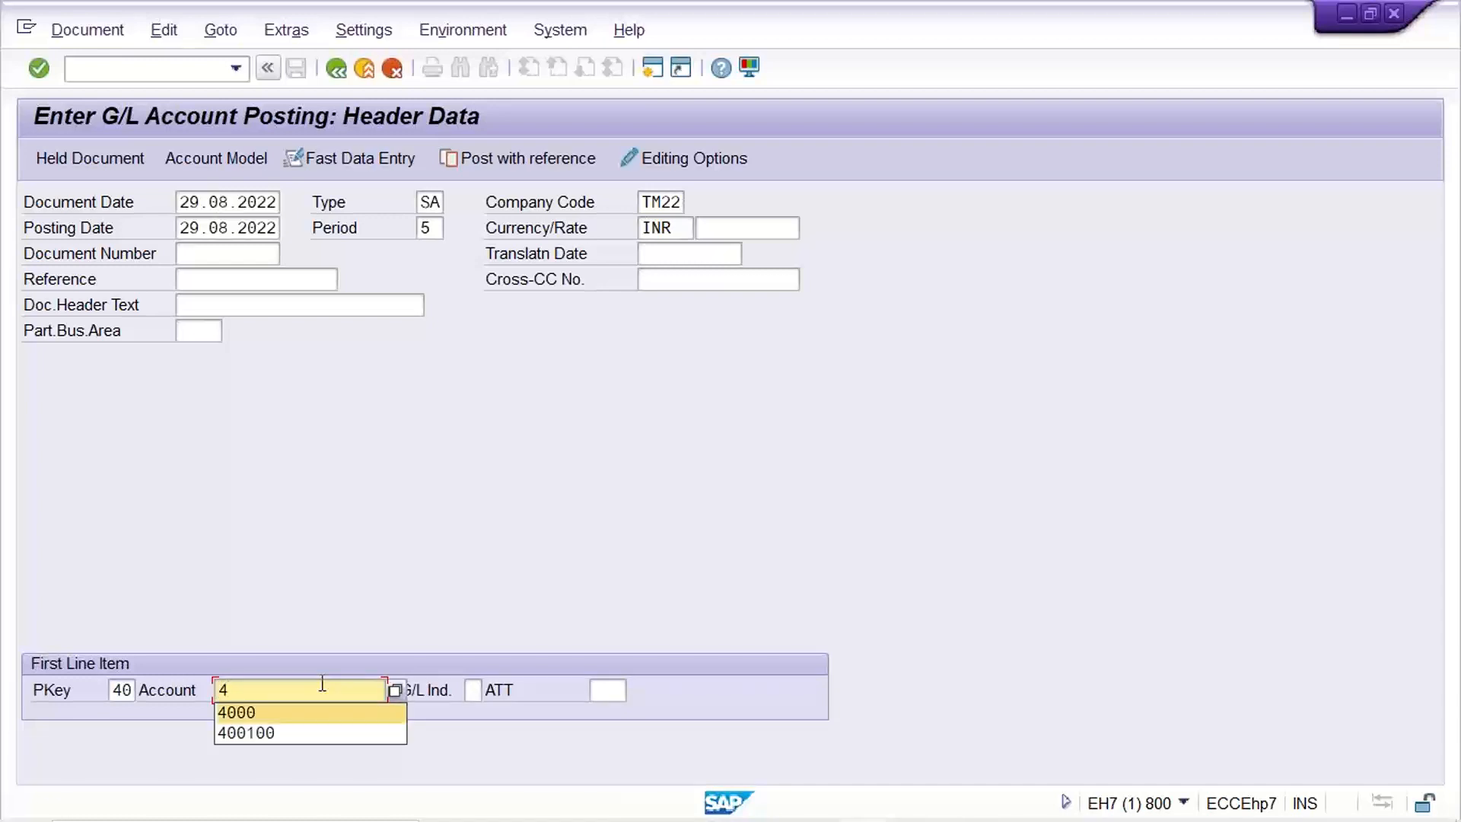
{"action": "key", "text": "Return"}
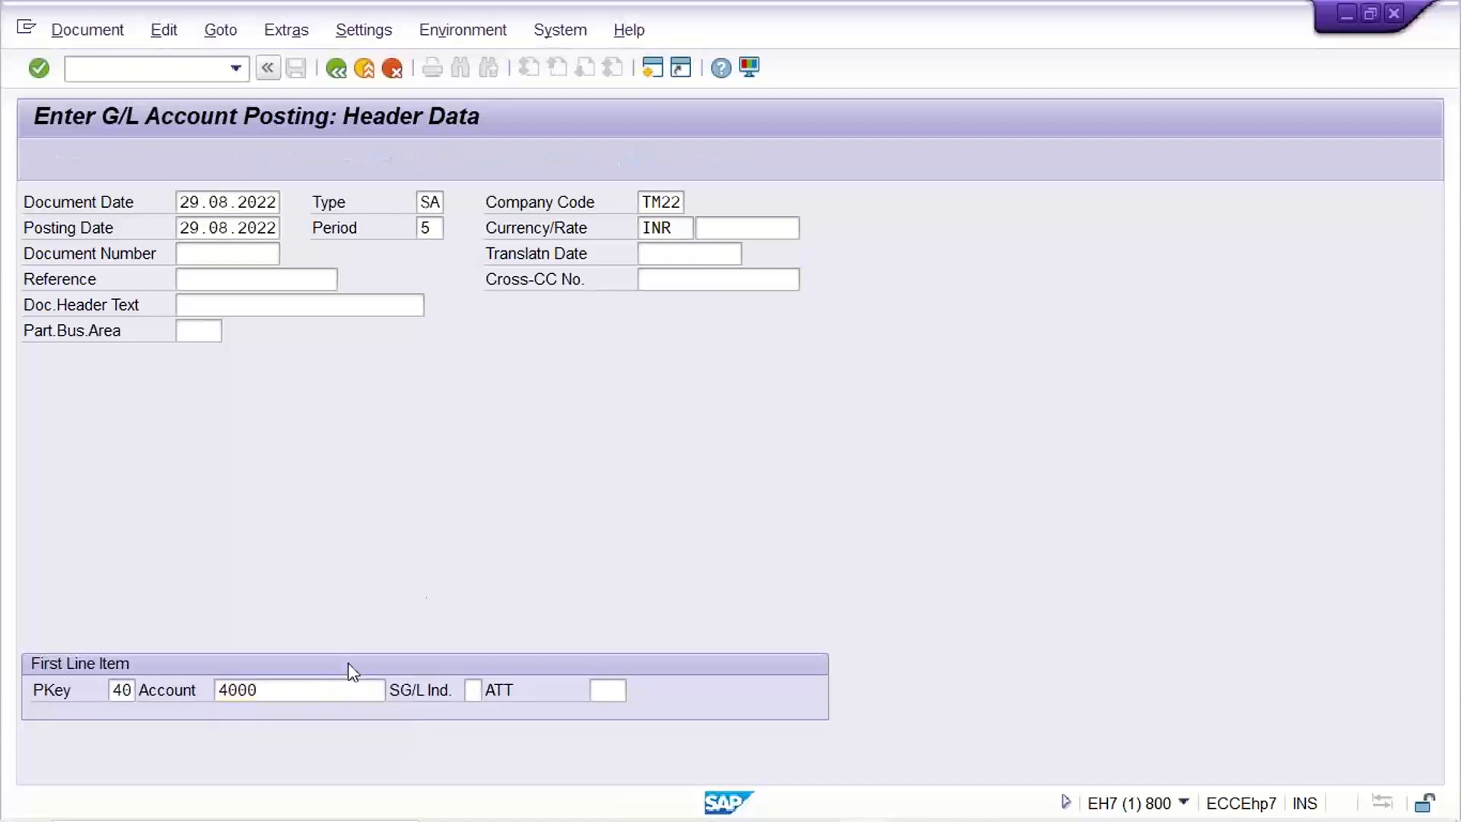
{"action": "key", "text": "Return"}
Give the rent debit item on account 4000 an amount of 1000 INR and item text 'rent'.
{"action": "type", "text": "1000"}
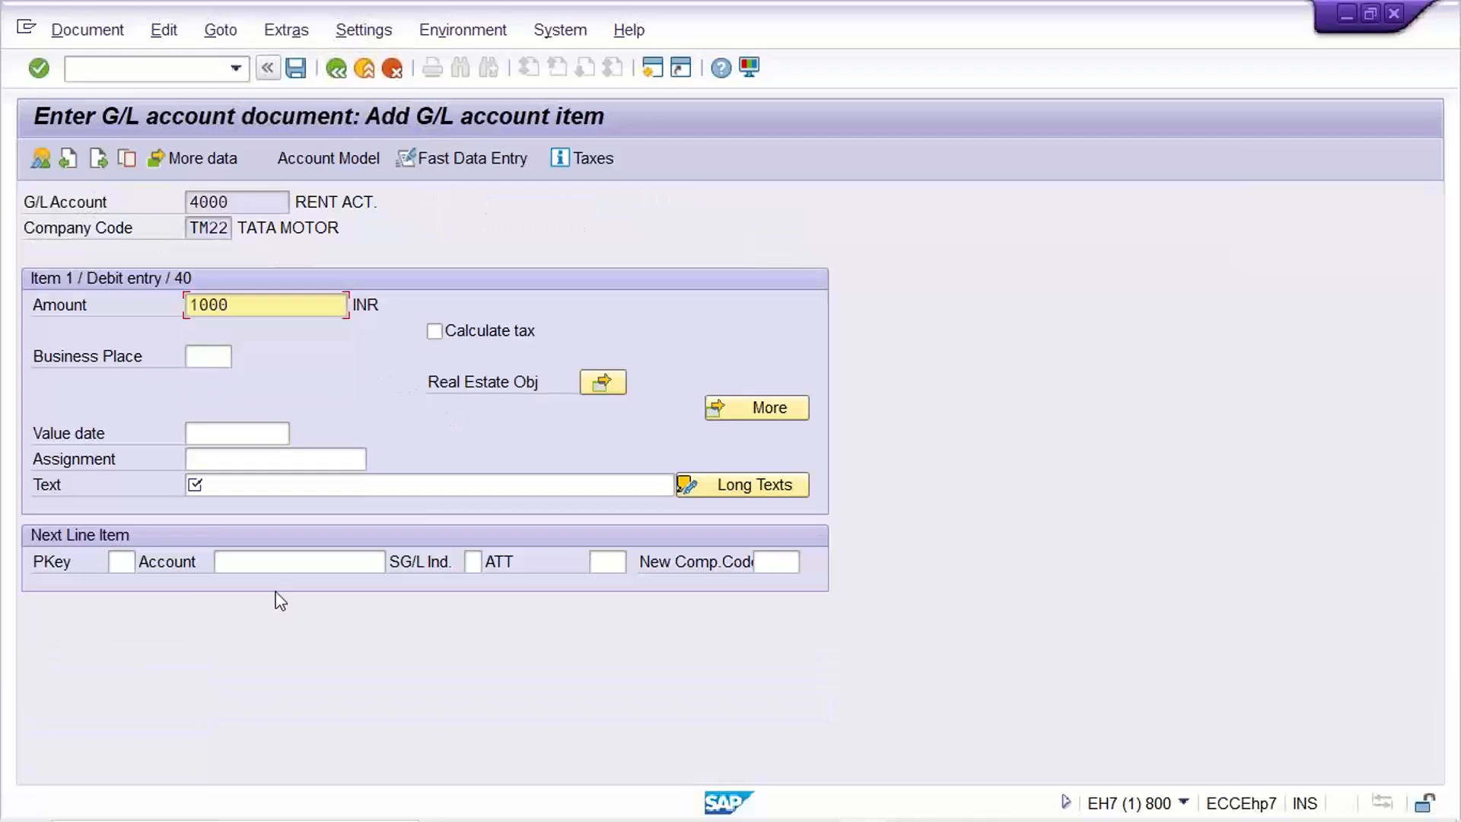
{"action": "left_click", "coordinate": [274, 490]}
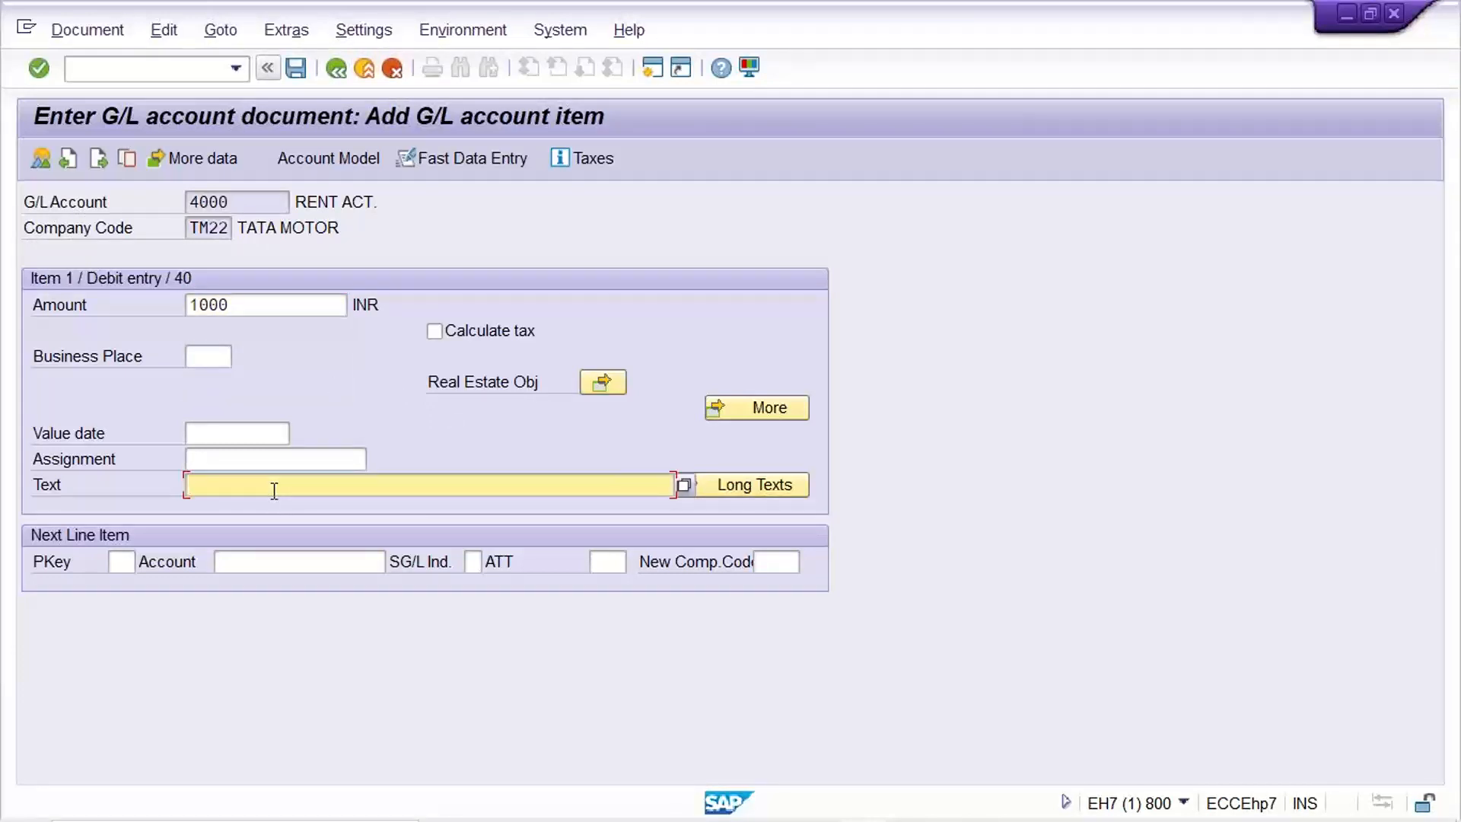
{"action": "type", "text": "g"}
{"action": "key", "text": "BackSpace"}
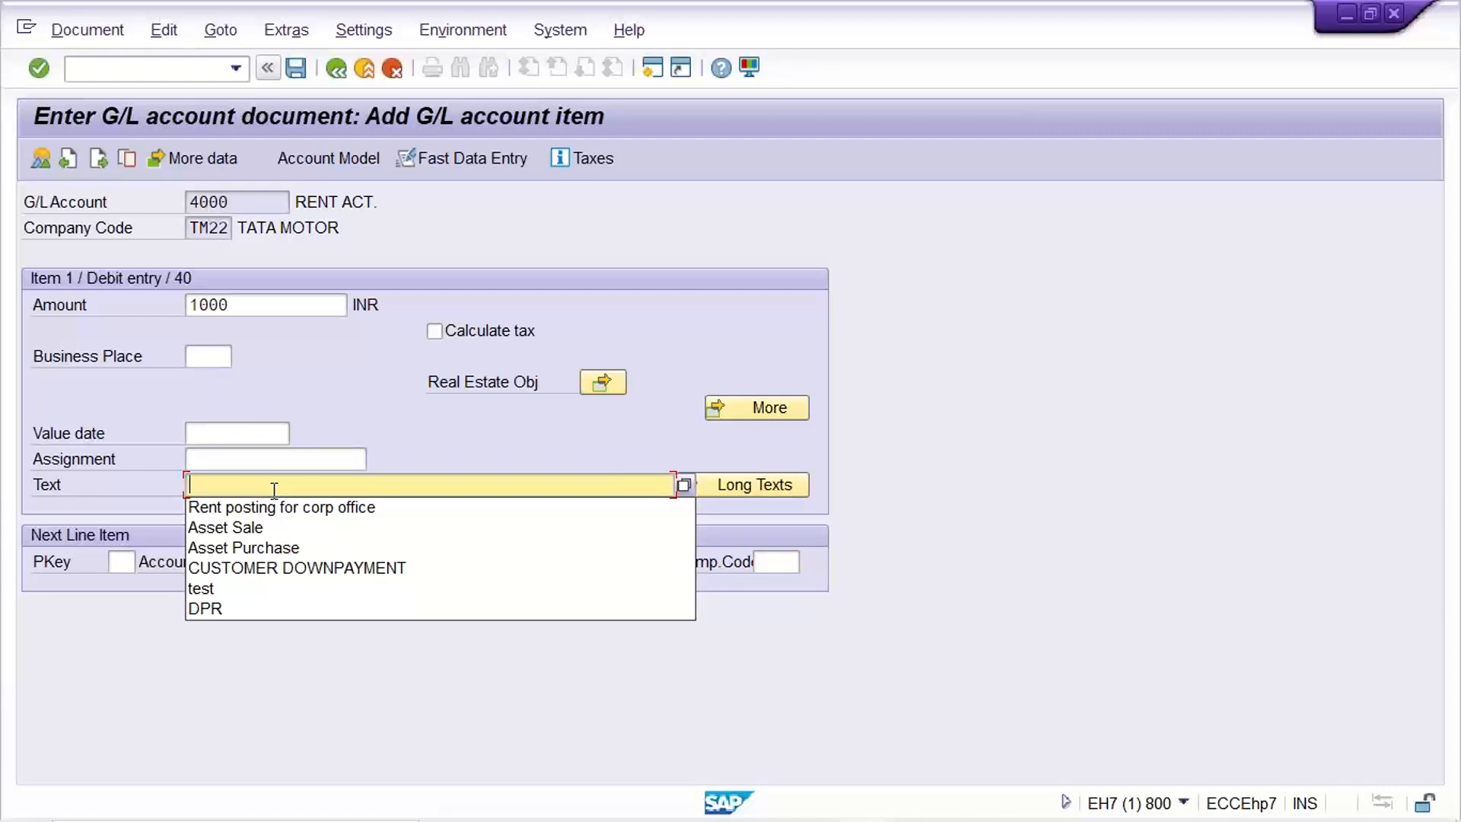
{"action": "type", "text": "rent"}
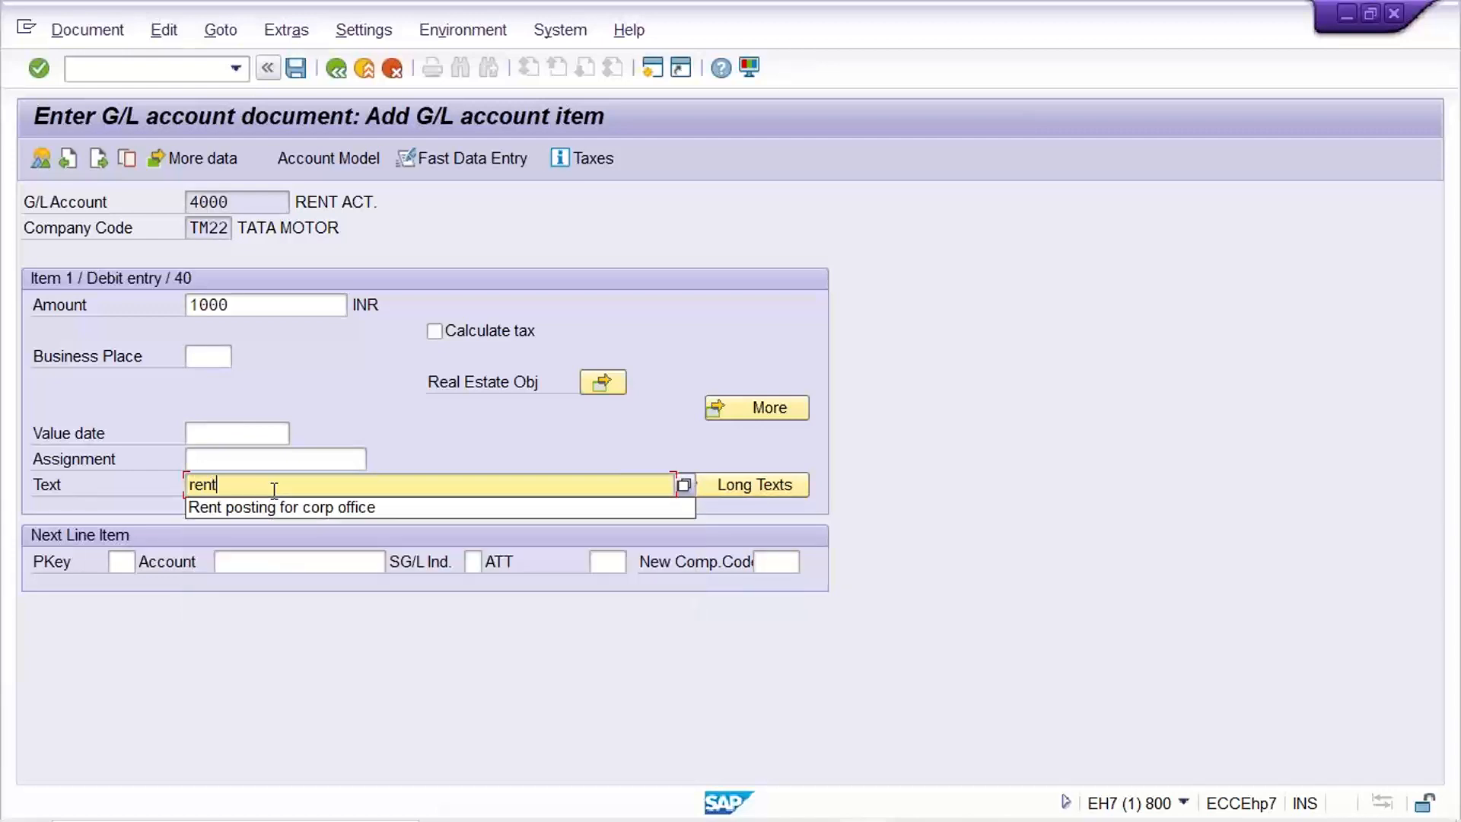
{"action": "key", "text": "Escape"}
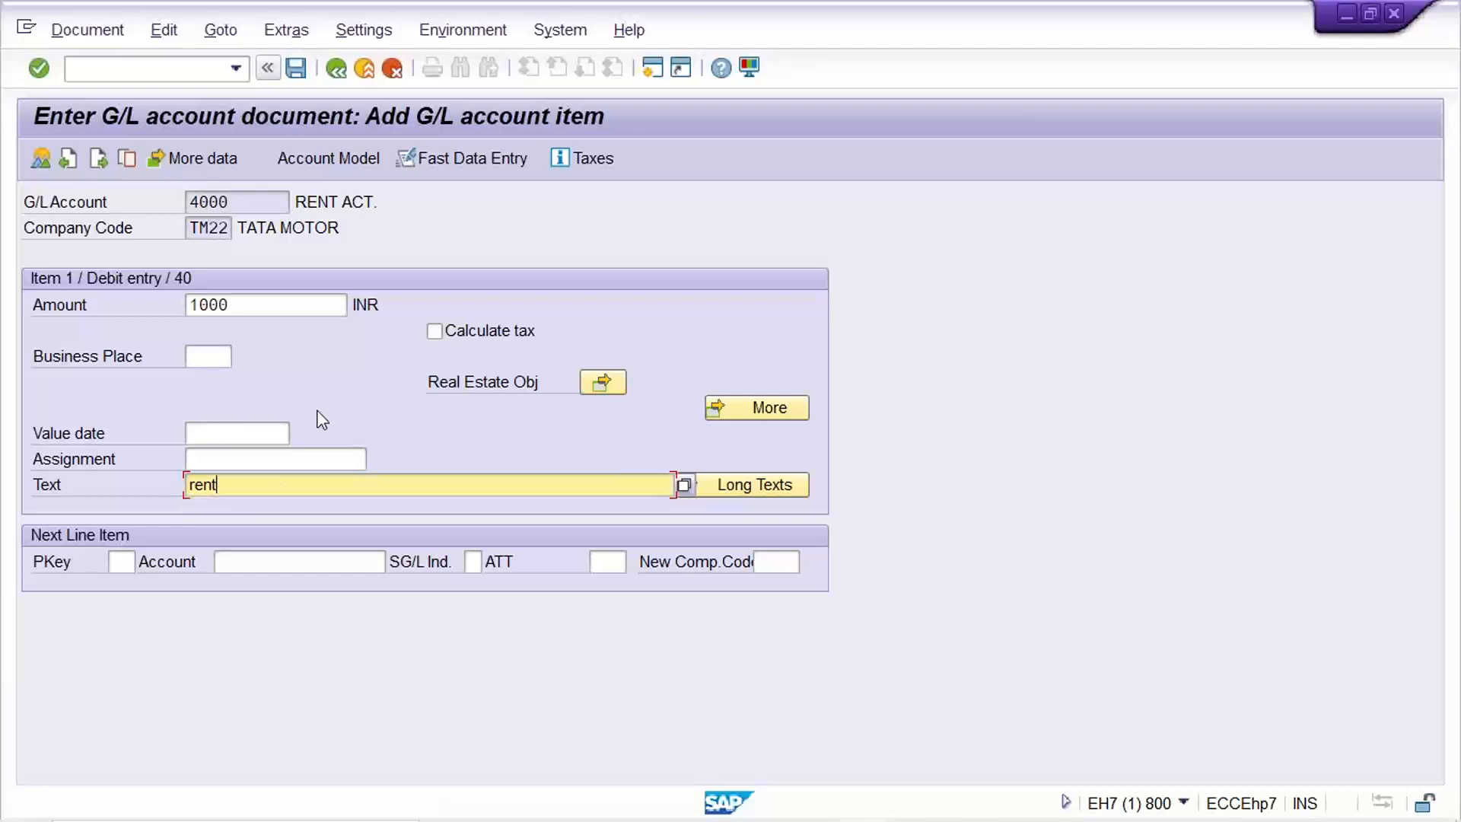
{"action": "left_click", "coordinate": [290, 307]}
{"action": "left_click", "coordinate": [249, 205]}
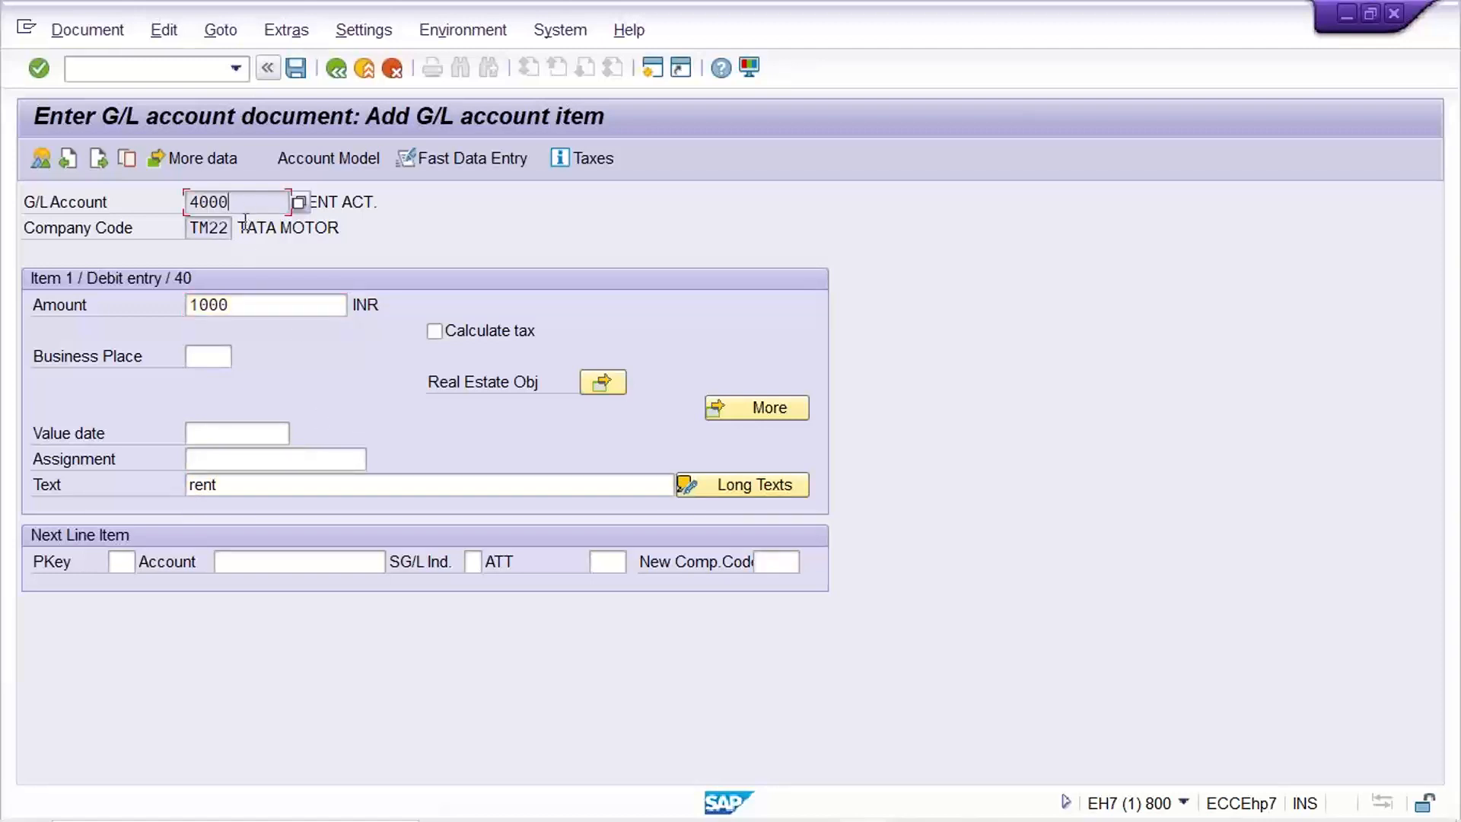
{"action": "left_click", "coordinate": [122, 565]}
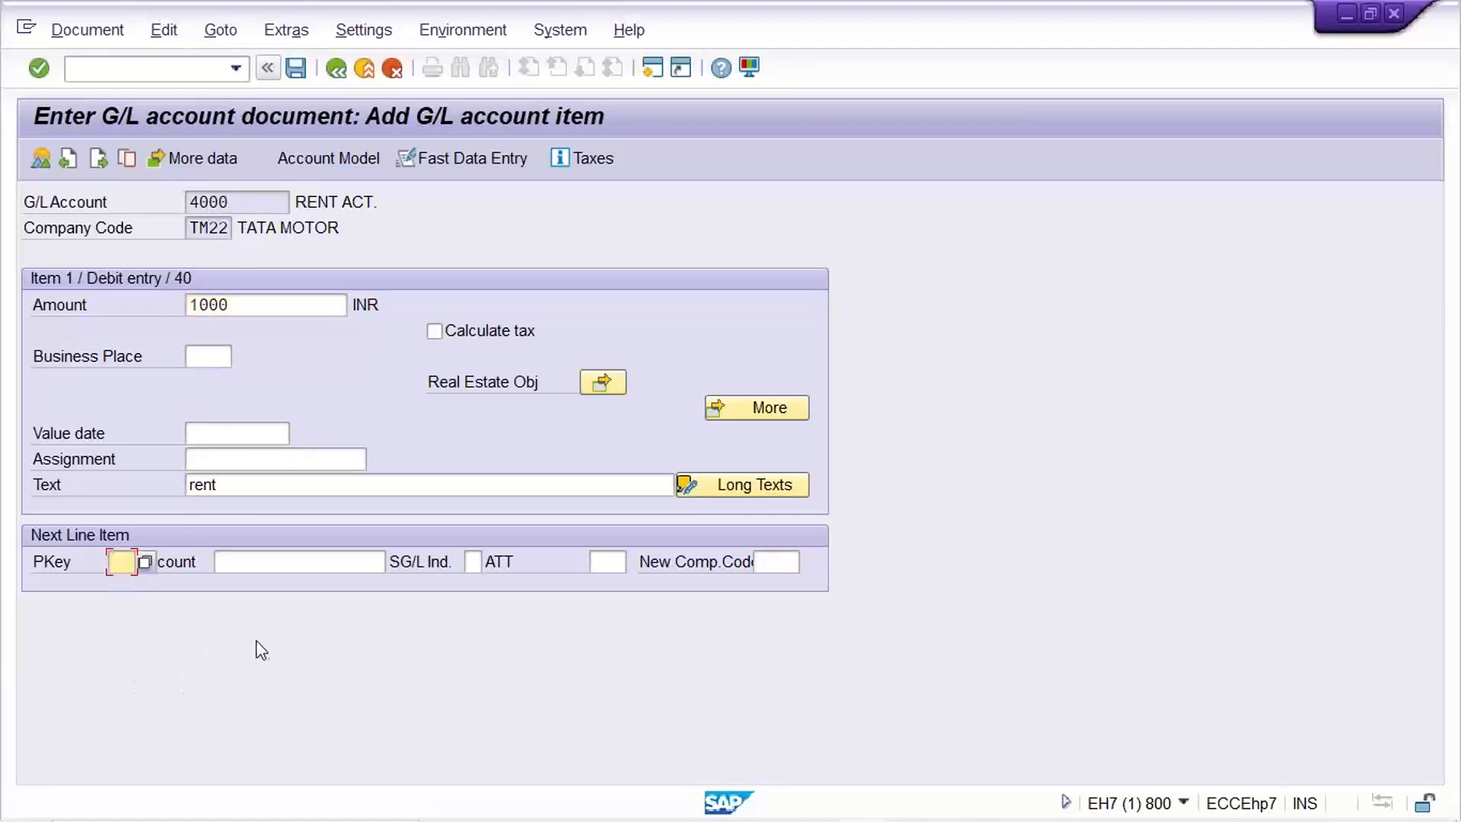
Check the 1500 Audit fee amount on the TM22 Excel sheet, then return to the SAP document entry.
{"action": "left_click", "coordinate": [1126, 801]}
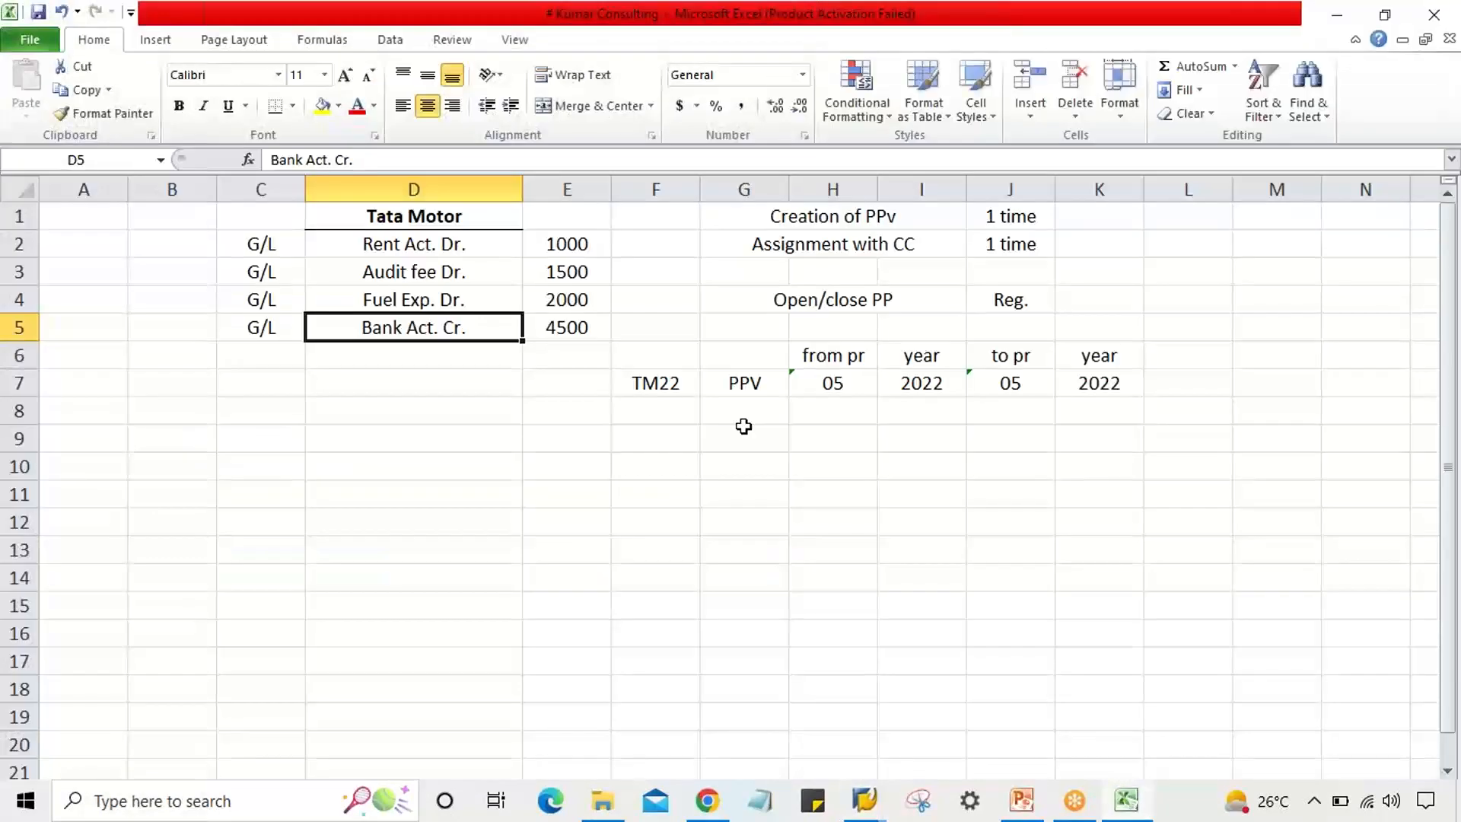
{"action": "left_click", "coordinate": [569, 273]}
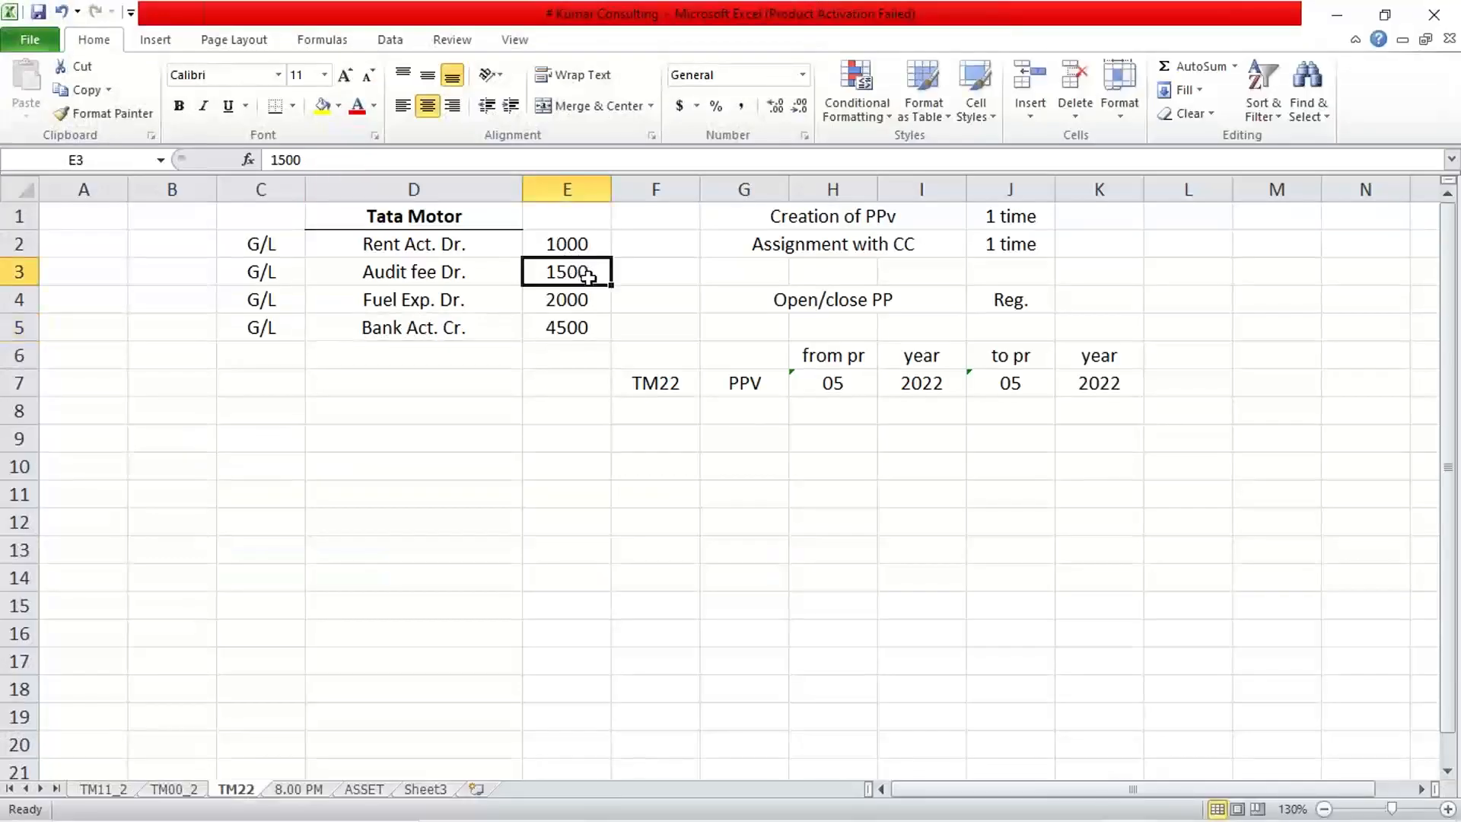
{"action": "key", "text": "alt+Tab"}
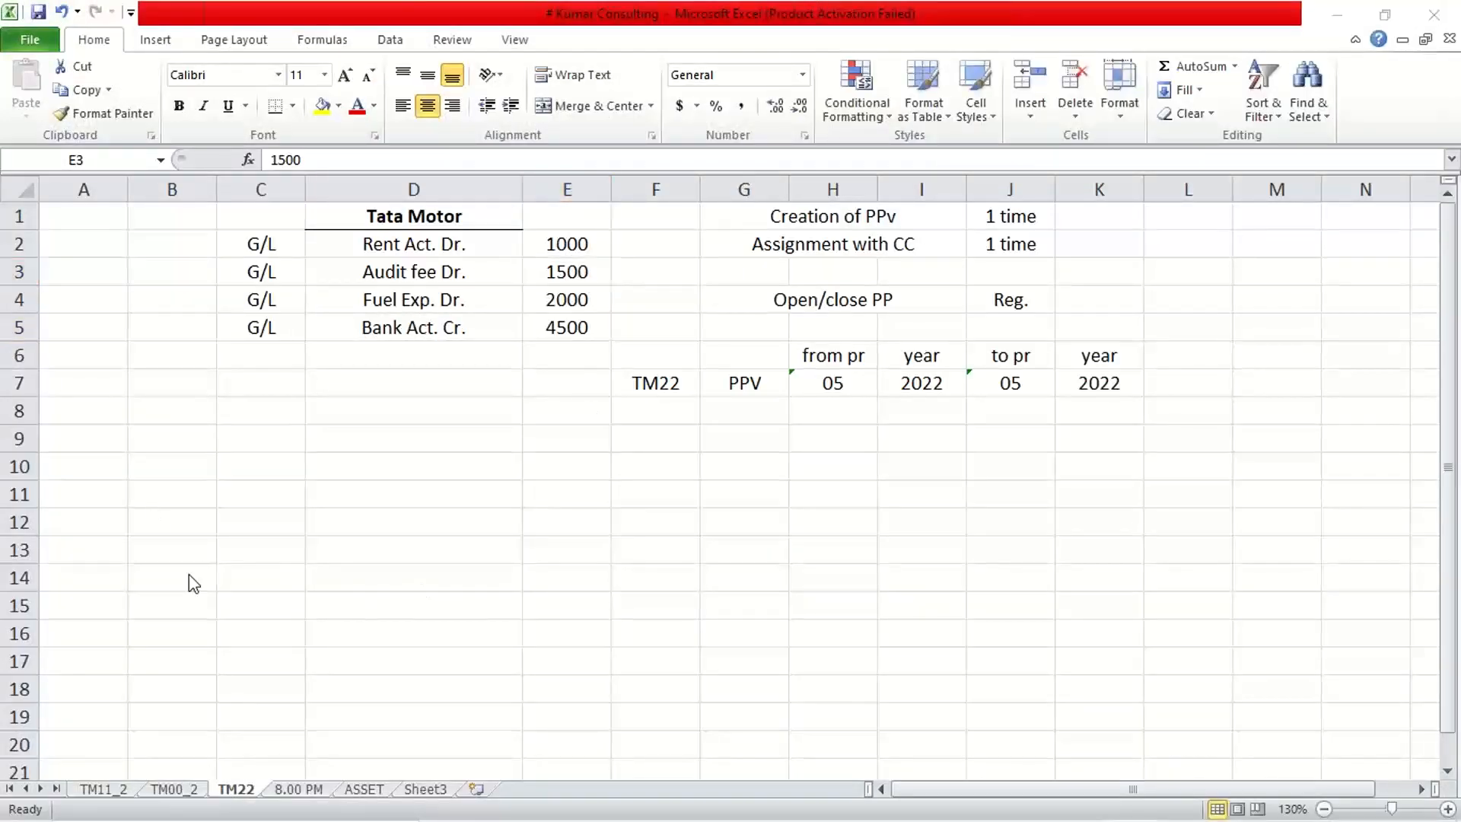
{"action": "mouse_move", "coordinate": [768, 818]}
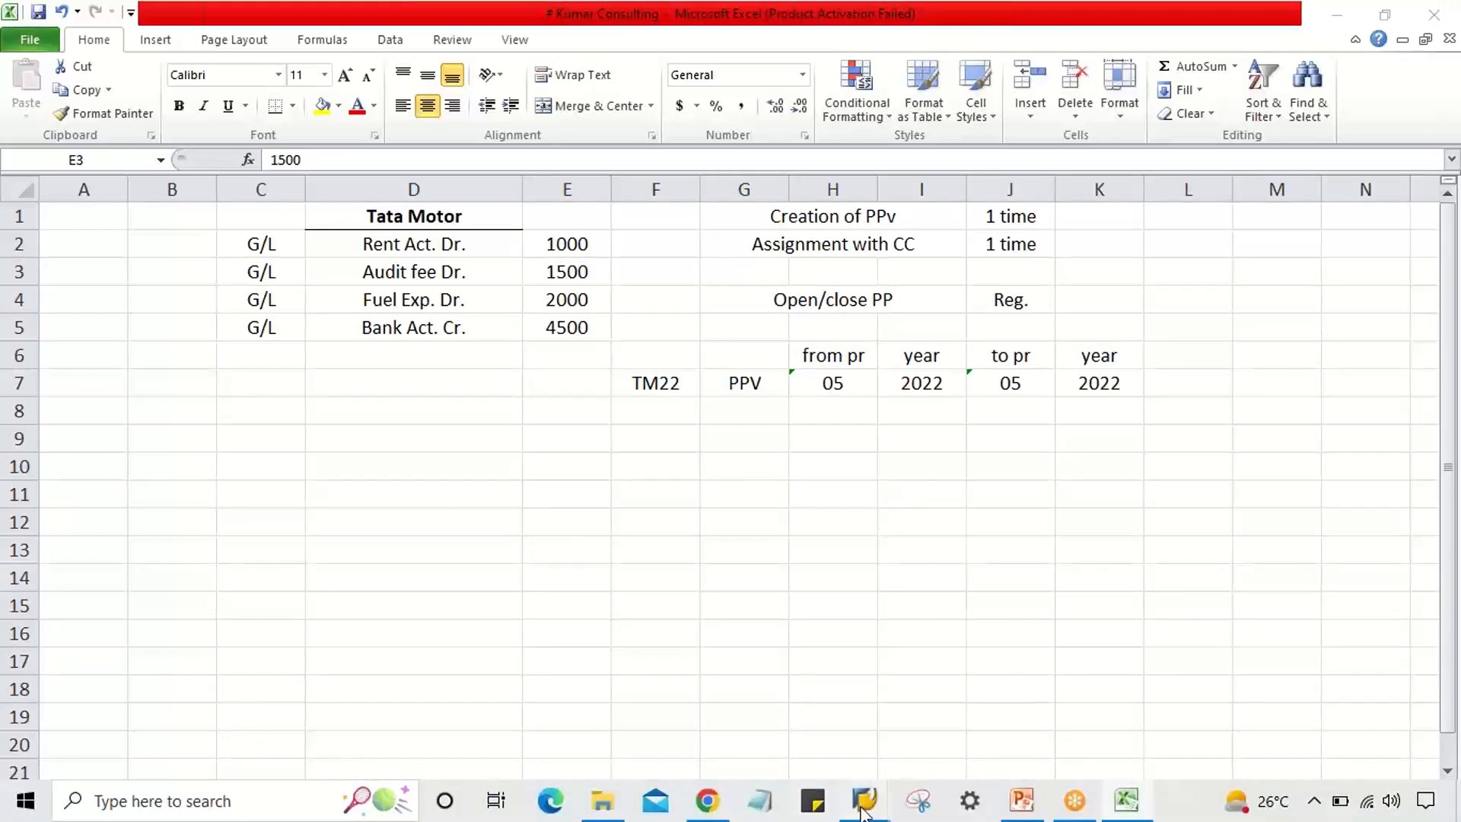
{"action": "mouse_move", "coordinate": [863, 813]}
{"action": "left_click", "coordinate": [803, 713]}
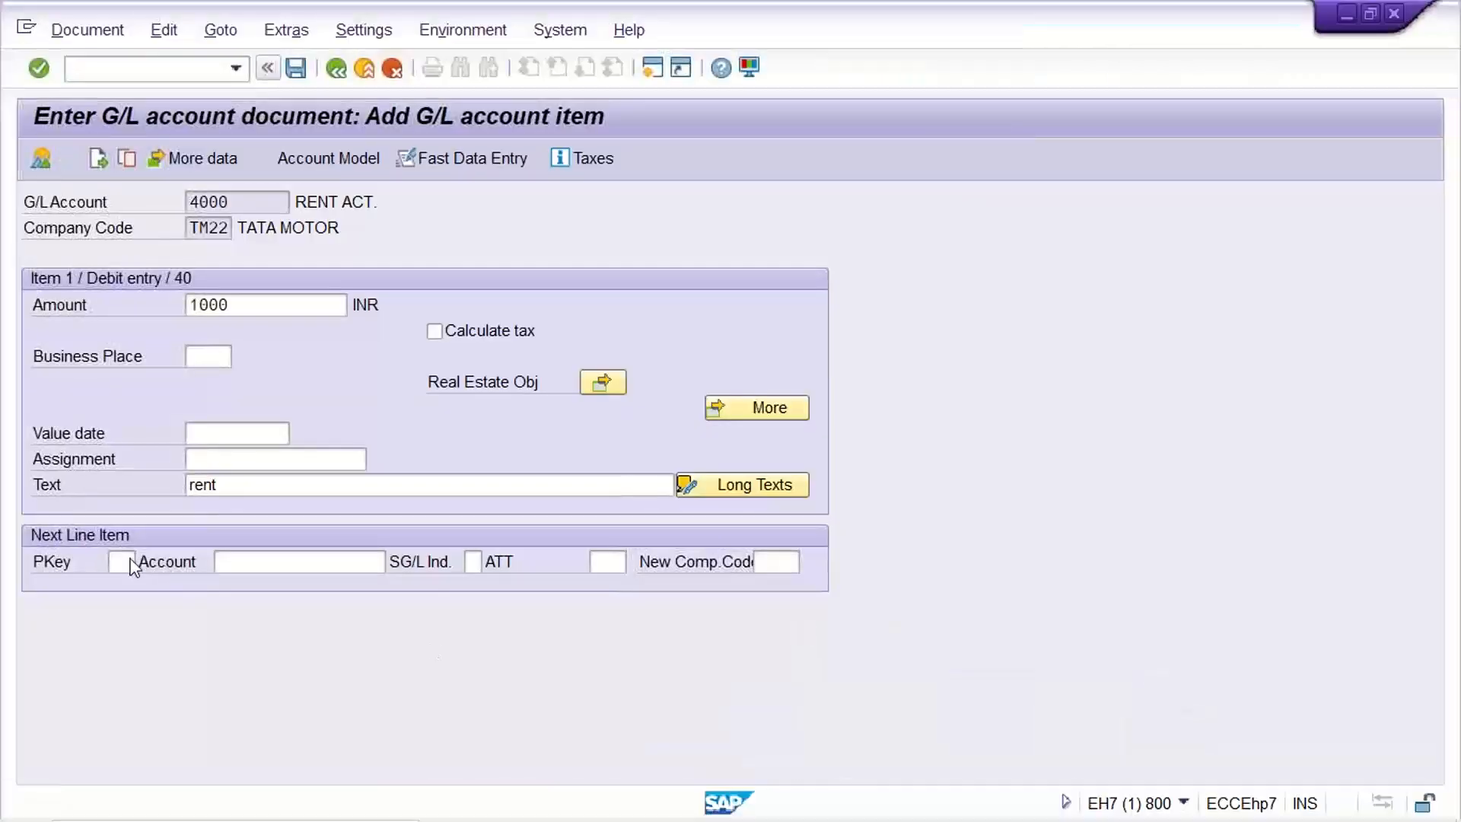
Add the audit fee debit line: posting key 40, account 4001, 1500 INR, text 'audit fee'.
{"action": "left_click", "coordinate": [129, 565]}
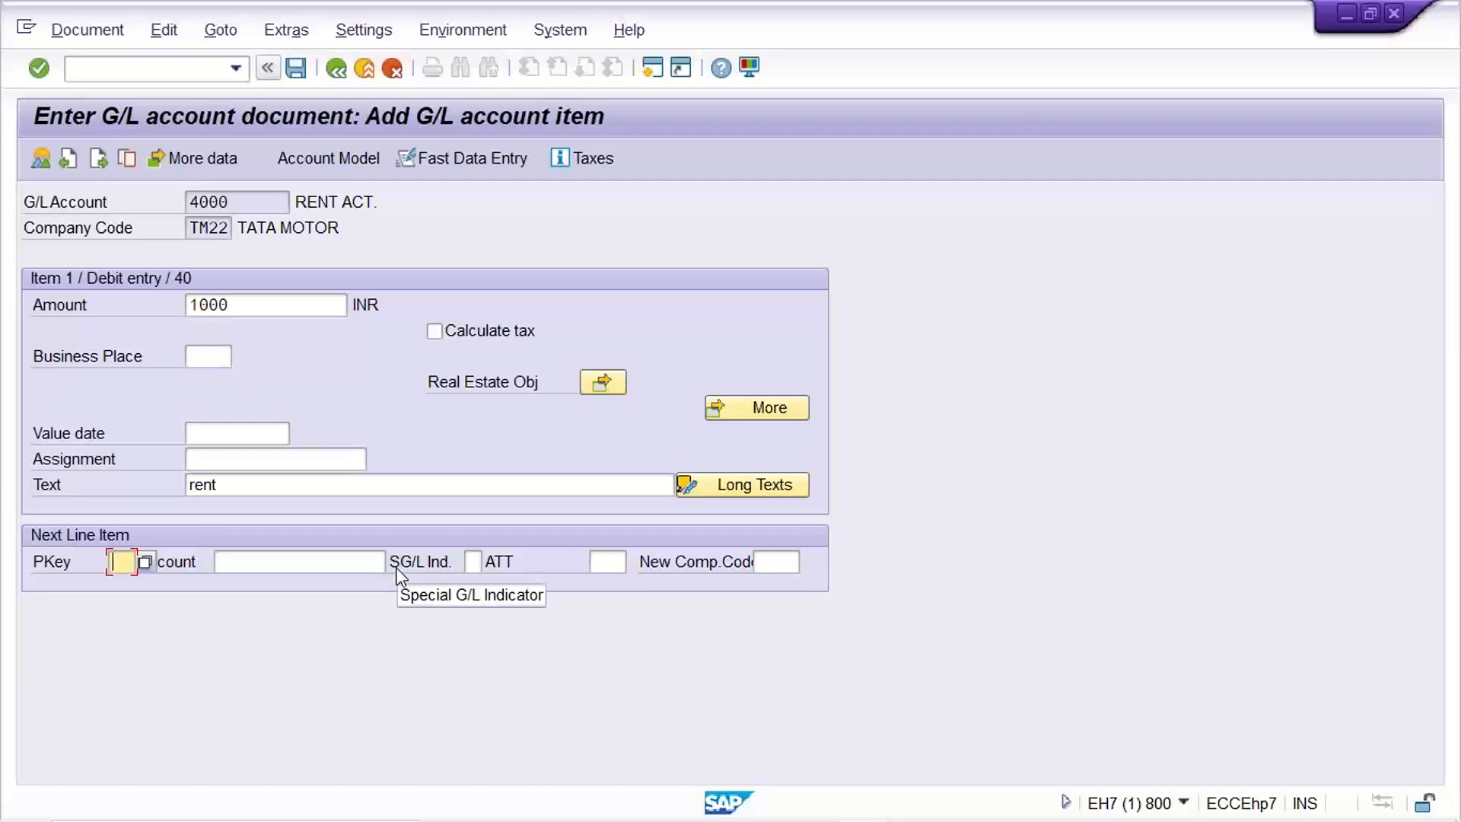
{"action": "type", "text": "40"}
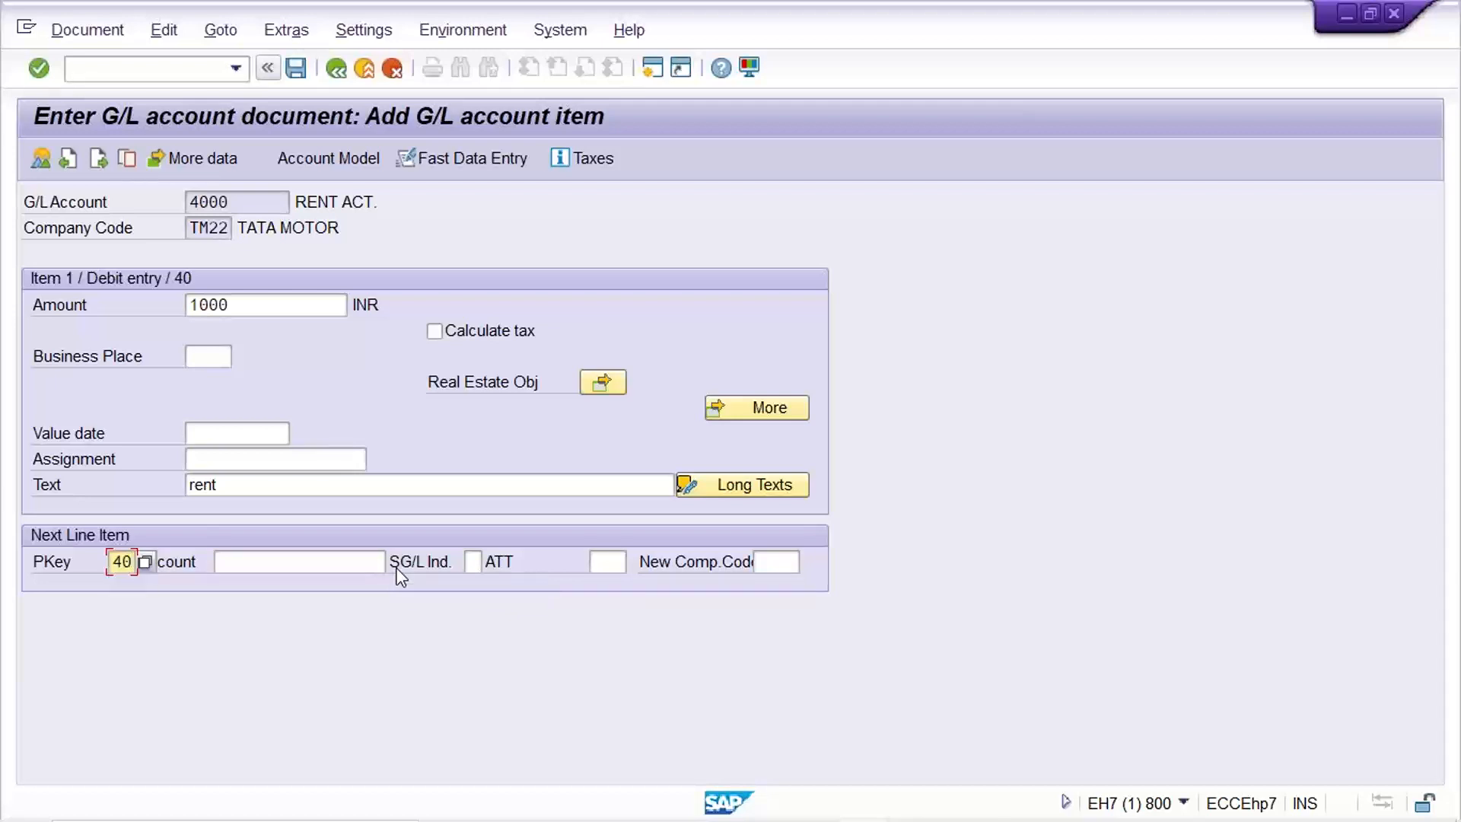
{"action": "key", "text": "Tab"}
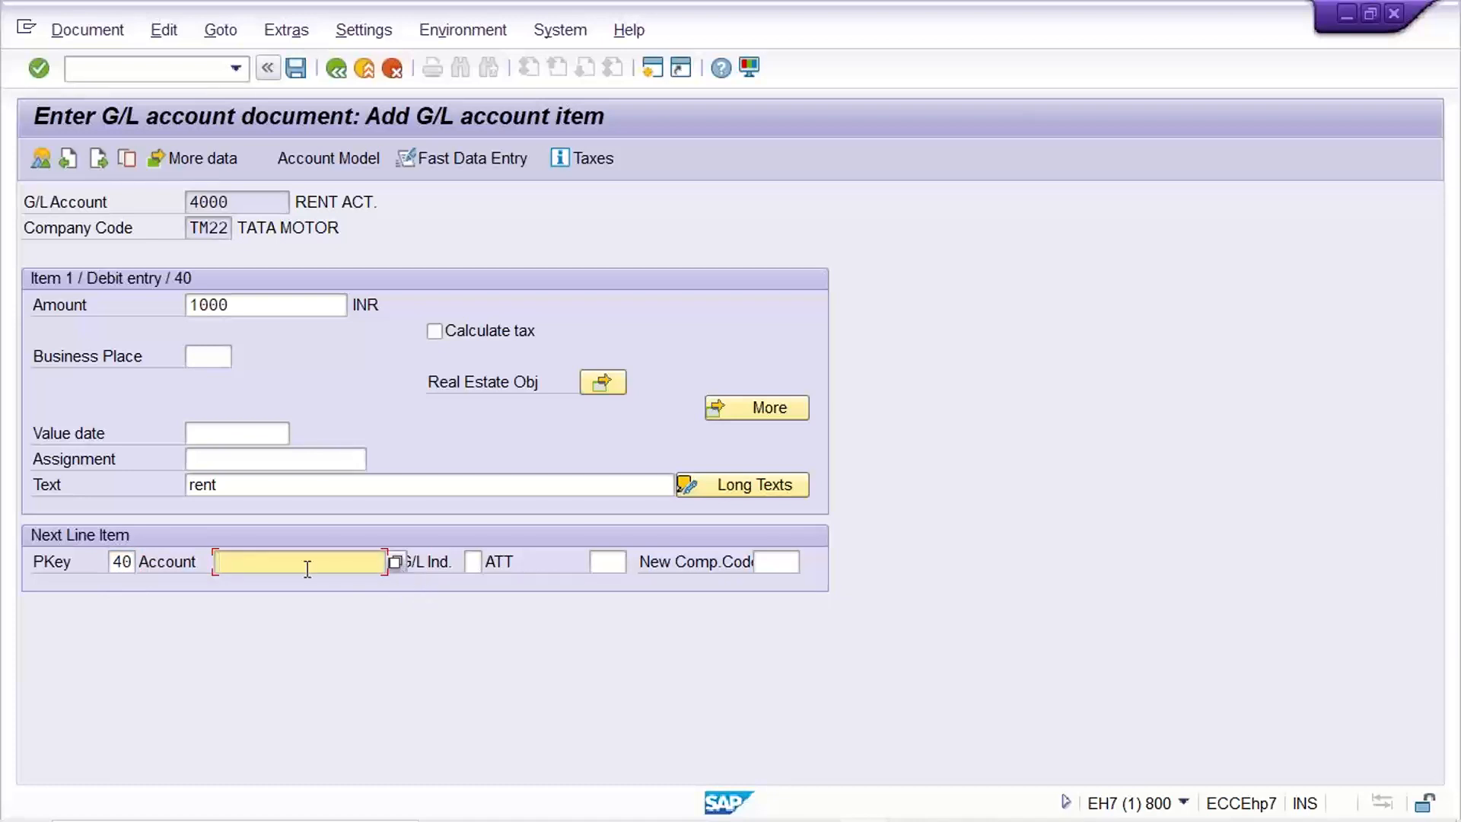
{"action": "type", "text": "4001"}
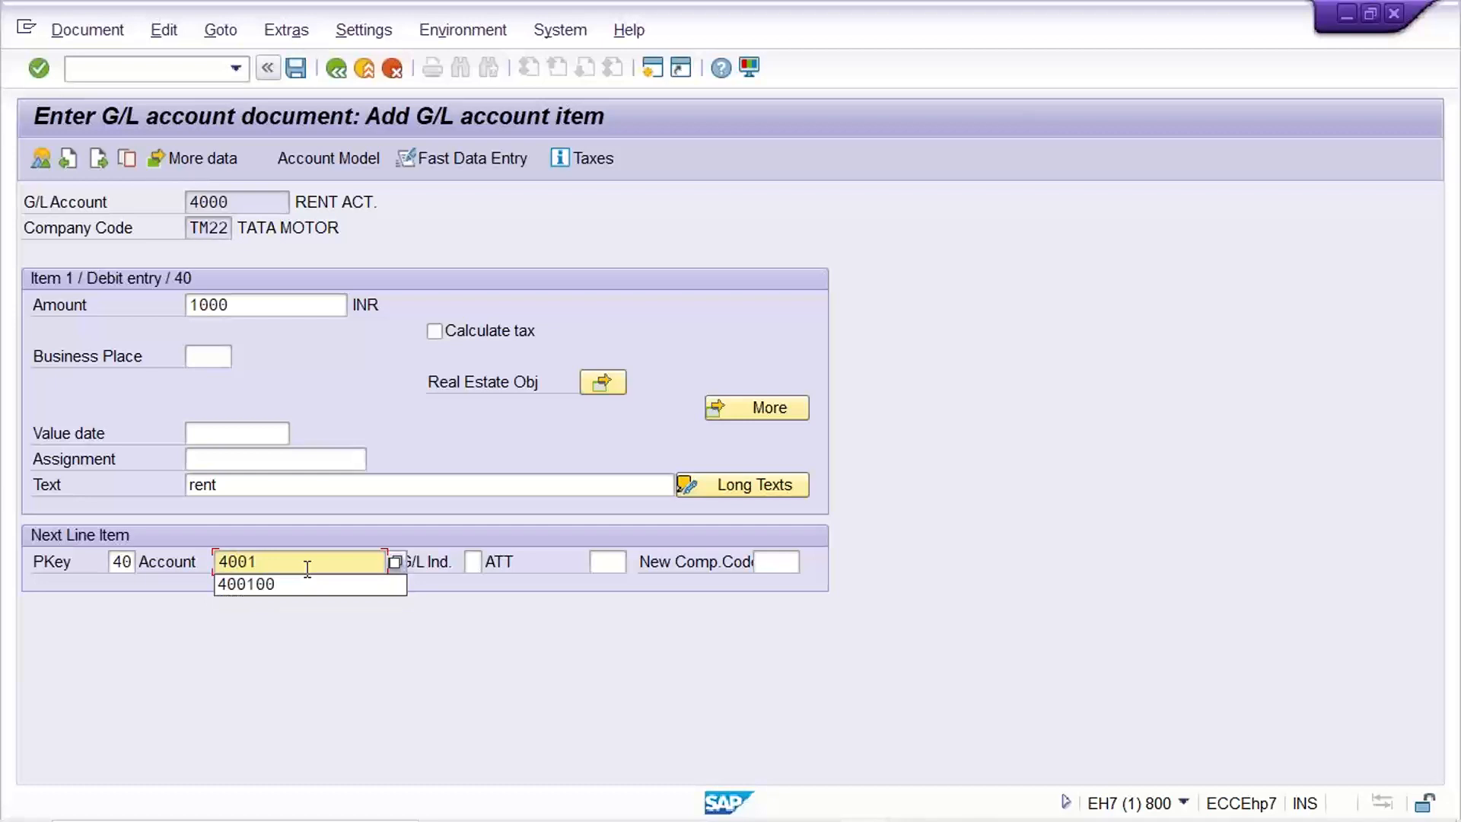
{"action": "key", "text": "Return"}
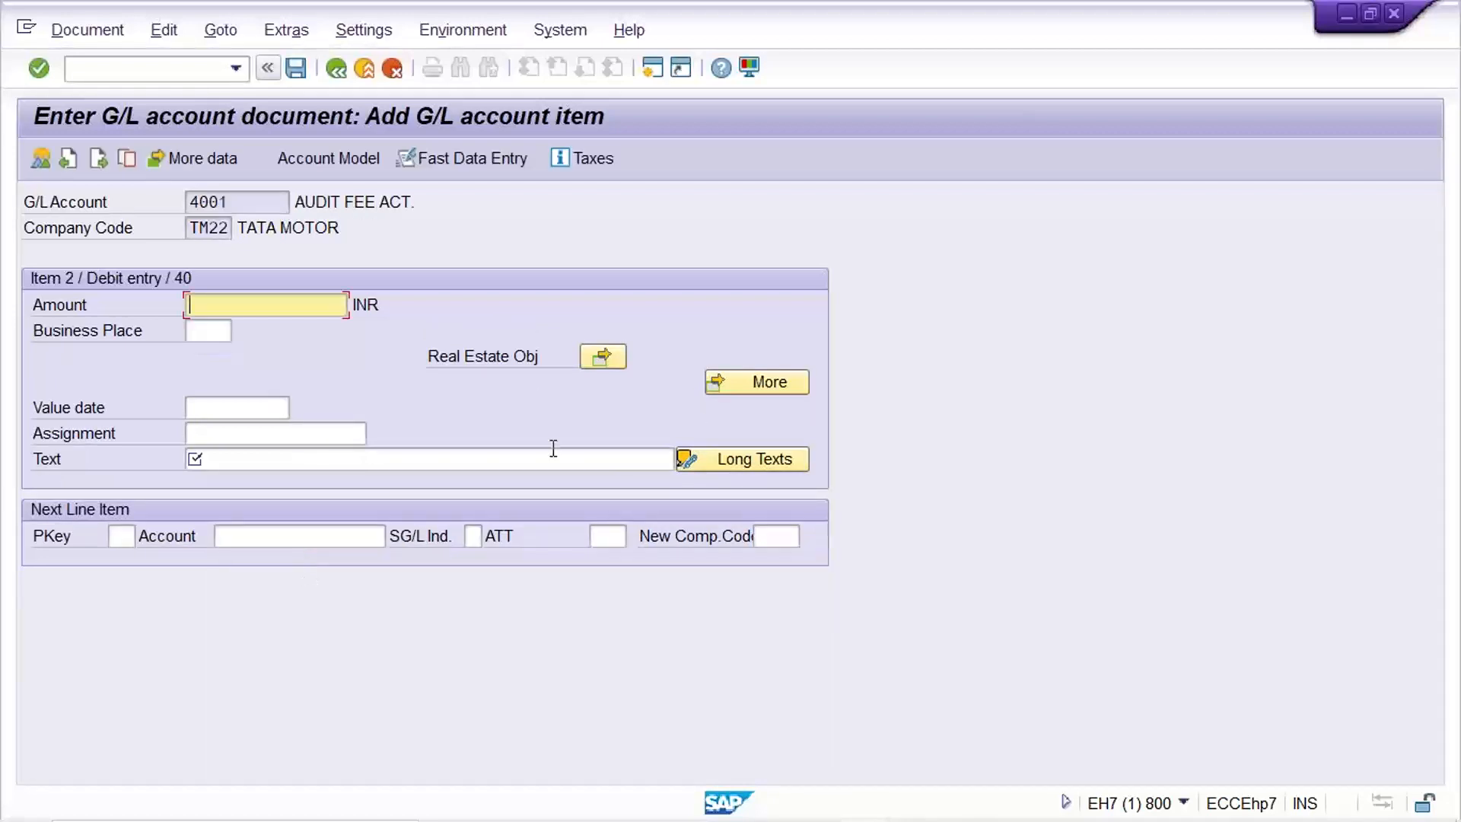
{"action": "left_click", "coordinate": [316, 206]}
{"action": "left_click", "coordinate": [258, 301]}
{"action": "type", "text": "1500"}
{"action": "left_click", "coordinate": [229, 460]}
{"action": "type", "text": "au"}
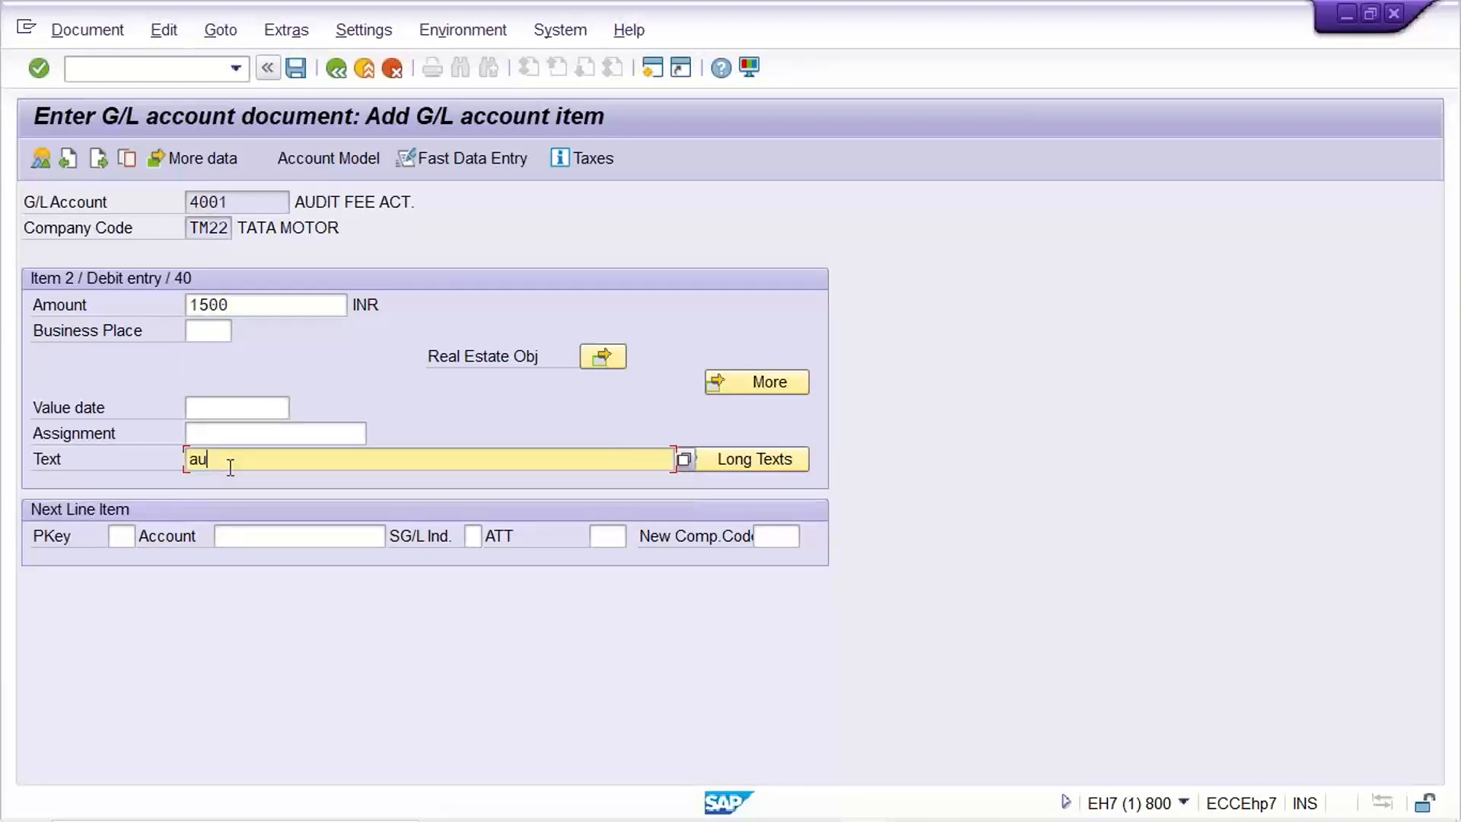
{"action": "type", "text": "dit fre"}
{"action": "key", "text": "BackSpace"}
{"action": "key", "text": "BackSpace"}
{"action": "type", "text": "ee"}
Start the next debit line with posting key 40 on fuel expense account 4002.
{"action": "left_click", "coordinate": [123, 537]}
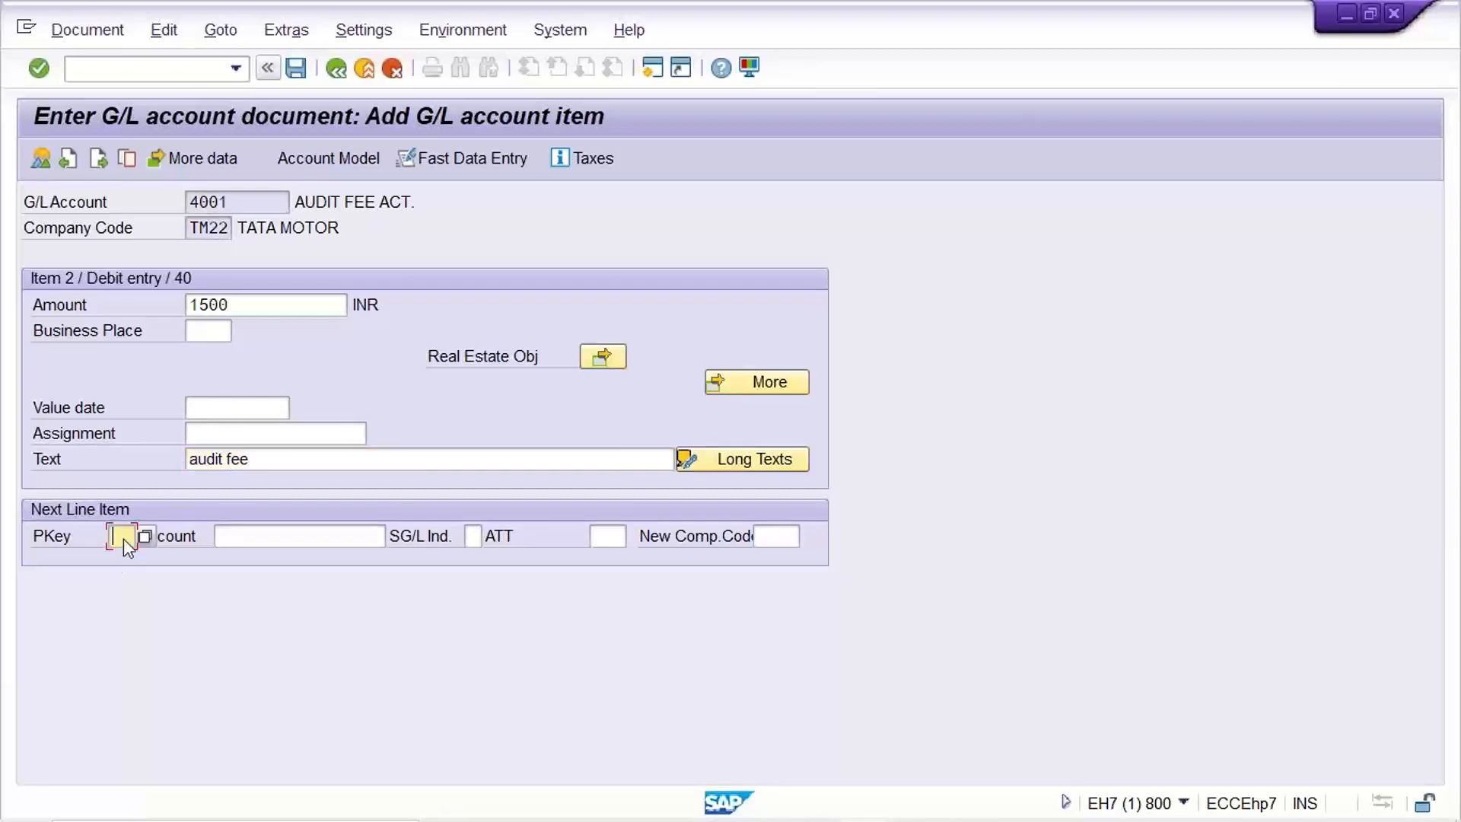
{"action": "type", "text": "40"}
{"action": "key", "text": "Tab"}
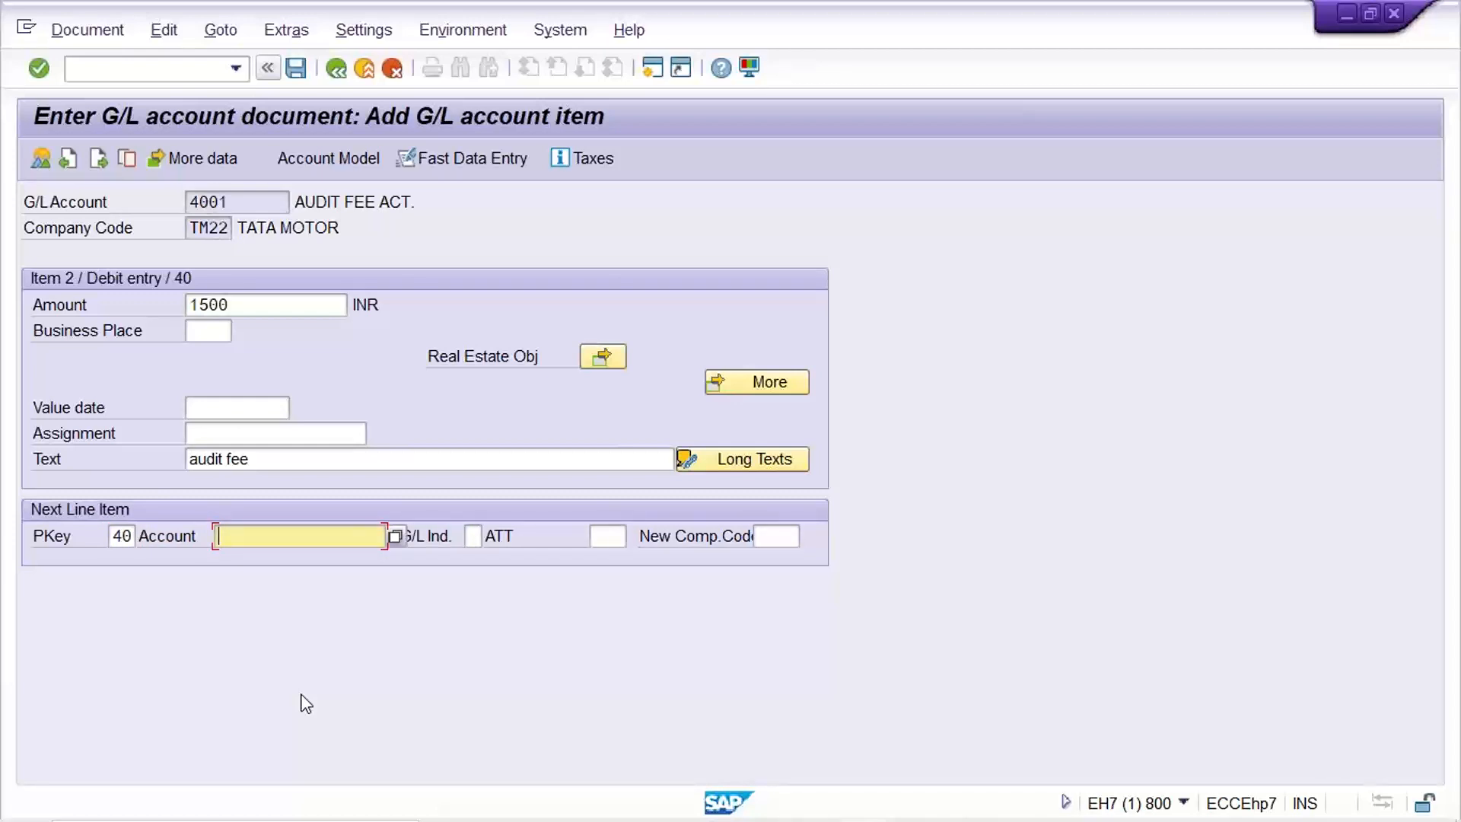
{"action": "type", "text": "4002"}
{"action": "key", "text": "Return"}
Set the fuel expense line to 2500 INR with the text 'fuel exp'.
{"action": "type", "text": "25"}
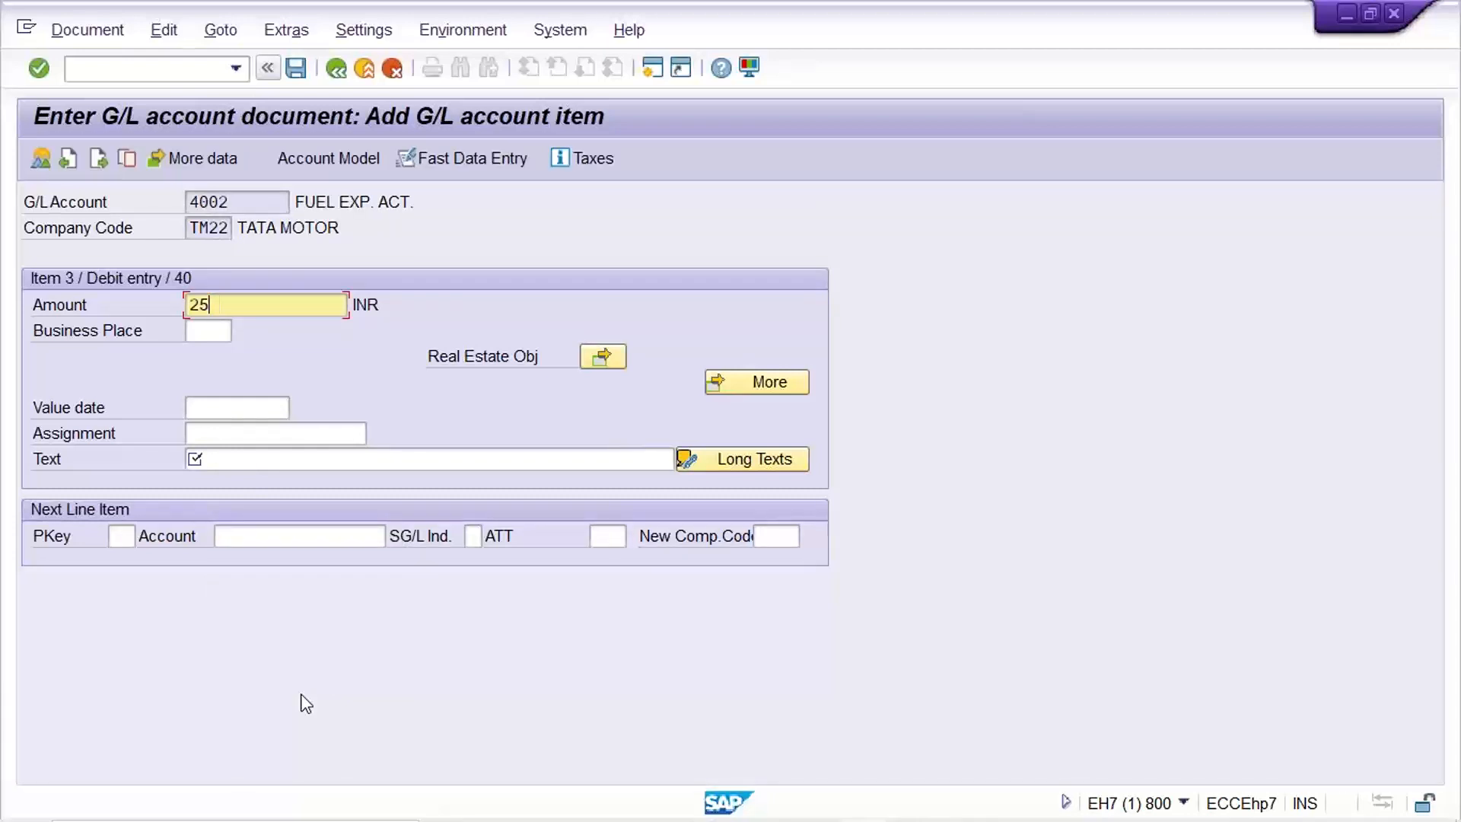
{"action": "type", "text": "00"}
{"action": "left_click", "coordinate": [388, 461]}
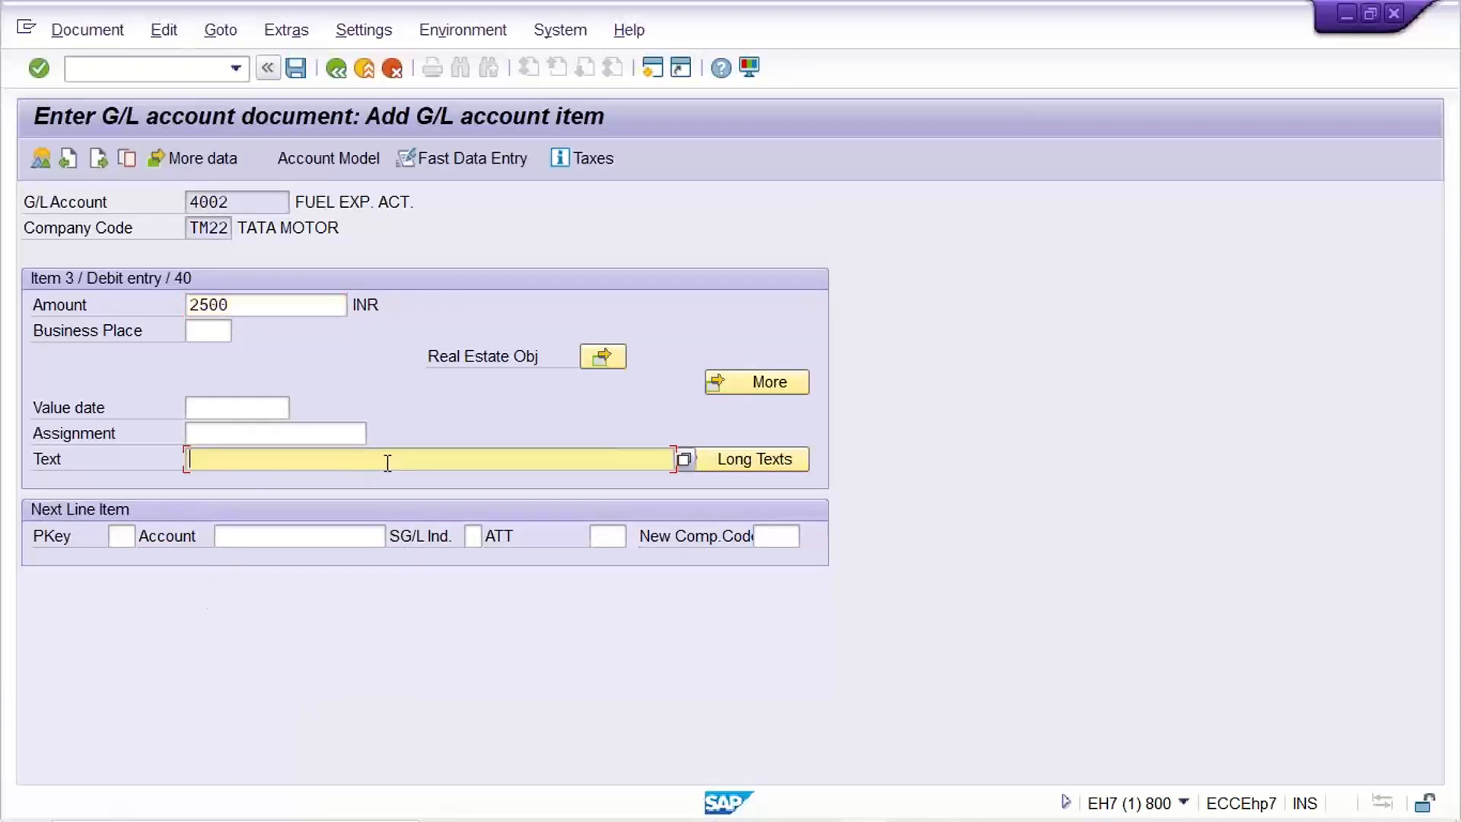
{"action": "type", "text": "fuel ext"}
{"action": "key", "text": "BackSpace"}
{"action": "type", "text": "p"}
Check the E2:E4 debits and E5 bank credit in Excel, then enter posting key 50 with bank account 1000.
{"action": "left_click", "coordinate": [1126, 803]}
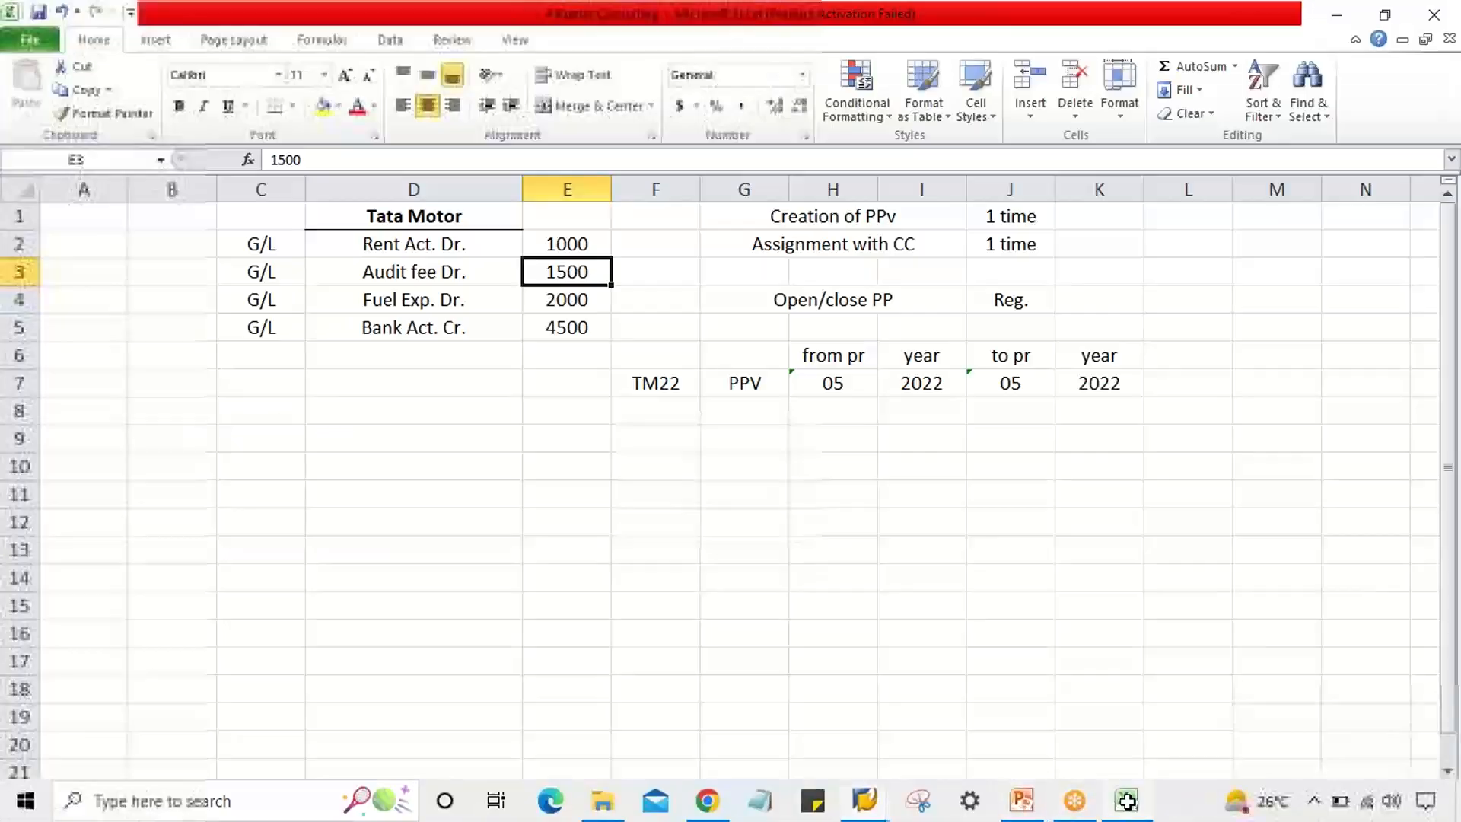
{"action": "left_click_drag", "start_coordinate": [563, 245], "coordinate": [571, 299]}
{"action": "left_click", "coordinate": [559, 327]}
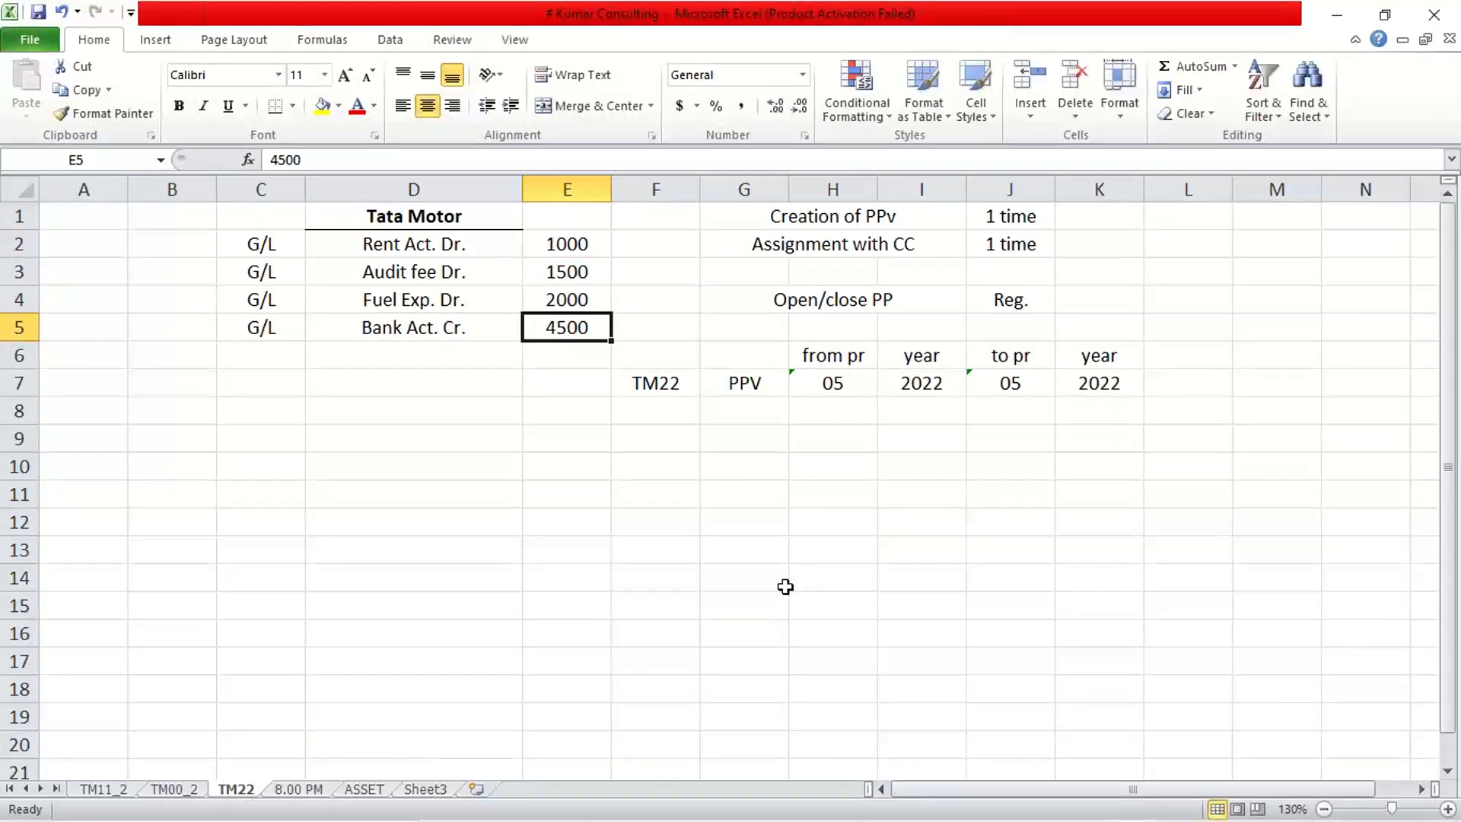
{"action": "left_click", "coordinate": [861, 803]}
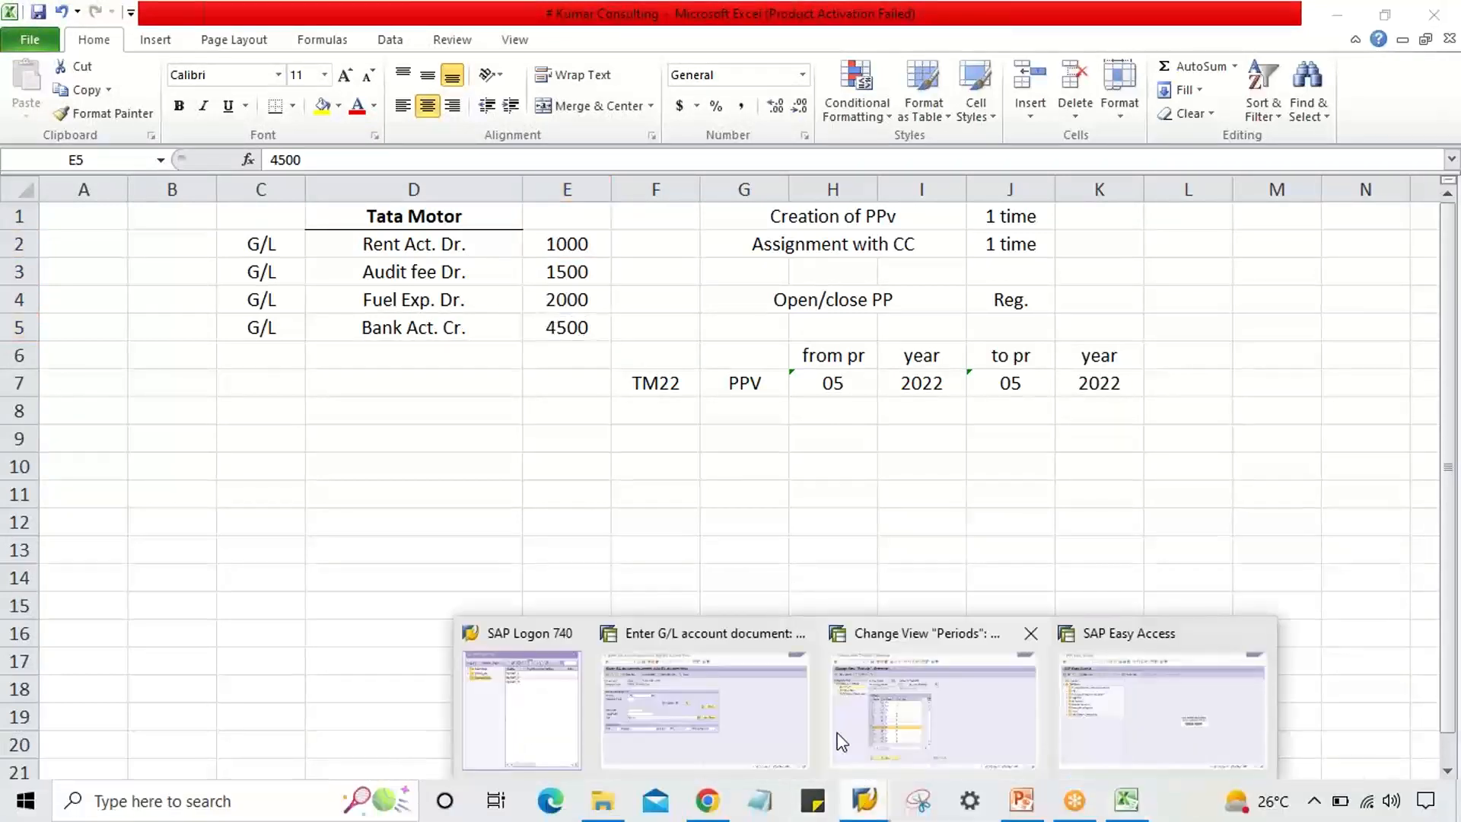
{"action": "left_click", "coordinate": [708, 718]}
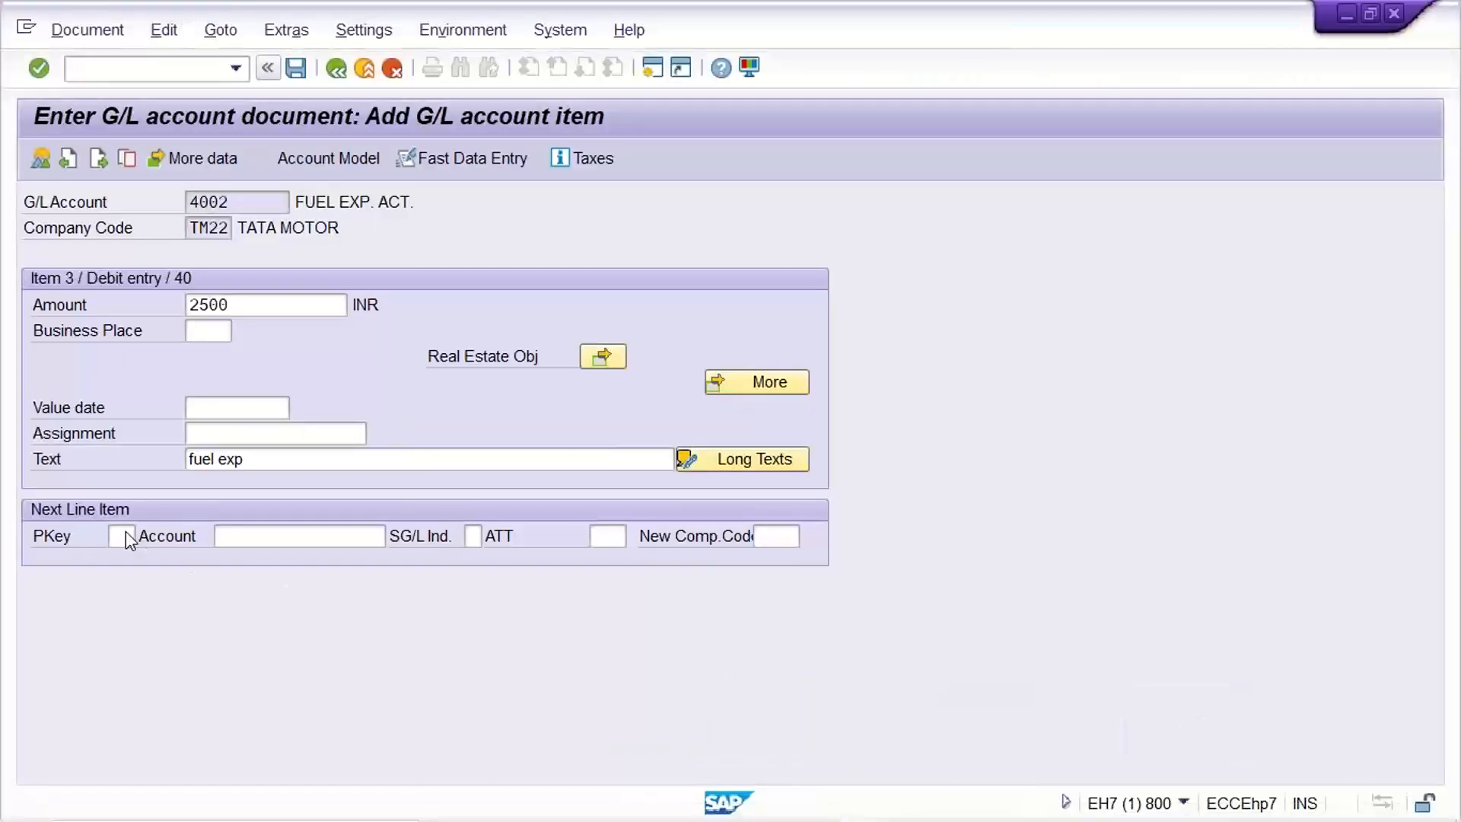
{"action": "type", "text": "50"}
{"action": "key", "text": "Tab"}
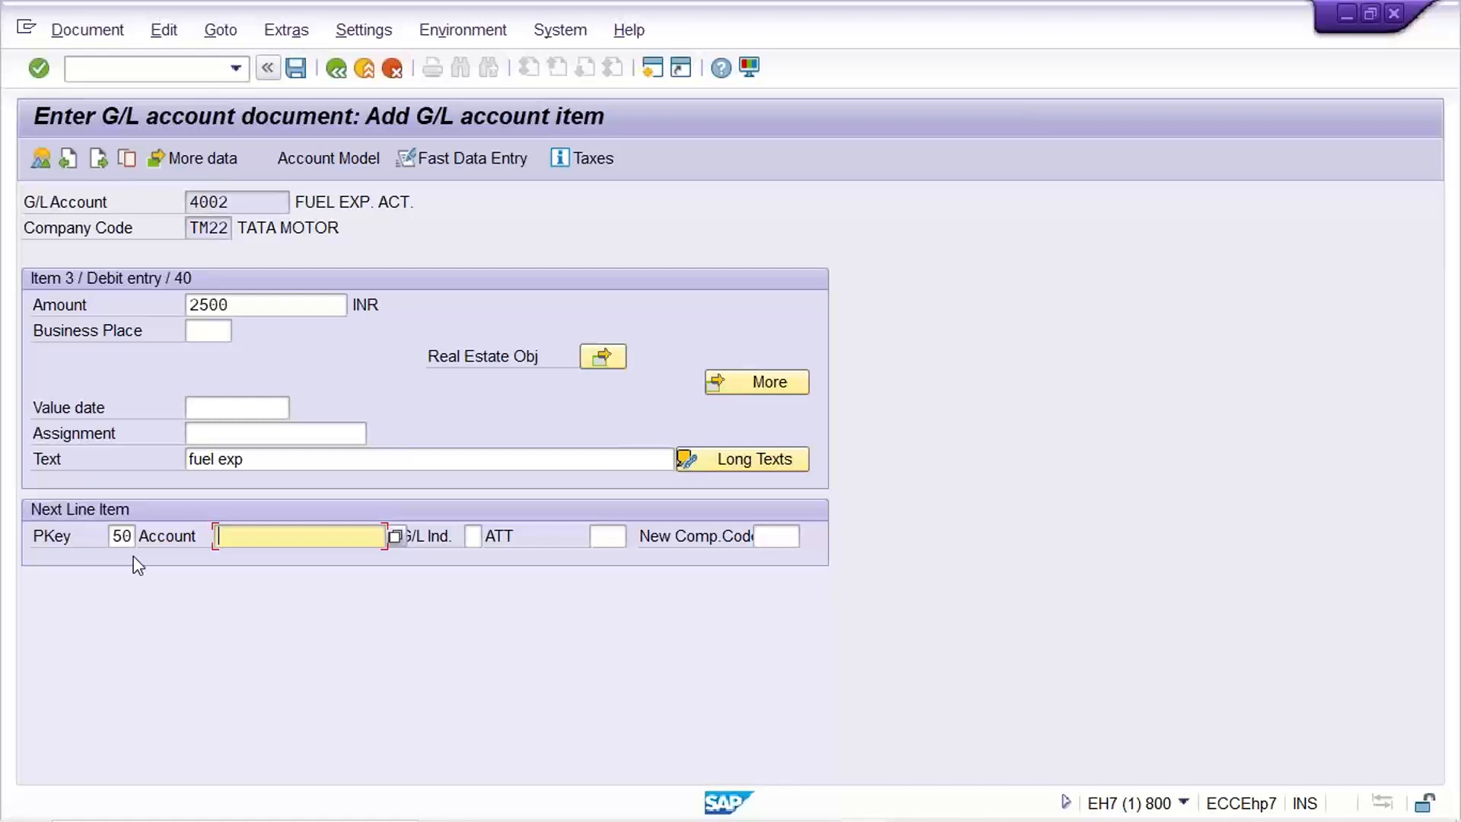
{"action": "type", "text": "1000"}
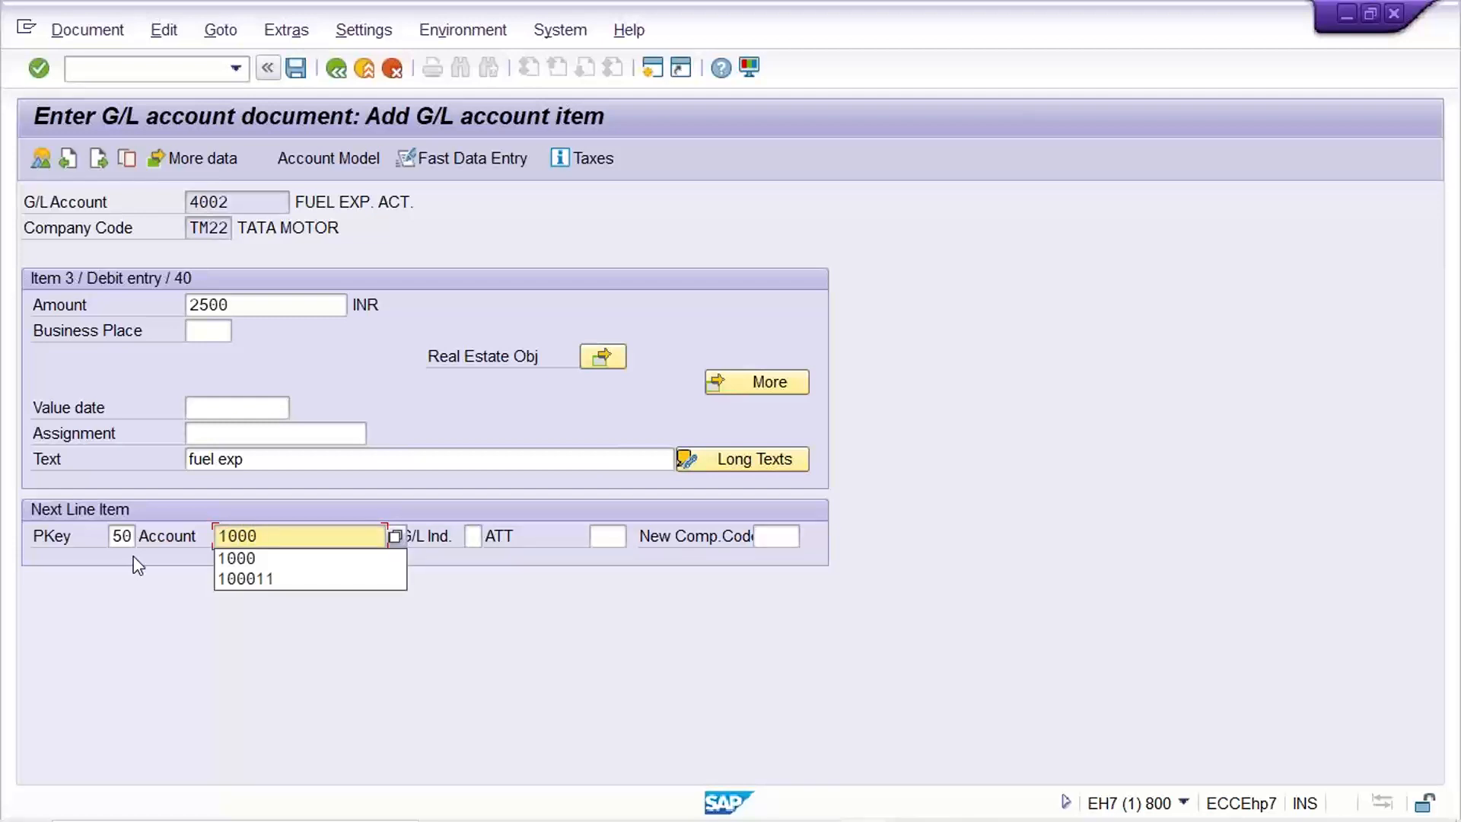
Submit the bank account 1000 credit line and read the INR 2,000.00 posting-limit error.
{"action": "key", "text": "Return"}
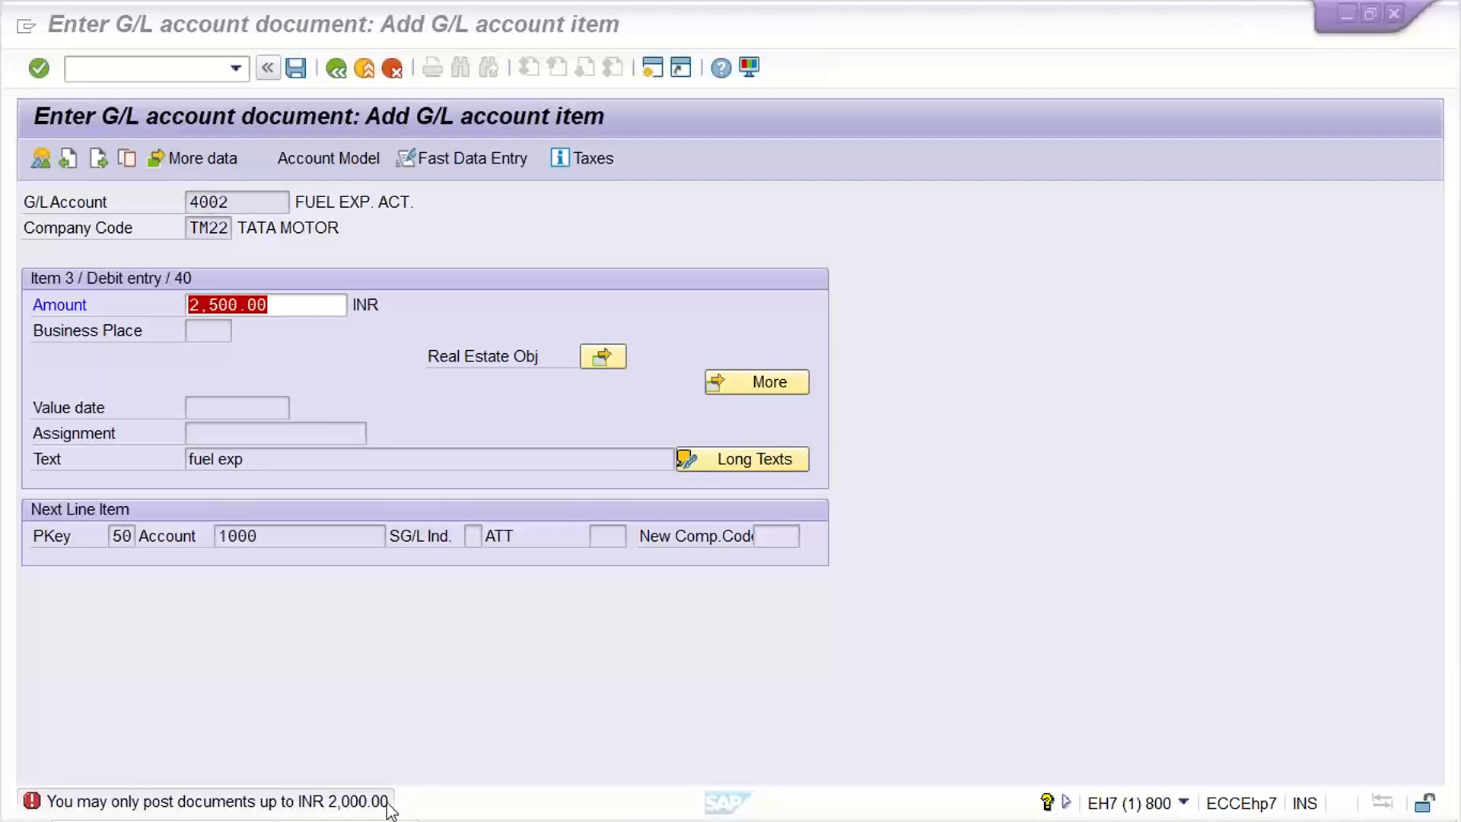
Verify in Excel that the rent, audit fee and fuel debits in E2:E4 sum to 4500, then return to SAP Easy Access.
{"action": "mouse_move", "coordinate": [944, 783]}
{"action": "left_click", "coordinate": [1126, 804]}
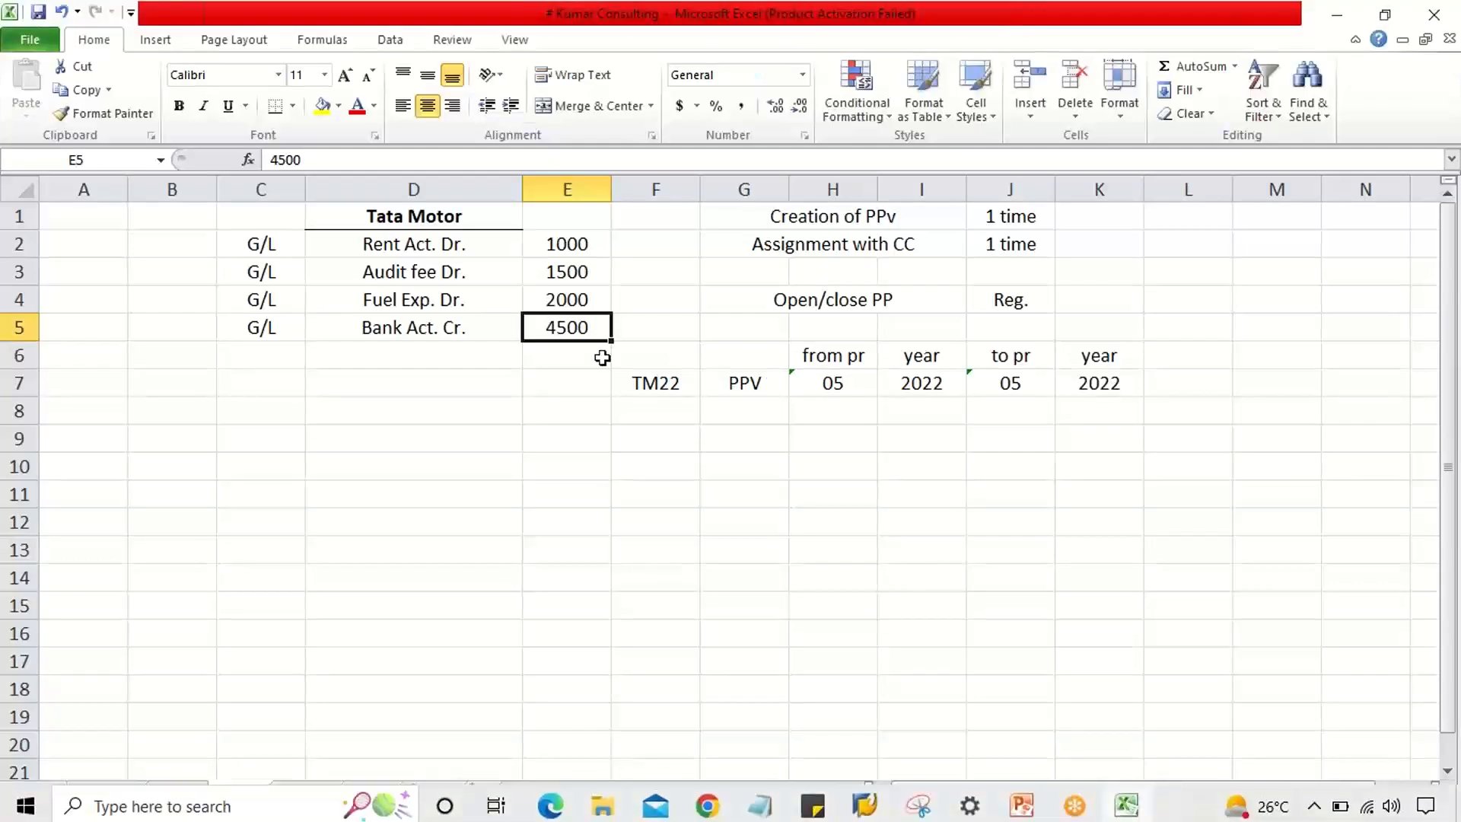
{"action": "left_click_drag", "start_coordinate": [565, 244], "coordinate": [567, 298]}
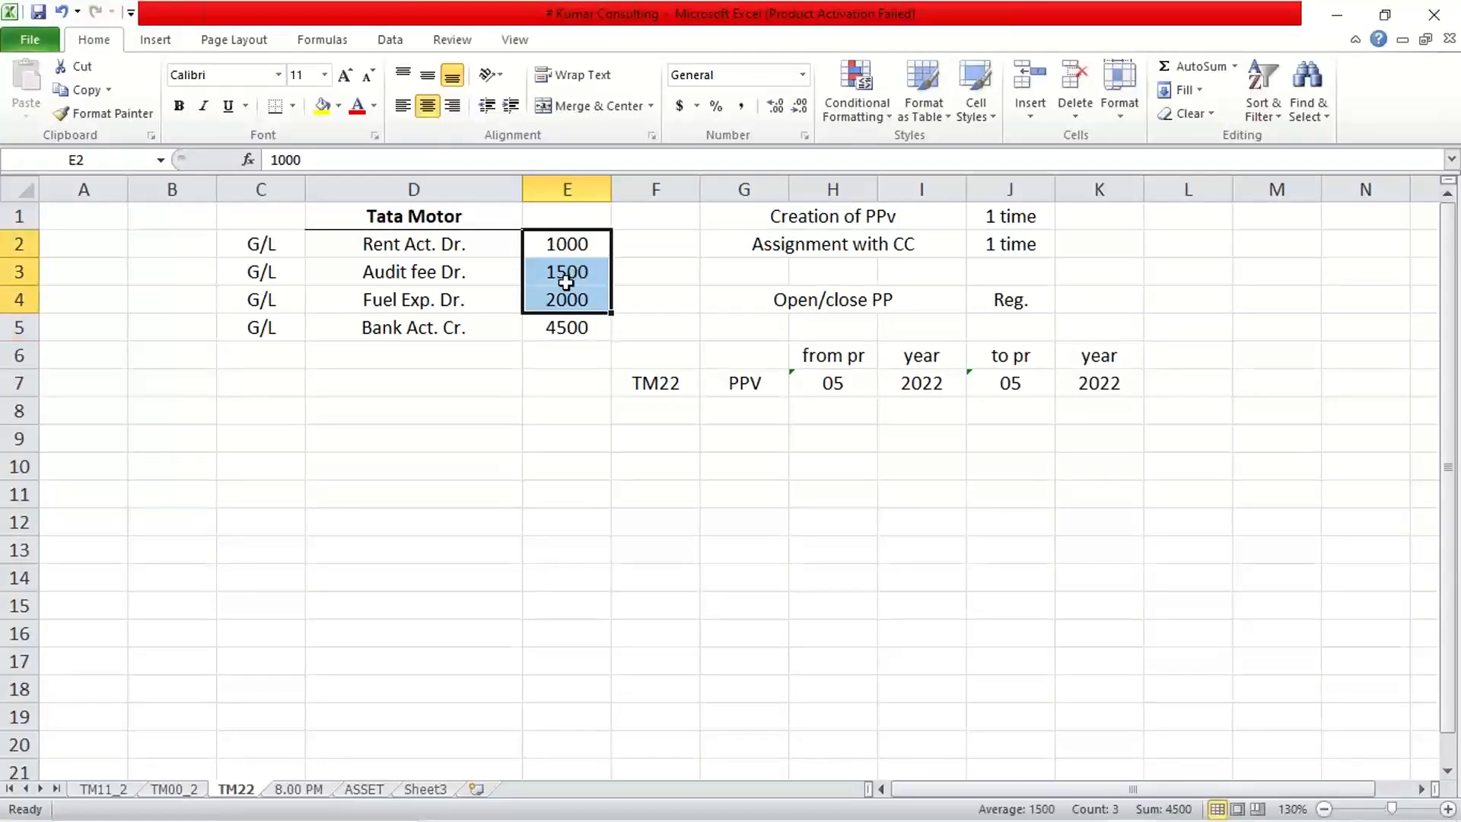
{"action": "left_click", "coordinate": [563, 241]}
{"action": "left_click", "coordinate": [567, 271]}
{"action": "left_click", "coordinate": [578, 304]}
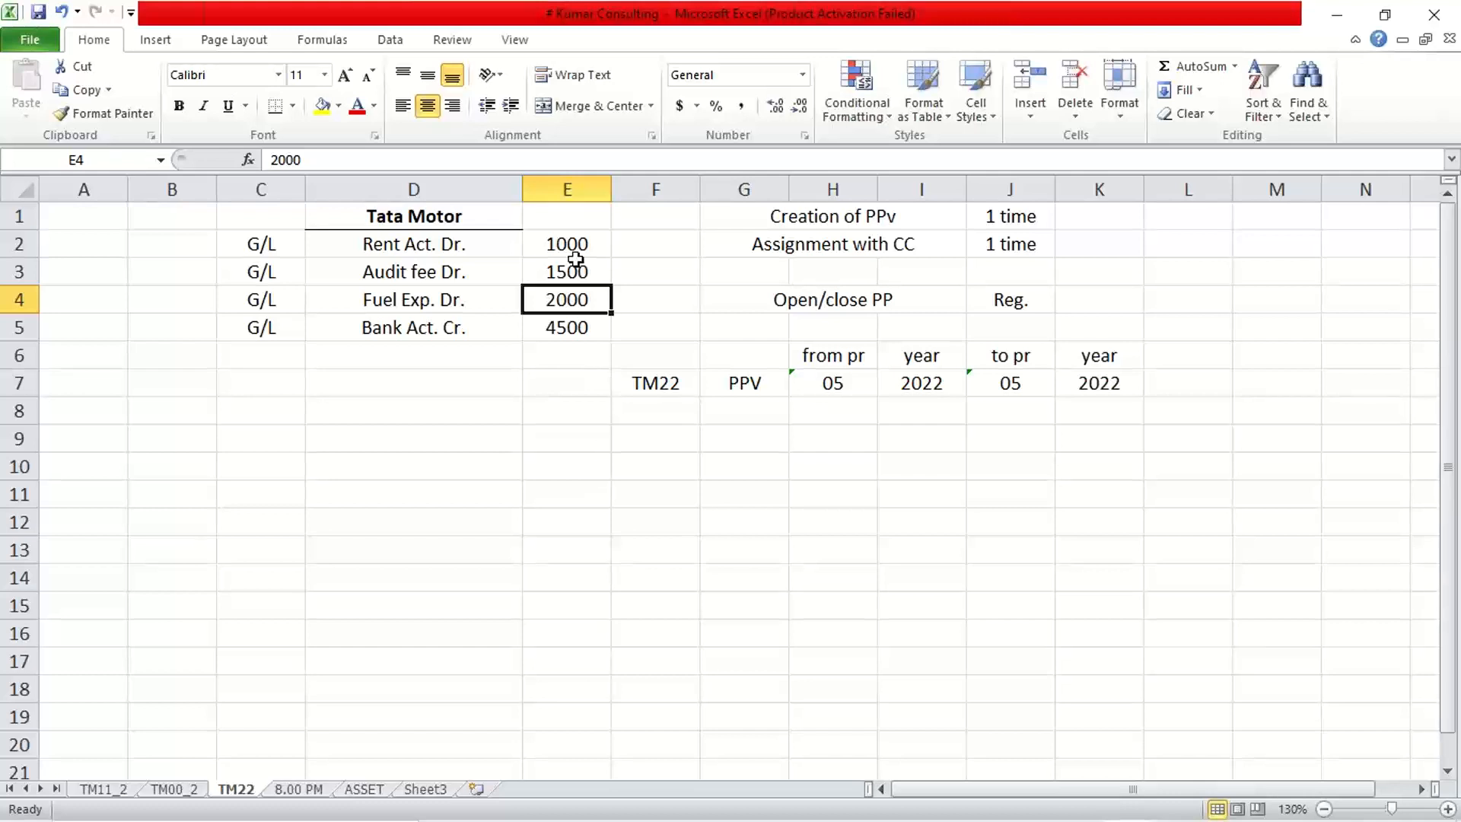
{"action": "left_click_drag", "start_coordinate": [565, 237], "coordinate": [567, 288]}
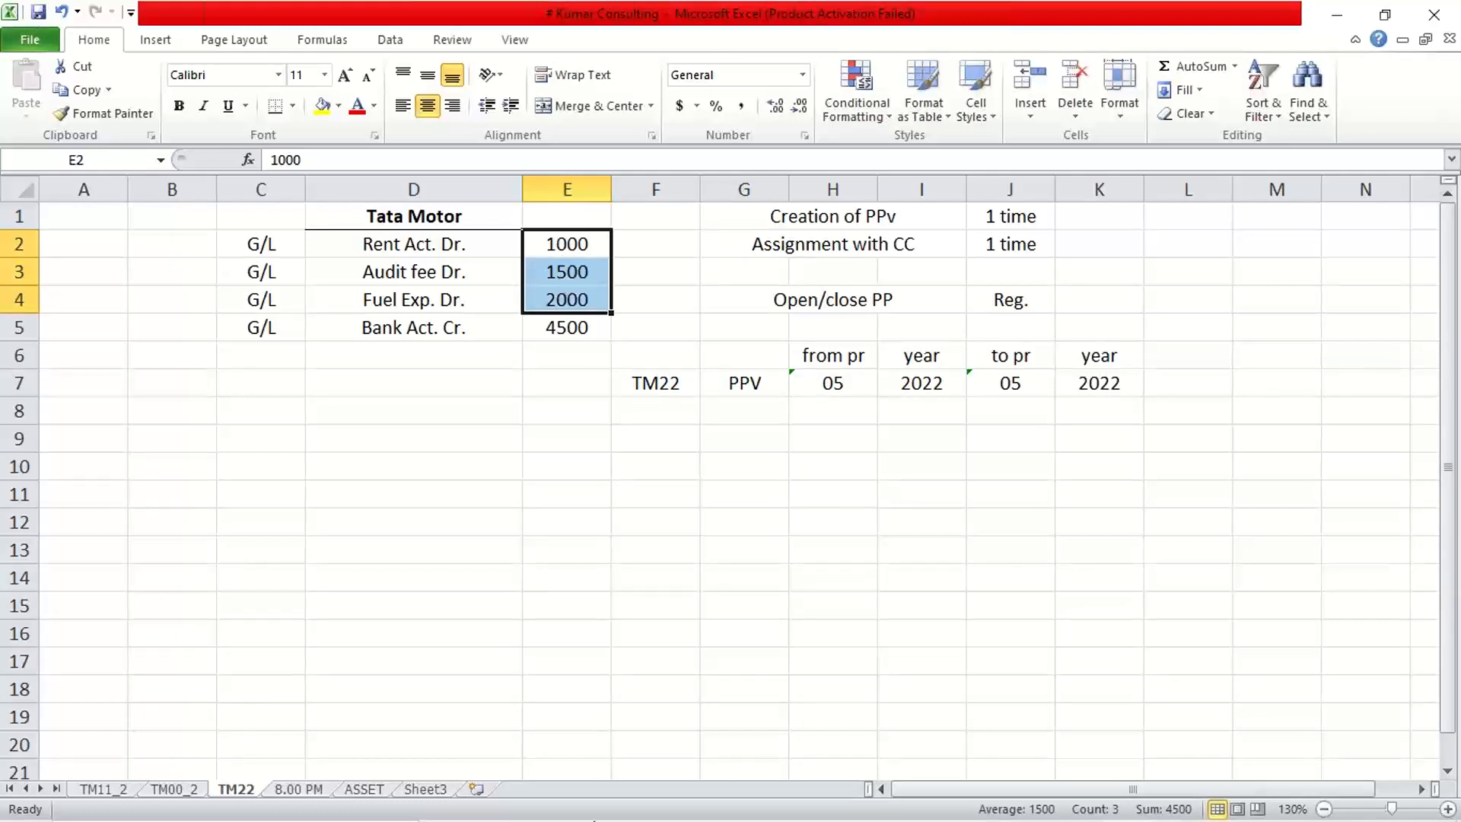
{"action": "mouse_move", "coordinate": [806, 781]}
{"action": "left_click", "coordinate": [864, 808]}
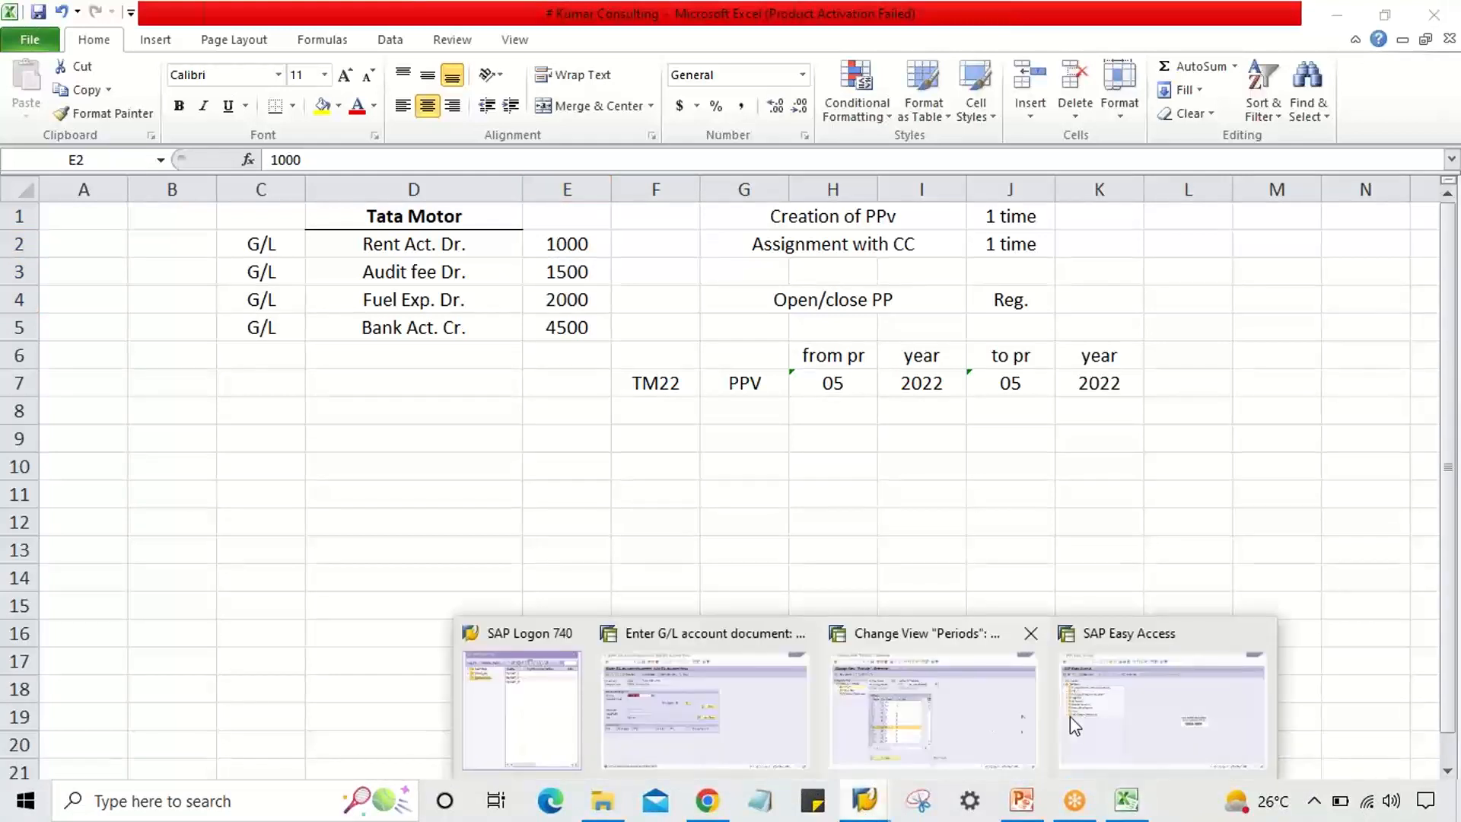
{"action": "left_click", "coordinate": [1103, 730]}
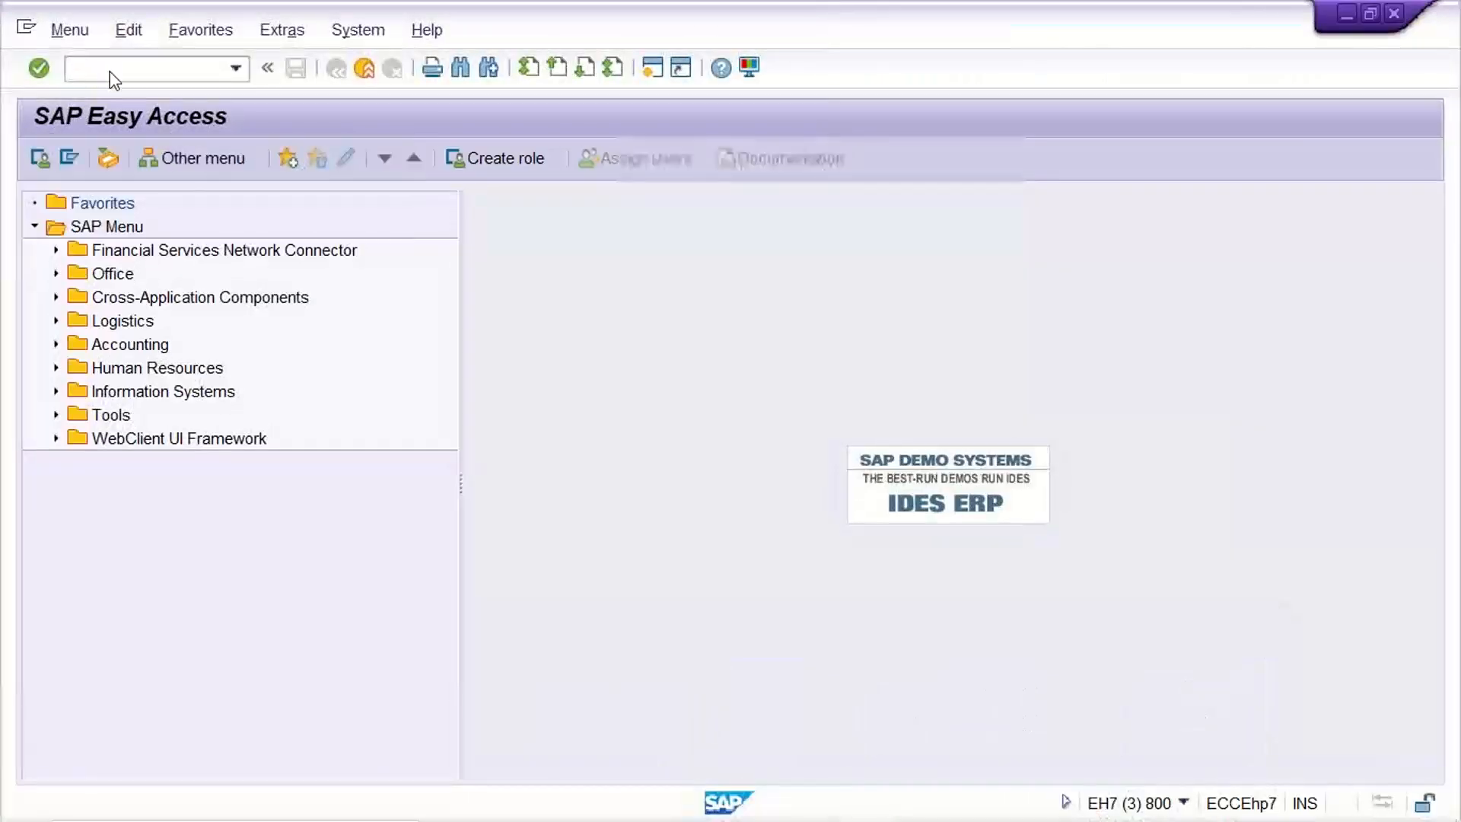
Run OBA4, position the table on company code TM22, and open its tolerance group entry.
{"action": "left_click", "coordinate": [111, 71]}
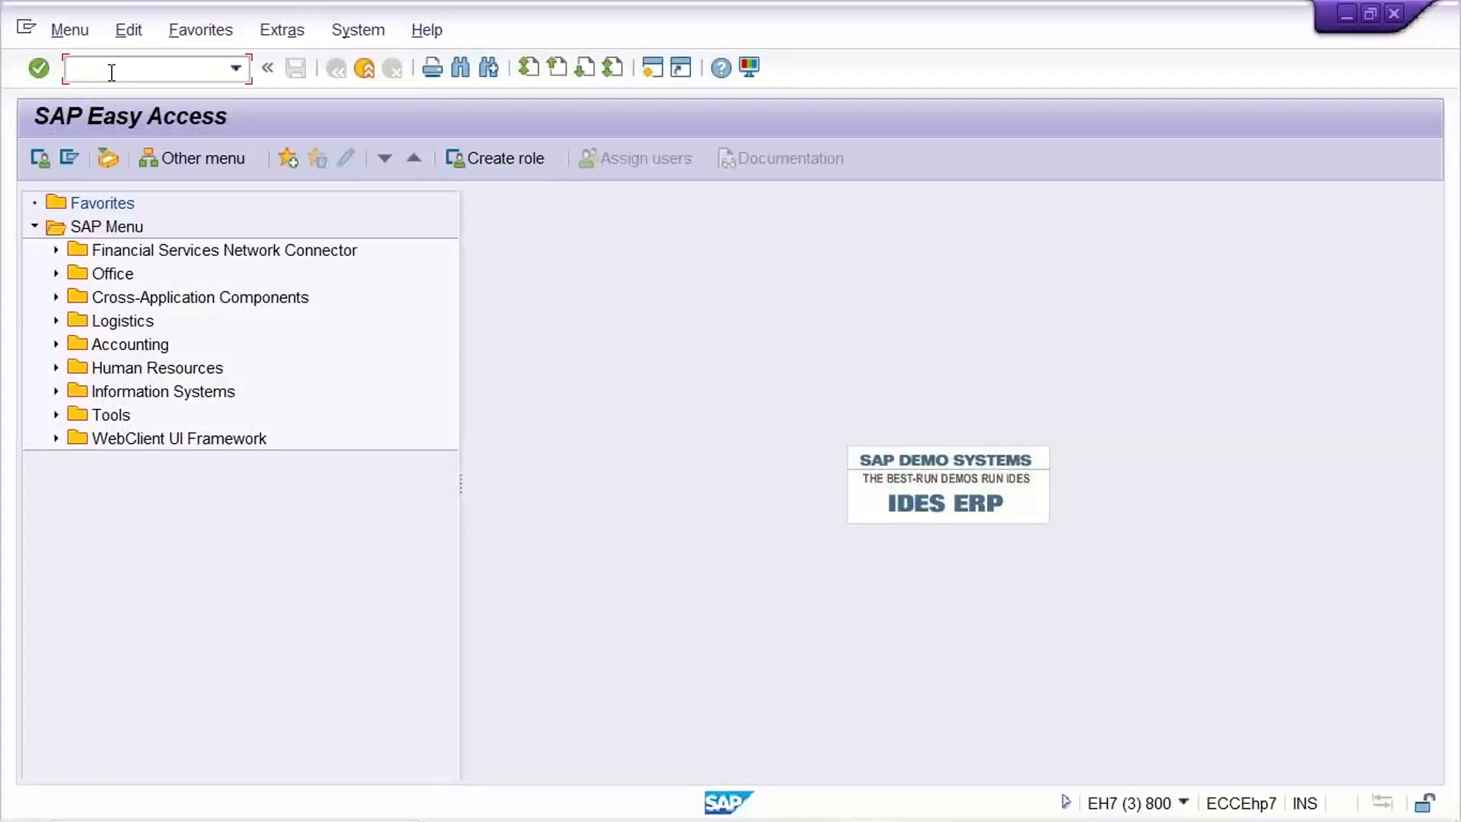
{"action": "type", "text": "OBA4"}
{"action": "key", "text": "Return"}
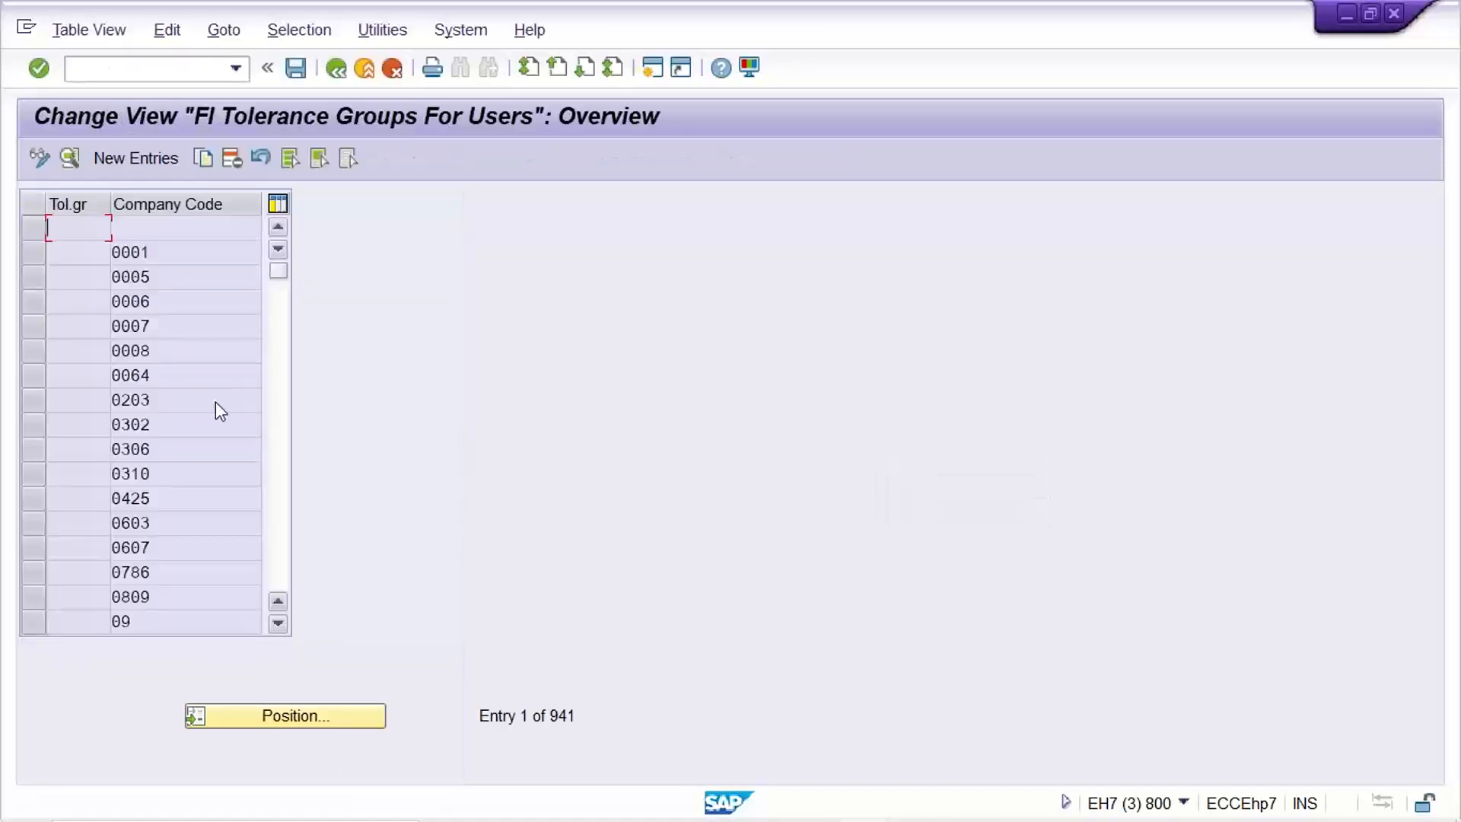
{"action": "left_click", "coordinate": [299, 718]}
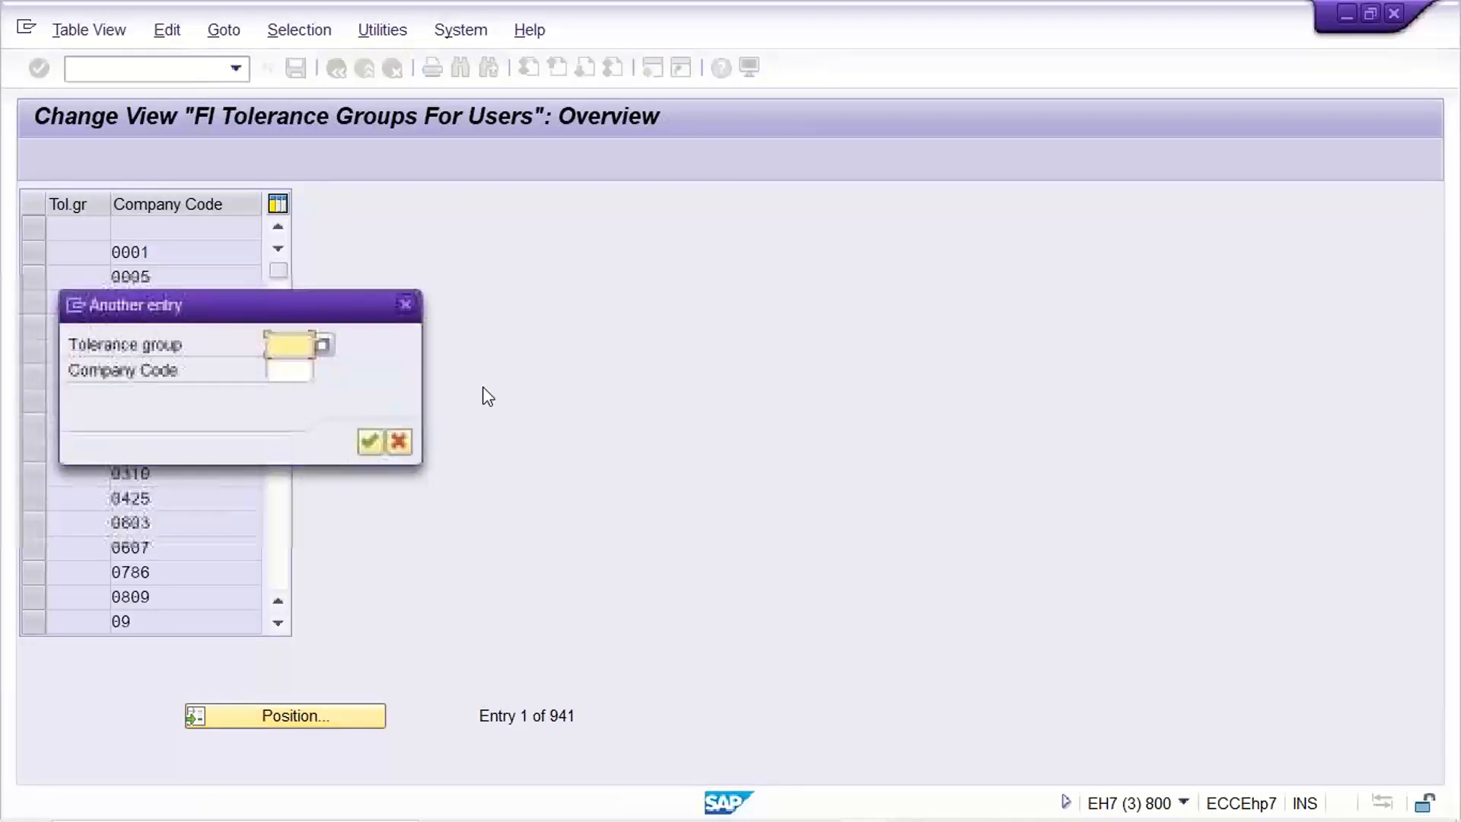
{"action": "key", "text": "Tab"}
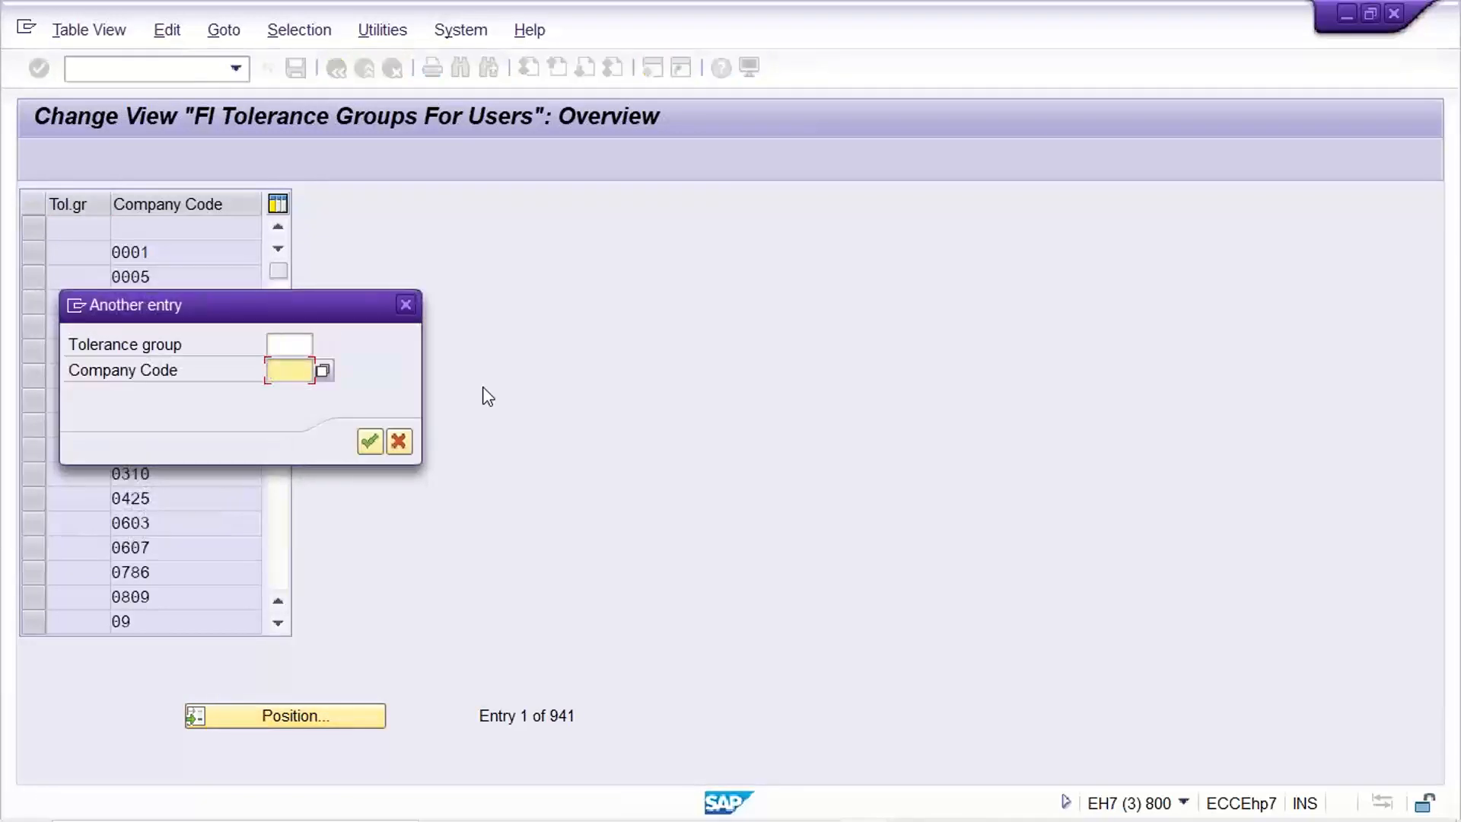
{"action": "type", "text": "TM22"}
{"action": "key", "text": "Return"}
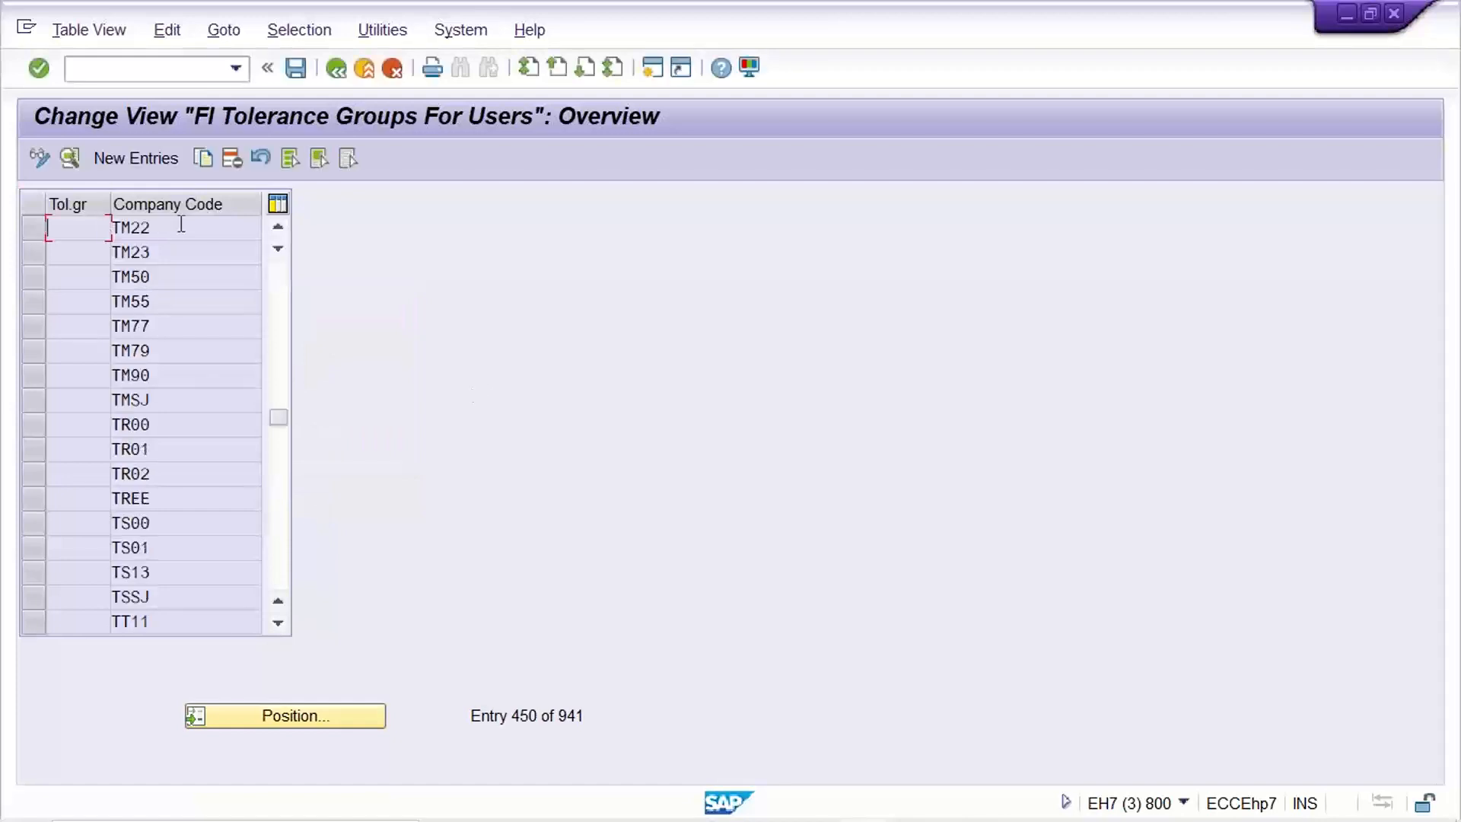
{"action": "double_click", "coordinate": [180, 224]}
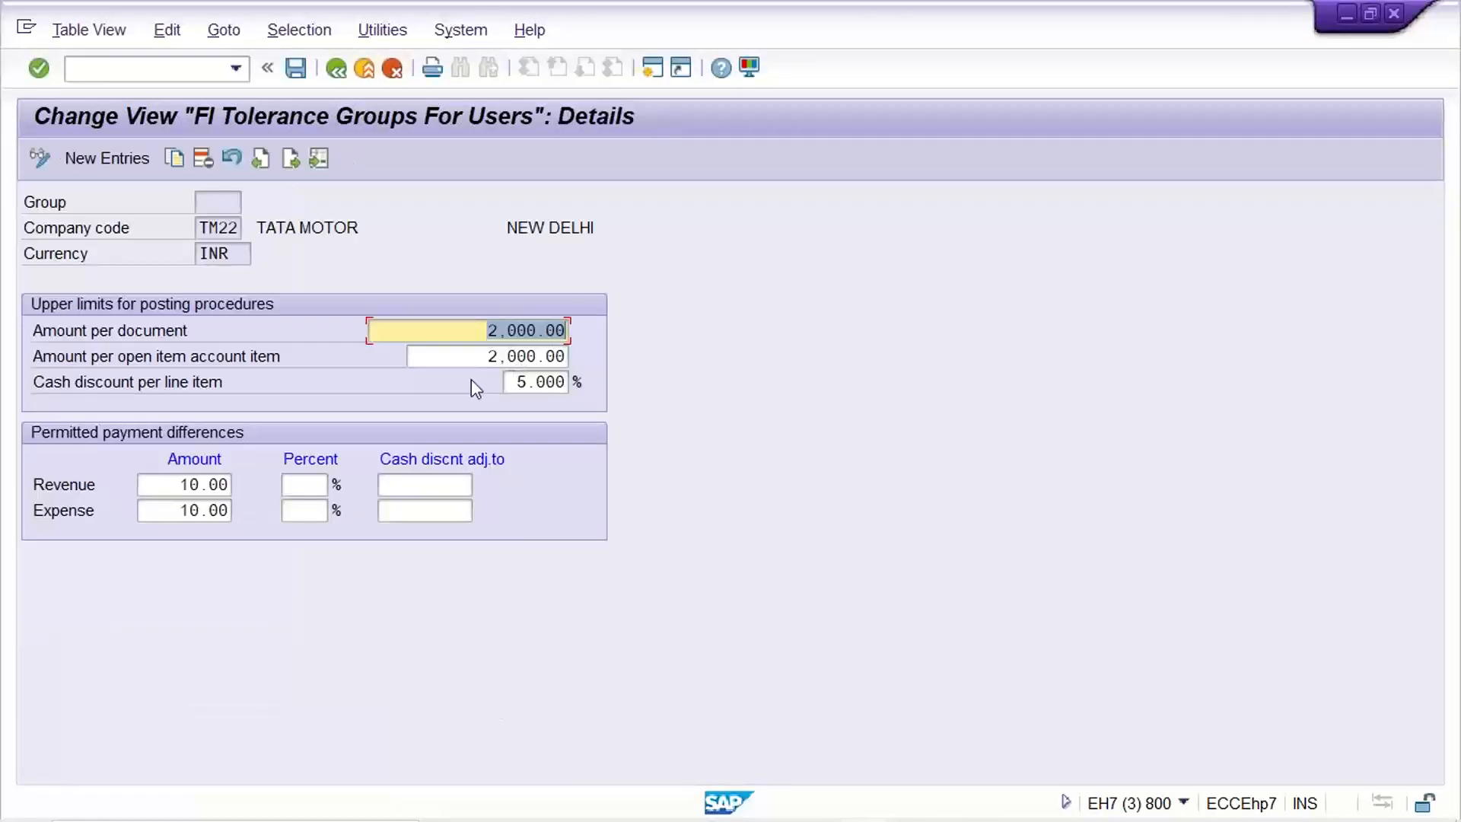
{"action": "left_click", "coordinate": [472, 335]}
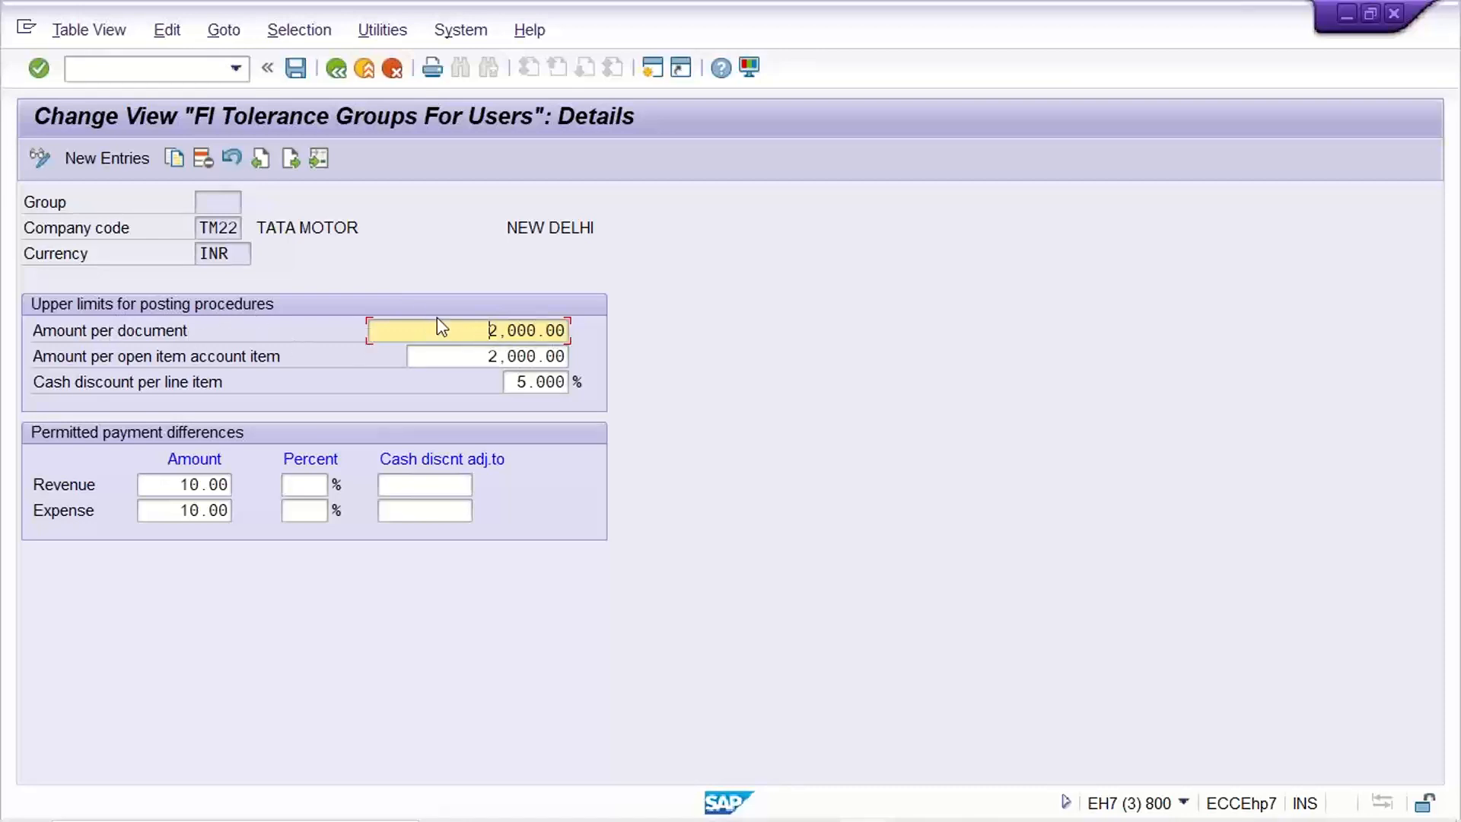
{"action": "left_click_drag", "start_coordinate": [427, 328], "coordinate": [790, 365]}
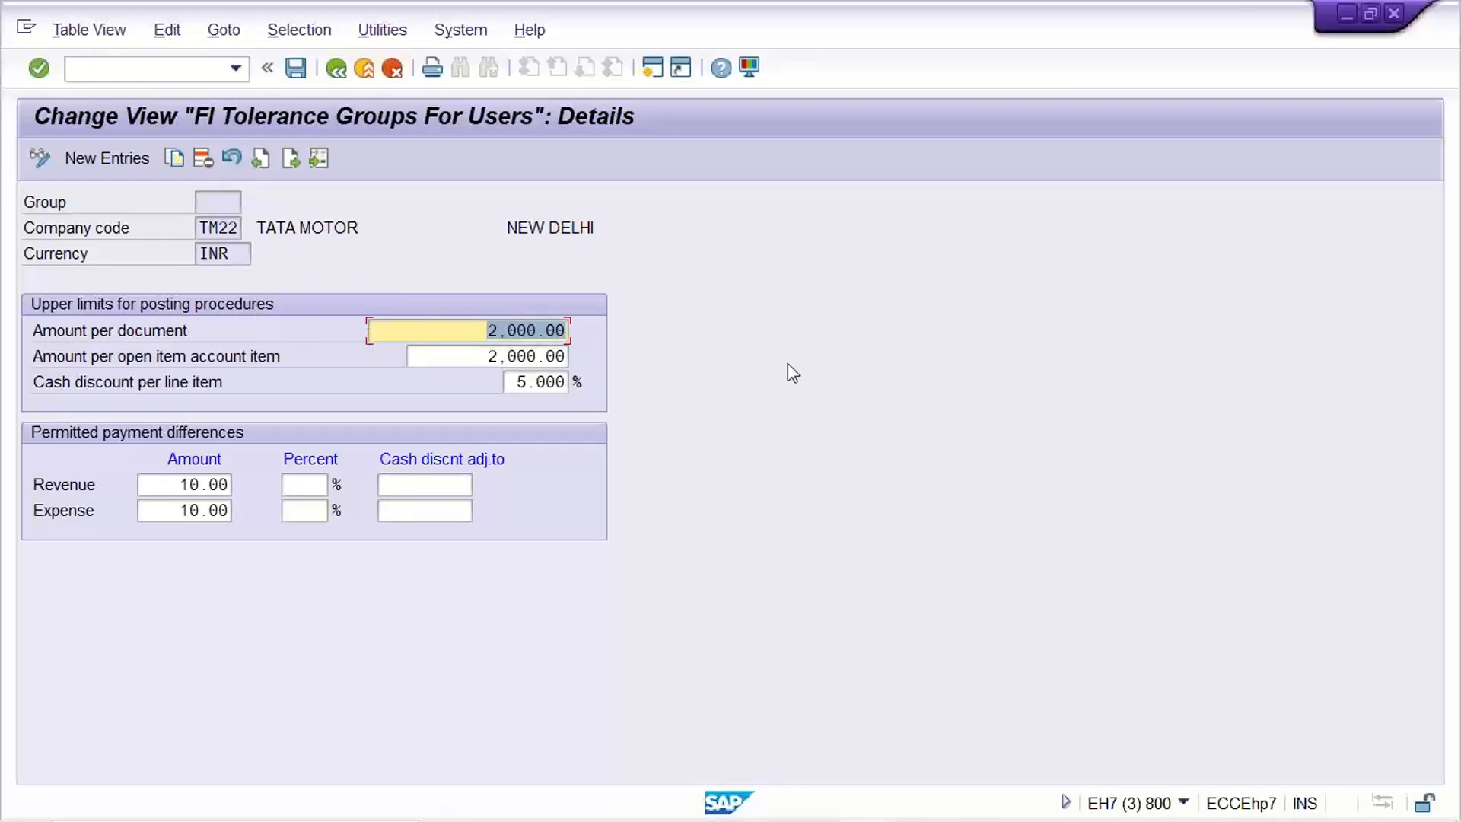
{"action": "left_click", "coordinate": [456, 321]}
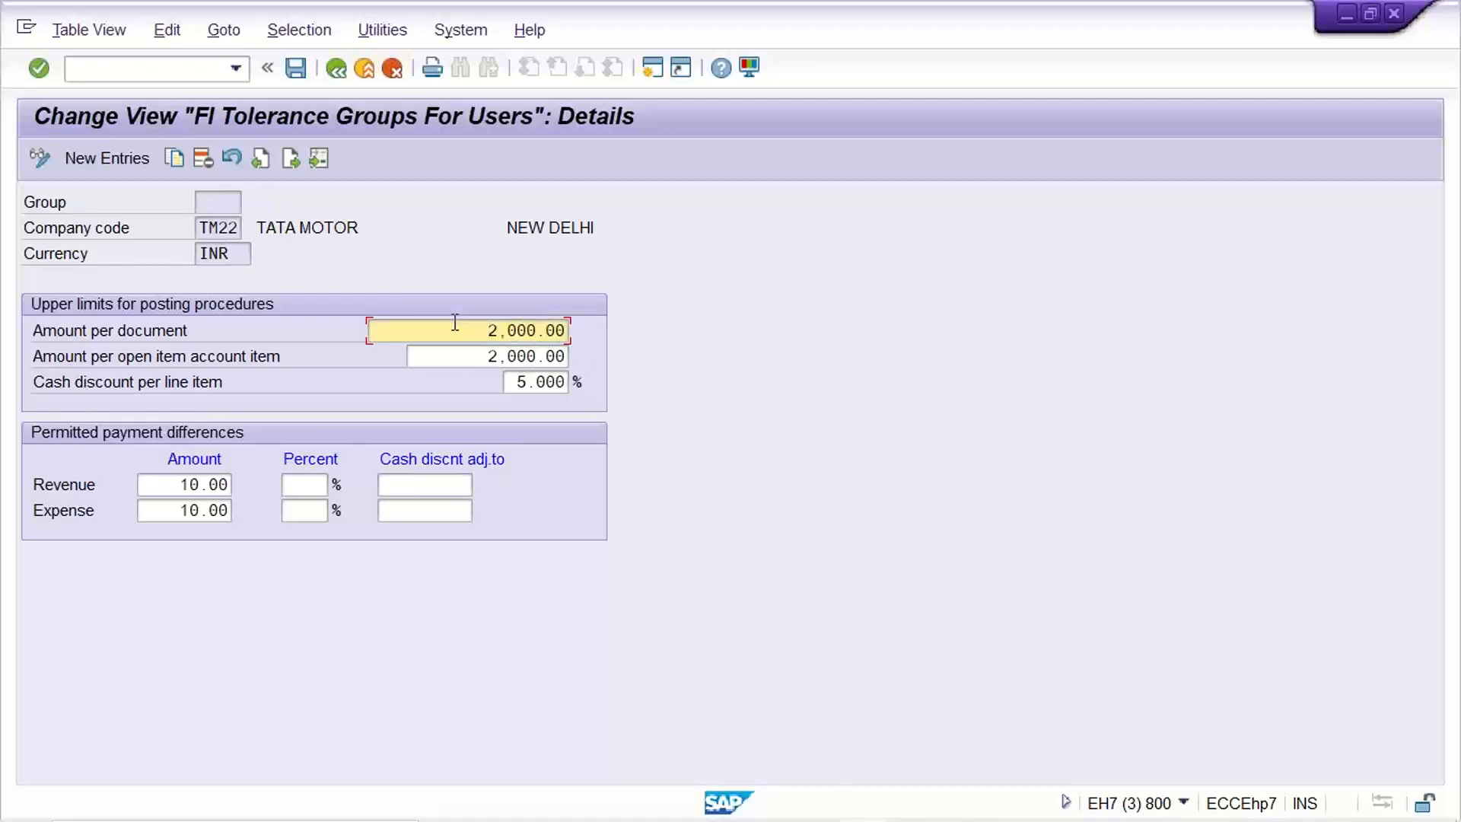
{"action": "left_click_drag", "start_coordinate": [470, 359], "coordinate": [713, 386]}
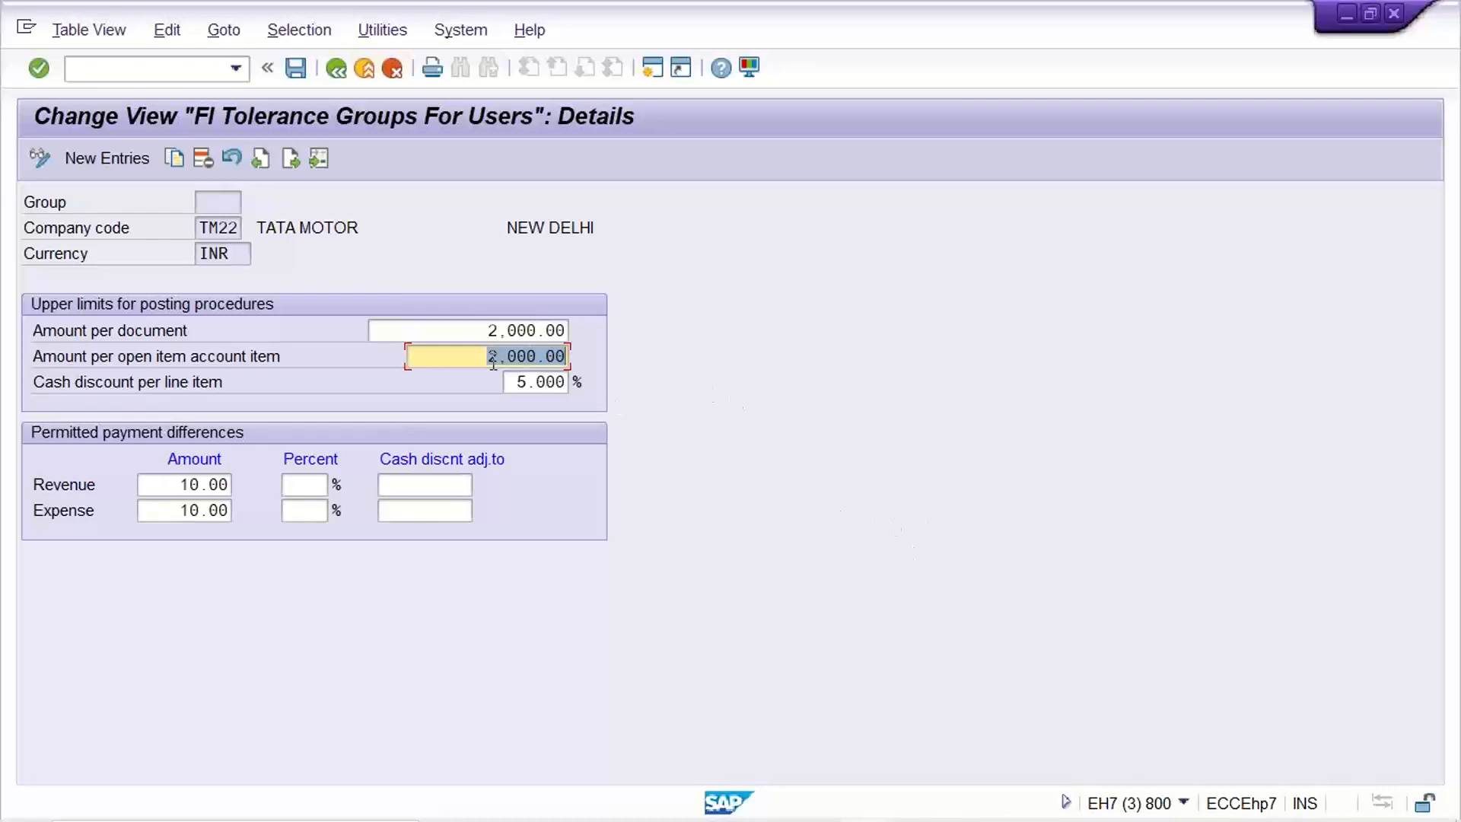
{"action": "left_click", "coordinate": [465, 329]}
{"action": "left_click_drag", "start_coordinate": [465, 329], "coordinate": [653, 330]}
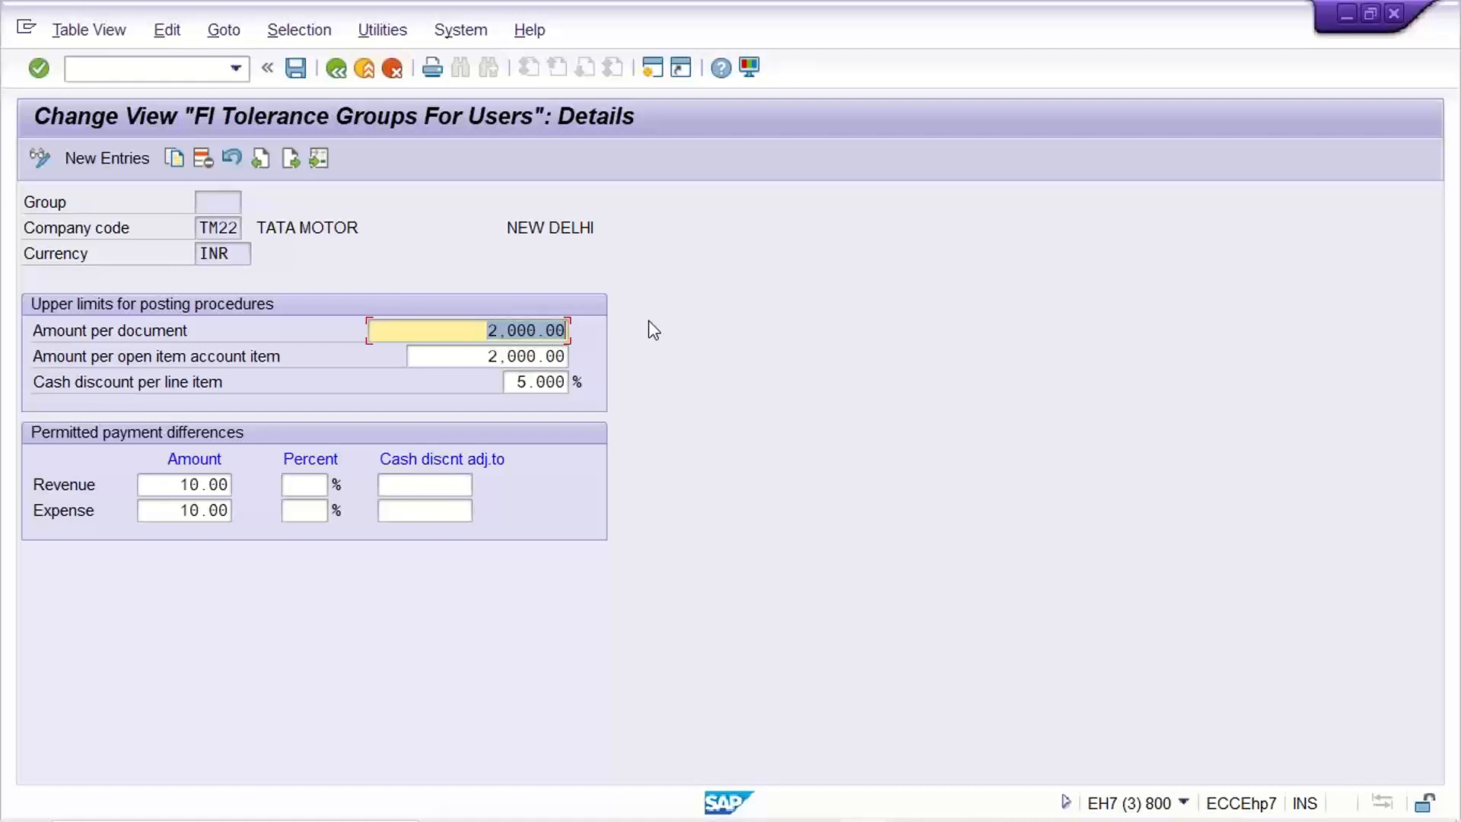
{"action": "type", "text": "9999999999"}
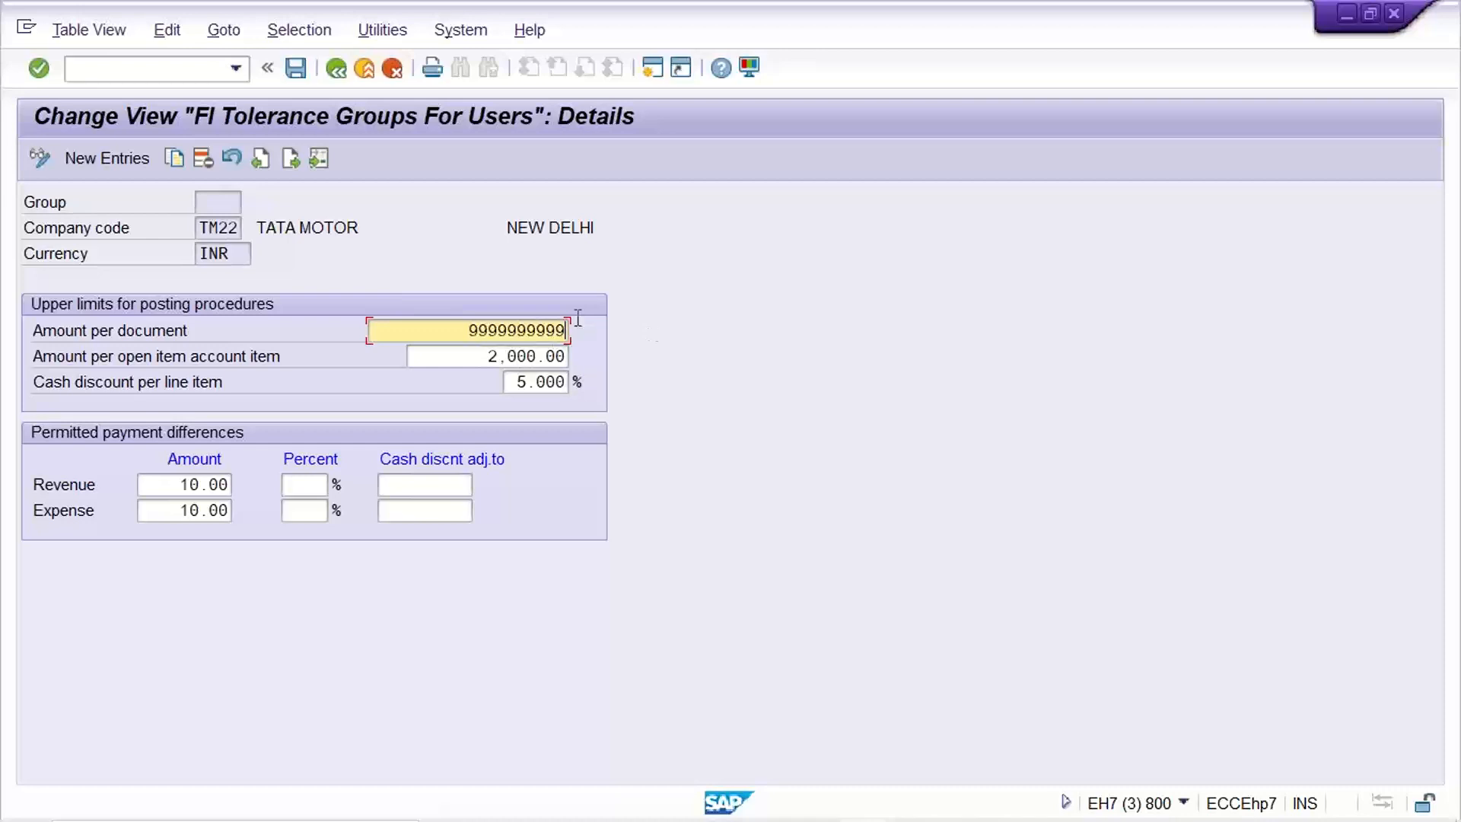
{"action": "left_click_drag", "start_coordinate": [449, 328], "coordinate": [826, 333]}
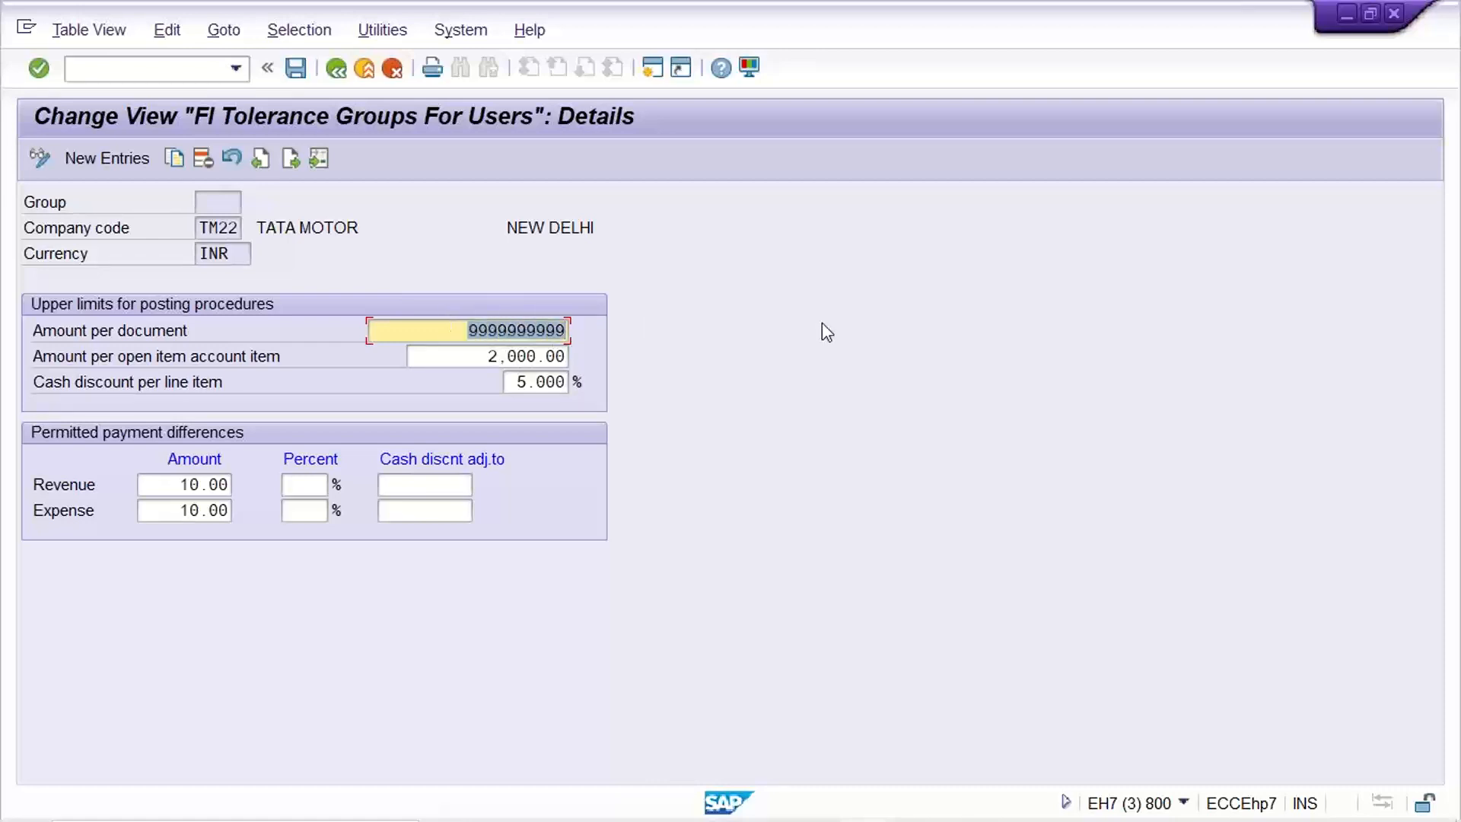
{"action": "key", "text": "BackSpace"}
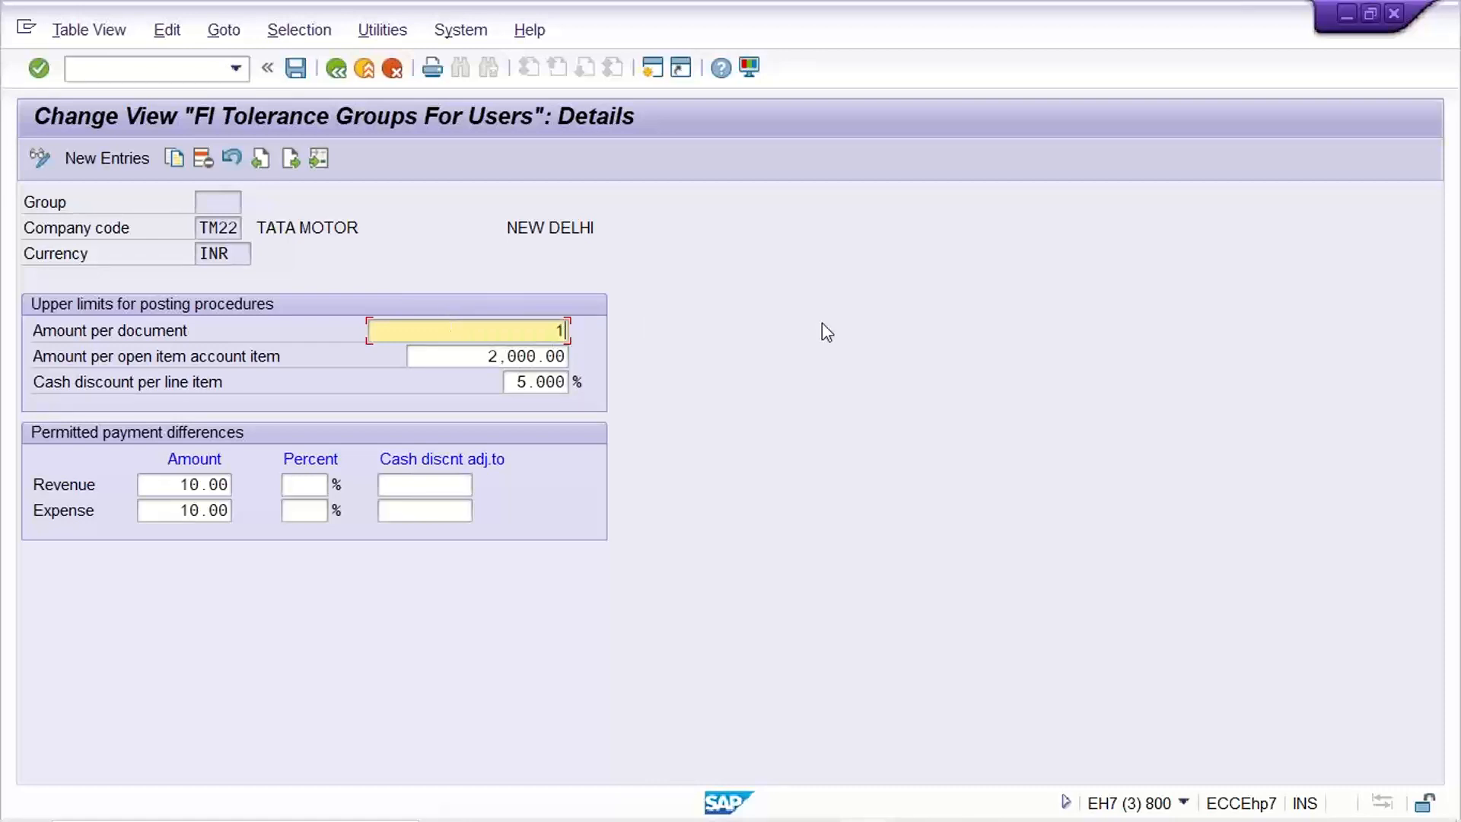
{"action": "type", "text": "10000000"}
{"action": "key", "text": "shift+Home"}
{"action": "key", "text": "BackSpace"}
{"action": "type", "text": "9999999999"}
{"action": "key", "text": "Return"}
{"action": "key", "text": "ctrl+c"}
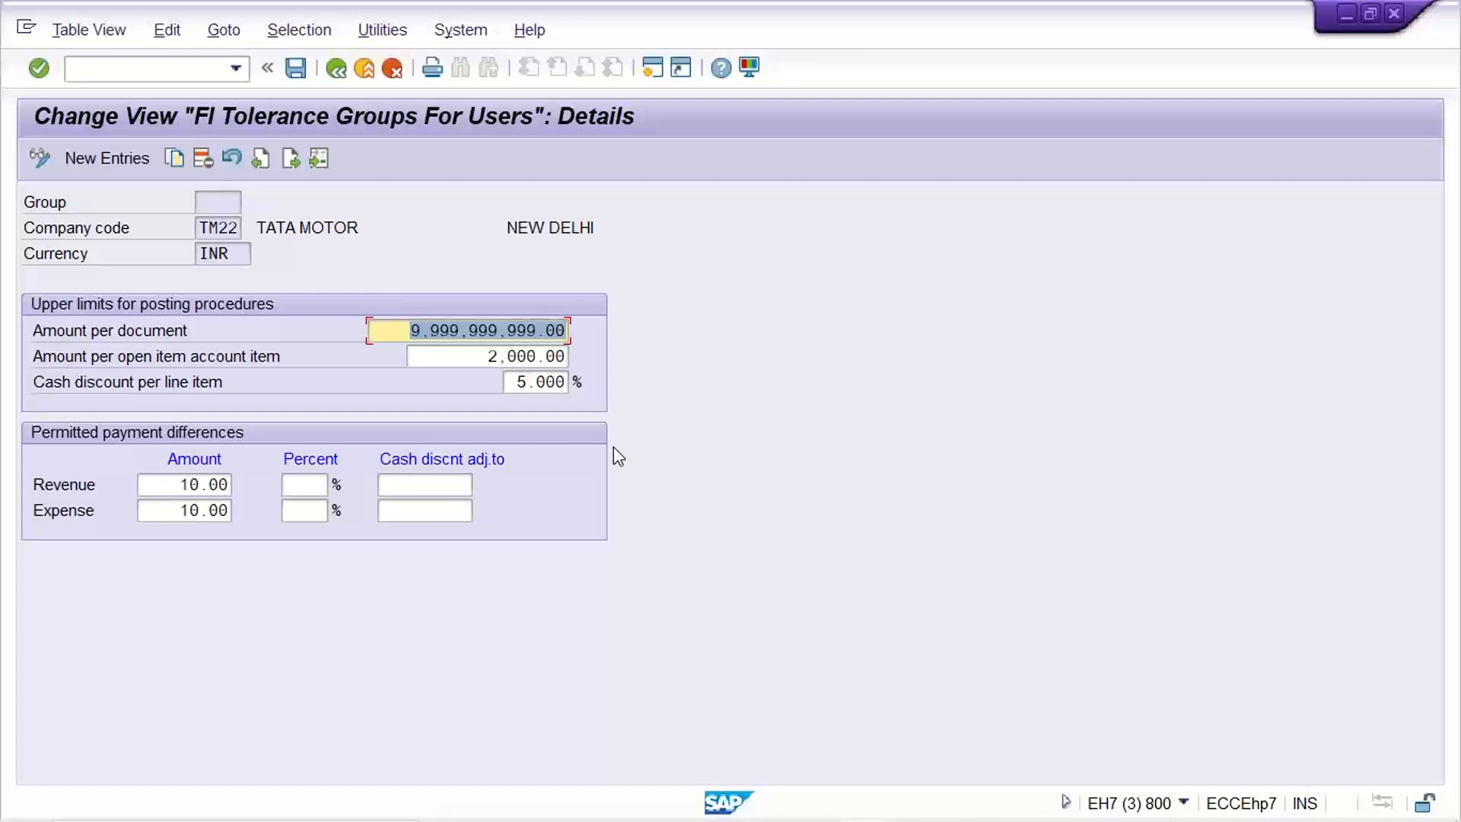
{"action": "key", "text": "ctrl+s"}
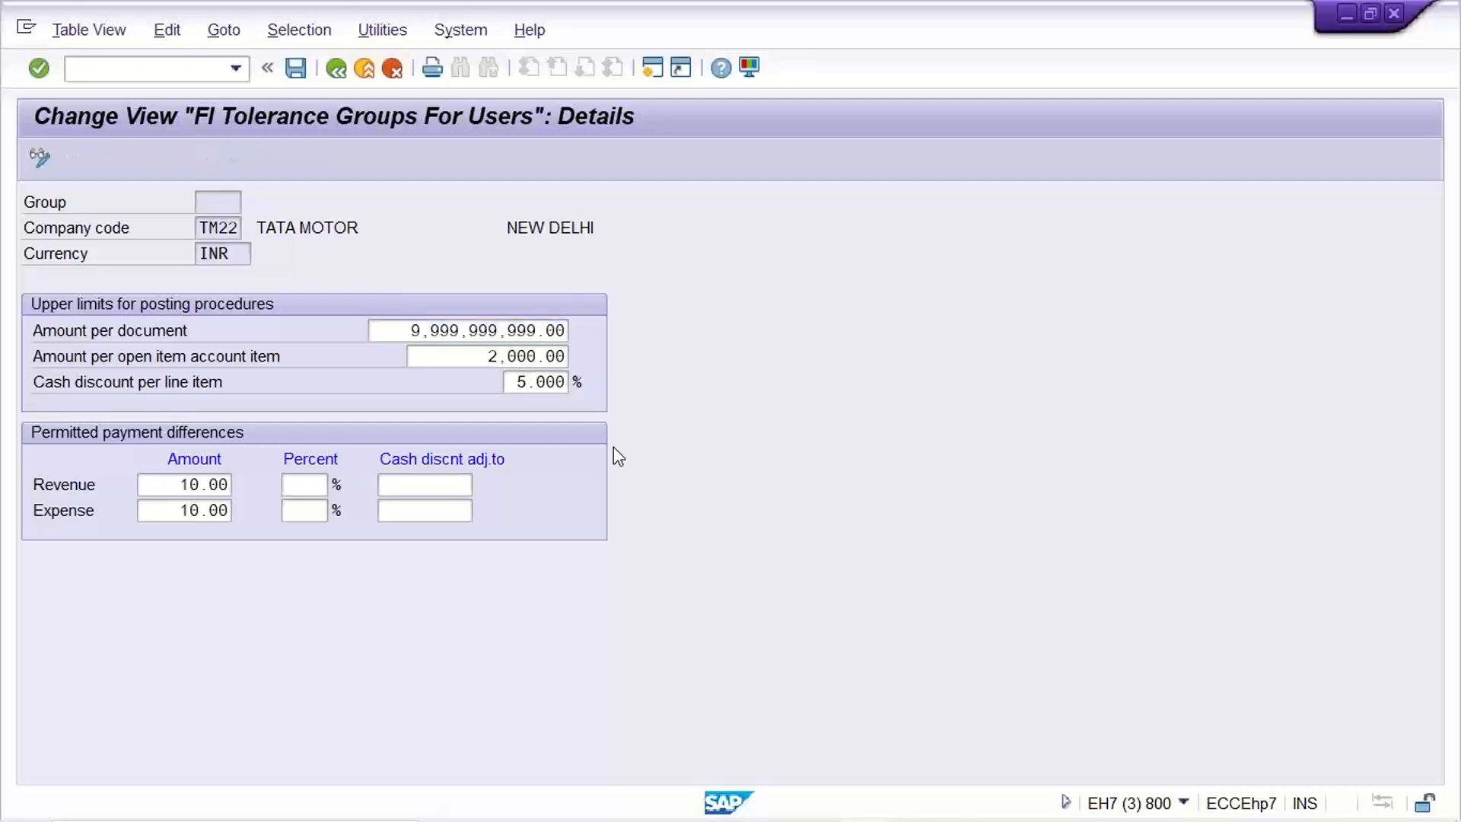
{"action": "key", "text": "Return"}
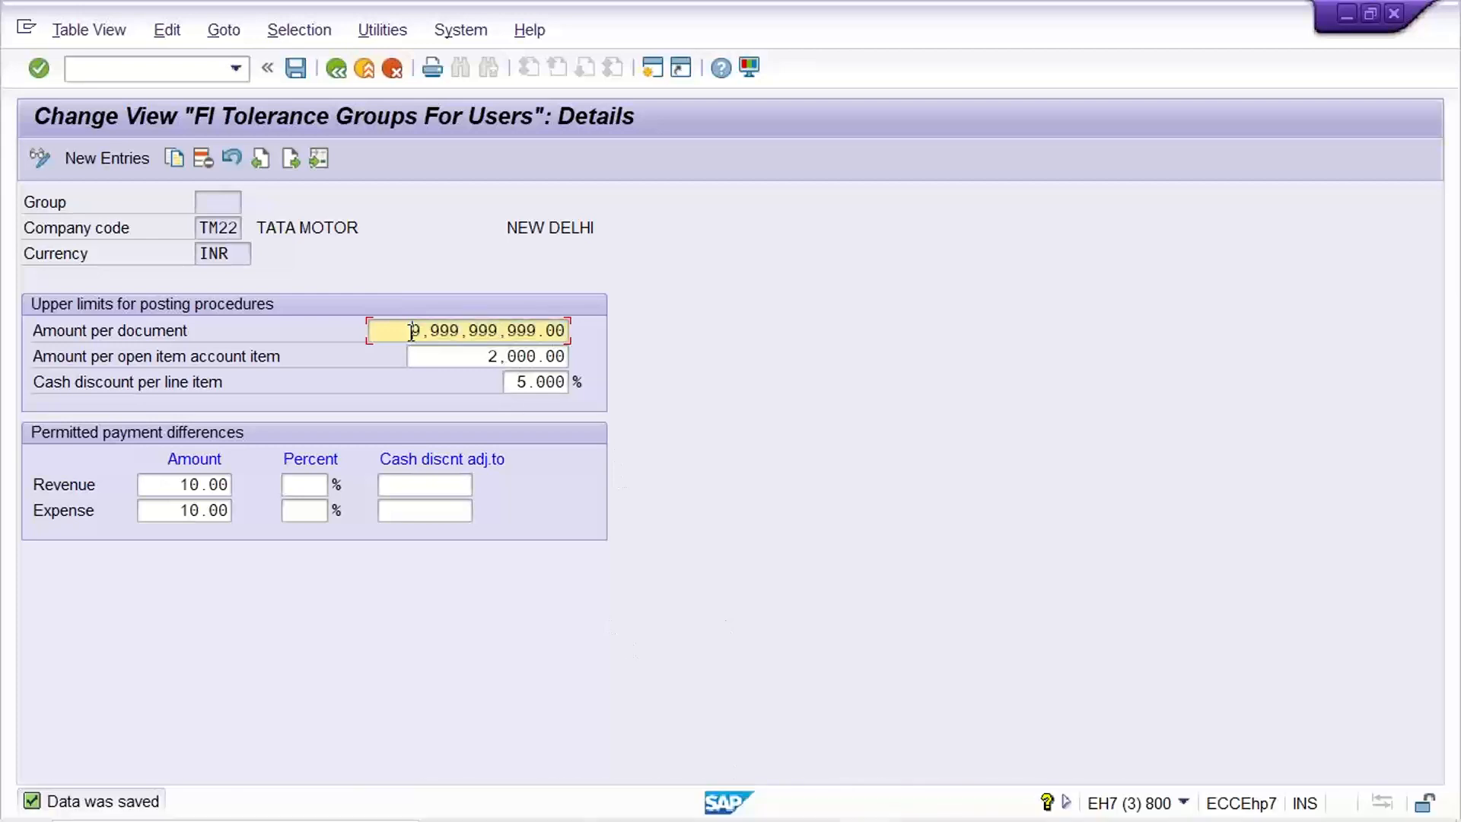
Replace the 2,000.00 open item account item limit with 9,999,999,999.00 and save.
{"action": "left_click", "coordinate": [760, 325]}
{"action": "left_click_drag", "start_coordinate": [456, 359], "coordinate": [868, 362]}
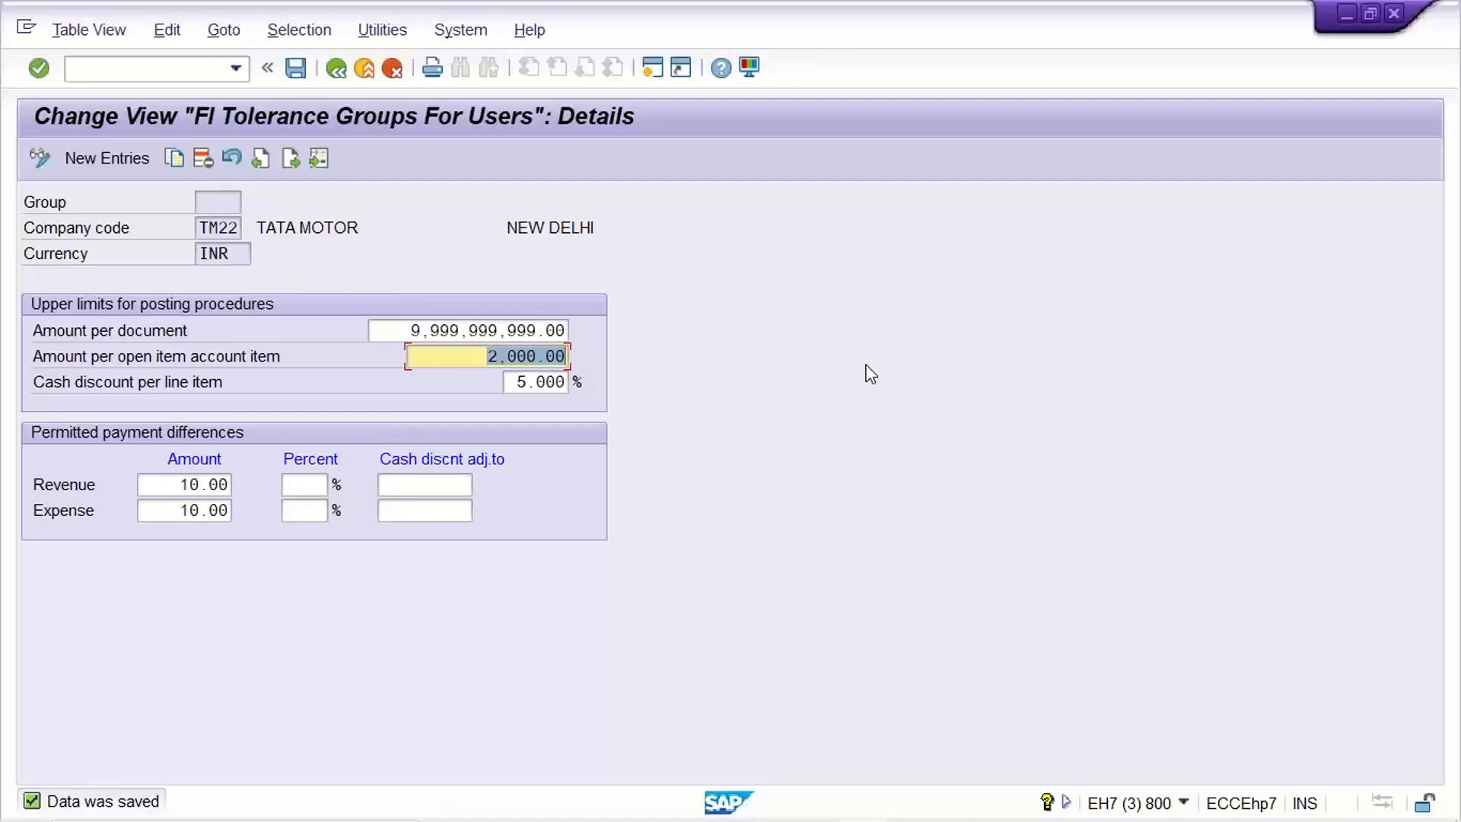
{"action": "key", "text": "ctrl+v"}
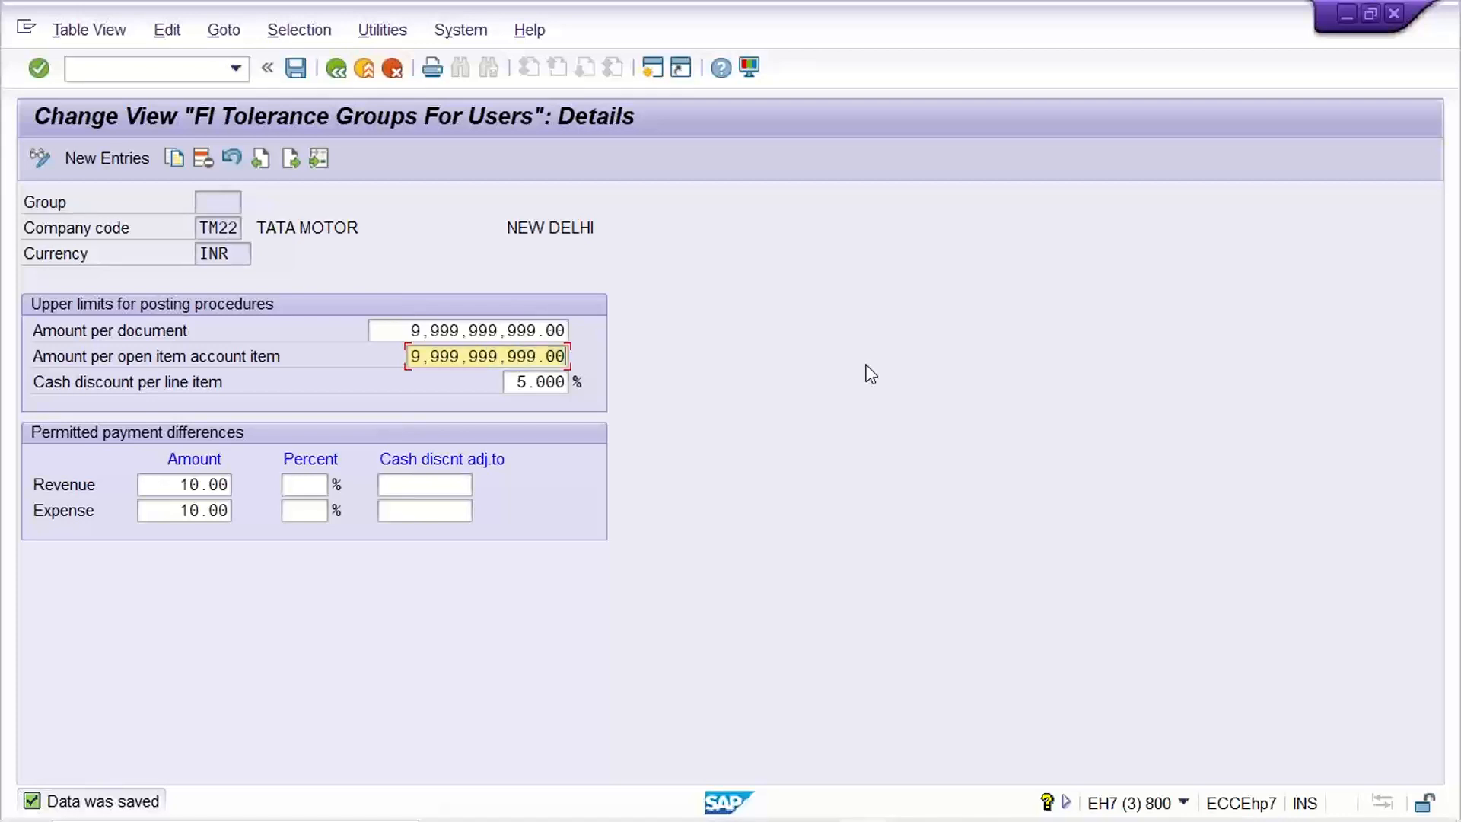
{"action": "key", "text": "ctrl+s"}
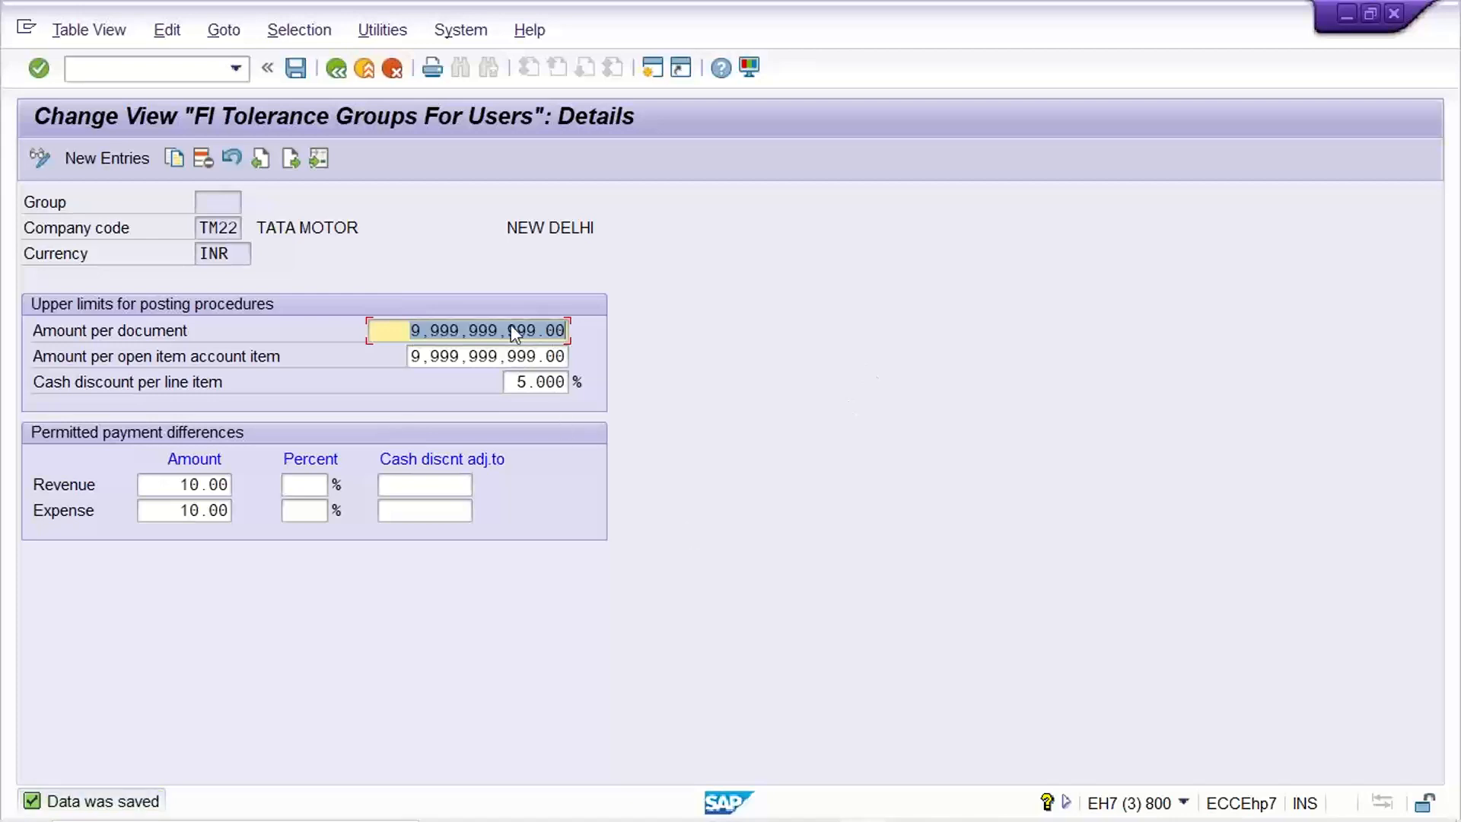
{"action": "left_click", "coordinate": [408, 330]}
{"action": "left_click", "coordinate": [411, 356]}
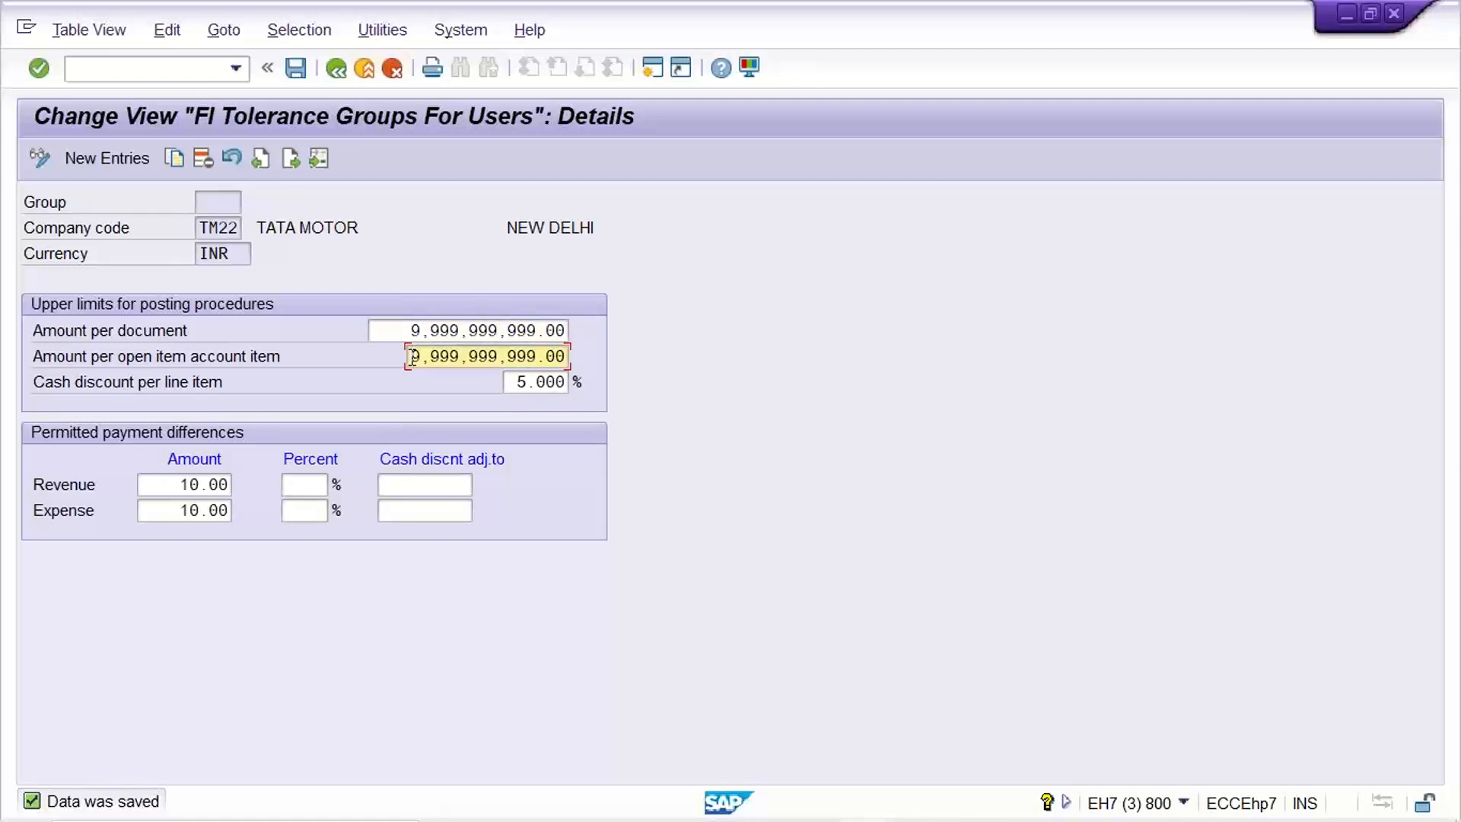
Resubmit the 2,500.00 fuel item on 4002, still blocked by the 2,000.00 limit, and pick /nf-02 from history.
{"action": "mouse_move", "coordinate": [864, 818]}
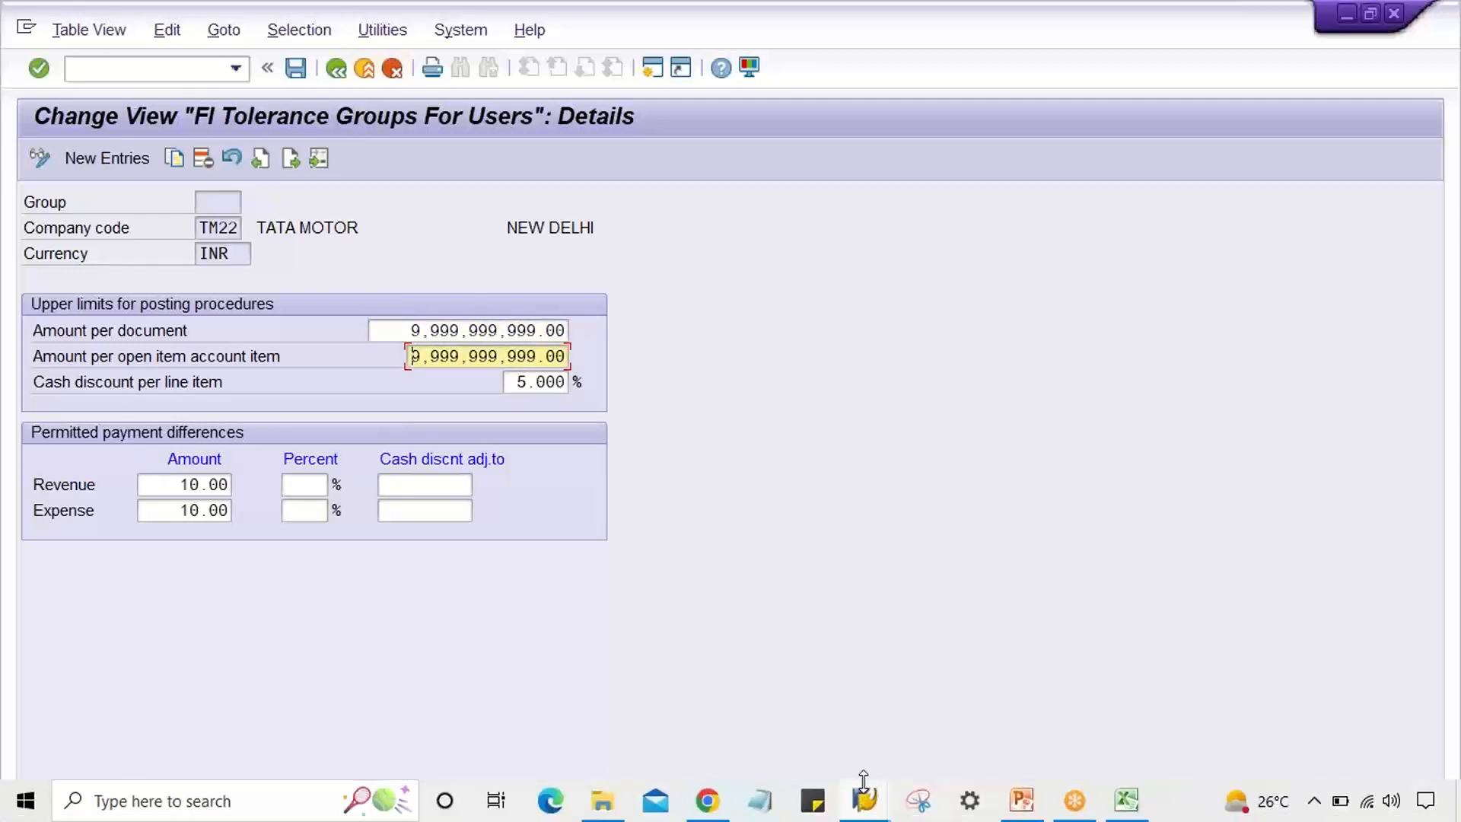
{"action": "left_click", "coordinate": [727, 719]}
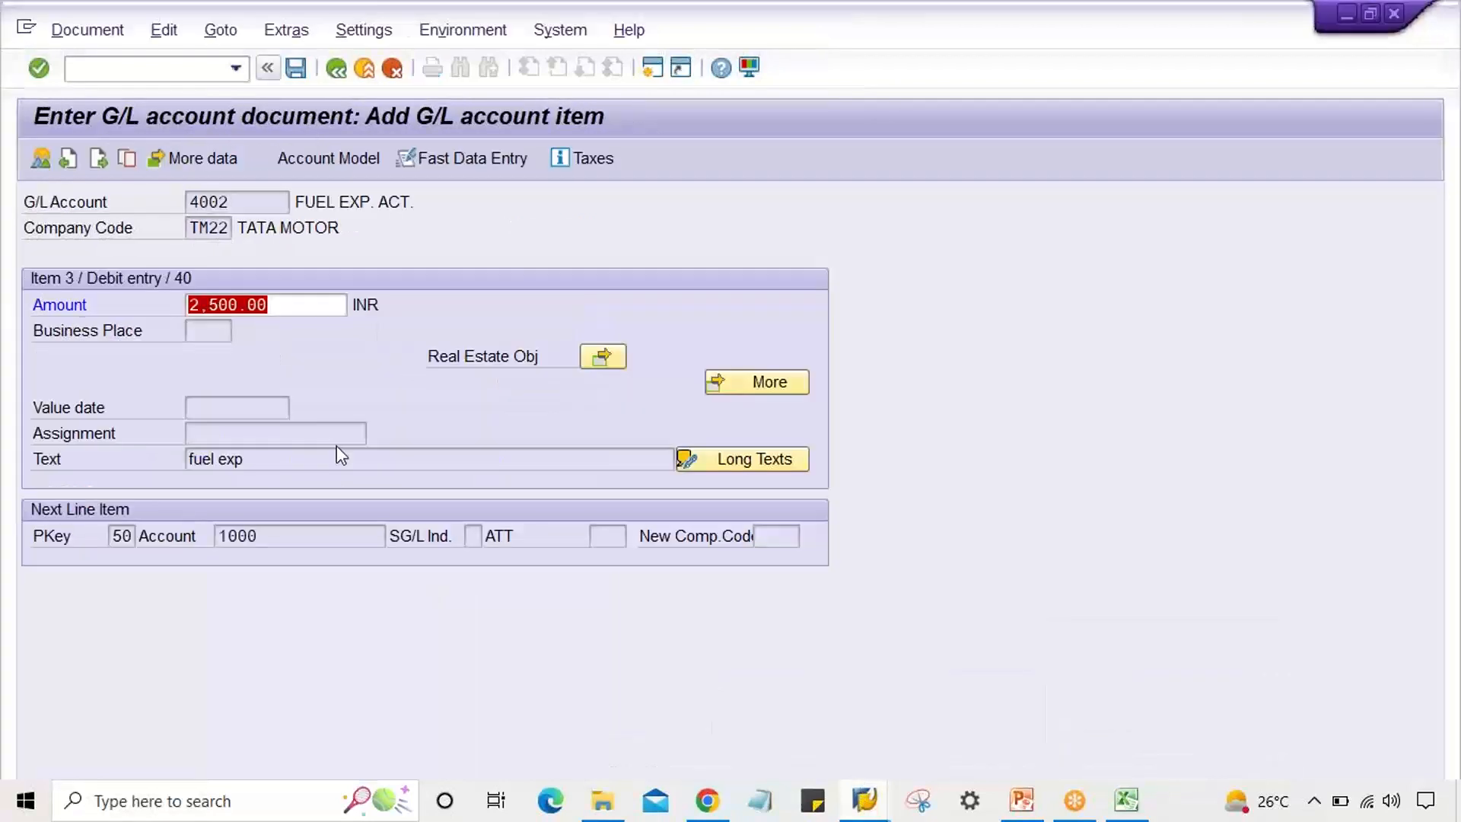
{"action": "left_click", "coordinate": [285, 303]}
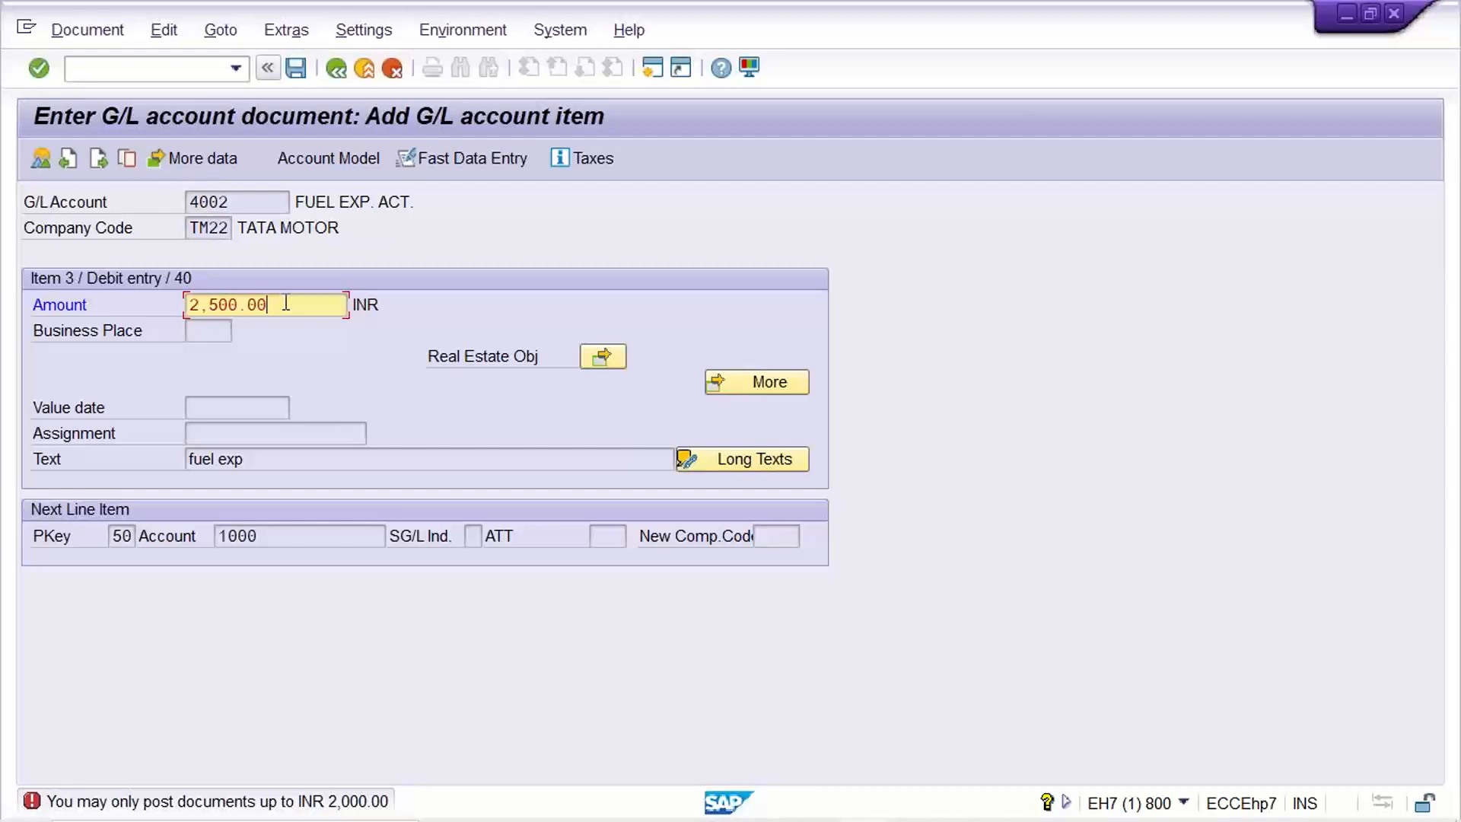
{"action": "key", "text": "Return"}
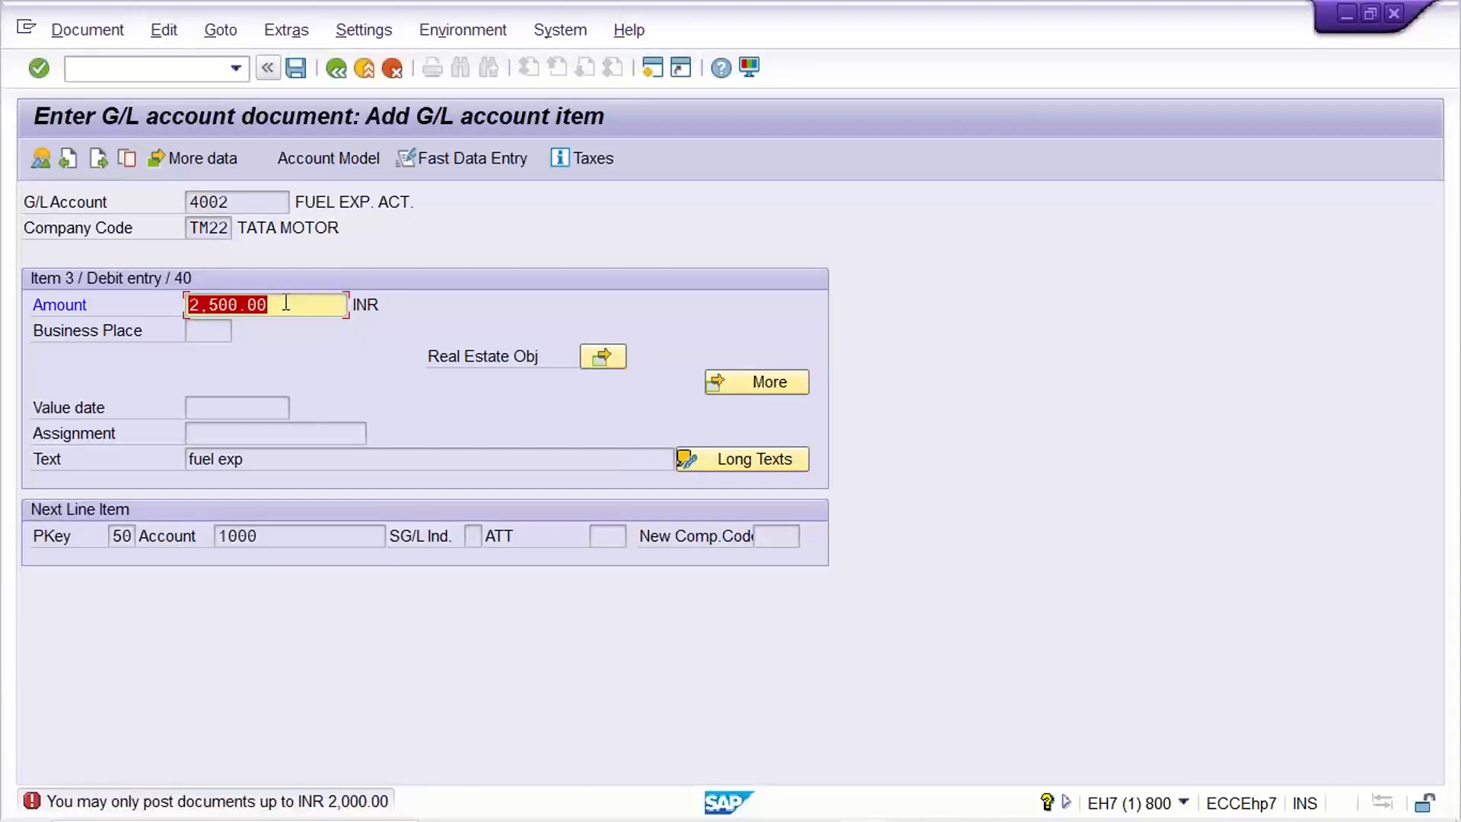
{"action": "key", "text": "Return"}
{"action": "left_click", "coordinate": [236, 70]}
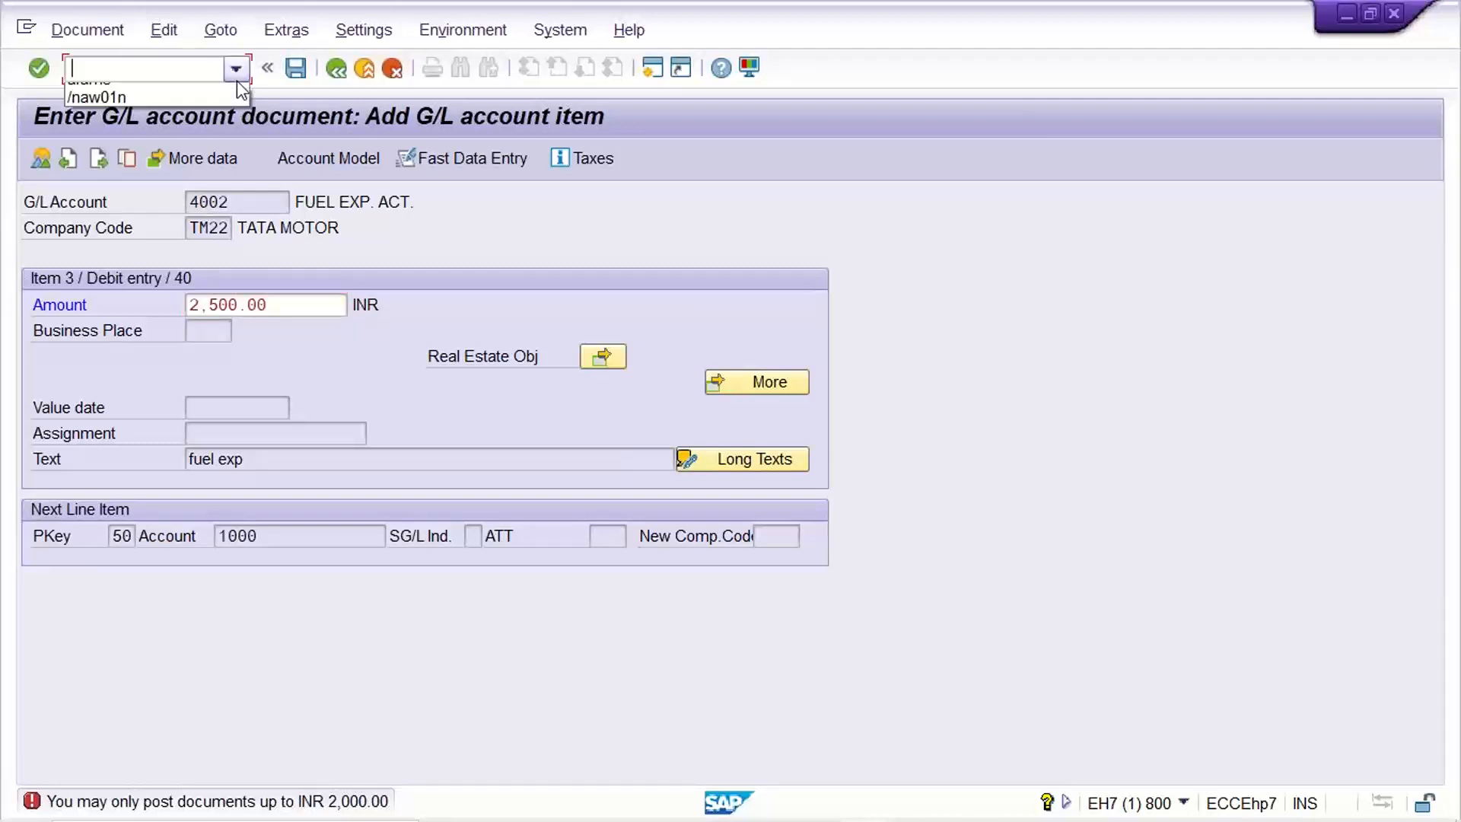
{"action": "left_click", "coordinate": [168, 111]}
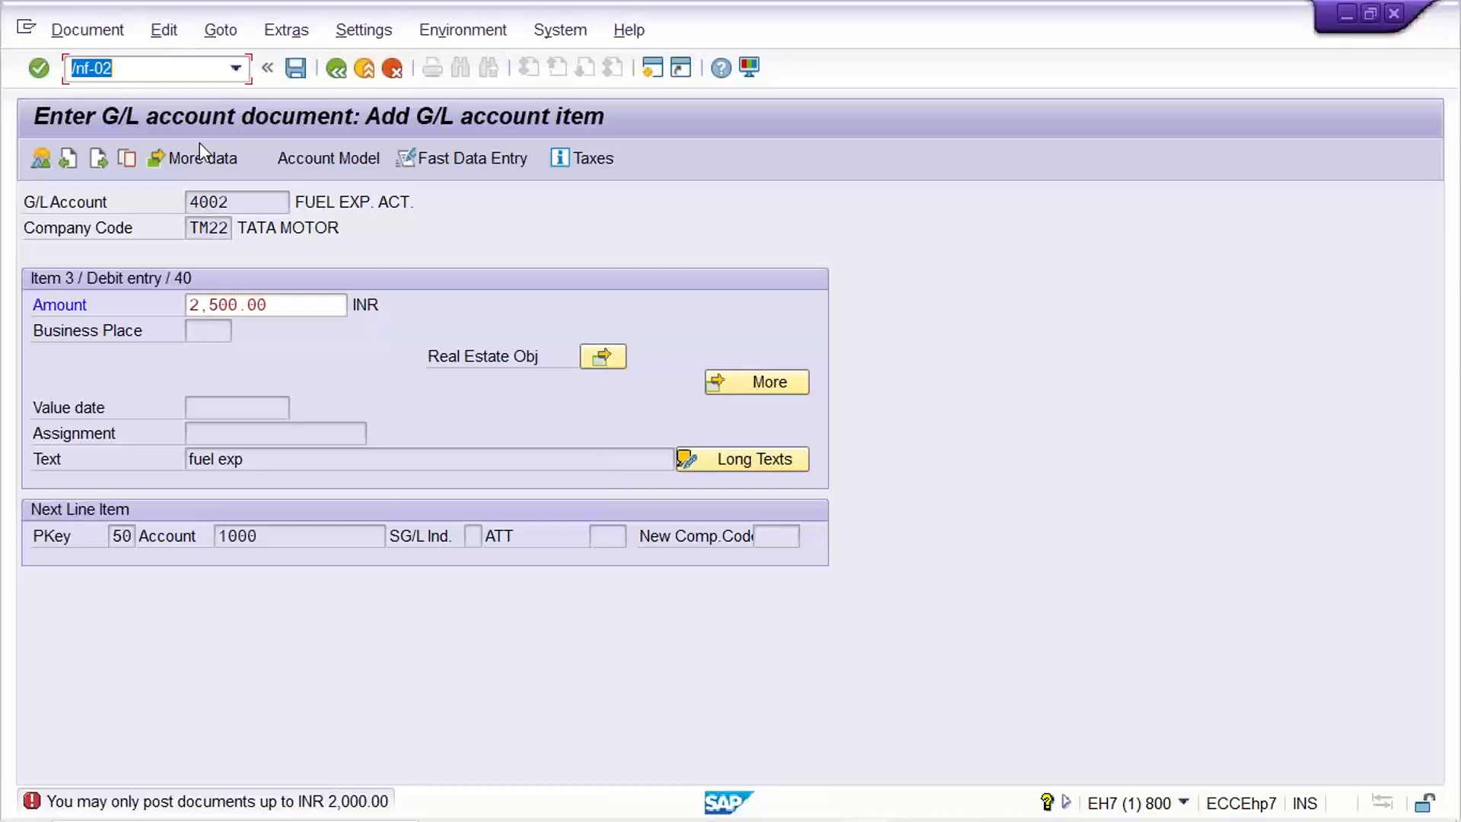
Start a new G/L posting dated 29.08.2022 with posting key 40 to rent account 4000.
{"action": "key", "text": "Return"}
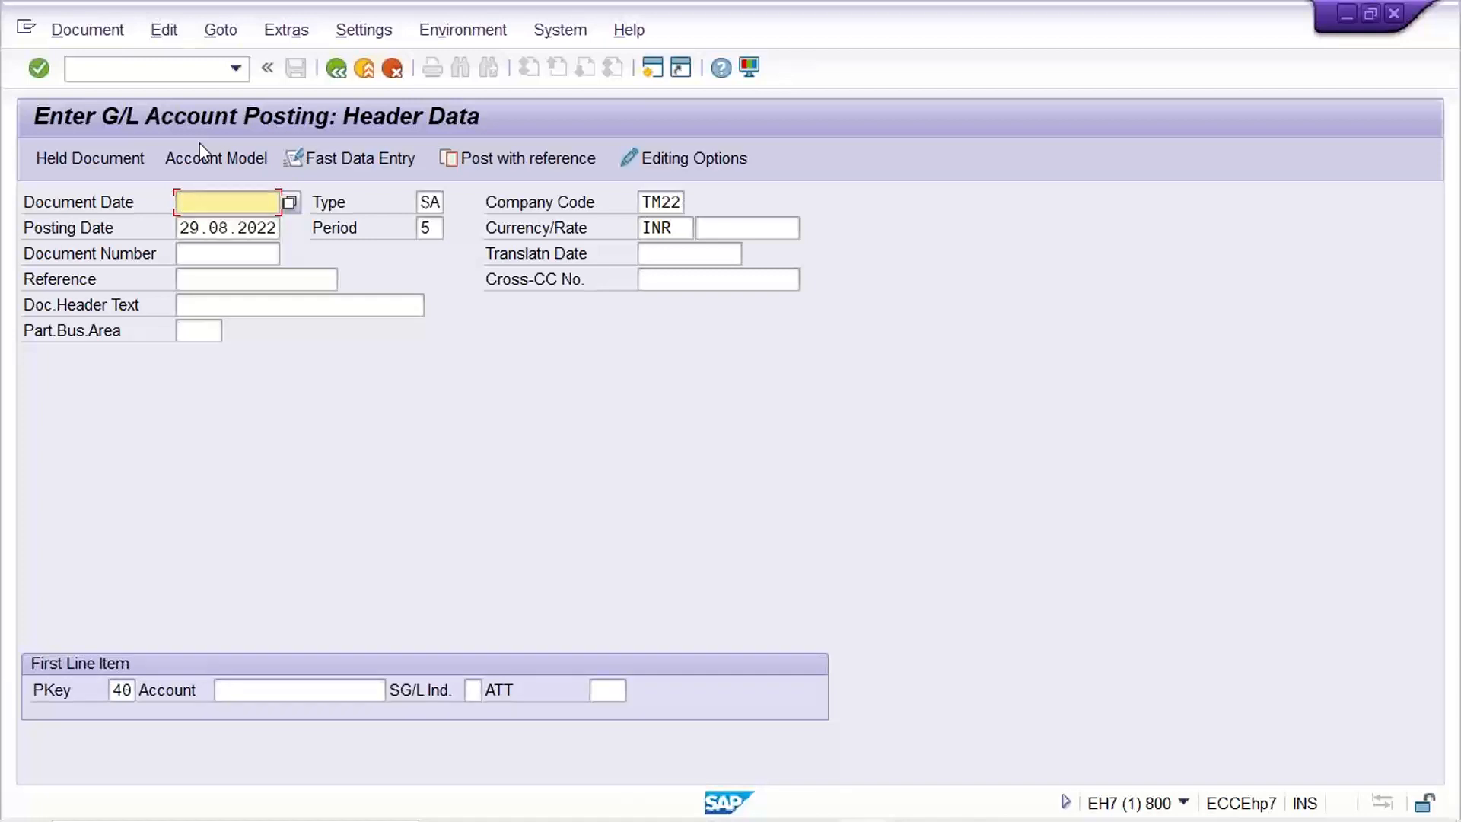
{"action": "key", "text": "BackSpace"}
{"action": "key", "text": "Down"}
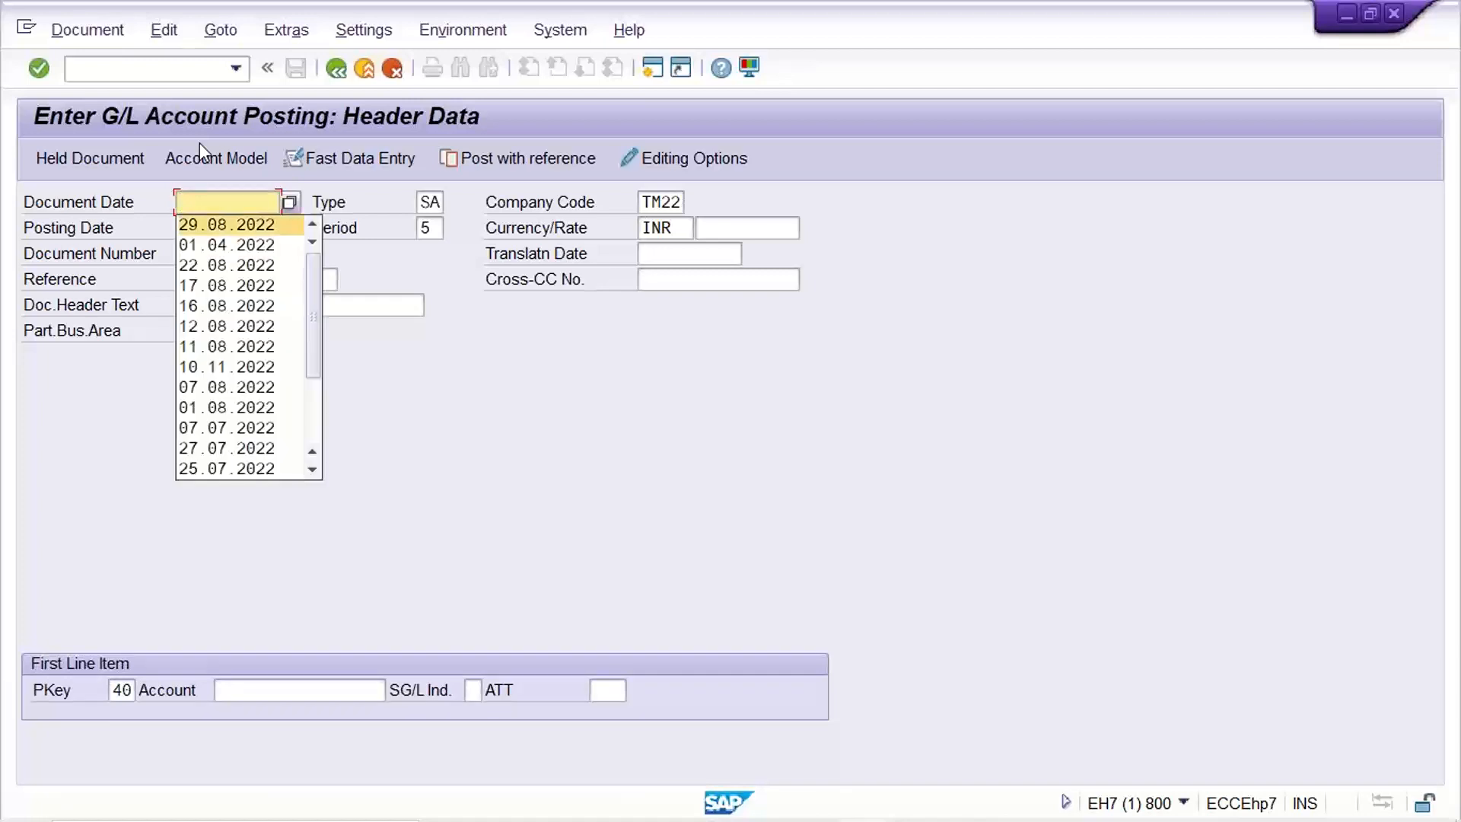
{"action": "key", "text": "Return"}
{"action": "left_click", "coordinate": [309, 691]}
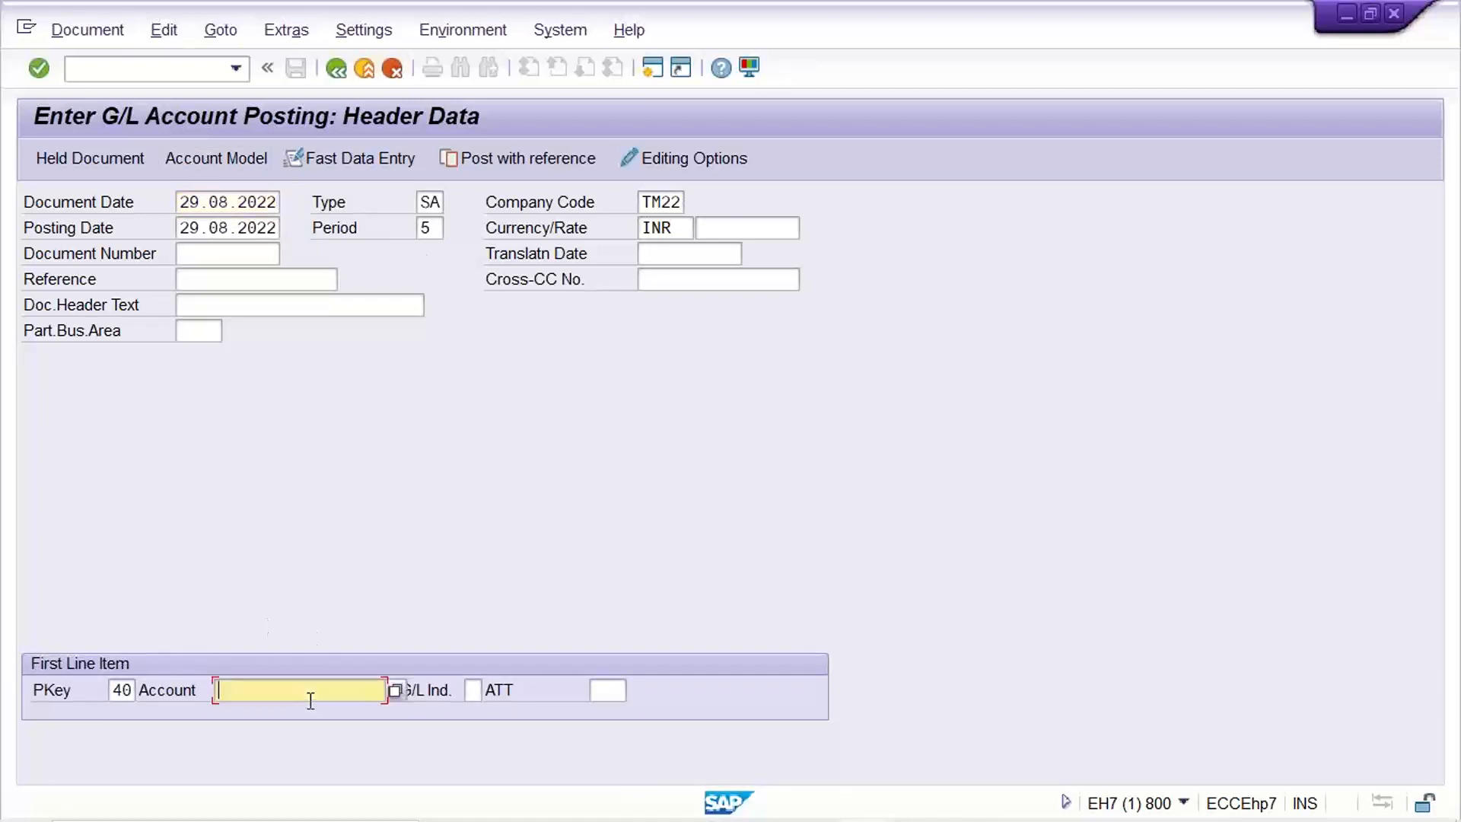
{"action": "type", "text": "4000"}
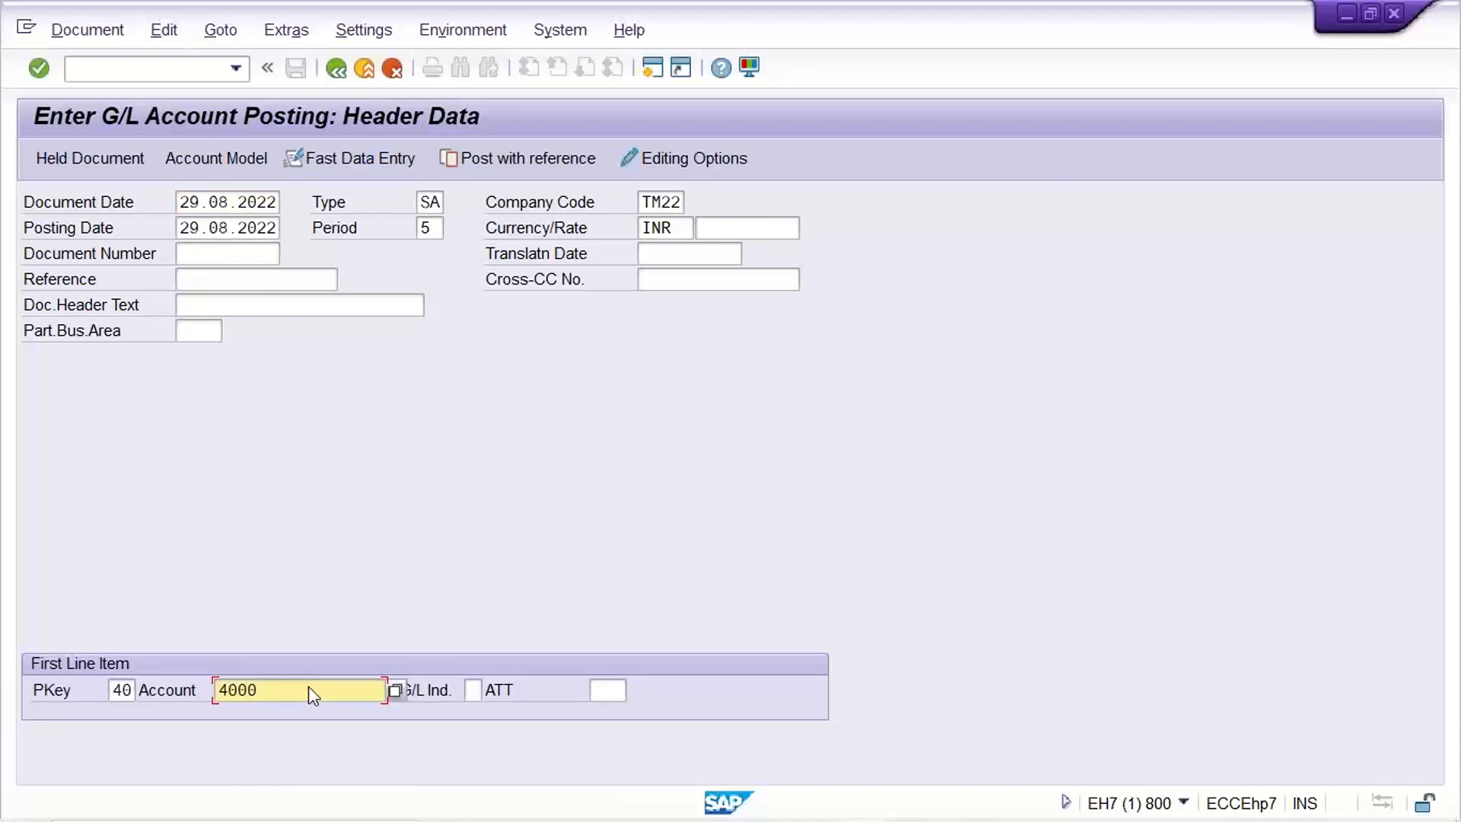
{"action": "key", "text": "Return"}
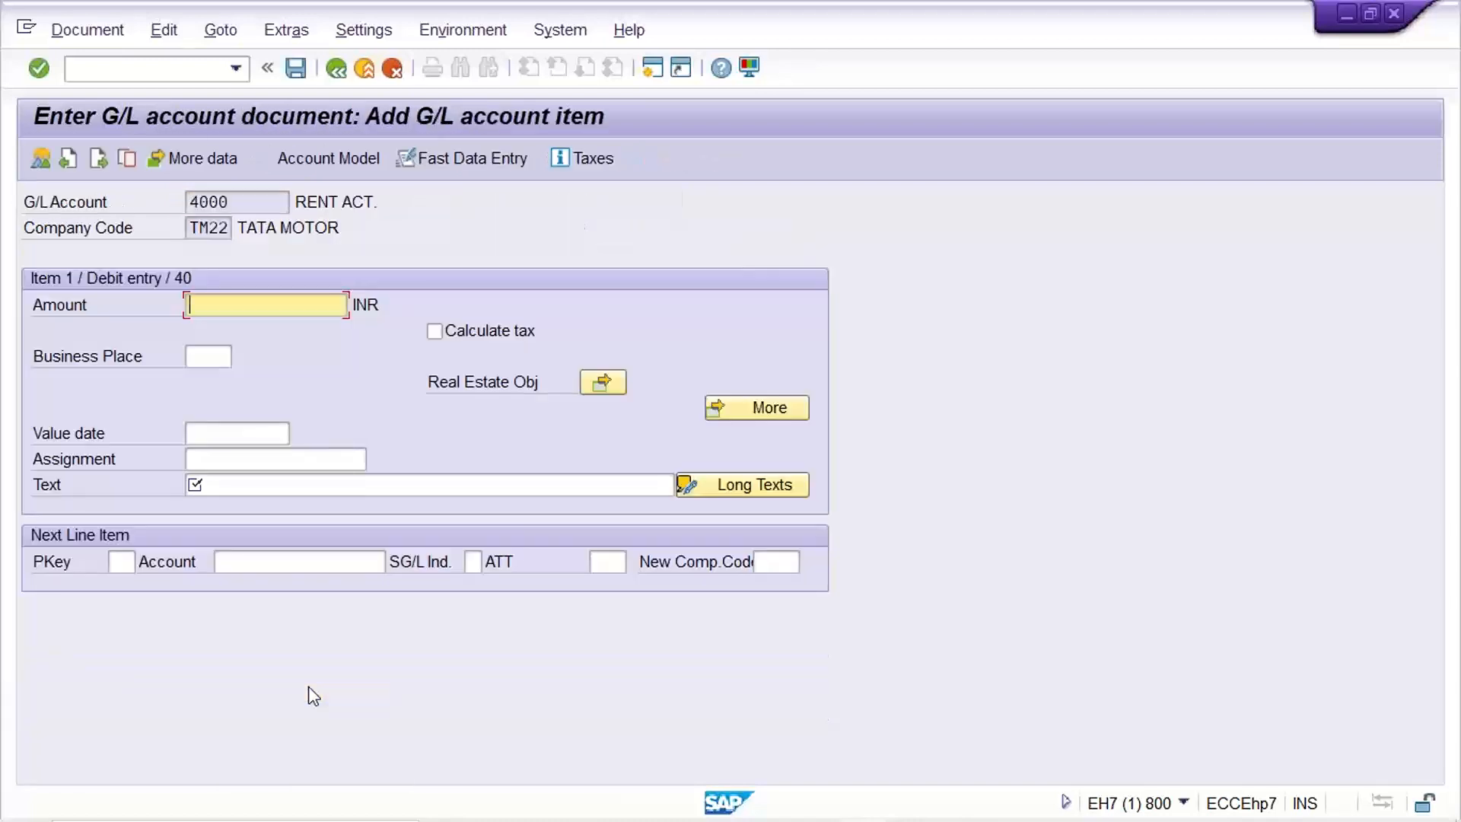
Enter amount 1000 with text 'rent', then posting key 40 for the next line.
{"action": "type", "text": "1000"}
{"action": "key", "text": "Return"}
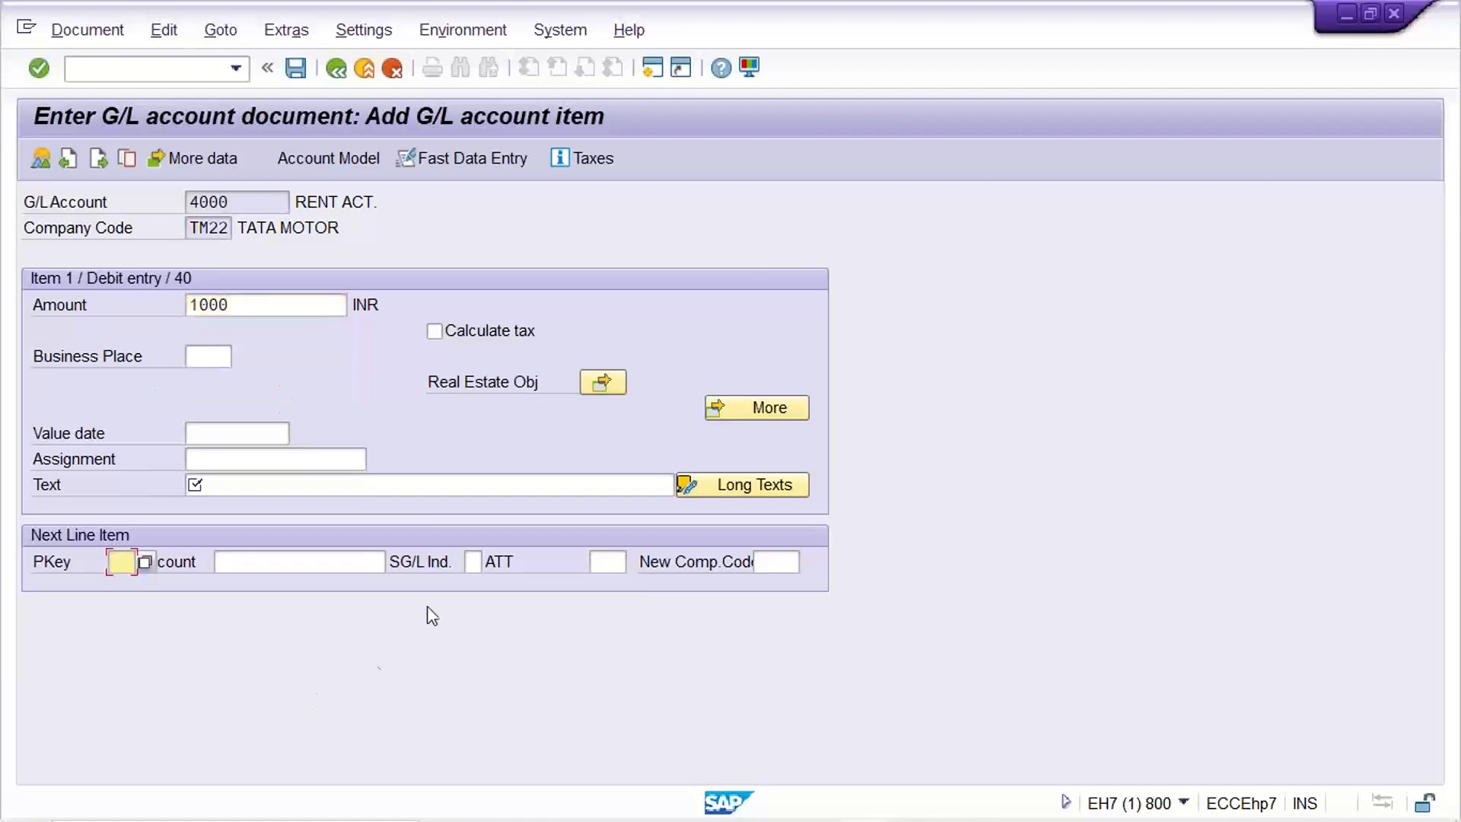
{"action": "left_click", "coordinate": [452, 485]}
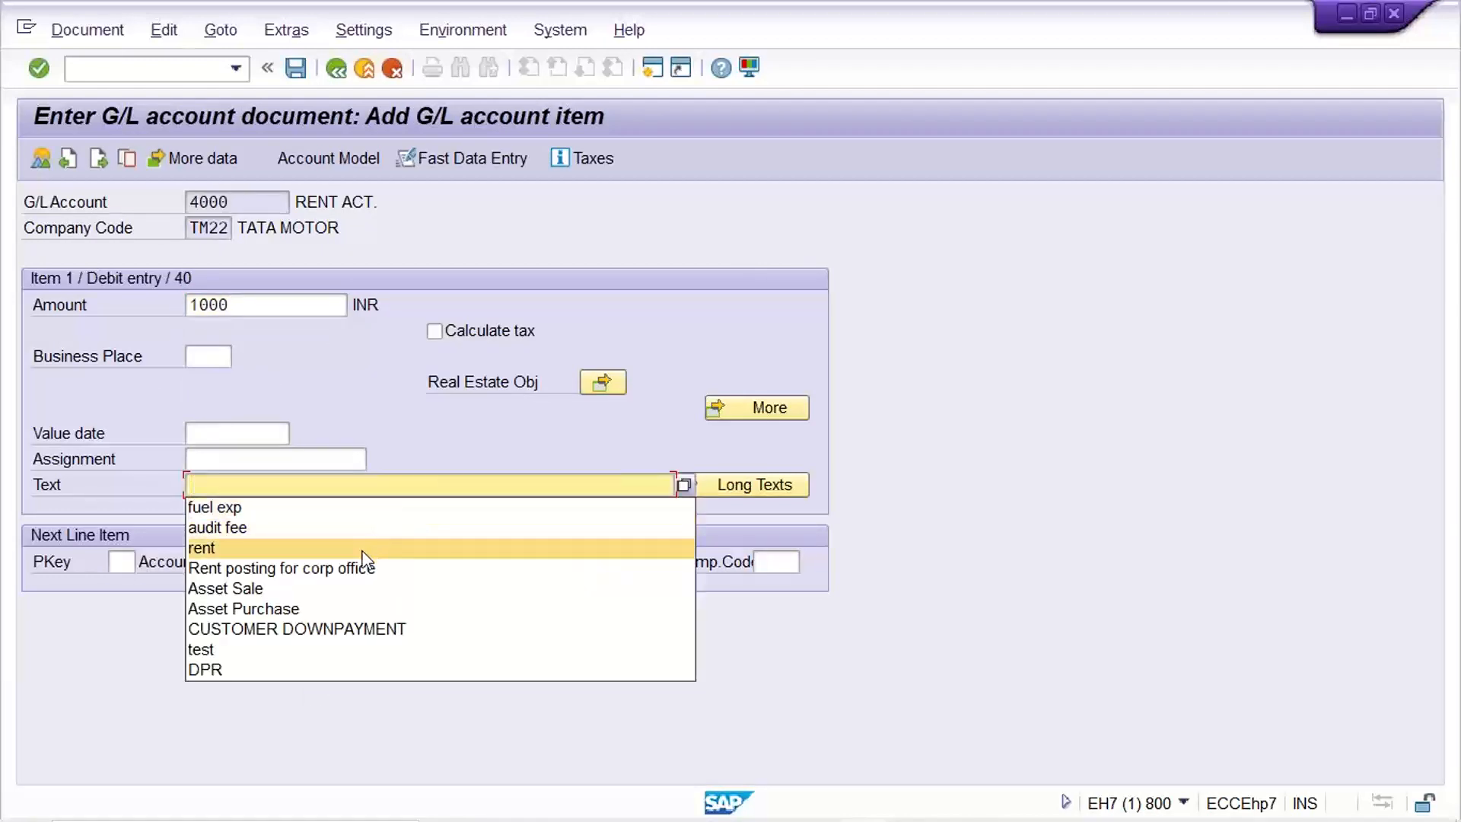
{"action": "left_click", "coordinate": [365, 550]}
{"action": "key", "text": "Return"}
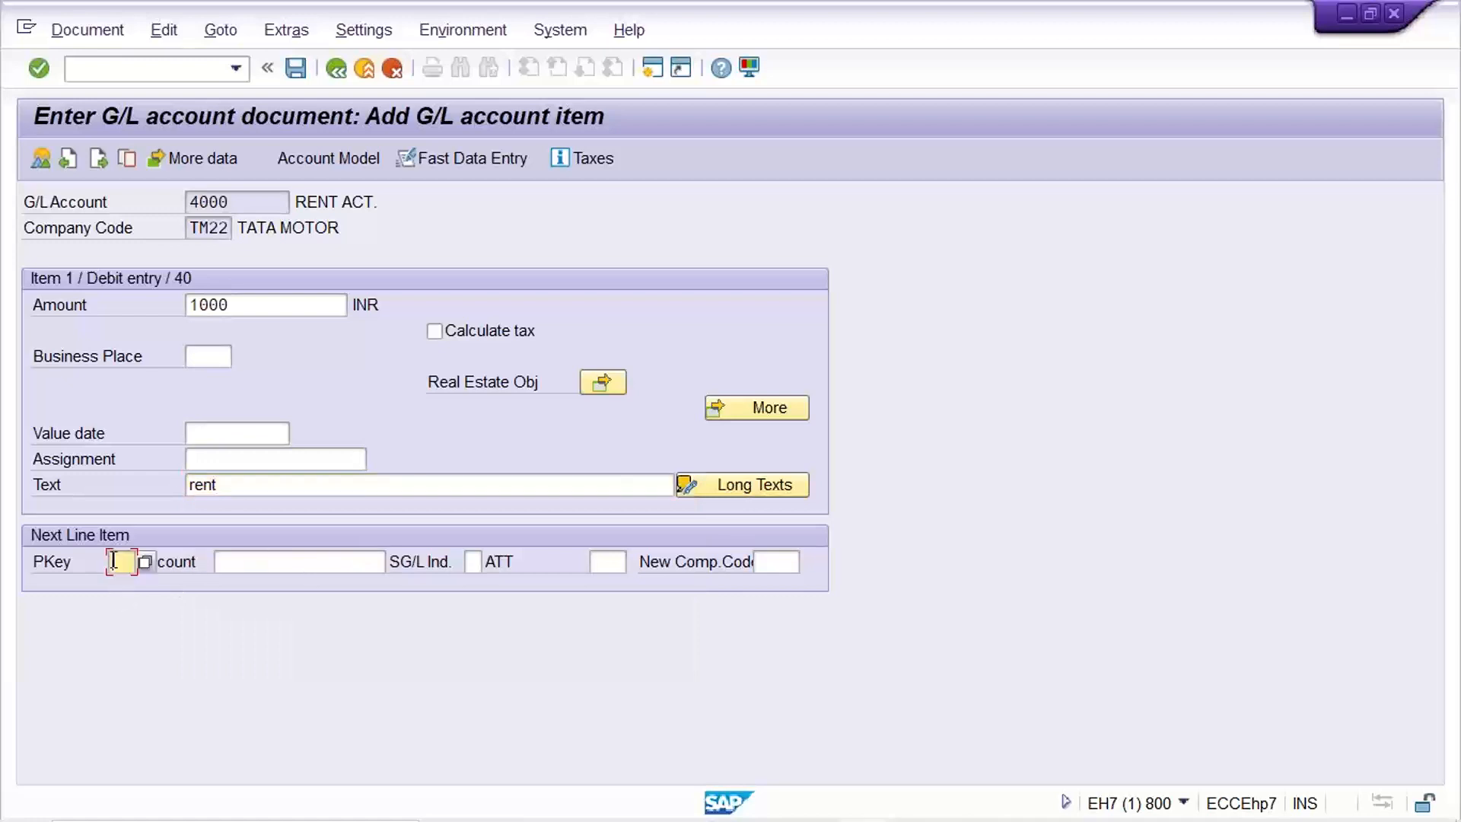
{"action": "type", "text": "5"}
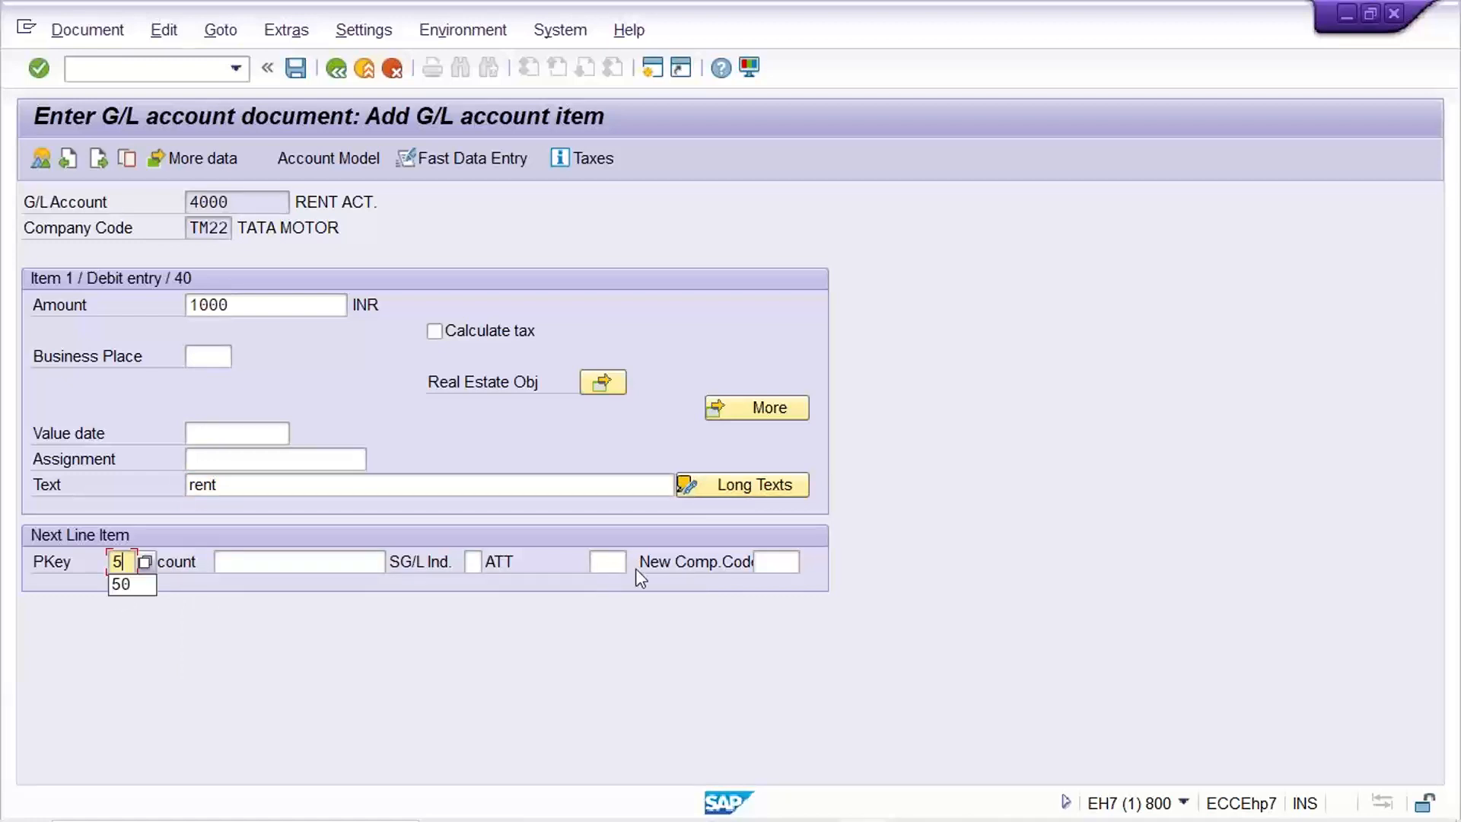
{"action": "key", "text": "BackSpace"}
{"action": "type", "text": "40"}
{"action": "key", "text": "Tab"}
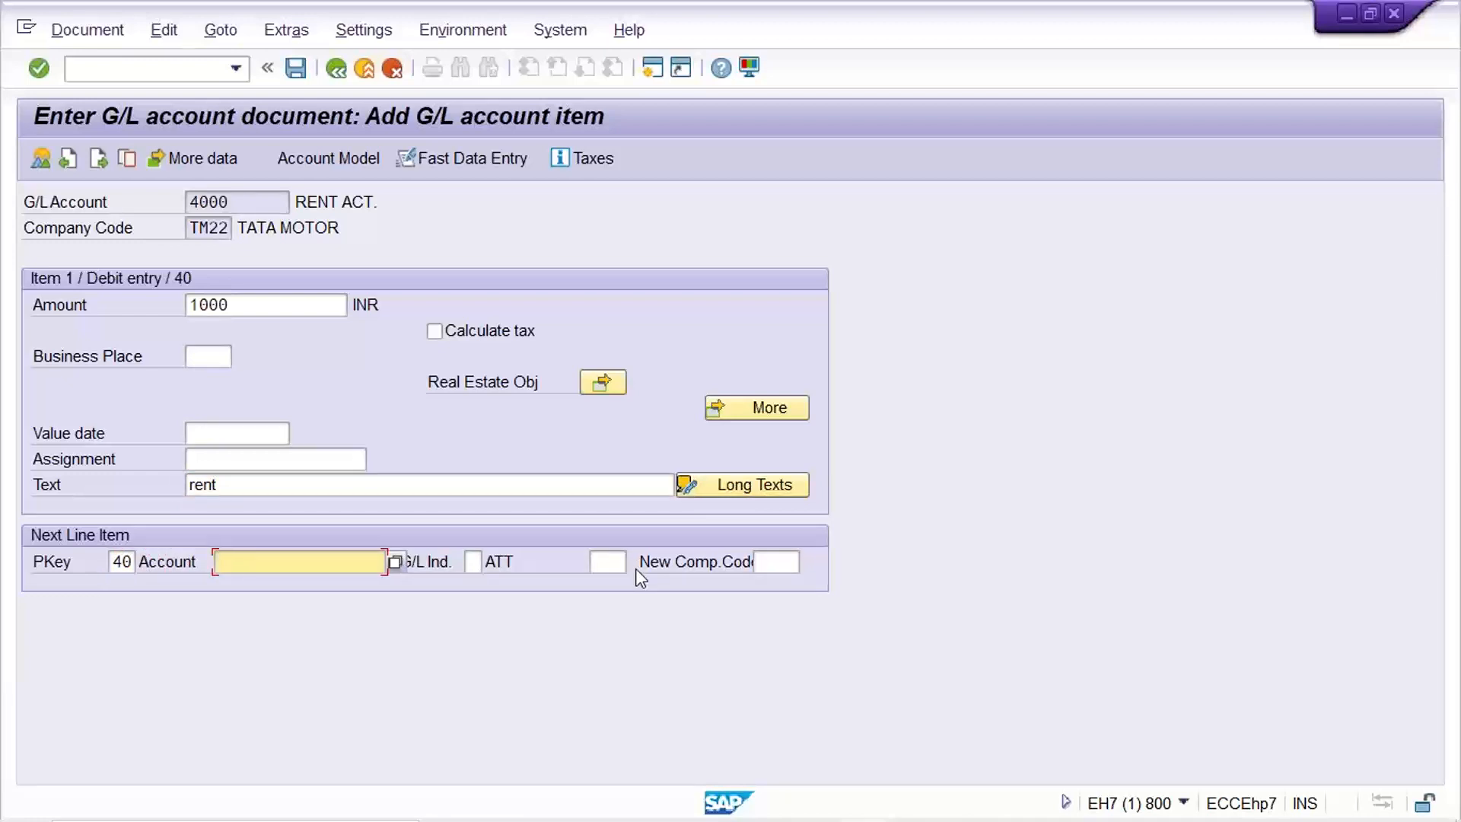
Debit audit fee account 4001 by 1500 with text 'audit fee'.
{"action": "type", "text": "4001"}
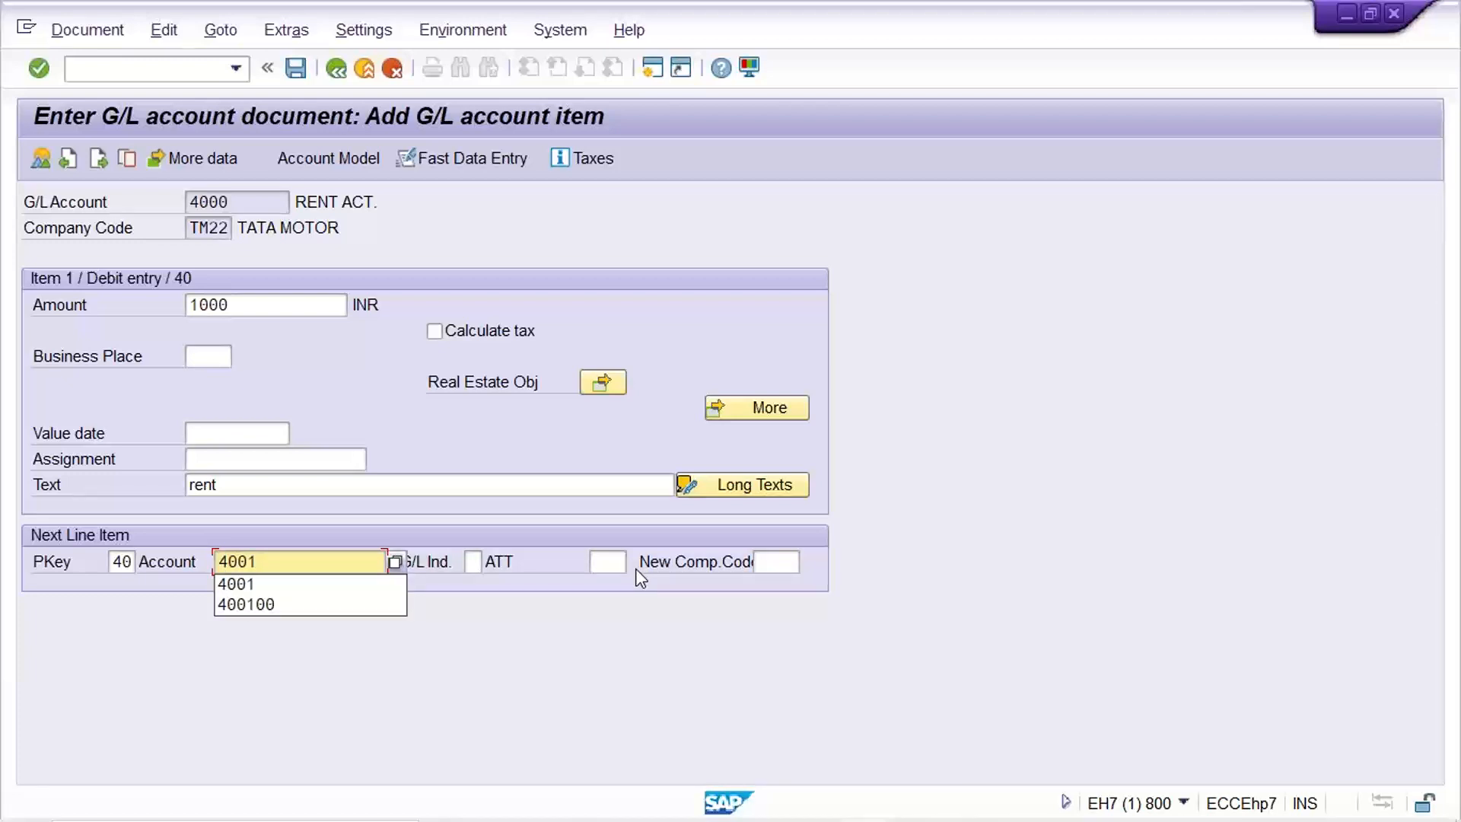
{"action": "key", "text": "Return"}
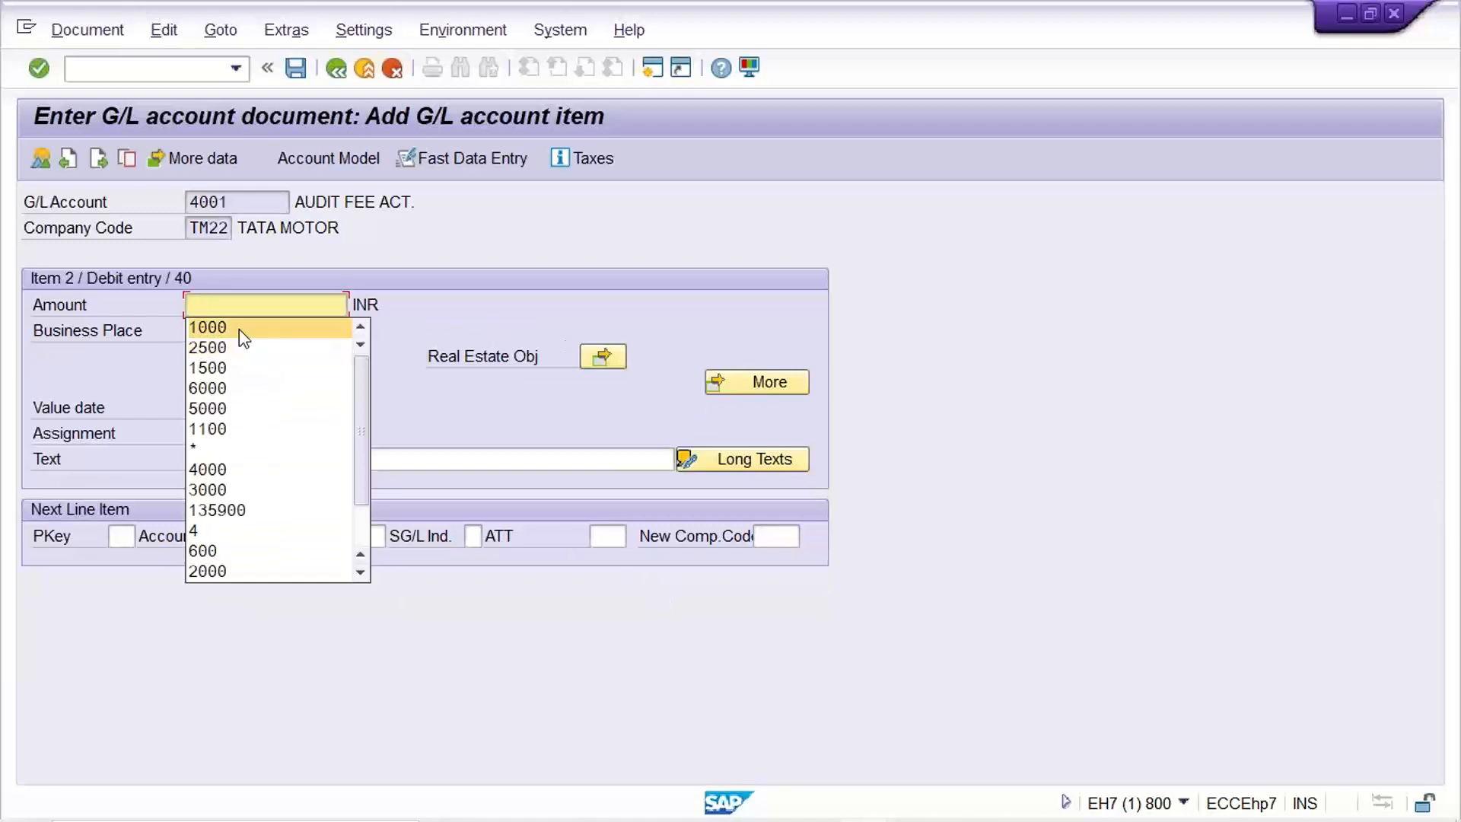
{"action": "key", "text": "BackSpace"}
{"action": "type", "text": "15"}
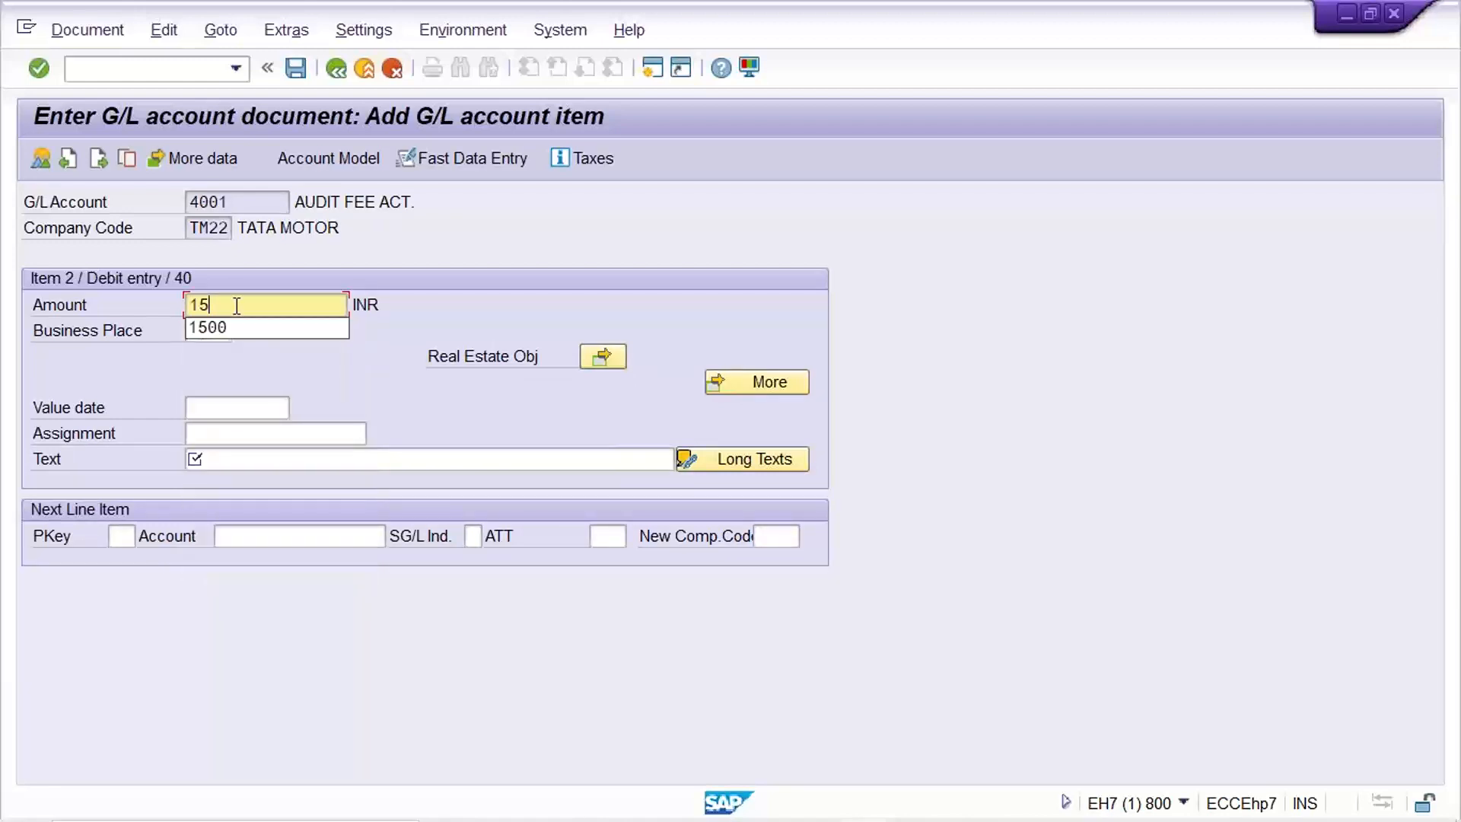
{"action": "type", "text": "00"}
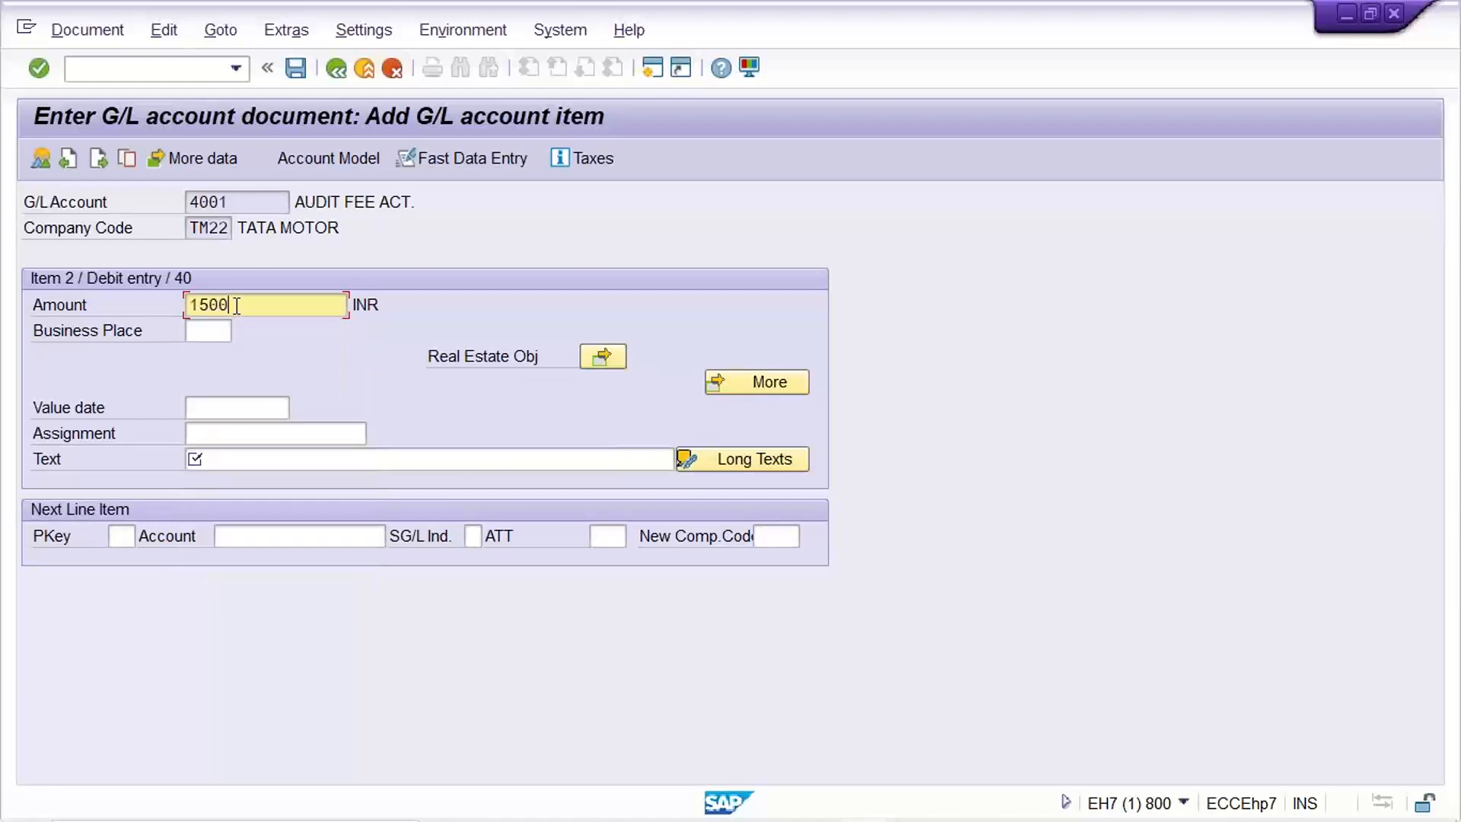
{"action": "left_click", "coordinate": [268, 457]}
{"action": "left_click", "coordinate": [259, 521]}
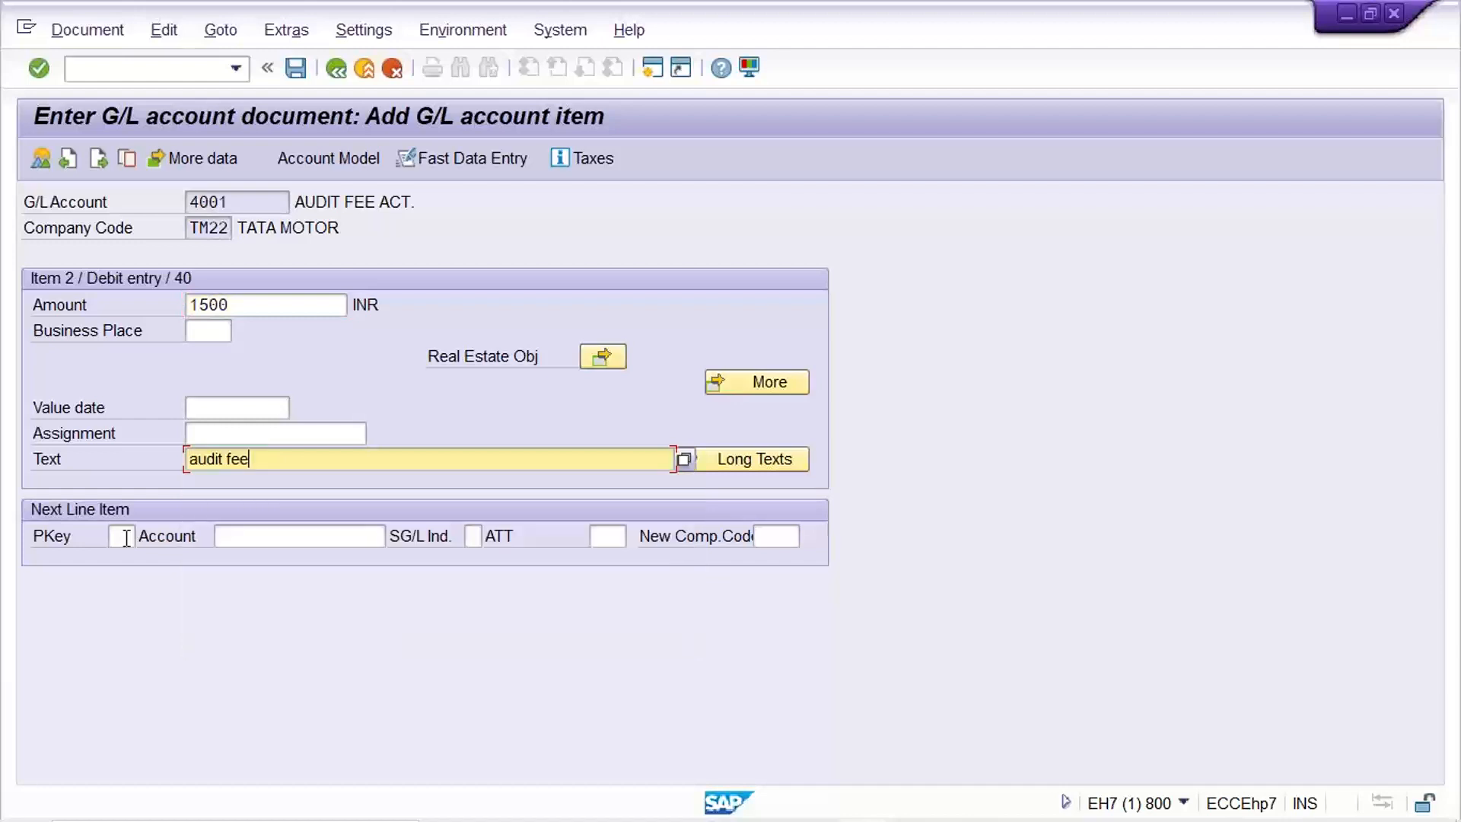
Add a posting key 40 debit of 2000 to fuel account 4002 with text 'fuel exp'.
{"action": "left_click", "coordinate": [125, 537]}
{"action": "type", "text": "40"}
{"action": "key", "text": "Tab"}
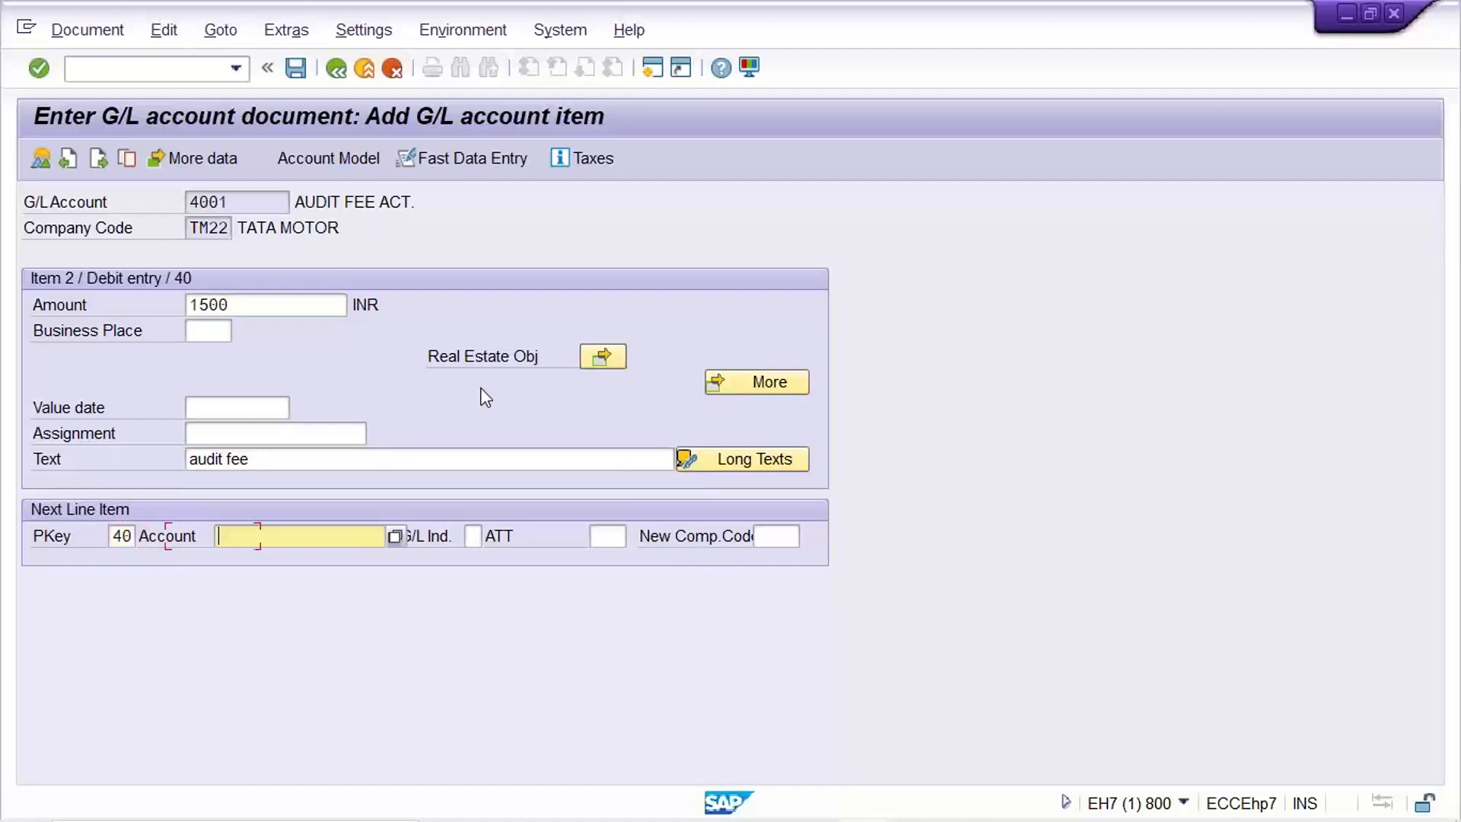
{"action": "type", "text": "4002"}
{"action": "key", "text": "Return"}
{"action": "type", "text": "20"}
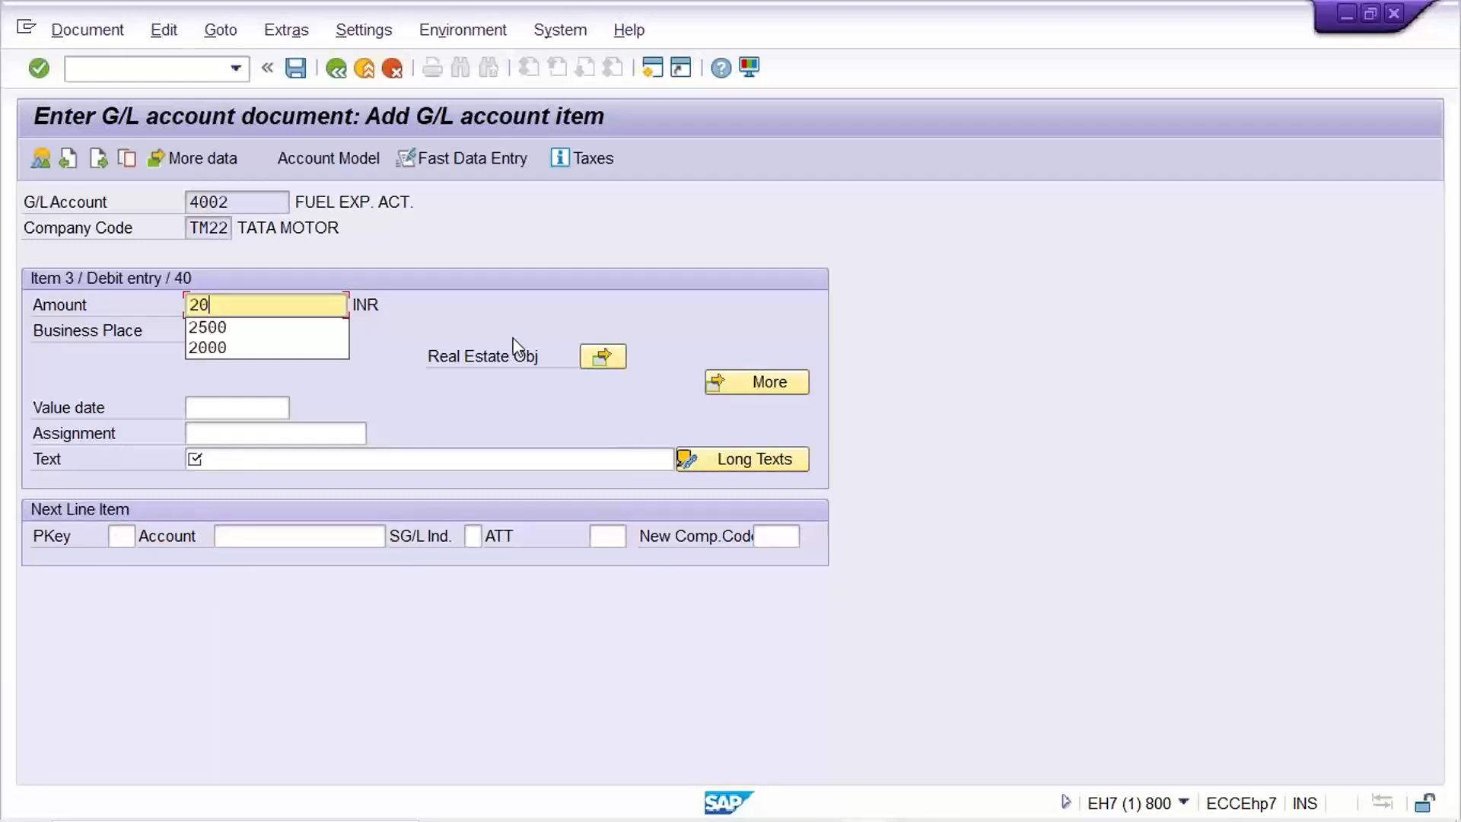
{"action": "type", "text": "00"}
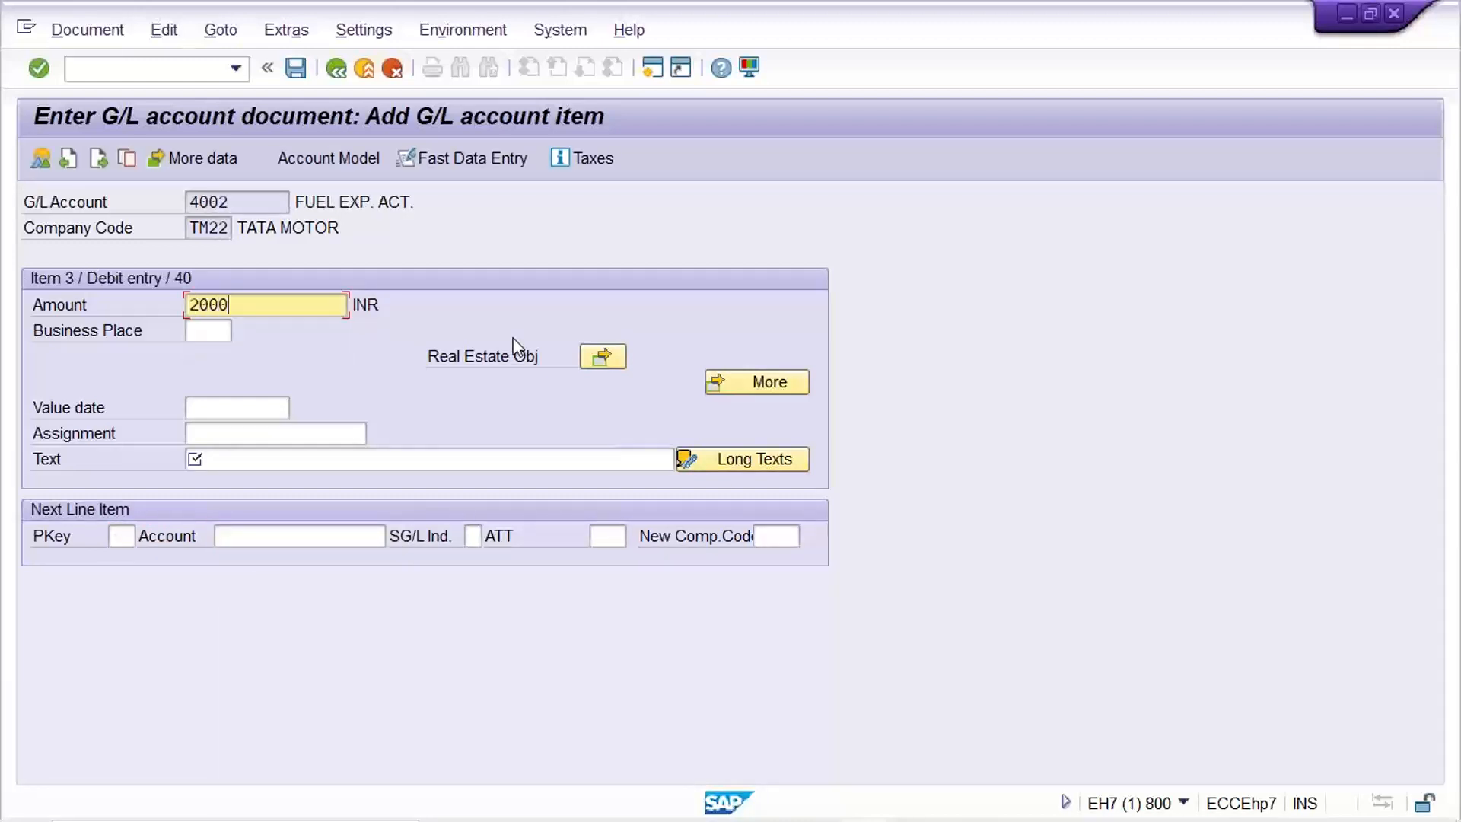
{"action": "left_click", "coordinate": [312, 460]}
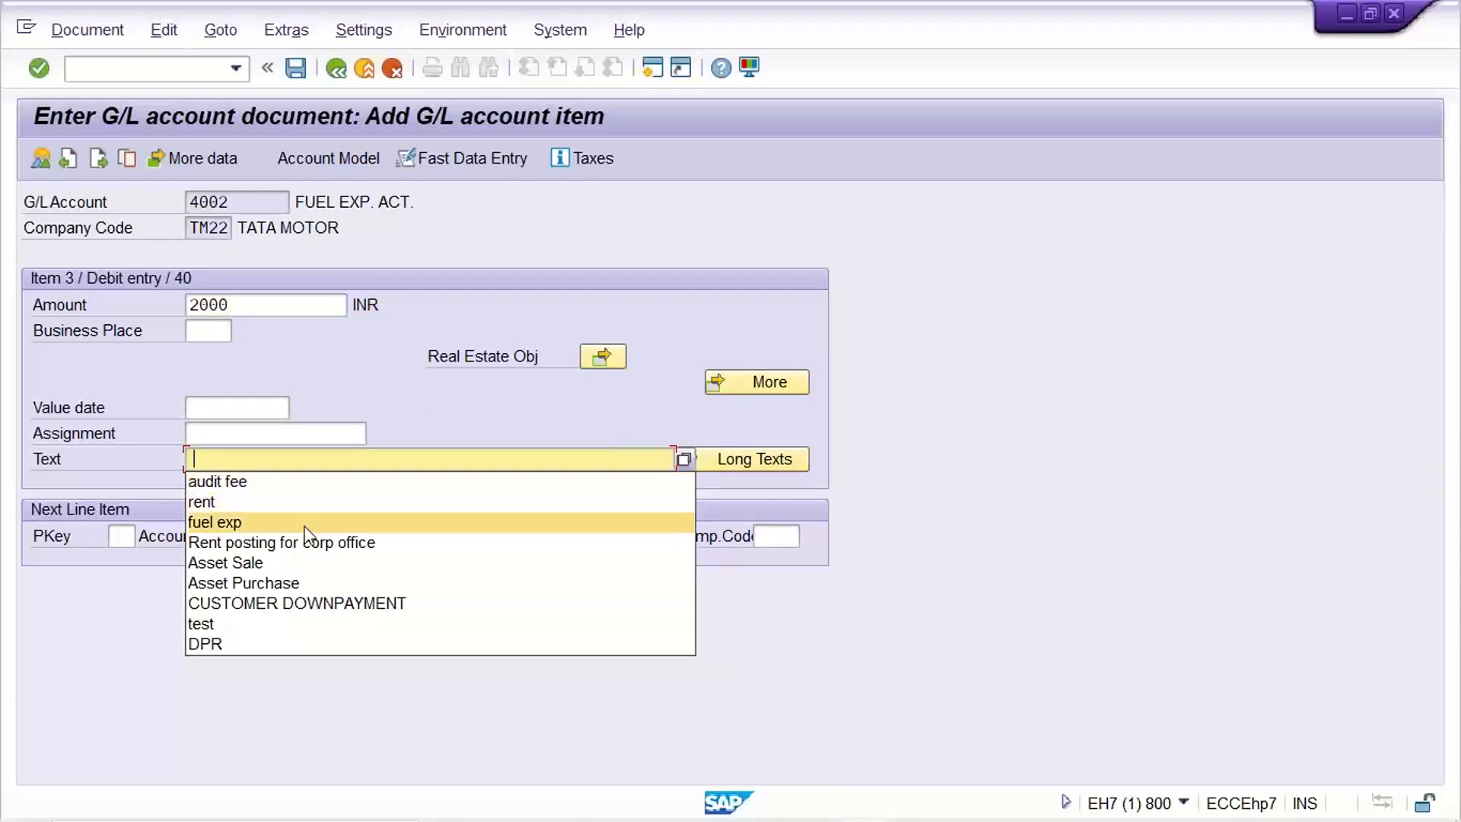
{"action": "left_click", "coordinate": [304, 525]}
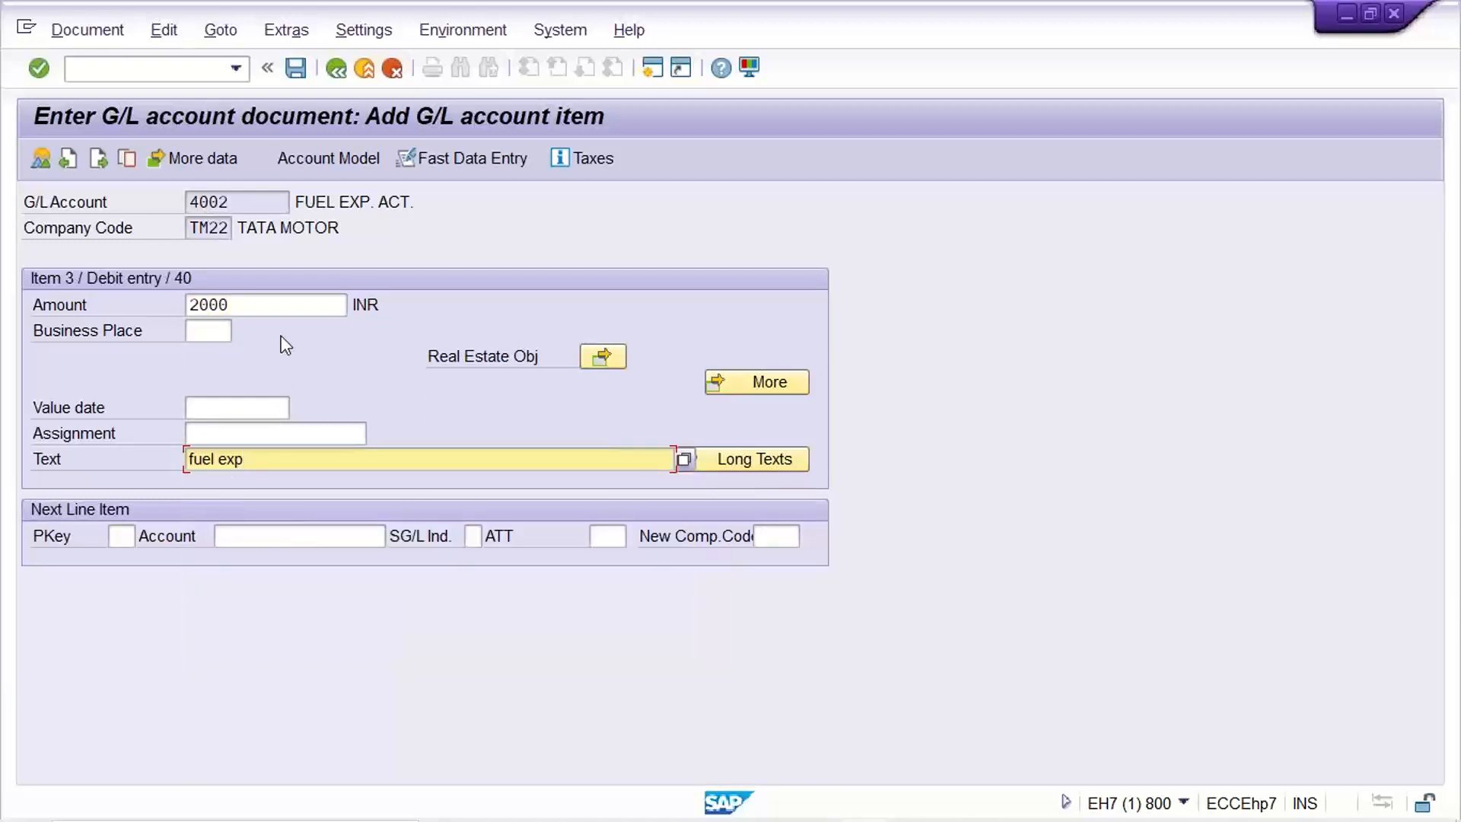
Start a credit line with posting key 50 to HDFC bank account 1000.
{"action": "left_click", "coordinate": [134, 535]}
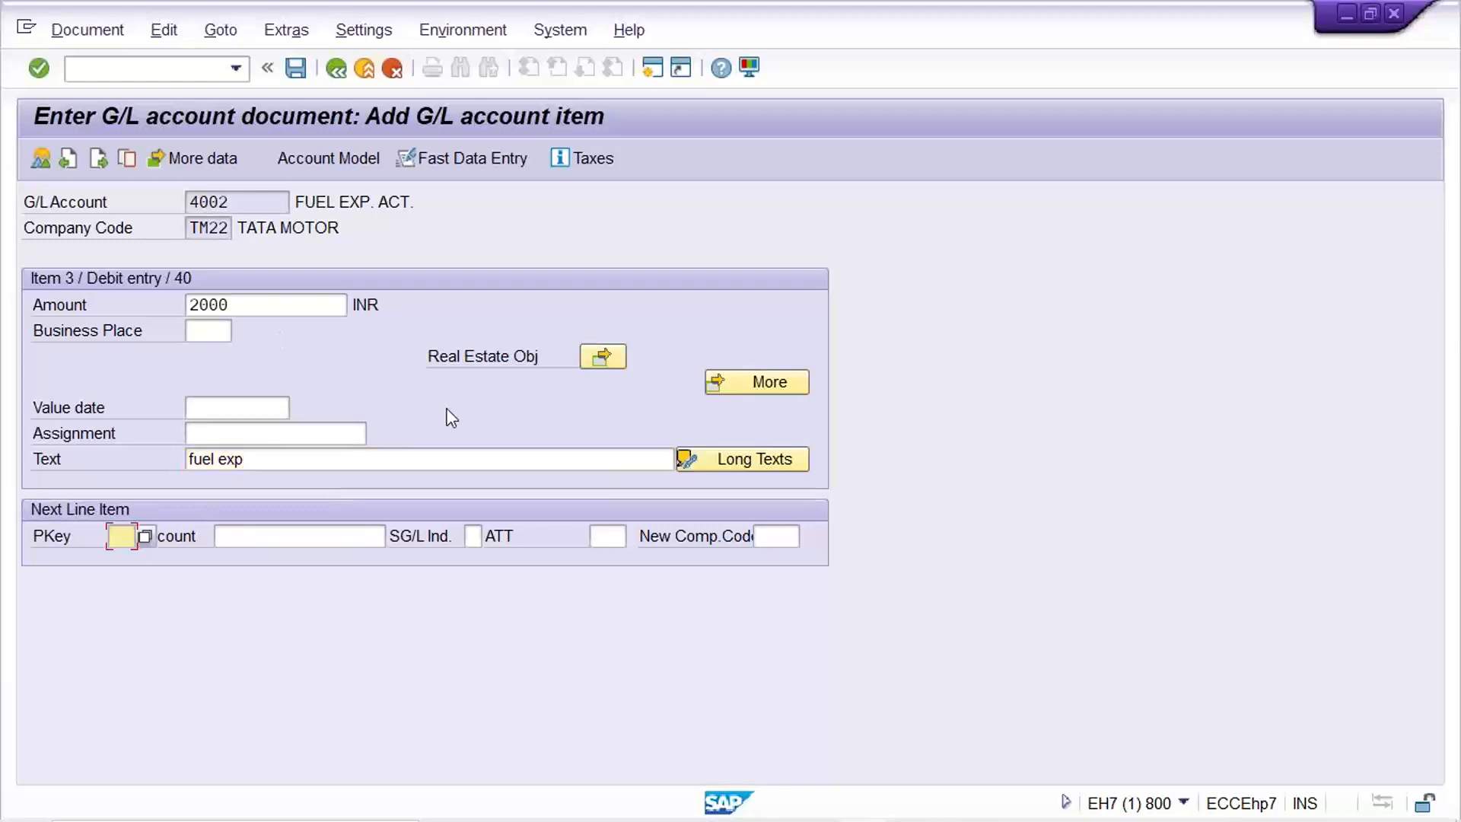
{"action": "type", "text": "50"}
{"action": "key", "text": "Tab"}
{"action": "type", "text": "1"}
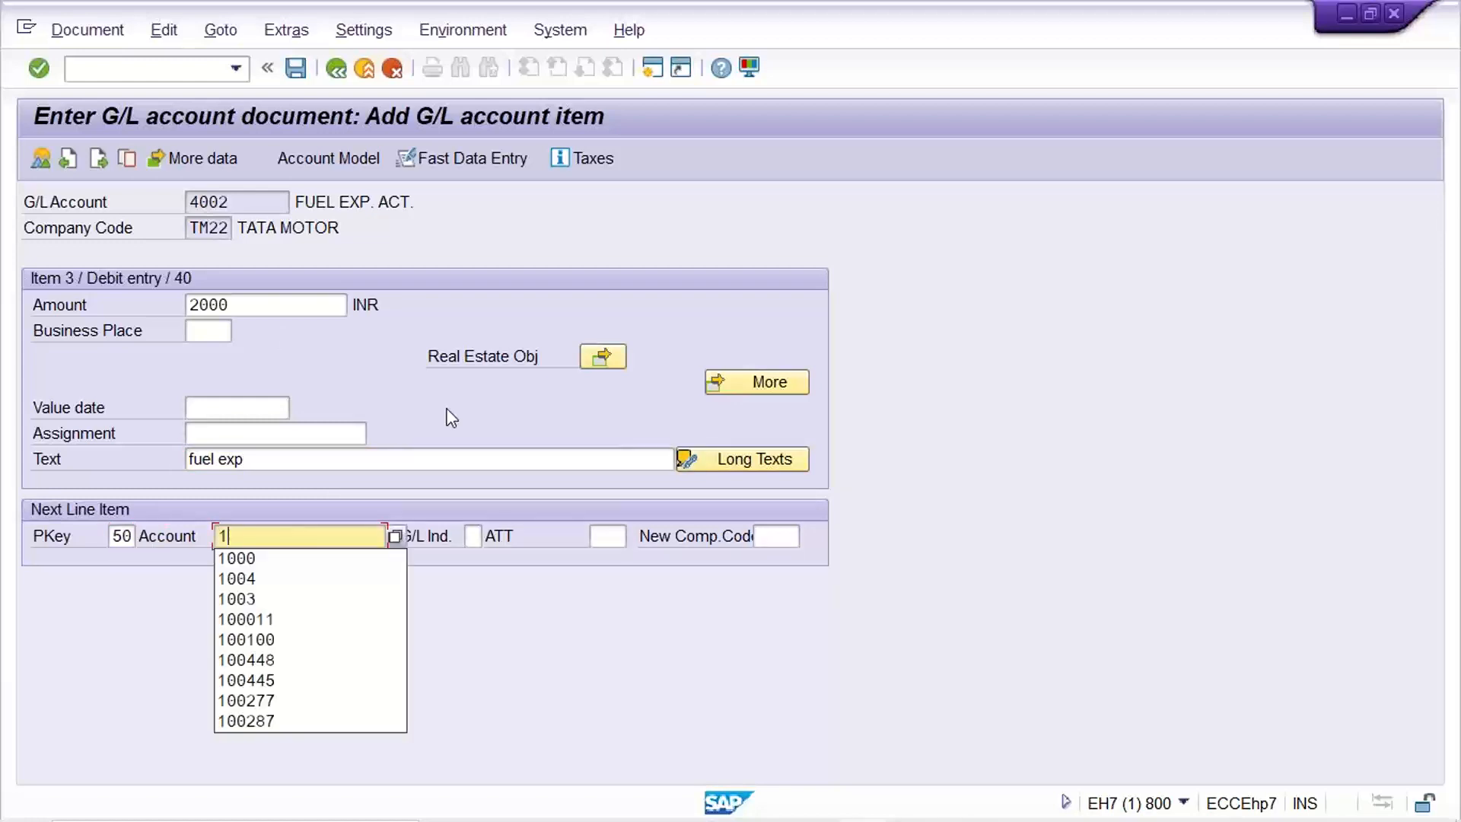
{"action": "type", "text": "000"}
{"action": "key", "text": "Return"}
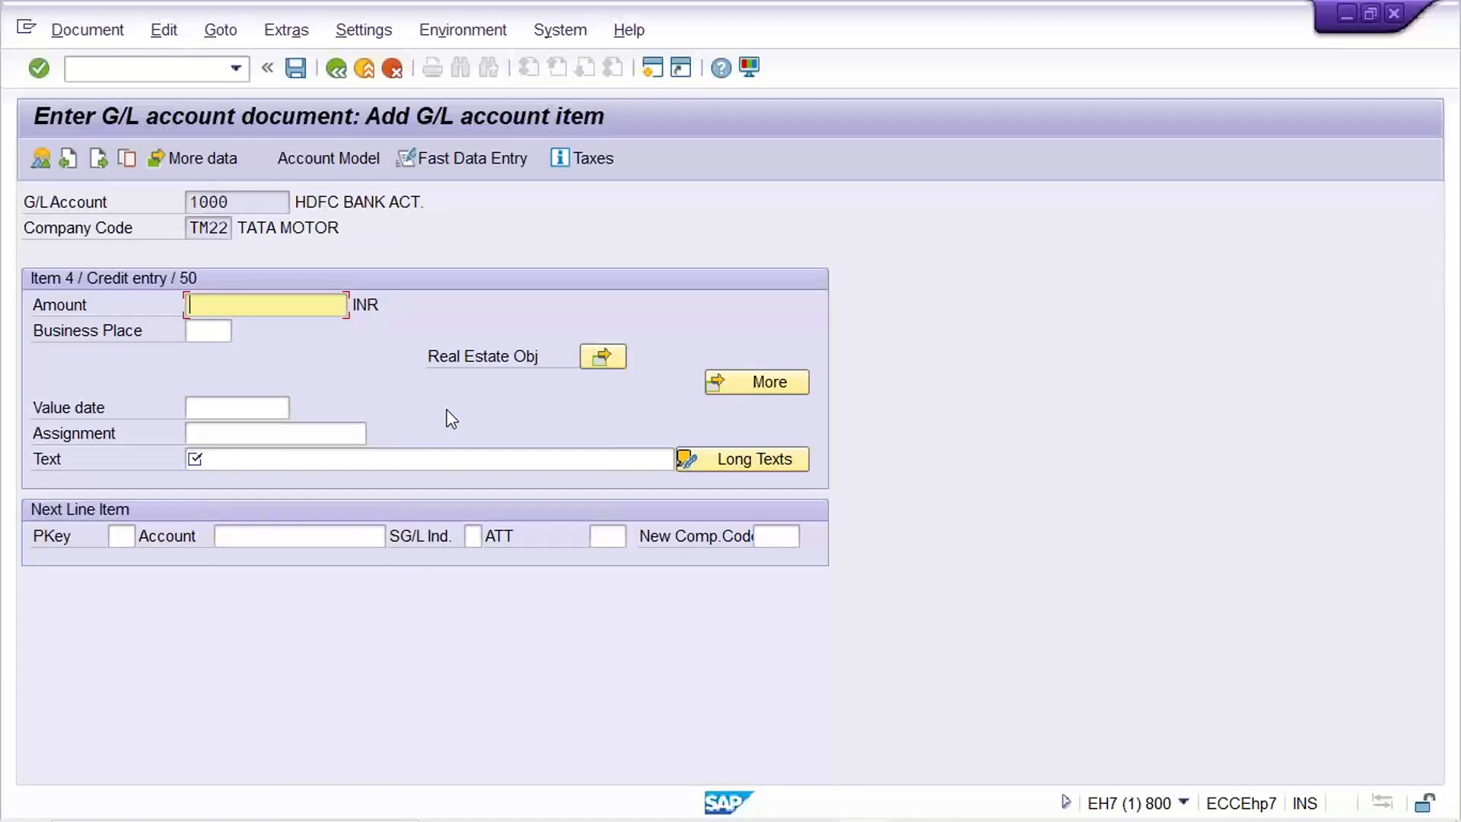
Enter 4500 as the bank credit amount with the text 'HDFC'.
{"action": "type", "text": "4500"}
{"action": "left_click", "coordinate": [447, 457]}
{"action": "type", "text": "H"}
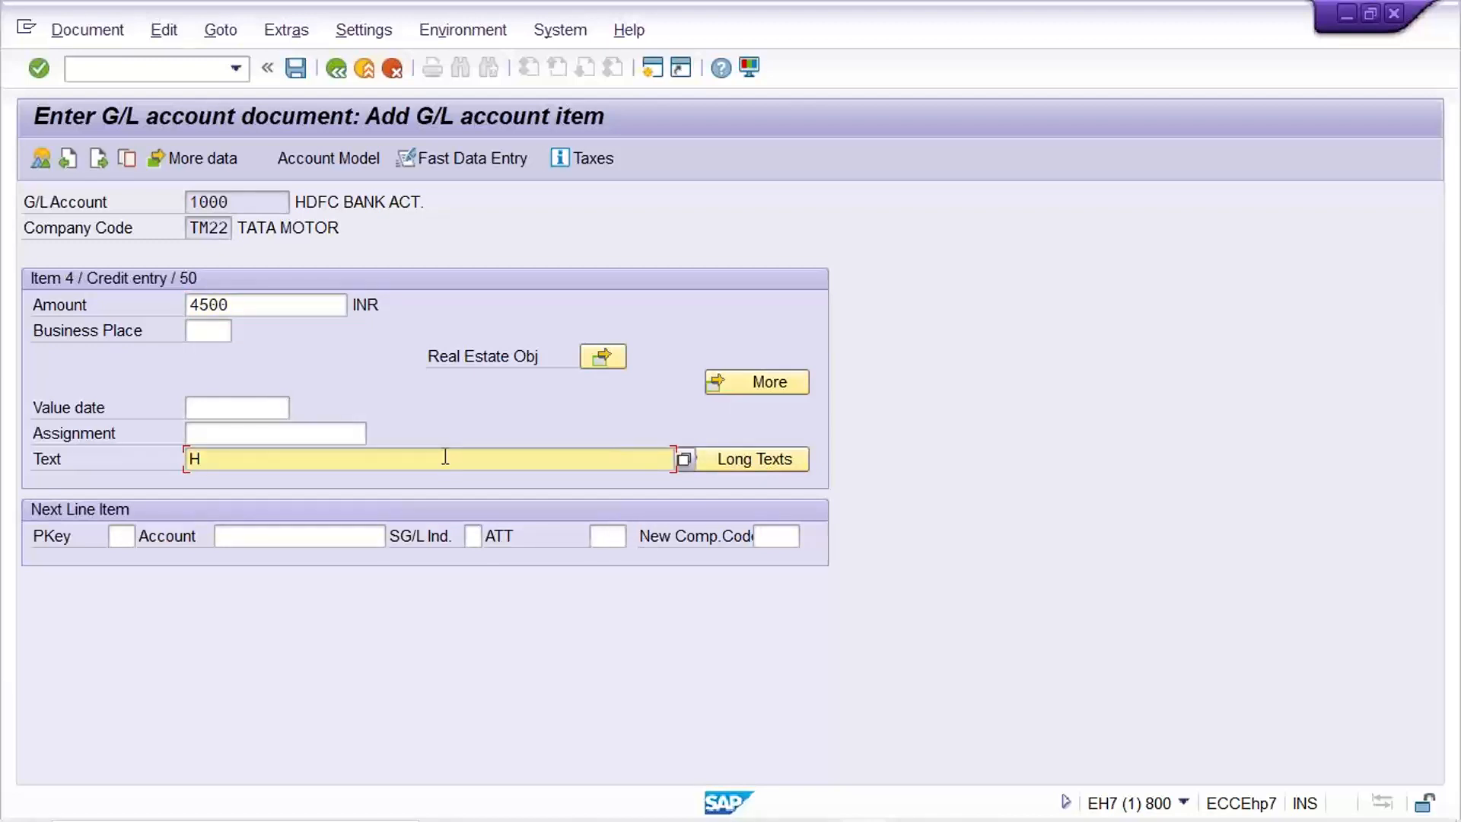
{"action": "type", "text": "DFC"}
{"action": "left_click", "coordinate": [87, 29]}
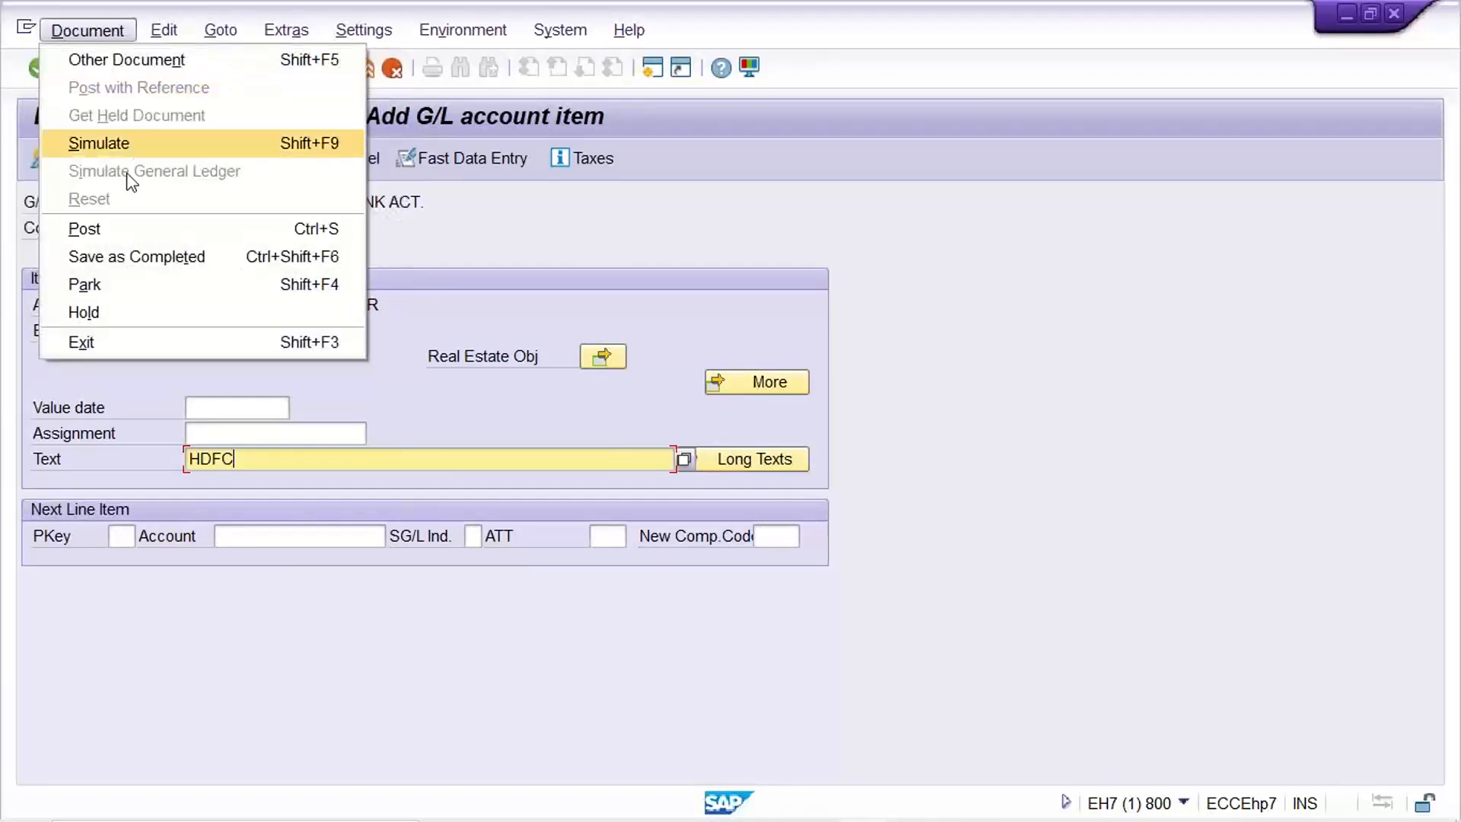
Simulate the document and go through the rent, audit fee, fuel and HDFC line items.
{"action": "left_click", "coordinate": [123, 149]}
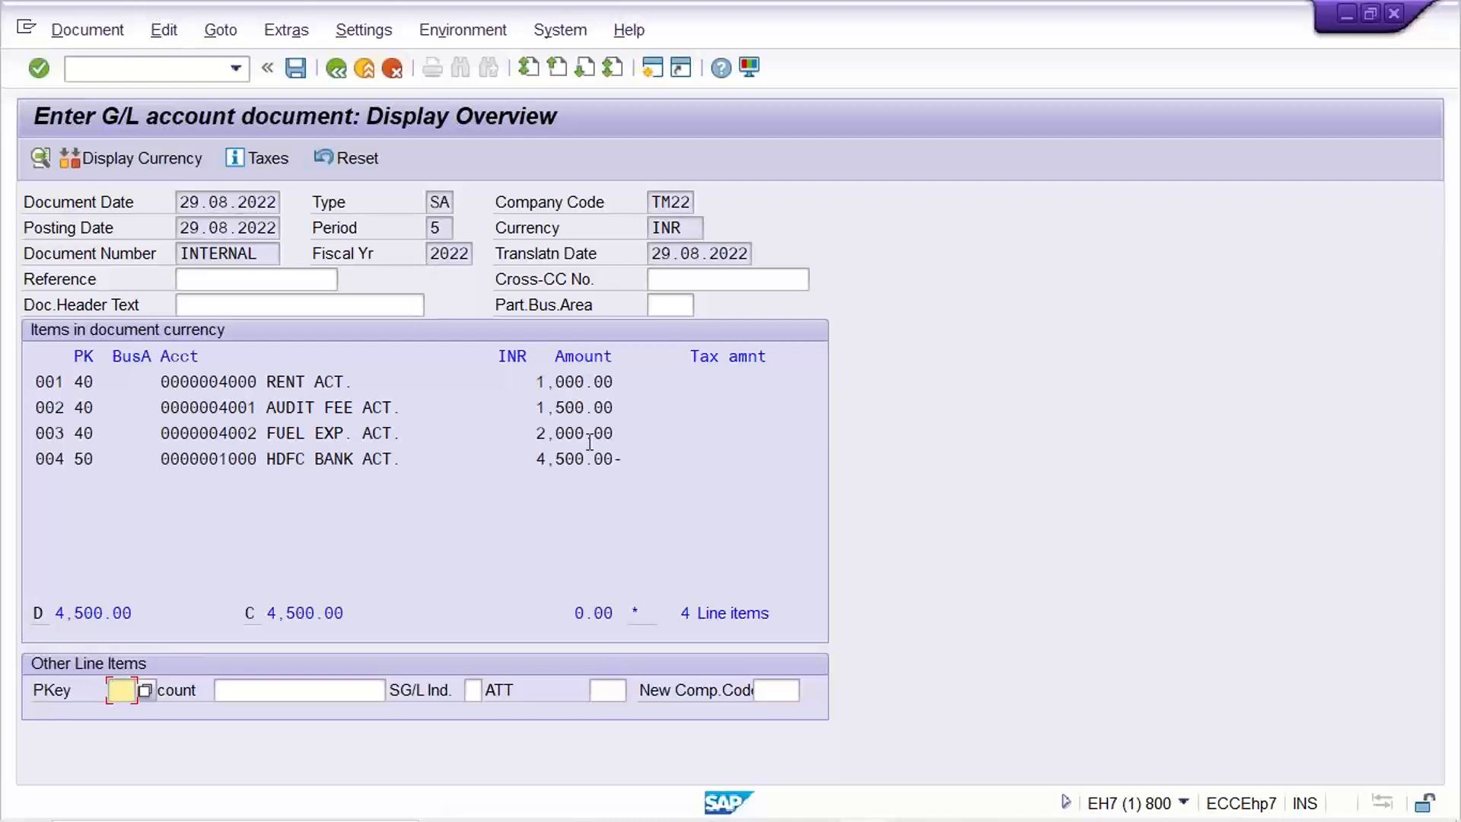
{"action": "left_click", "coordinate": [112, 381]}
{"action": "left_click", "coordinate": [104, 407]}
{"action": "left_click", "coordinate": [105, 433]}
{"action": "left_click", "coordinate": [104, 458]}
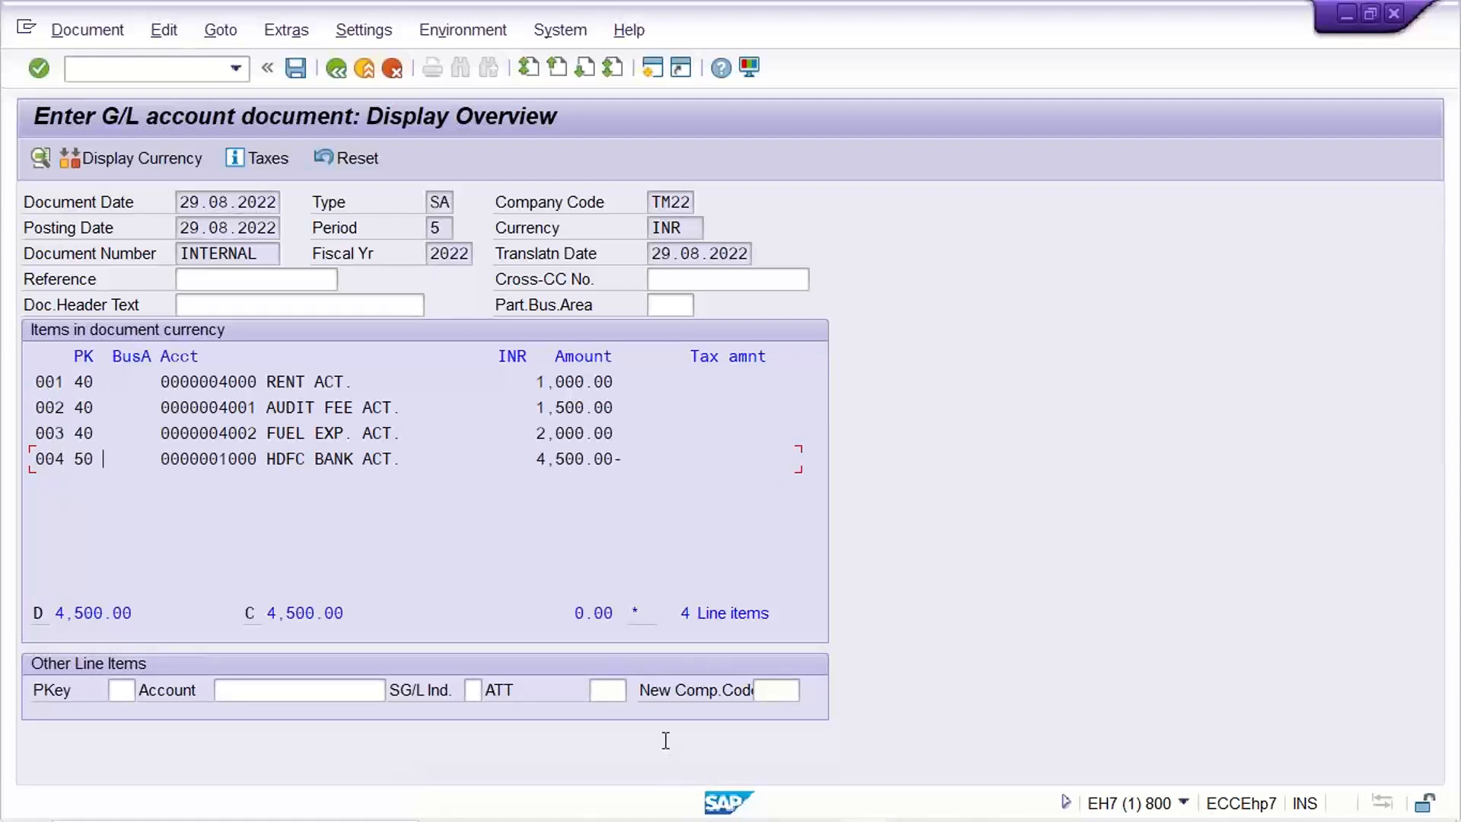
{"action": "left_click", "coordinate": [97, 409]}
{"action": "left_click", "coordinate": [97, 433]}
{"action": "left_click", "coordinate": [96, 408]}
{"action": "left_click", "coordinate": [96, 387]}
Check that debits 1,000.00, 1,500.00 and 2,000.00 balance the 4,500.00- HDFC credit.
{"action": "left_click", "coordinate": [626, 407]}
{"action": "left_click", "coordinate": [618, 431]}
{"action": "left_click", "coordinate": [631, 460]}
{"action": "left_click_drag", "start_coordinate": [631, 460], "coordinate": [469, 460]}
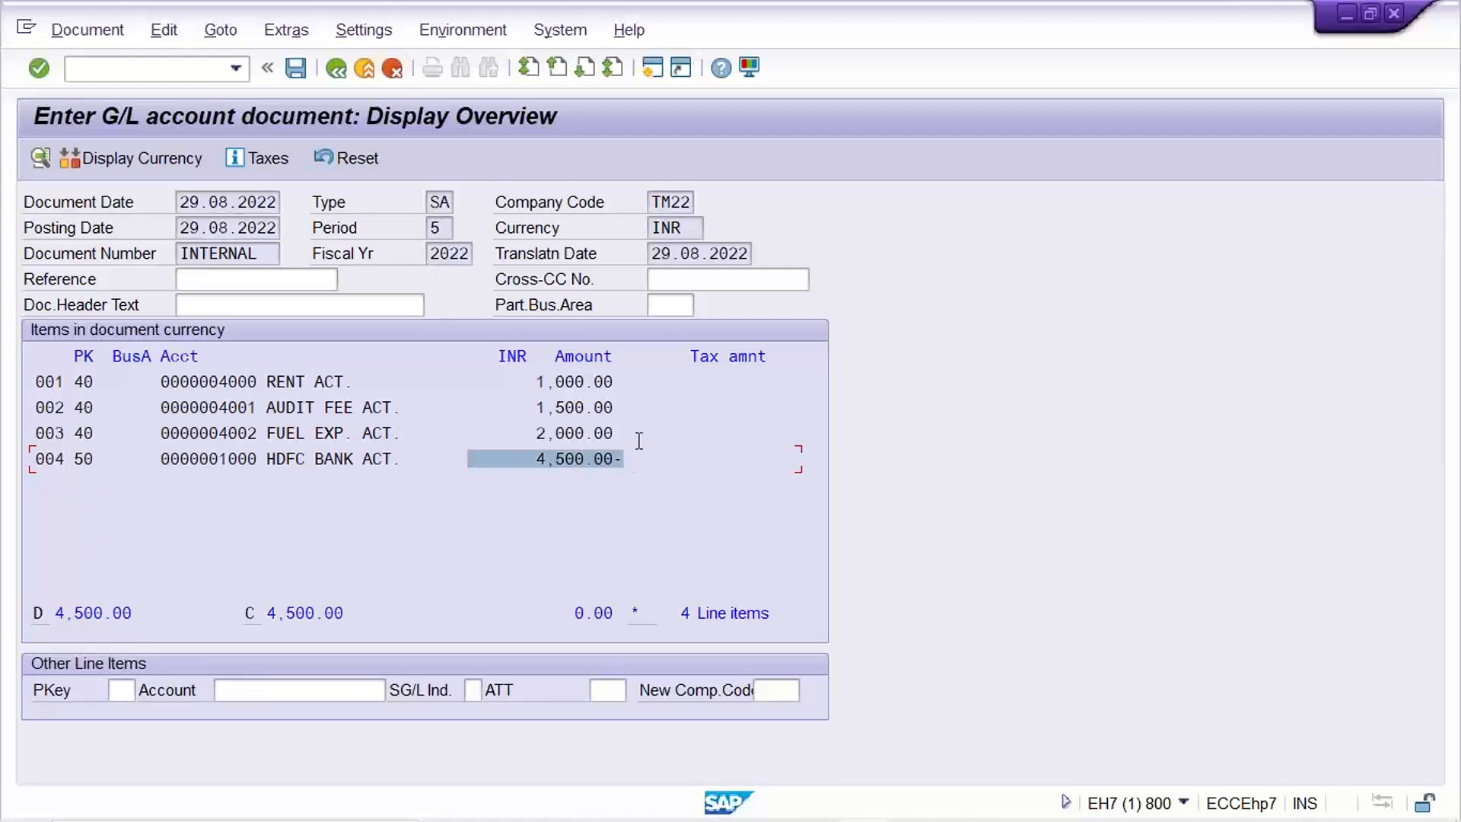
{"action": "left_click_drag", "start_coordinate": [639, 440], "coordinate": [447, 430]}
{"action": "left_click_drag", "start_coordinate": [636, 409], "coordinate": [515, 406]}
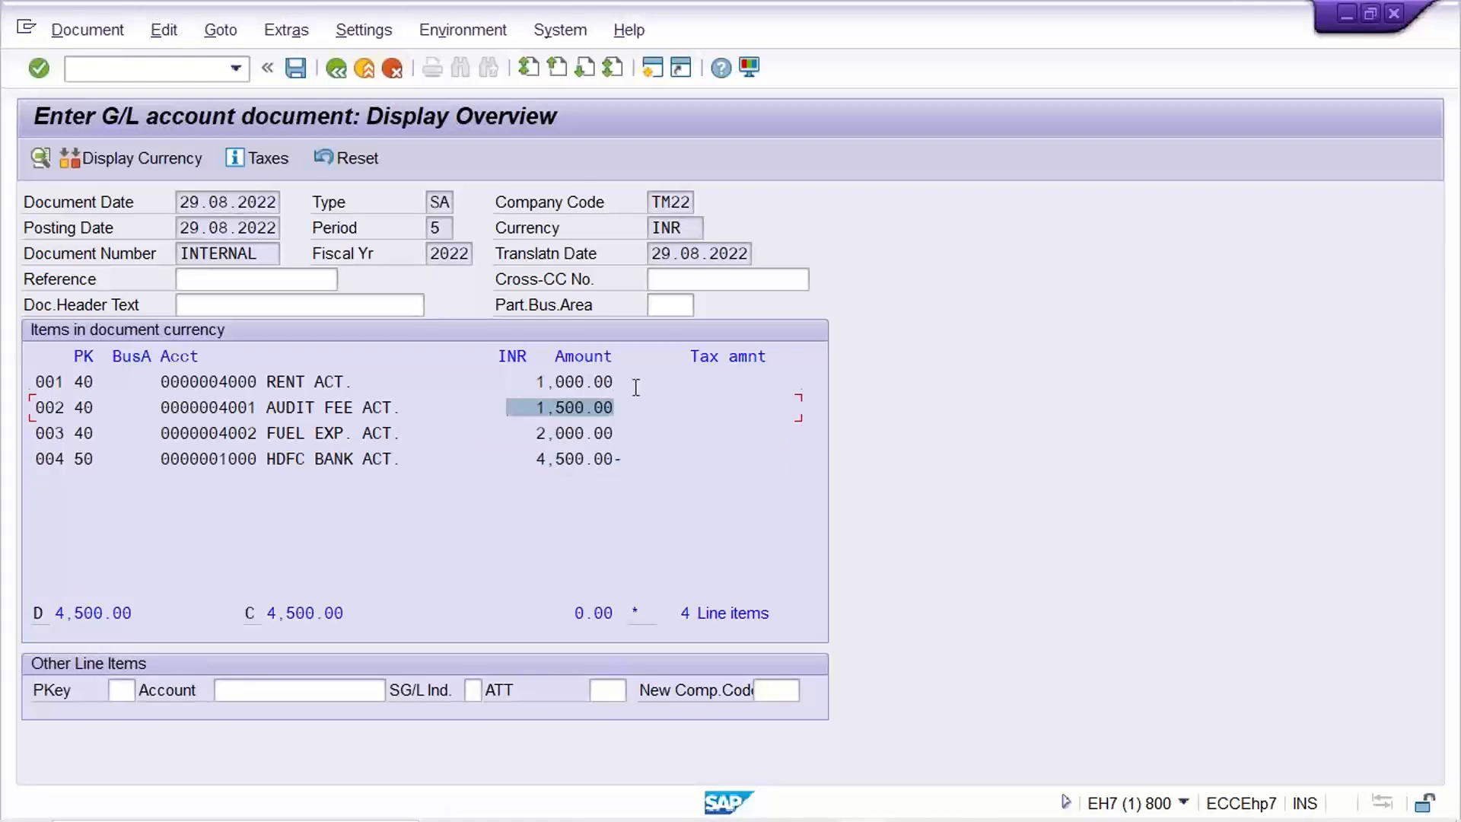
{"action": "left_click_drag", "start_coordinate": [636, 387], "coordinate": [481, 382]}
{"action": "left_click", "coordinate": [632, 383]}
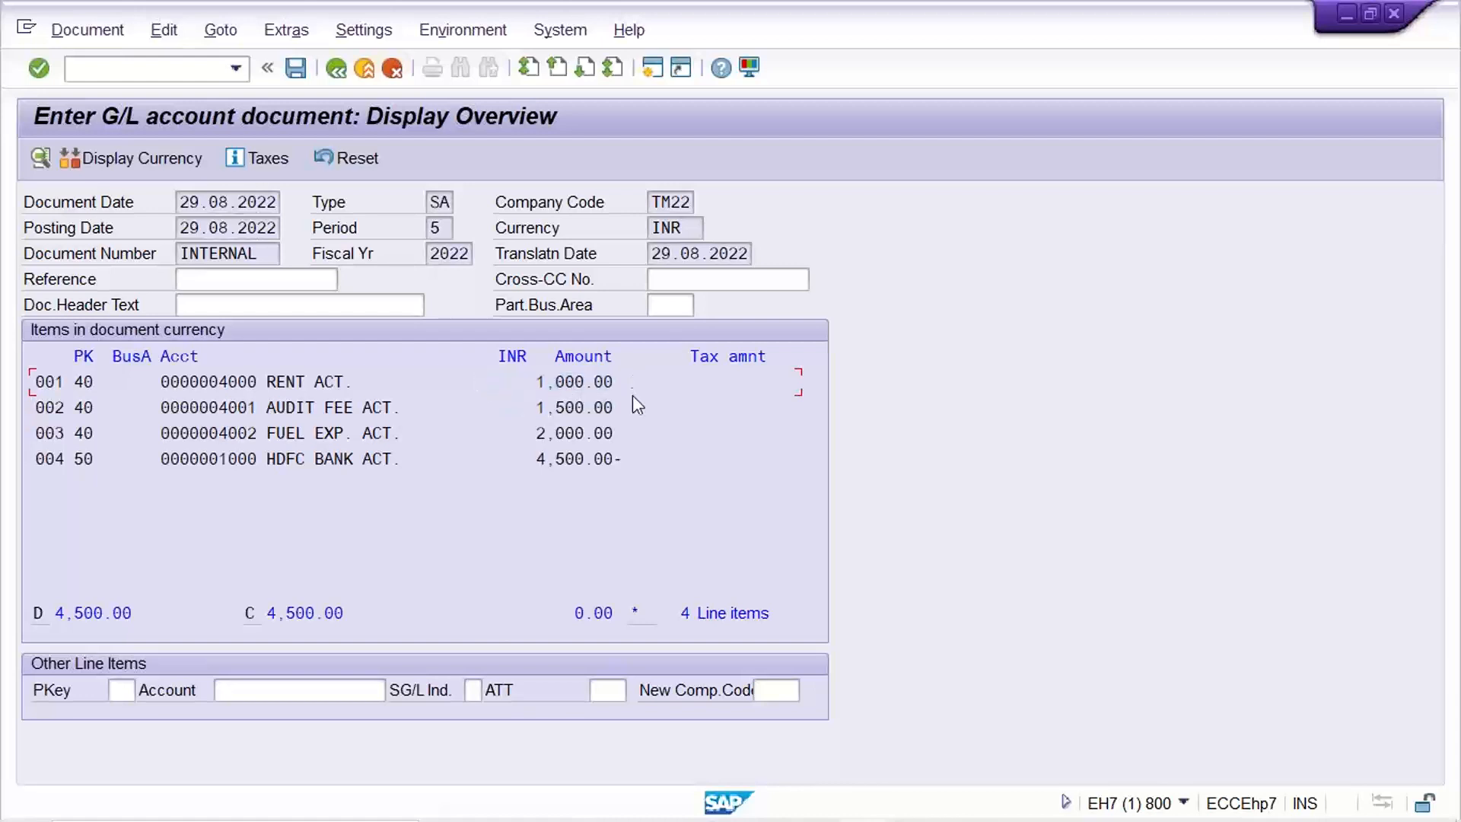
{"action": "left_click", "coordinate": [629, 428]}
{"action": "left_click_drag", "start_coordinate": [646, 457], "coordinate": [459, 450]}
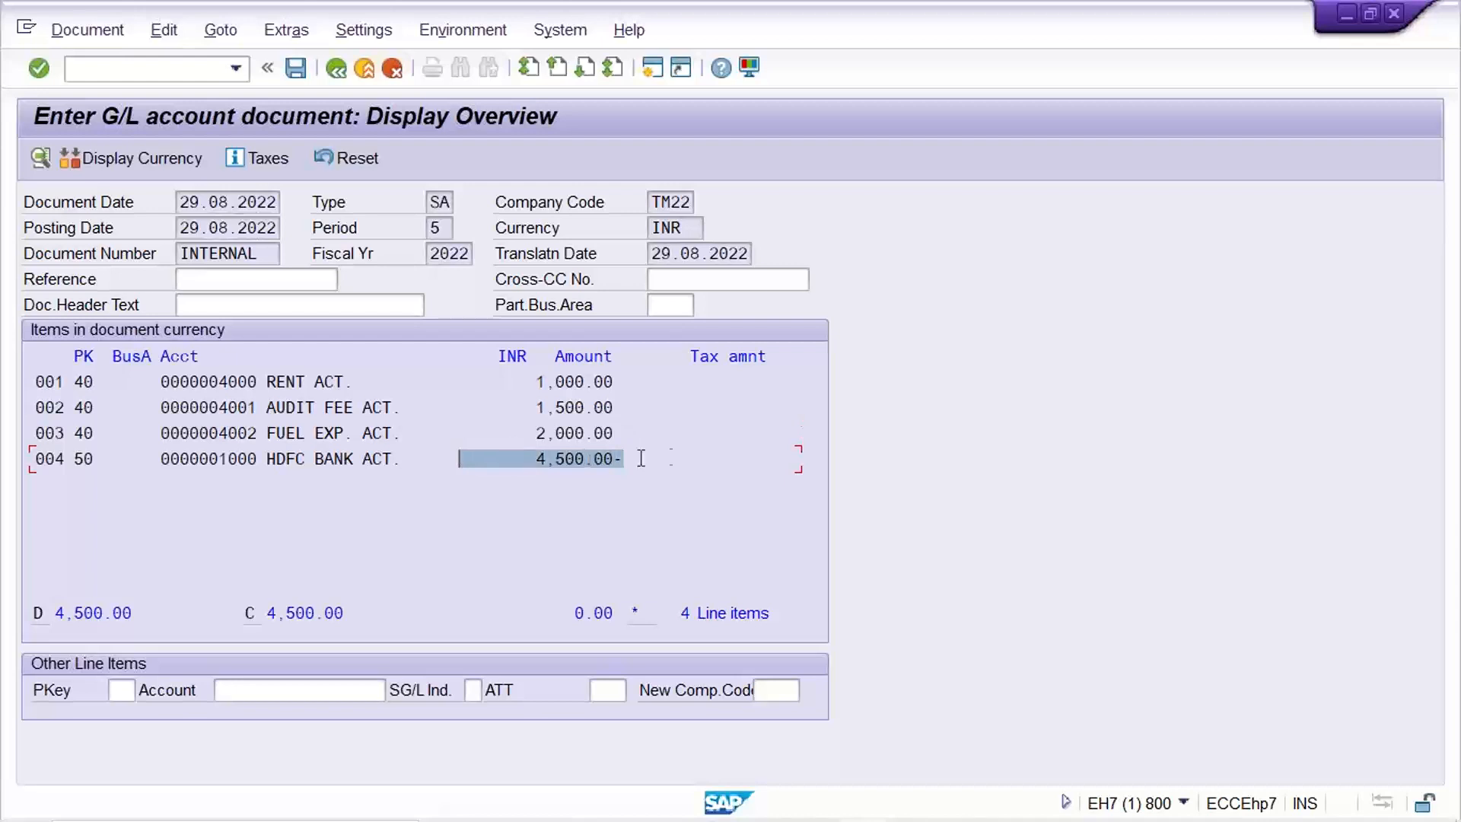
{"action": "left_click", "coordinate": [656, 457]}
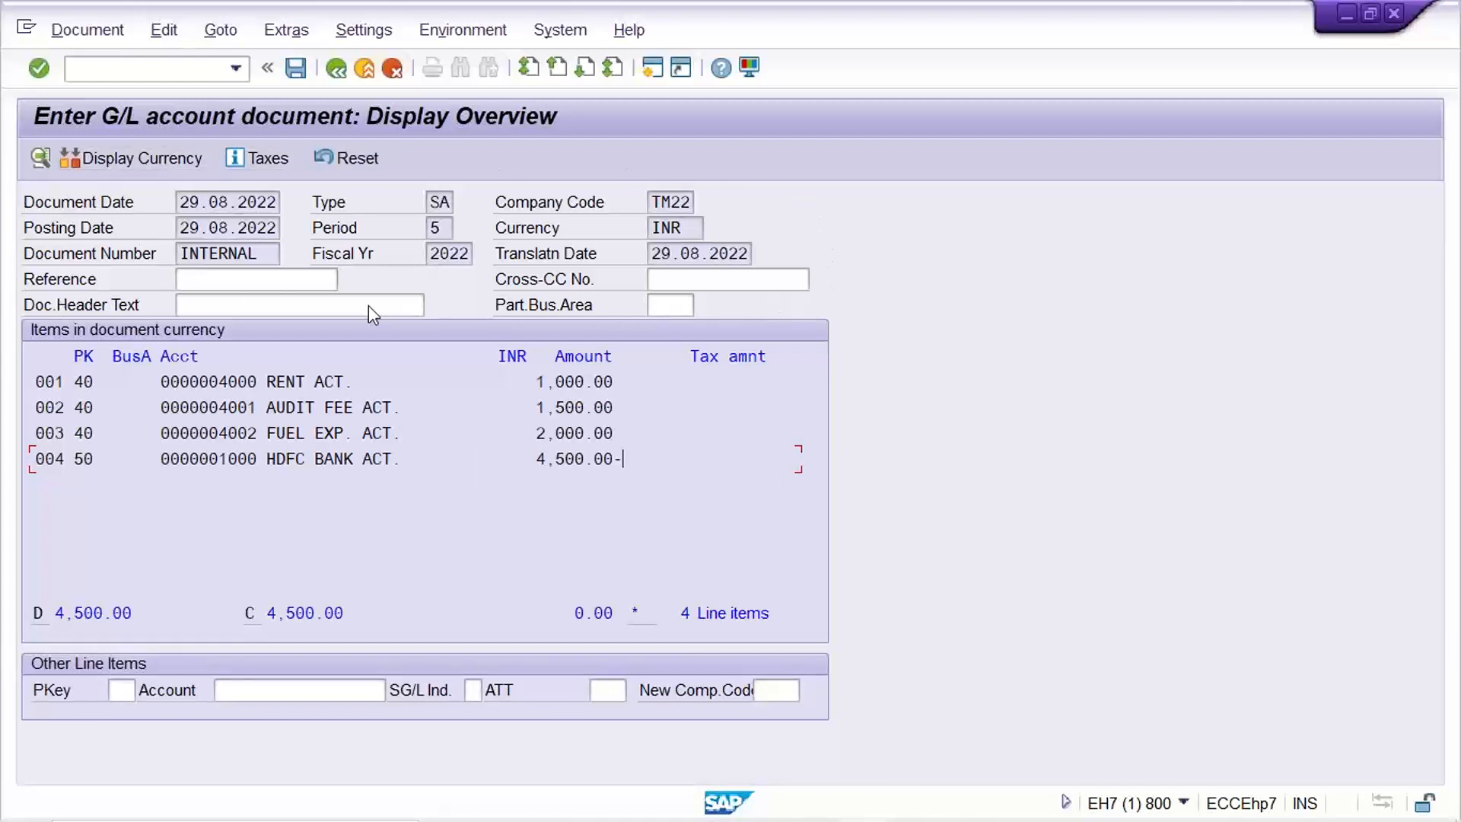
{"action": "left_click", "coordinate": [791, 17]}
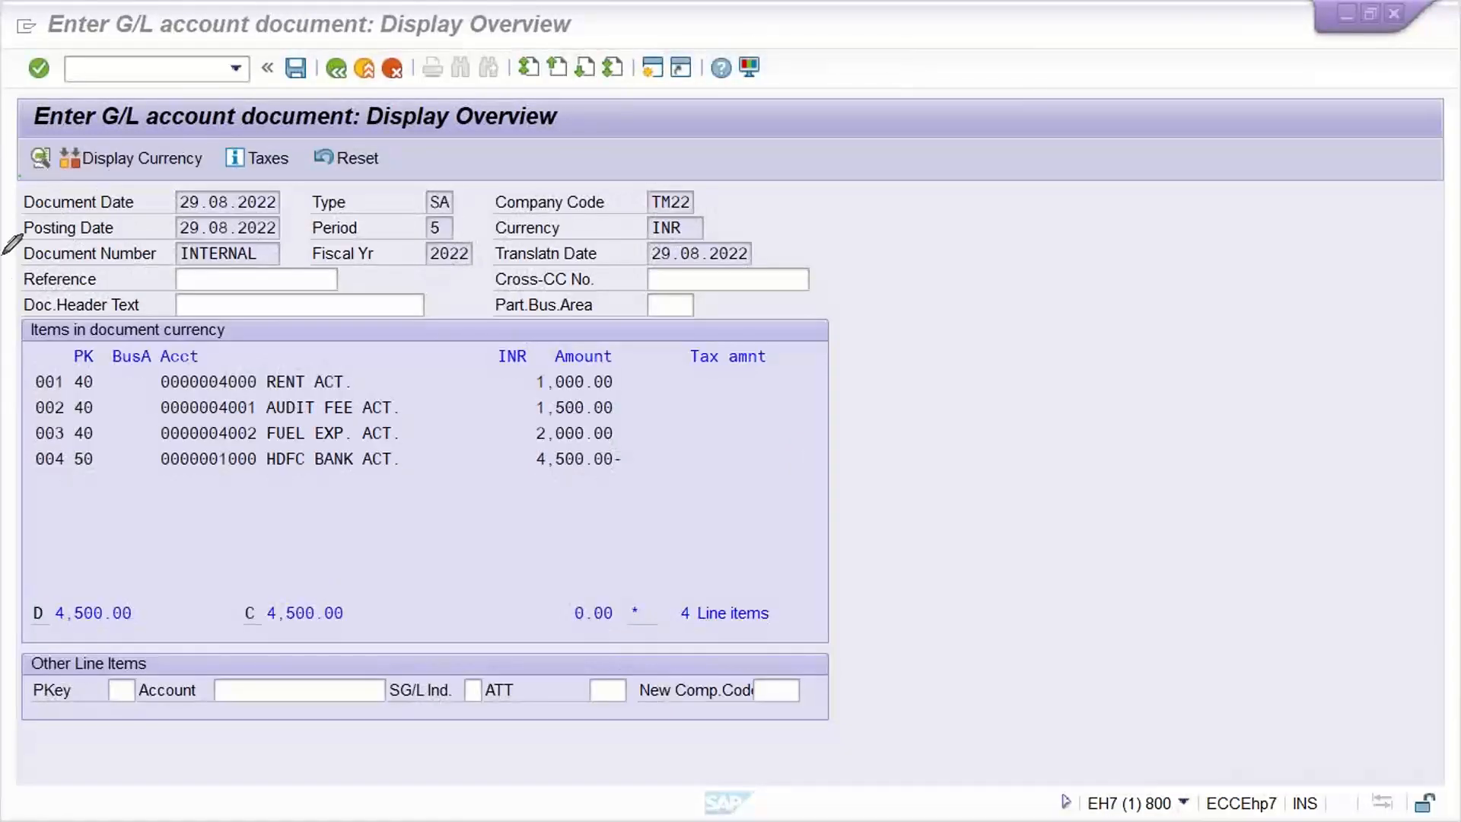
{"action": "mouse_move", "coordinate": [18, 178]}
{"action": "left_mouse_down"}
{"action": "mouse_move", "coordinate": [103, 326]}
{"action": "mouse_move", "coordinate": [827, 330]}
{"action": "mouse_move", "coordinate": [763, 124]}
{"action": "mouse_move", "coordinate": [58, 129]}
{"action": "mouse_move", "coordinate": [20, 175]}
{"action": "left_mouse_up"}
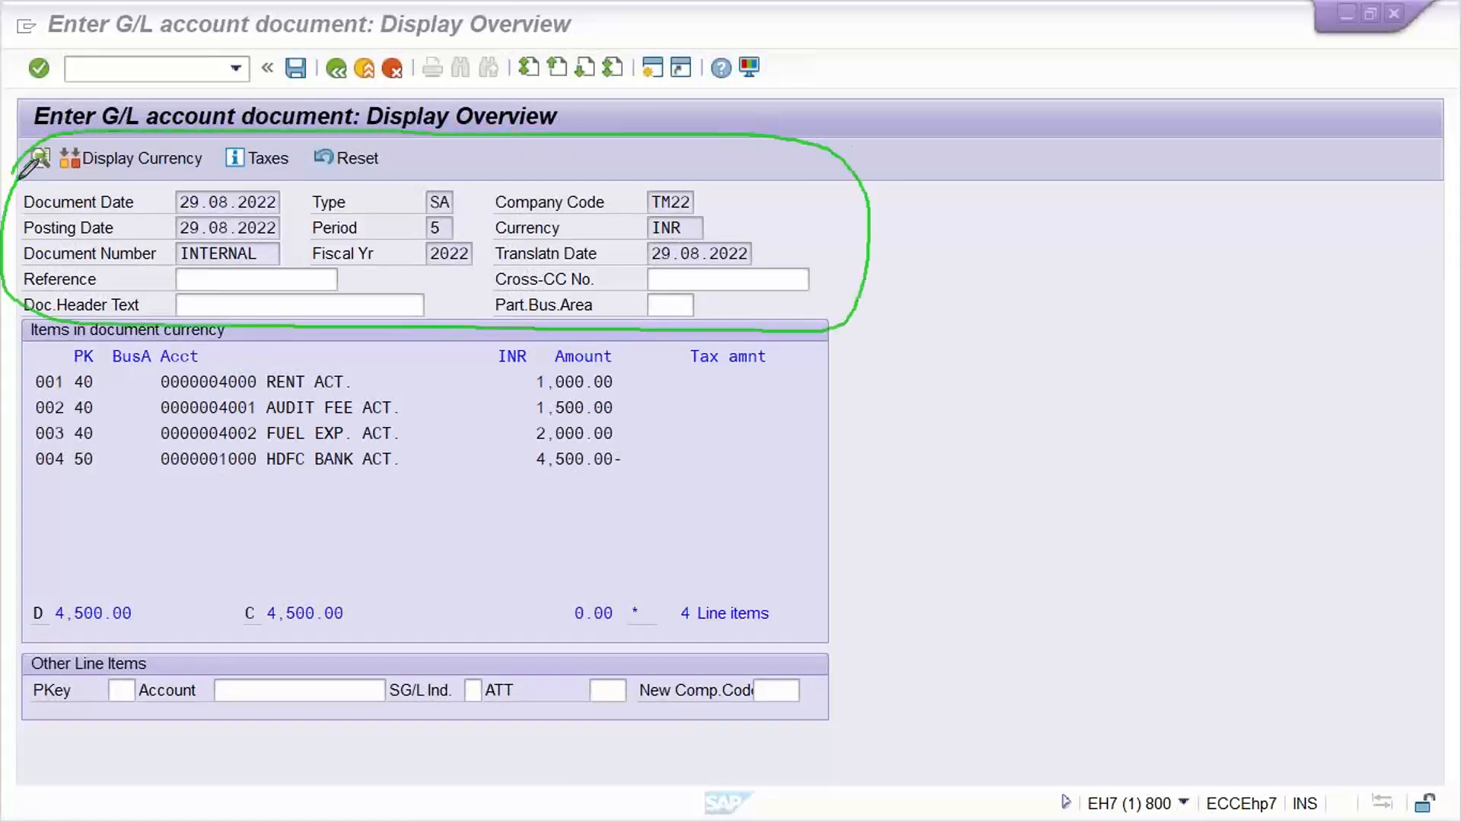
{"action": "mouse_move", "coordinate": [17, 320]}
{"action": "left_mouse_down"}
{"action": "mouse_move", "coordinate": [21, 445]}
{"action": "mouse_move", "coordinate": [200, 521]}
{"action": "left_mouse_up"}
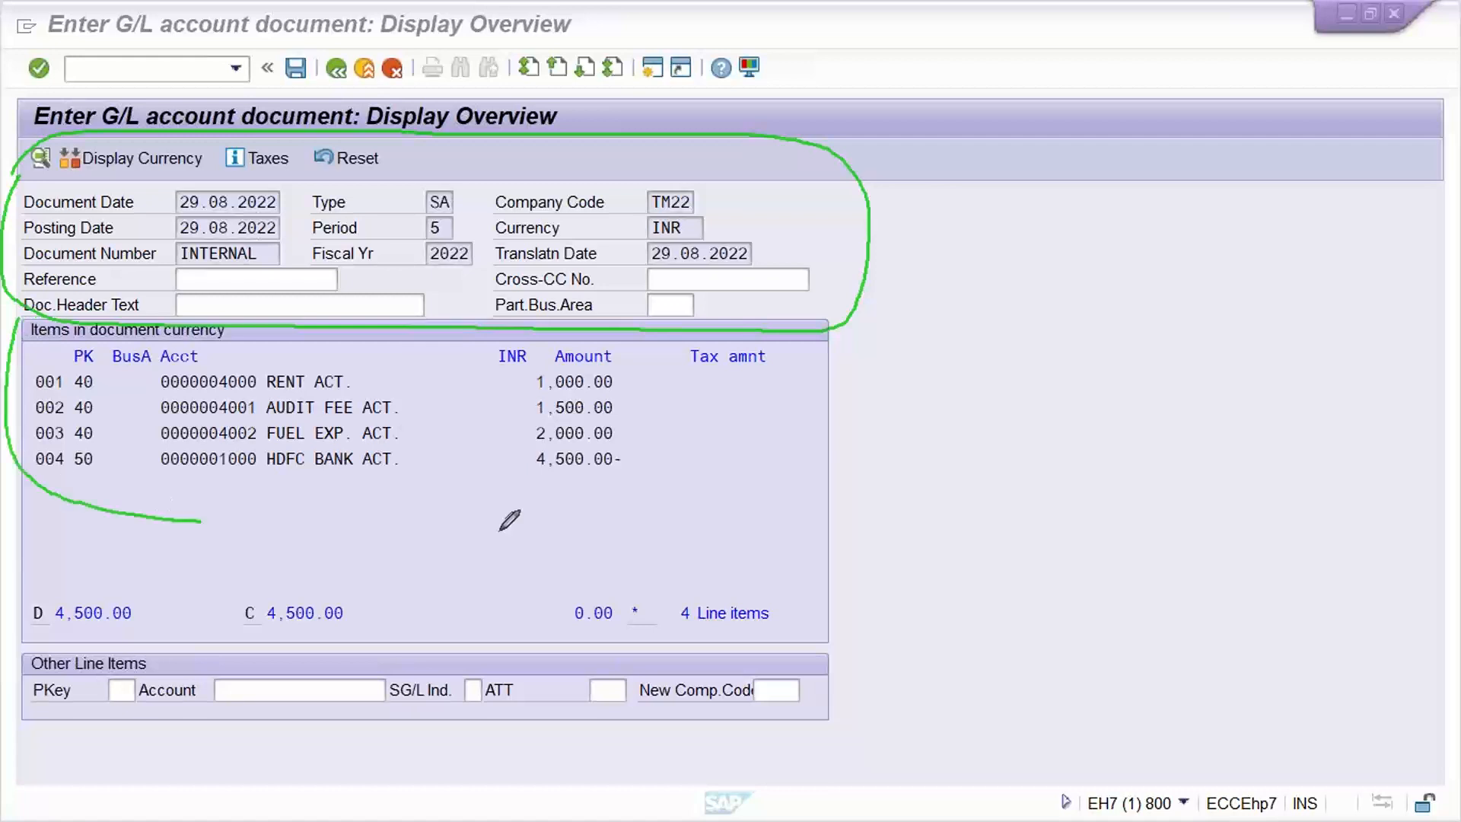
{"action": "mouse_move", "coordinate": [502, 529]}
{"action": "left_mouse_down"}
{"action": "mouse_move", "coordinate": [856, 334]}
{"action": "mouse_move", "coordinate": [571, 308]}
{"action": "mouse_move", "coordinate": [31, 310]}
{"action": "left_mouse_up"}
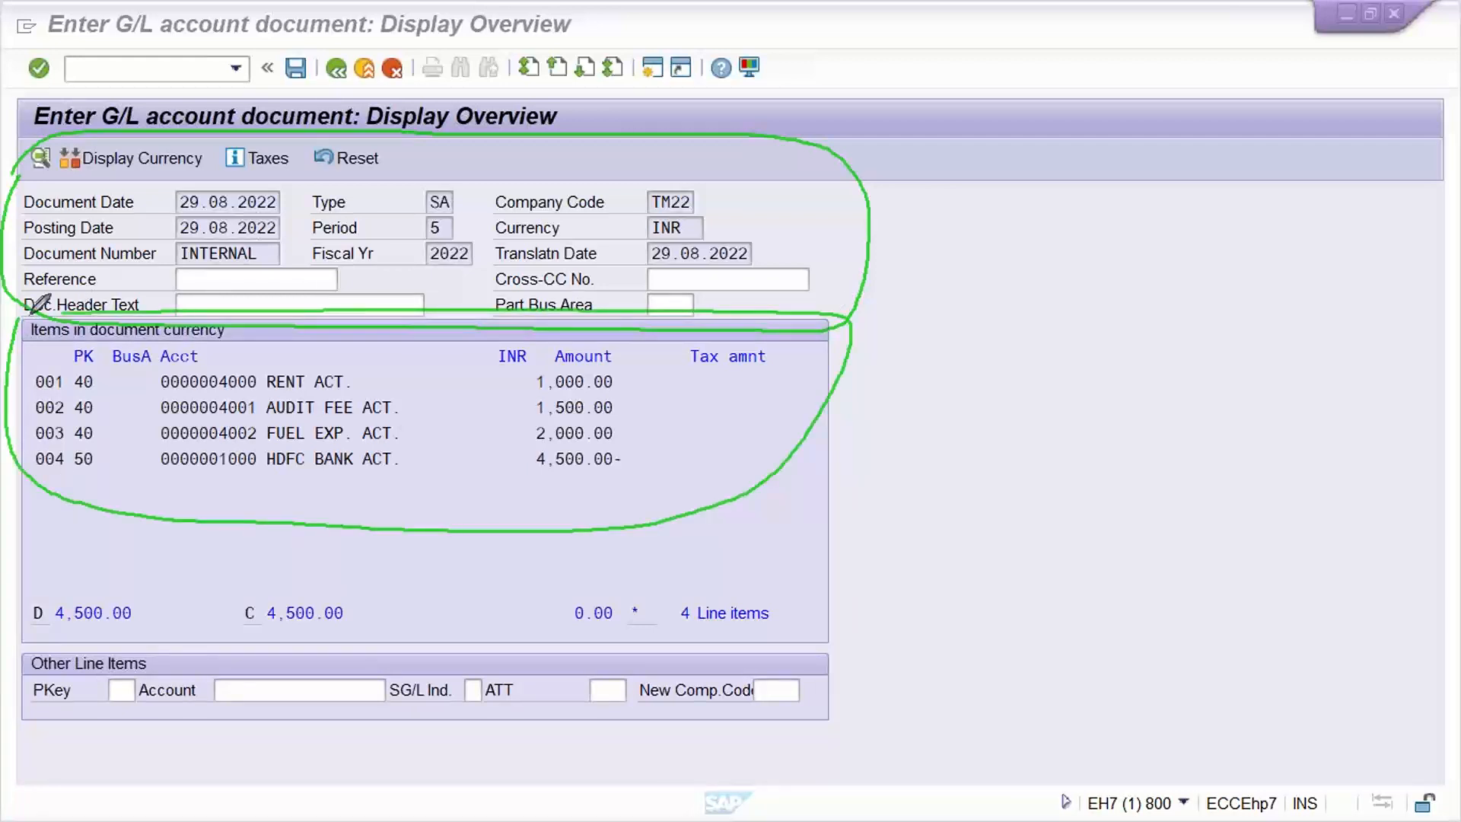
{"action": "left_click_drag", "start_coordinate": [674, 455], "coordinate": [802, 423]}
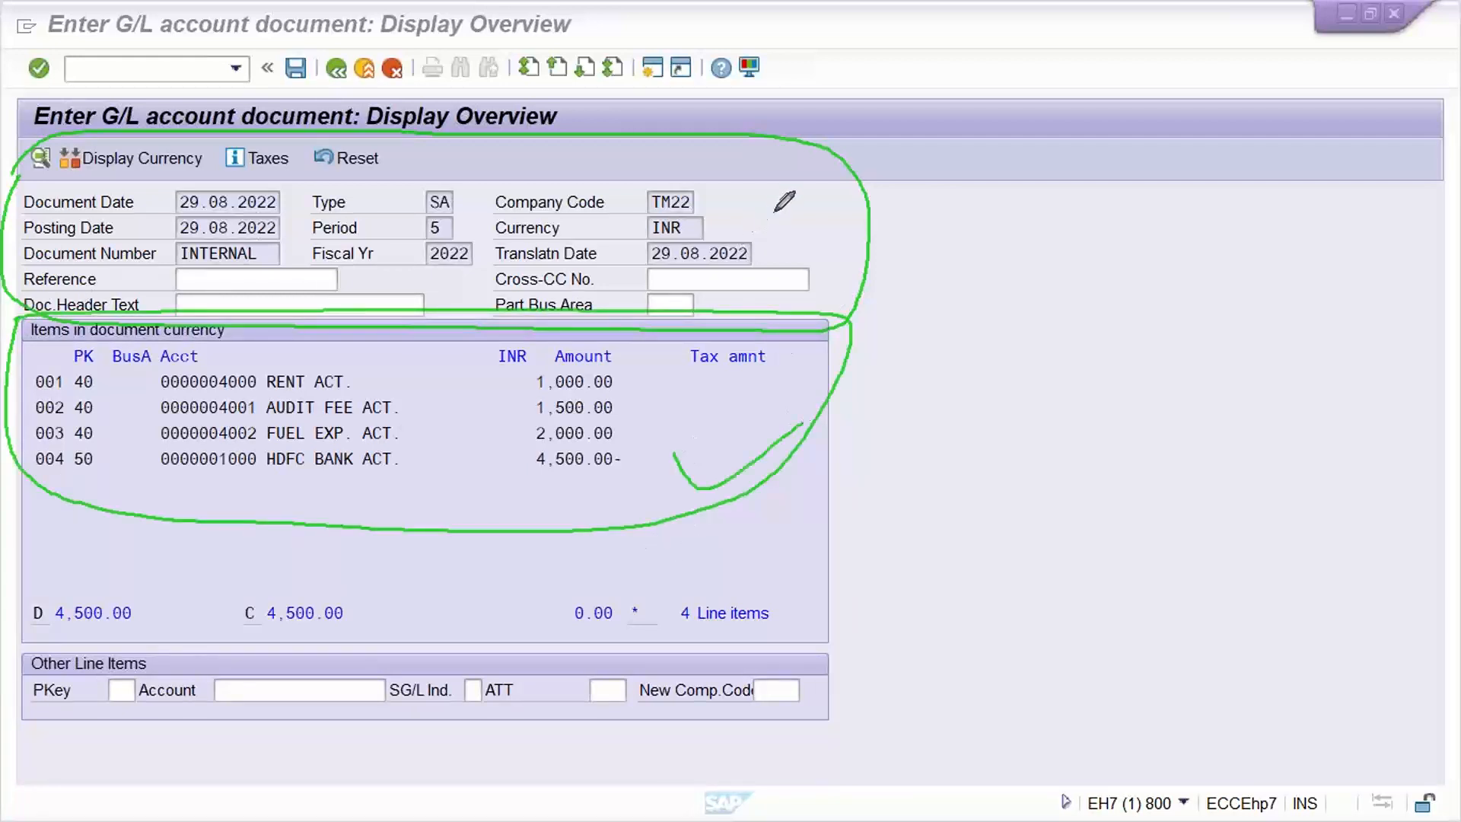
{"action": "left_click_drag", "start_coordinate": [775, 212], "coordinate": [867, 225]}
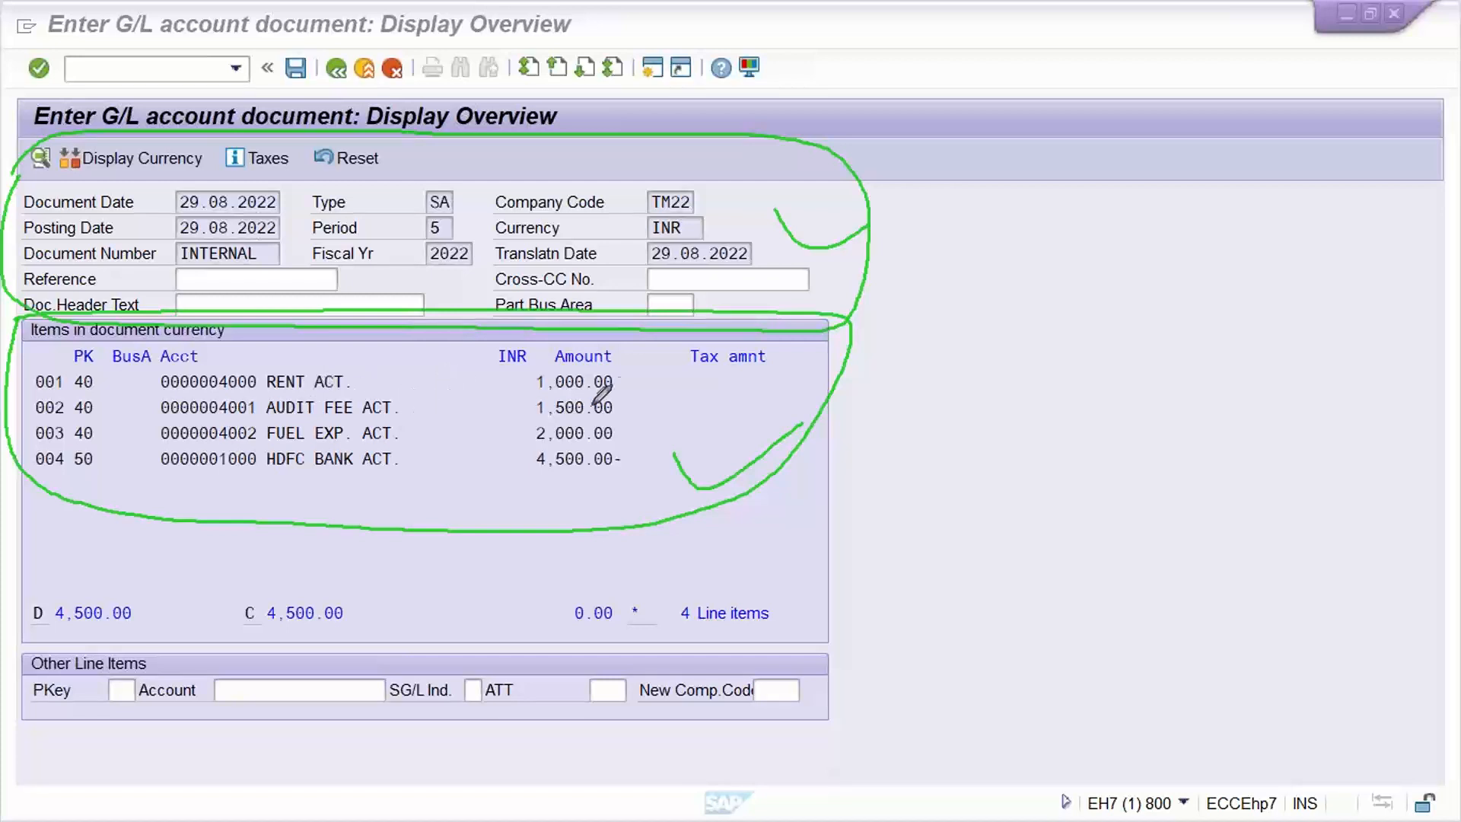
Review the TM22 overview, noting the rent 1,000.00 and audit fee 1,500.00 amounts.
{"action": "left_click_drag", "start_coordinate": [617, 383], "coordinate": [644, 385]}
{"action": "mouse_move", "coordinate": [643, 191]}
{"action": "left_mouse_down"}
{"action": "mouse_move", "coordinate": [677, 220]}
{"action": "mouse_move", "coordinate": [653, 205]}
{"action": "left_mouse_up"}
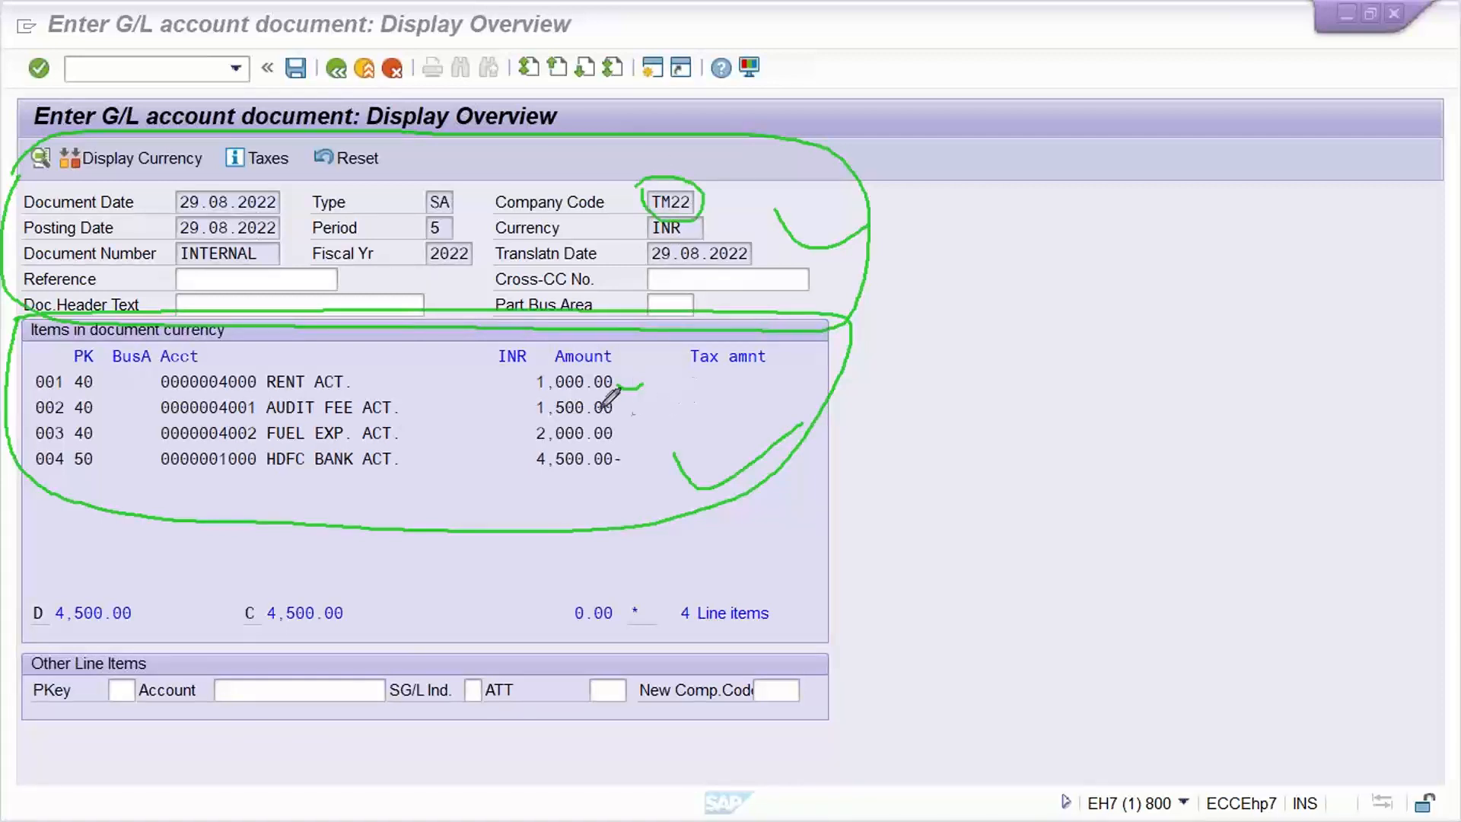
{"action": "mouse_move", "coordinate": [616, 409]}
{"action": "left_mouse_down"}
{"action": "mouse_move", "coordinate": [656, 394]}
{"action": "mouse_move", "coordinate": [635, 467]}
{"action": "mouse_move", "coordinate": [663, 452]}
{"action": "left_mouse_up"}
{"action": "left_click", "coordinate": [1020, 458]}
{"action": "left_click", "coordinate": [942, 330]}
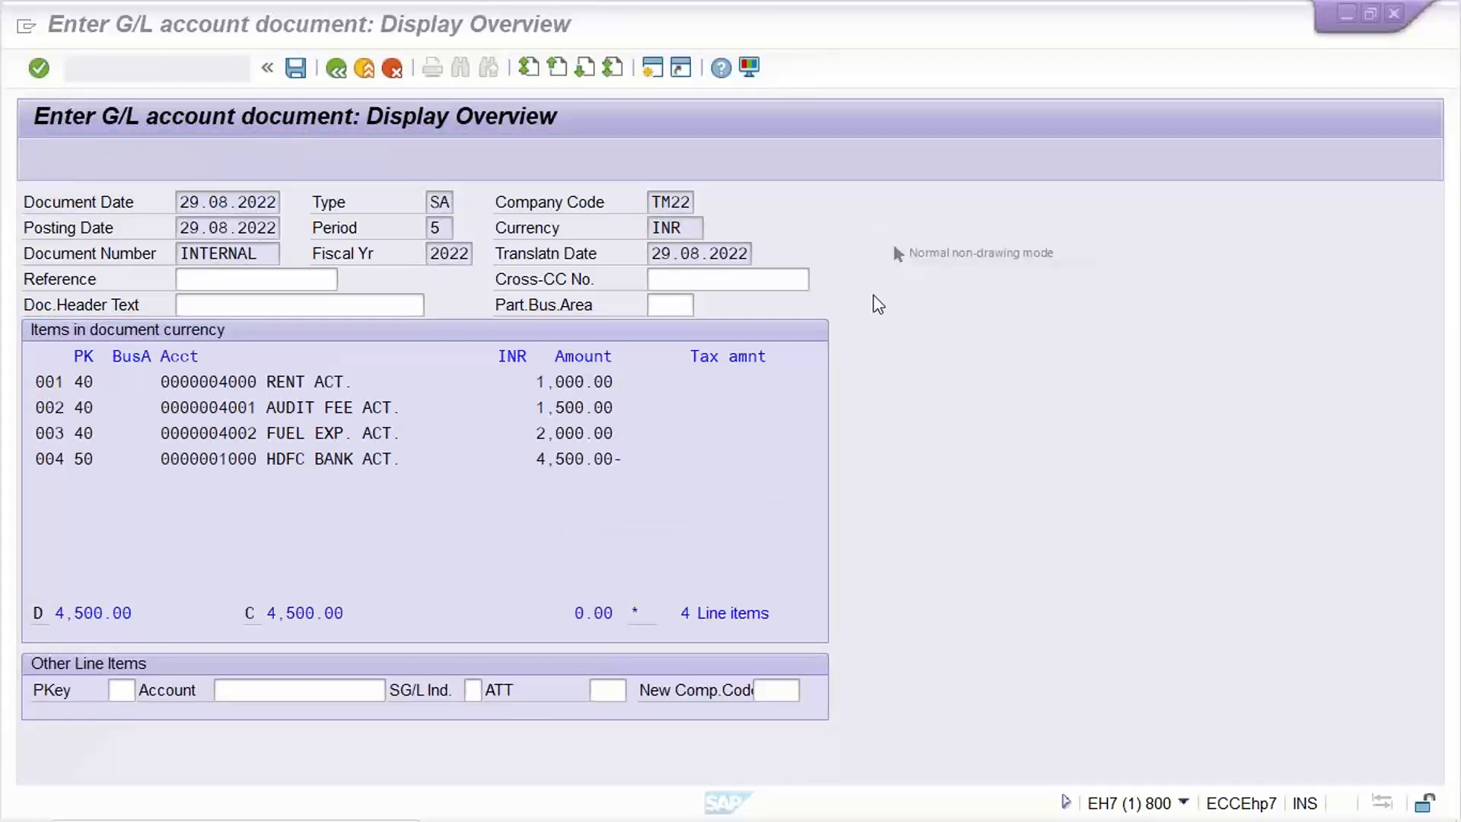
Enter /NF-02 in the command field to open a blank G/L posting header.
{"action": "left_click", "coordinate": [193, 75]}
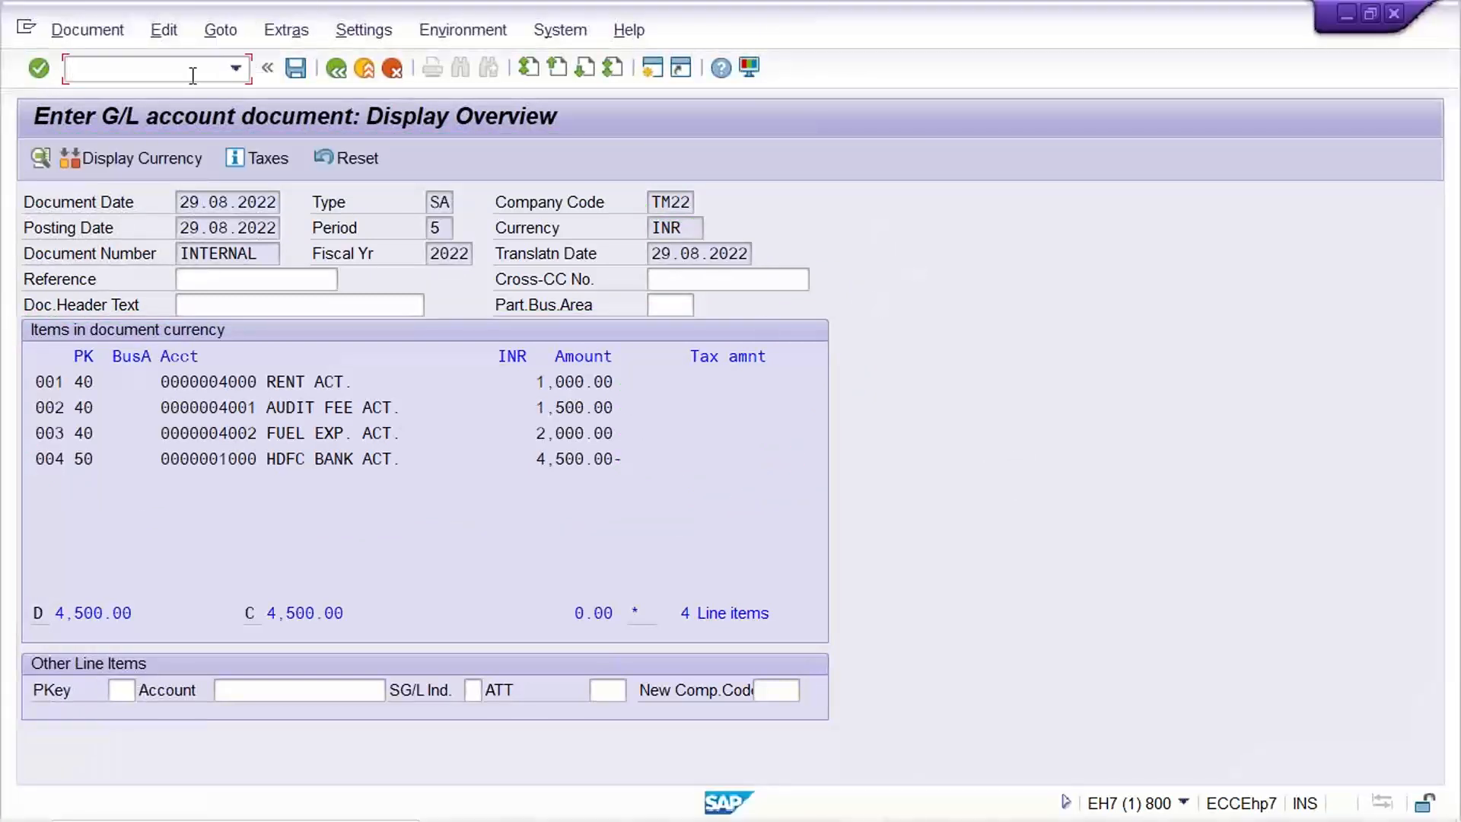
{"action": "type", "text": "/NF-02"}
{"action": "key", "text": "Return"}
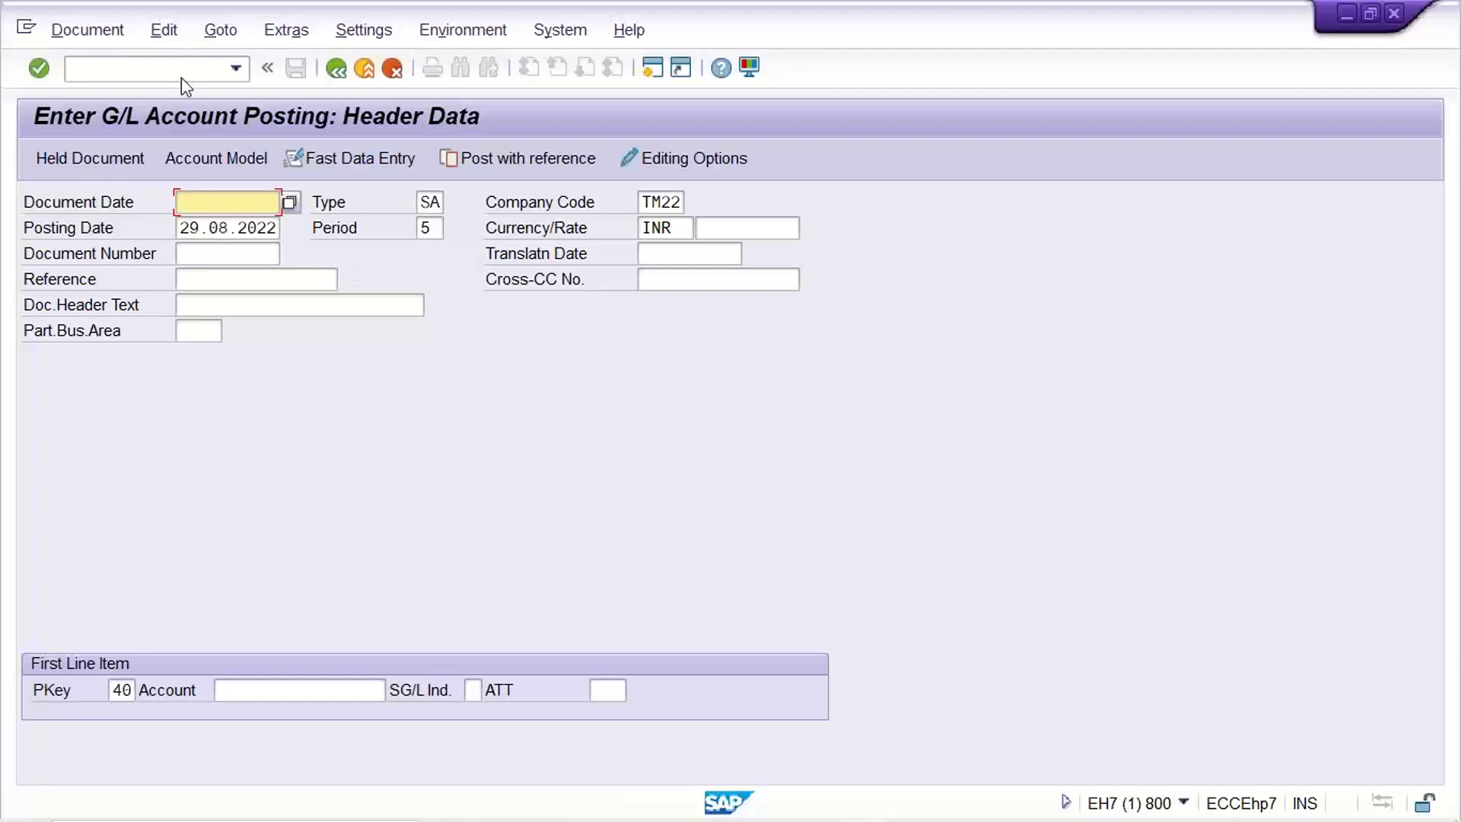
In the Tata Motor spreadsheet, go over the rent, audit fee, fuel and bank account lines.
{"action": "left_click", "coordinate": [1118, 797]}
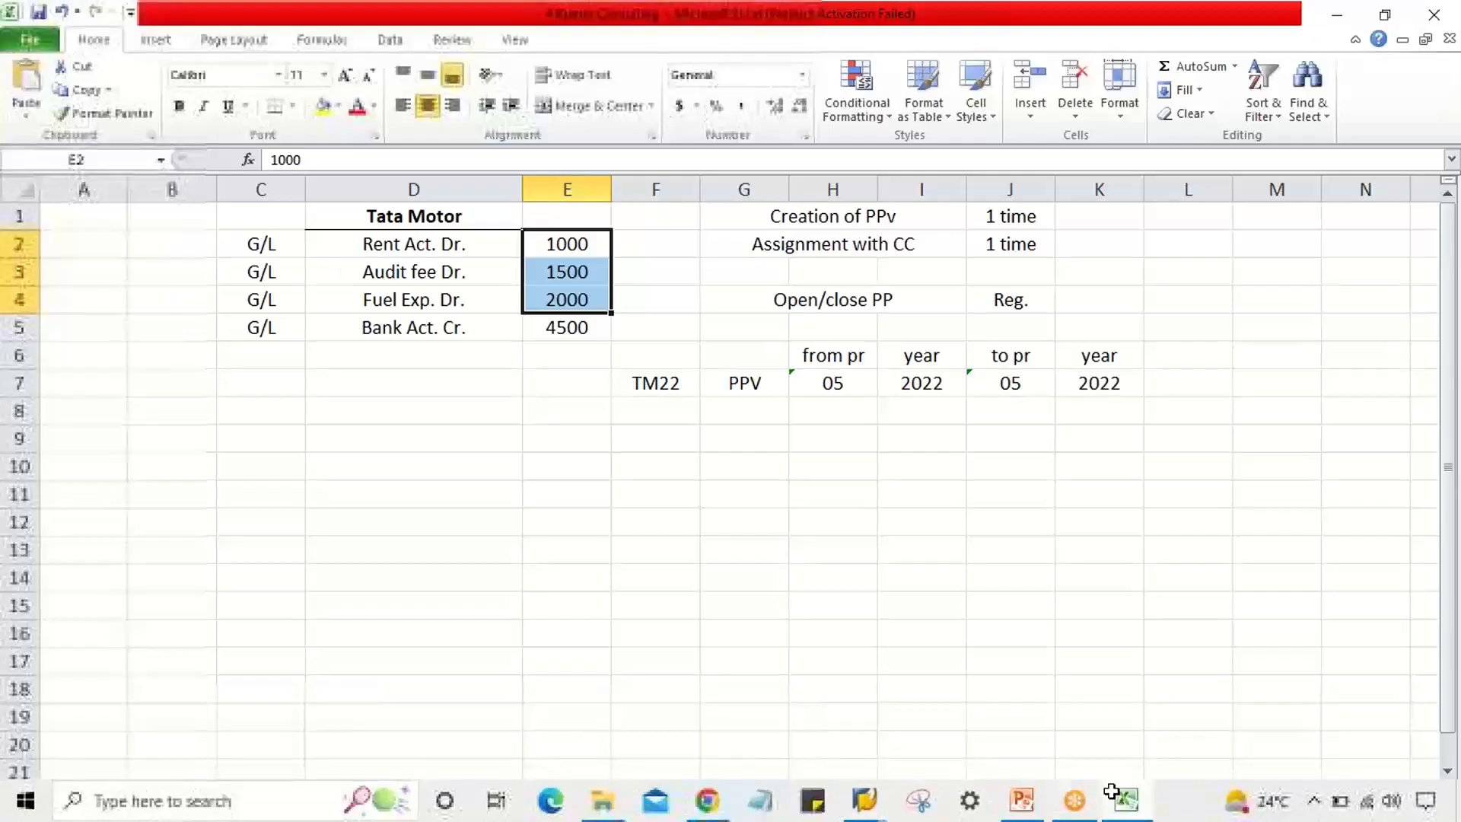
{"action": "left_click", "coordinate": [588, 498]}
{"action": "left_click", "coordinate": [541, 413]}
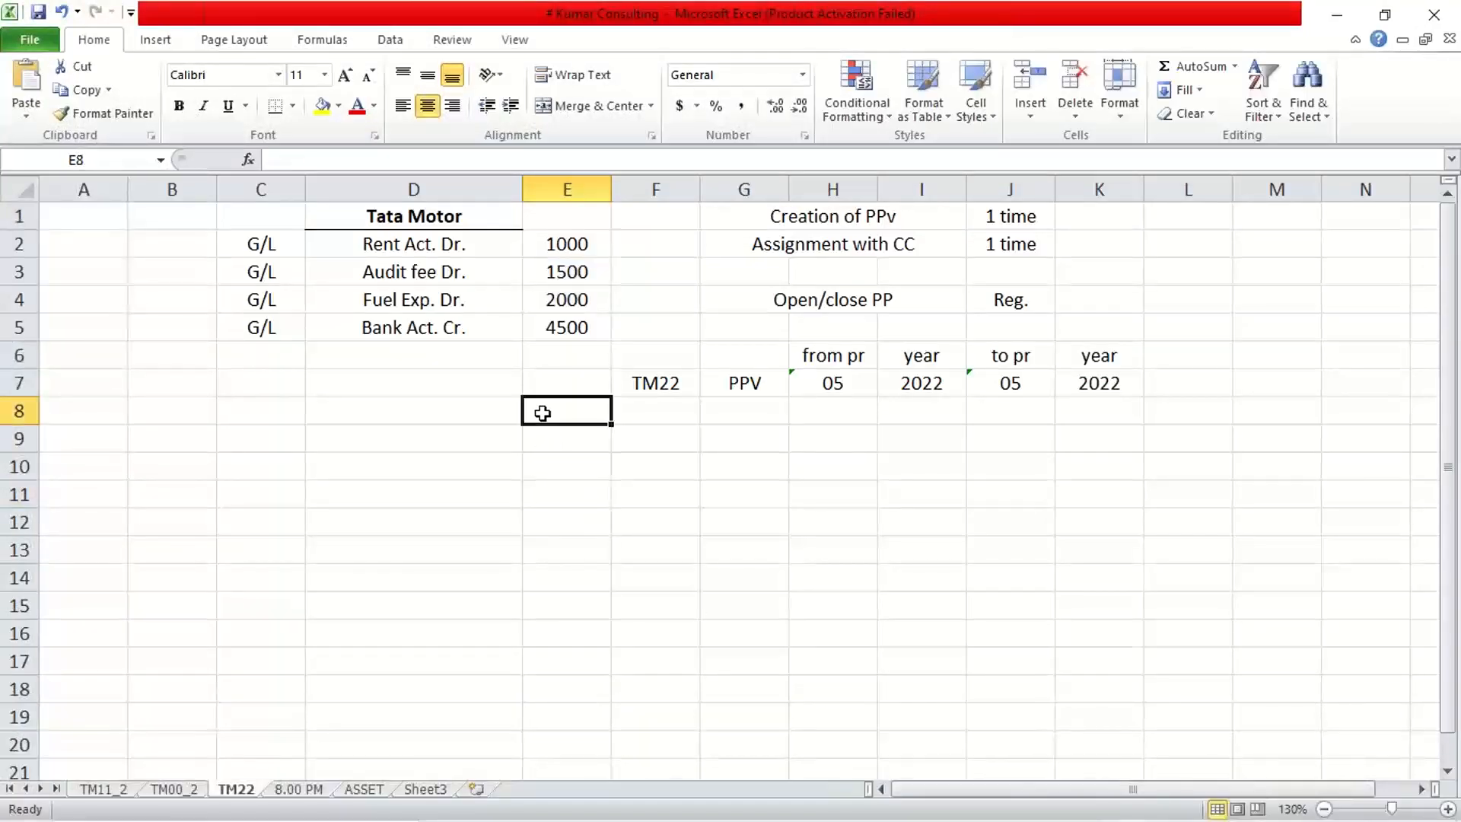
{"action": "left_click", "coordinate": [558, 446]}
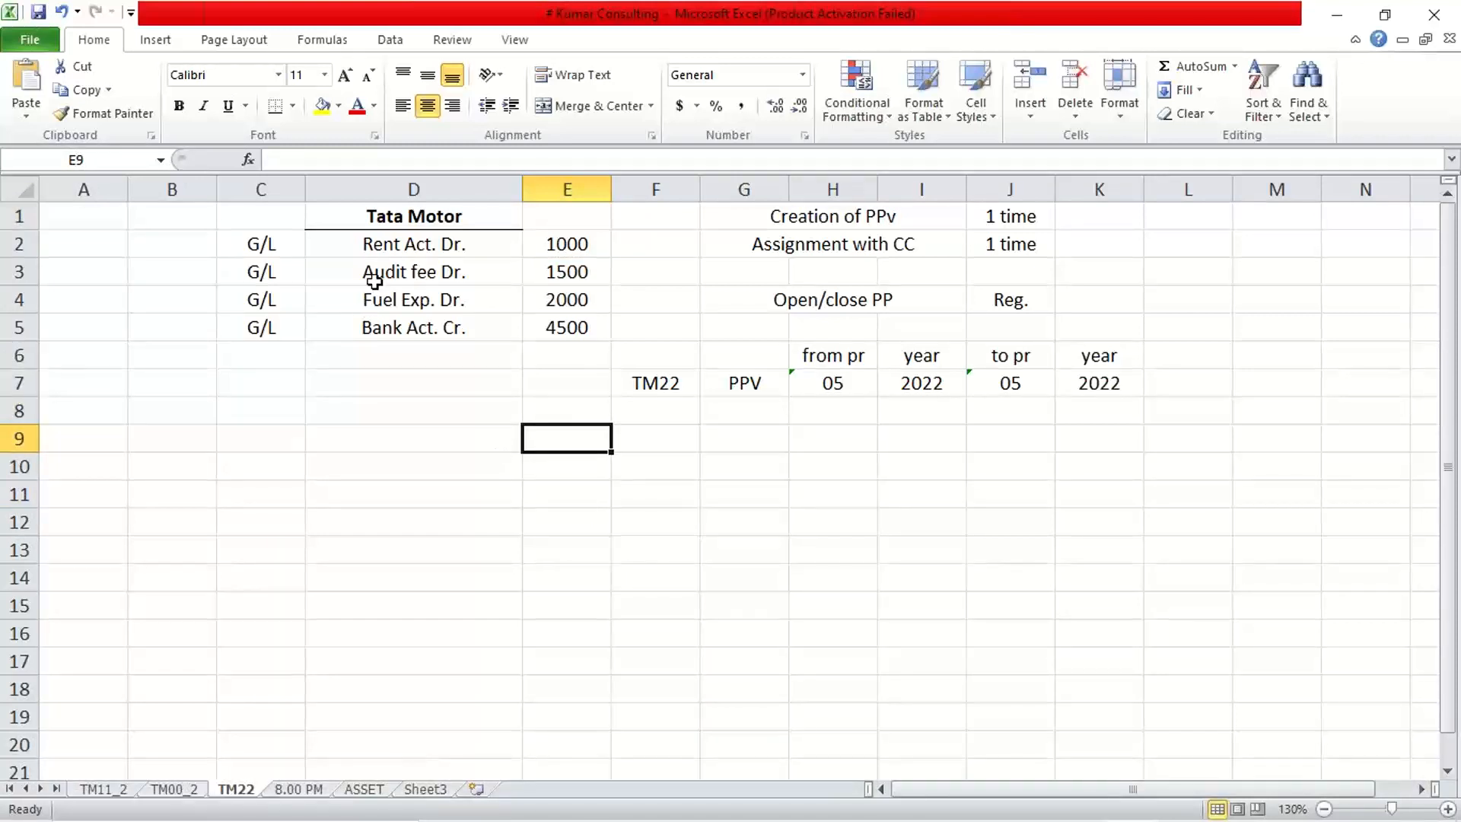
{"action": "left_click", "coordinate": [376, 245]}
{"action": "left_click", "coordinate": [398, 272]}
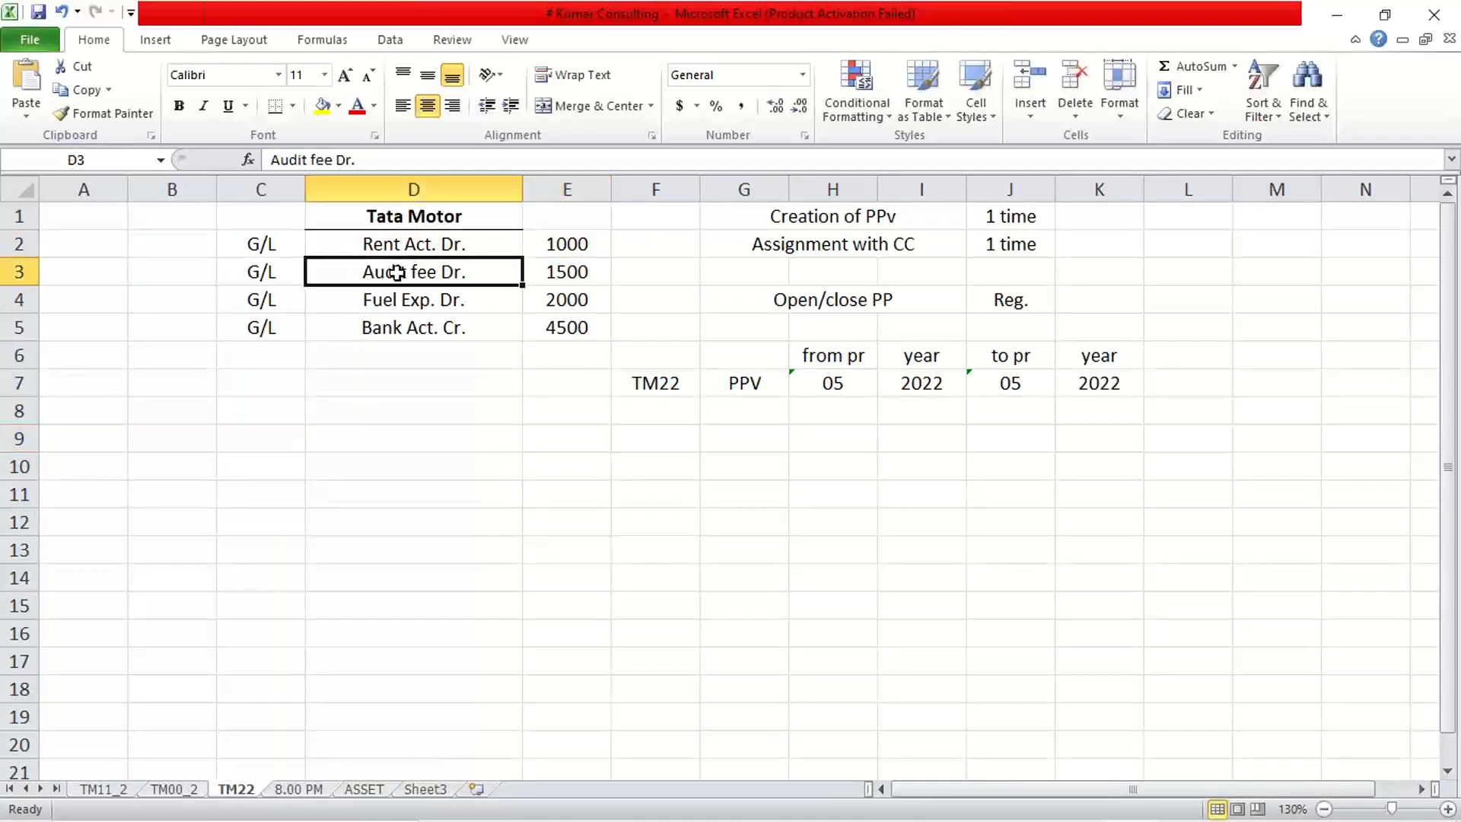
{"action": "left_click", "coordinate": [395, 301]}
{"action": "left_click", "coordinate": [390, 336]}
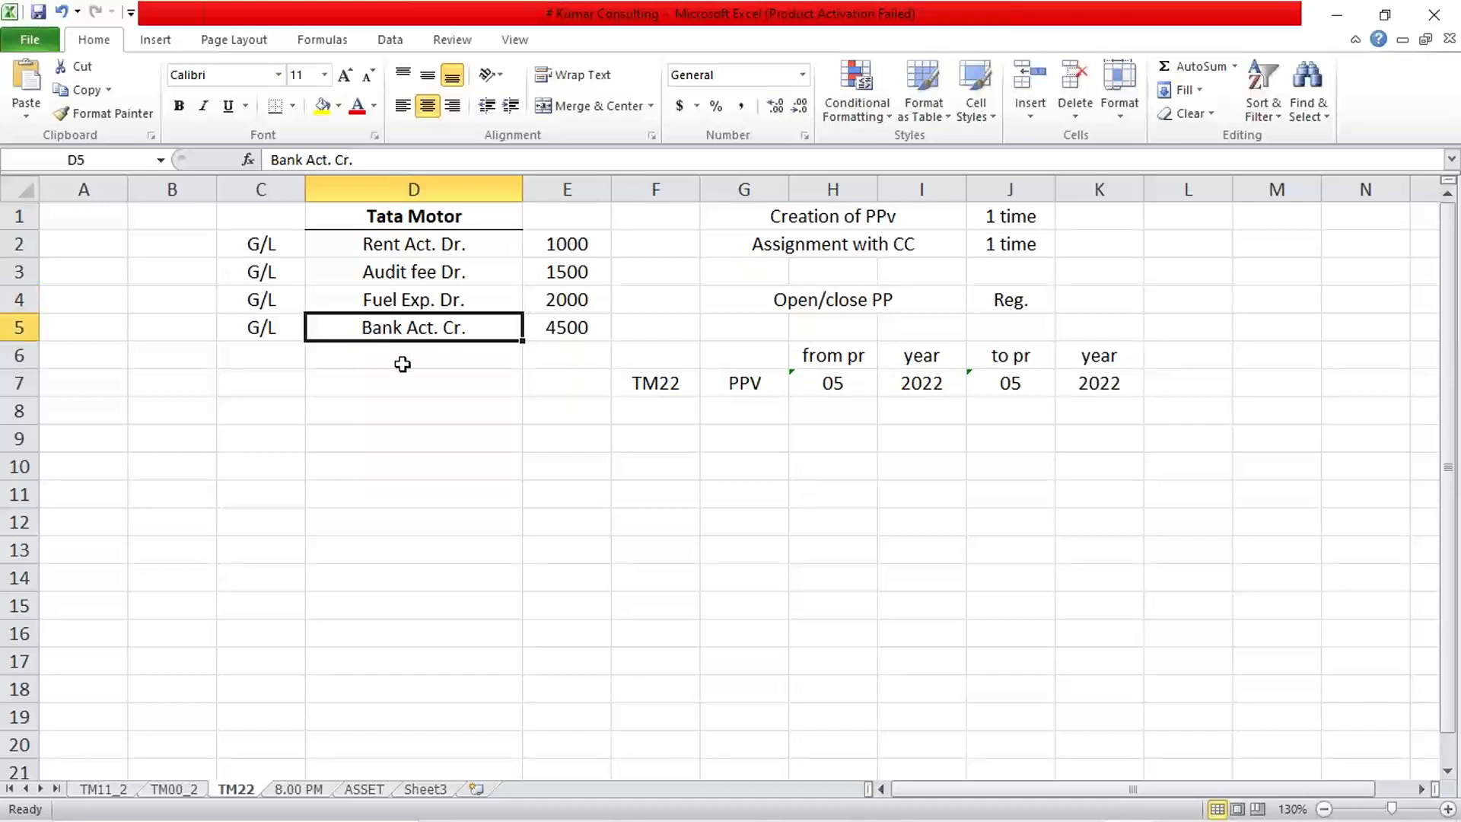
Enter 999 in cell D7, select the debit accounts and amounts, and return to SAP.
{"action": "left_click", "coordinate": [400, 366]}
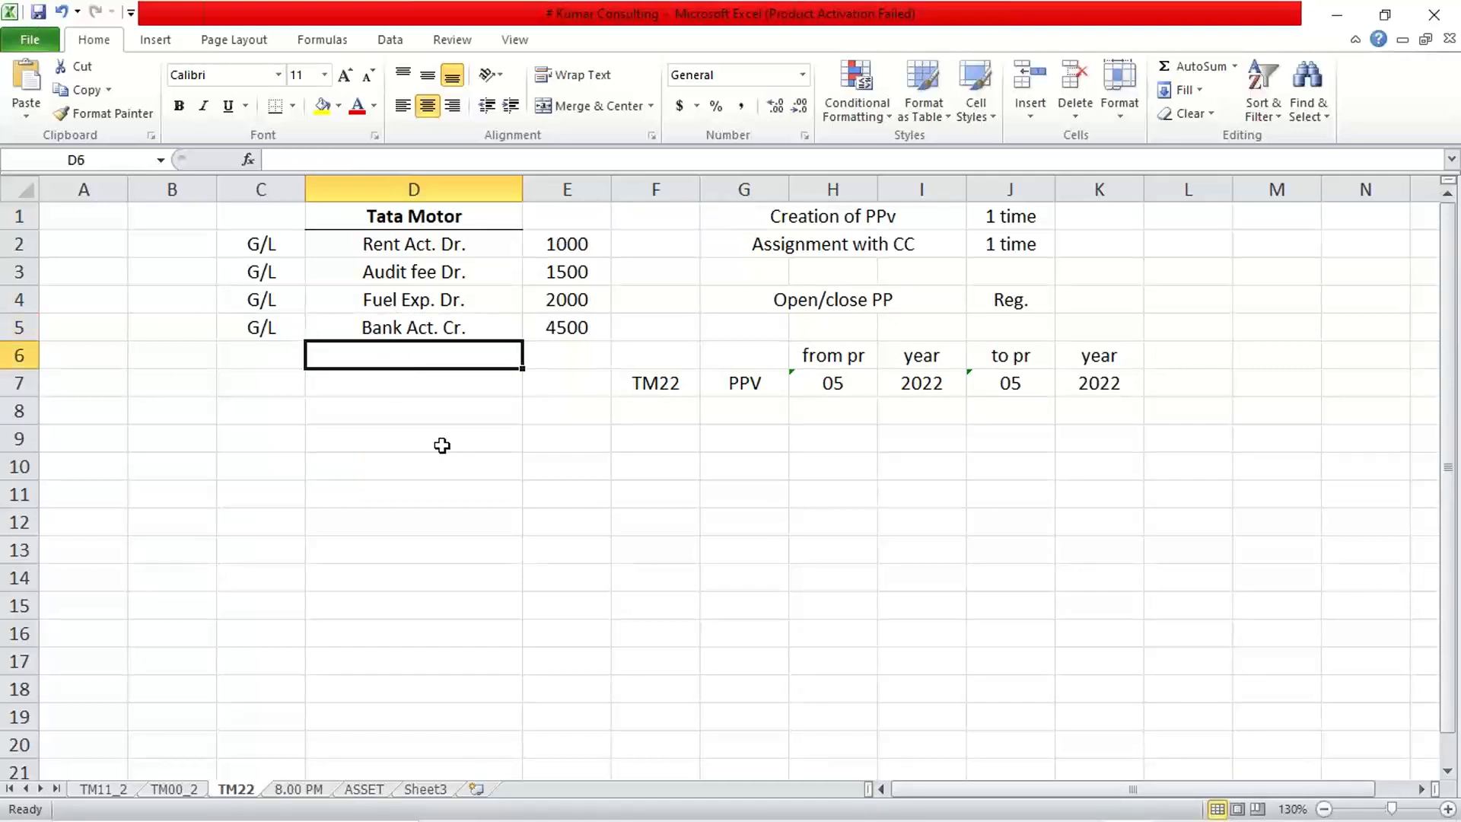
{"action": "left_click", "coordinate": [379, 378]}
{"action": "type", "text": "999"}
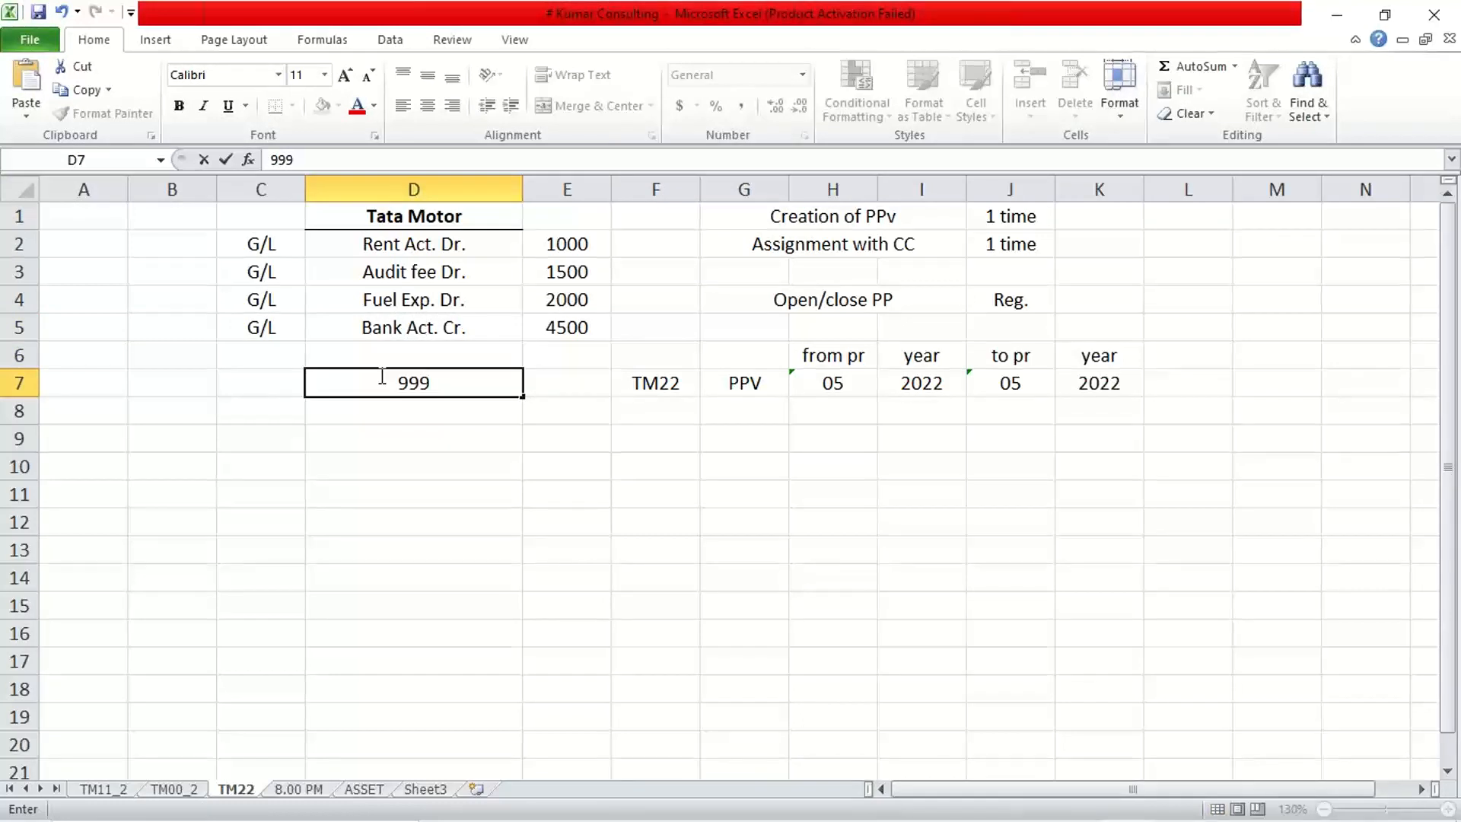
{"action": "key", "text": "Return"}
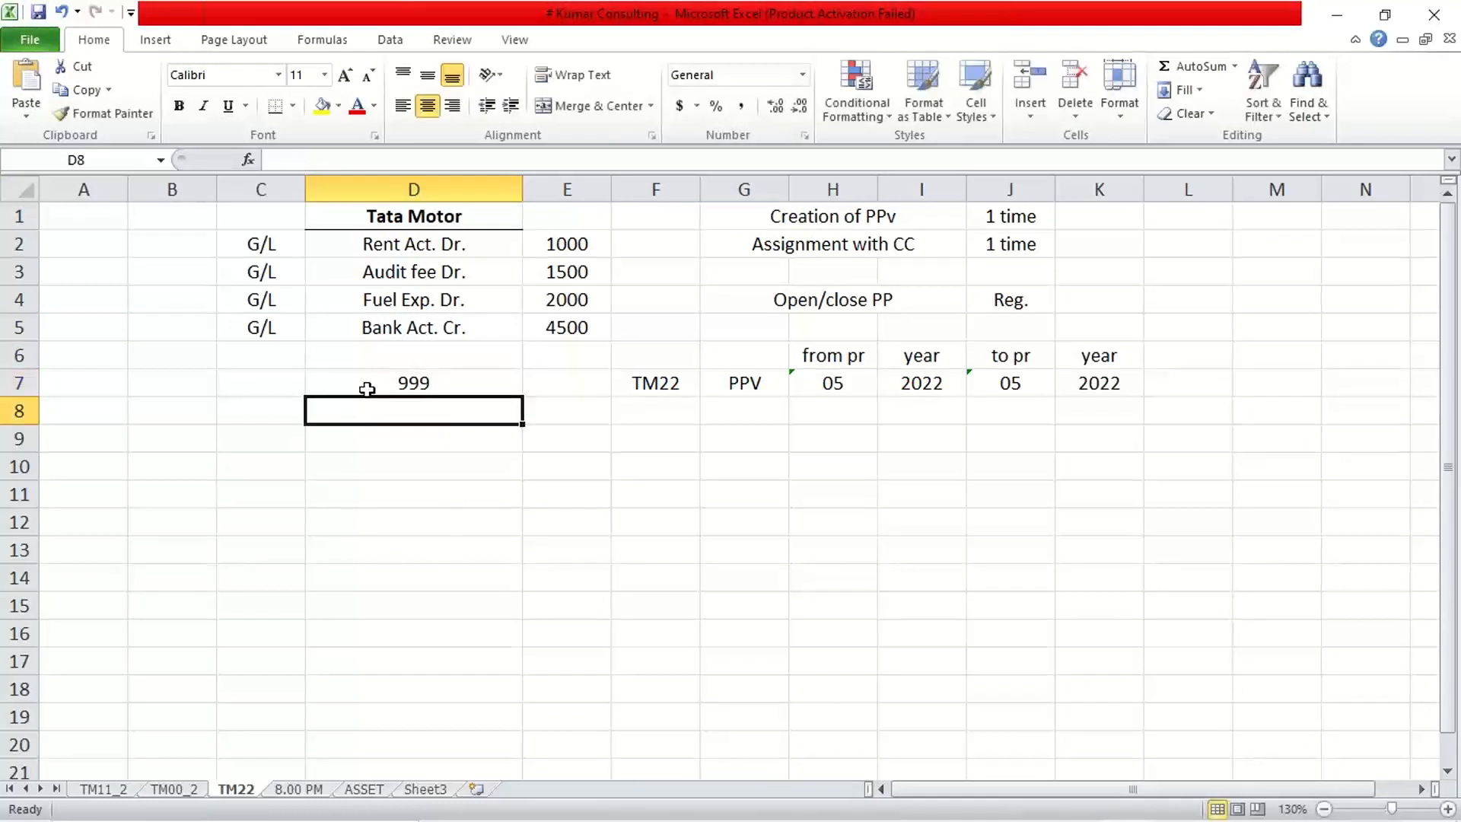
{"action": "left_click", "coordinate": [272, 388]}
{"action": "left_click", "coordinate": [483, 386]}
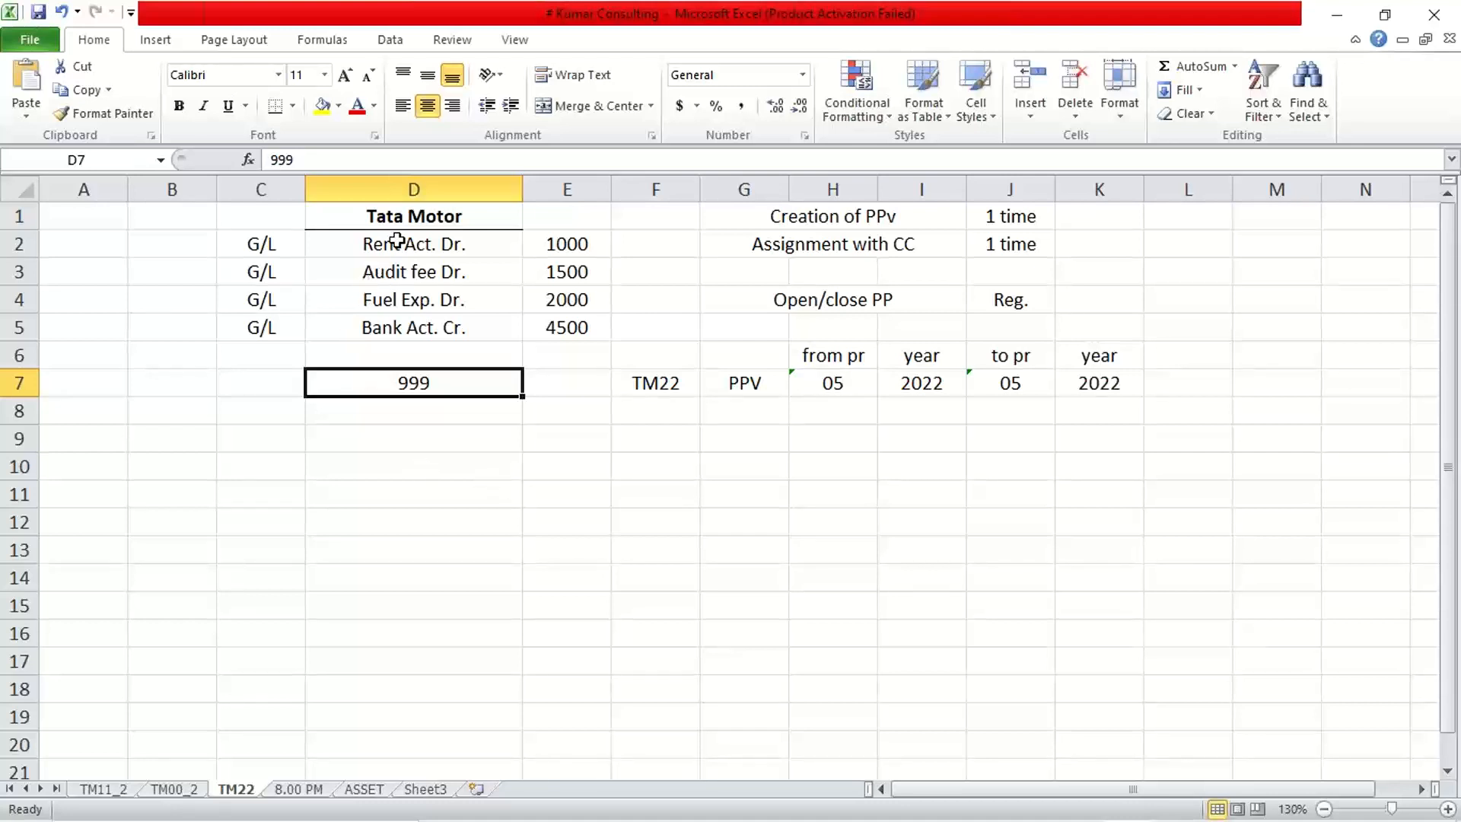
{"action": "left_click_drag", "start_coordinate": [392, 244], "coordinate": [572, 293]}
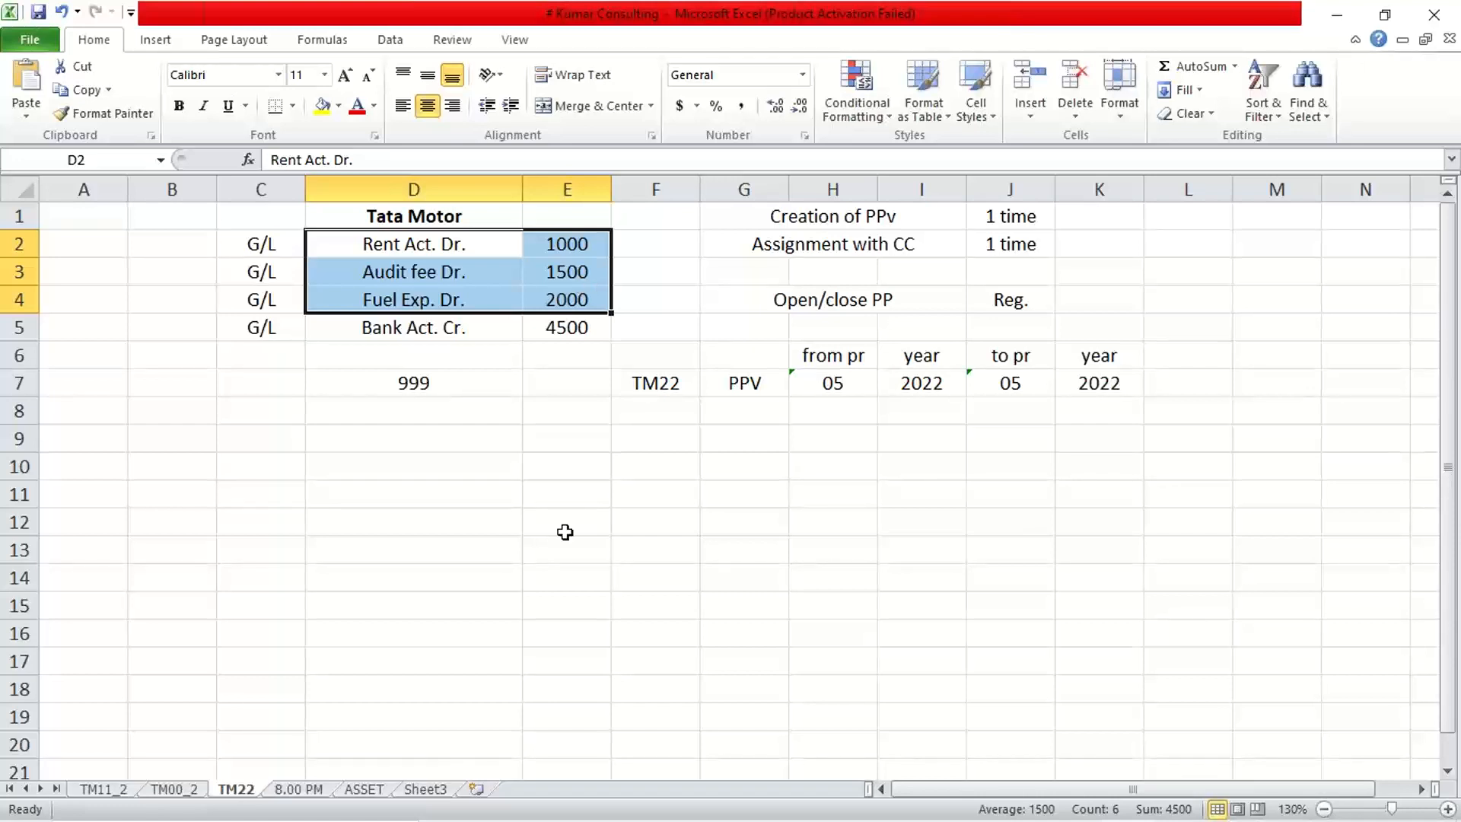
{"action": "left_click", "coordinate": [854, 814]}
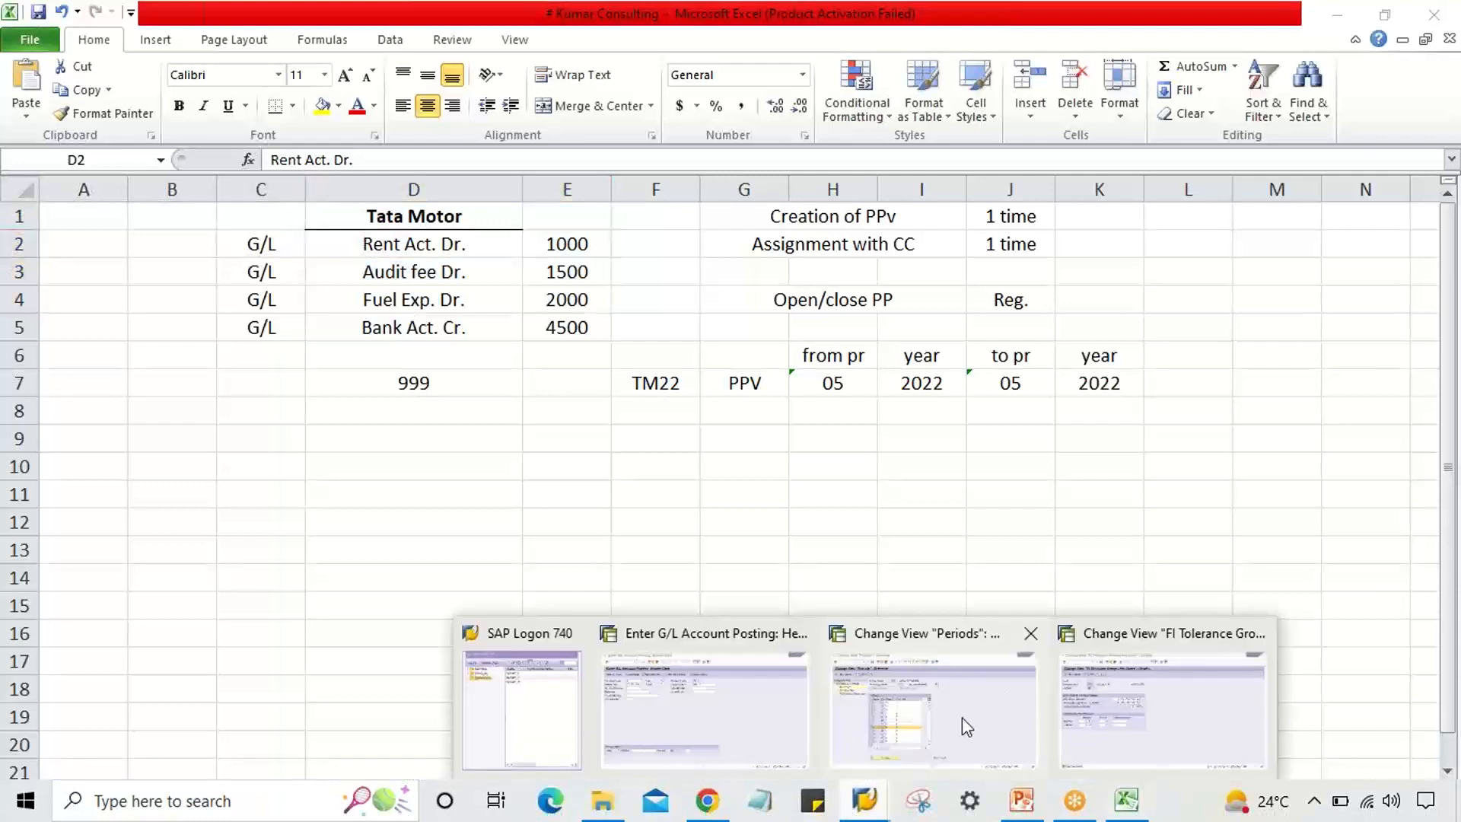
{"action": "left_click", "coordinate": [702, 735]}
Set document date 29.08.2022 and debit rent account 4000 by 1000.
{"action": "left_click", "coordinate": [191, 203]}
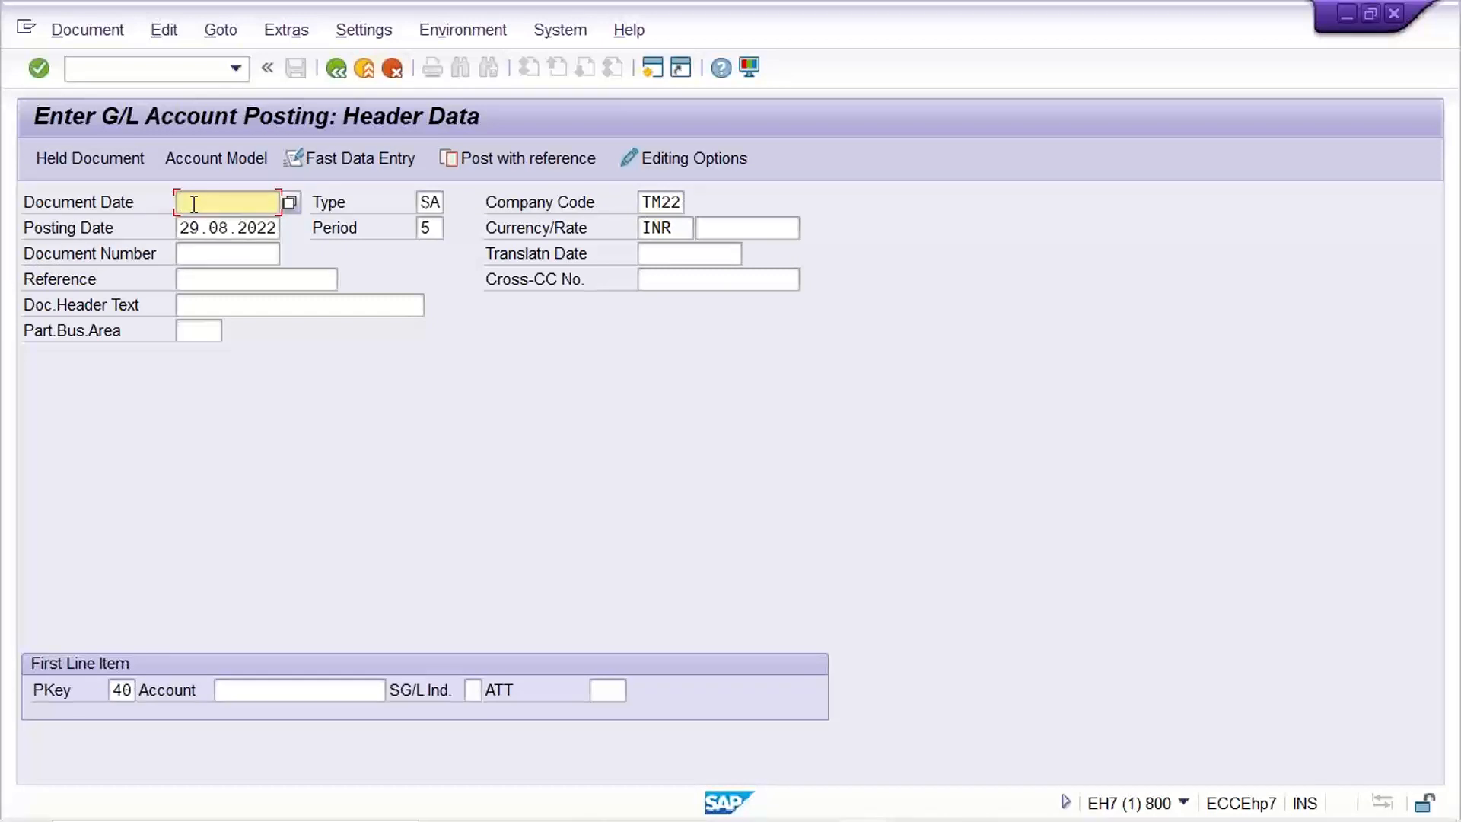
{"action": "type", "text": "29"}
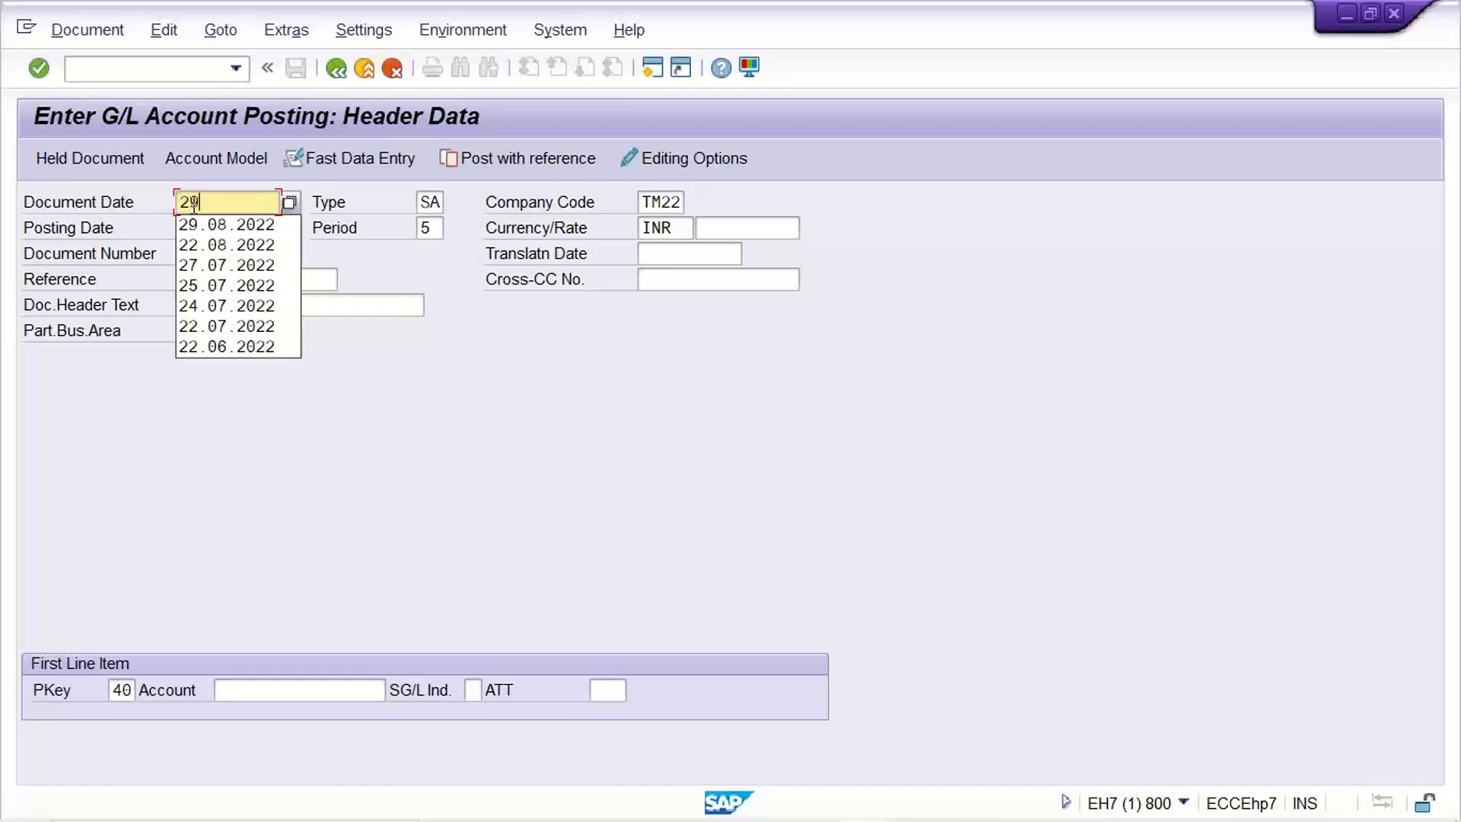
{"action": "left_click", "coordinate": [226, 224]}
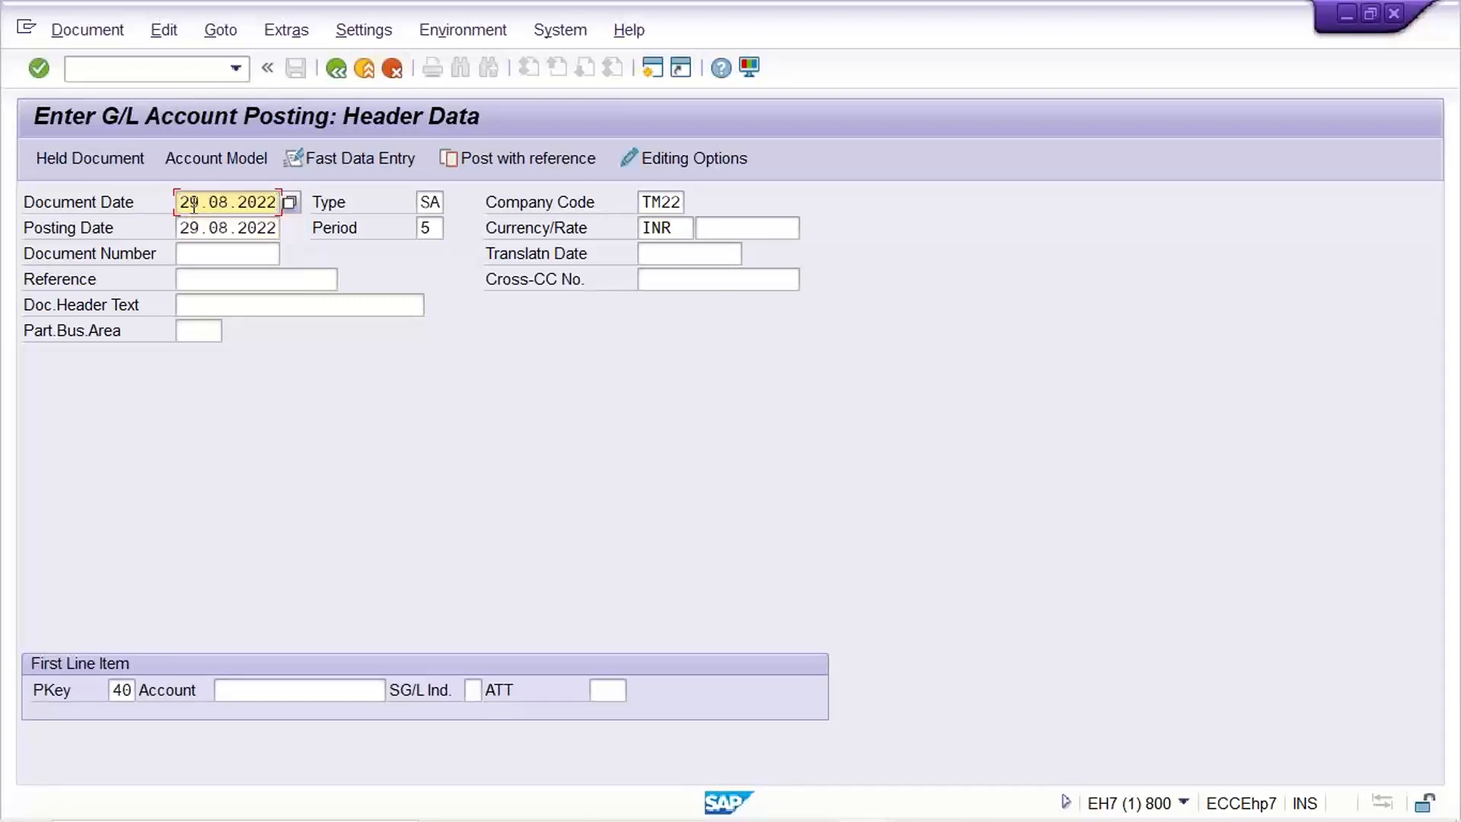
{"action": "left_click", "coordinate": [262, 689]}
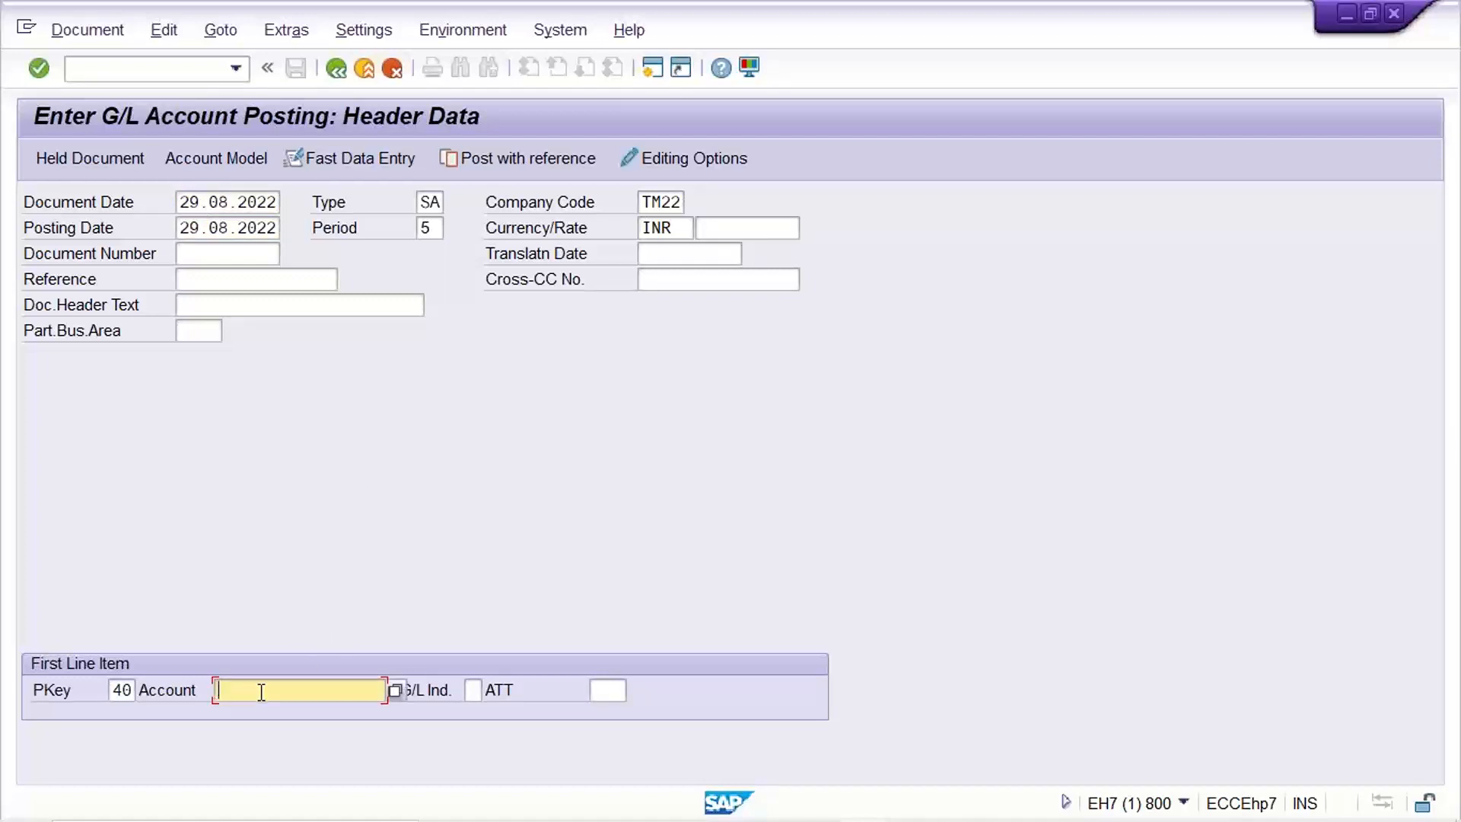
{"action": "type", "text": "4000"}
{"action": "key", "text": "Return"}
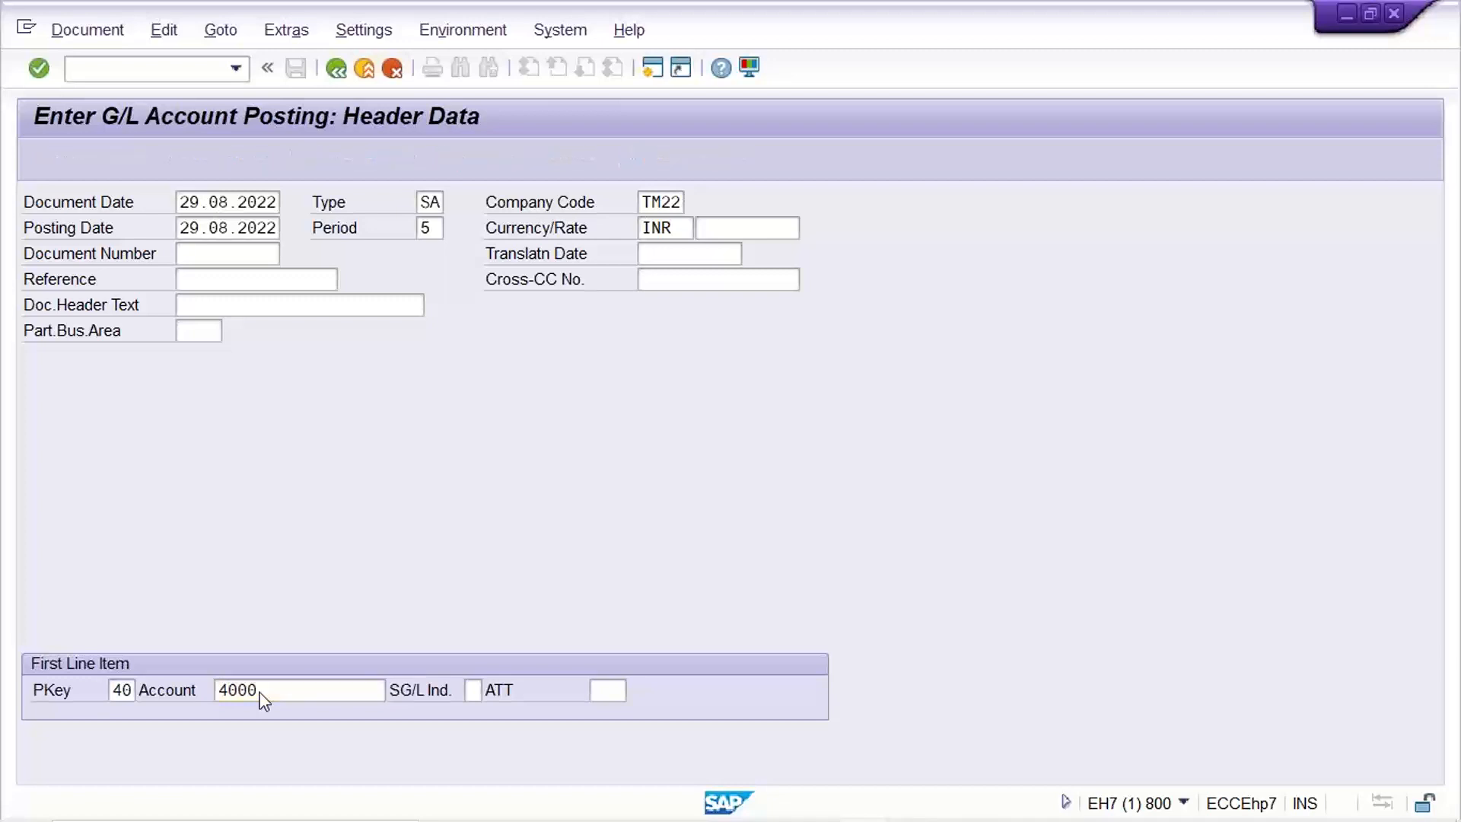
{"action": "type", "text": "1000"}
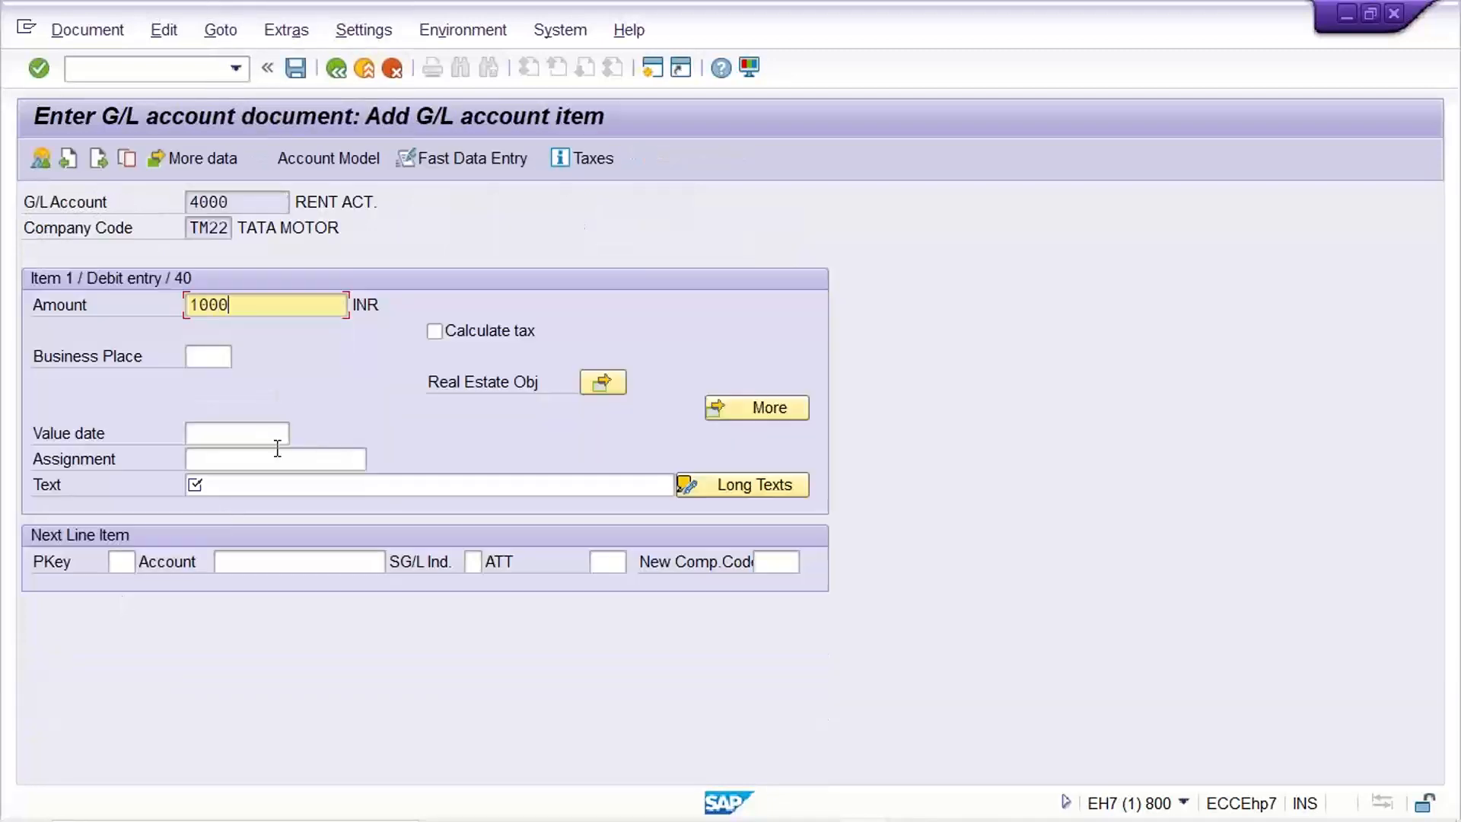
Add item text 'Rent posting for corp office', then posting key 50 with account 1000.
{"action": "left_click", "coordinate": [288, 487]}
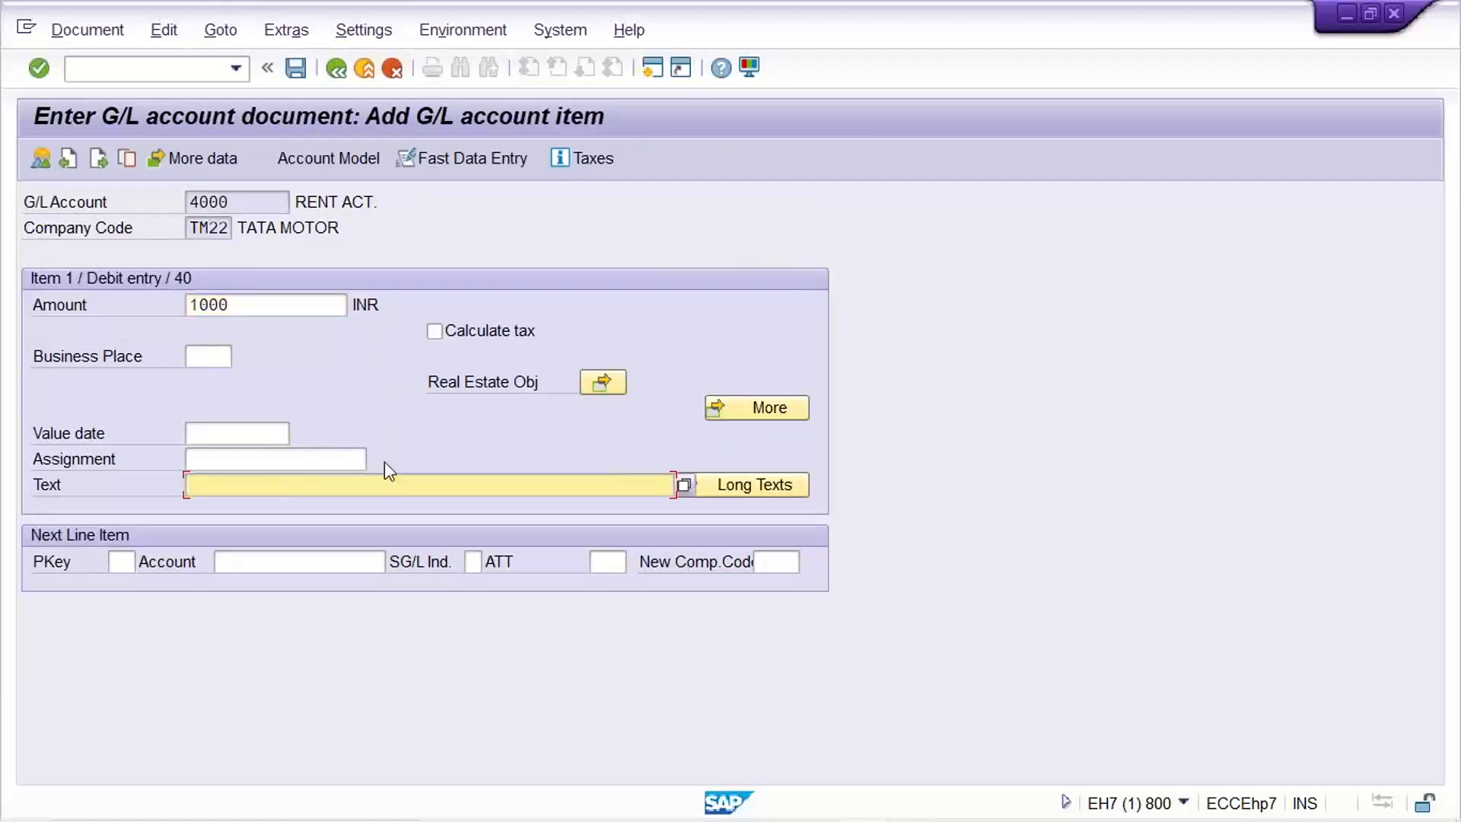
{"action": "type", "text": "RE"}
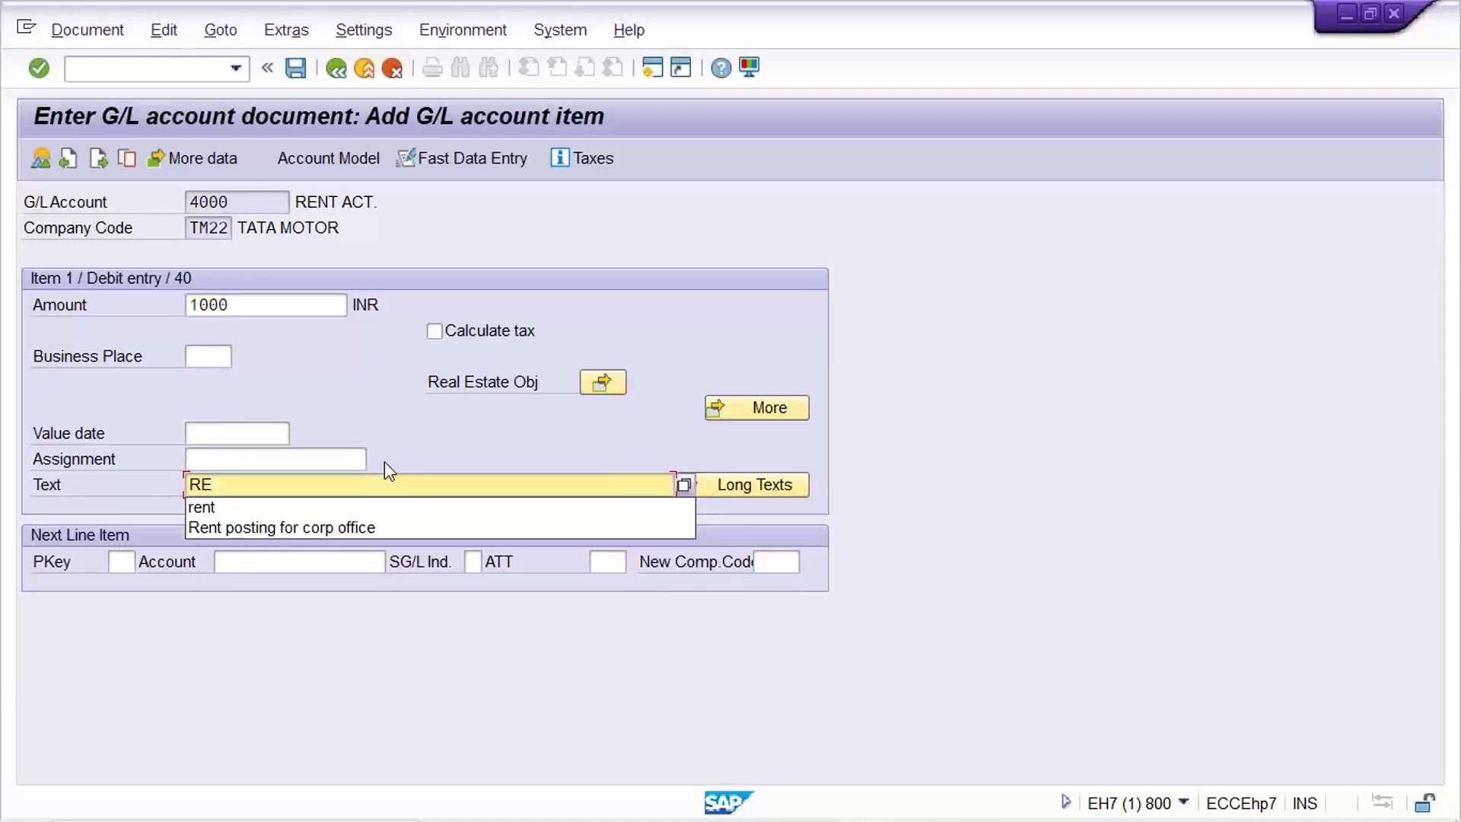
{"action": "key", "text": "Down"}
{"action": "key", "text": "Down"}
{"action": "key", "text": "Return"}
{"action": "key", "text": "Return"}
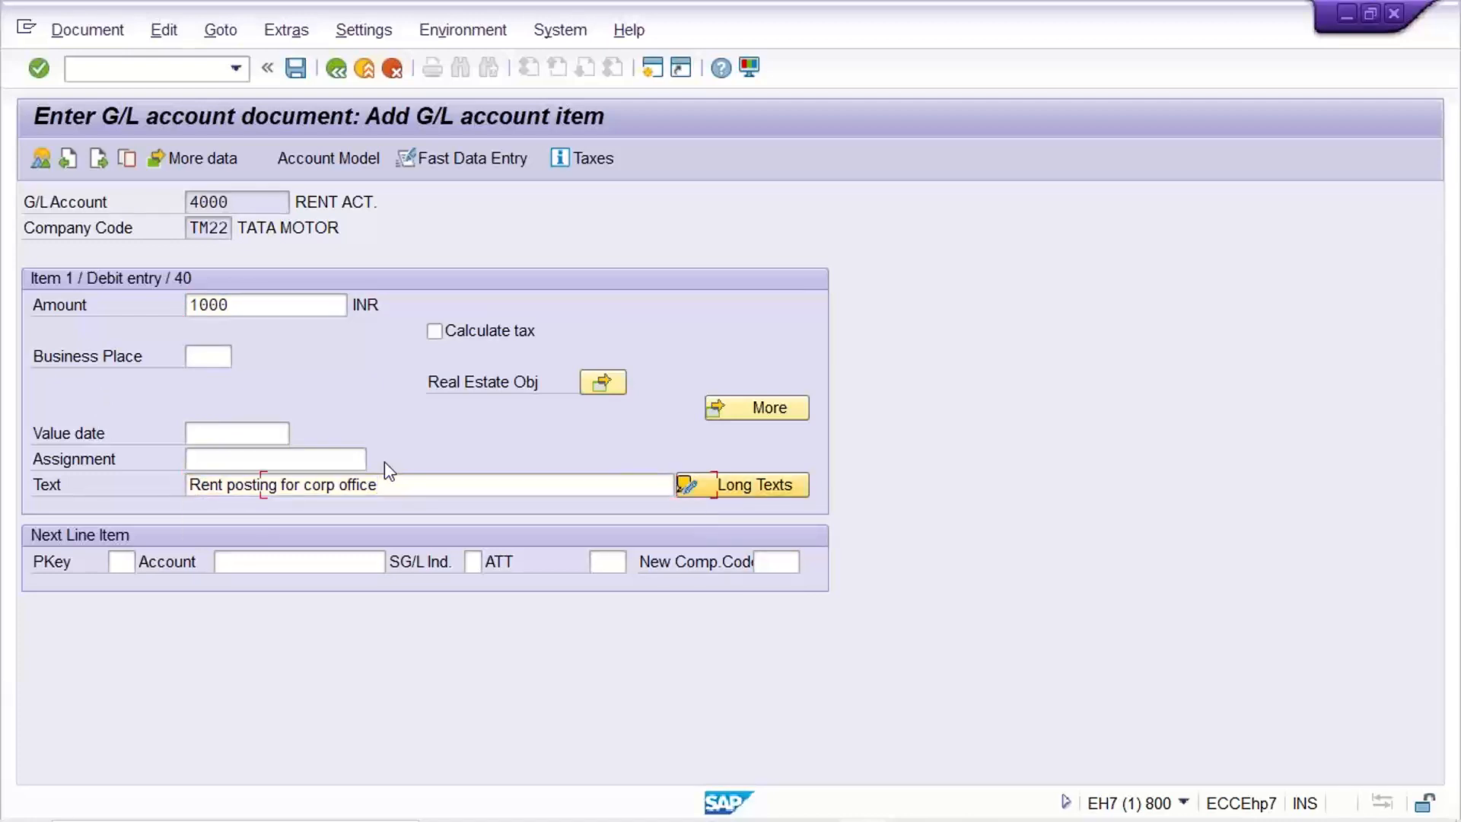
{"action": "type", "text": "50"}
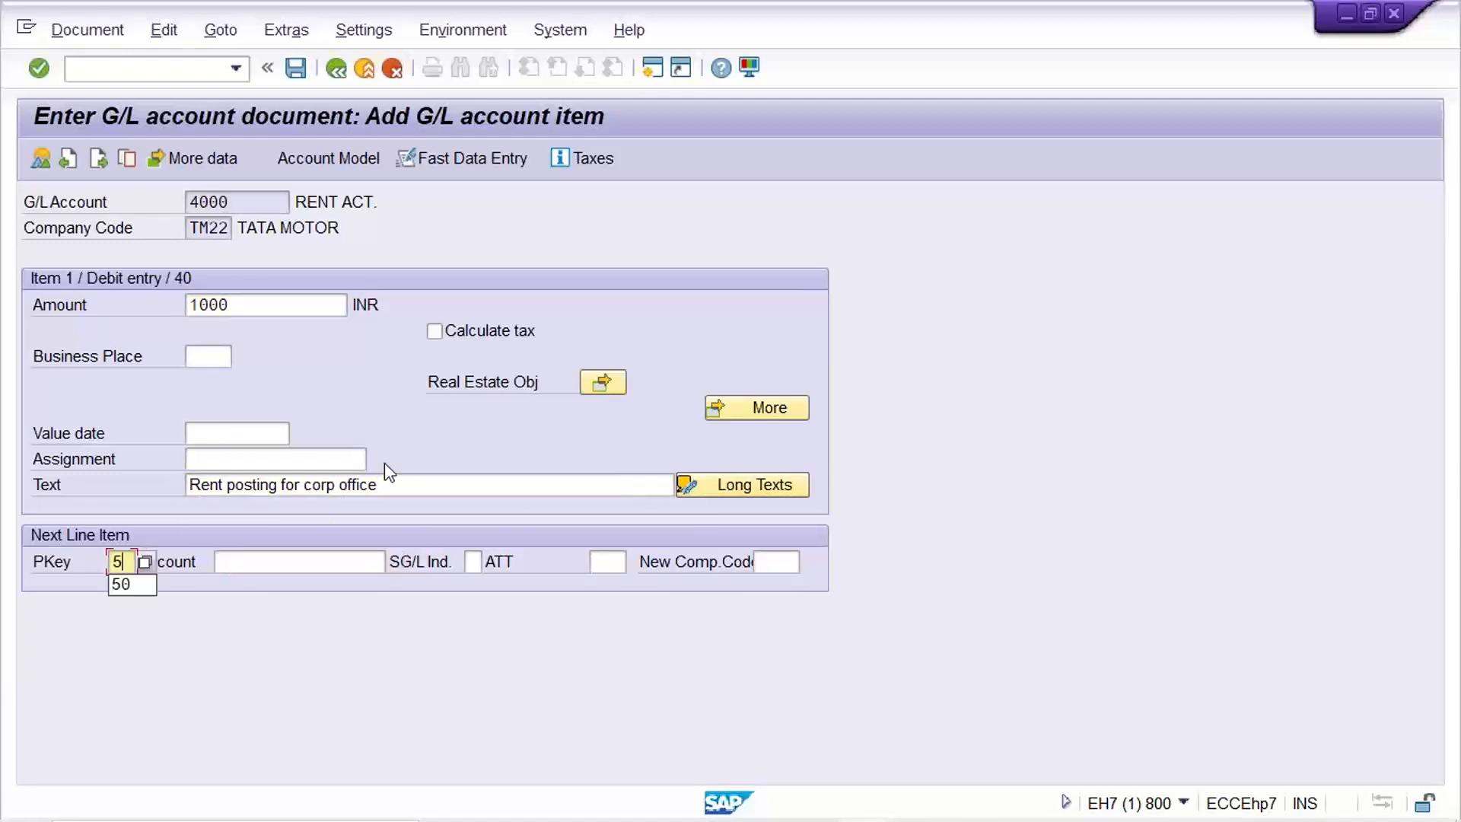
{"action": "key", "text": "Tab"}
{"action": "type", "text": "1000"}
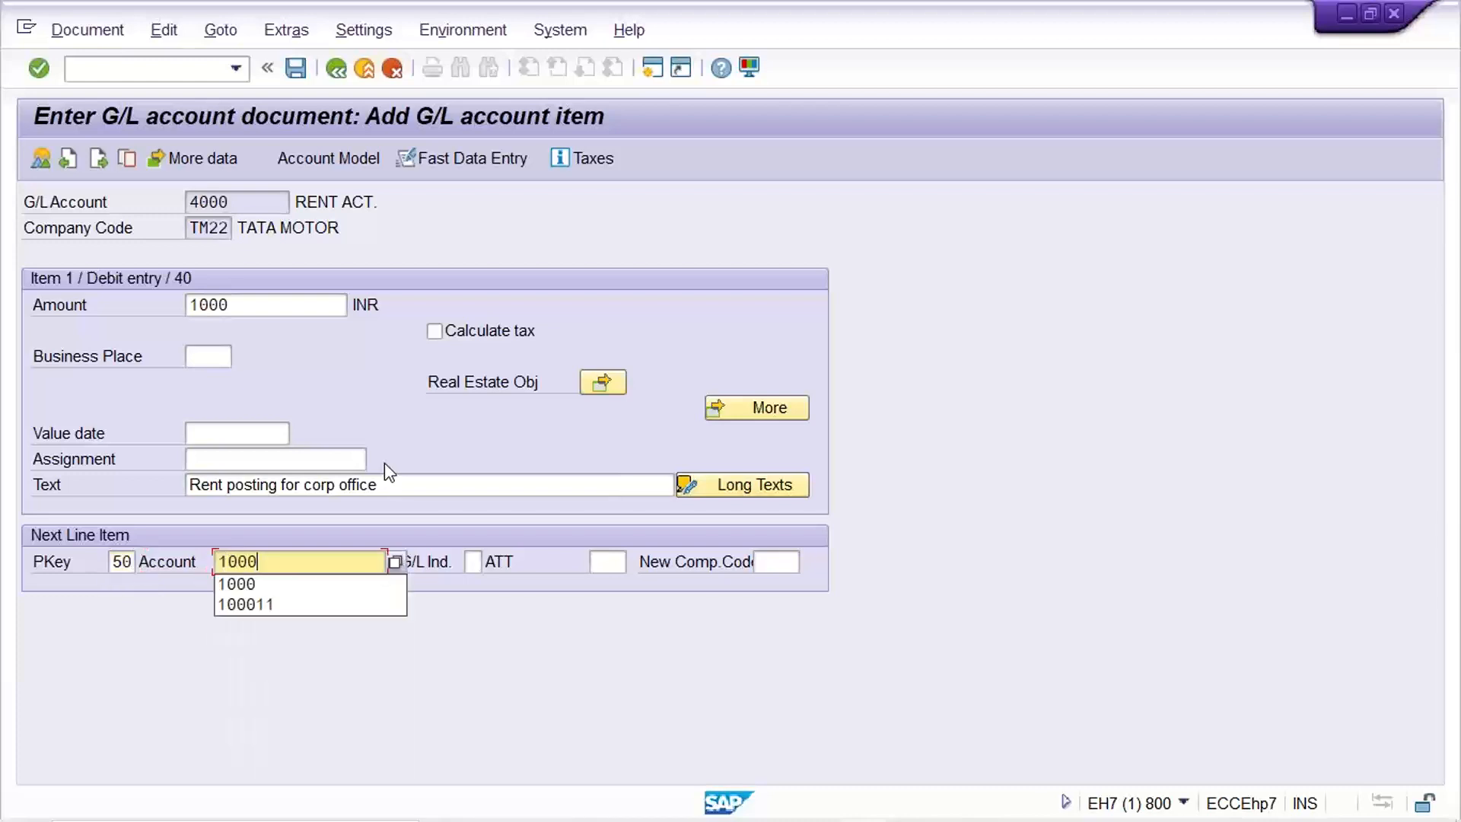
{"action": "key", "text": "Return"}
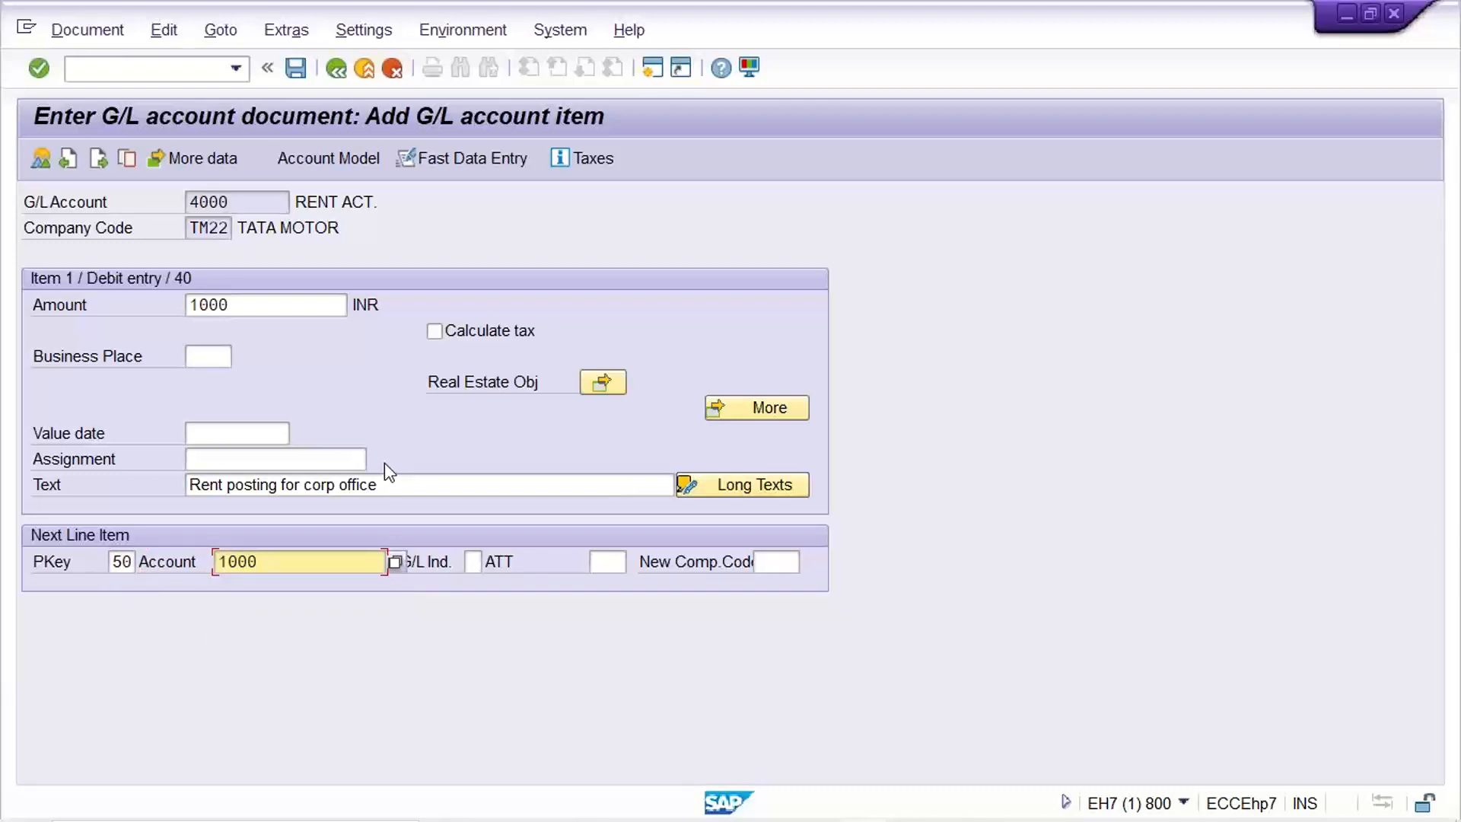
Give the HDFC bank credit line amount 1000 and the text 'Rent posting for corp office', then view the Tata Motor sheet.
{"action": "key", "text": "Return"}
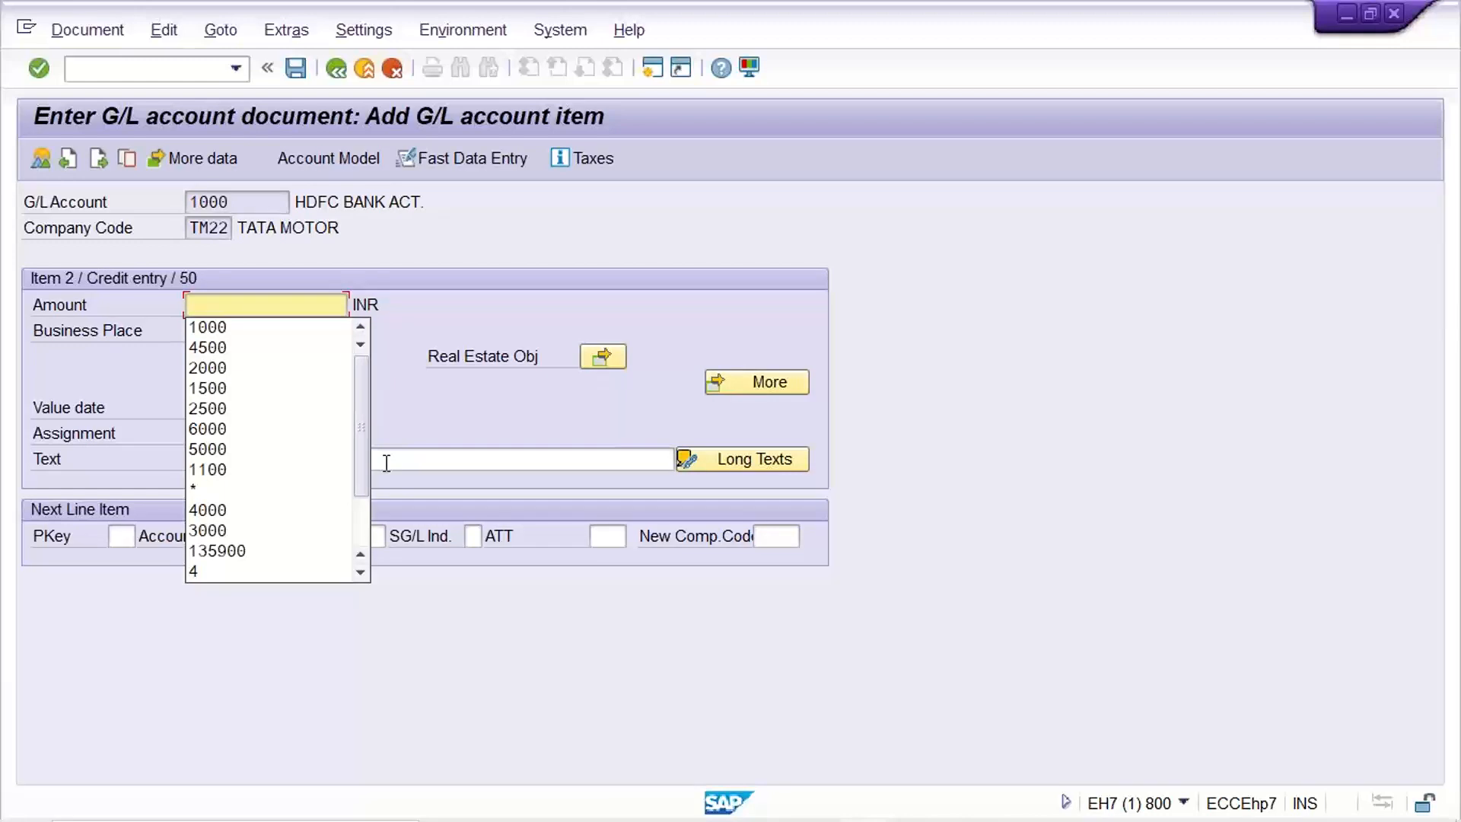
{"action": "type", "text": "1000"}
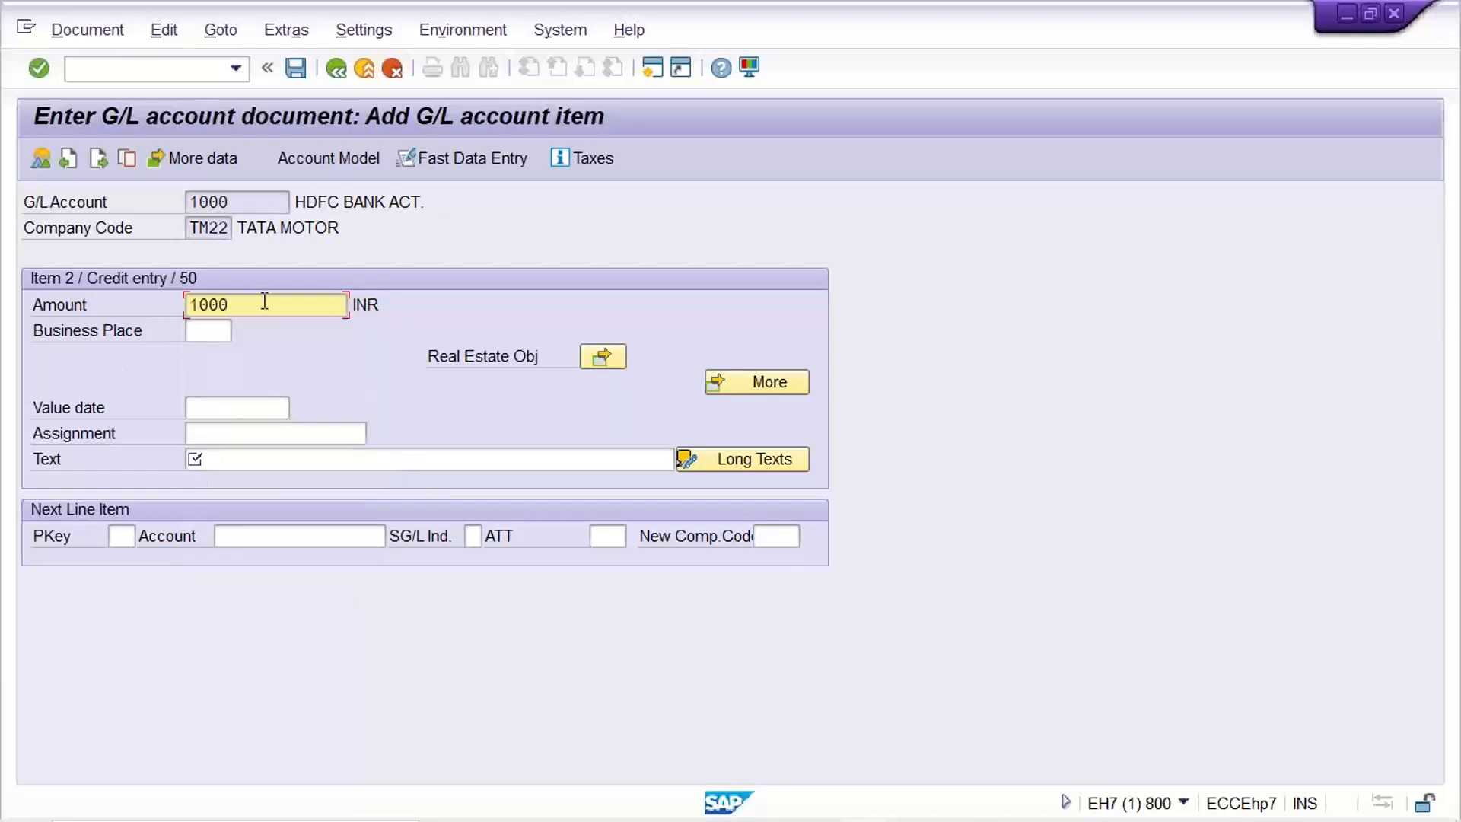
{"action": "left_click_drag", "start_coordinate": [264, 301], "coordinate": [114, 296]}
{"action": "left_click", "coordinate": [228, 460]}
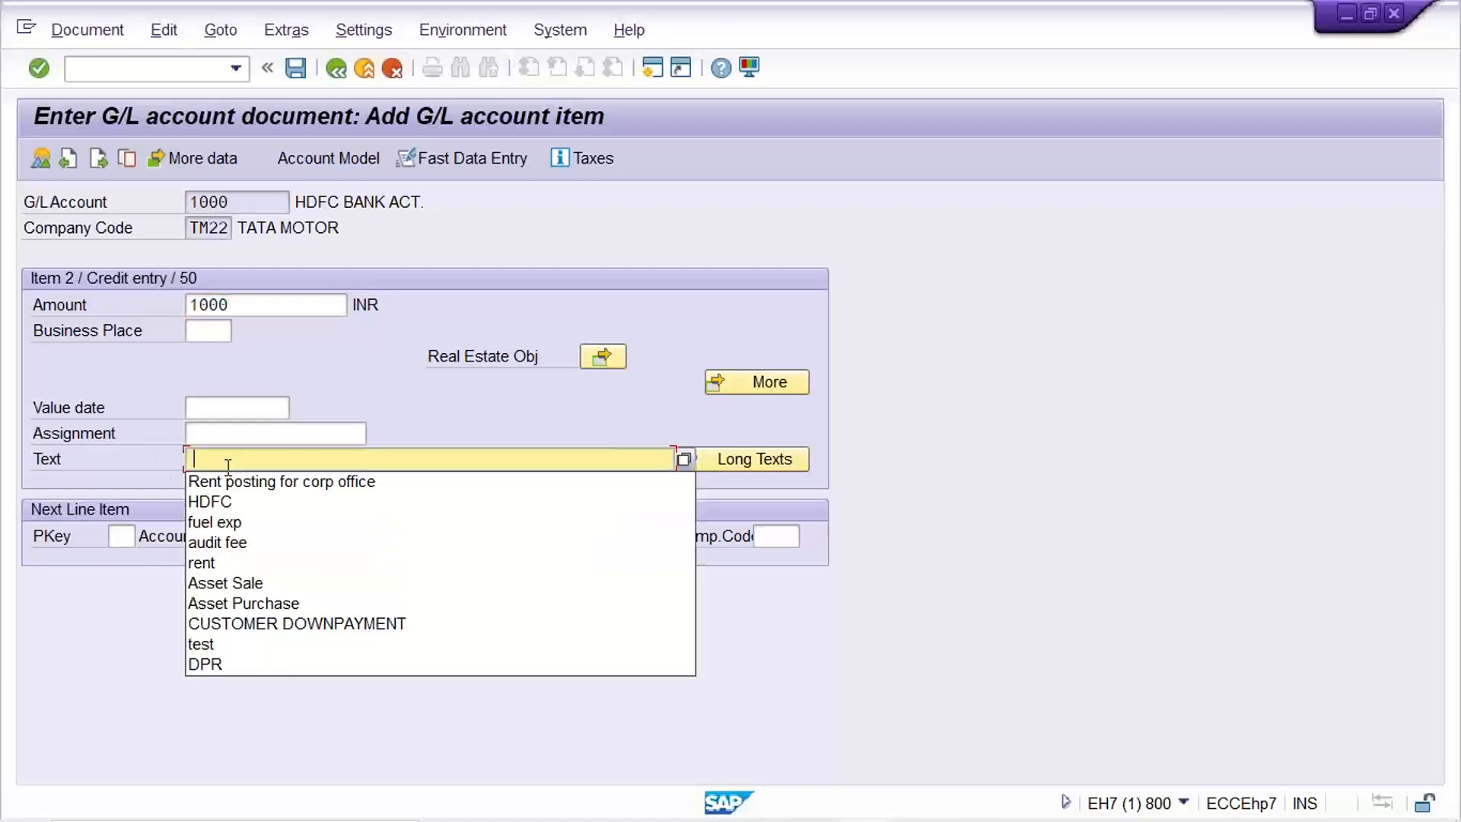
{"action": "left_click", "coordinate": [263, 485]}
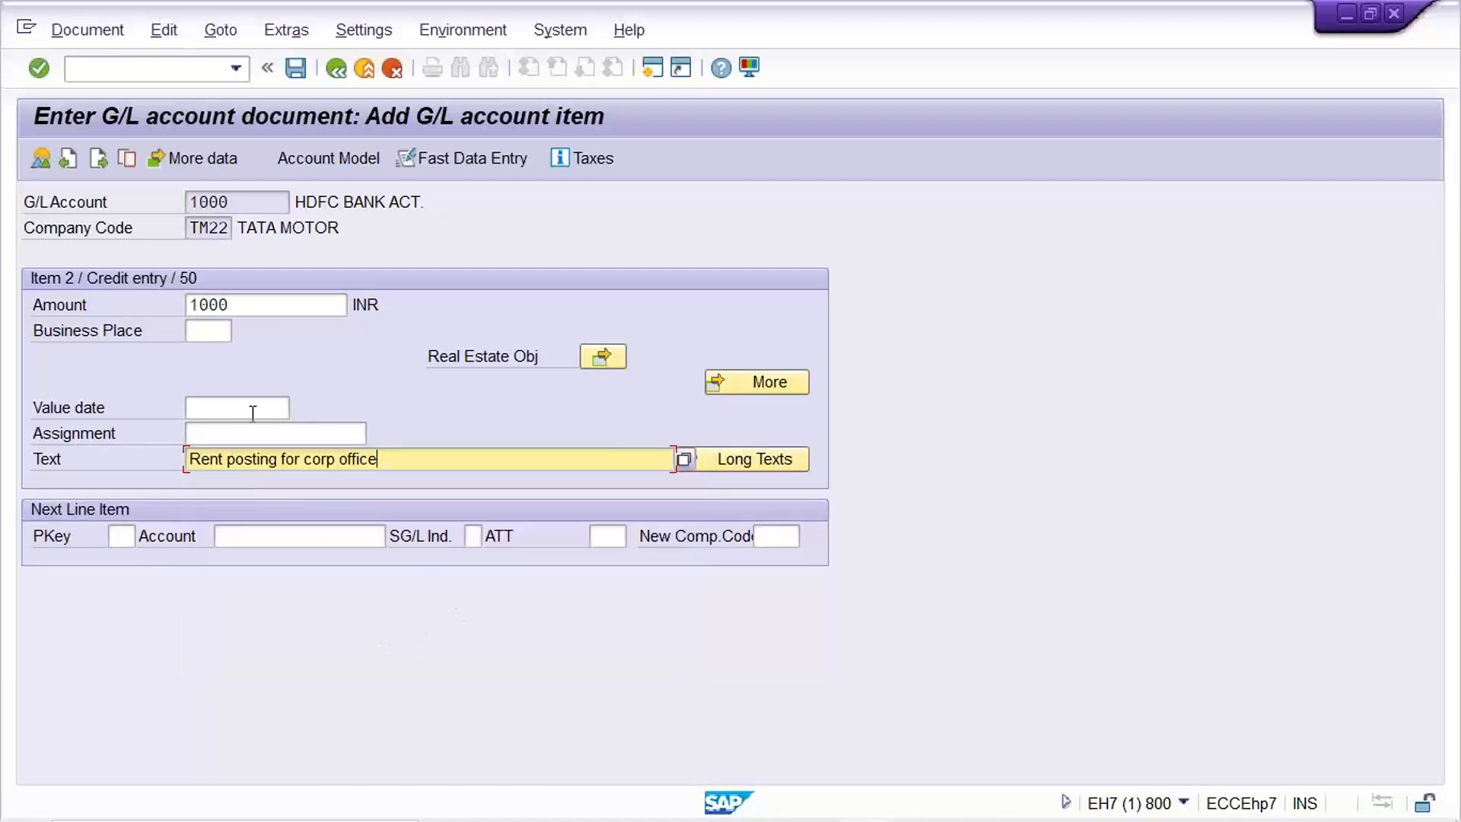
{"action": "left_click_drag", "start_coordinate": [259, 304], "coordinate": [97, 300]}
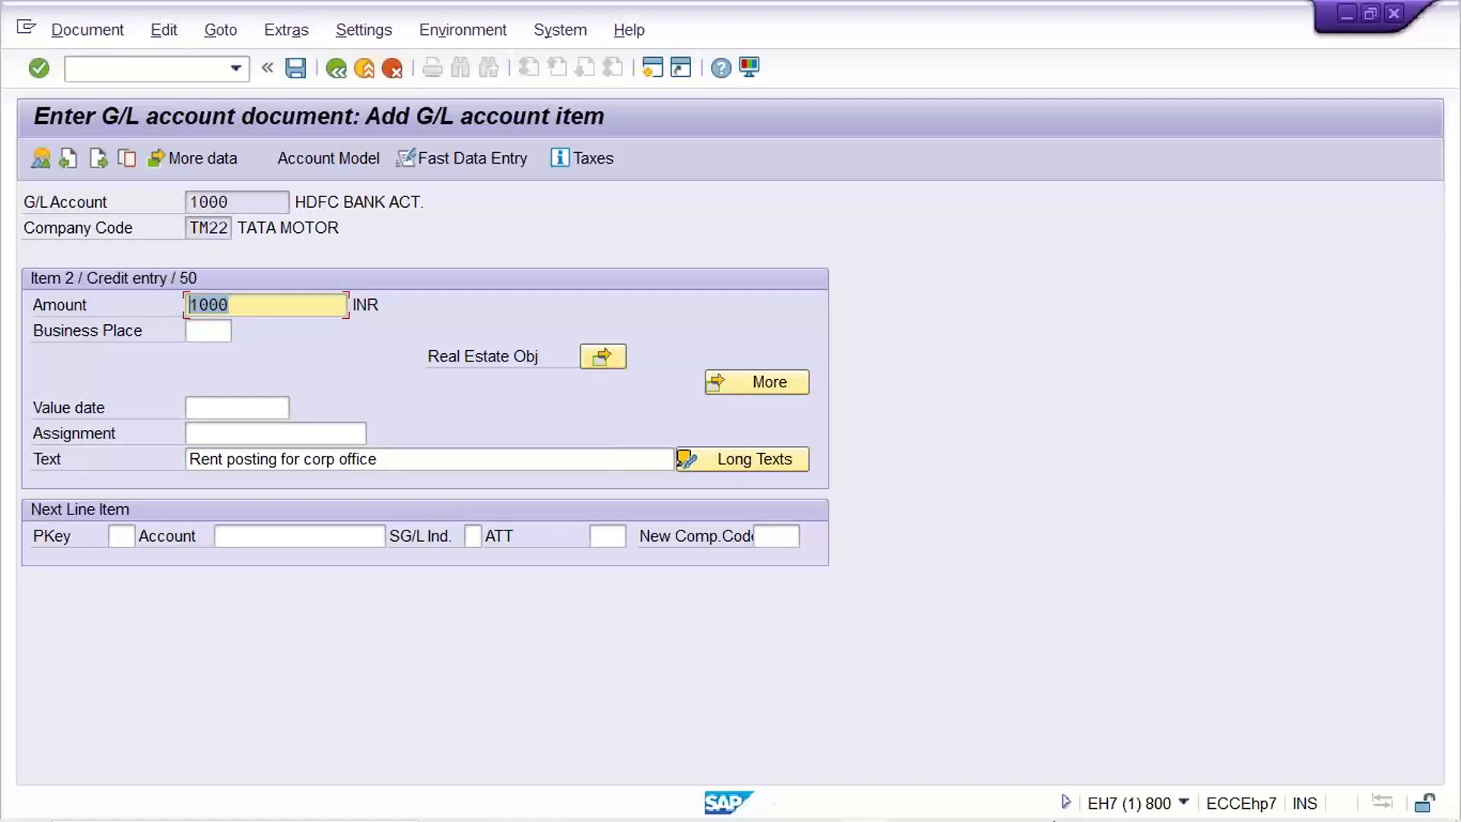
{"action": "left_click", "coordinate": [1126, 801]}
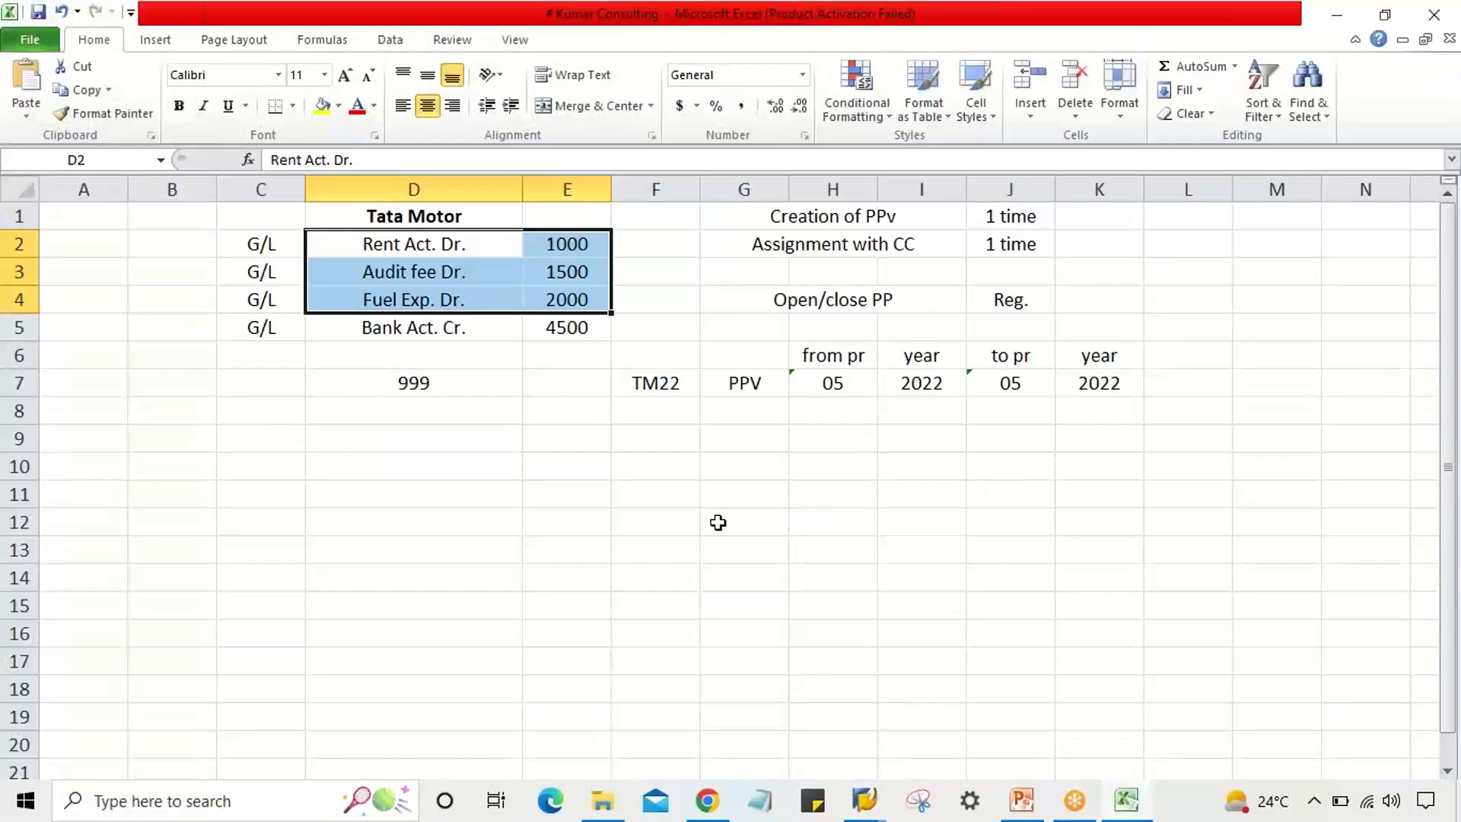
Enter 1554455.50 in cell E10 and widen column E to show the full number.
{"action": "left_click", "coordinate": [590, 469]}
{"action": "type", "text": "155"}
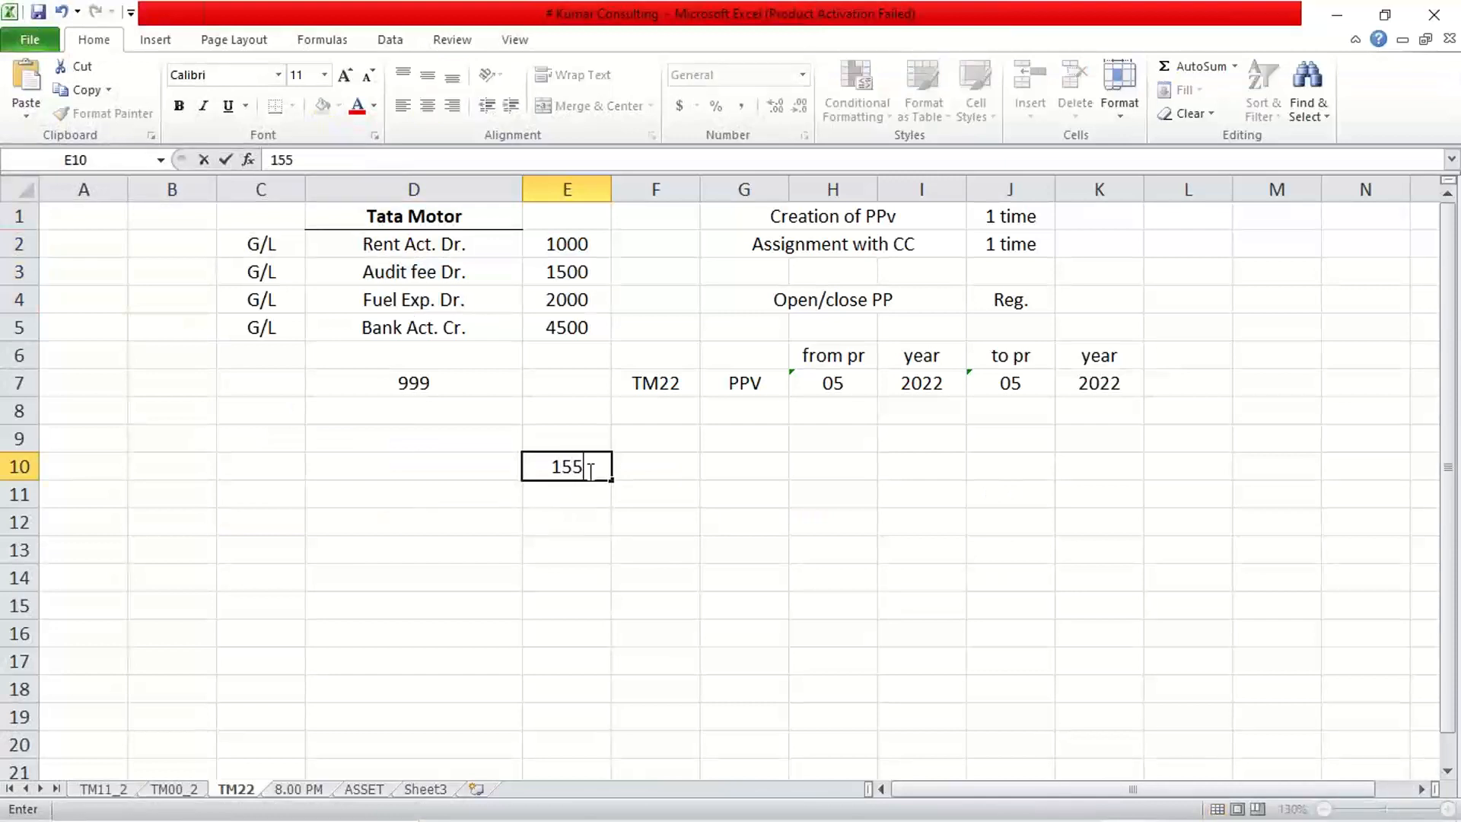
{"action": "type", "text": "4455."}
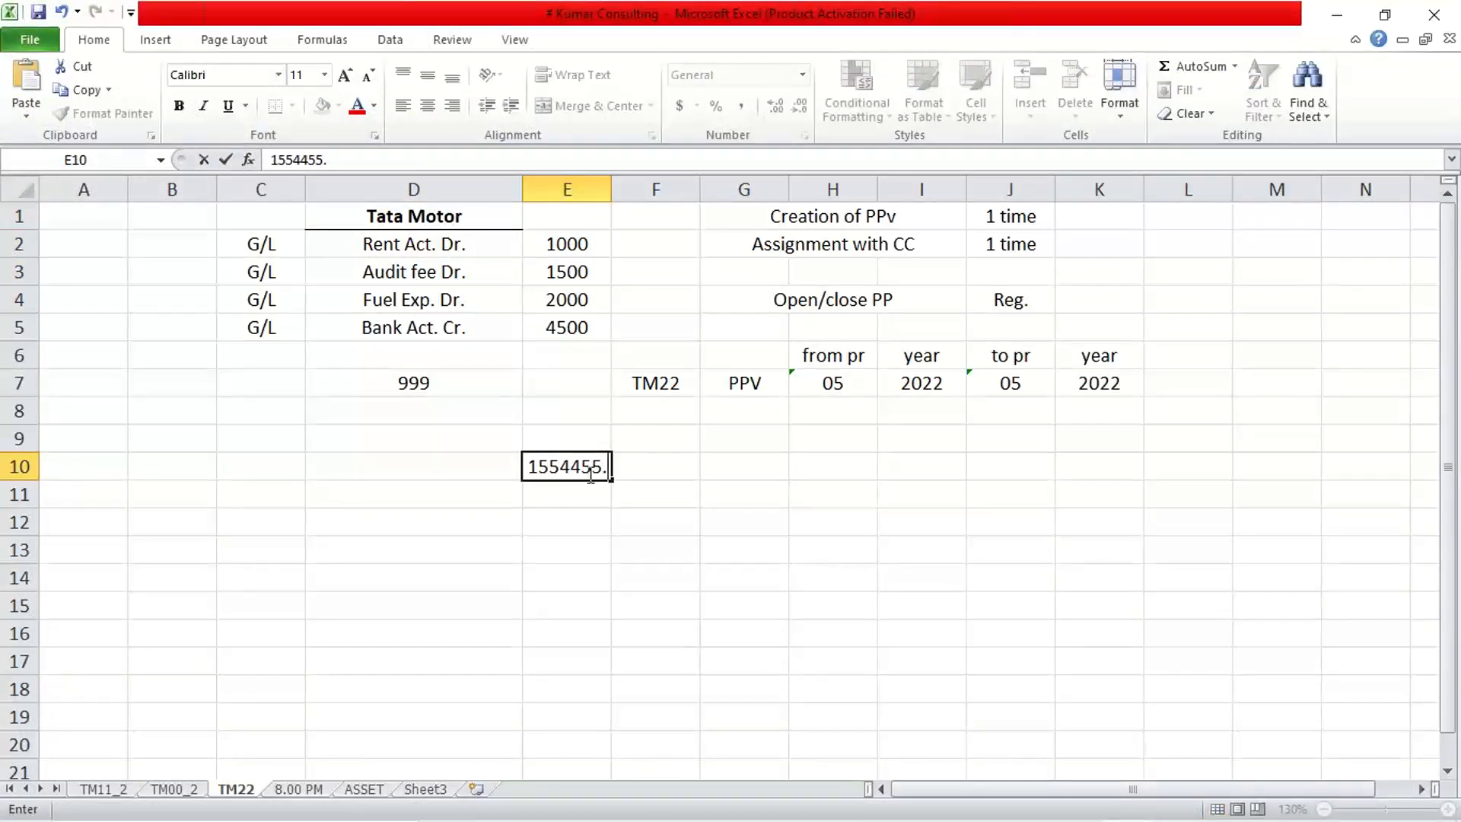
{"action": "type", "text": "50"}
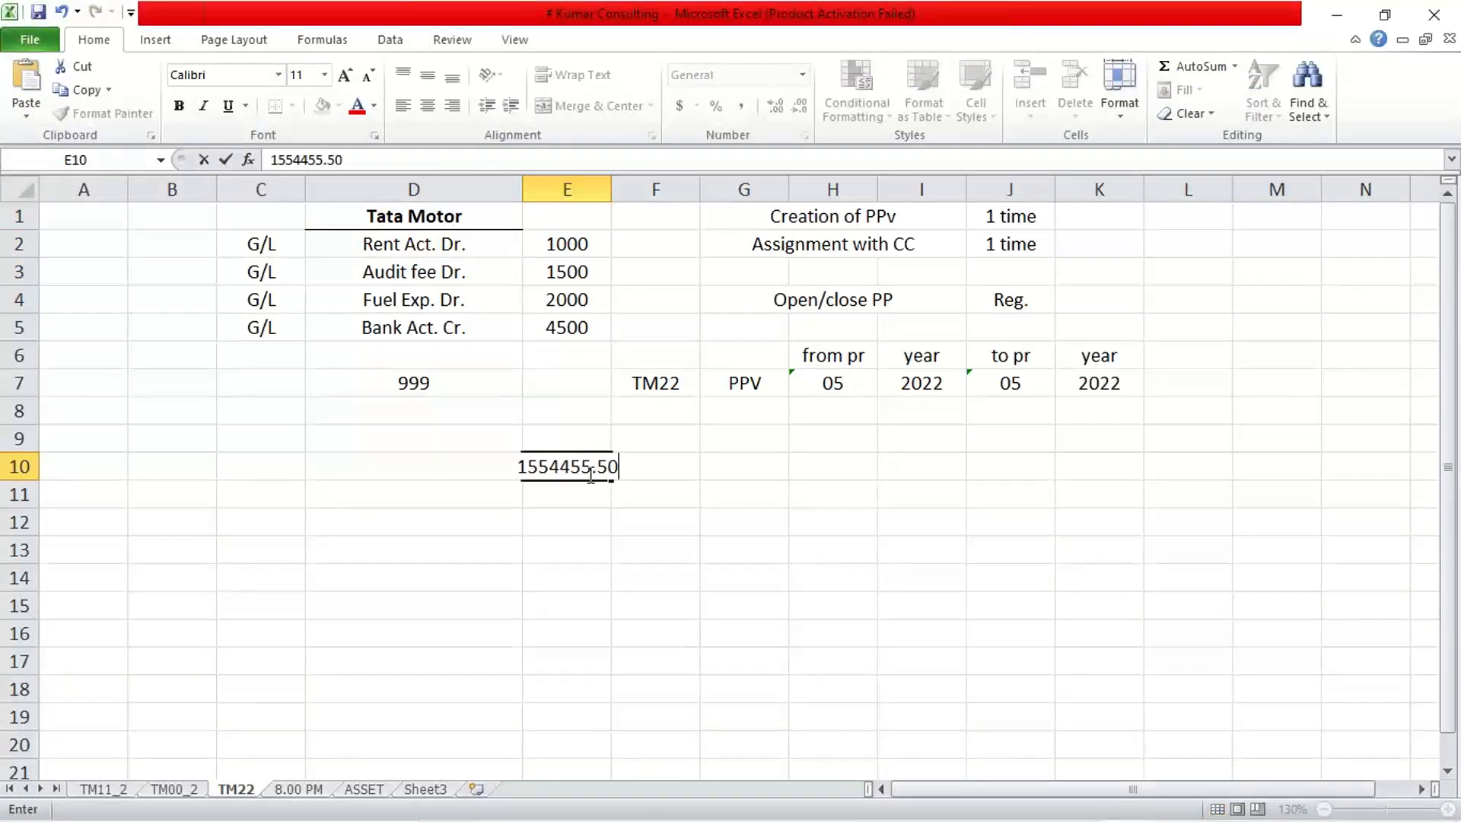
{"action": "key", "text": "Return"}
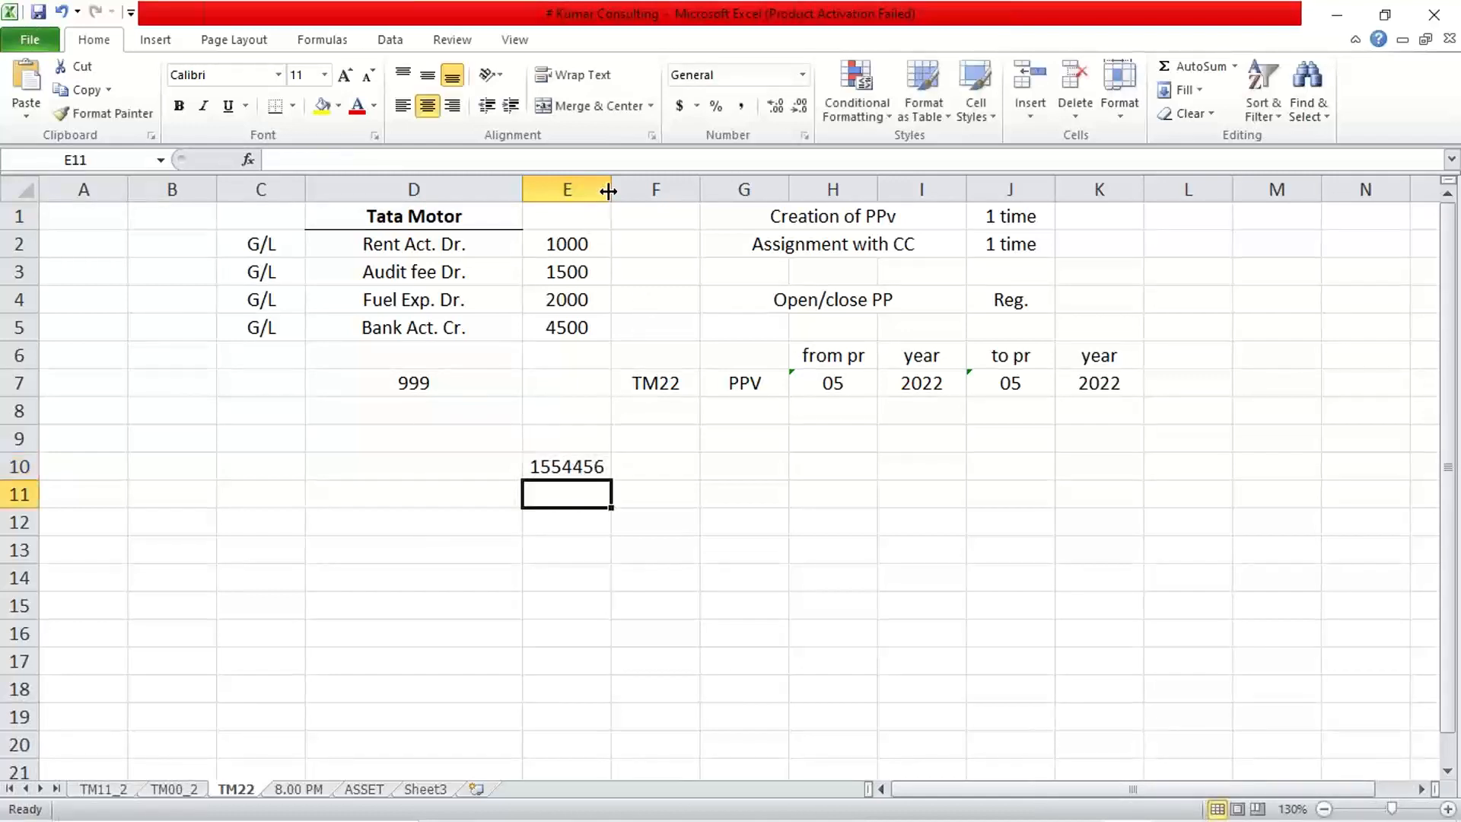
{"action": "left_click_drag", "start_coordinate": [611, 189], "coordinate": [652, 190]}
{"action": "left_click", "coordinate": [592, 468]}
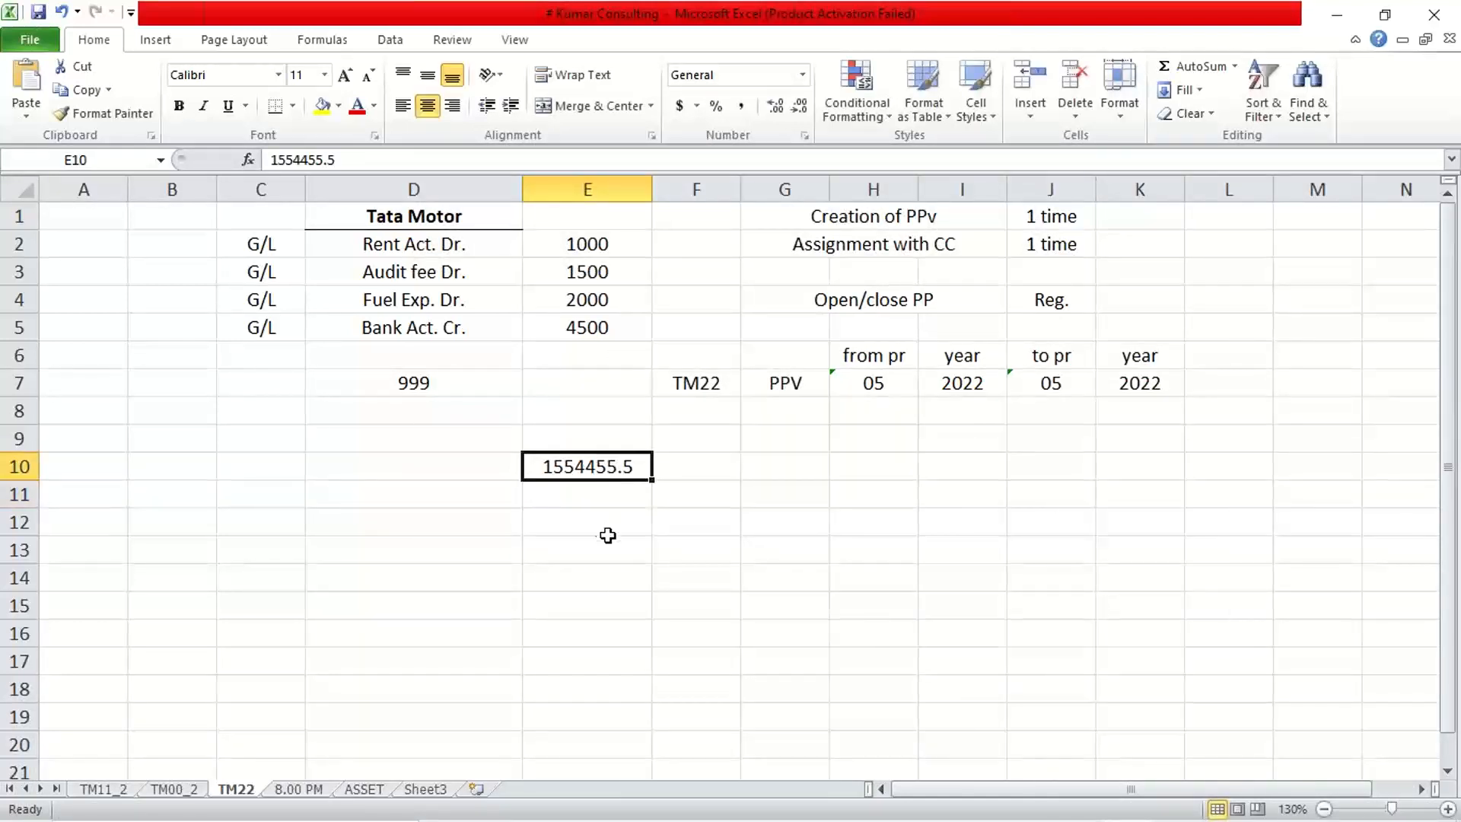
Return to the SAP G/L document entry window.
{"action": "mouse_move", "coordinate": [671, 816]}
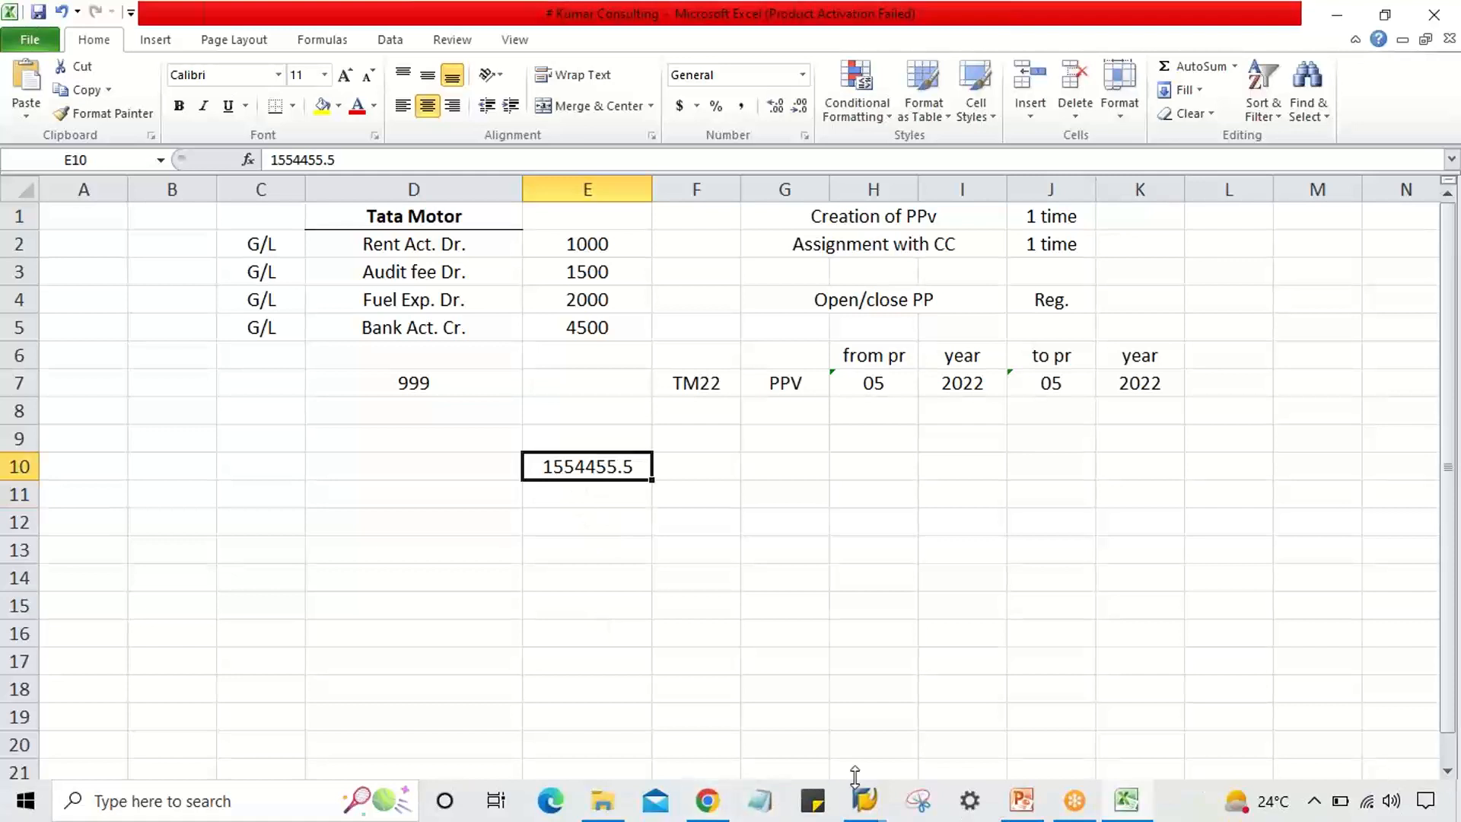
{"action": "left_click", "coordinate": [864, 800]}
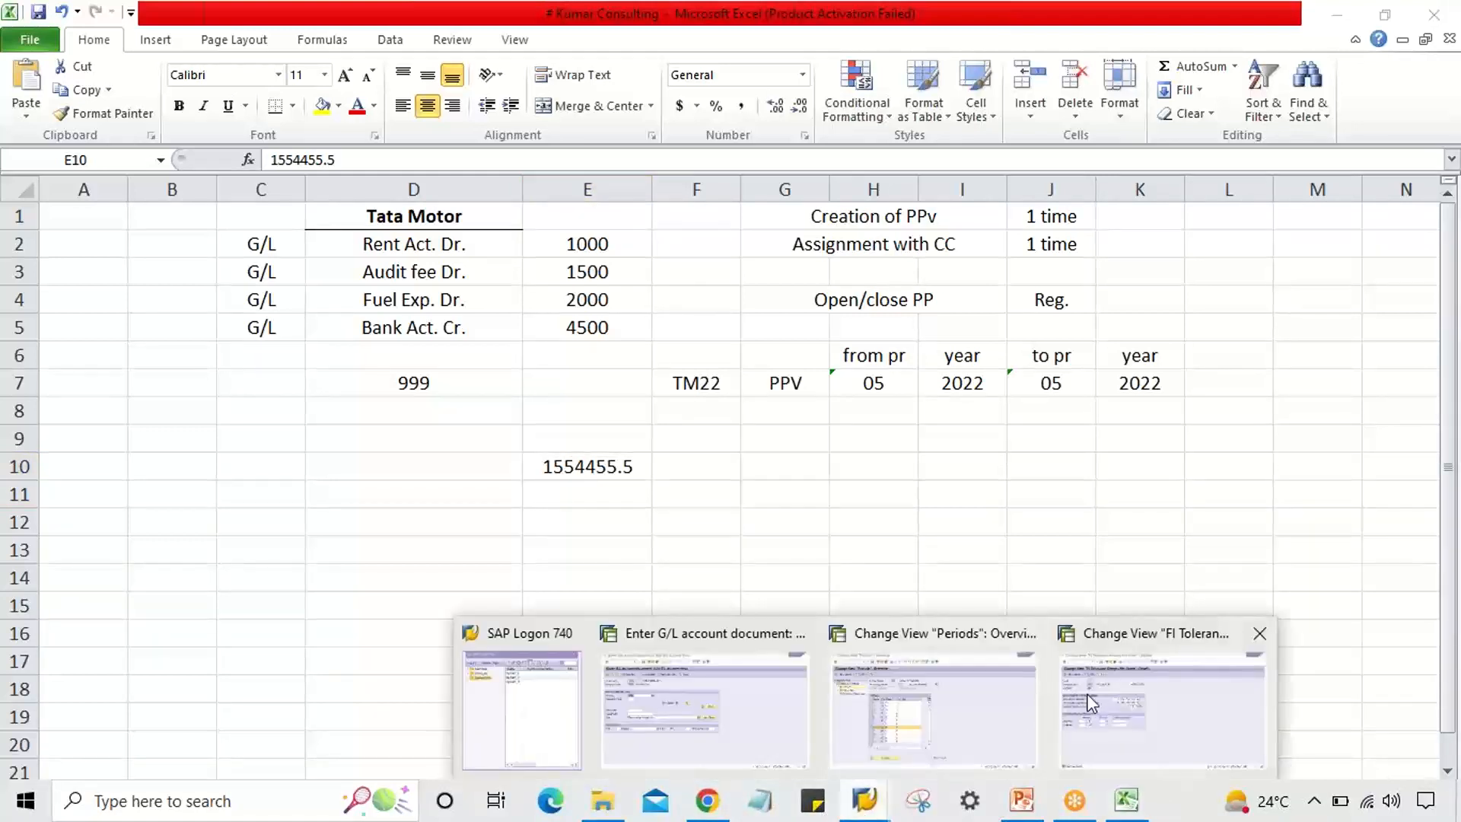
{"action": "left_click", "coordinate": [743, 725]}
Replace the bank line's amount with * and its text with + for automatic balancing.
{"action": "type", "text": "*"}
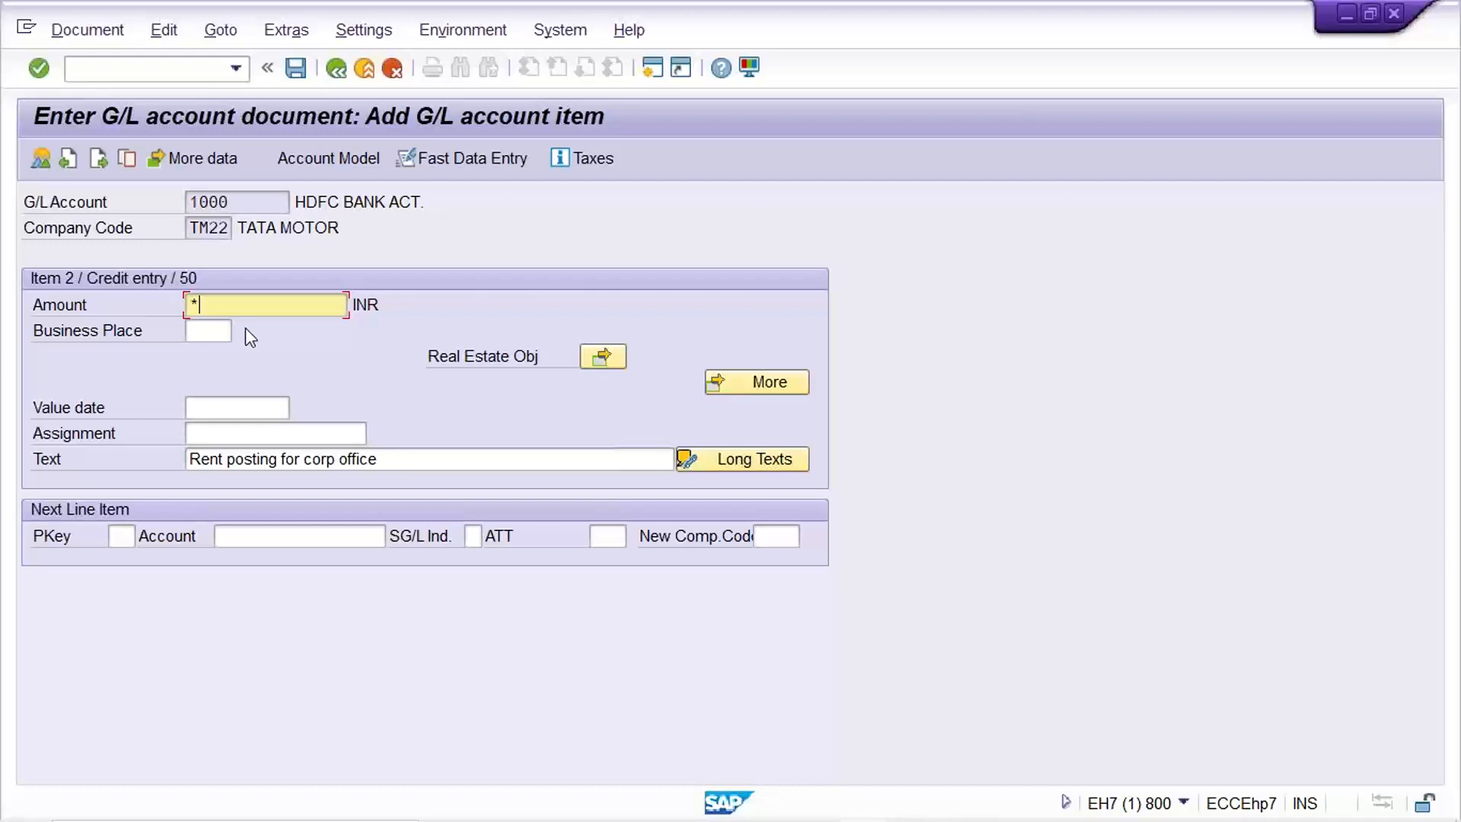
{"action": "left_click_drag", "start_coordinate": [408, 459], "coordinate": [95, 502]}
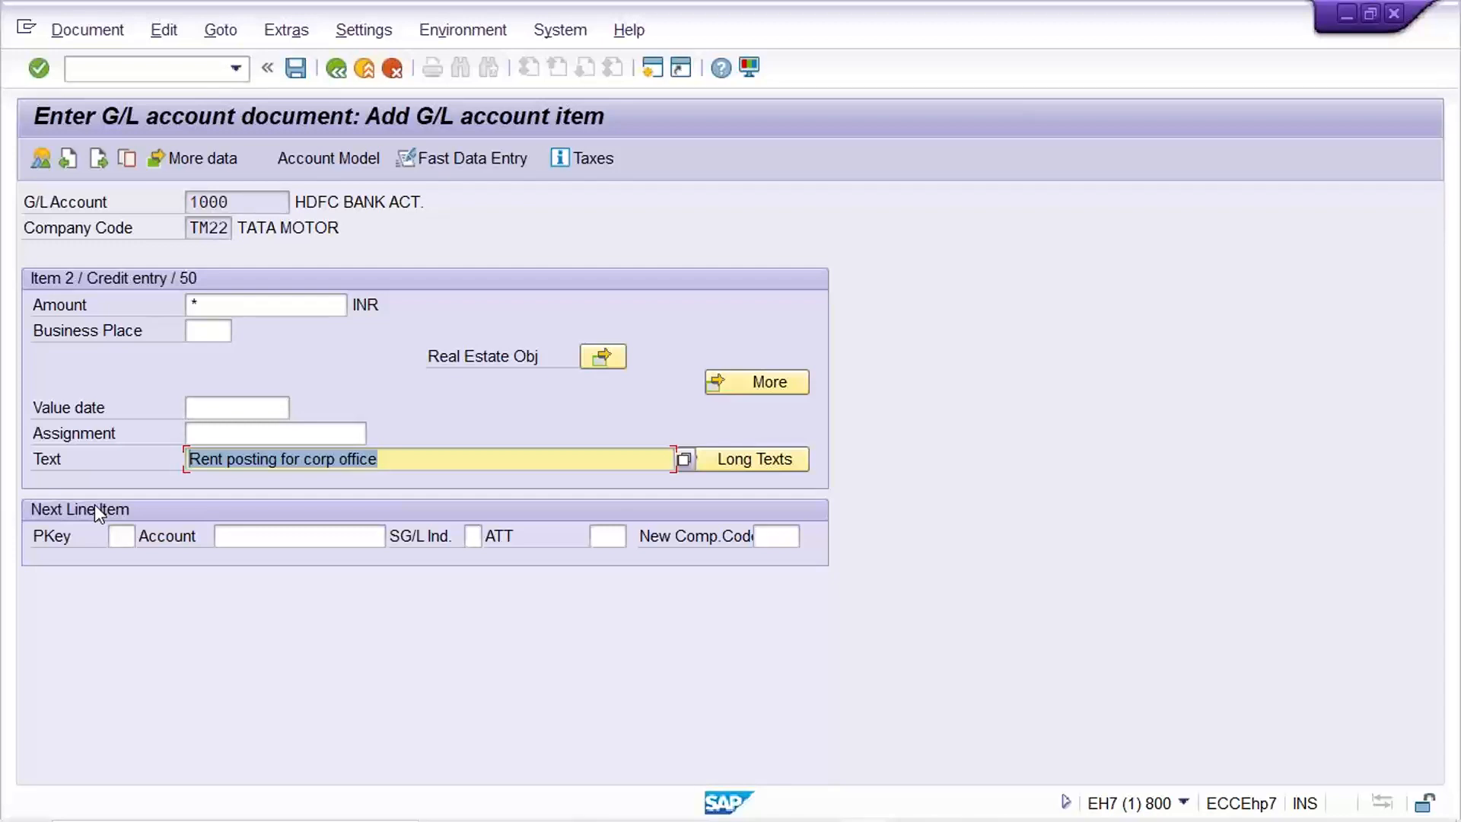
{"action": "type", "text": "+"}
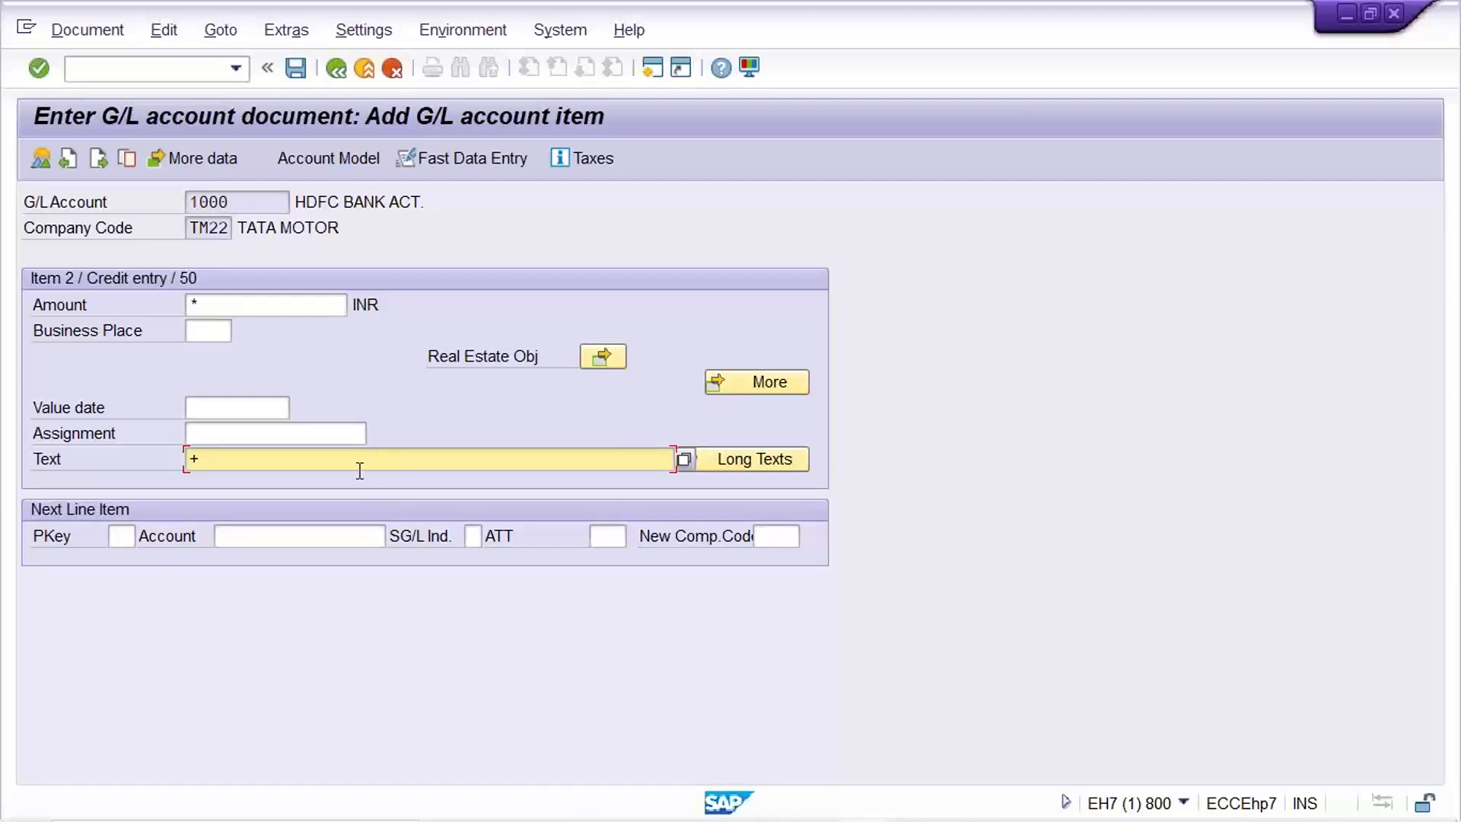
{"action": "left_click", "coordinate": [80, 32]}
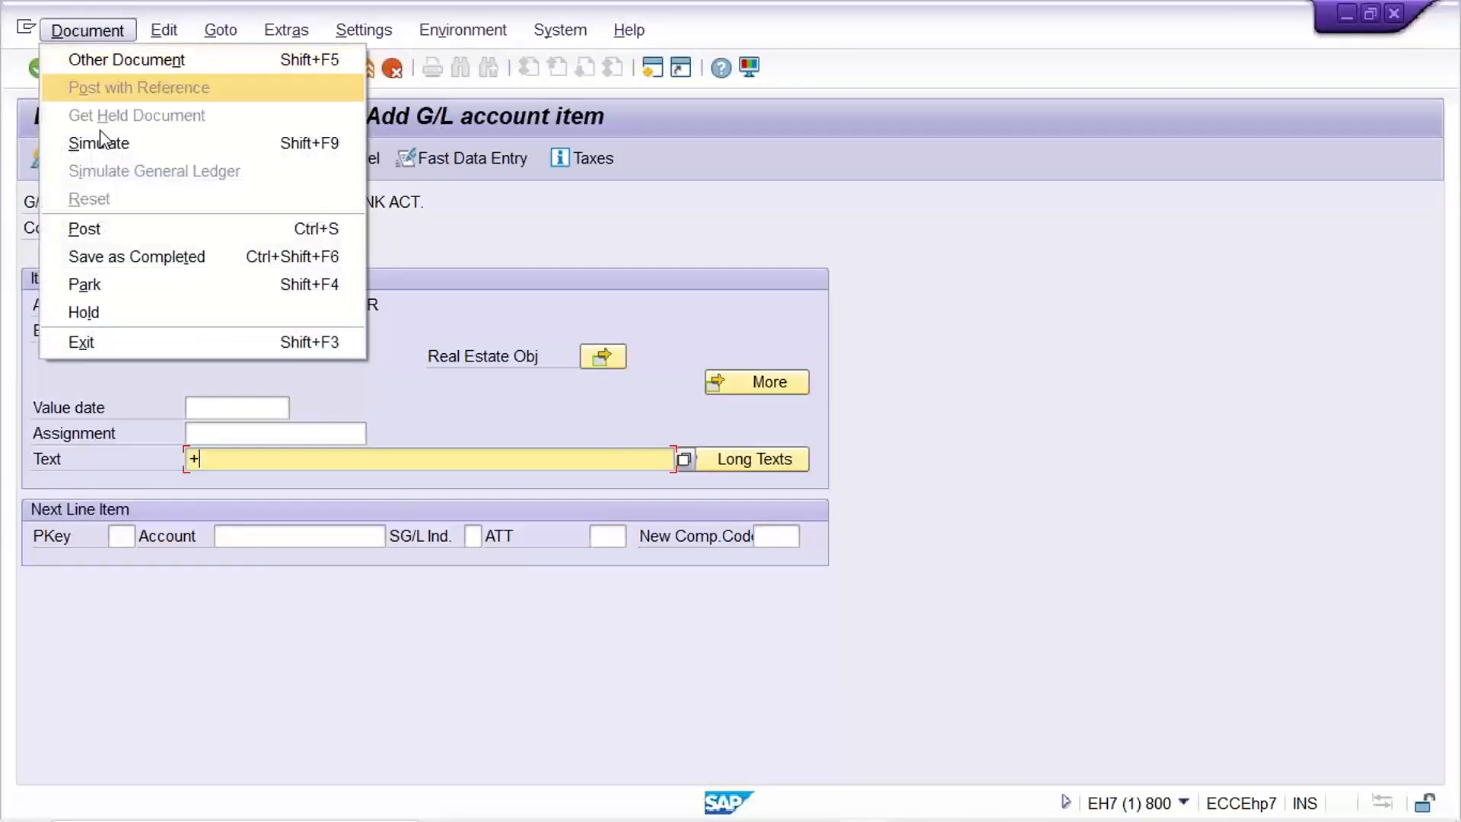
Simulate the document and check the 1,000.00 rent debit against the 1,000.00- bank credit, dated 29.08.2022.
{"action": "left_click", "coordinate": [126, 152]}
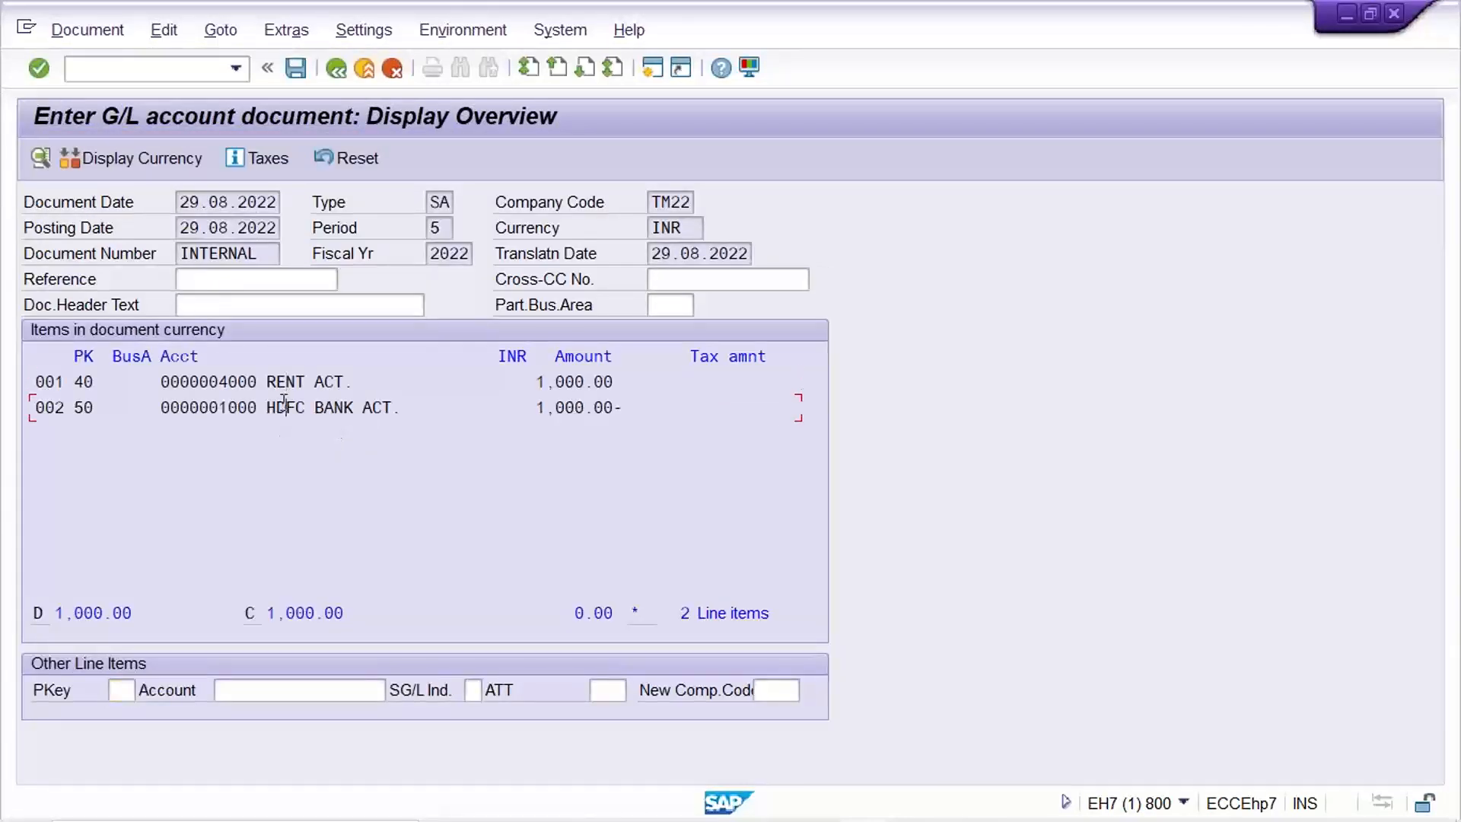
{"action": "left_click", "coordinate": [567, 409]}
{"action": "double_click", "coordinate": [522, 383]}
{"action": "left_click_drag", "start_coordinate": [642, 412], "coordinate": [515, 410]}
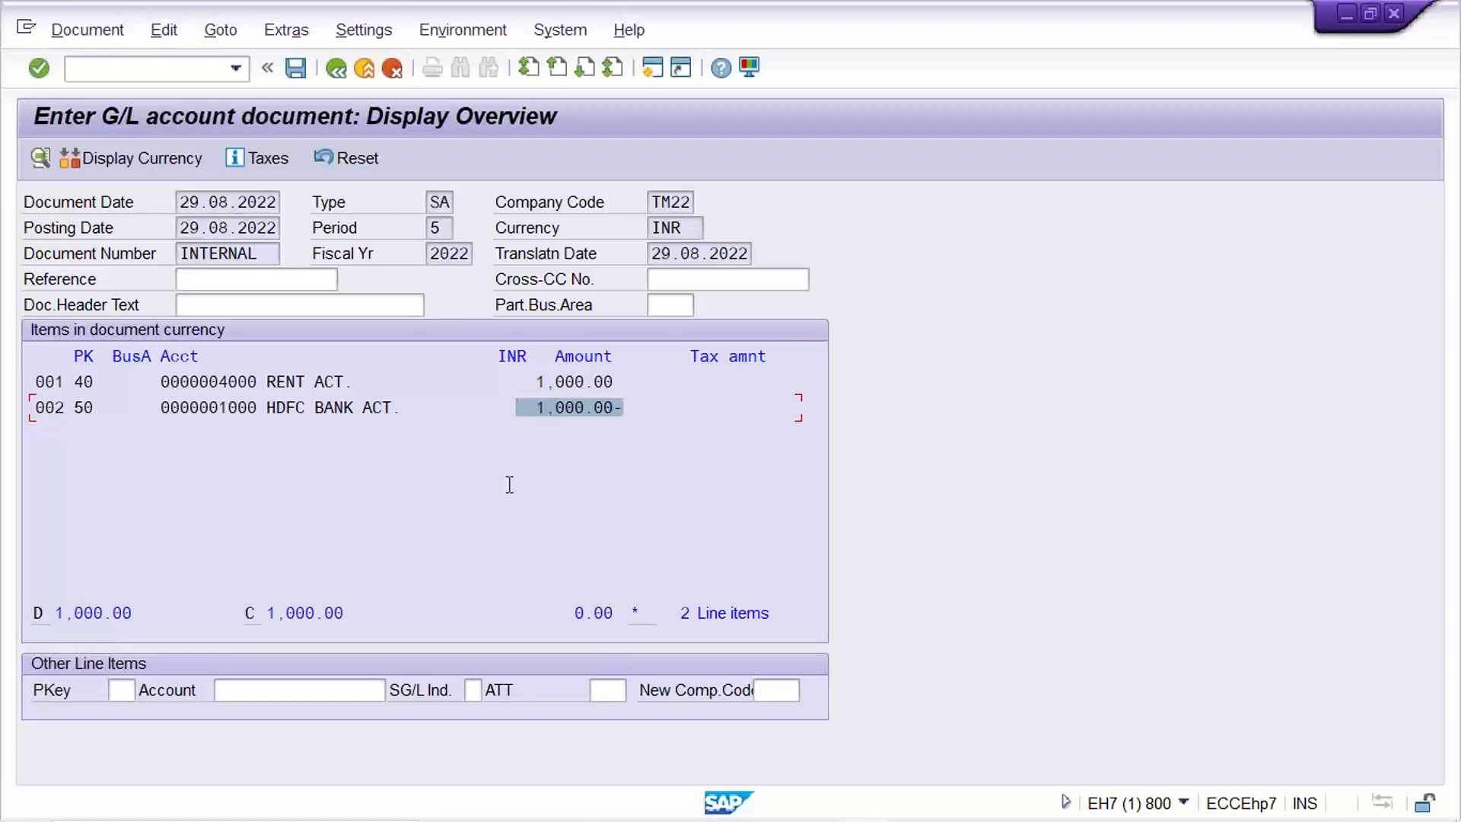
{"action": "left_click", "coordinate": [188, 201]}
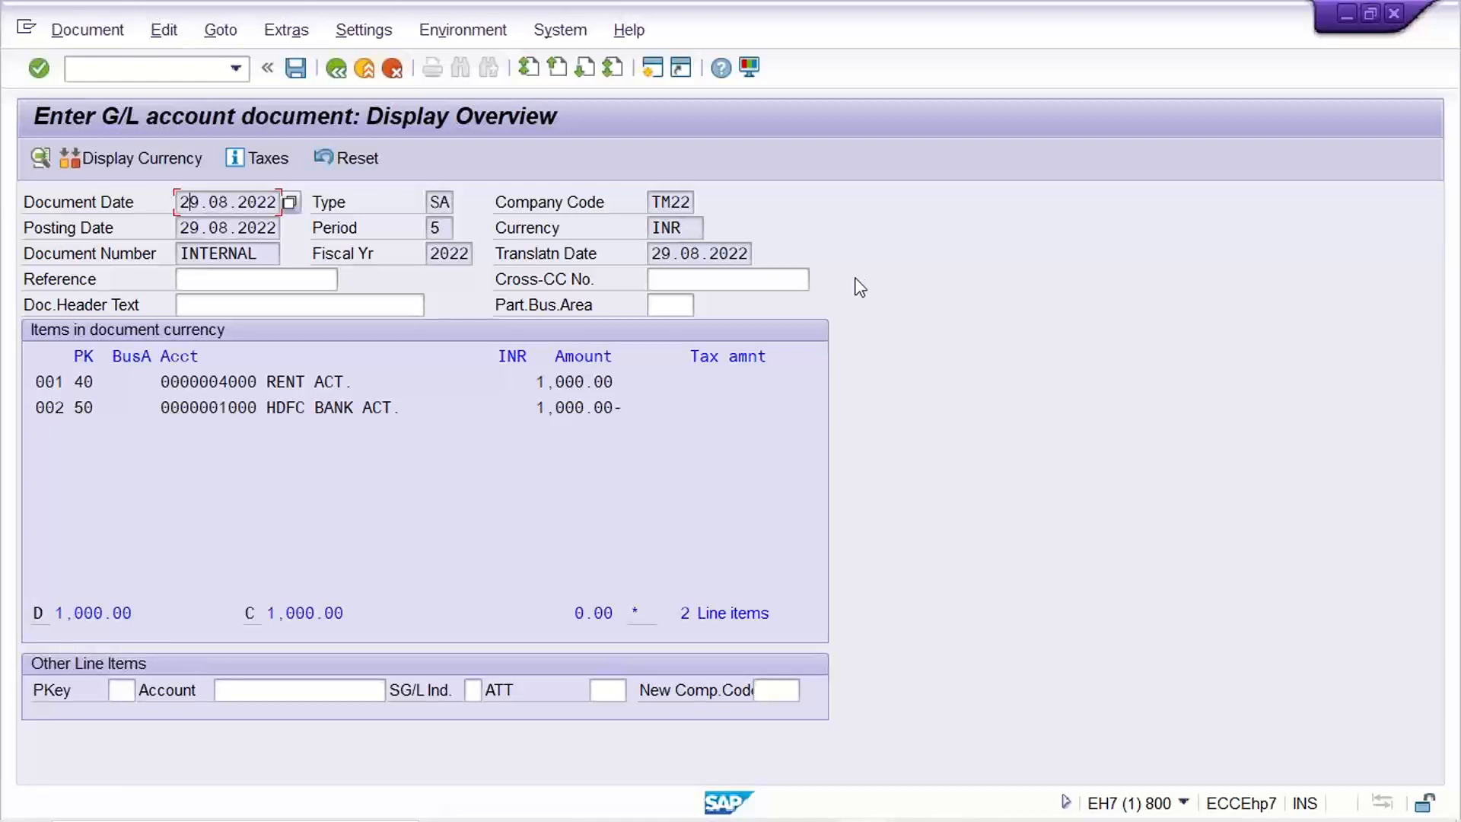
Confirm company code TM22 and post the document as number 1000.
{"action": "left_click", "coordinate": [673, 201]}
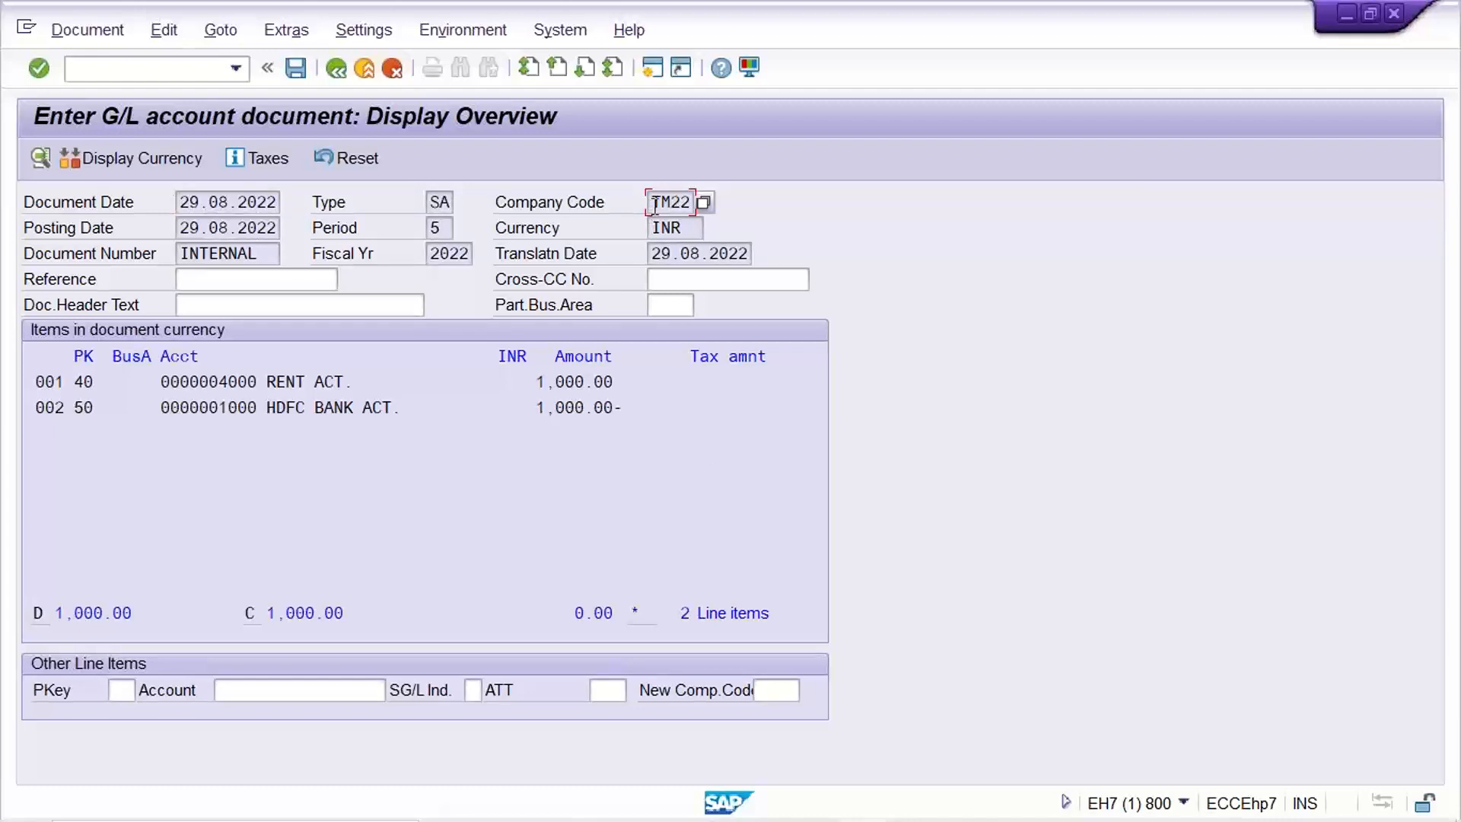
{"action": "left_click_drag", "start_coordinate": [651, 201], "coordinate": [756, 199]}
{"action": "left_click", "coordinate": [313, 435]}
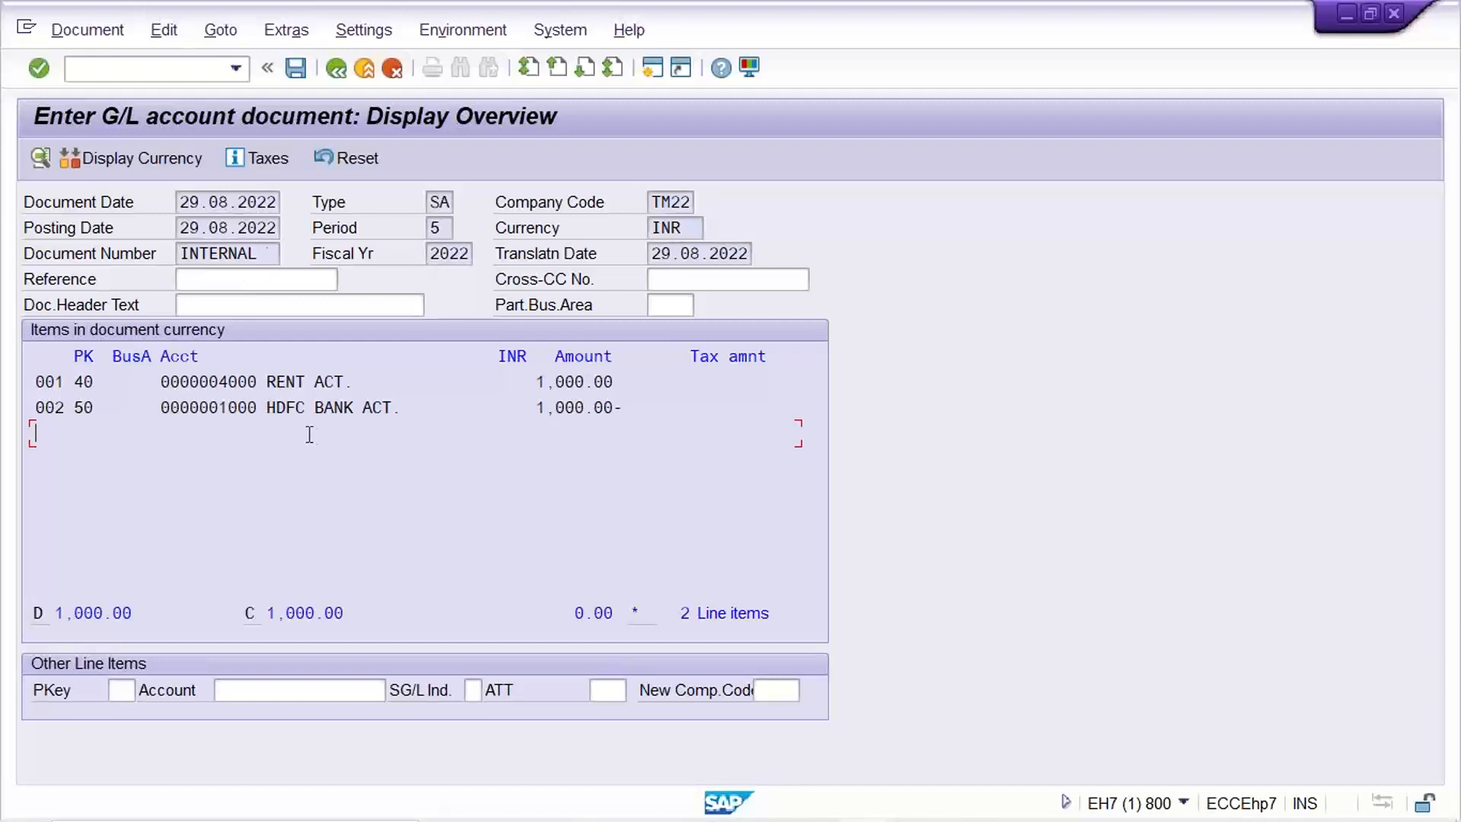
{"action": "left_click", "coordinate": [290, 67]}
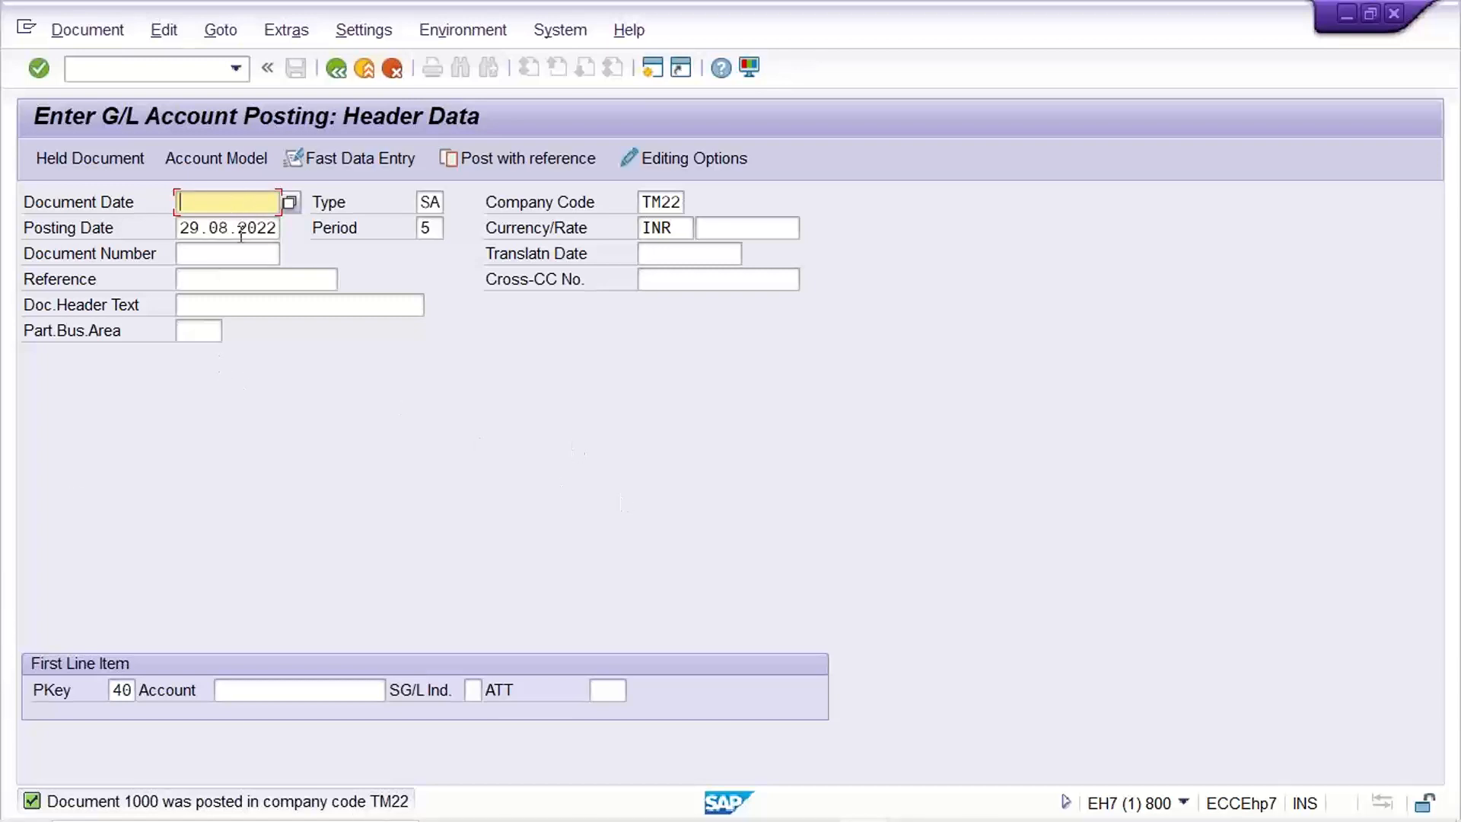
{"action": "left_click", "coordinate": [260, 690]}
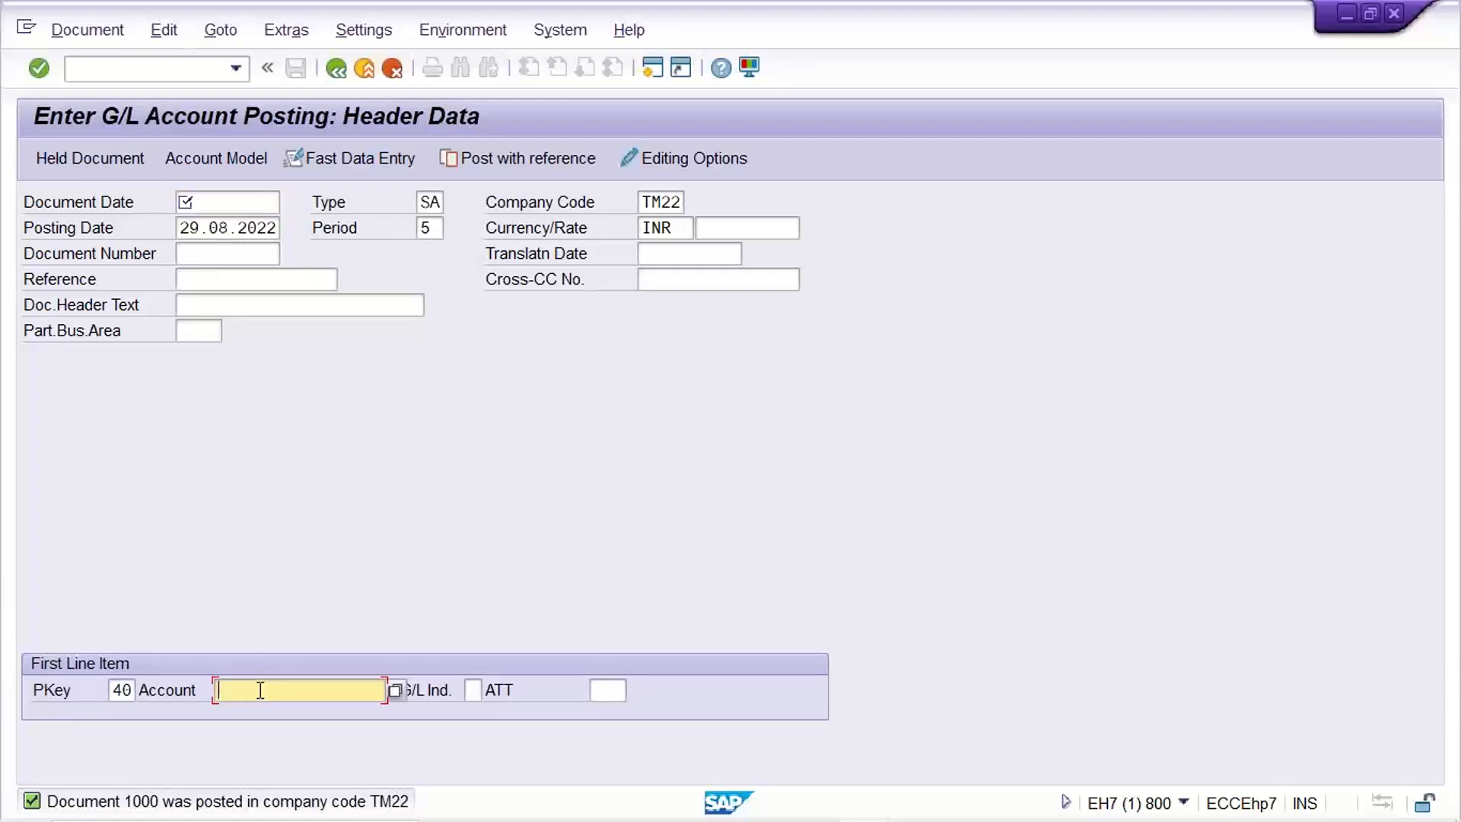